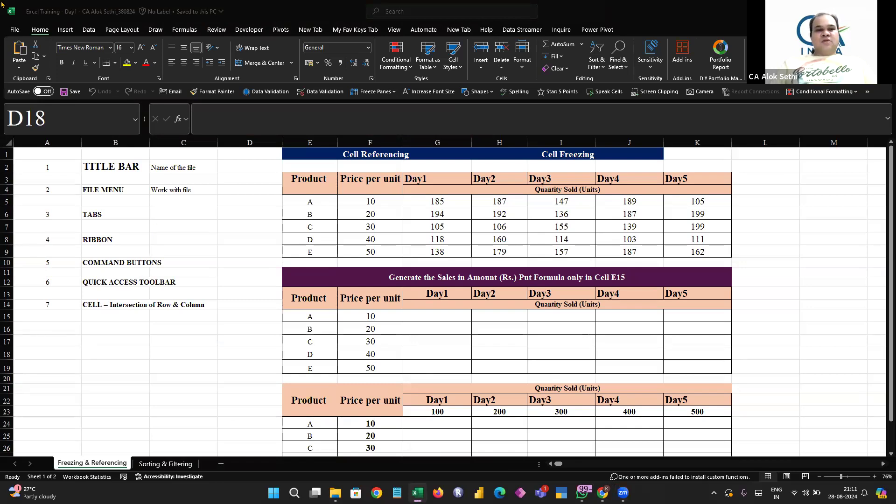
Open the File backstage and view the Account page, then return to the worksheet
left_click(251, 9)
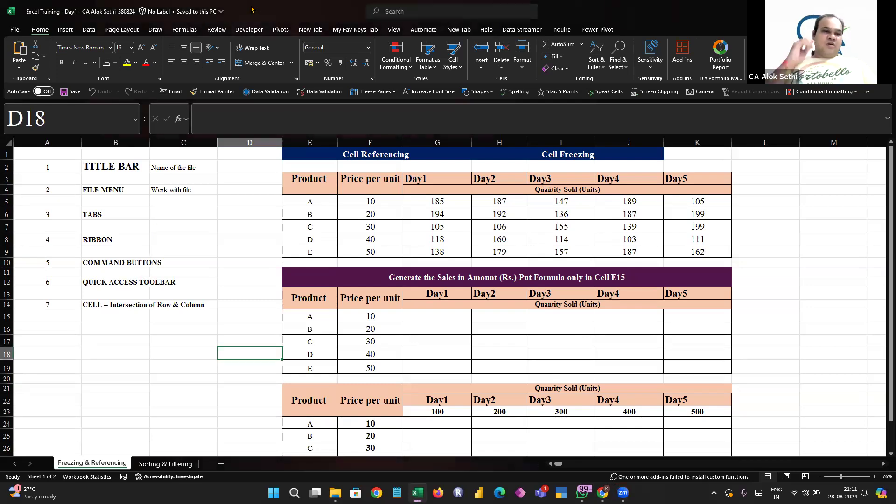
left_click(14, 29)
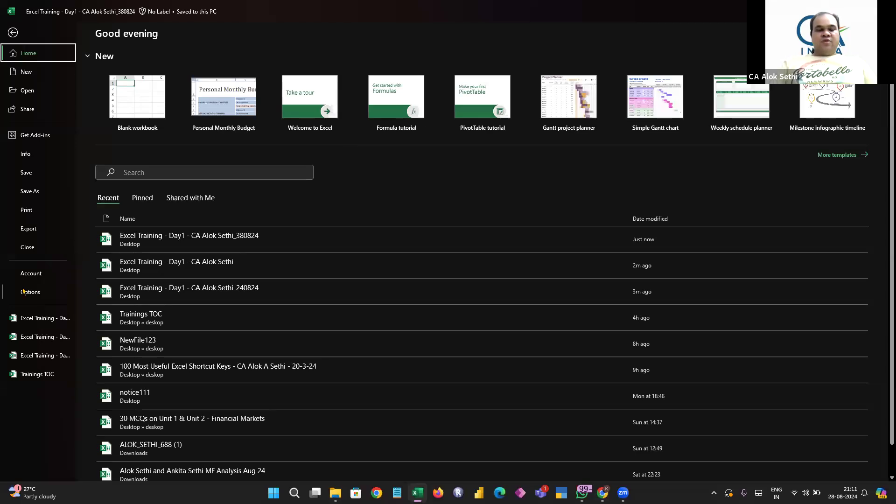
left_click(30, 276)
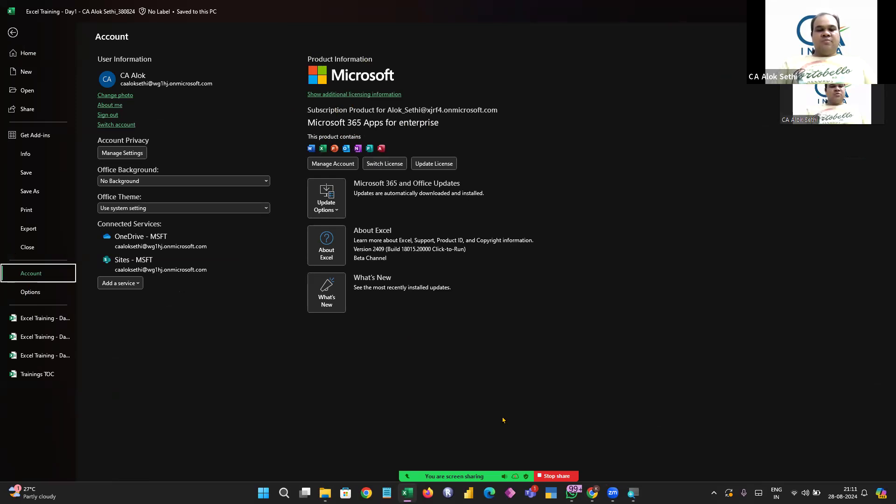
left_click(437, 455)
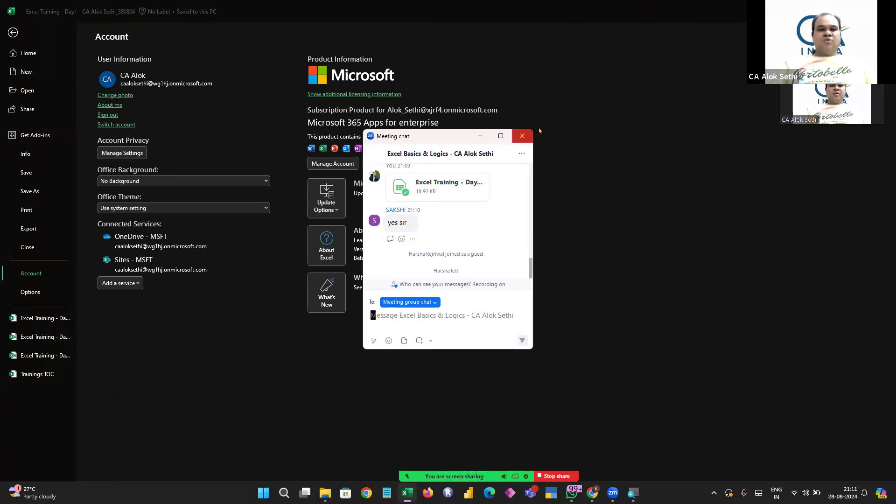
left_click(524, 138)
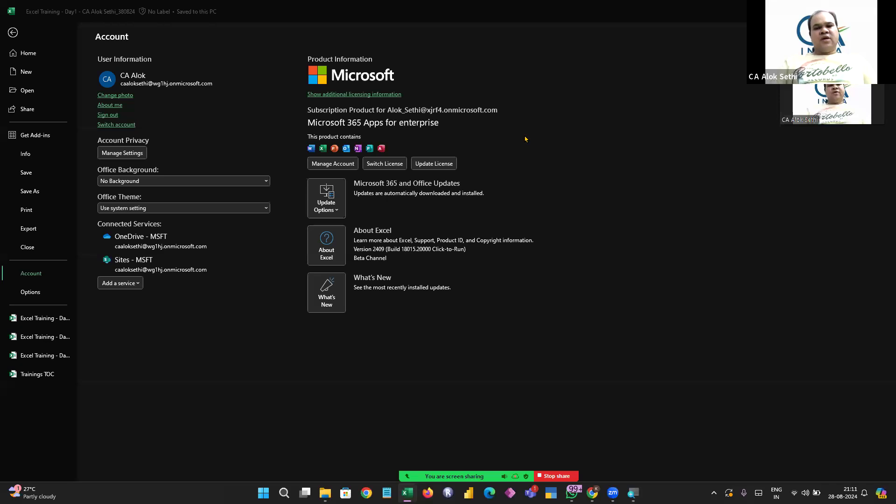
left_click(12, 35)
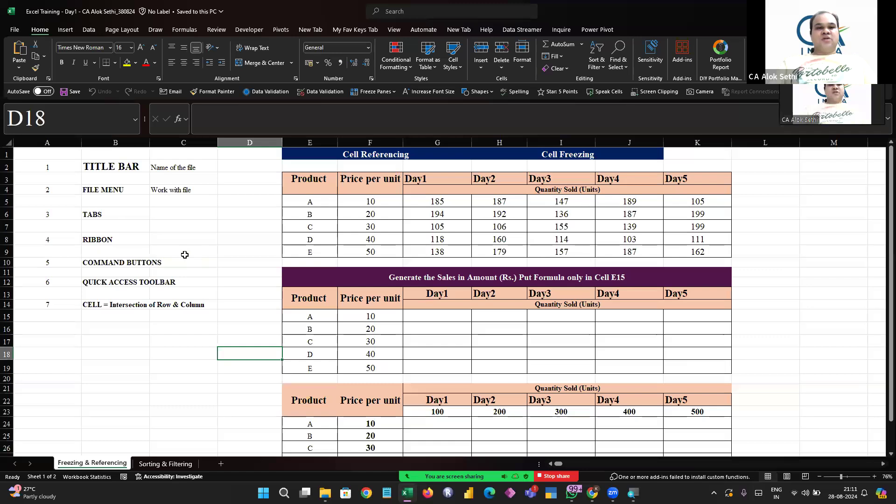
left_click(185, 255)
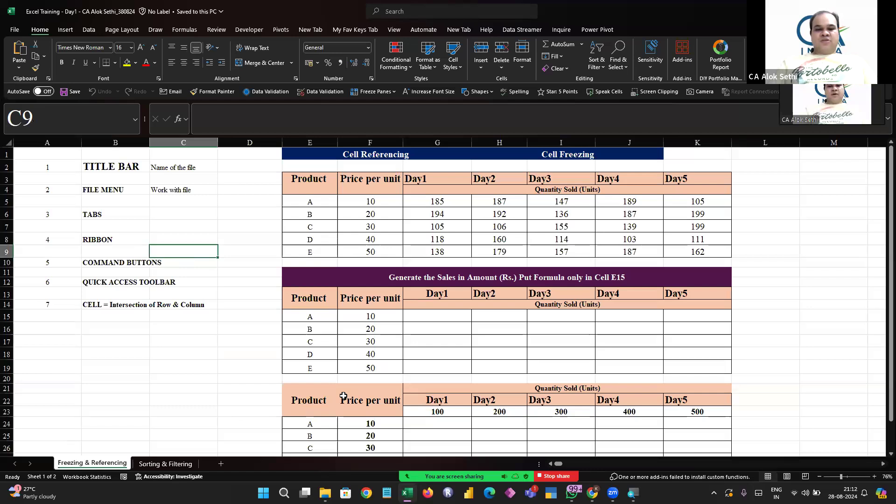
key("alt+u")
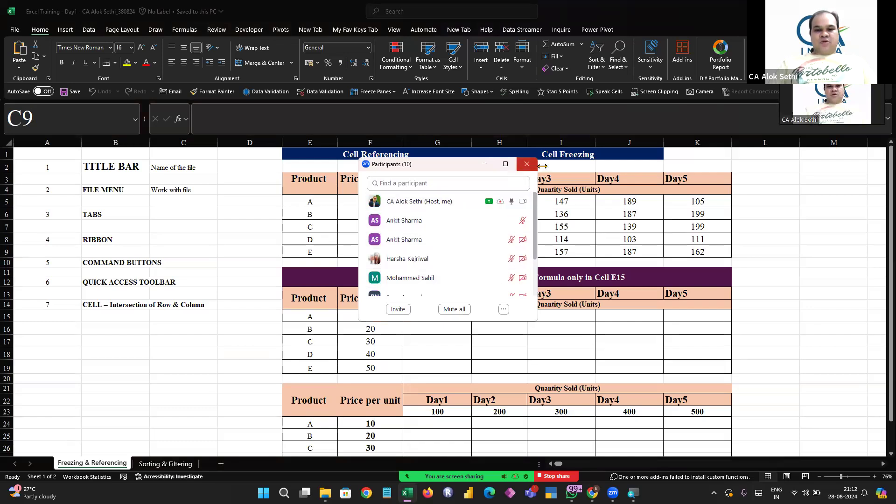
left_click(527, 164)
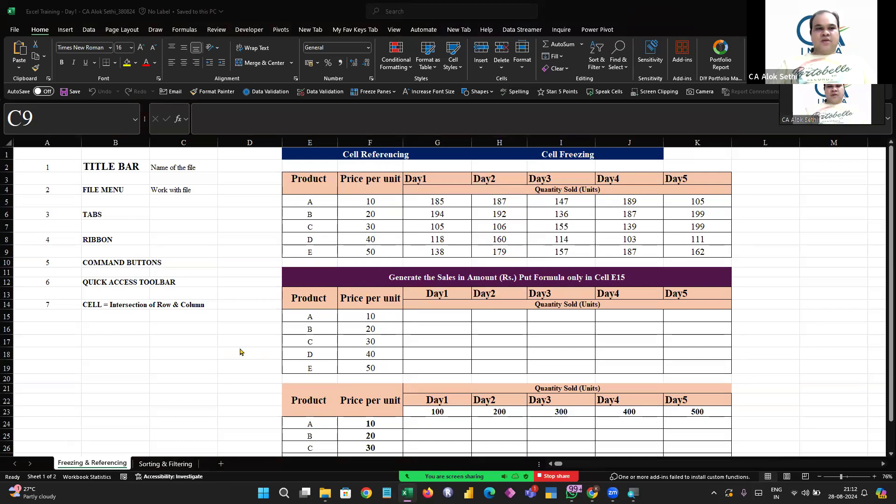
Open the Excel Options dialog from the File backstage and cancel it without changes
left_click(12, 33)
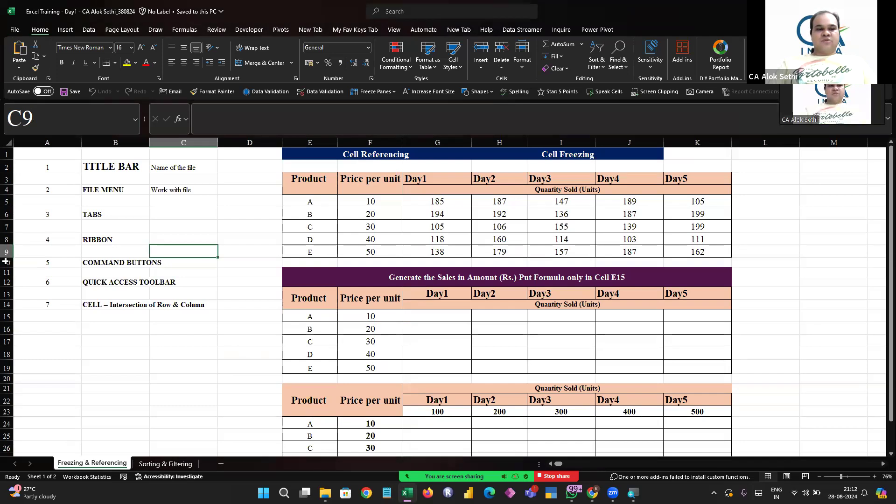
left_click(16, 34)
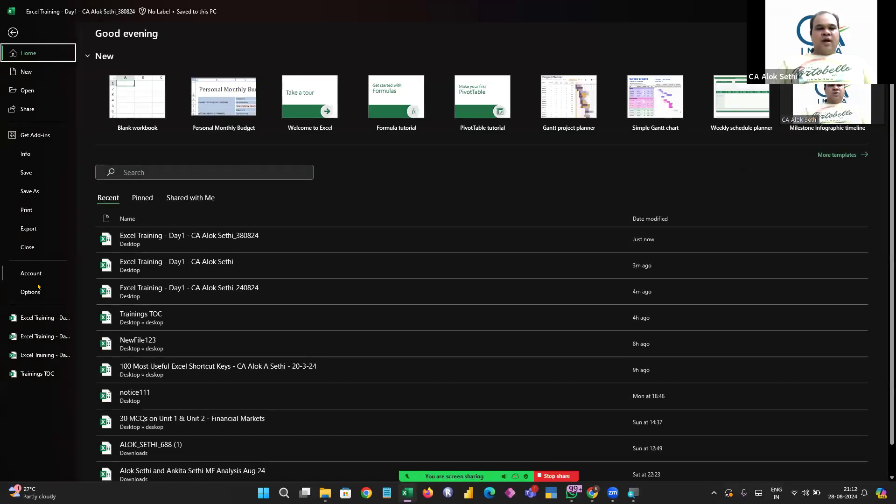
left_click(30, 292)
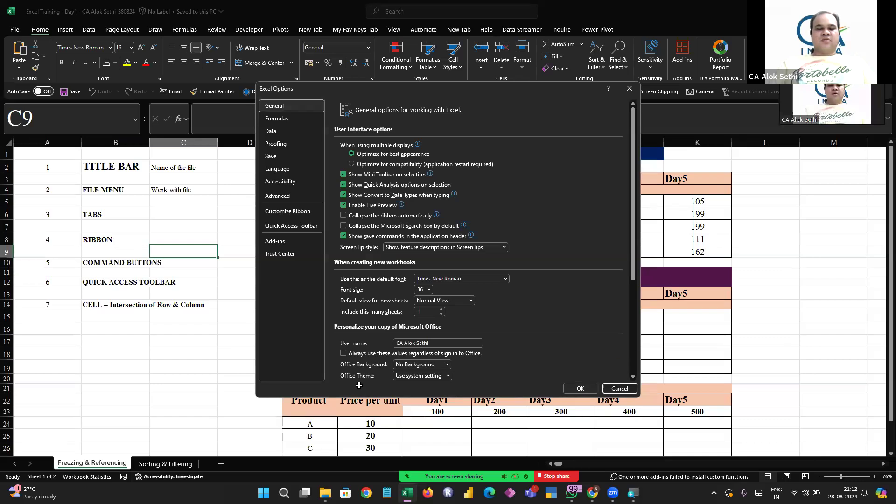
left_click(619, 388)
left_click(140, 340)
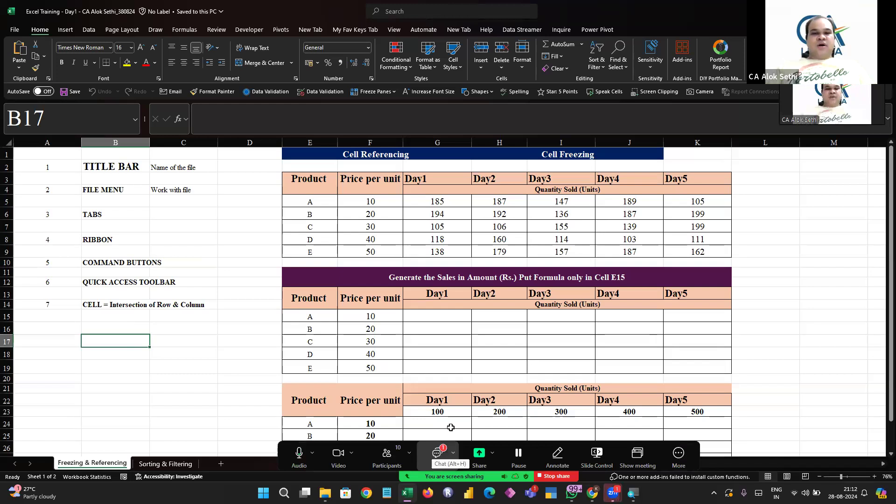
left_click(436, 452)
left_click(522, 135)
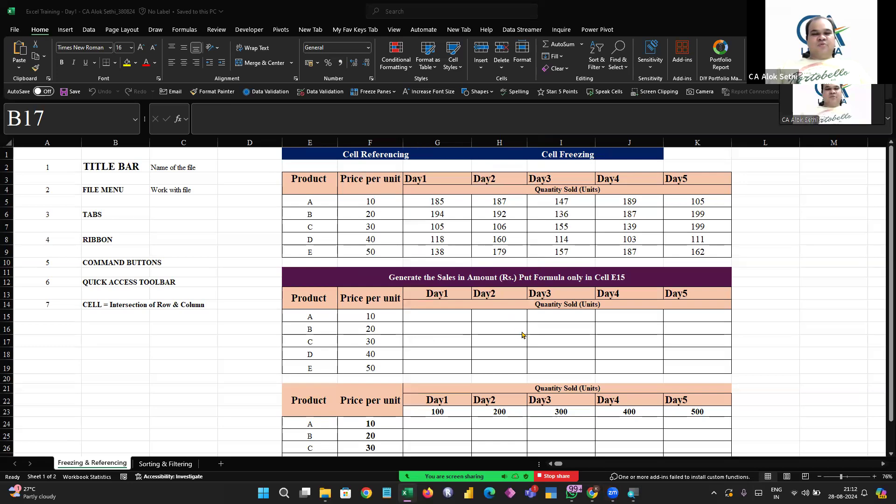
Autofit column B's width to its longest entry
scroll(237, 254, "up", 4)
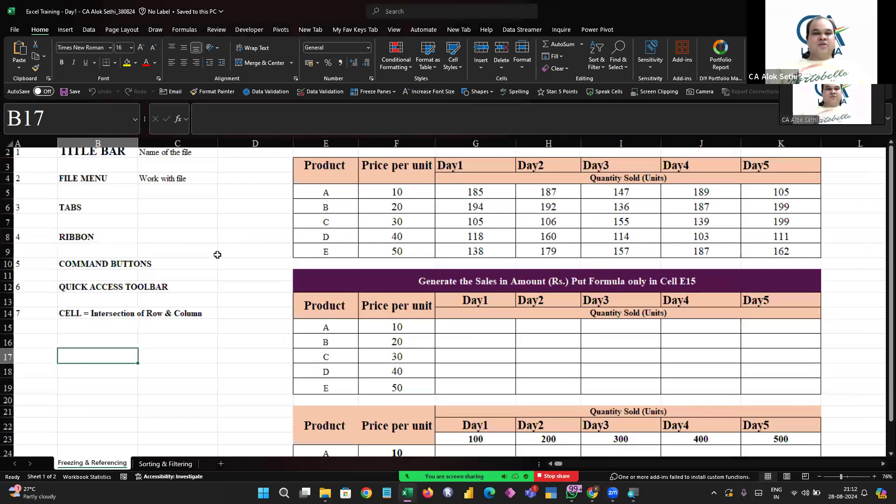
scroll(218, 254, "down", 4)
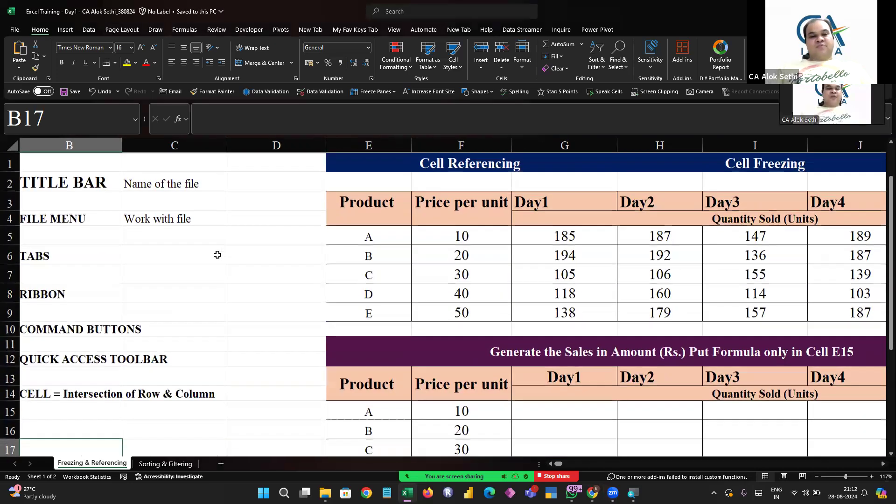
scroll(218, 255, "down", 1)
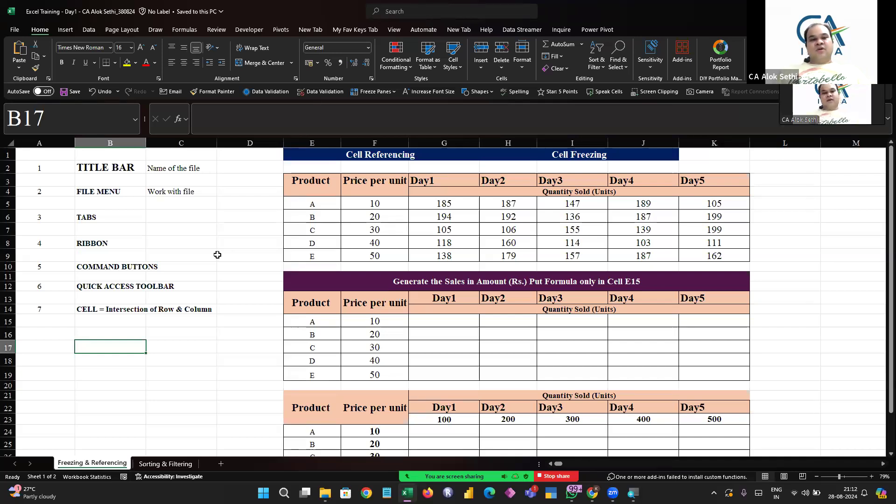
double_click(145, 143)
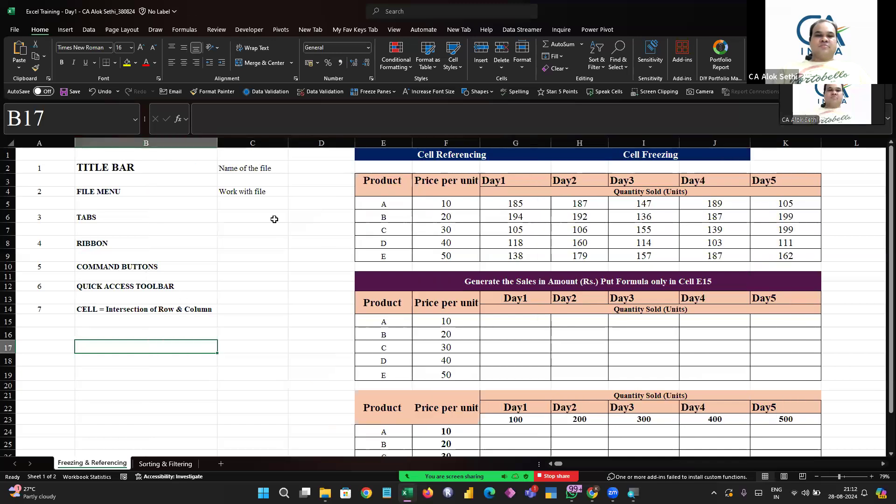
Narrow column D to a thin spacer column between the notes and the tables
left_click_drag(355, 144, 292, 143)
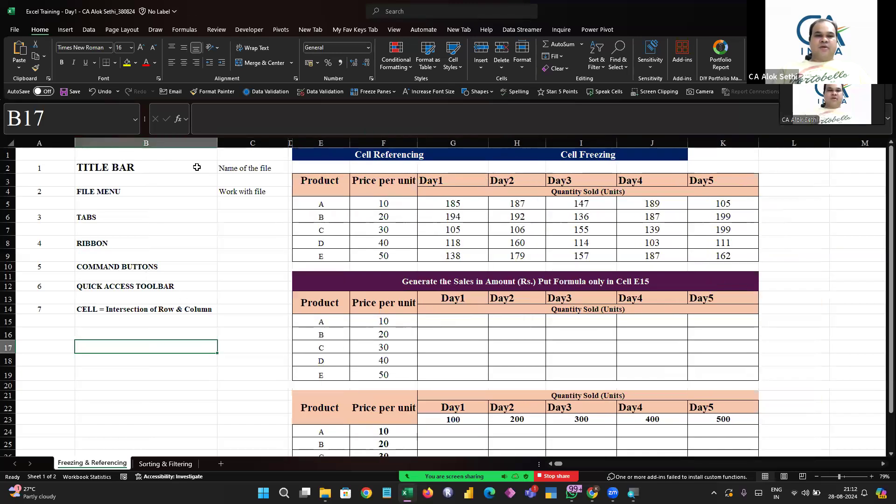
left_click(290, 143)
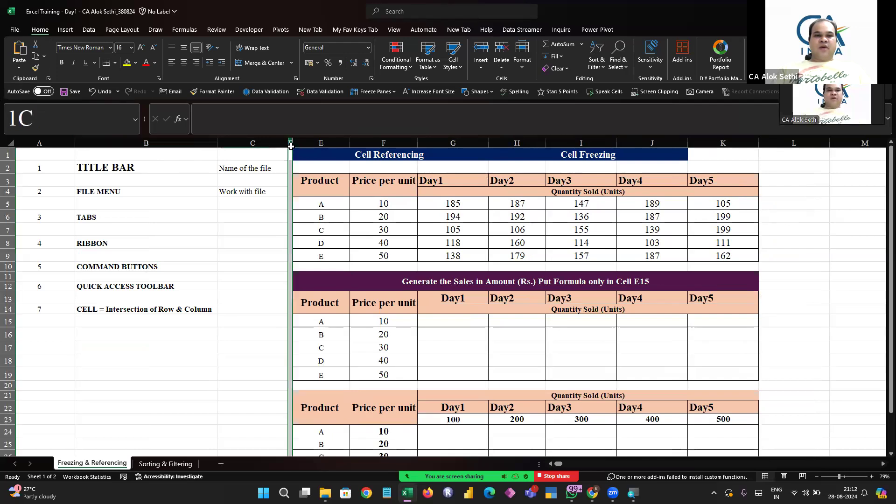
left_click_drag(293, 147, 299, 147)
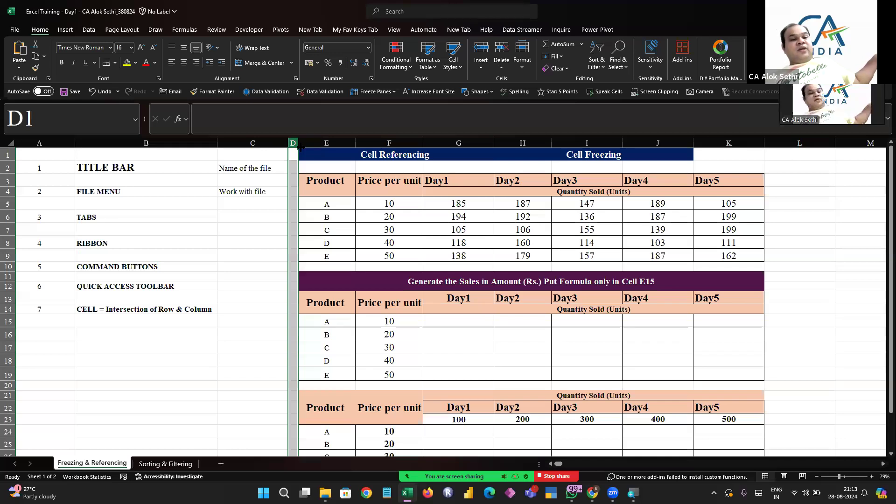
left_click(207, 255)
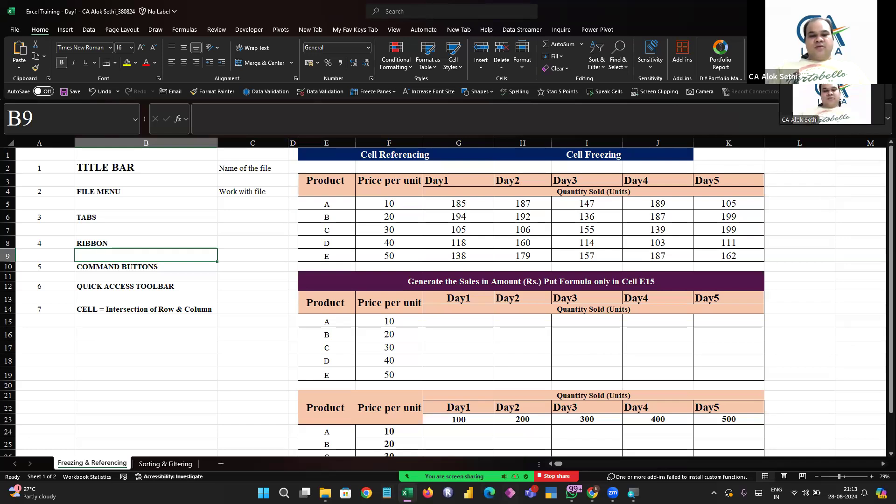
left_click(387, 456)
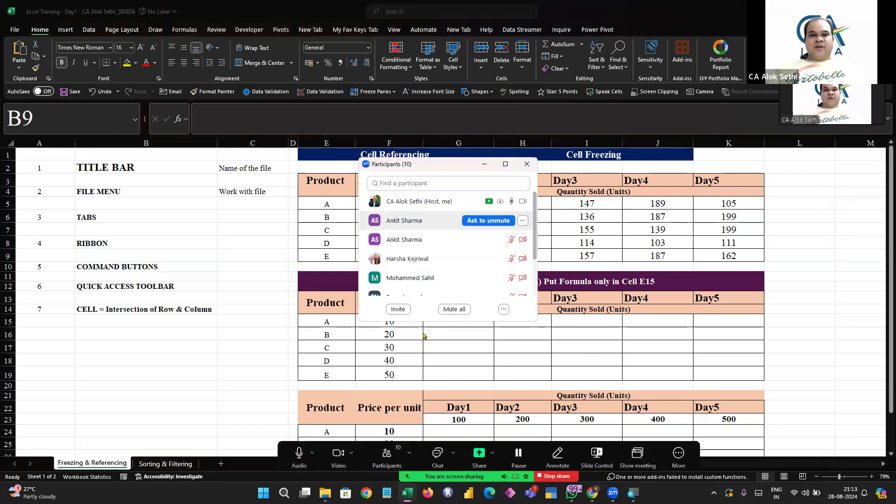
scroll(438, 263, "down", 3)
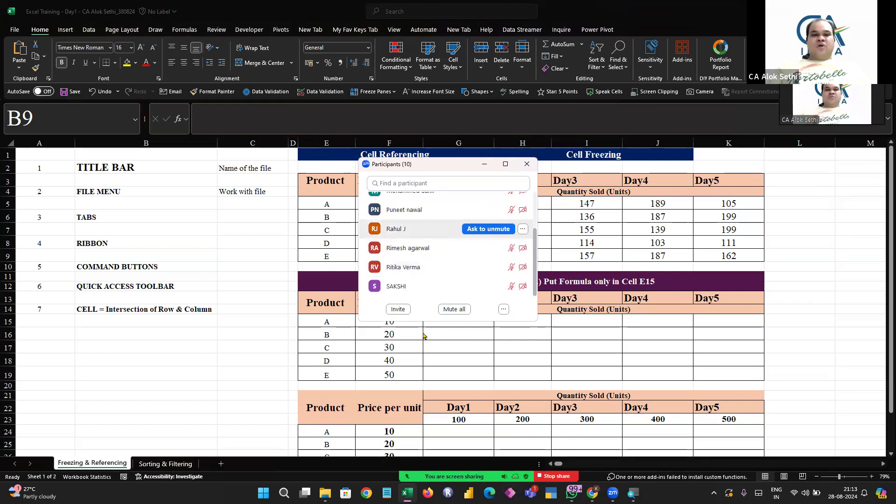
scroll(438, 240, "up", 3)
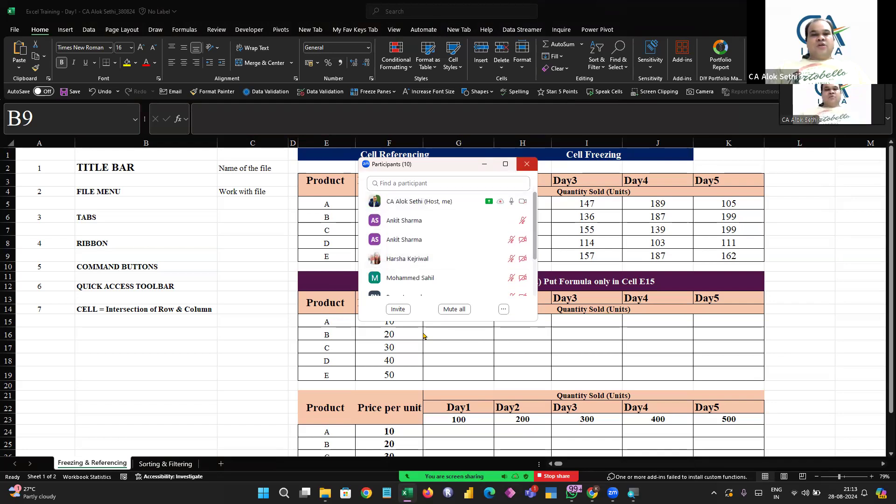
left_click(526, 163)
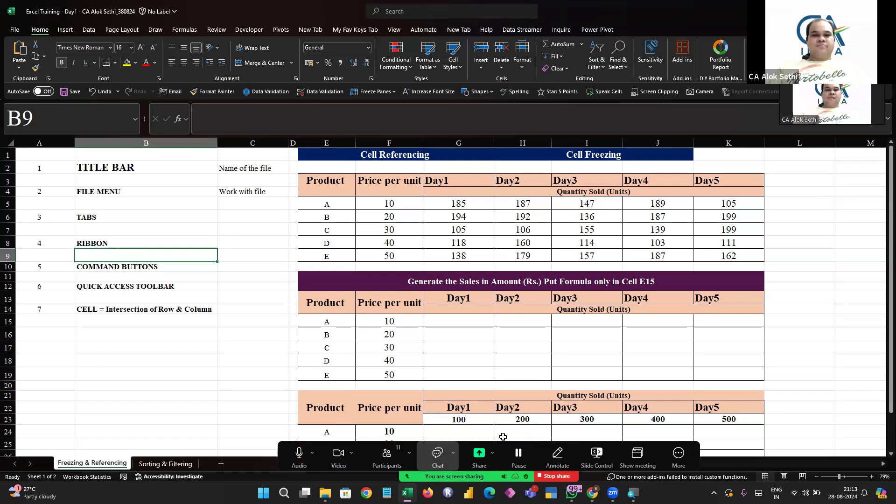
Switch to the blank Book2 workbook window and select cell C6
key("alt+h")
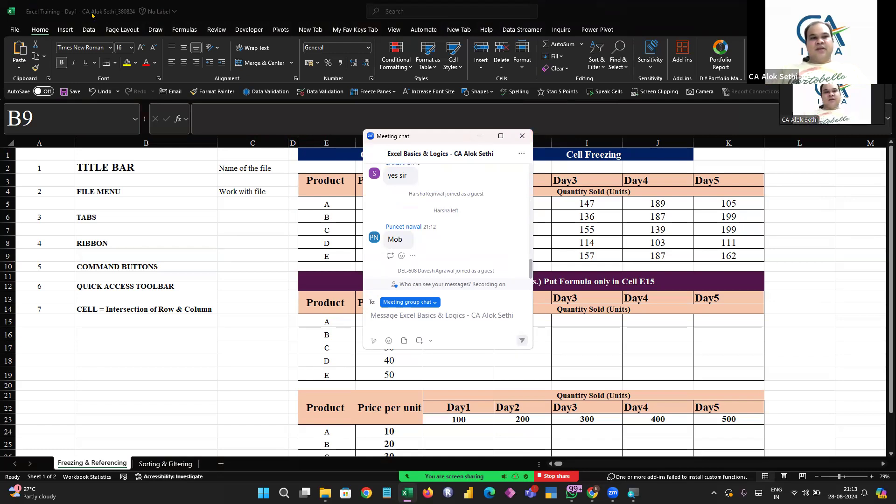
left_click(201, 8)
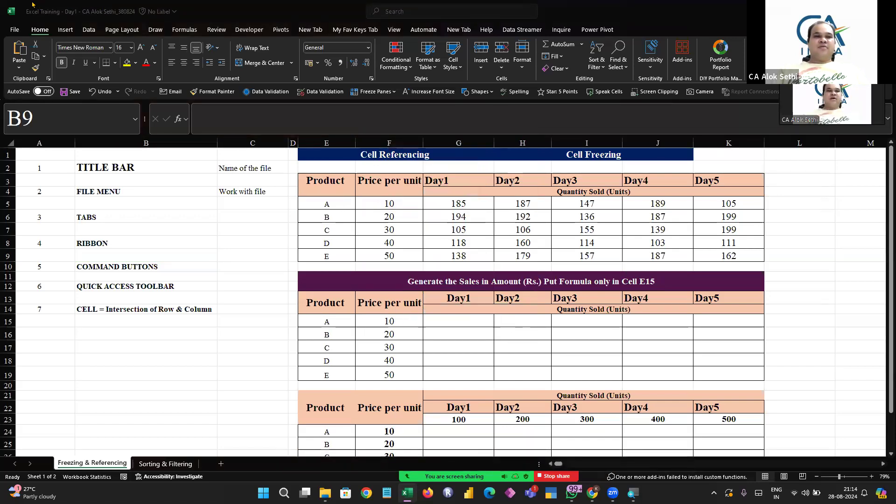
left_click(200, 19)
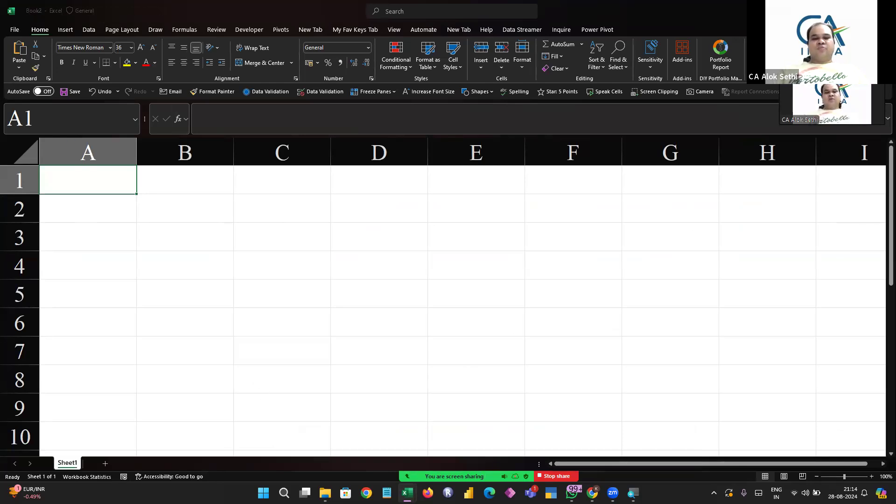
mouse_move(406, 492)
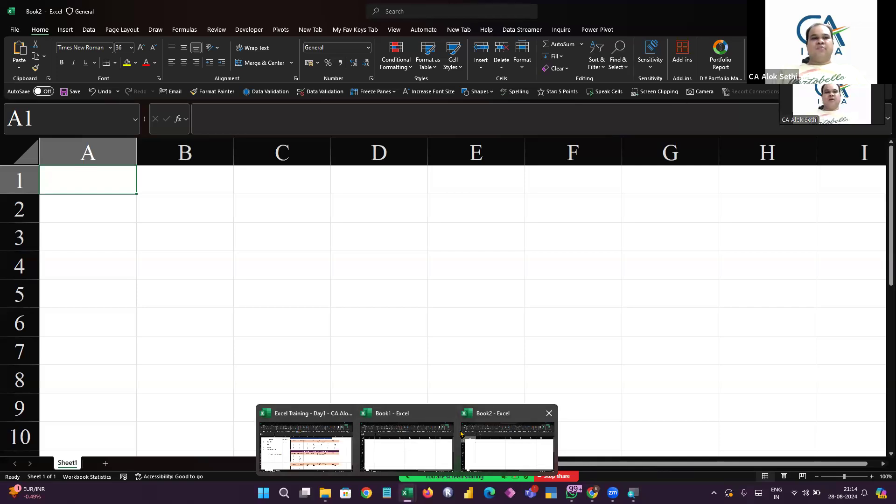
left_click(299, 329)
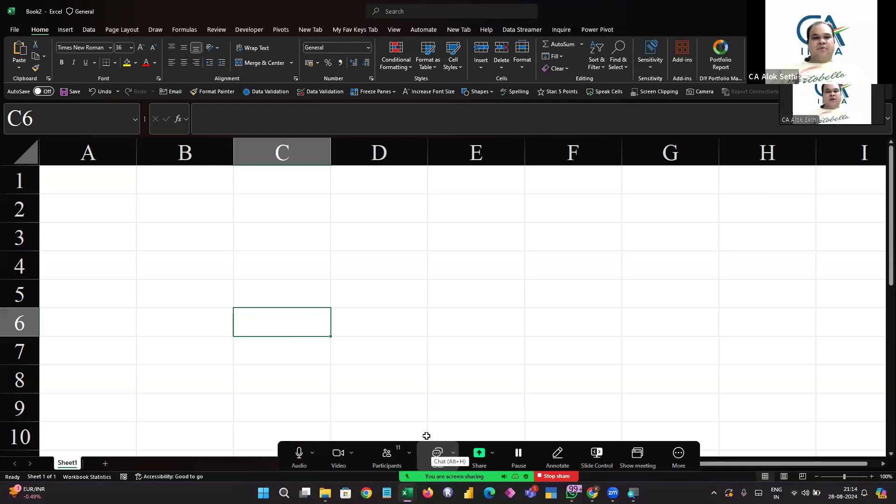
Cycle through the open windows and return to the Excel Training workbook
key("alt+Tab")
key("alt+Tab")
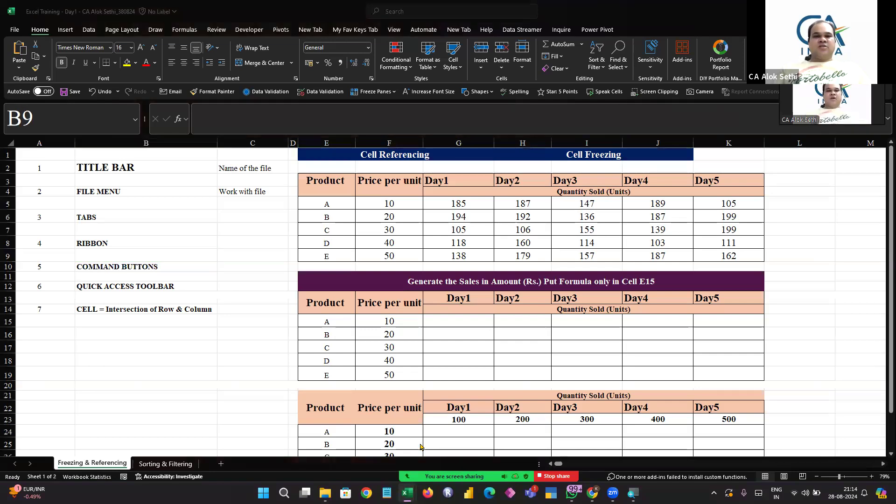
key("alt+Tab")
key("alt+Tab")
key("alt+Tab")
key("alt+Tab")
key("alt+Tab")
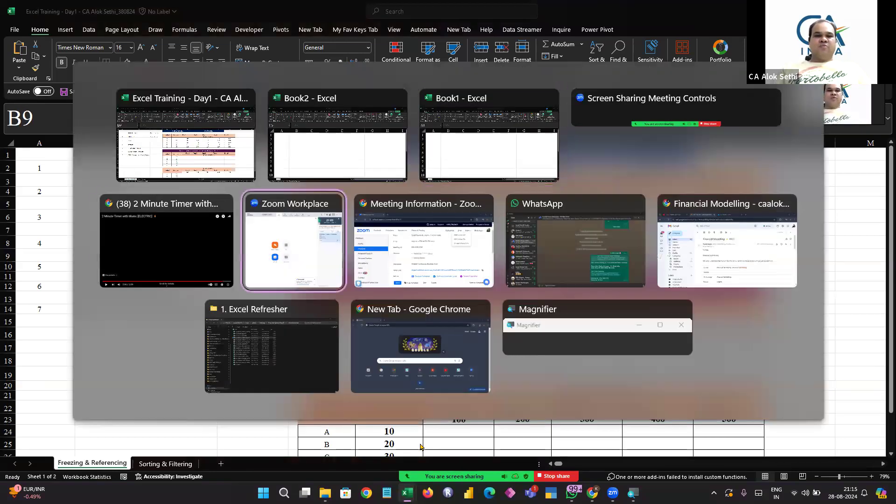
key("alt+Tab")
key("alt+Tab")
key("alt+Tab")
key("alt+Tab")
key("alt+Tab")
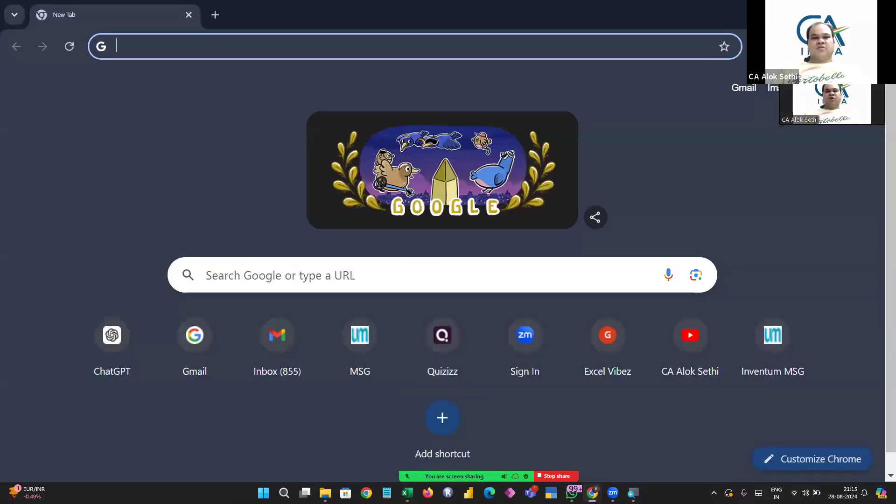
key("alt+Tab")
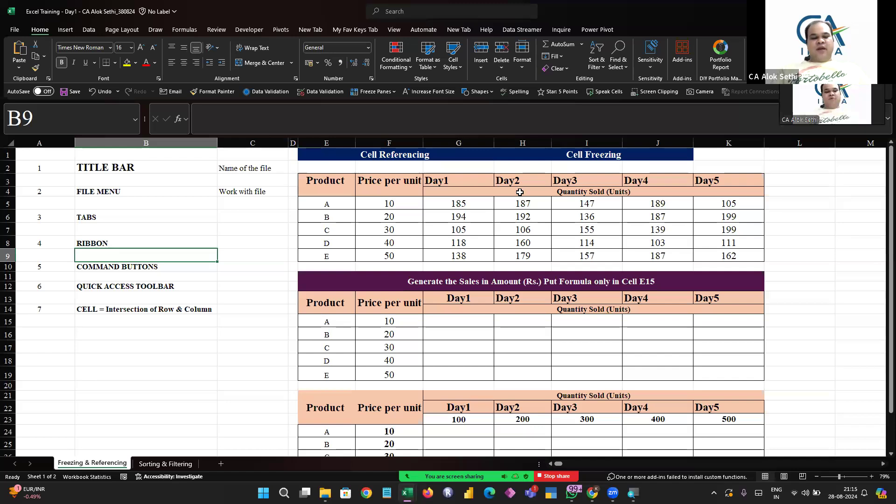
Switch to the Book2 workbook window and close it without saving
key("super+Tab")
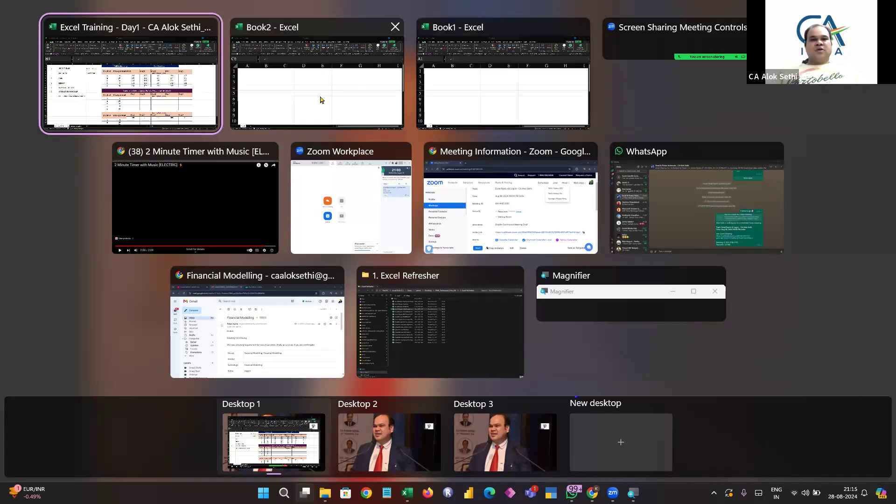
left_click(306, 98)
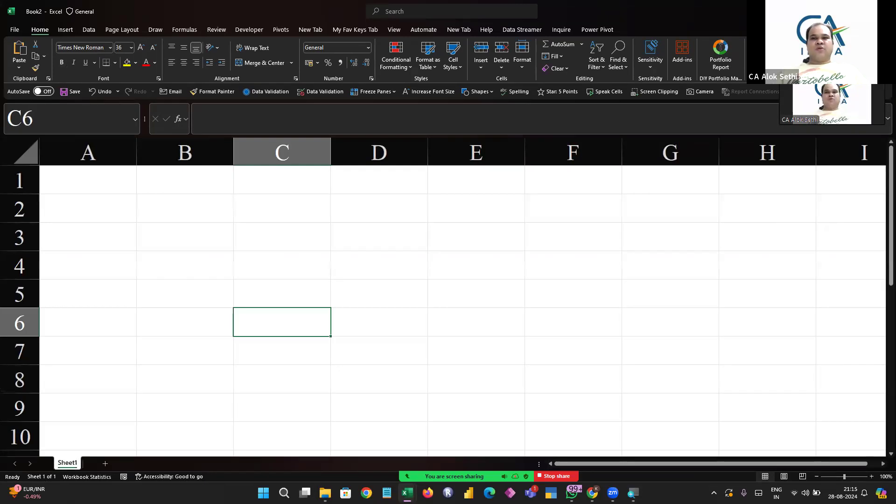
key("ctrl+w")
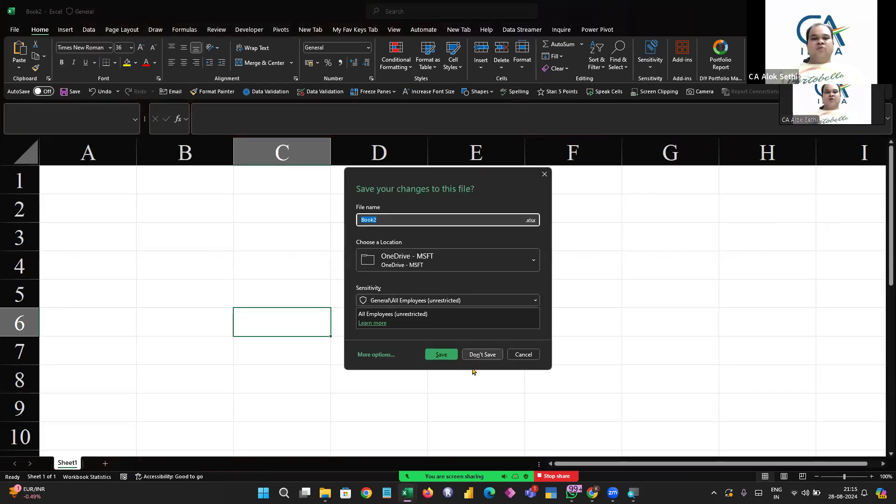
left_click(480, 355)
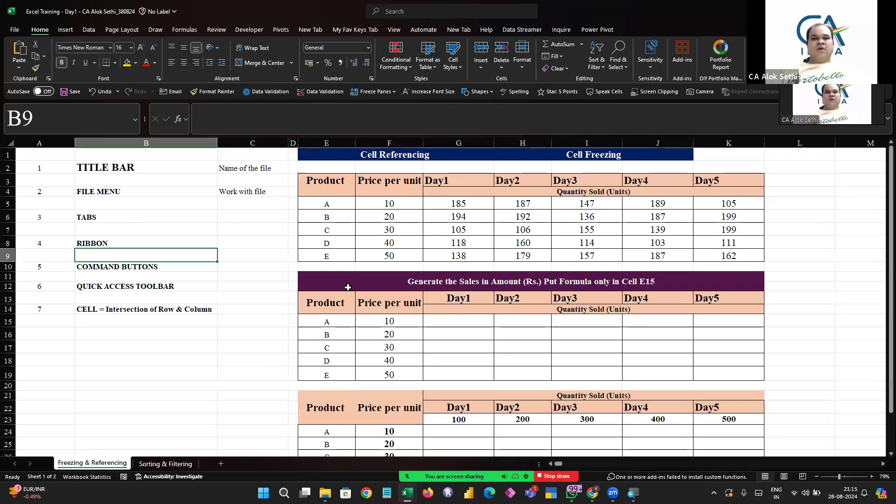
Open a new blank workbook and close it without saving
key("ctrl+n")
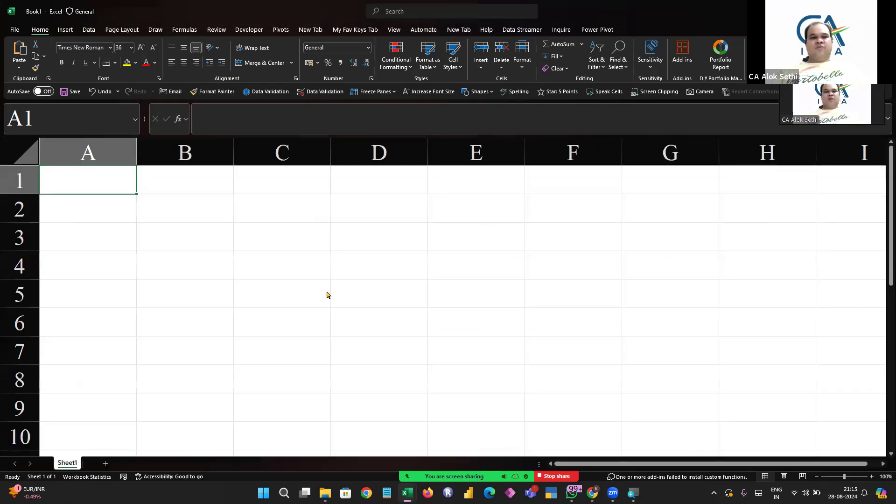
key("ctrl+w")
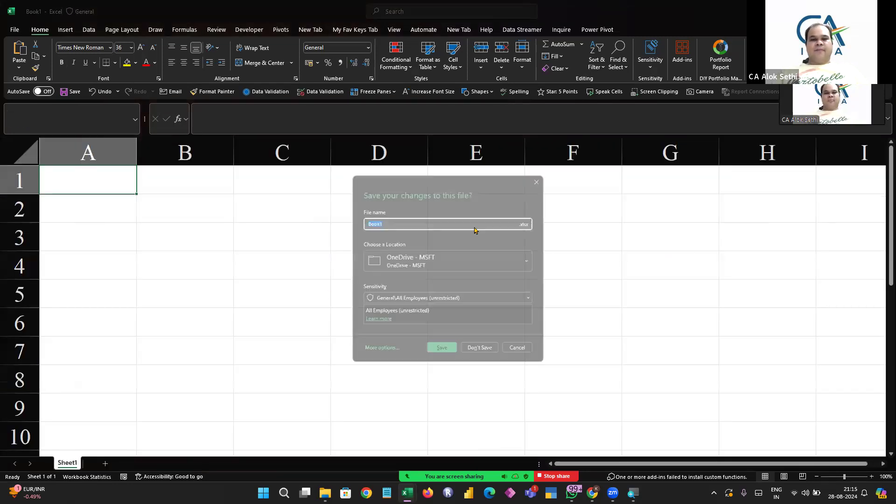
left_click(479, 354)
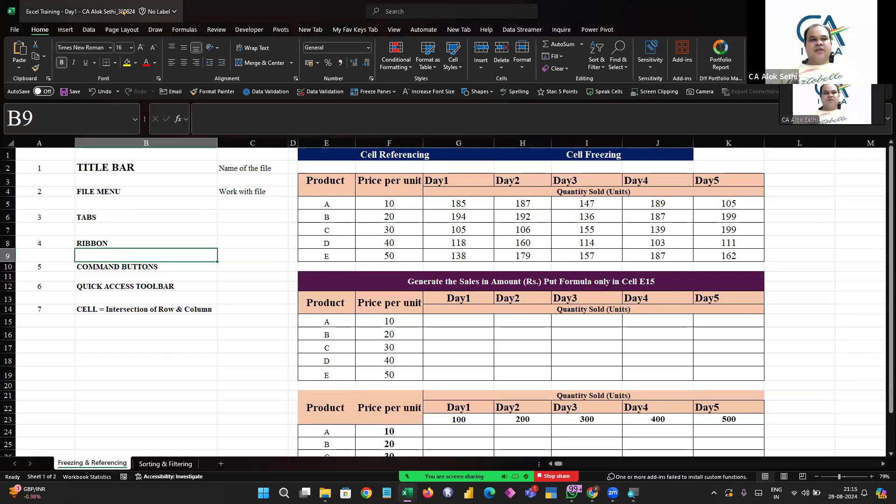
Open the File backstage Info page for the training workbook, then return to the worksheet
left_click(14, 30)
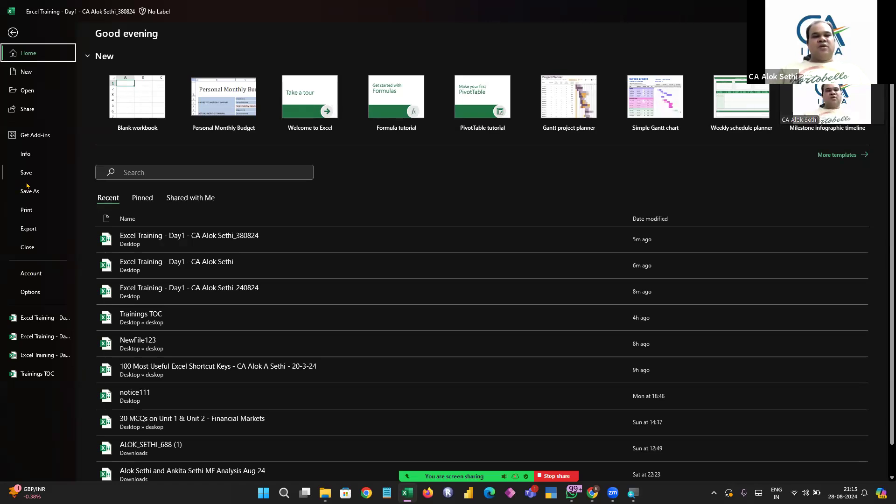
left_click(37, 153)
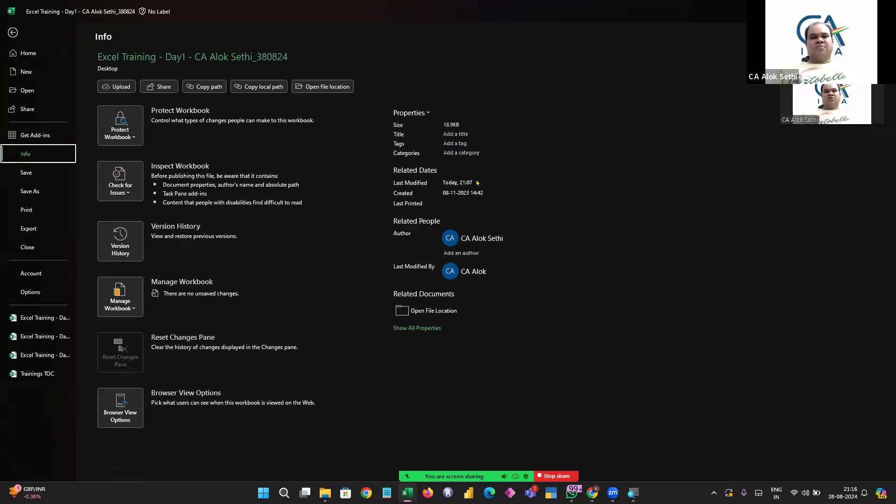
key("Escape")
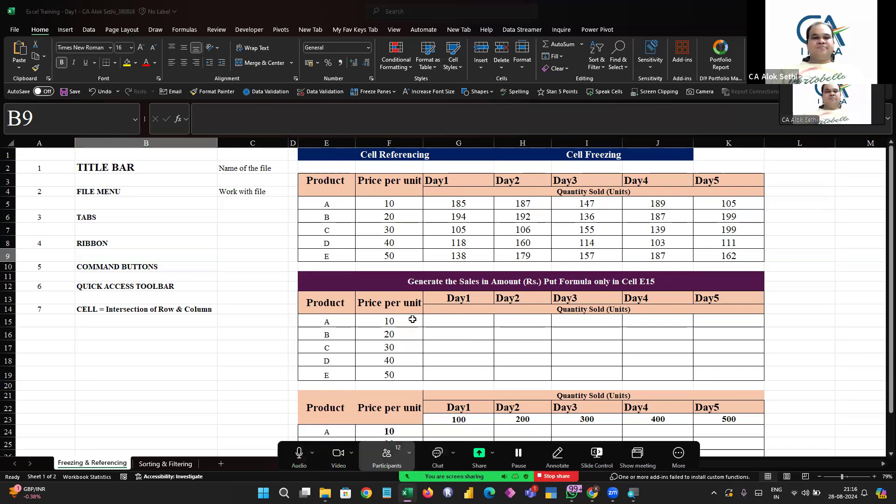
left_click(387, 457)
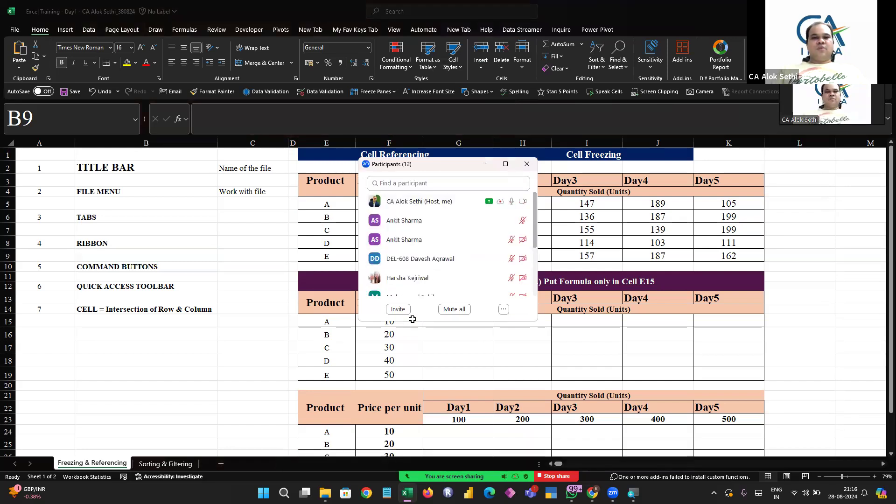
left_click(526, 163)
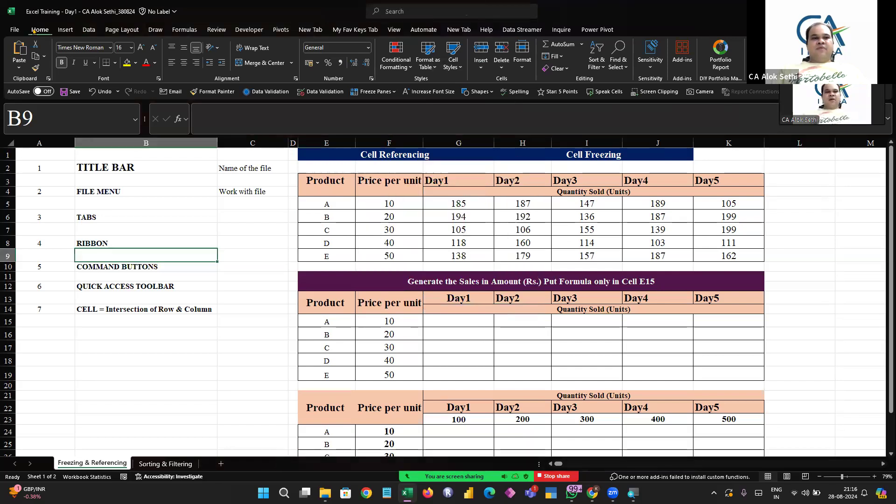
Browse through each ribbon tab from Insert to Automate and return to Home
left_click(66, 30)
left_click(89, 30)
left_click(122, 29)
left_click(159, 31)
left_click(184, 29)
left_click(217, 30)
left_click(252, 30)
left_click(280, 29)
left_click(311, 29)
left_click(355, 30)
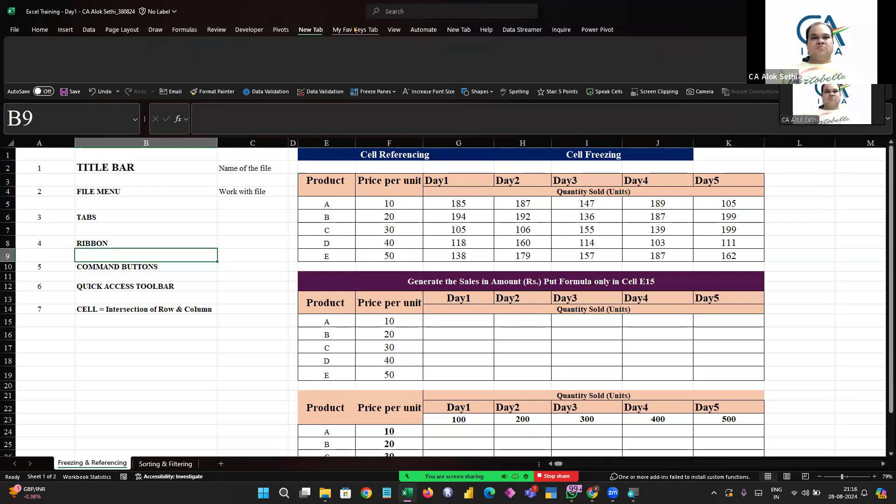
left_click(394, 29)
left_click(423, 29)
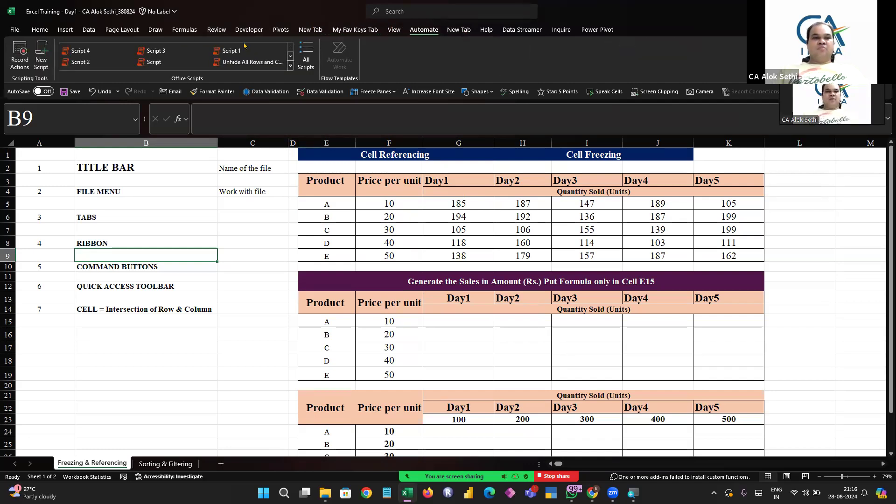
left_click(39, 31)
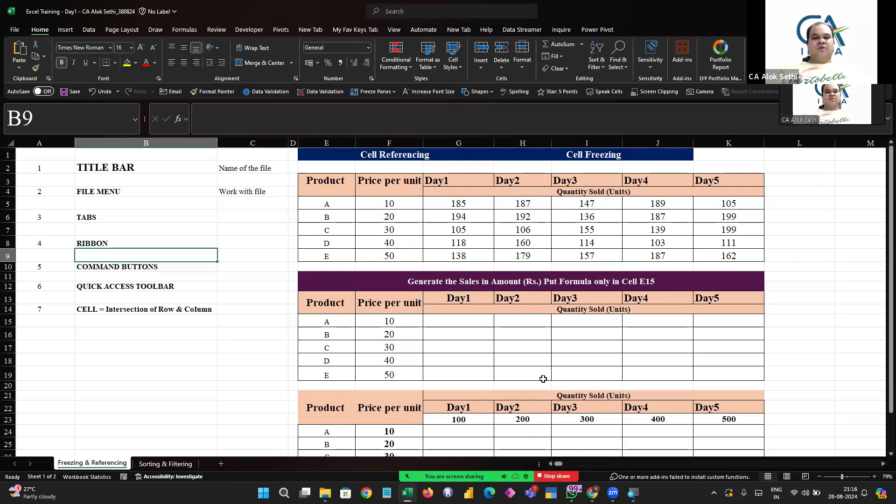
left_click(437, 457)
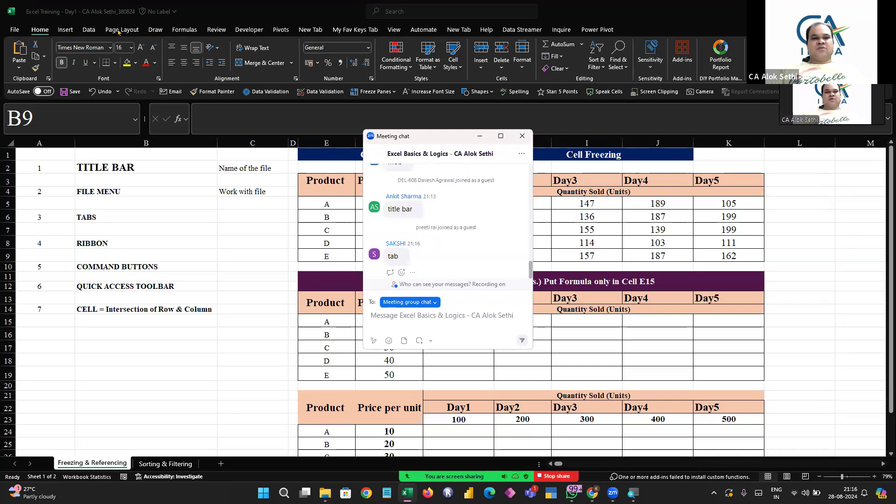
left_click(40, 31)
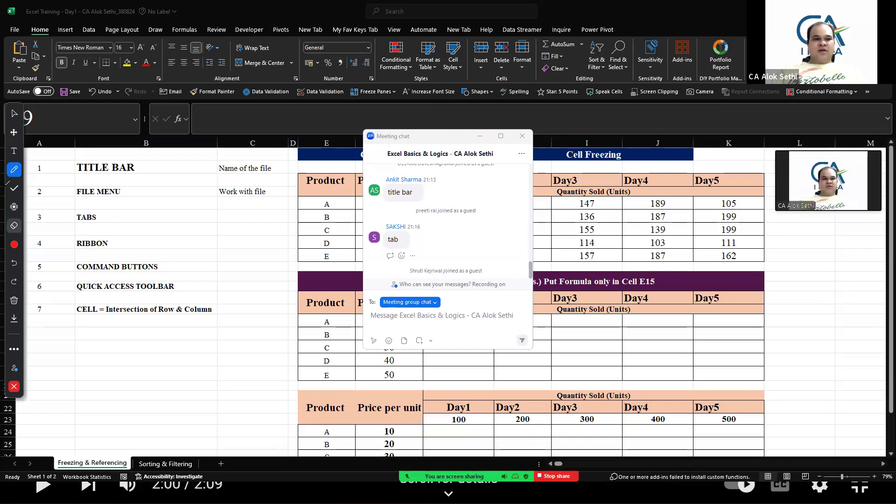
left_click(14, 244)
left_click(71, 247)
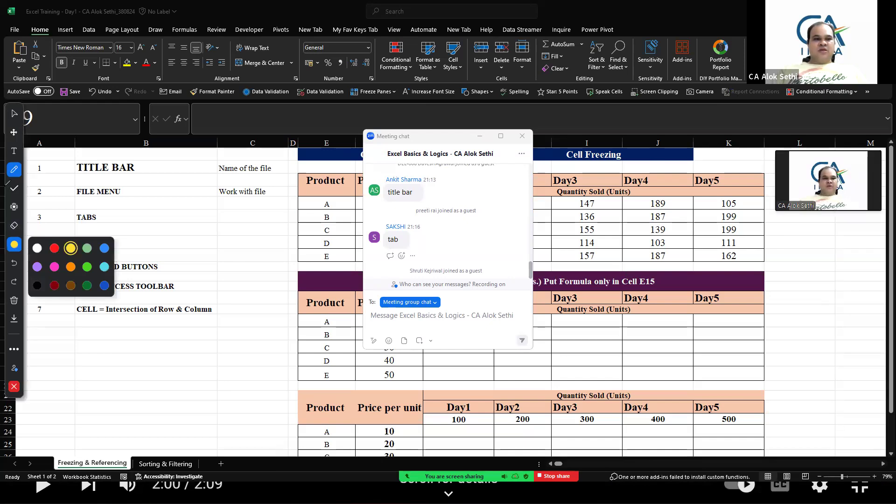
left_click(14, 169)
left_click(56, 255)
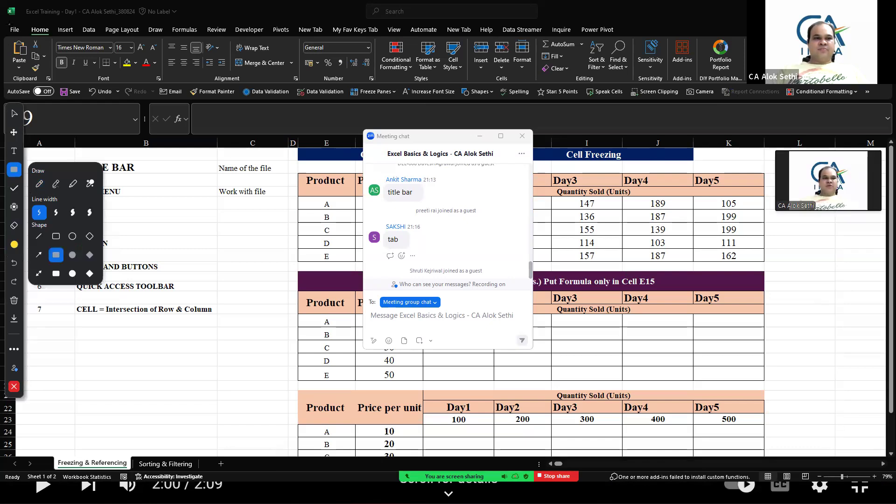
mouse_move(7, 23)
left_mouse_down()
mouse_move(746, 120)
mouse_move(747, 102)
left_mouse_up()
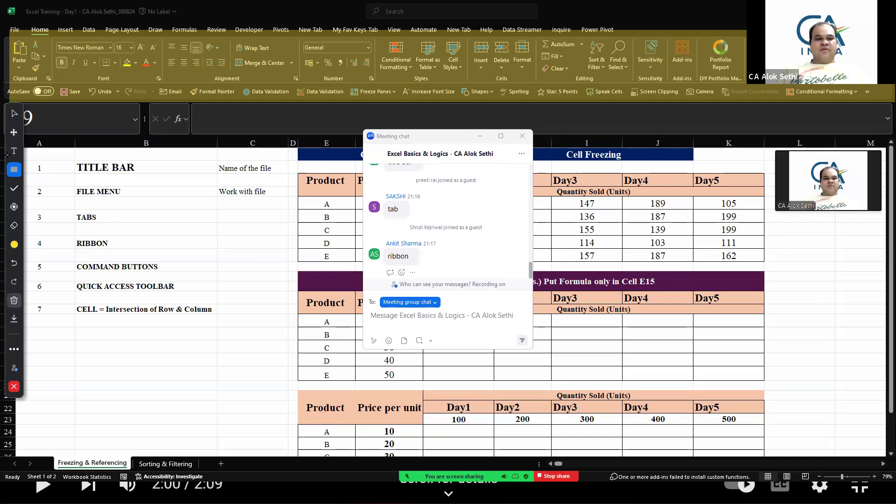
left_click(14, 300)
left_click(51, 300)
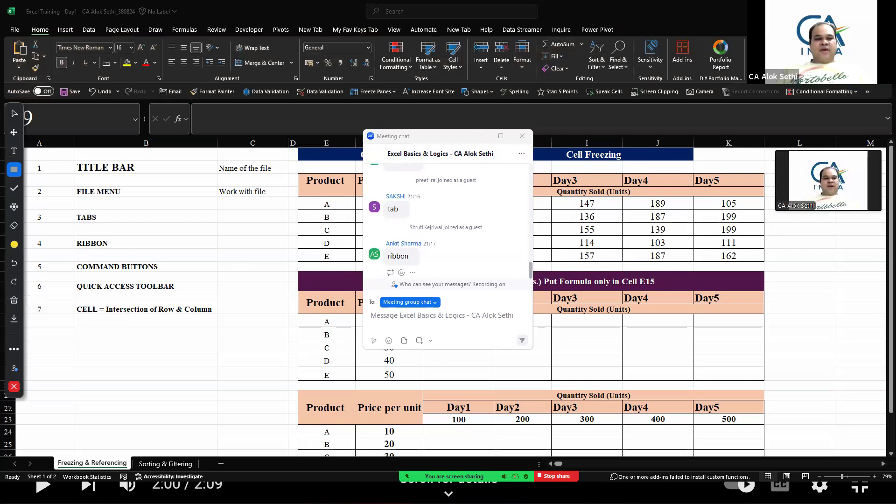
left_click(14, 386)
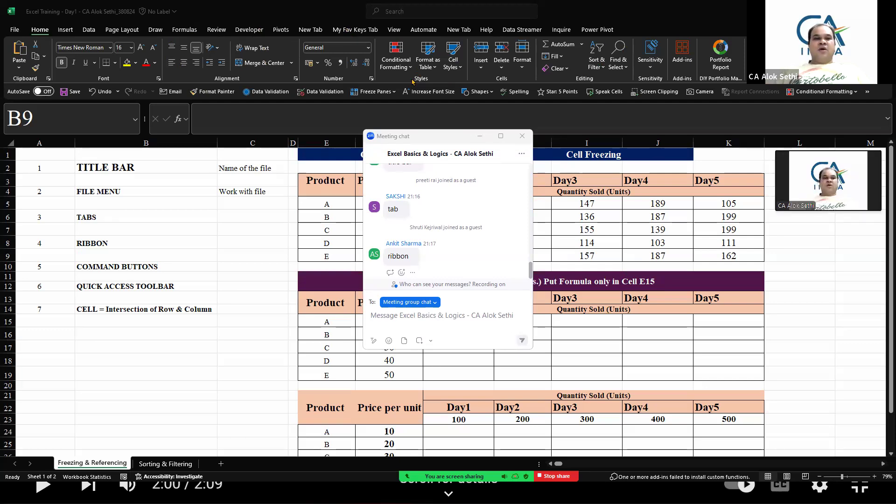
Enter Tata Motors in cell B17
left_click(85, 33)
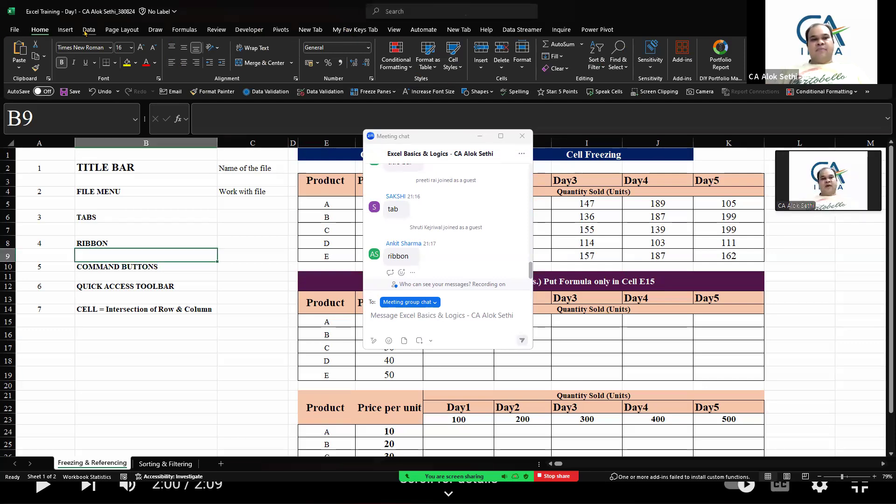
left_click(84, 32)
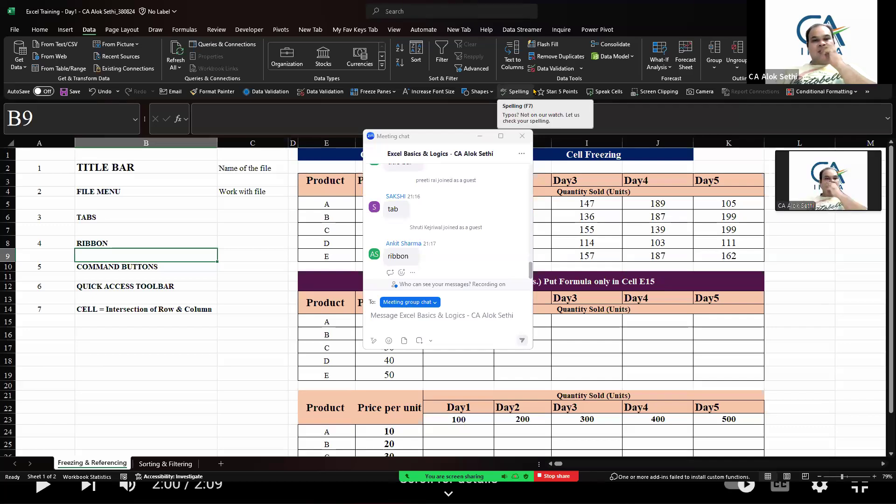
left_click(92, 348)
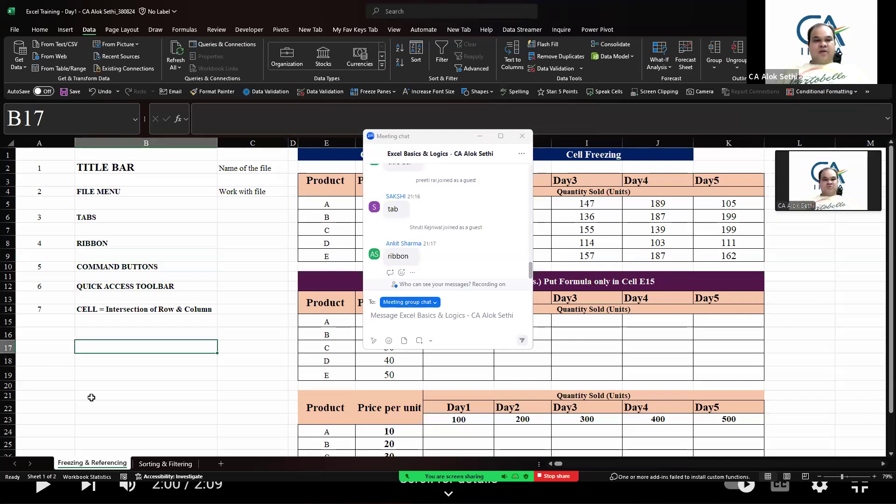
type("Tata ")
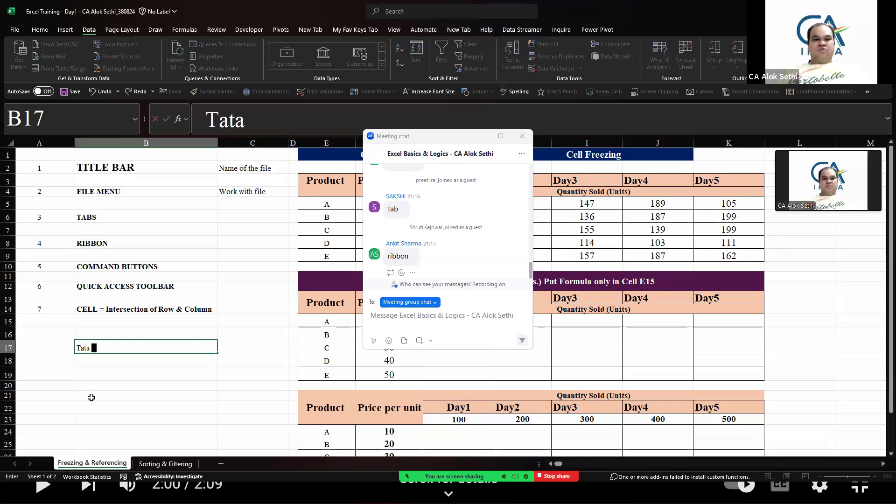
type("Motors")
key("Return")
Convert cell B17 to the Stocks data type, choosing the Tata Motors Bombay Stock Exchange listing
key("Up")
scroll(92, 397, "up", 5, "ctrl")
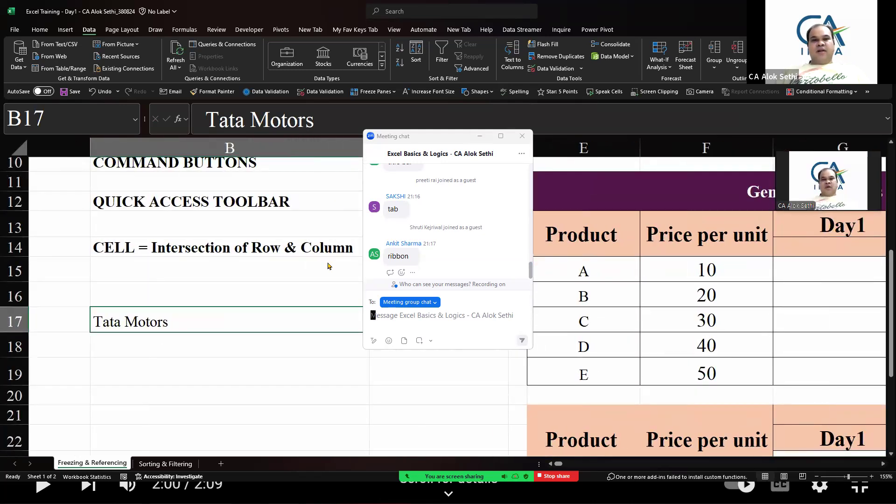
left_click(140, 322)
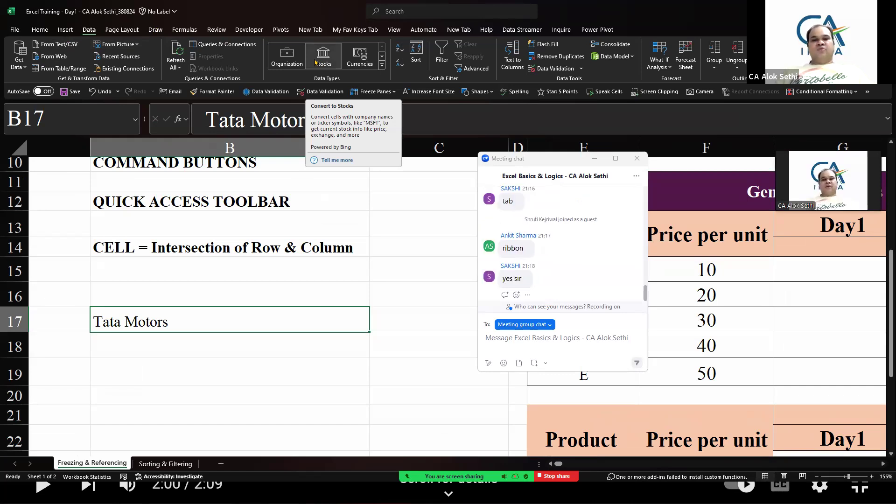
left_click(324, 56)
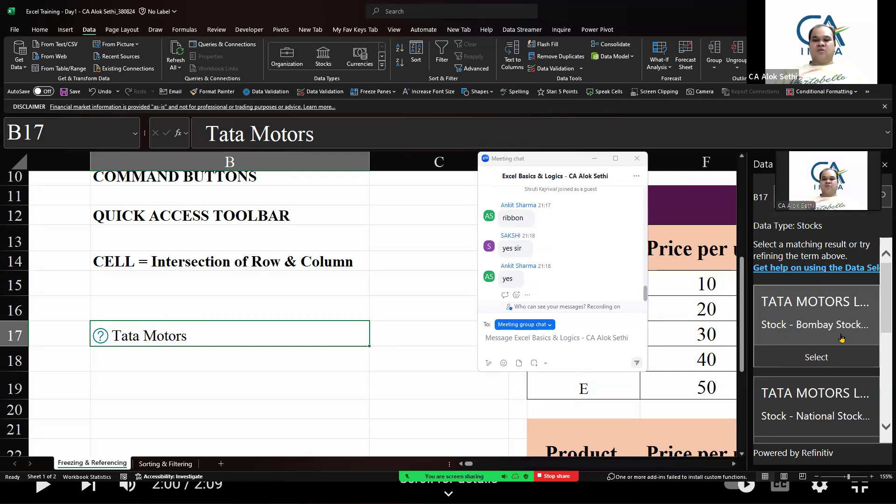
scroll(812, 412, "down", 2)
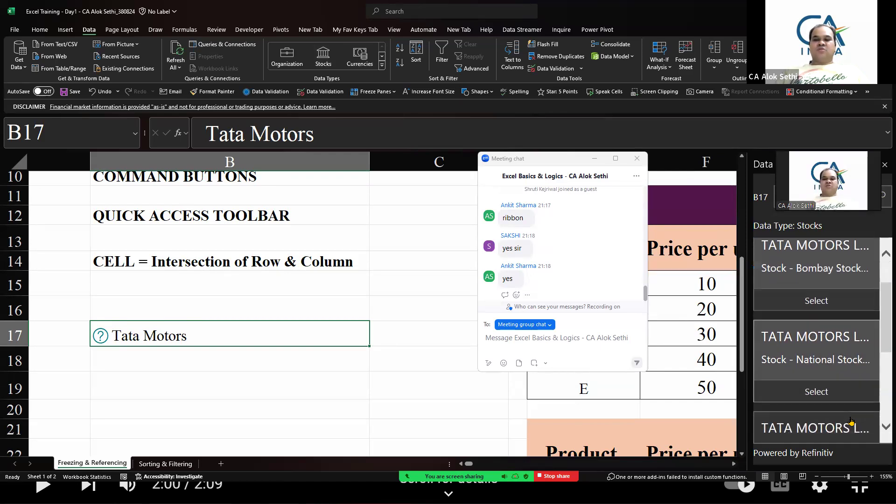
left_click(823, 298)
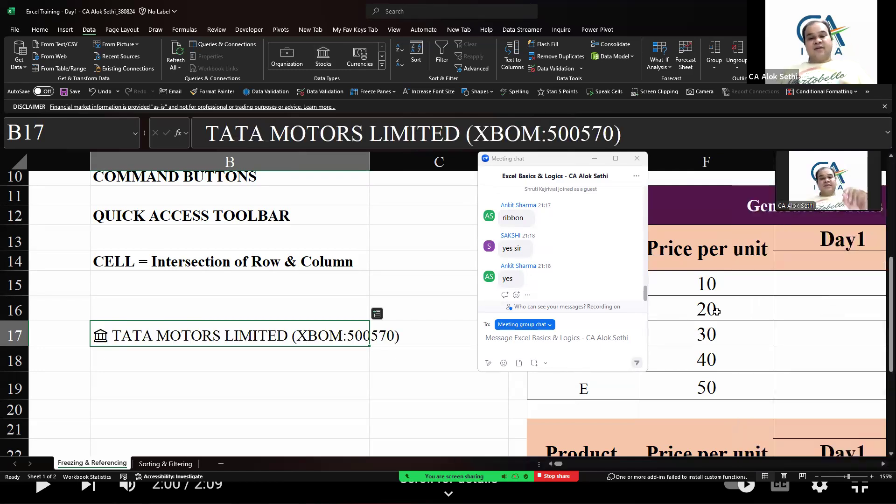
Widen column B slightly and insert the stock's 52 week high field into the cell beside B17
scroll(373, 370, "right", 1)
scroll(373, 370, "down", 1)
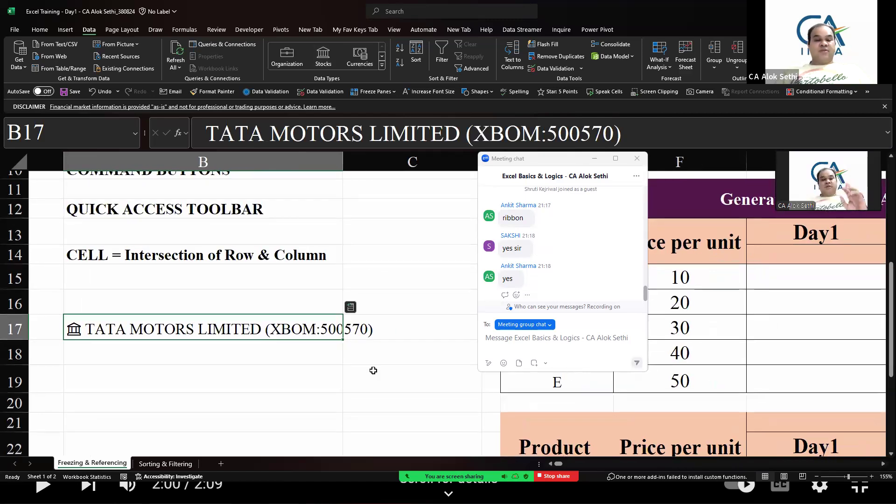
left_click_drag(342, 161, 387, 166)
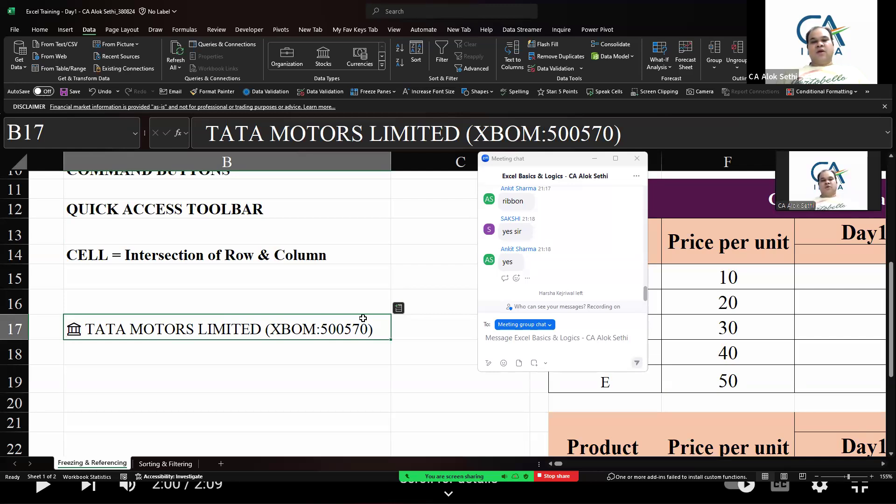
left_click(399, 308)
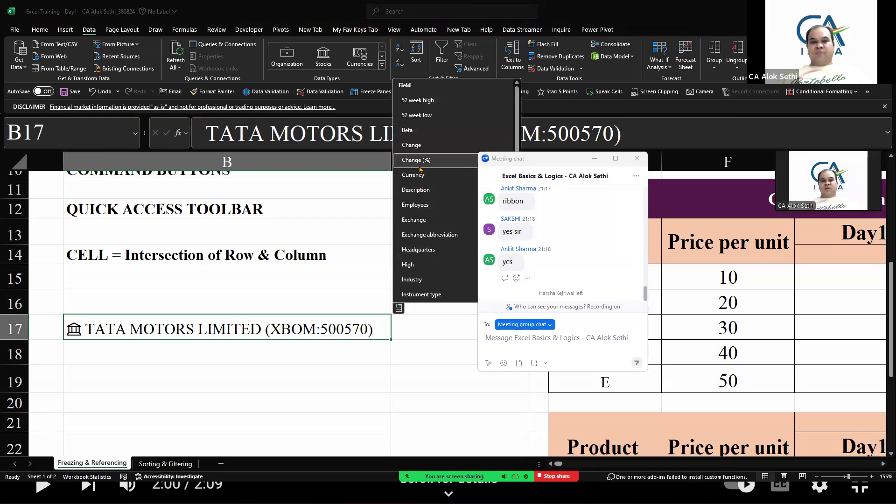
left_click(420, 100)
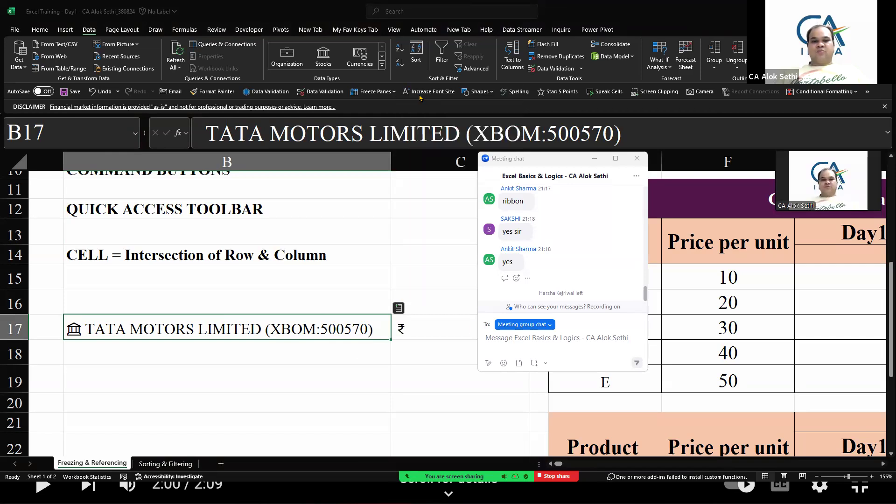
left_click(488, 338)
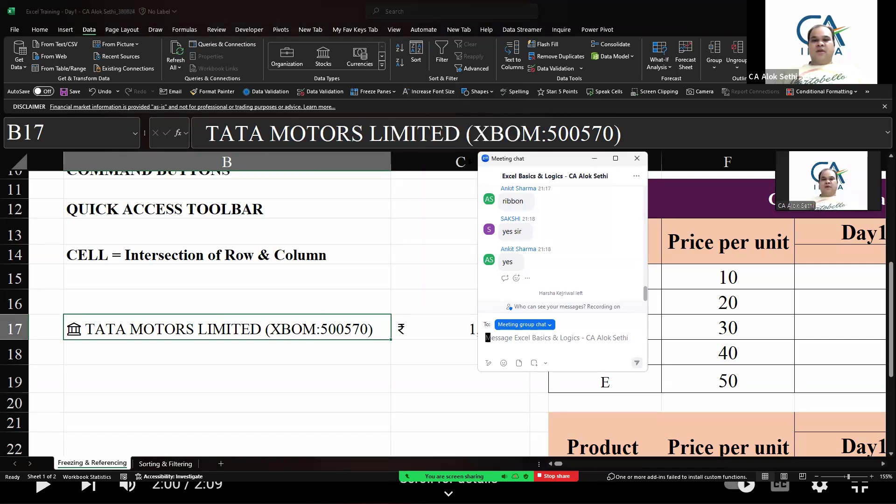
left_click_drag(556, 158, 728, 166)
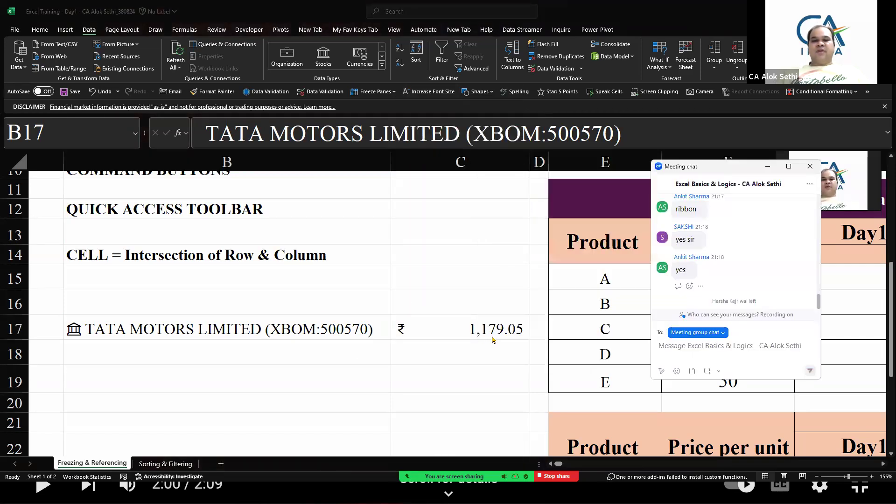
left_click(481, 348)
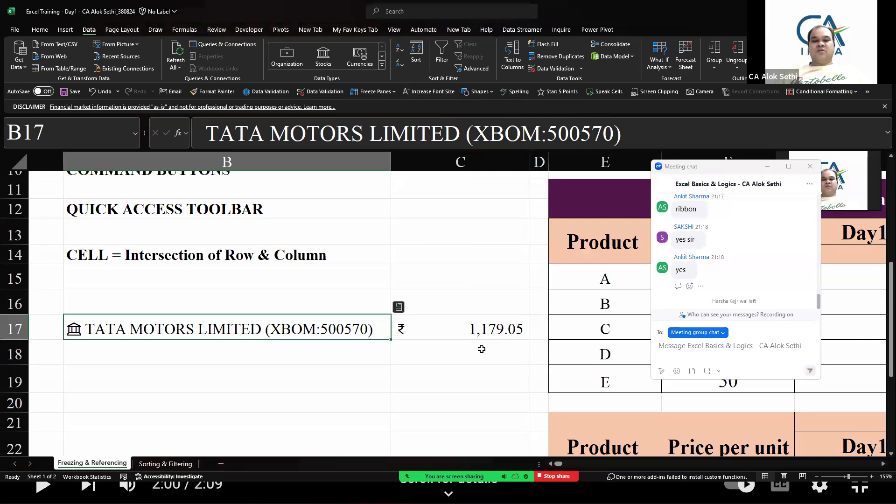
Insert three blank columns before column E, beside the stock data
scroll(469, 341, "right", 1)
scroll(469, 341, "right", 1)
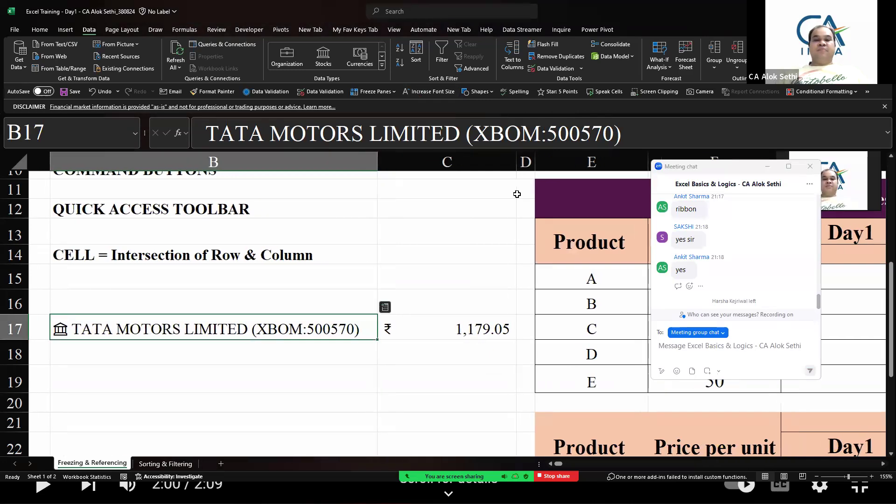
left_click(549, 161)
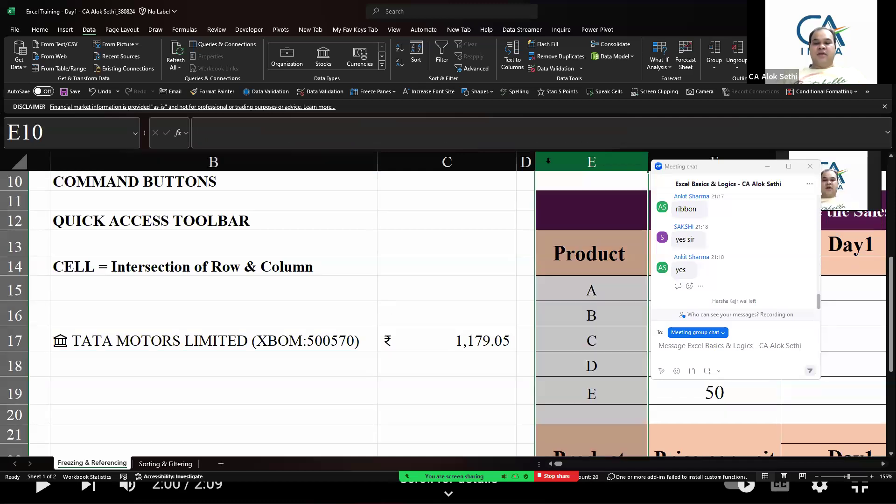
key("ctrl+plus")
key("ctrl+plus")
key("ctrl+plus")
key("ctrl+plus")
key("ctrl+plus")
key("ctrl+plus")
key("ctrl+plus")
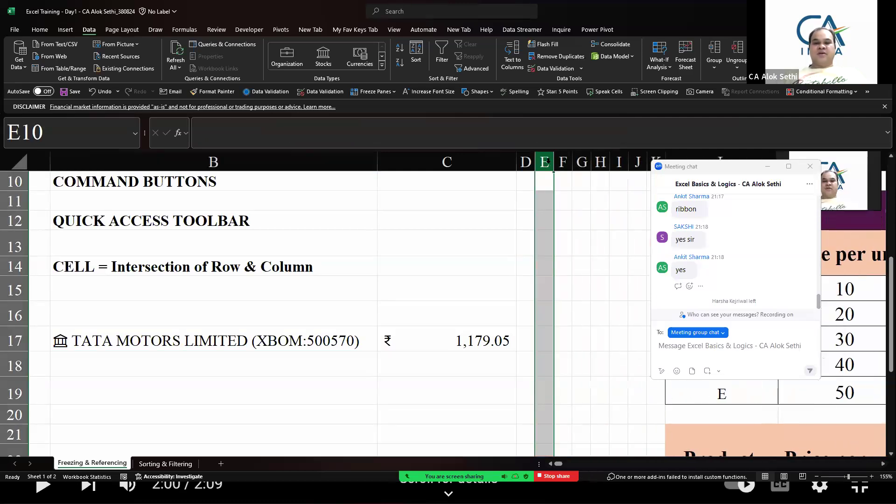
Insert the stock's 52 week low field into D17 and widen column D to fit it
key("Down")
key("Down")
key("Down")
key("Down")
key("Down")
key("Down")
key("Down")
key("Down")
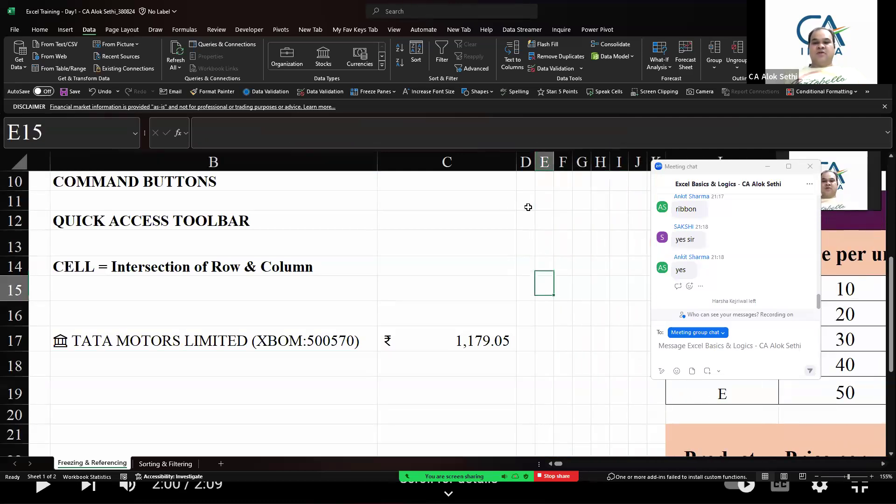
key("Left")
key("Up")
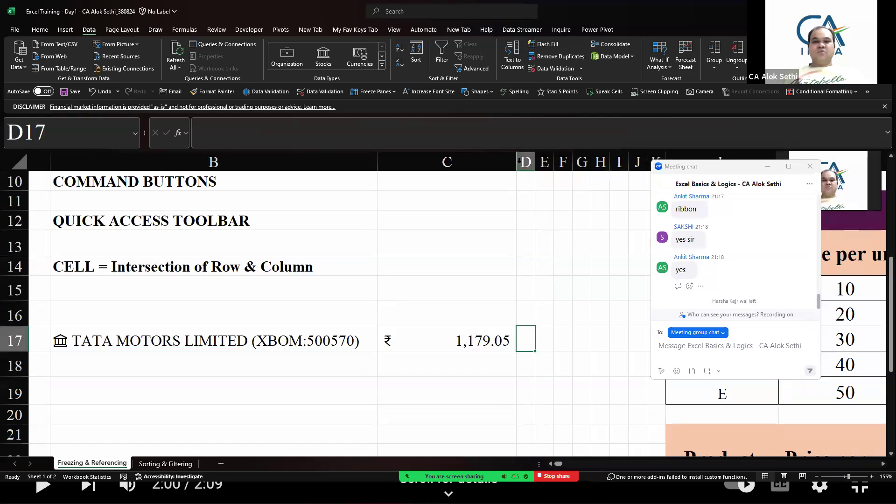
left_click_drag(534, 160, 559, 161)
left_click(295, 343)
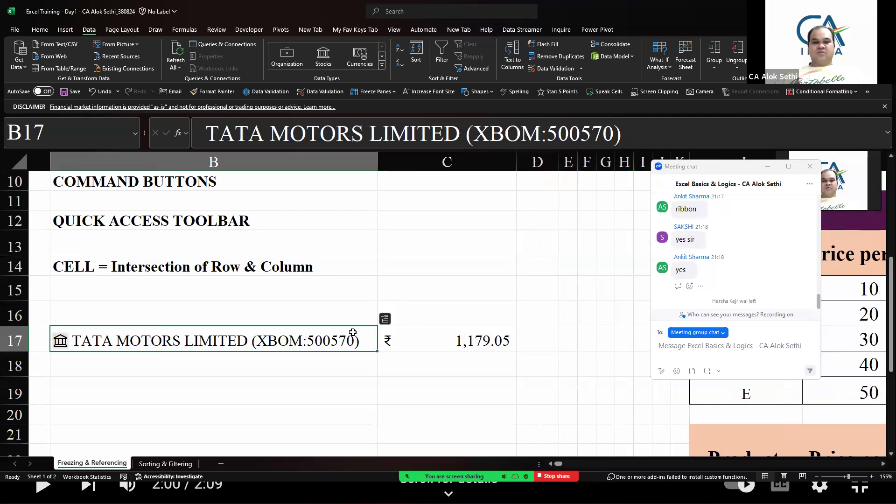
left_click(389, 319)
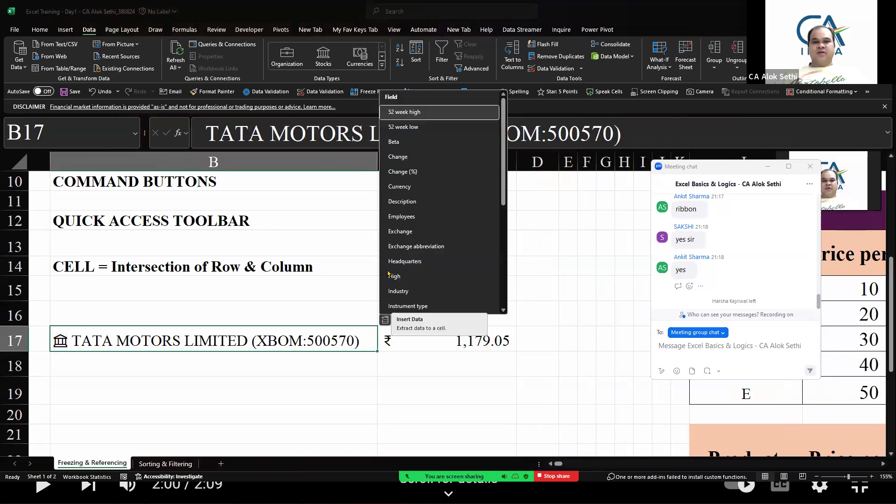
left_click(403, 127)
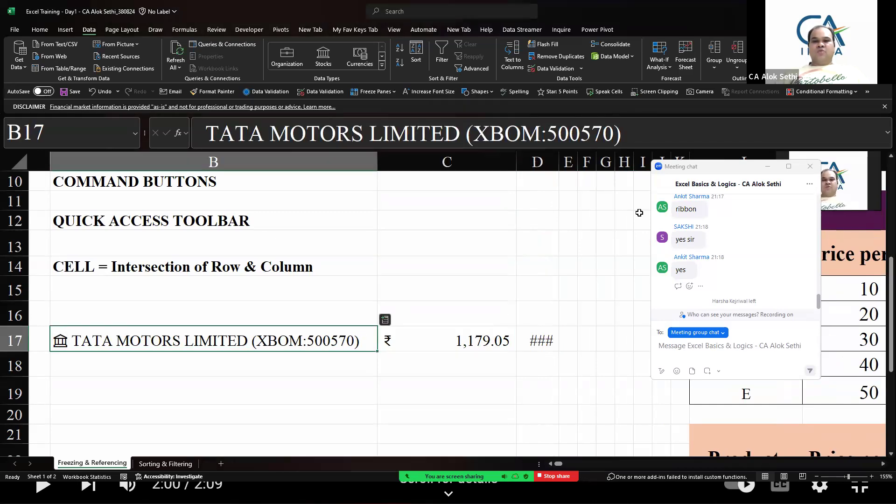
left_click_drag(558, 161, 586, 161)
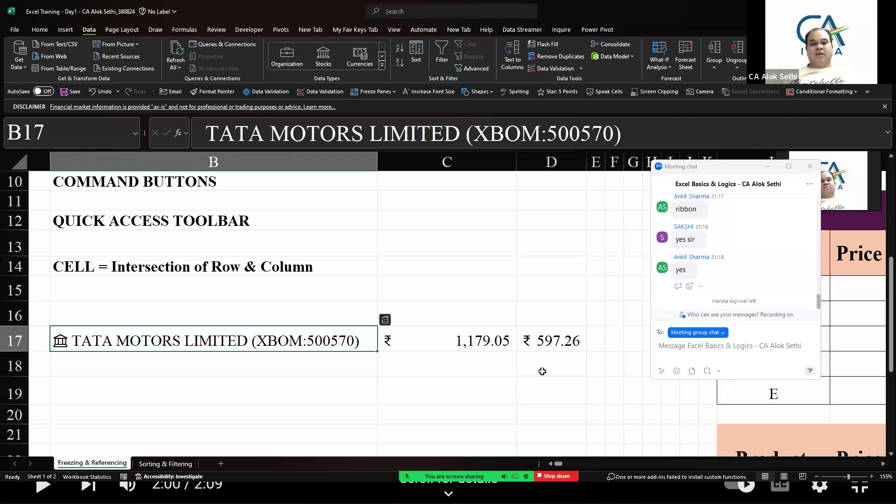
Enter Ajmer in cell B18
key("Down")
type("Ajmer")
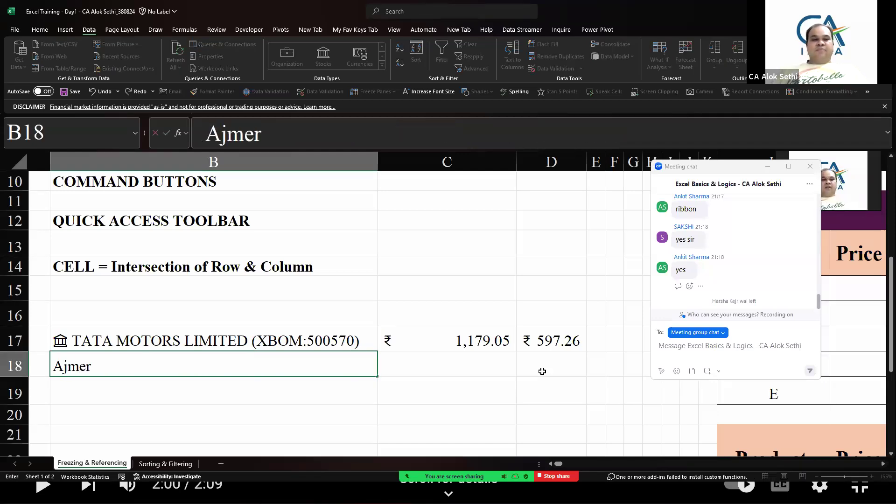
key("Return")
key("Up")
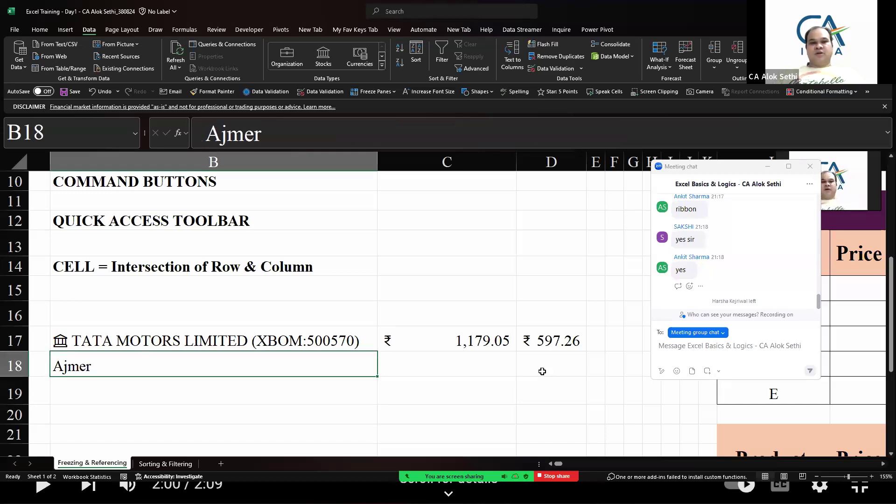
Convert cell B18 to the Geography data type, selecting the Ajmer district result
left_click(382, 70)
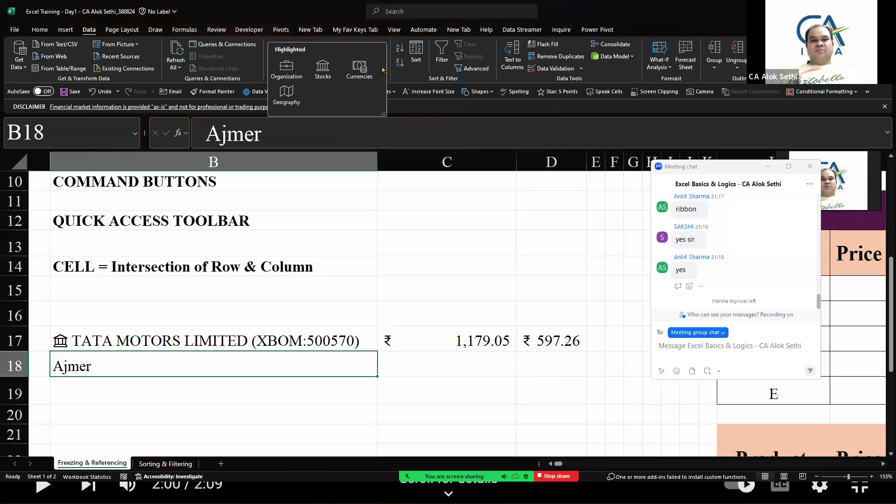
left_click(285, 97)
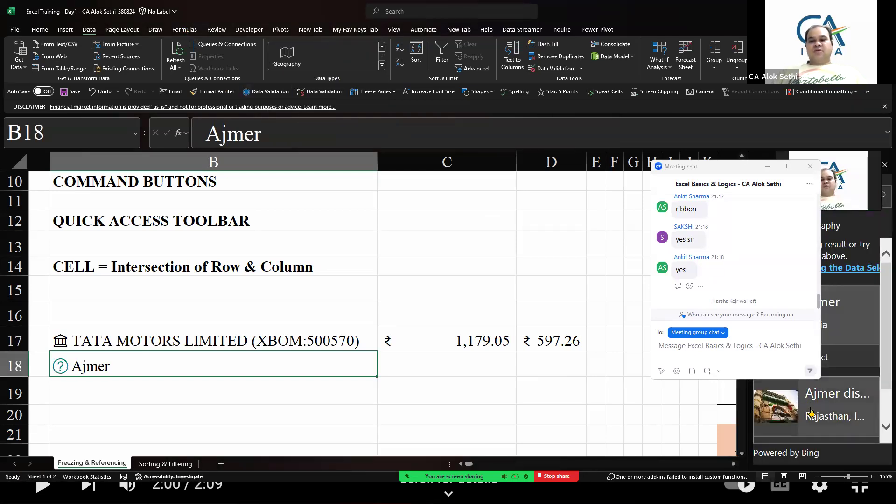
left_click(811, 411)
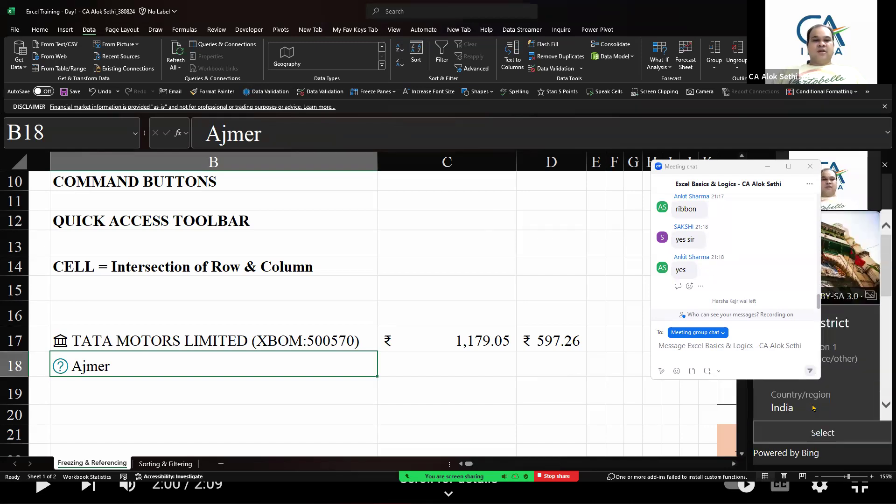
left_click(813, 428)
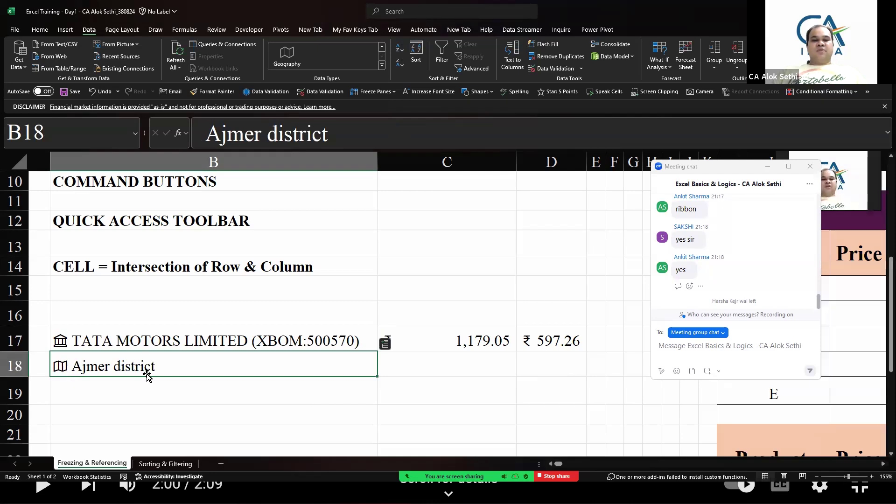
Insert the Area field of Ajmer district into the cell beside B18 and inspect its formula
left_click(384, 345)
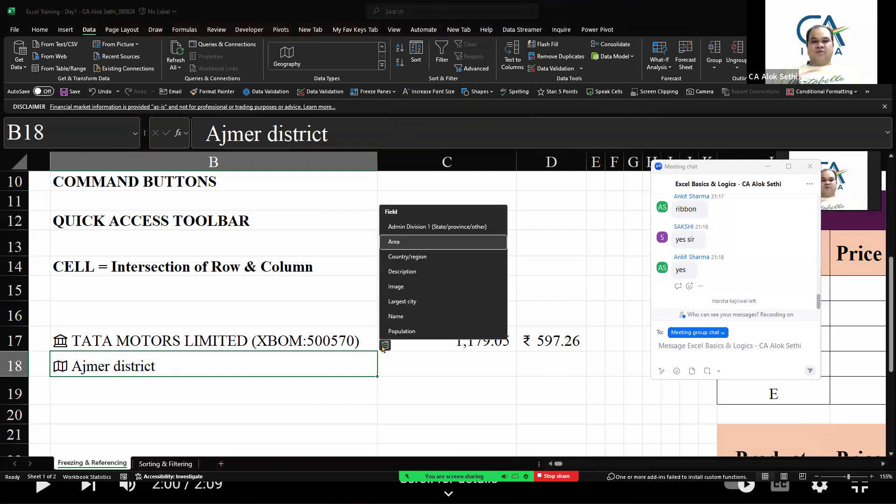
left_click(415, 243)
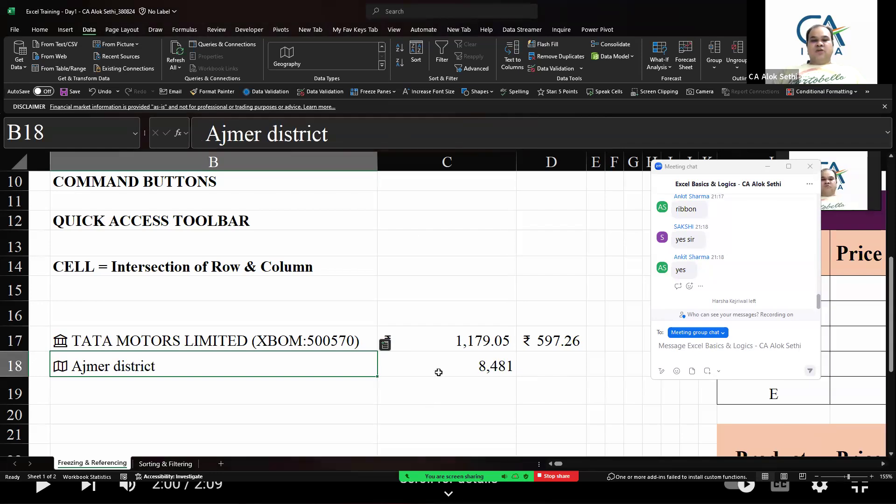
left_click(438, 372)
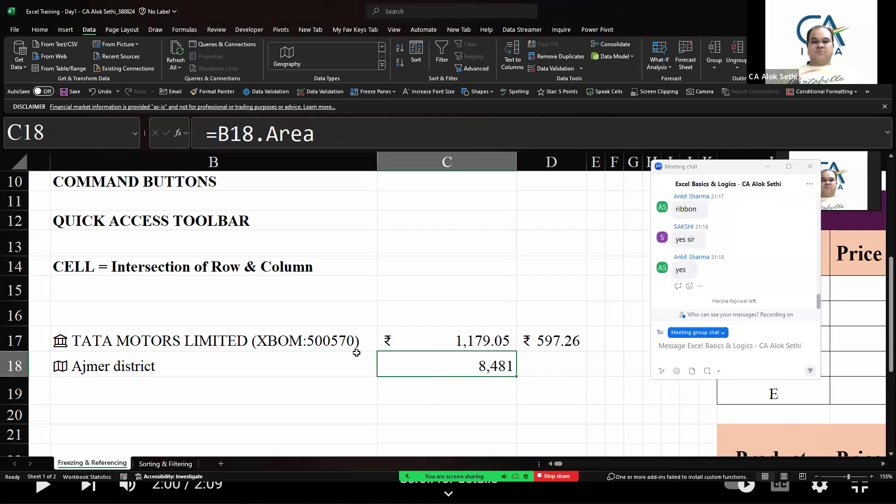
Insert the Image field of Ajmer district into cell D18
left_click(345, 367)
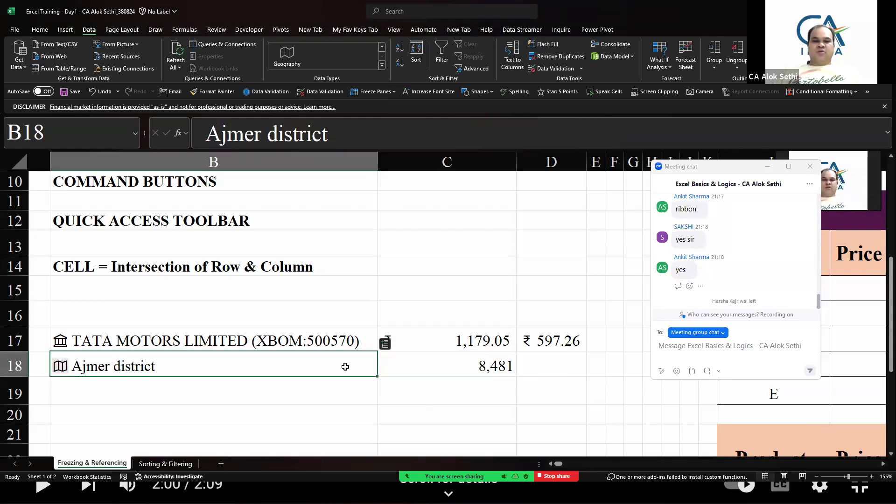
left_click(387, 345)
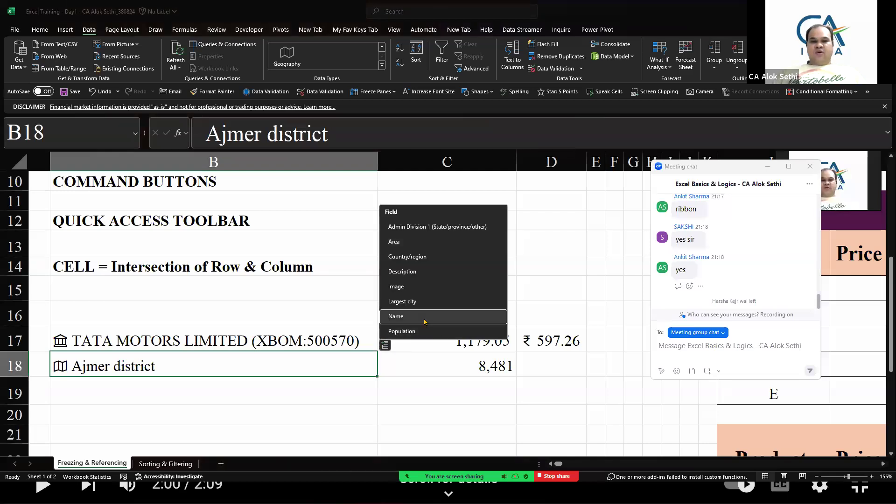
left_click(418, 286)
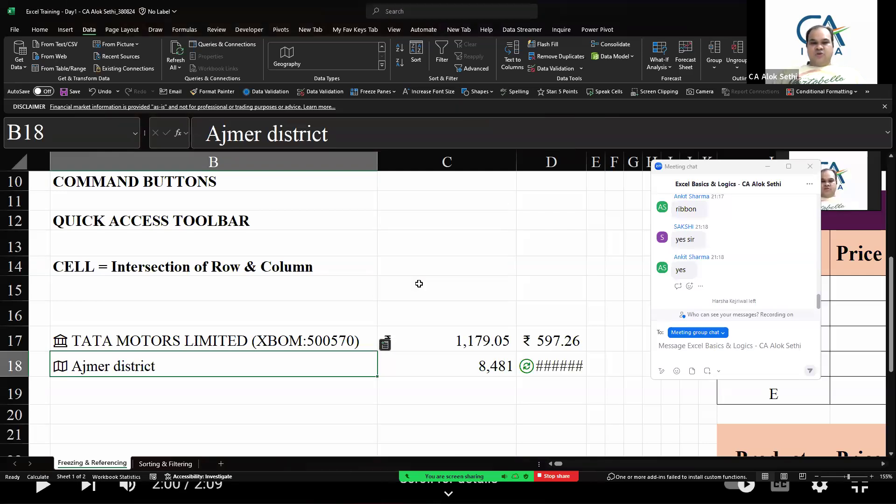
left_click(555, 371)
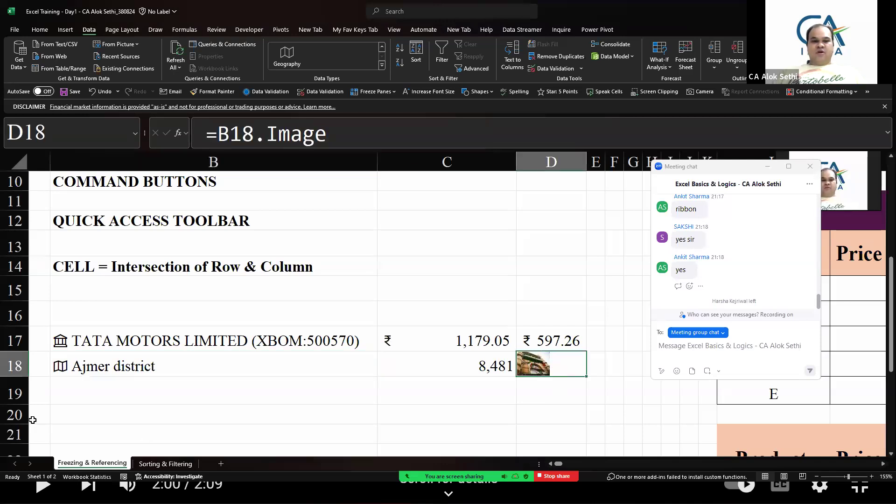
Increase row 18's height, autofit column C and widen column D to enlarge the image
left_click_drag(28, 374, 19, 434)
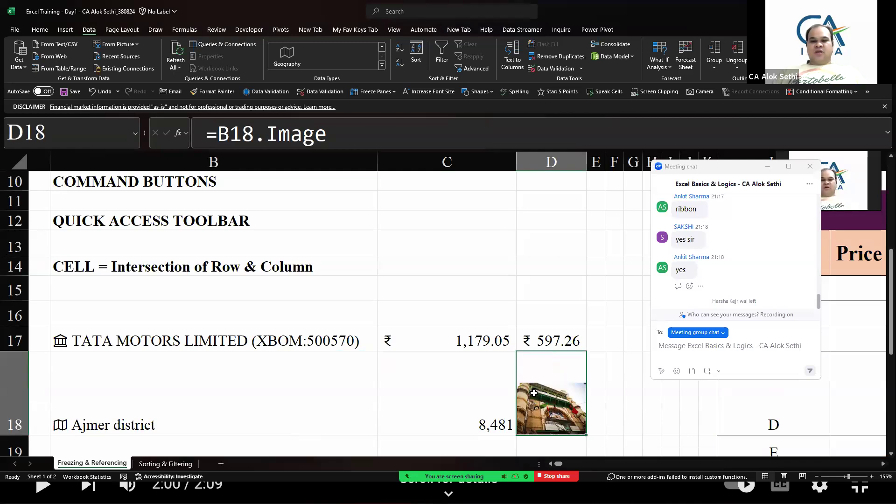
scroll(303, 353, "down", 3)
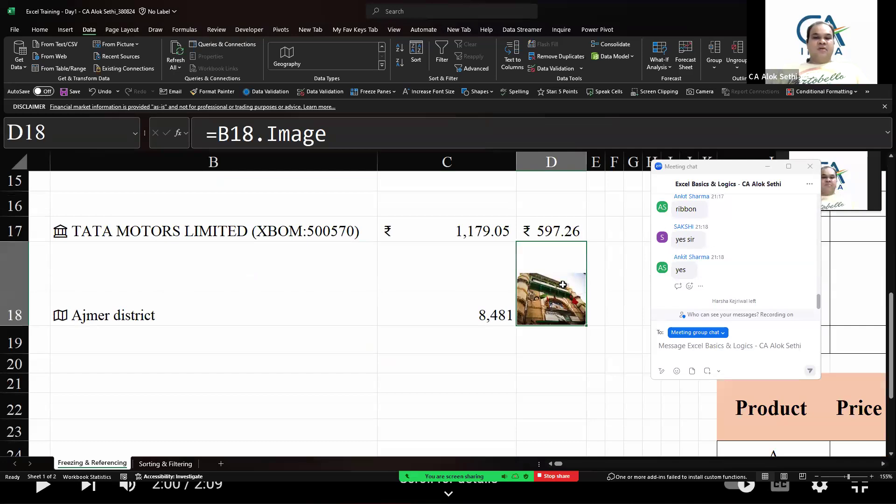
left_click(336, 282)
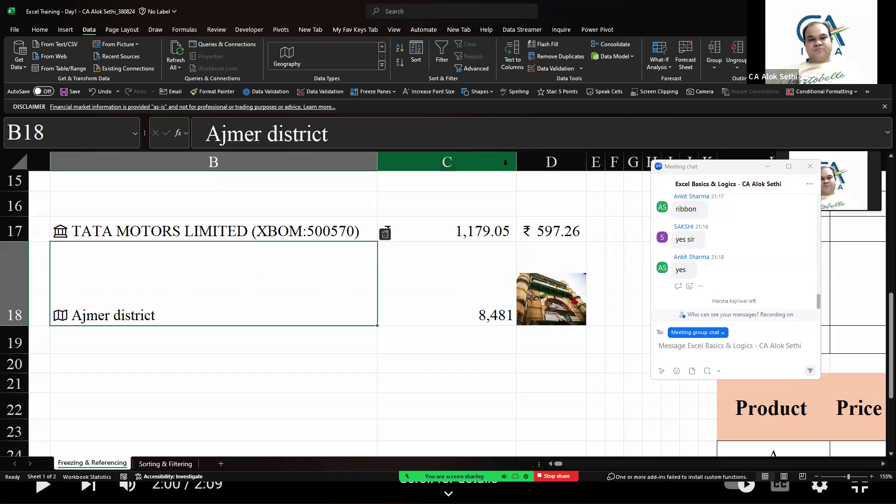
double_click(514, 167)
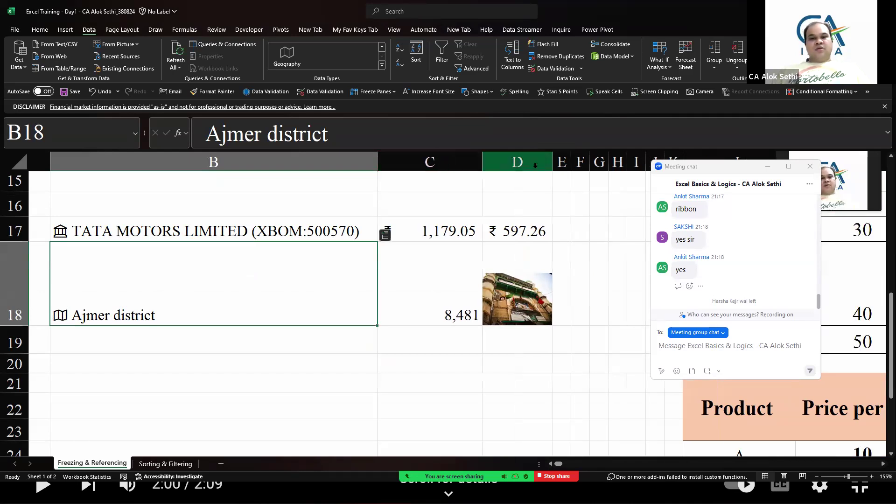
left_click_drag(552, 166, 565, 167)
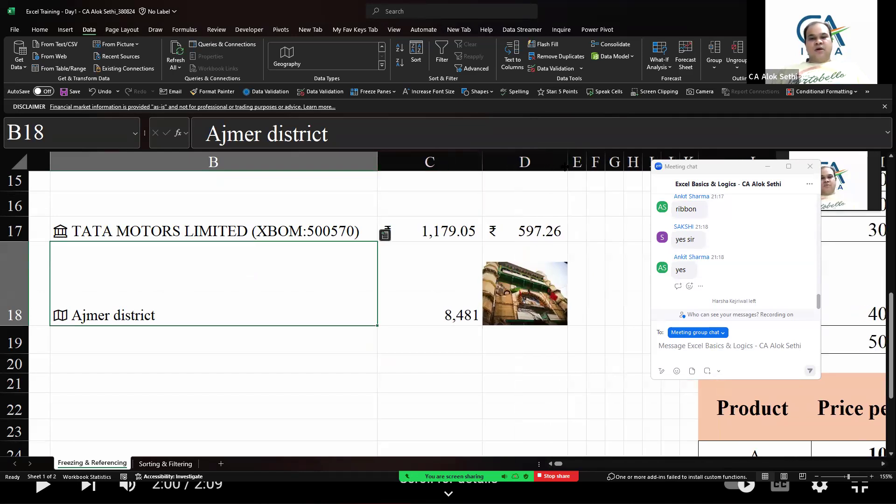
left_click(605, 205)
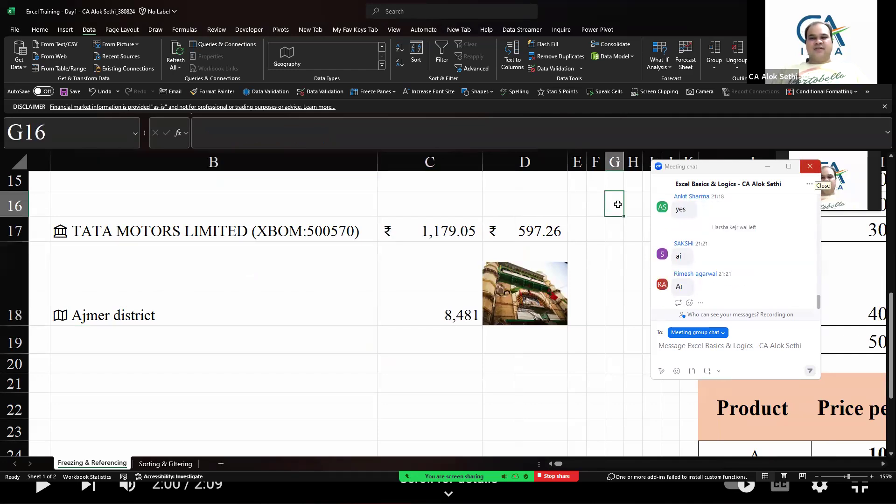
left_click(810, 166)
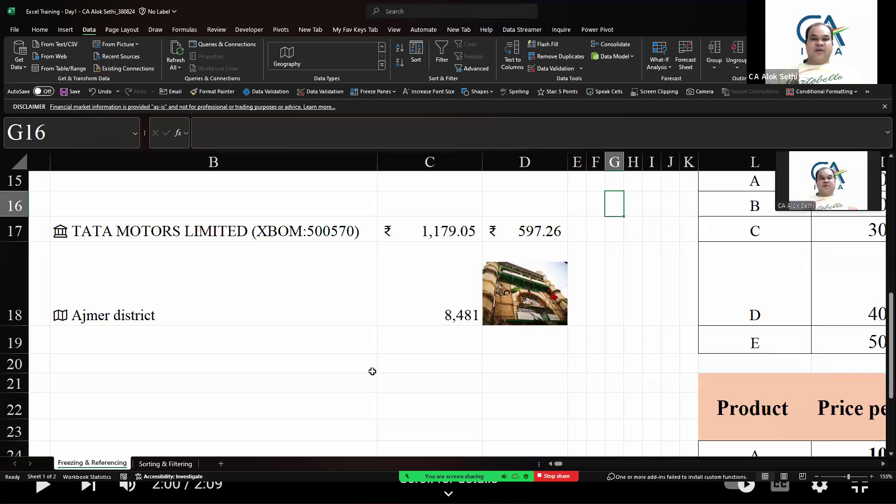
Enter "Narendra Modi" in cell B20
left_click(272, 365)
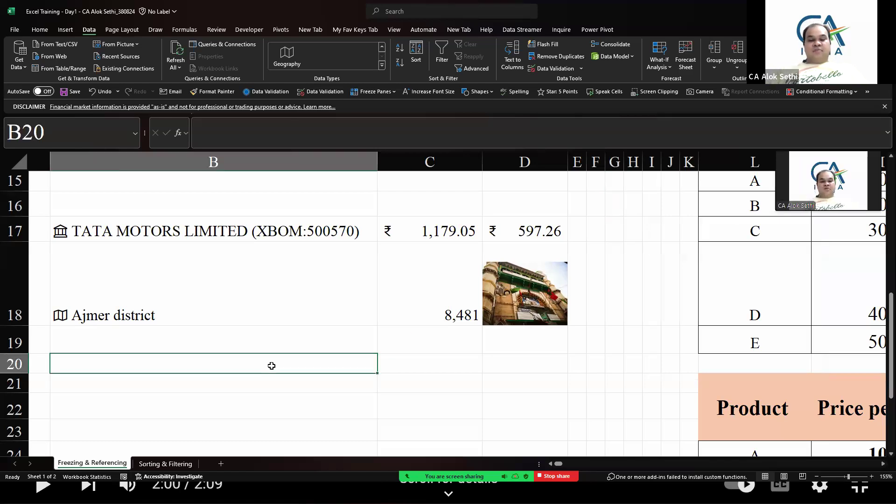
type("Nare")
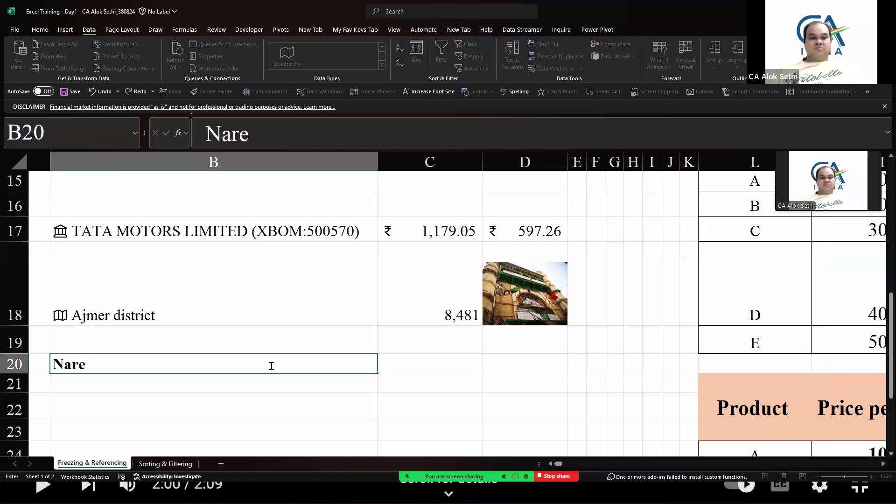
type("ndra Modi")
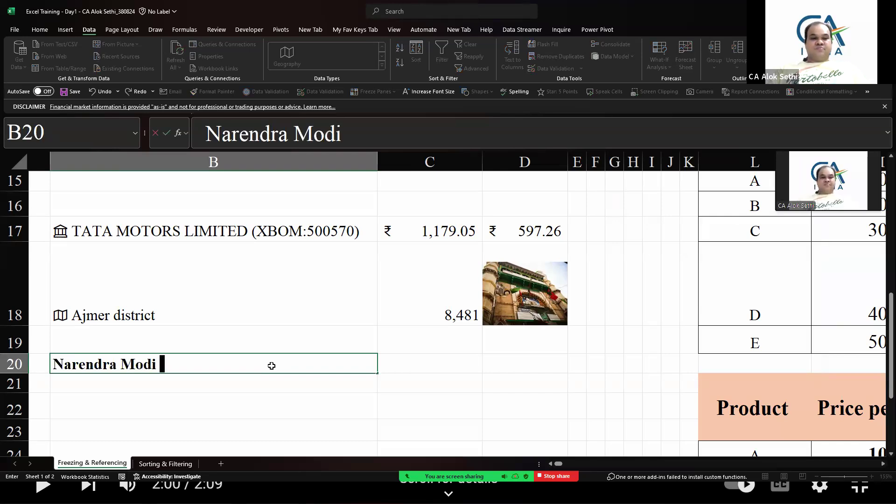
key("ctrl+Return")
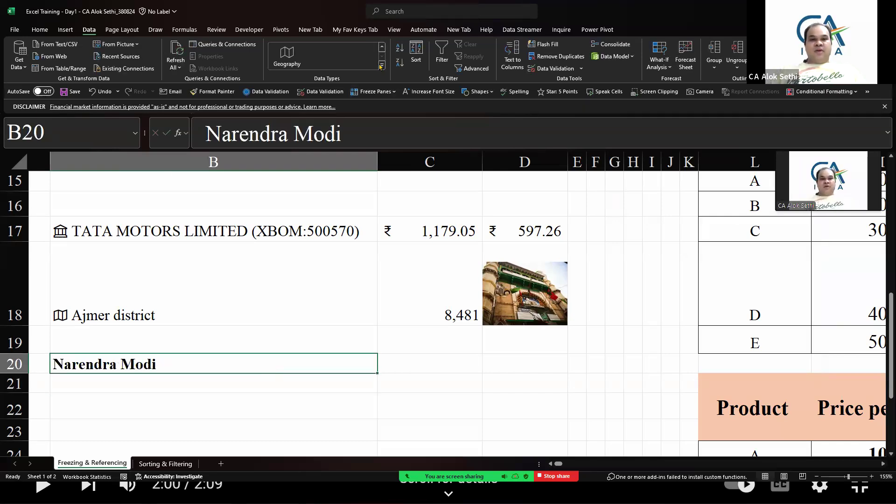
Try the Organization data type on B20 and read its help article about featured tables
left_click(381, 66)
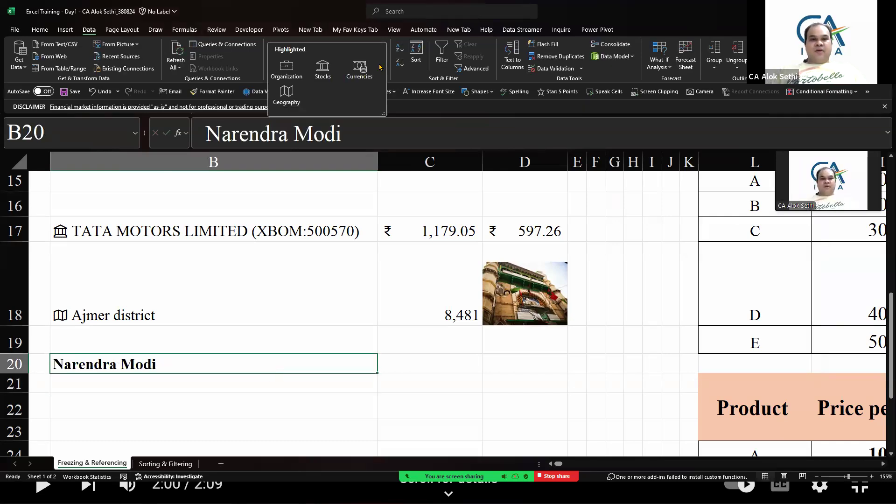
left_click(287, 68)
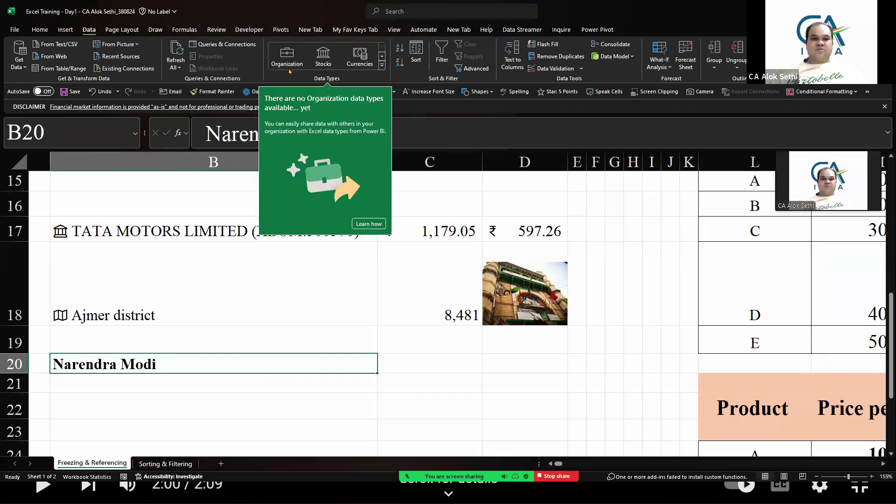
left_click(377, 226)
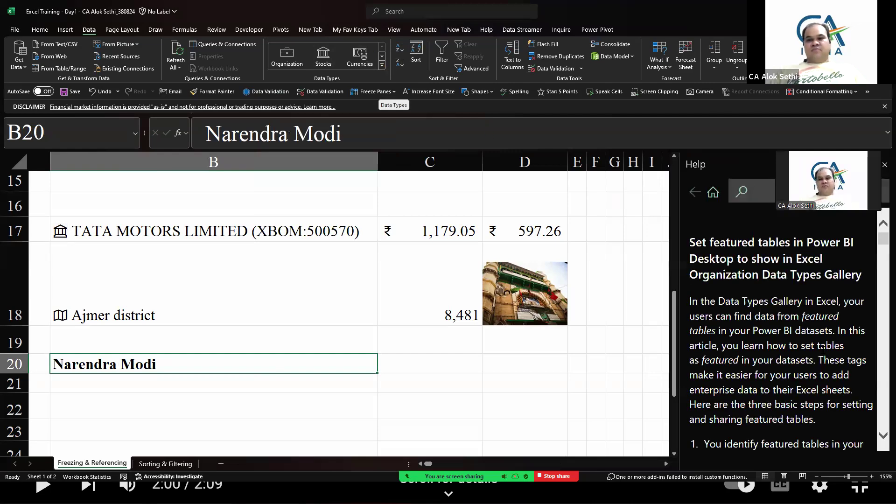
scroll(822, 346, "down", 12)
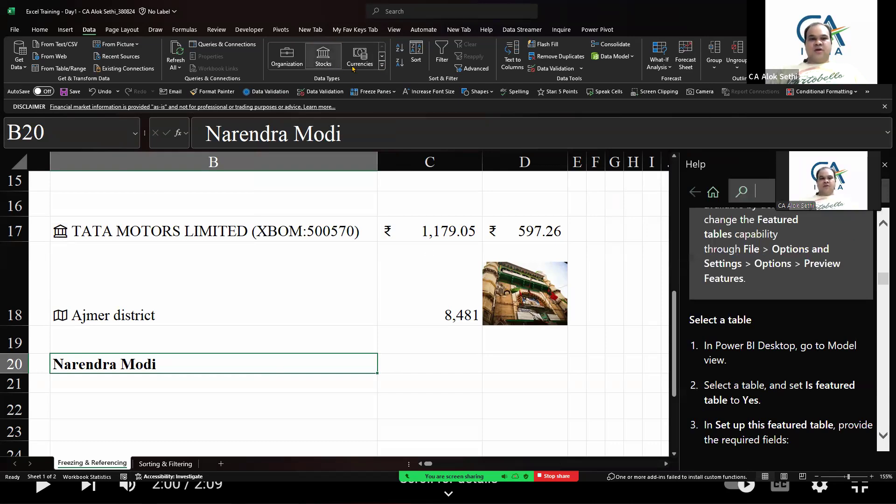
Try converting B20 to the Geography data type, close the side panes and clear the cell
left_click(383, 67)
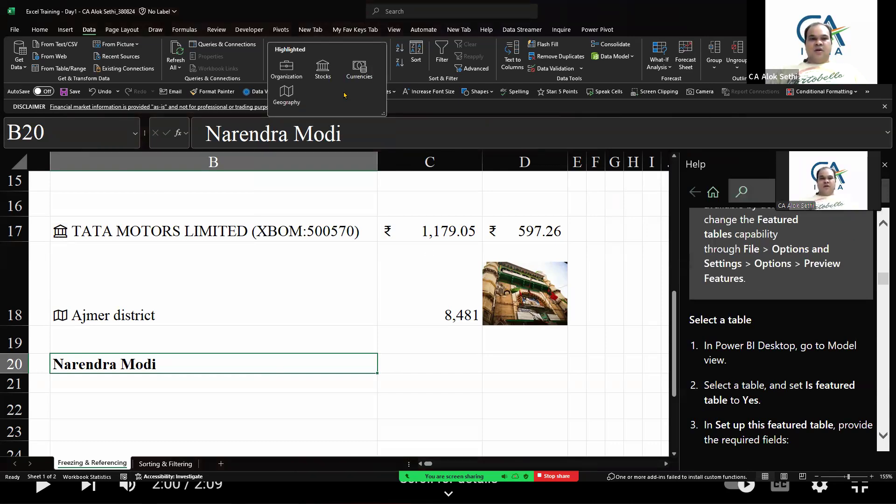
left_click(287, 95)
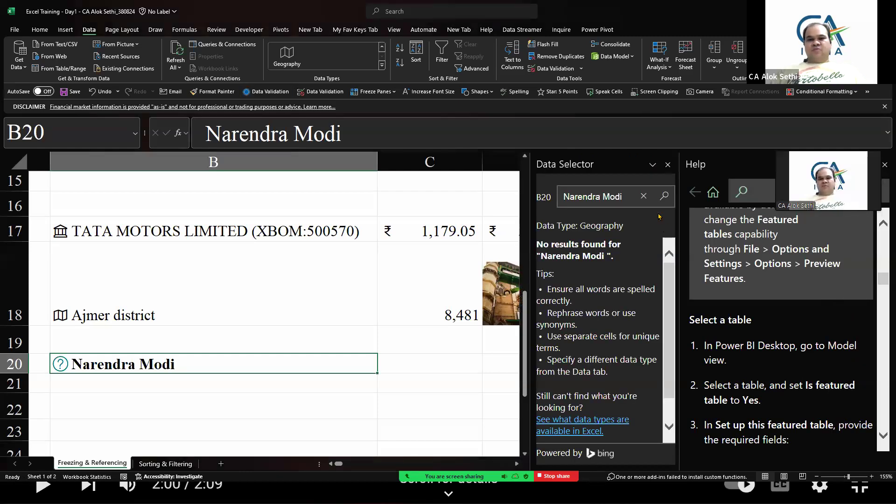
left_click(668, 164)
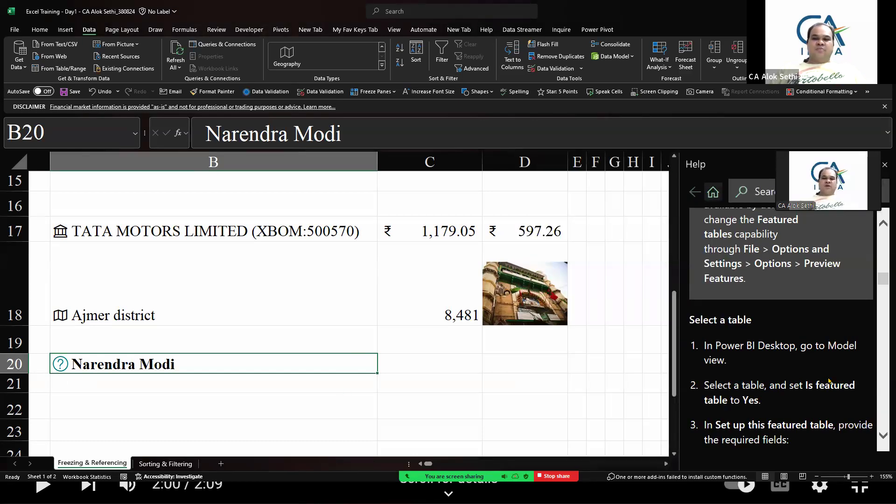
left_click(883, 164)
key("Delete")
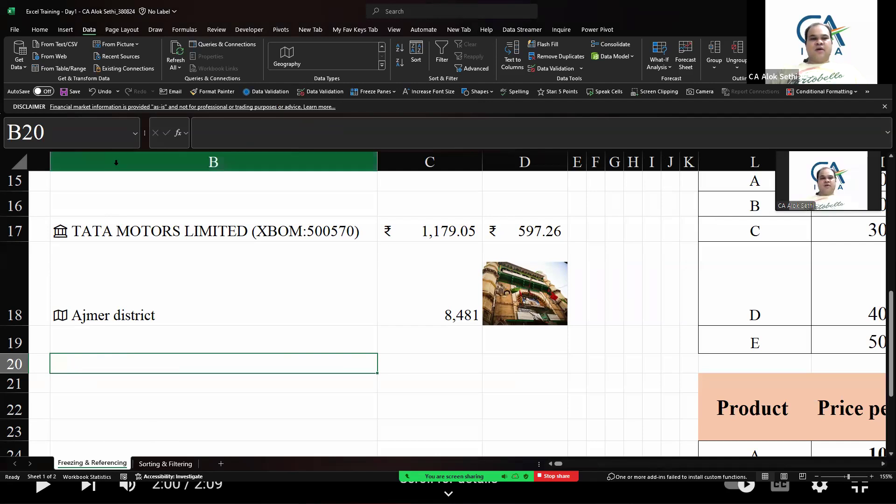
Delete columns B through D holding the stock and geography examples
left_click(219, 163)
left_click_drag(394, 181, 489, 172)
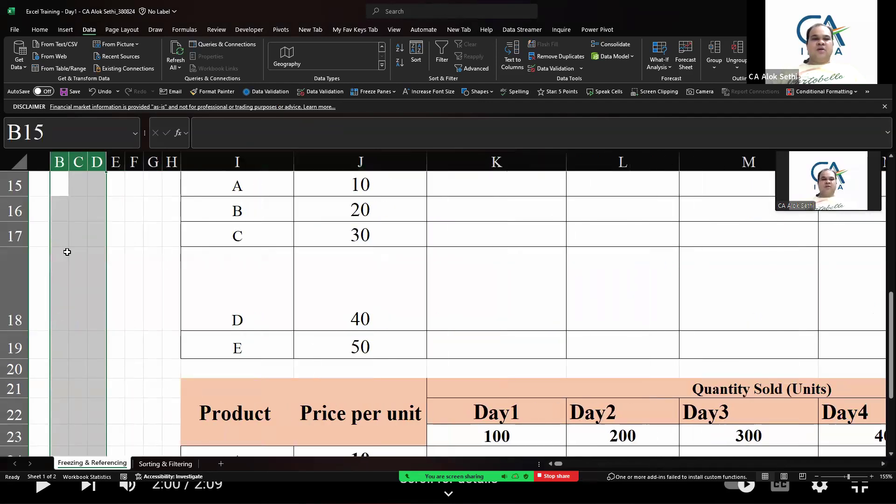
left_click(66, 253)
Delete the now-empty columns B through F so the sales table starts in column D
scroll(68, 254, "up", 3)
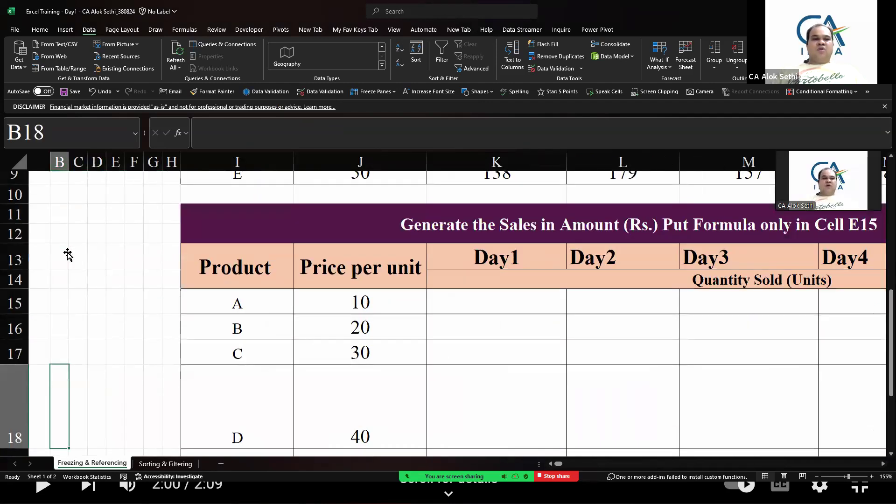
scroll(68, 254, "up", 4)
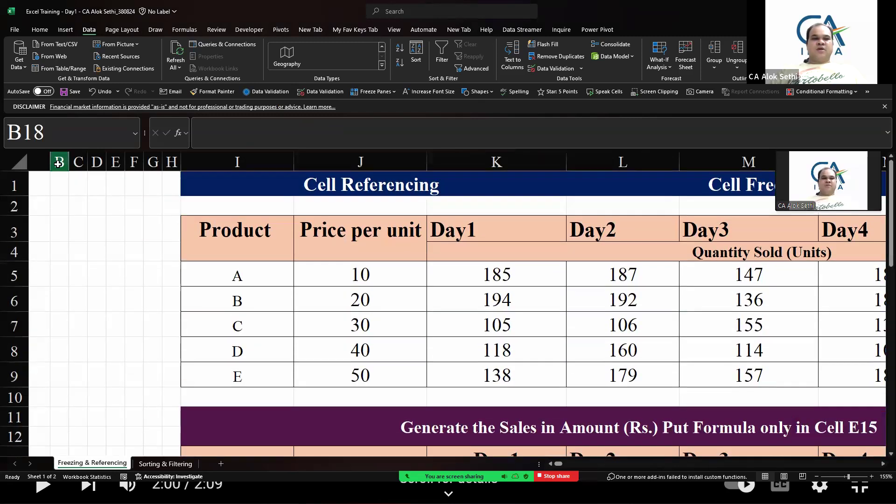
left_click(58, 162)
left_click_drag(58, 162, 134, 163)
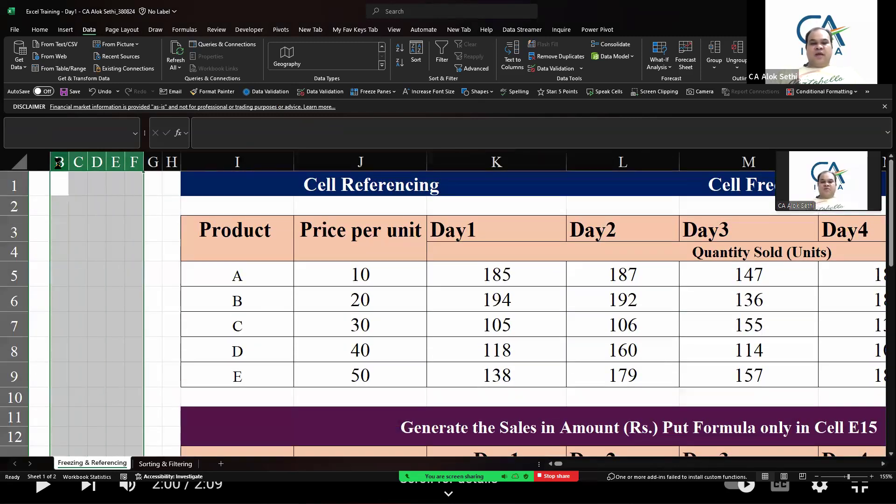
key("ctrl+minus")
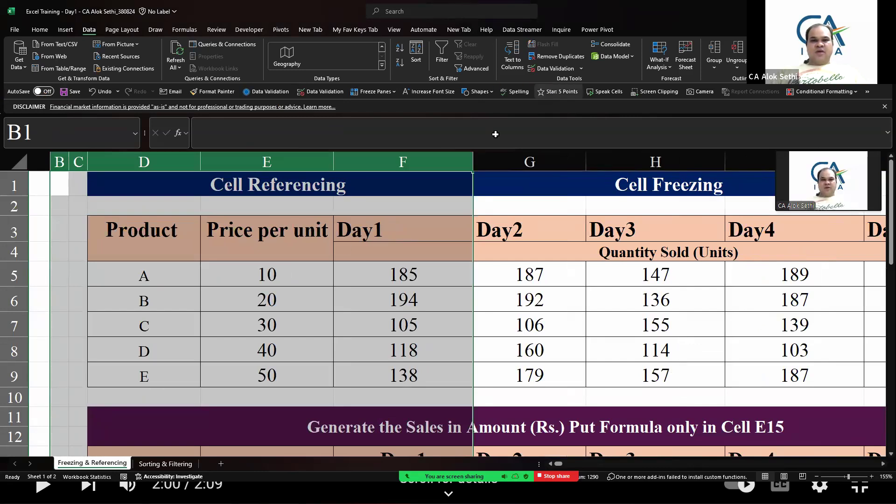
Use Speak Cells from the Quick Access Toolbar to read aloud the headings in row 1
scroll(346, 246, "up", 2)
left_click(250, 184)
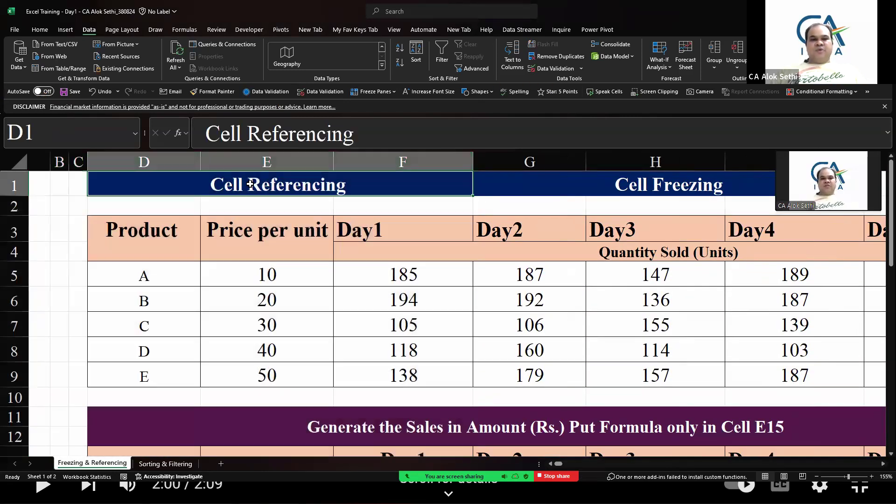
left_click_drag(250, 183, 746, 184)
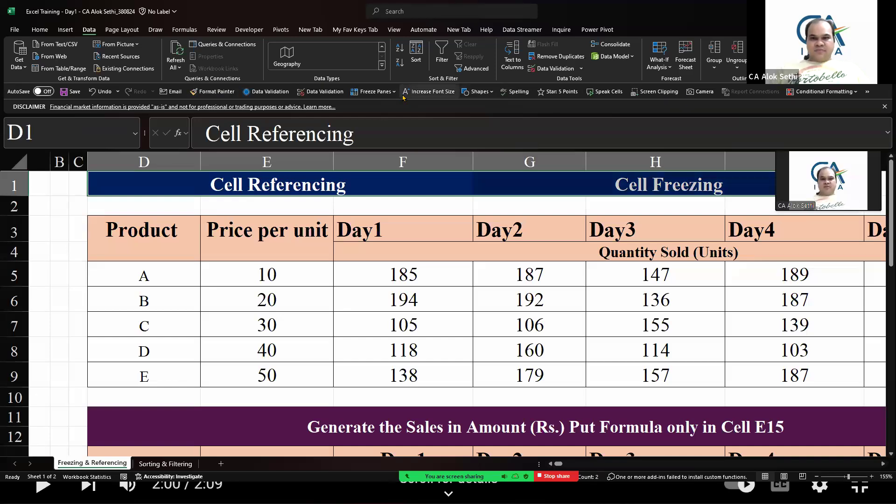
left_click(867, 92)
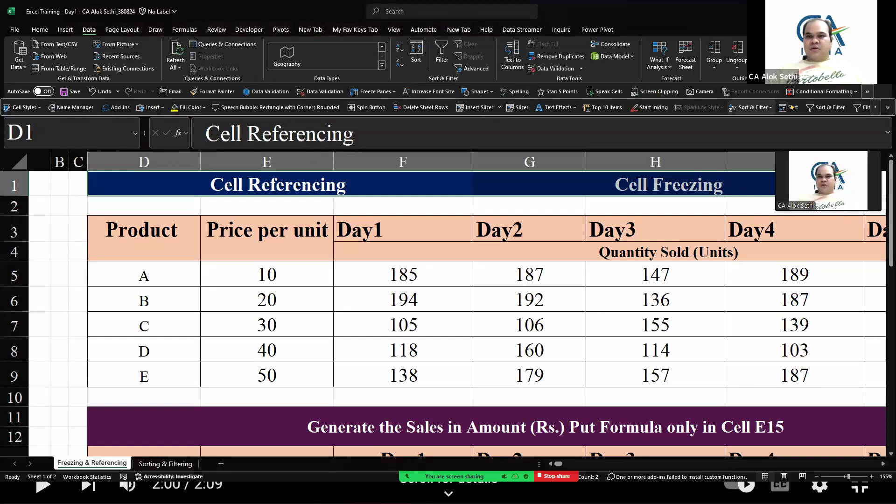
left_click(590, 93)
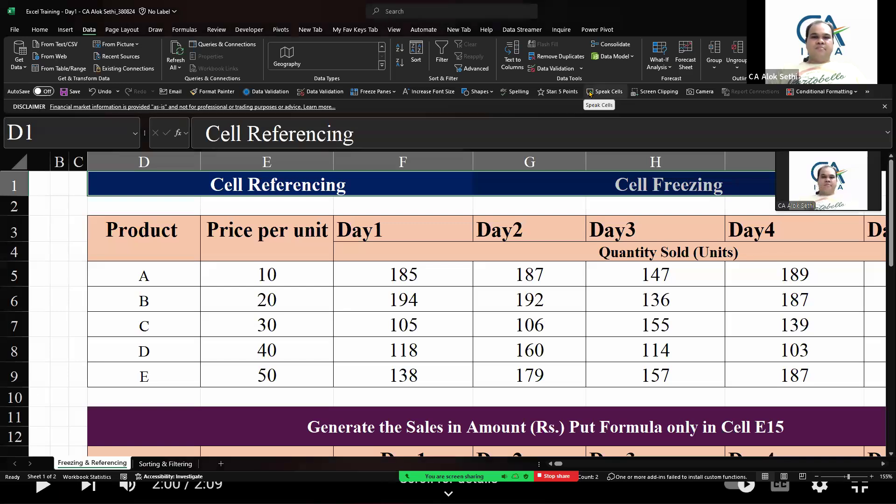
key("Right")
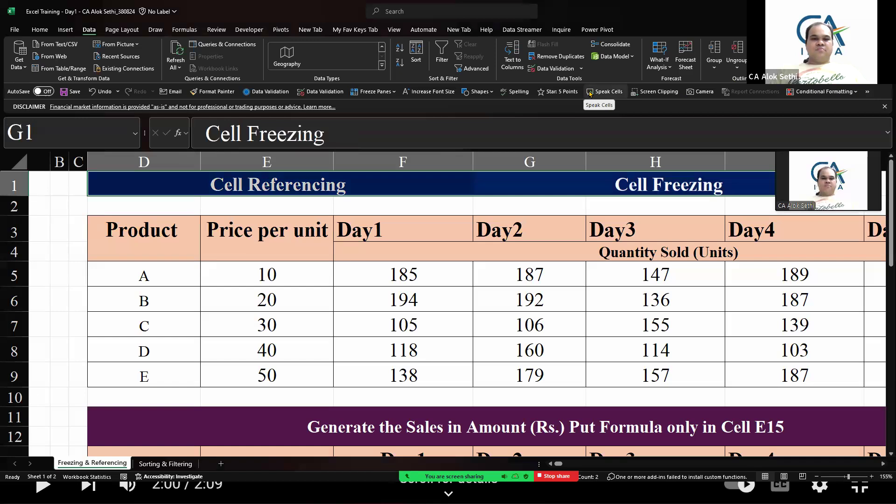
Select the product names D5:D9 and have Speak Cells read them aloud
left_click_drag(170, 276, 159, 375)
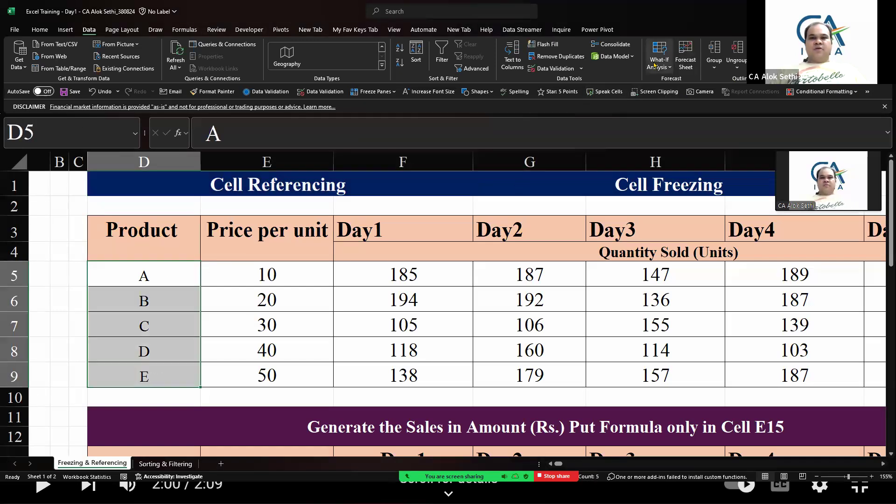
left_click(593, 95)
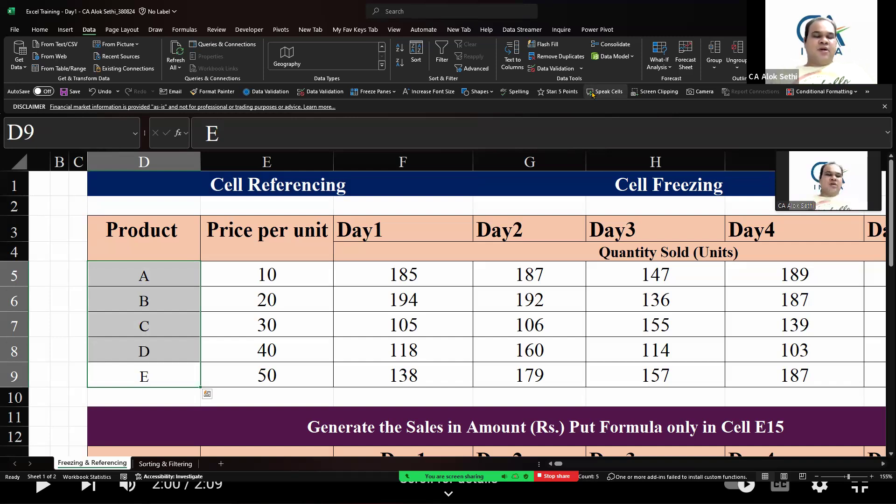
key("Up")
key("Up")
key("Up")
key("Up")
key("Up")
key("Up")
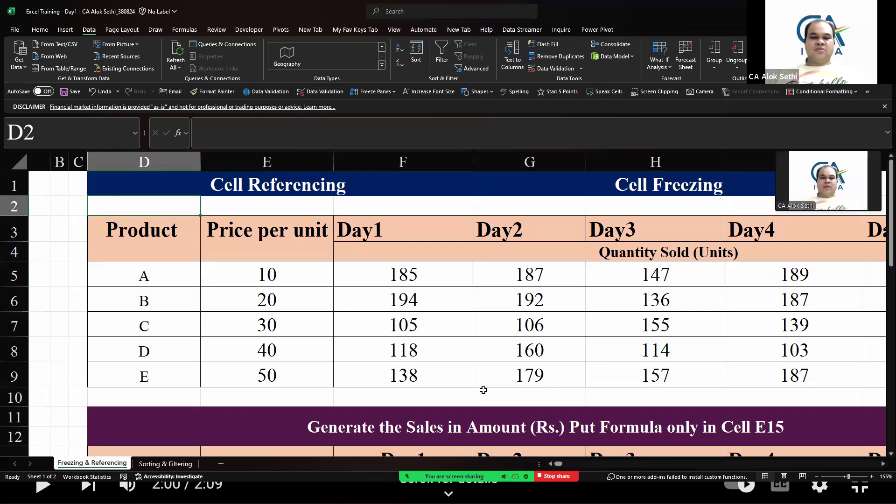
Enter "Quick Access Toolbar" in cell D2 and make it bold
key("alt+u")
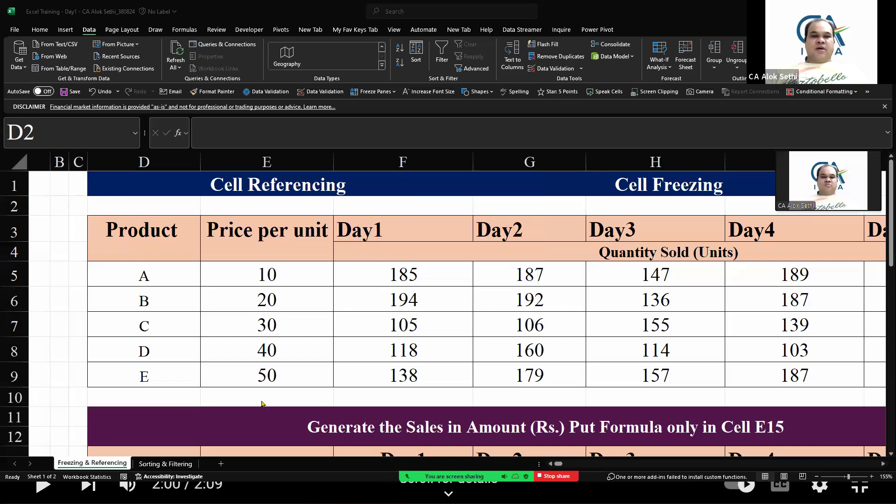
left_click(150, 200)
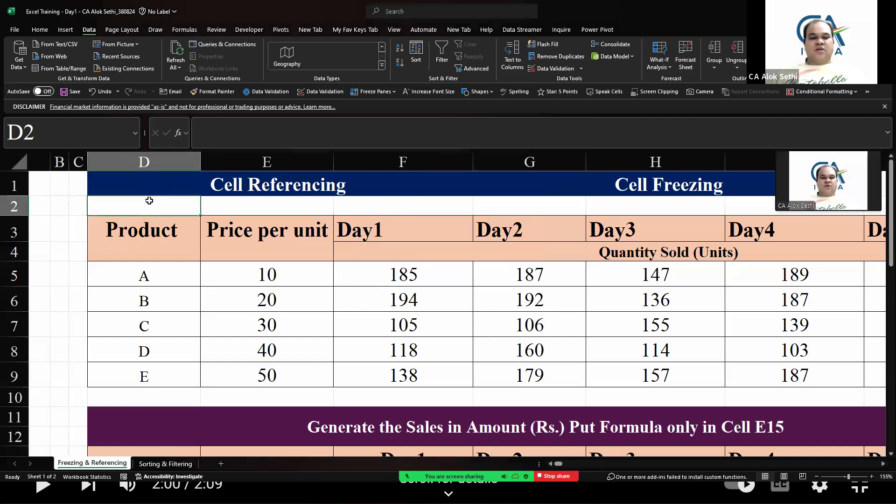
type("Quick Access To")
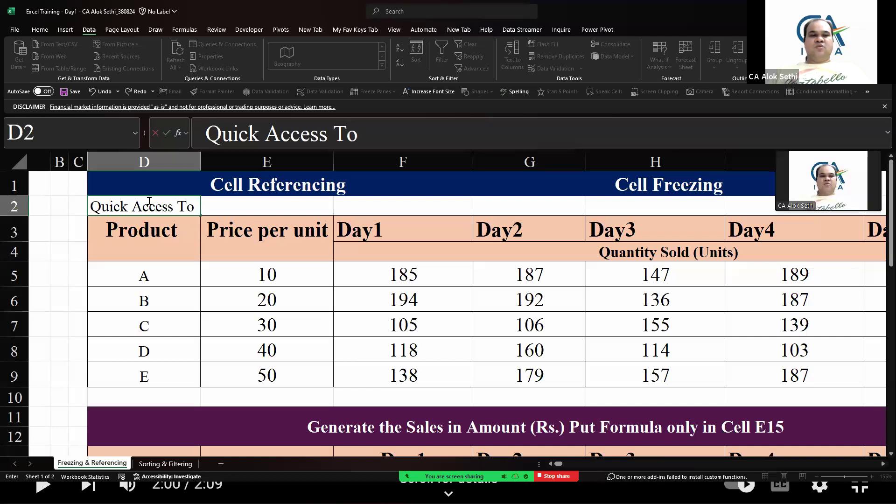
type("olbar")
key("Return")
key("Up")
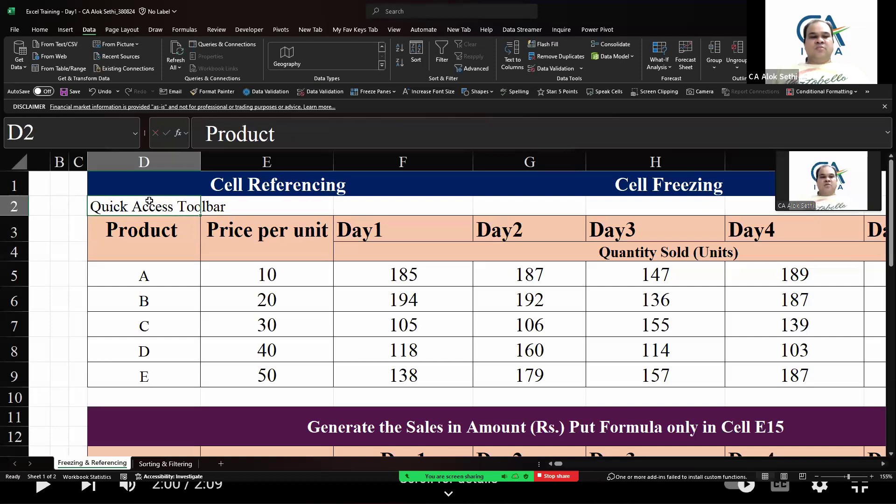
key("ctrl+b")
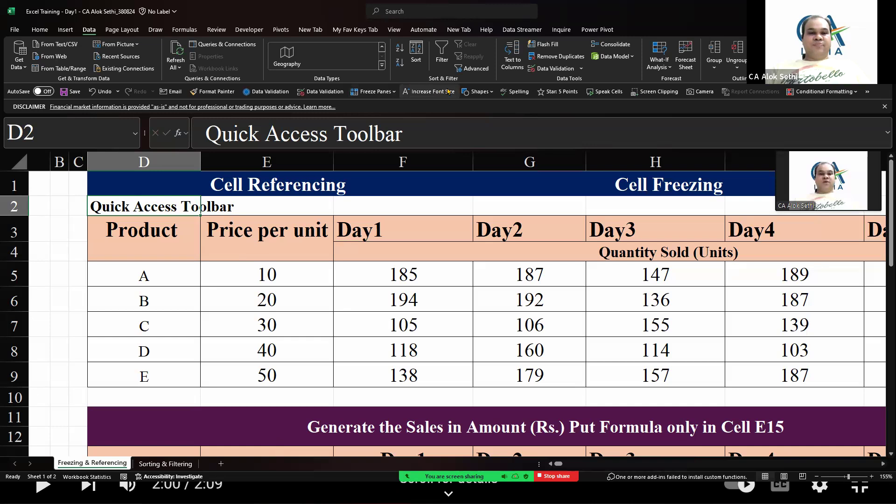
Examine the price-per-unit column and the sales tables further down the sheet
left_click(354, 252)
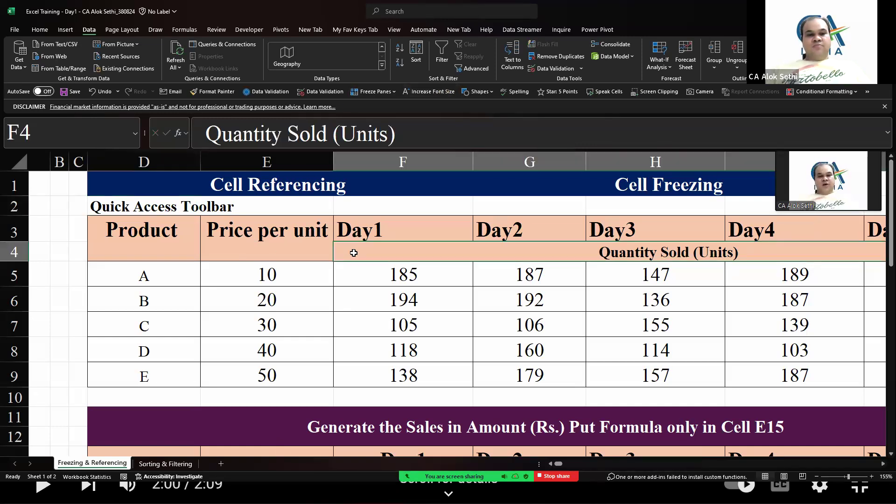
scroll(353, 300, "up", 1)
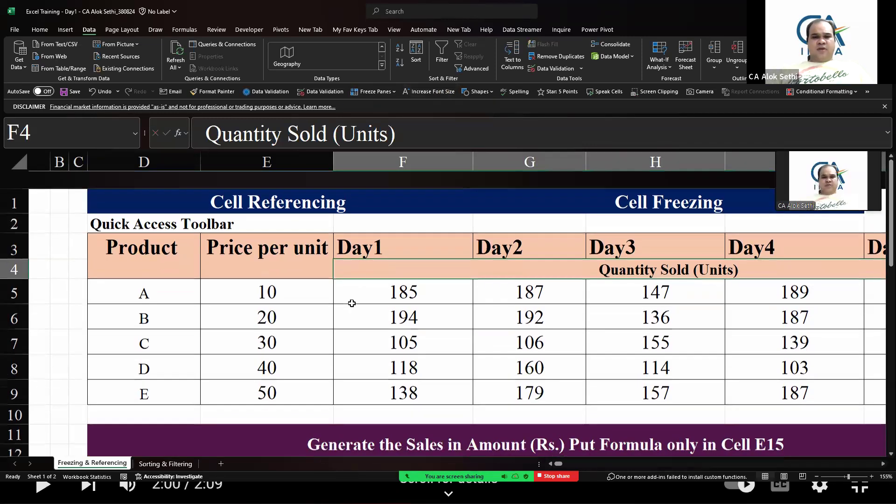
scroll(352, 303, "right", 1)
scroll(205, 266, "down", 2)
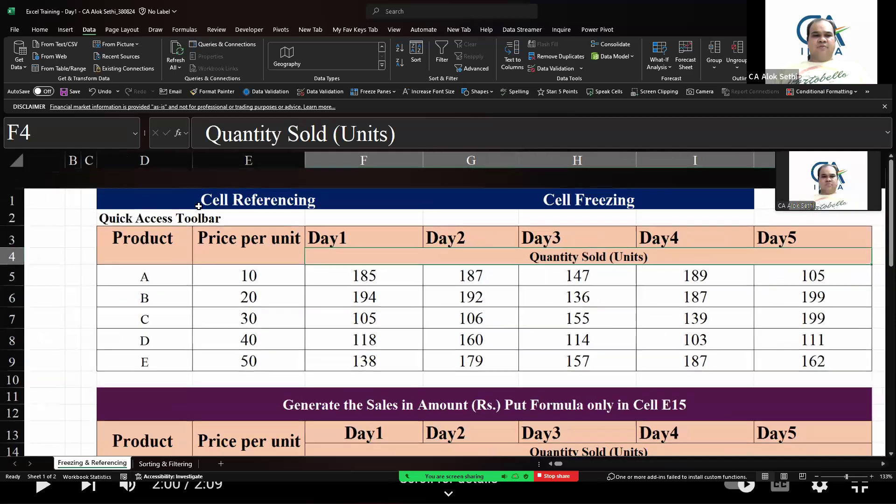
scroll(210, 334, "left", 2)
left_click_drag(311, 217, 311, 333)
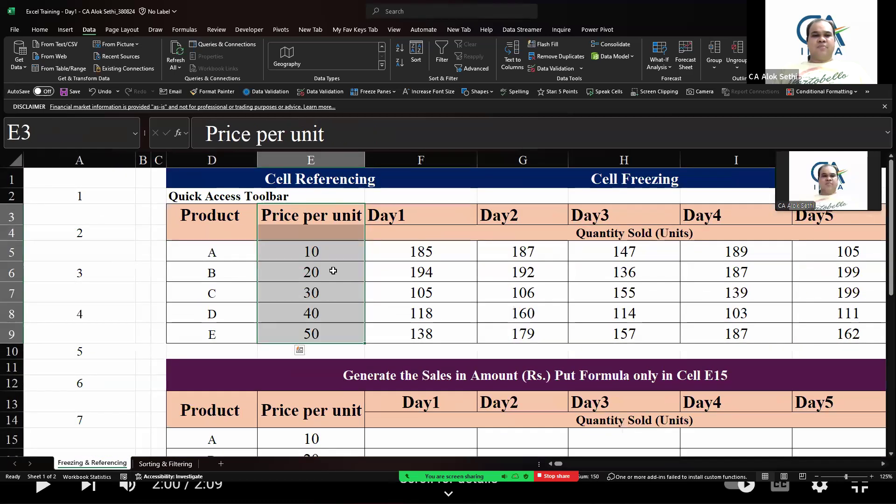
left_click(404, 290)
key("Down")
key("Down")
key("Down")
key("Down")
key("Down")
key("Down")
key("Down")
key("Down")
key("Down")
key("Down")
key("Down")
key("Down")
key("Down")
key("Down")
key("Down")
key("Down")
key("Down")
key("Down")
key("Down")
key("Down")
key("Down")
key("Down")
key("Down")
key("Down")
key("Down")
key("Down")
key("Down")
key("Down")
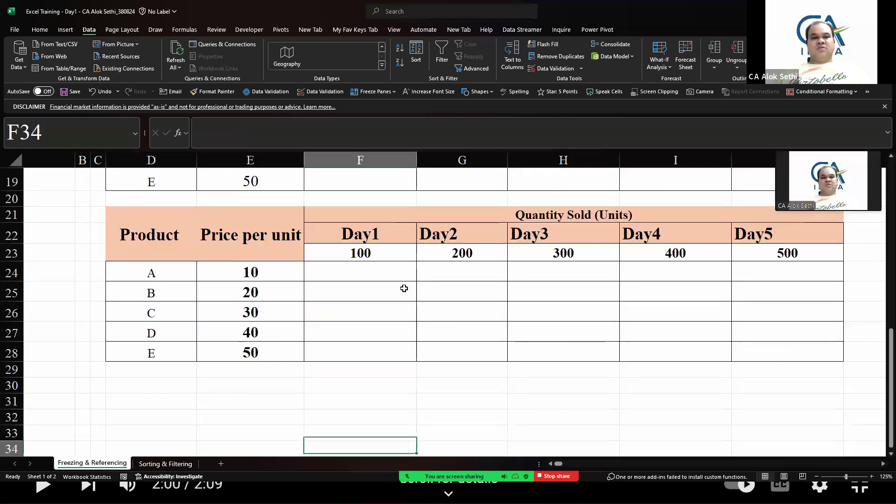
Move through the worksheet to examine the sales tables above and below the current view
key("Up")
key("Up")
key("Up")
key("Up")
key("Up")
key("Up")
key("Up")
key("Up")
key("Up")
key("Up")
key("Up")
key("Up")
key("Up")
key("Up")
key("Up")
key("Up")
key("Up")
key("Up")
key("Up")
key("Up")
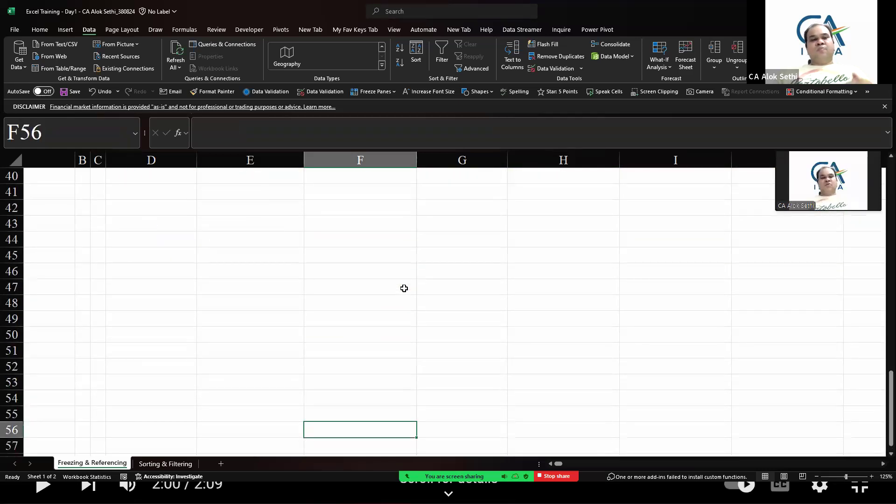
key("Up")
key("Up")
key("Up")
key("Up")
key("Up")
key("Up")
key("Up")
key("Up")
key("Up")
key("Up")
key("Up")
key("Up")
key("Up")
key("Up")
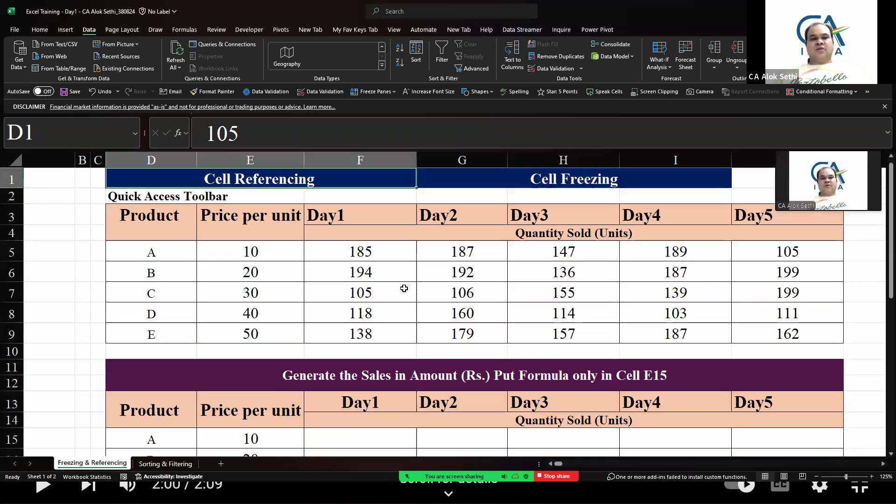
key("Down")
key("Down")
key("Down")
key("Down")
key("Down")
key("Down")
key("Down")
key("Down")
key("Down")
key("Down")
key("Down")
key("Down")
key("Down")
key("Down")
key("Down")
key("Down")
key("Down")
key("Down")
key("Down")
key("Down")
key("Down")
key("Down")
key("Down")
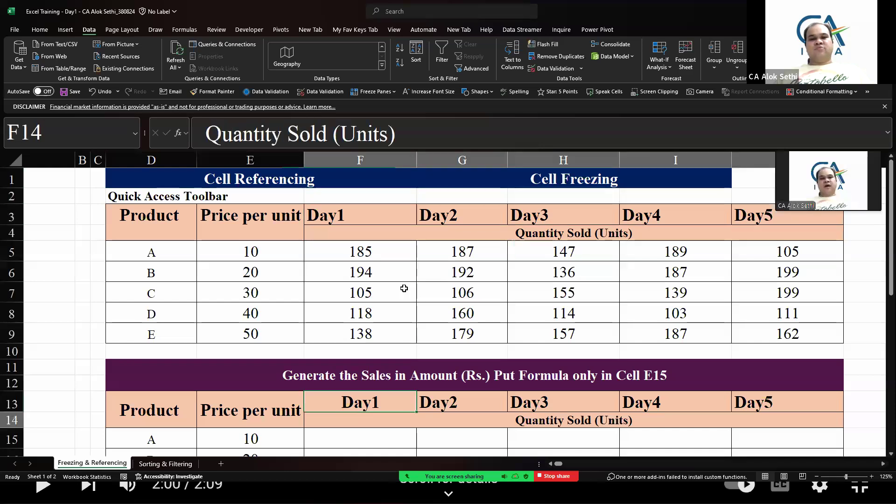
key("Up")
key("Up")
key("Up")
key("Up")
key("Up")
key("Up")
key("Up")
key("Up")
key("Up")
key("Up")
key("Up")
key("Up")
key("Up")
key("Up")
key("Up")
key("Up")
key("Up")
key("Up")
key("Up")
key("Up")
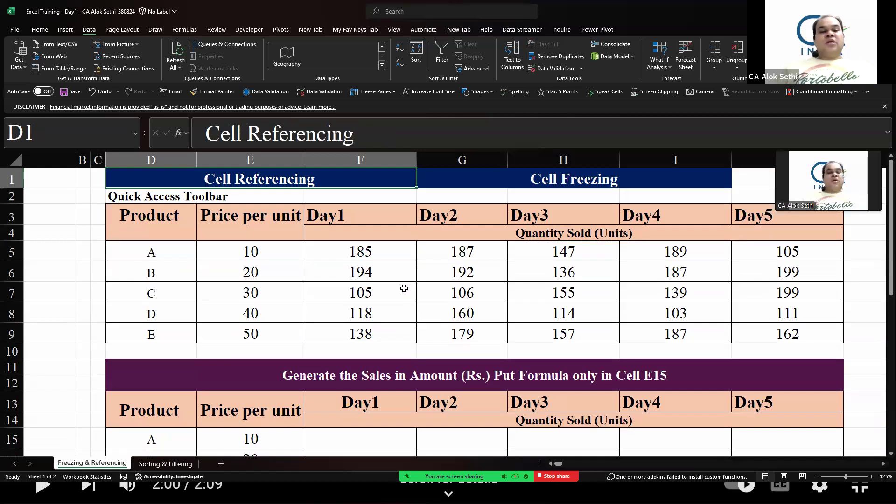
key("Down")
key("Down")
key("Down")
key("Down")
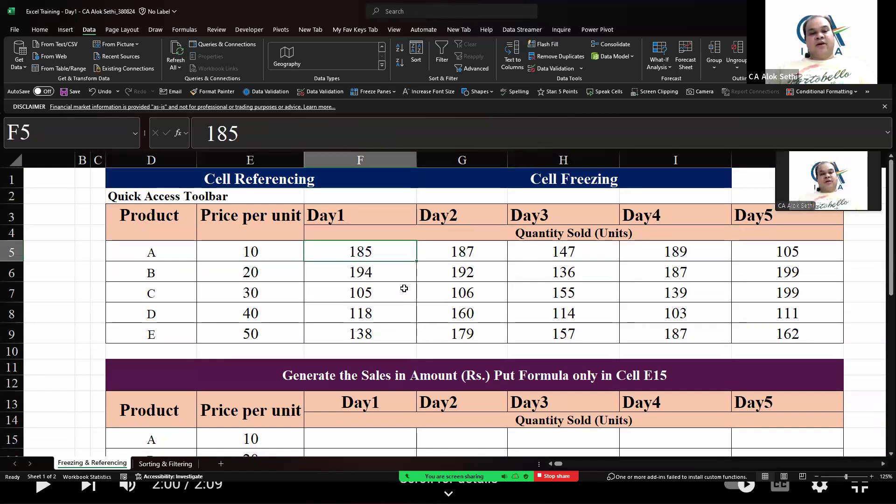
key("Left")
key("Left")
key("Left")
key("Left")
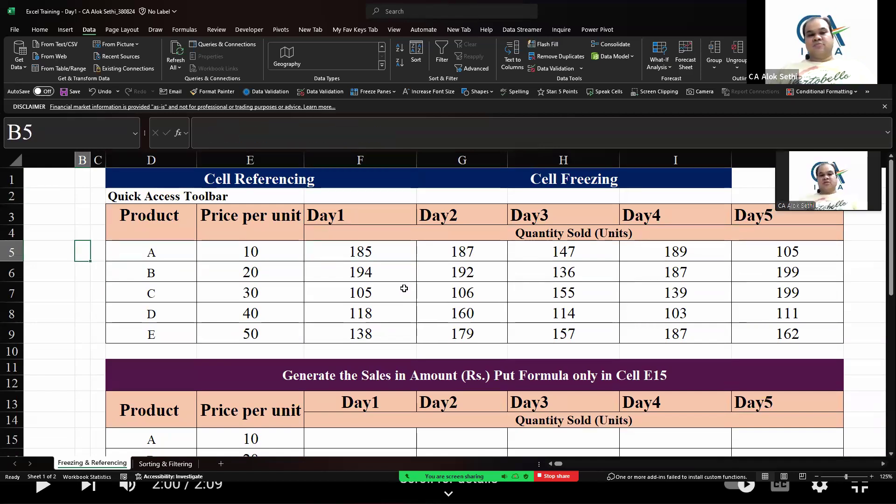
key("Down")
key("Down")
key("Down")
key("Down")
key("Down")
key("Down")
key("Down")
key("Down")
key("Down")
key("Down")
key("Down")
key("Down")
key("Down")
key("Down")
key("Down")
key("Down")
key("Down")
key("Down")
key("Down")
key("Down")
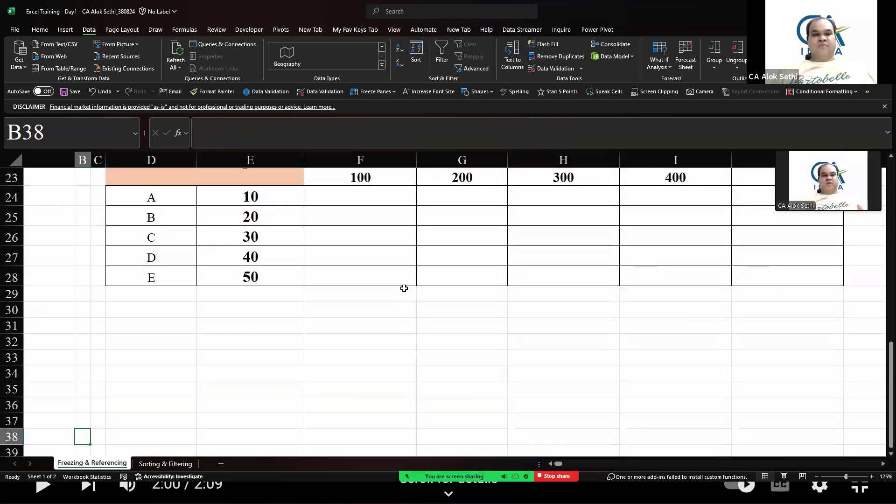
key("Up")
key("Up")
key("Up")
key("Up")
key("Up")
key("Up")
key("Up")
key("Up")
key("Up")
key("Up")
key("Up")
key("Up")
key("Up")
key("Up")
key("Up")
key("Up")
key("Up")
key("Up")
key("Up")
key("Up")
key("Up")
key("Up")
key("Up")
key("Up")
key("Up")
key("Up")
key("Up")
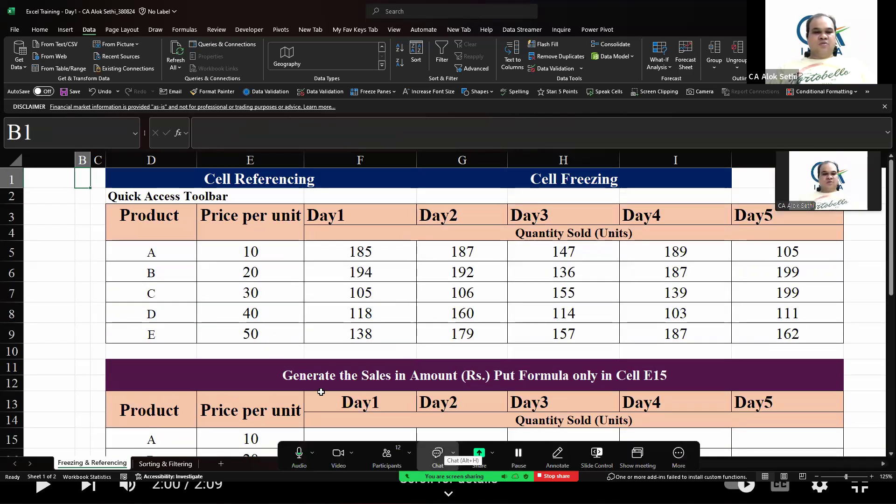
Freeze panes at cell A5 so rows 1 to 4 stay fixed while scrolling
left_click(34, 245)
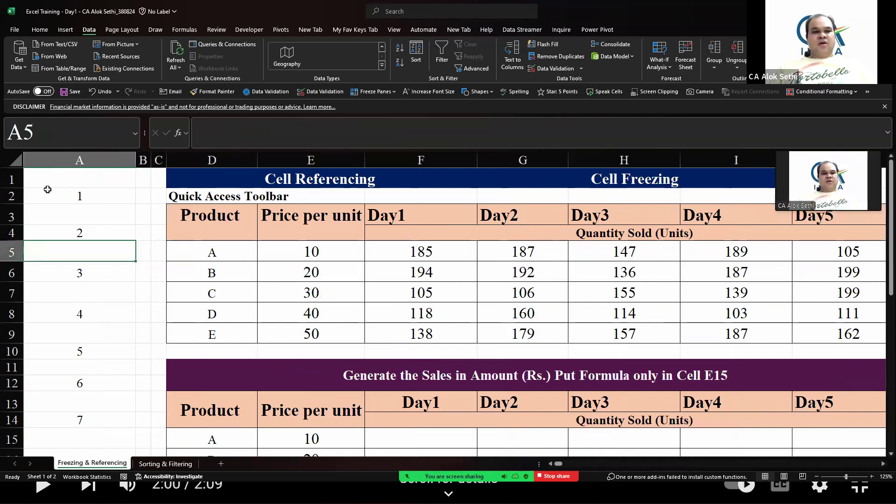
scroll(55, 271, "down", 6)
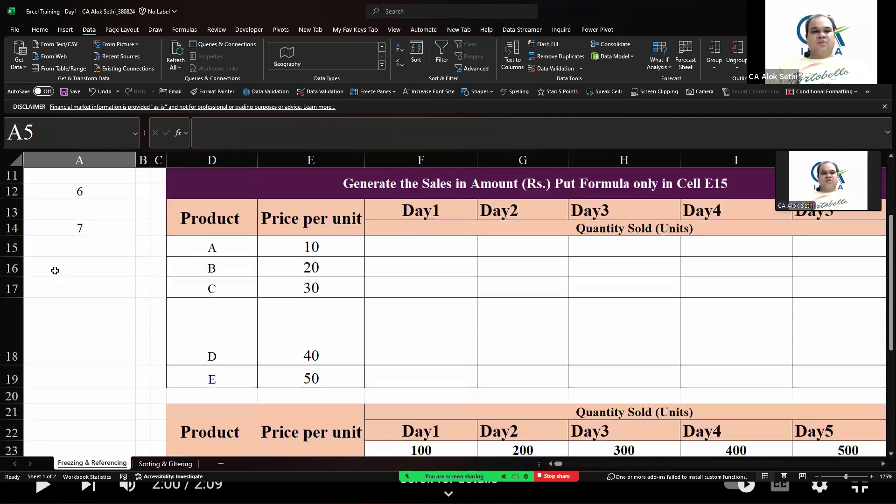
scroll(55, 271, "up", 6)
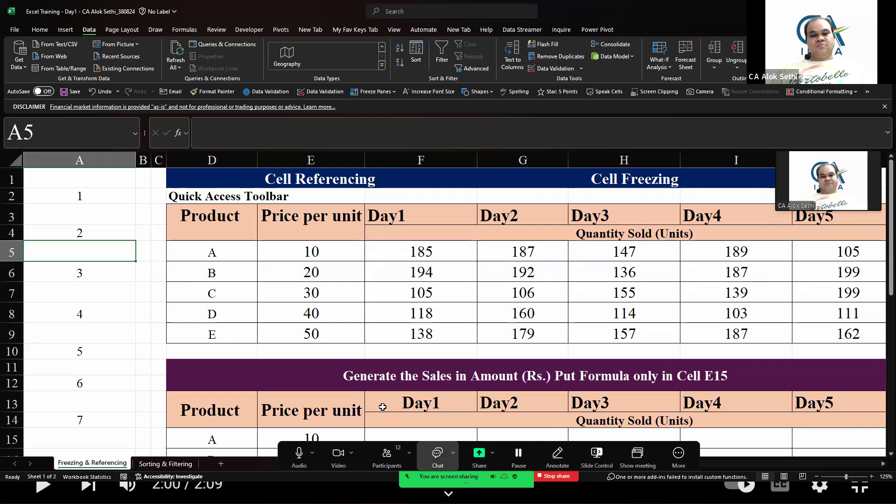
left_click(386, 456)
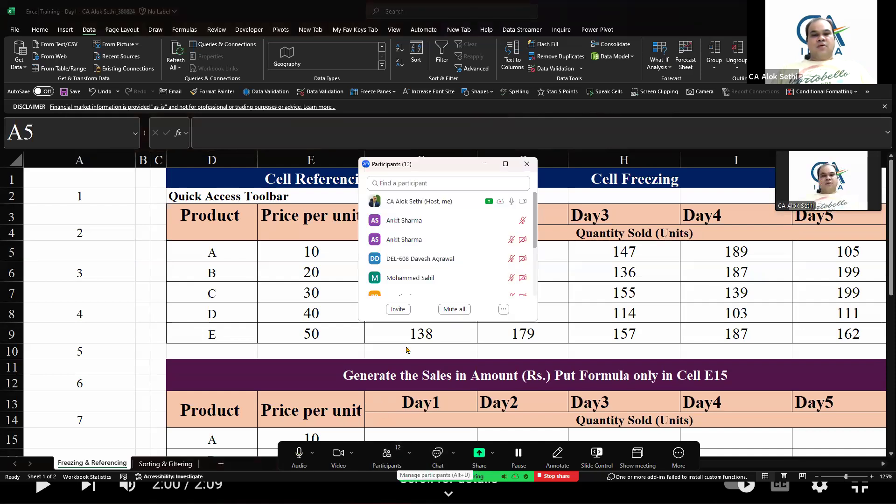
scroll(448, 261, "down", 5)
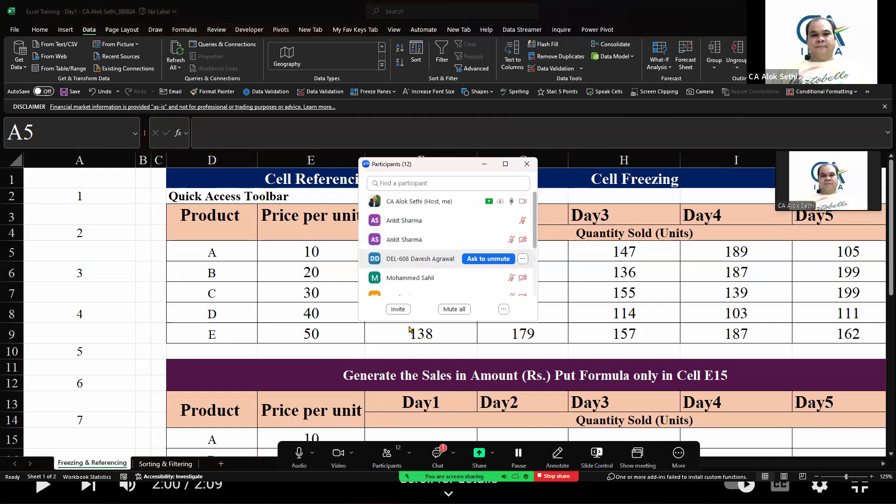
scroll(448, 272, "down", 4)
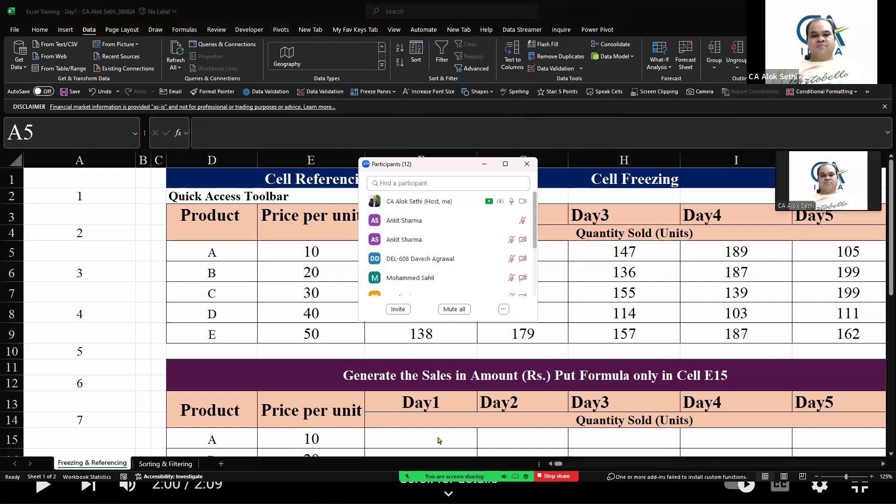
left_click(438, 453)
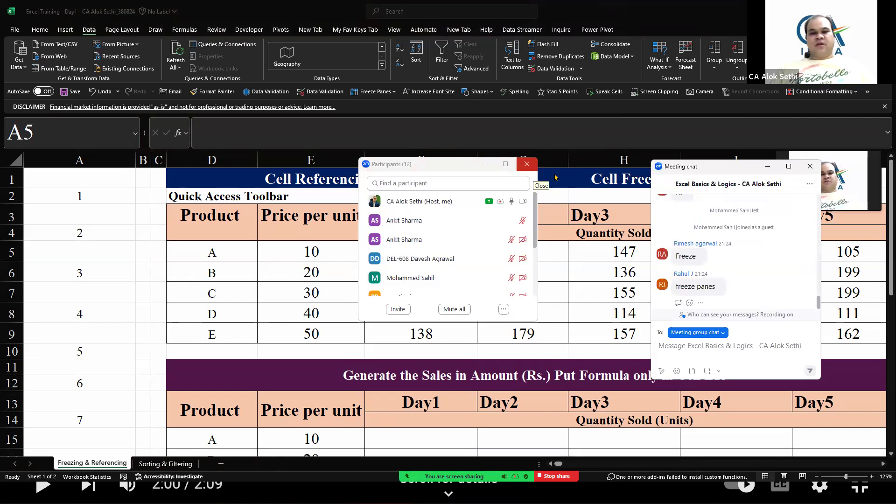
left_click(526, 164)
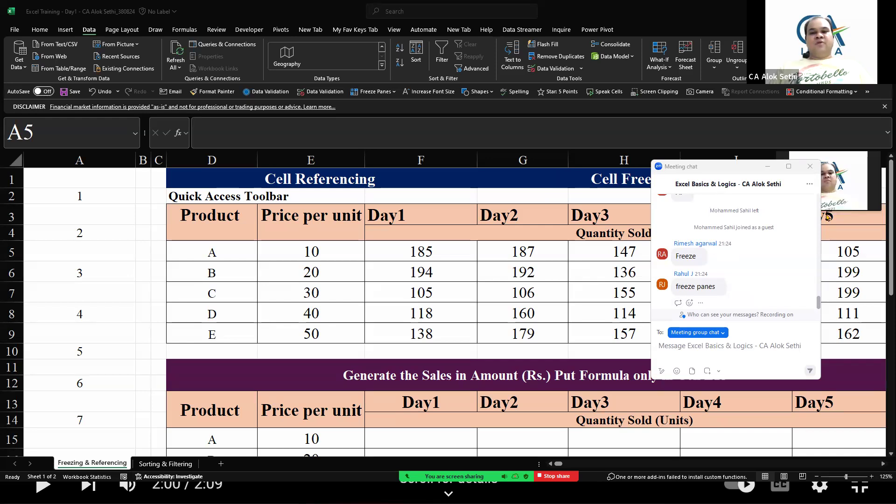
left_click(809, 167)
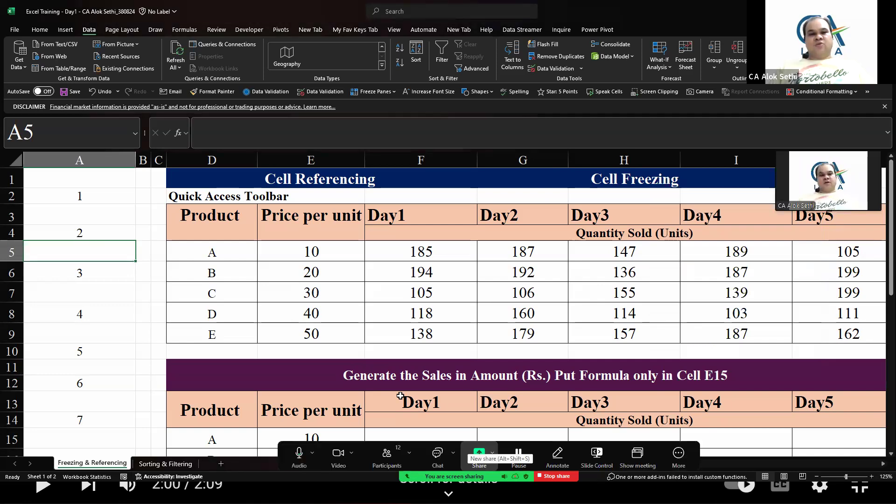
left_click(381, 91)
left_click(400, 115)
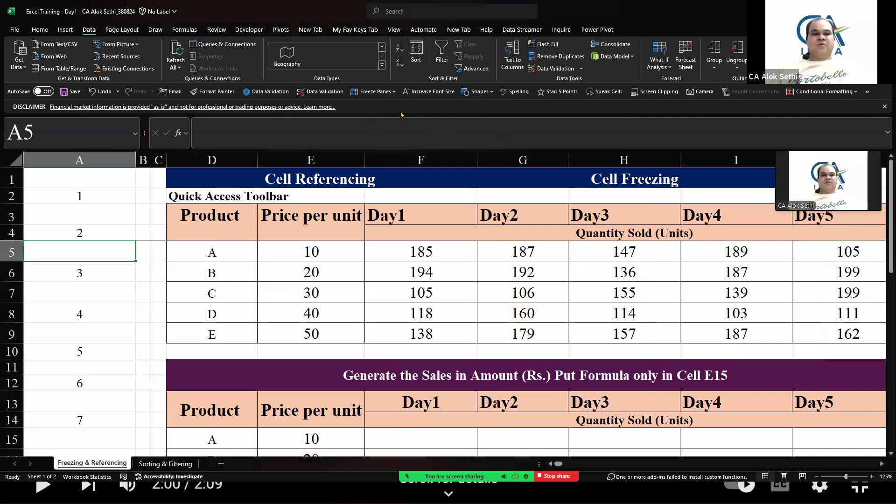
Scroll through the sheet in every direction to test the frozen header rows
key("Down")
key("Down")
key("Down")
key("Down")
key("Down")
key("Down")
key("Down")
key("Down")
key("Down")
key("Down")
key("Down")
key("Down")
key("Down")
key("Down")
key("Down")
key("Down")
key("Down")
key("Down")
key("Down")
key("Down")
key("Down")
key("Down")
key("Down")
key("Down")
key("Down")
key("Down")
key("Down")
key("Down")
key("Down")
key("Down")
key("Down")
key("Down")
key("Down")
key("Down")
key("Down")
key("Down")
key("Up")
key("Up")
key("Up")
key("Up")
key("Up")
key("Up")
key("Up")
key("Up")
key("Up")
key("Up")
key("Up")
key("Up")
key("Up")
key("Up")
key("Up")
key("Up")
key("Up")
key("Up")
key("Up")
key("Up")
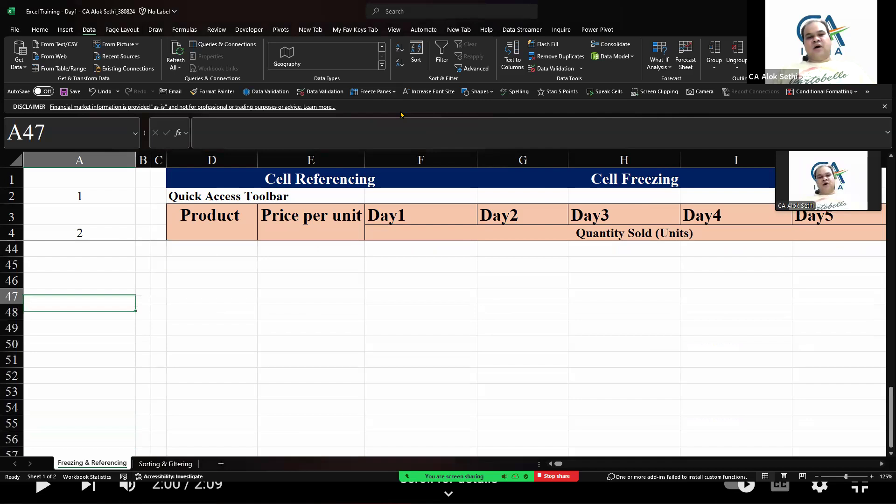
key("Up")
key("Up")
key("Up")
key("Up")
key("Up")
key("Up")
key("Up")
key("Up")
key("Up")
key("Up")
key("Up")
key("Up")
key("Up")
key("Up")
key("Up")
key("Up")
key("Up")
key("Up")
key("Up")
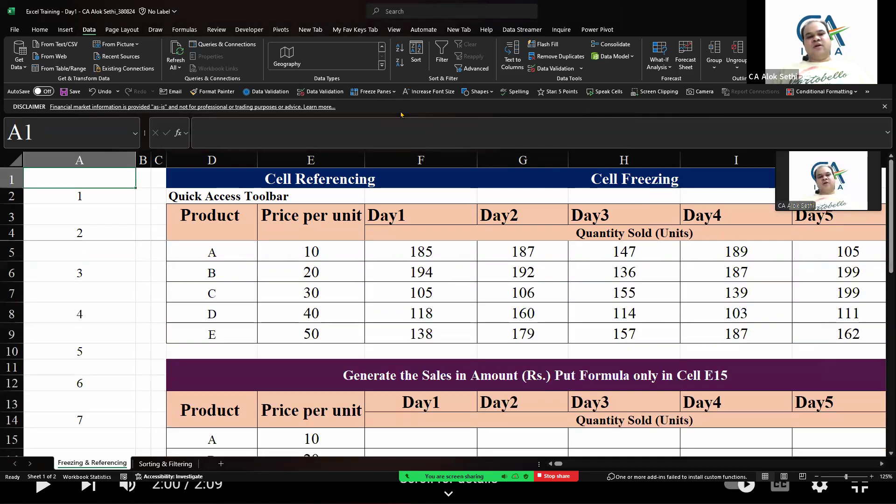
key("Down")
key("Down")
key("Down")
key("Right")
key("Right")
key("Right")
key("Right")
key("Right")
key("Right")
key("Right")
key("Right")
key("Right")
key("Right")
key("Right")
key("Right")
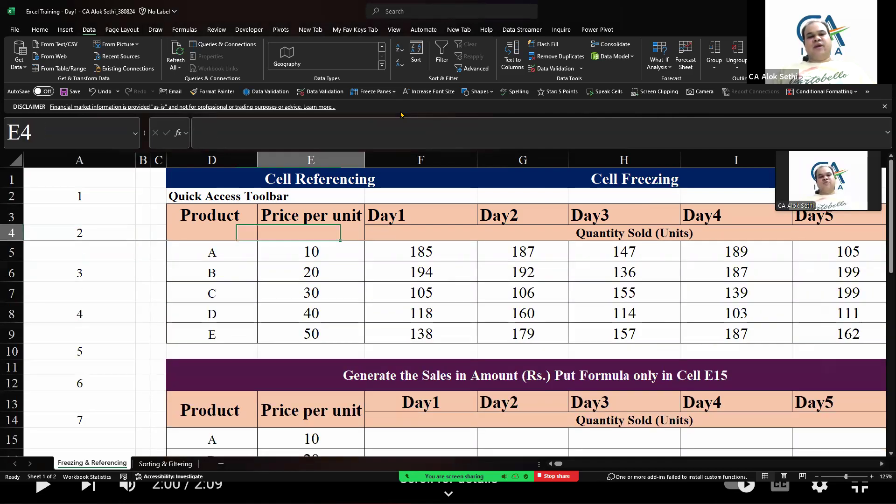
key("Right")
key("Right")
key("Right")
key("Right")
key("Right")
key("Right")
key("Right")
key("Right")
key("Right")
key("Right")
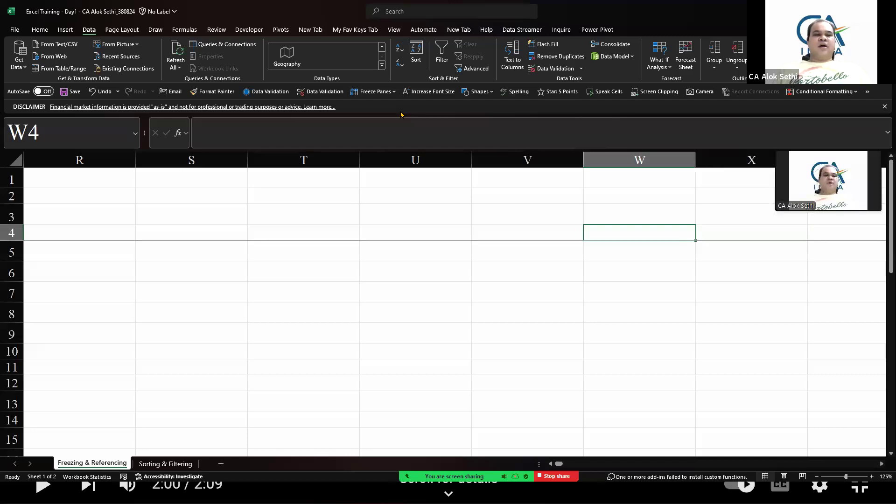
key("Left")
key("Left")
key("Left")
key("Left")
key("Left")
key("Left")
key("Left")
key("Left")
key("Left")
key("Left")
key("Left")
key("Left")
key("Left")
key("Left")
key("Left")
key("Left")
key("Left")
key("Left")
key("Left")
key("Left")
key("Right")
key("Right")
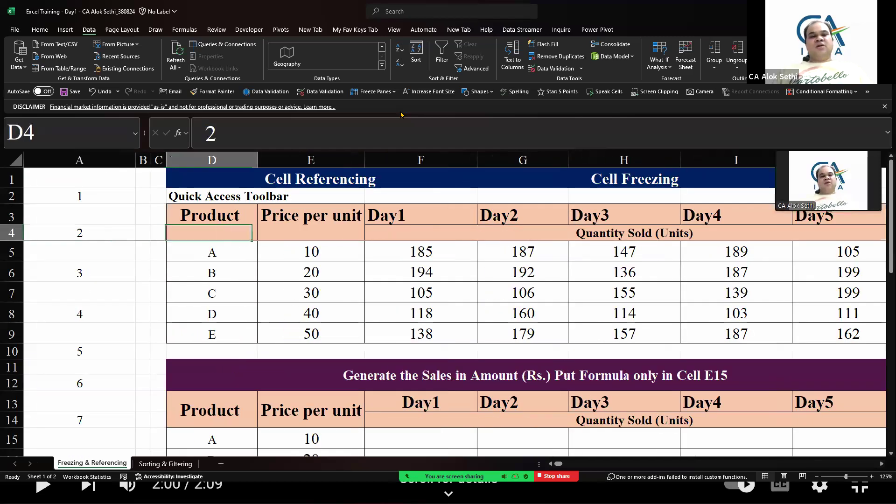
key("Right")
key("Right")
key("Down")
key("Left")
key("Left")
key("Left")
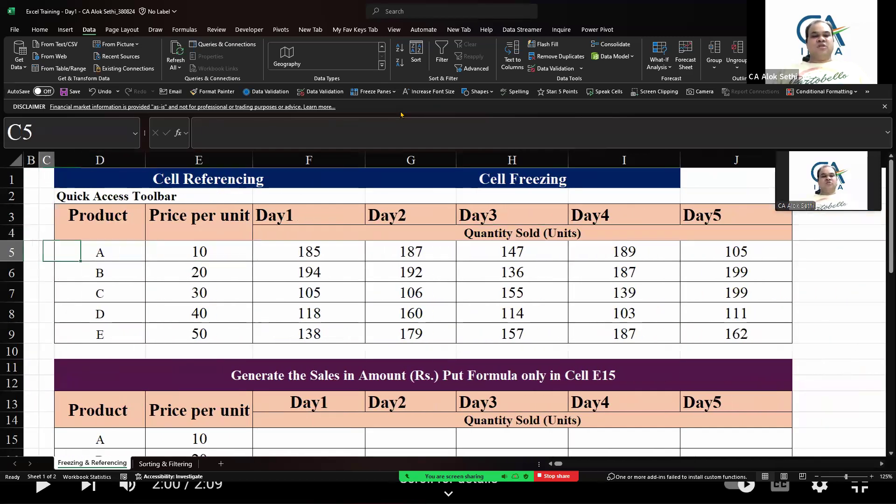
key("Left")
key("Left")
key("Right")
key("Right")
key("Right")
key("Right")
key("Right")
key("Right")
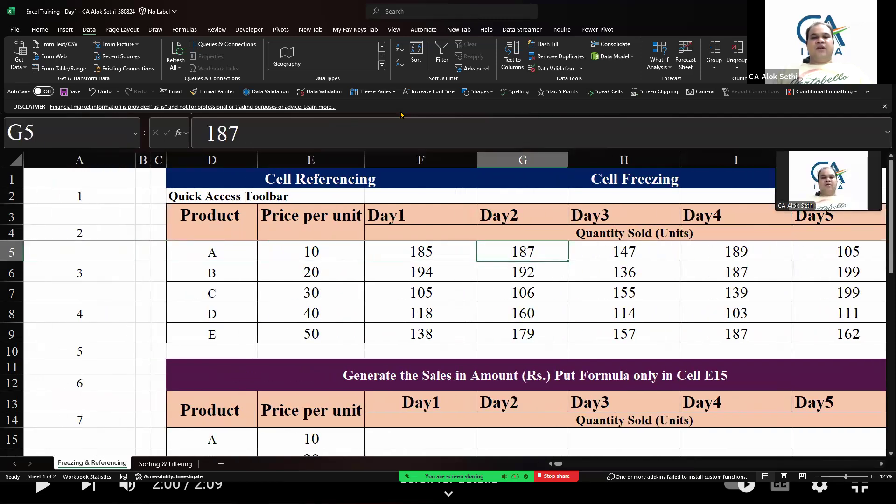
key("Left")
key("Left")
key("Right")
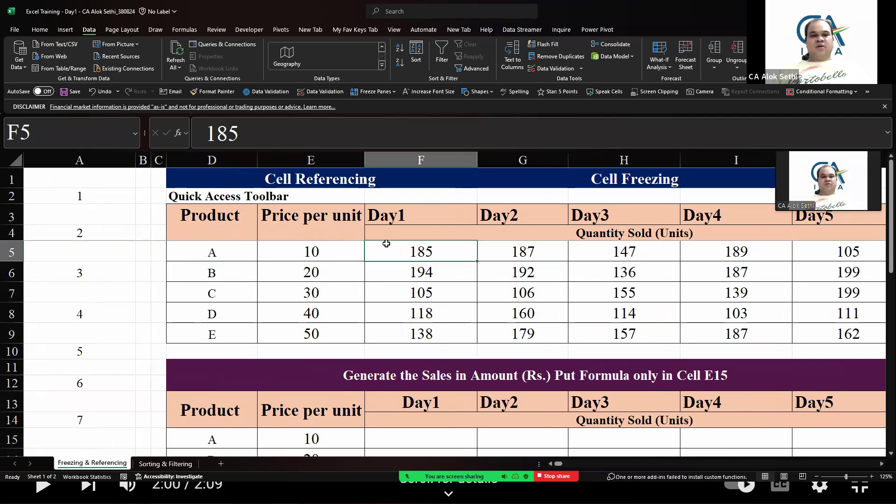
Select cell F5 and unfreeze the worksheet panes
left_click(339, 161)
left_click(400, 247)
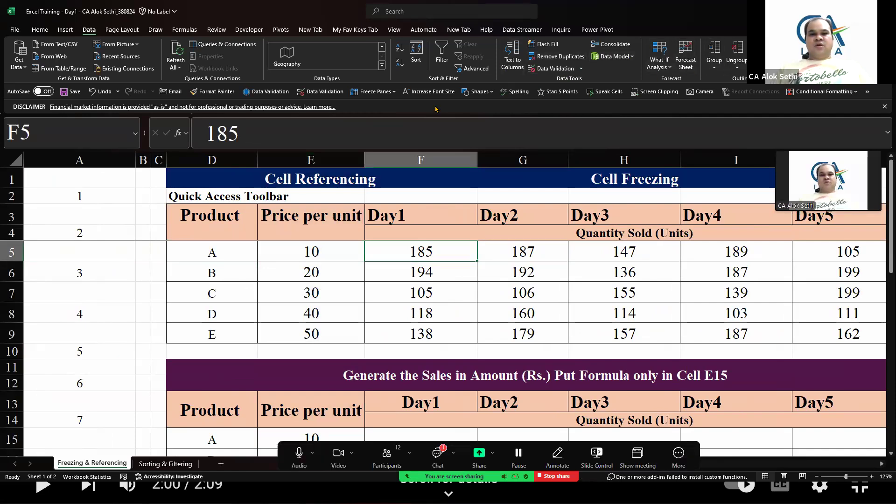
left_click(392, 31)
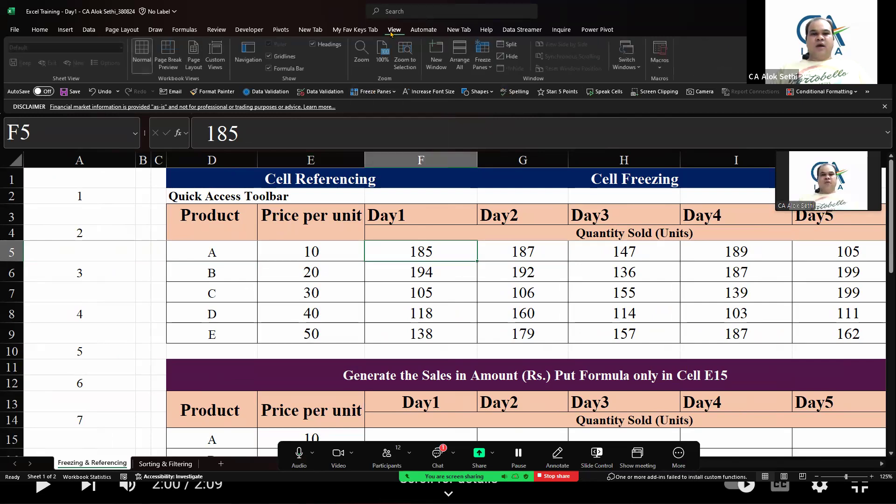
left_click(484, 59)
left_click(509, 93)
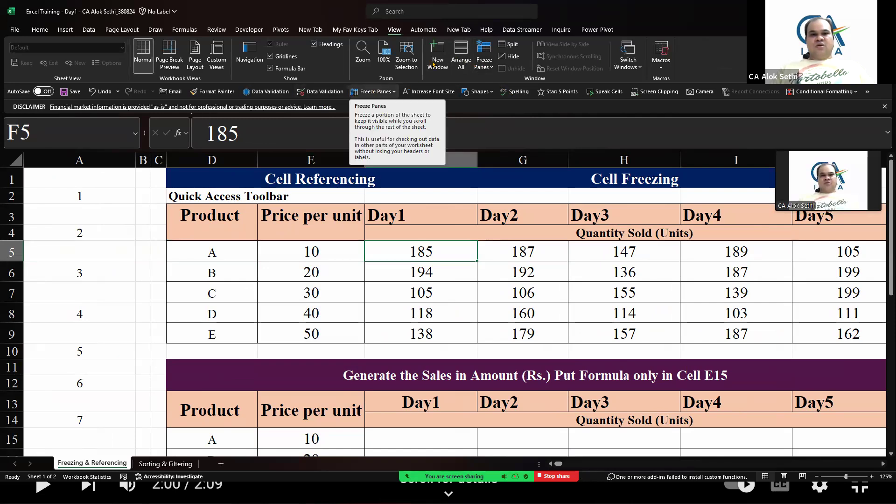
Freeze panes at cell F5 to lock rows 1 to 4 and columns A to E
left_click(50, 30)
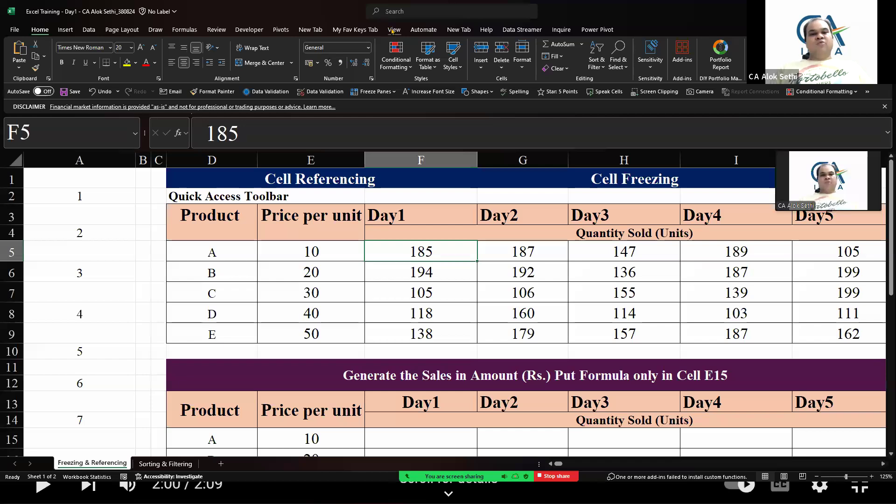
left_click(368, 92)
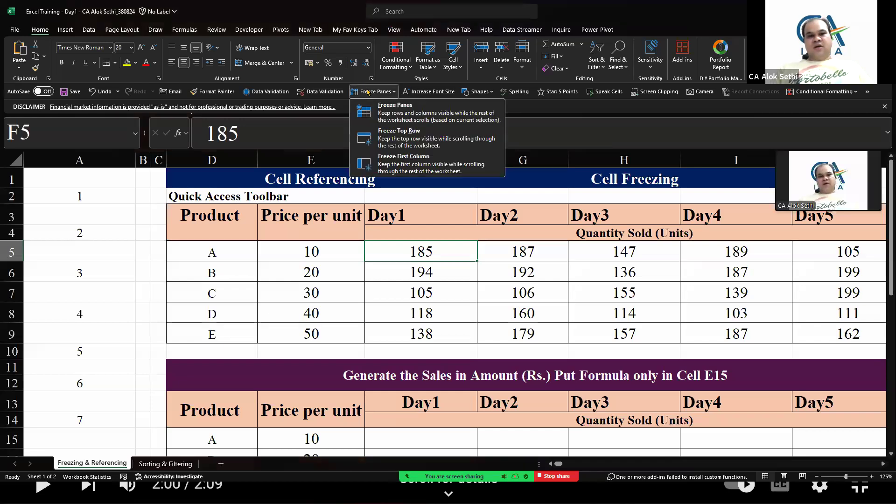
left_click(395, 115)
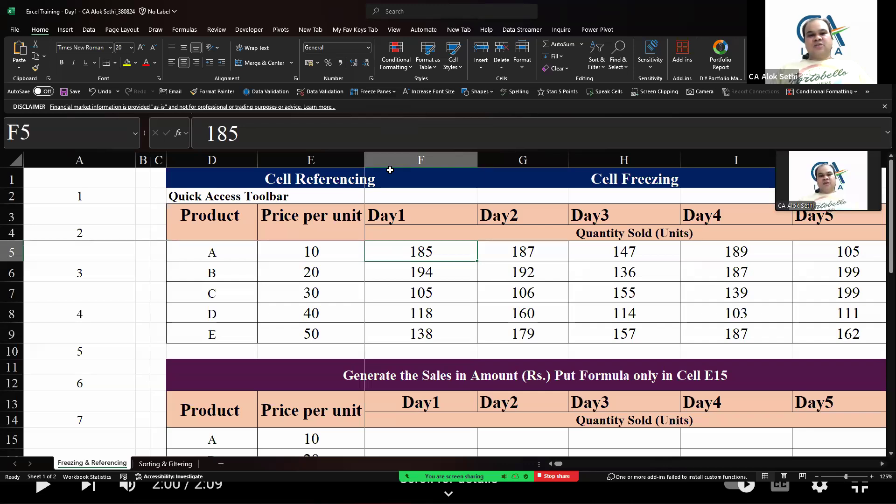
Select the entire worksheet and remove all cell borders
key("ctrl+a")
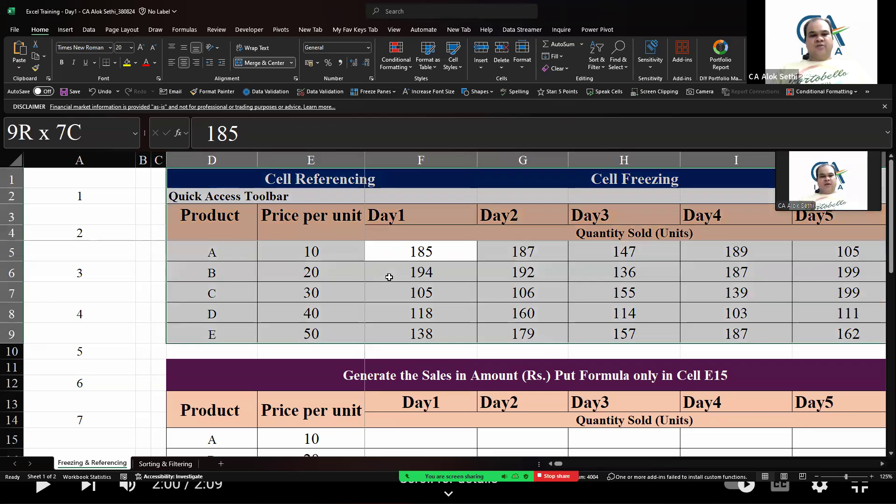
key("ctrl+a")
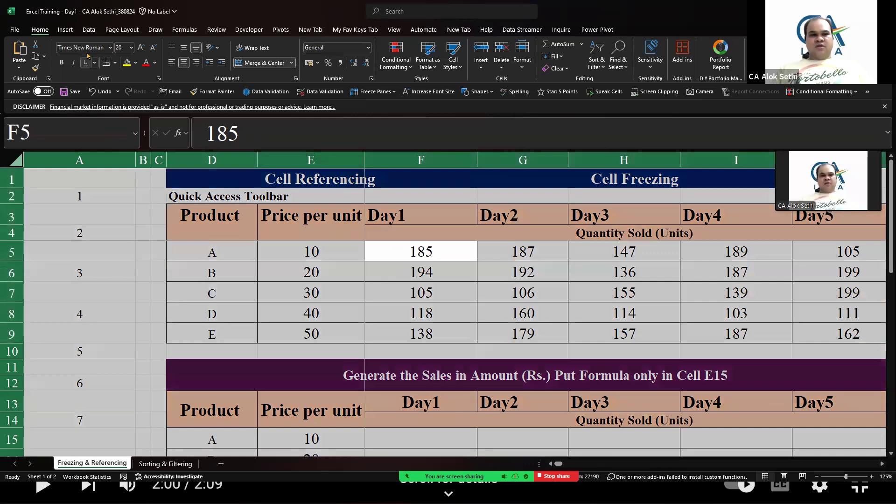
left_click(115, 63)
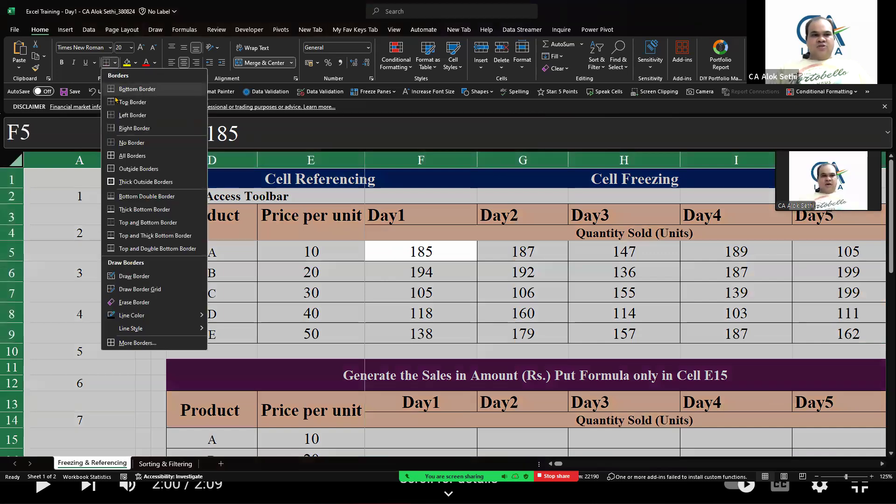
left_click(124, 141)
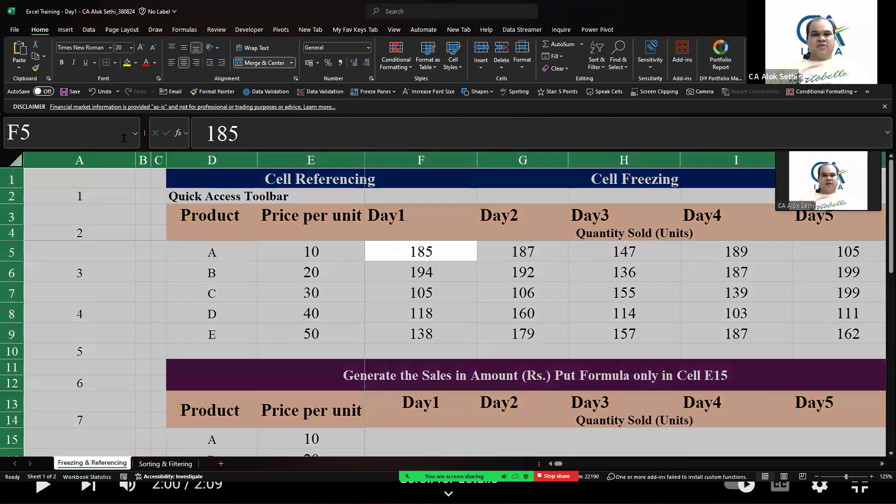
Hide the worksheet gridlines and select cell A8
left_click(394, 30)
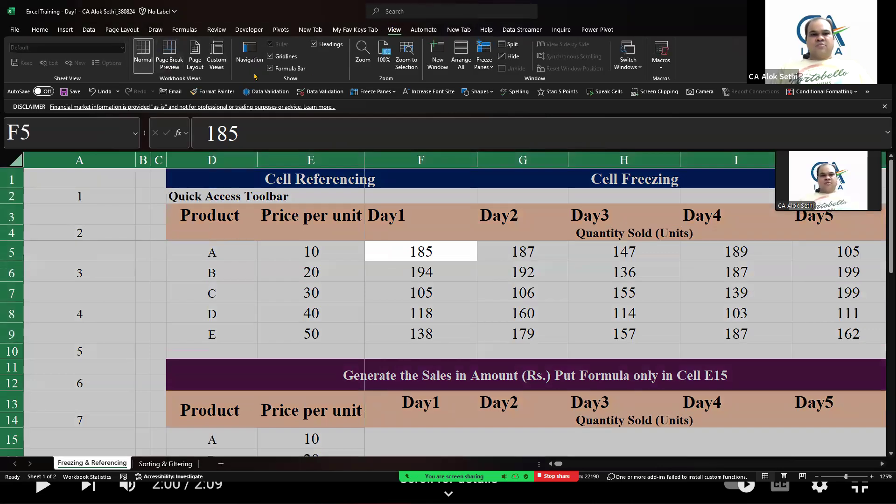
left_click(271, 57)
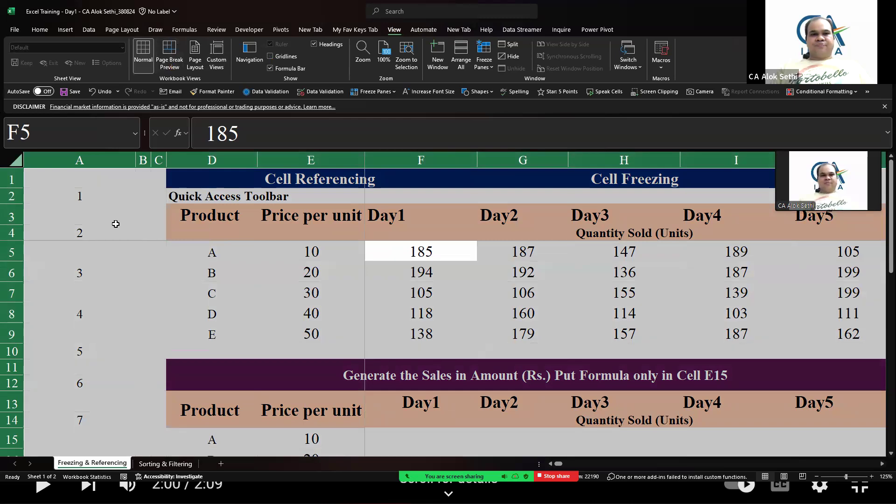
left_click(116, 224)
left_click(92, 321)
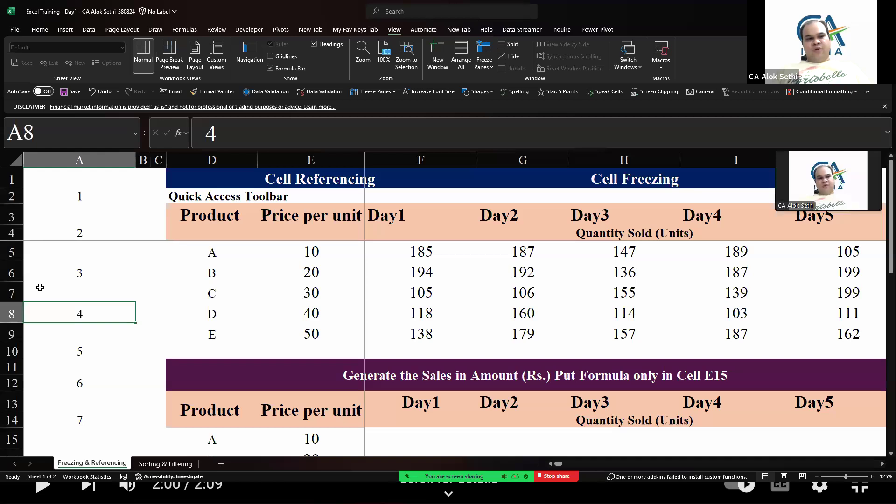
Move around the sheet cell by cell to test the frozen rows and columns
key("Right")
key("Right")
key("Right")
key("Right")
key("Right")
key("Right")
key("Right")
key("Right")
key("Right")
key("Right")
key("Right")
key("Right")
key("Right")
key("Right")
key("Right")
key("Right")
key("Right")
key("Right")
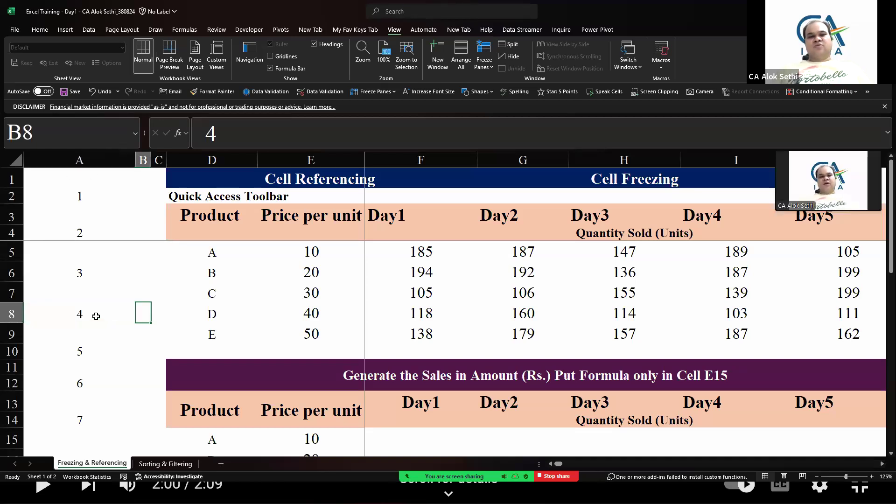
key("Left")
key("Left")
key("Left")
key("Left")
key("Left")
key("Left")
key("Left")
key("Left")
key("Left")
key("Left")
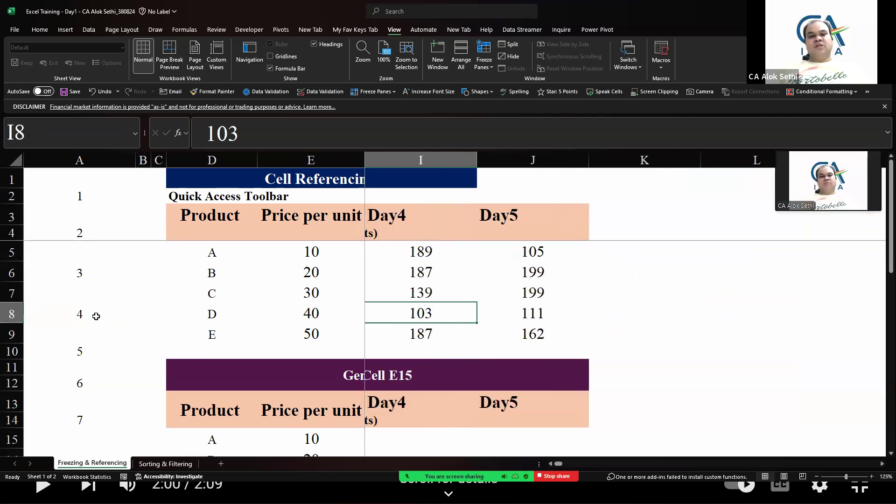
key("Left")
key("Left")
key("Left")
key("Left")
key("Right")
key("Right")
key("Right")
key("Right")
key("Down")
key("Down")
key("Down")
key("Down")
key("Down")
key("Down")
key("Down")
key("Down")
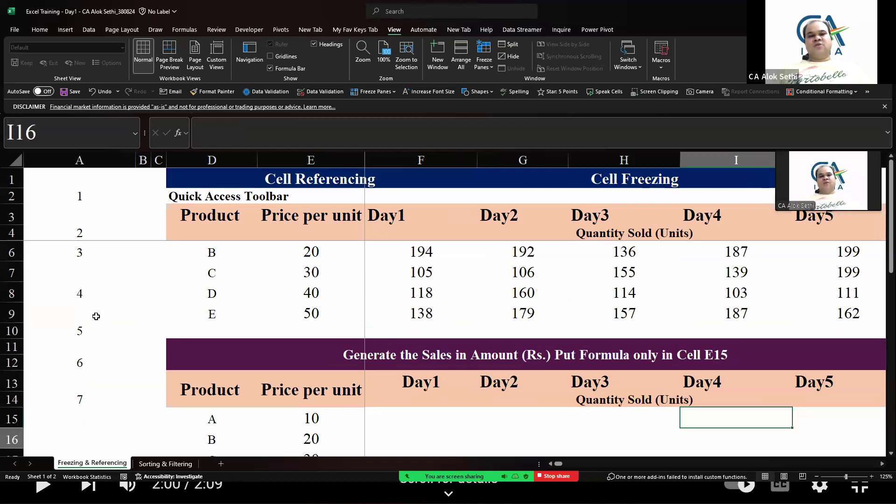
key("Down")
key("Down")
key("Down")
key("Down")
key("Down")
key("Down")
key("Down")
key("Down")
key("Down")
key("Down")
key("Down")
key("Down")
key("Down")
key("Down")
key("Down")
key("Up")
key("Up")
key("Up")
key("Up")
key("Up")
key("Up")
key("Up")
key("Up")
key("Up")
key("Up")
key("Up")
key("Up")
key("Up")
key("Up")
key("Up")
key("Up")
key("Up")
key("Up")
key("Up")
key("Up")
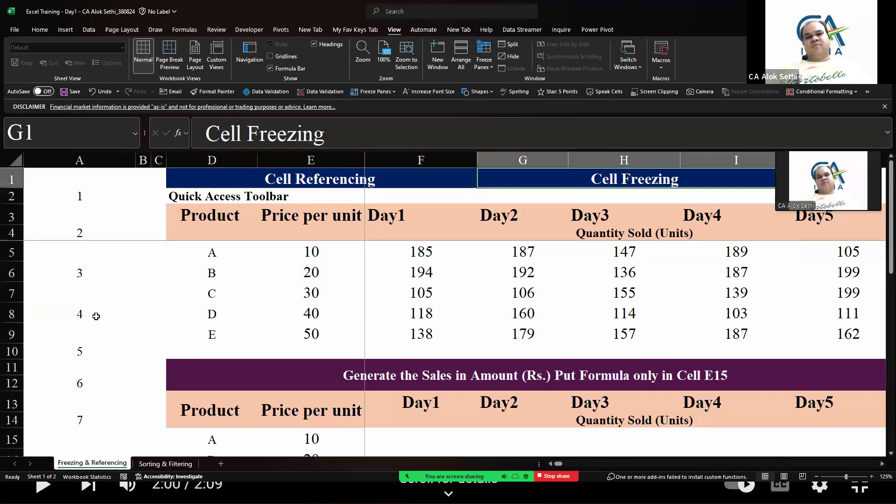
key("Left")
key("Left")
key("Left")
key("Left")
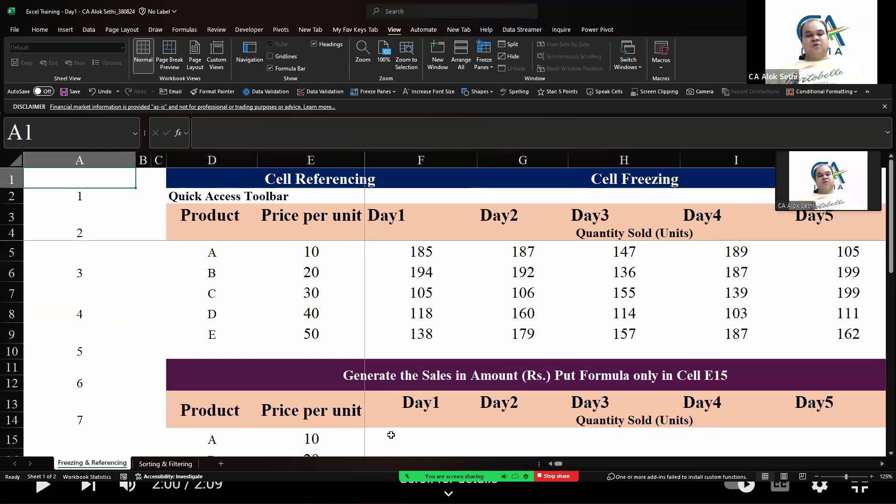
Switch to the meeting chat and send the message "Alt + H + F + F"
key("alt+h")
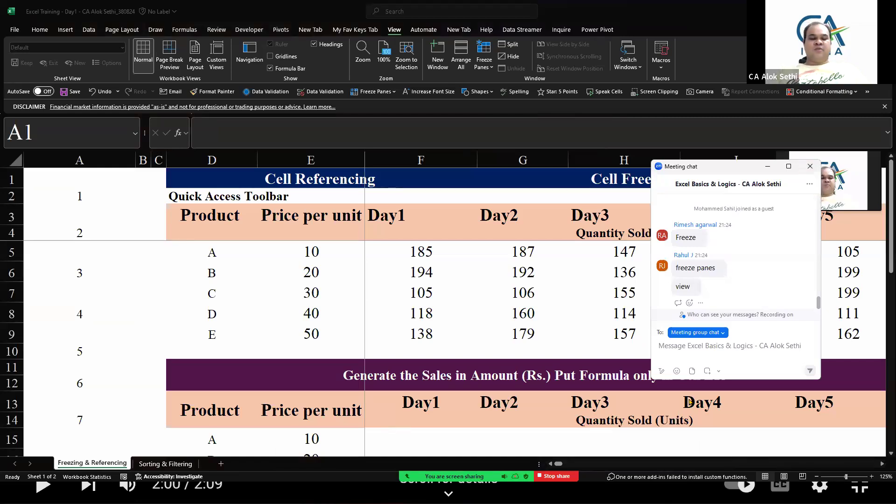
type("Alt +")
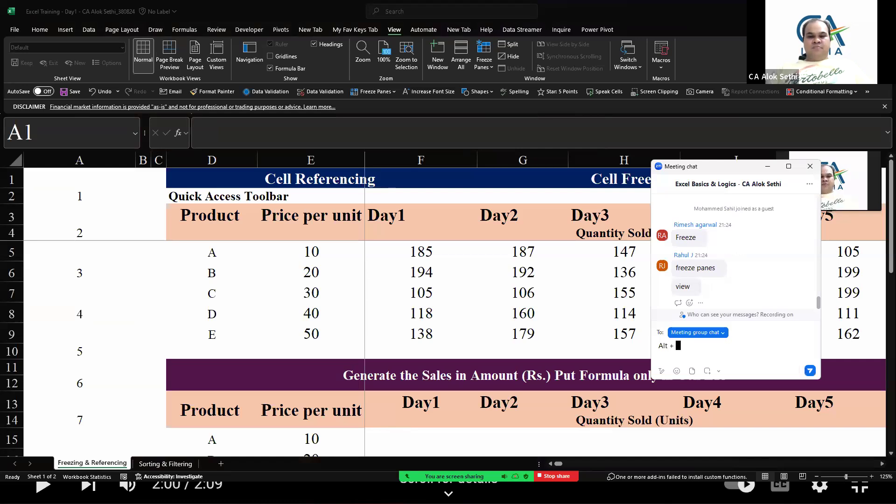
type(" H + ")
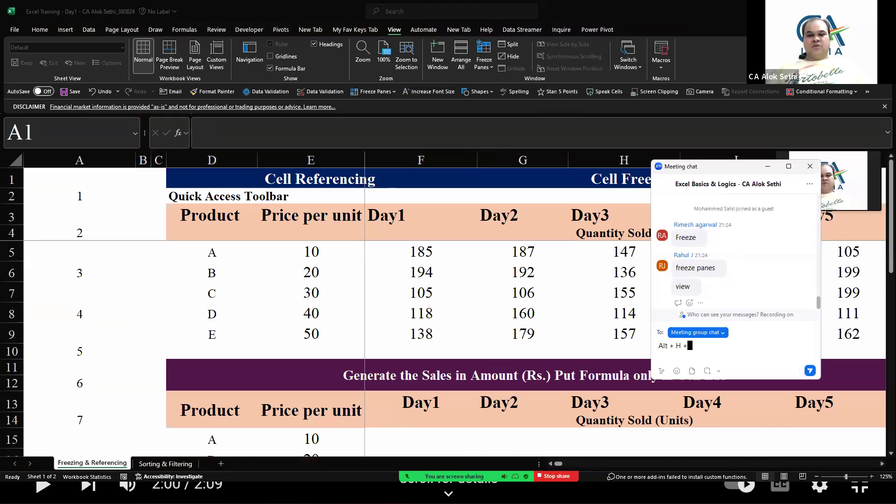
type("F + F")
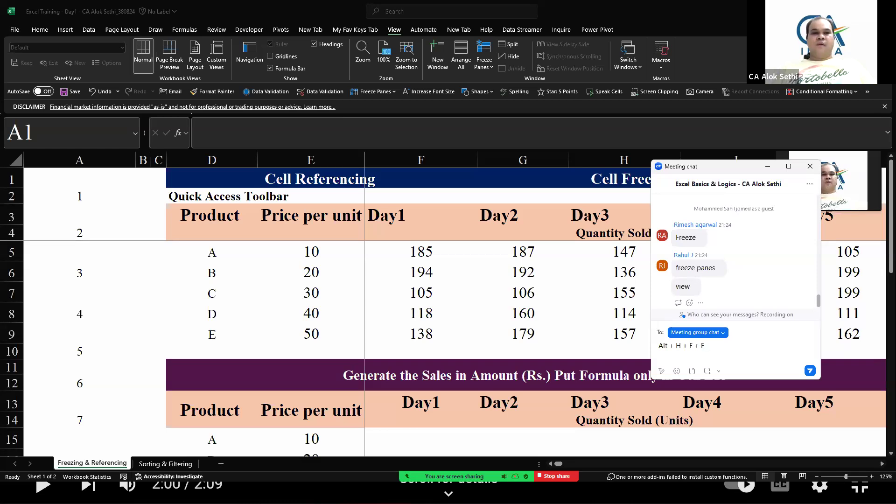
key("Return")
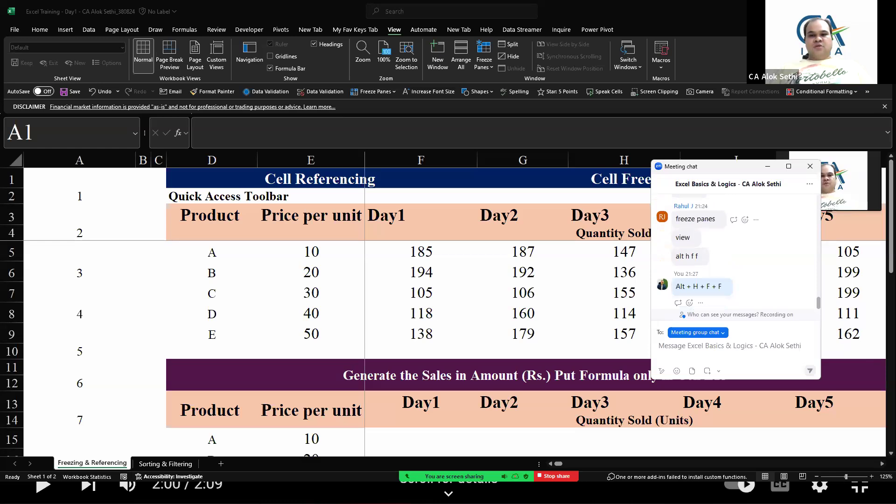
left_click(680, 206)
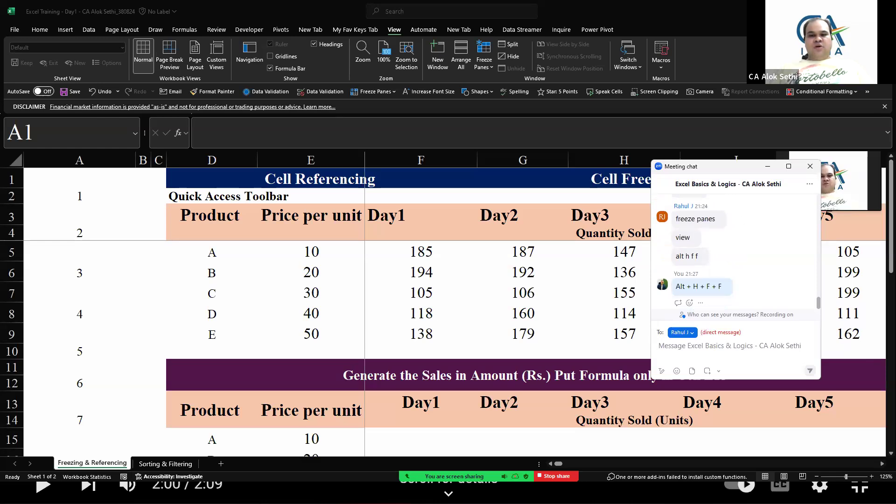
left_click(682, 333)
left_click(691, 363)
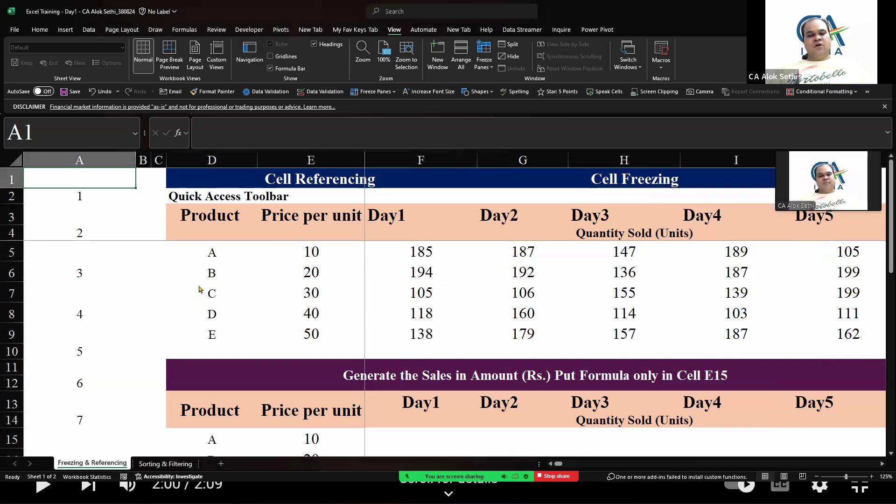
Try to reach Freeze Panes through the Home ribbon's key tips
key("alt+h")
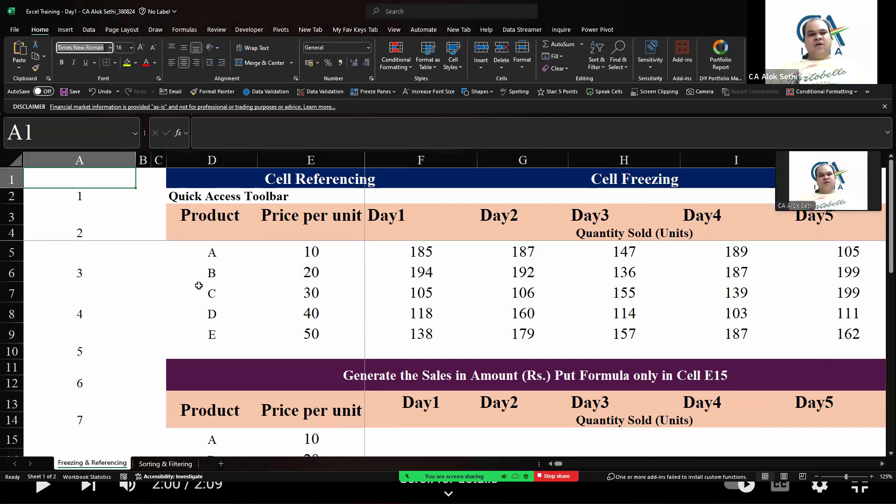
left_click(199, 287)
key("alt")
key("h")
key("f")
key("f")
Select cell C5 and unfreeze the worksheet panes from the View ribbon
left_click(152, 250)
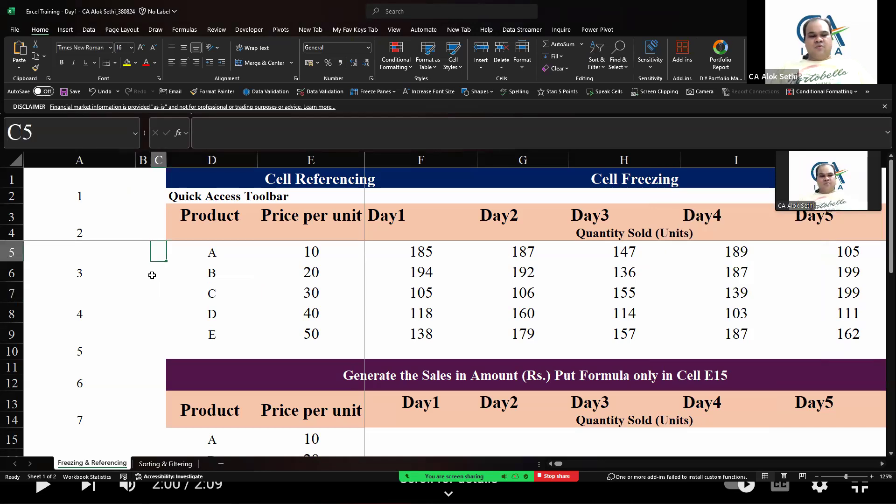
key("alt")
key("h")
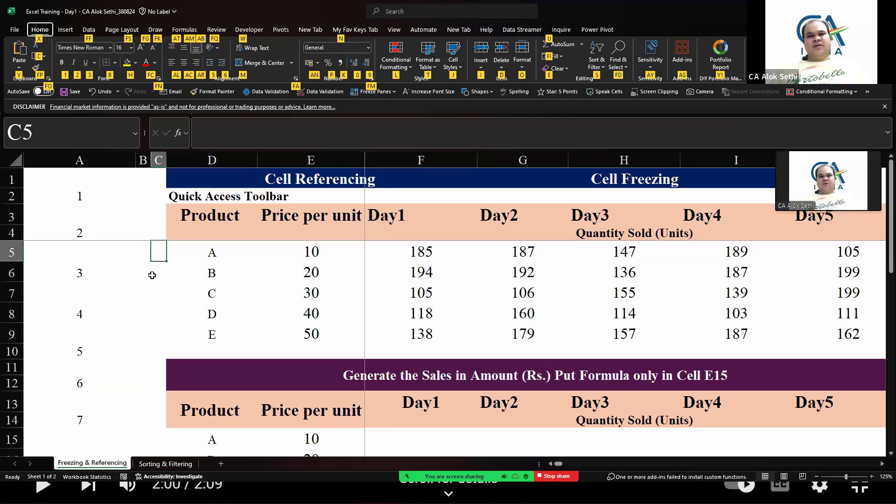
key("Escape")
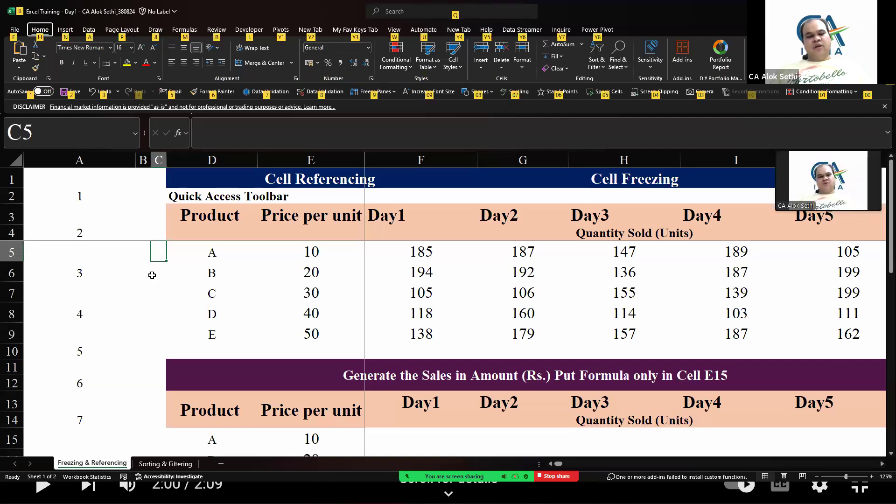
key("w")
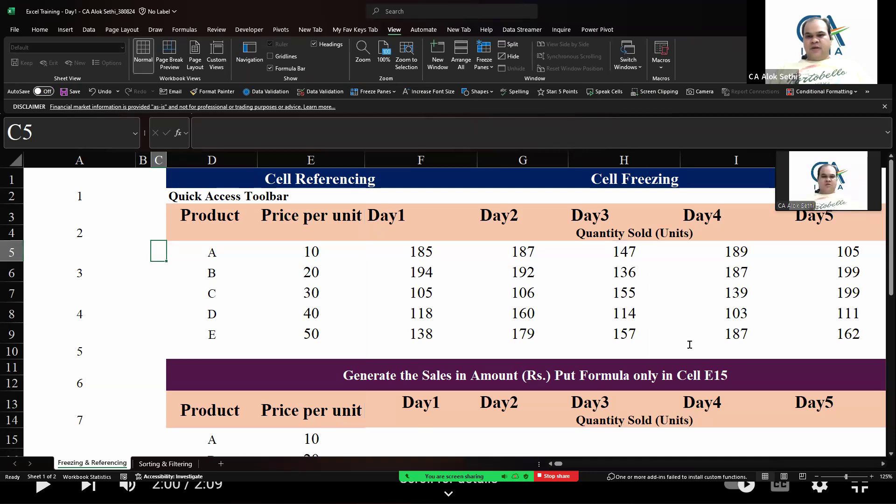
Send the correction "Alt + W + F + F" in the meeting chat and return to the worksheet
key("alt+Tab")
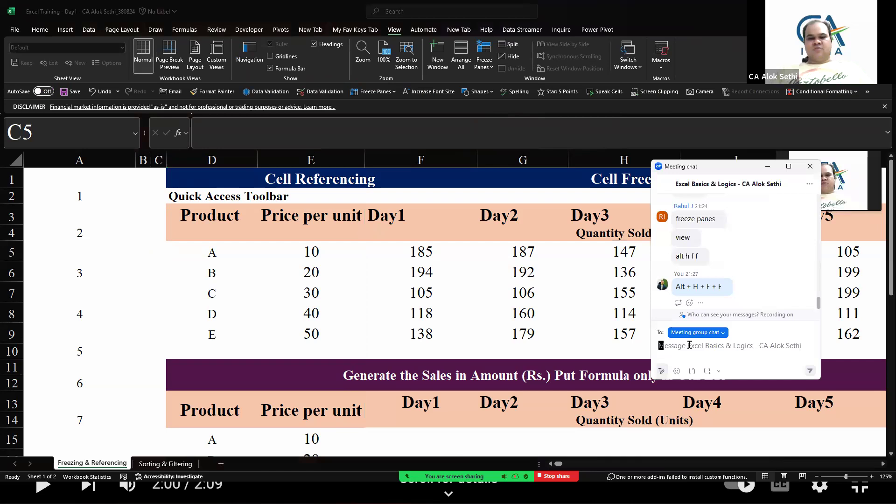
type("Alt")
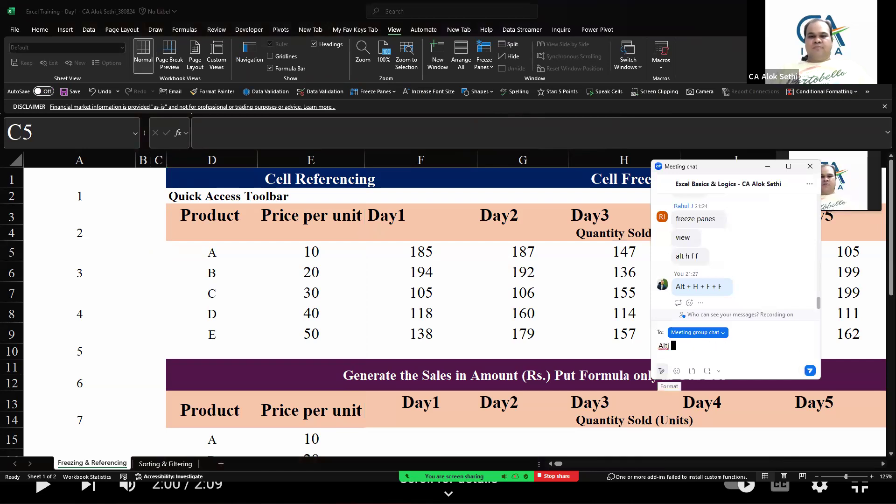
type(" + W + F")
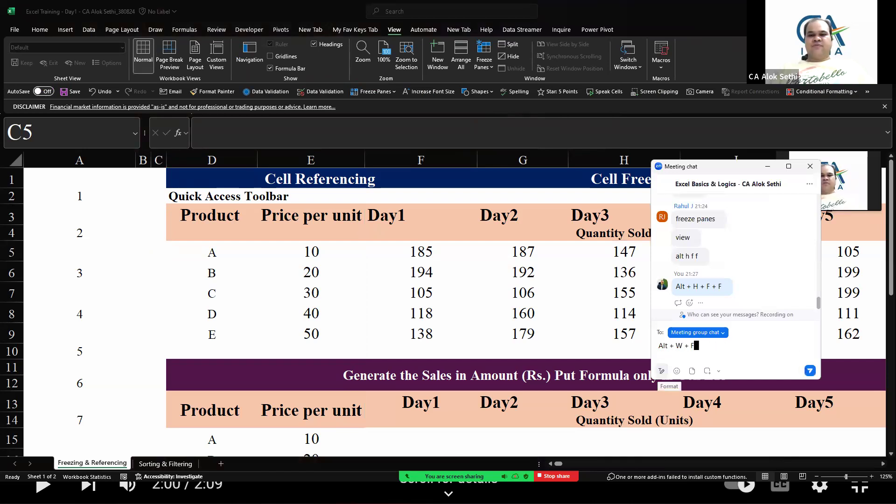
type(" + F")
key("Return")
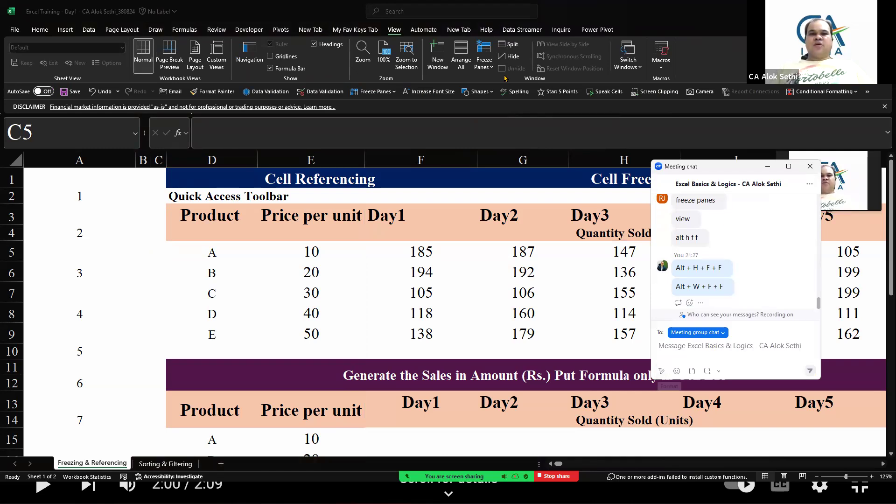
key("Escape")
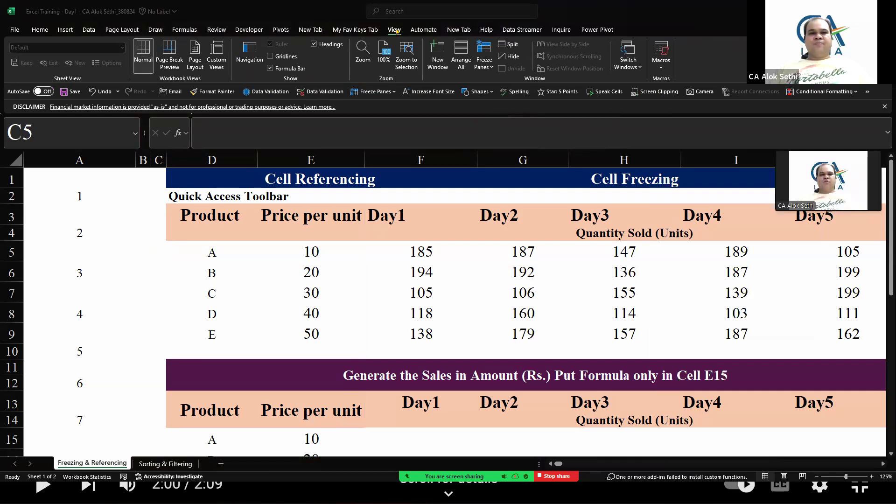
Scroll through the sheet in all directions to test the unfrozen panes
key("Down")
key("Down")
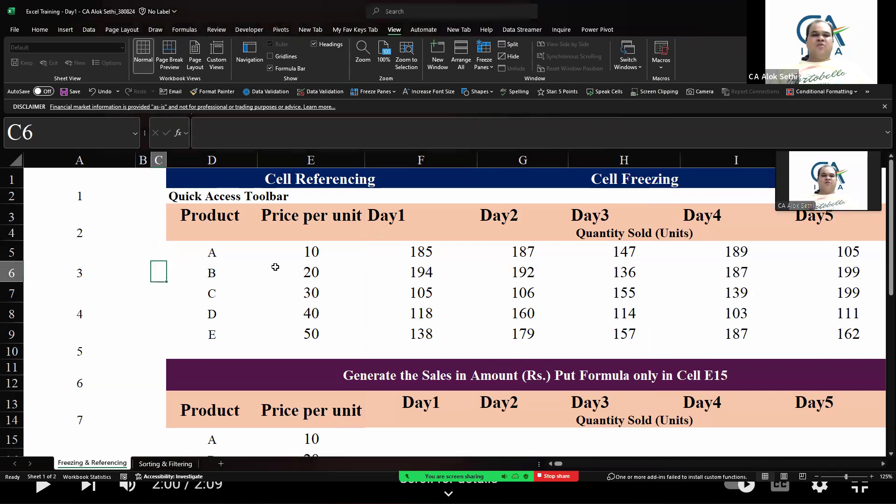
key("Down")
key("Down")
key("Down")
key("Down")
key("Down")
key("Down")
key("Down")
key("Down")
key("Down")
key("Down")
key("Down")
key("Down")
key("Down")
key("Down")
key("Down")
key("Down")
key("Down")
key("Down")
key("Down")
key("Down")
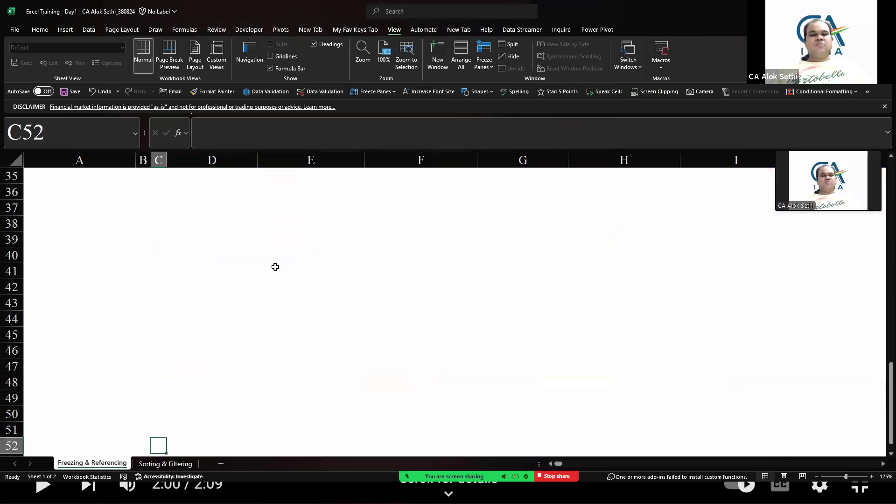
key("Up")
key("Up")
key("Up")
key("Up")
key("Up")
key("Up")
key("Up")
key("Up")
key("Up")
key("Up")
key("Up")
key("Up")
key("Up")
key("Up")
key("Up")
key("Up")
key("Up")
key("Up")
key("Up")
key("Up")
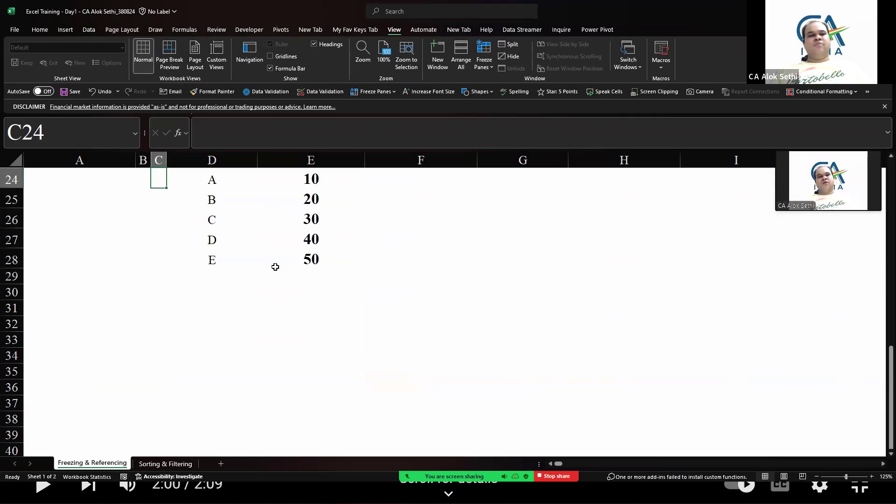
key("Up")
key("Up")
key("Up")
key("Up")
key("Up")
key("Up")
key("Up")
key("Up")
key("Up")
key("Up")
key("Down")
key("Down")
key("Down")
key("Down")
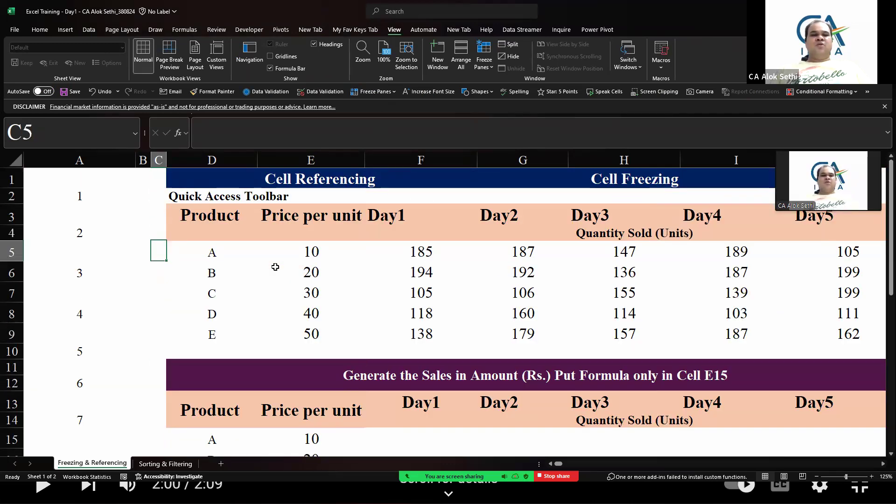
key("Right")
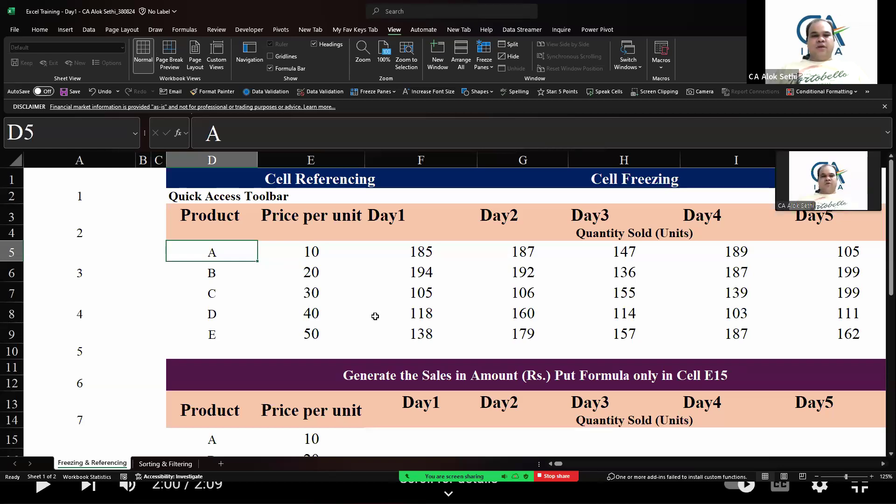
scroll(375, 316, "right", 3)
scroll(375, 316, "down", 2)
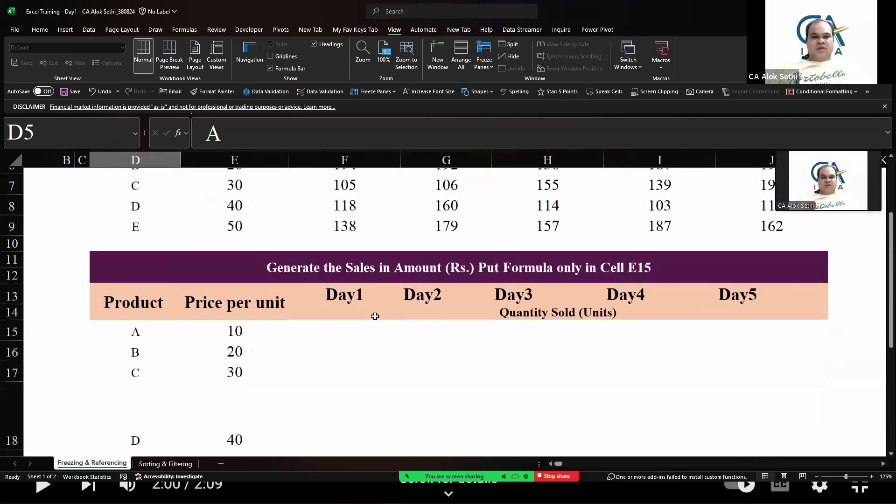
Autofit the height of row 18 in the second table and select cell E16
scroll(152, 359, "down", 1)
left_click(153, 362)
double_click(12, 405)
left_click(196, 305)
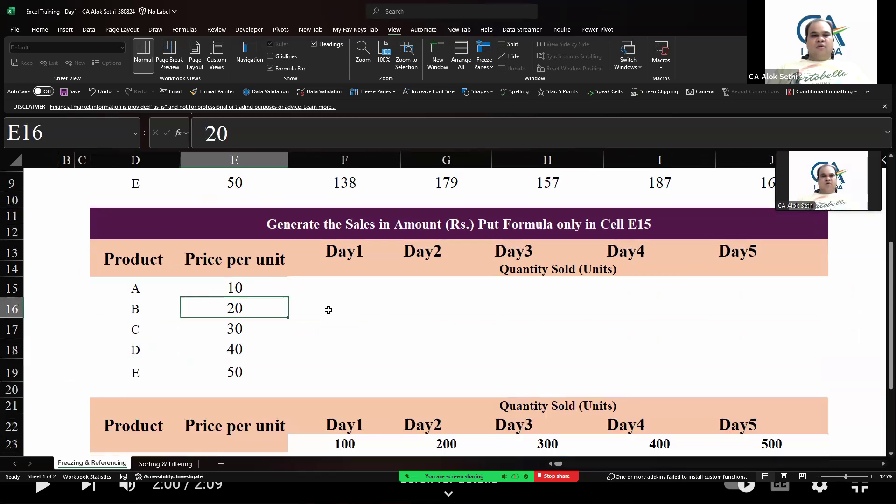
Select the price cells E5:E9 and the daily quantity block F5:J9 in the first table to explain them
scroll(335, 322, "up", 1)
scroll(335, 322, "up", 2)
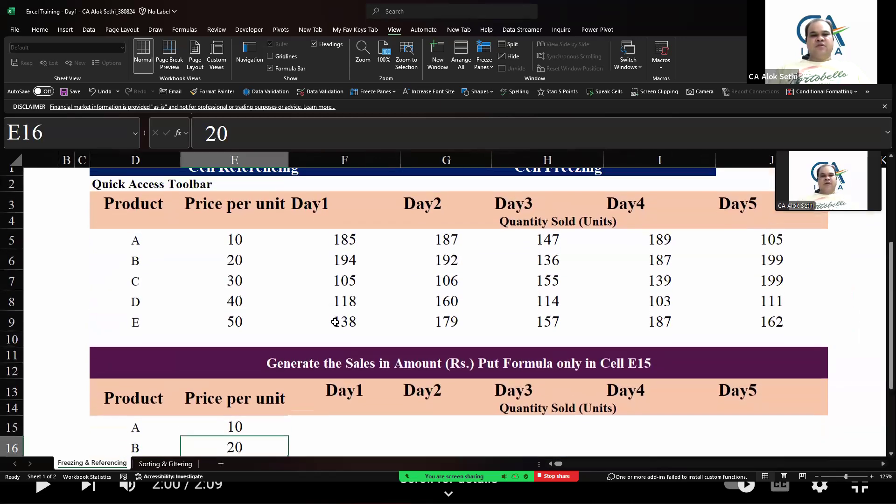
left_click_drag(240, 252, 241, 333)
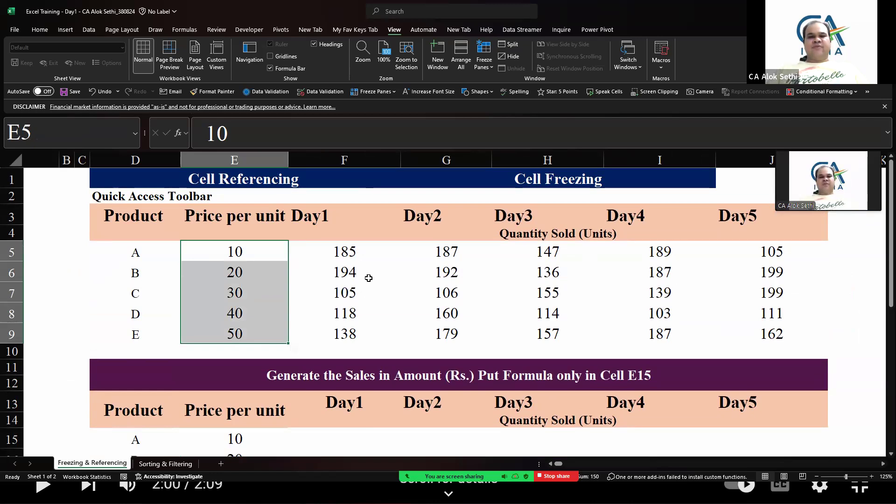
left_click_drag(344, 252, 749, 335)
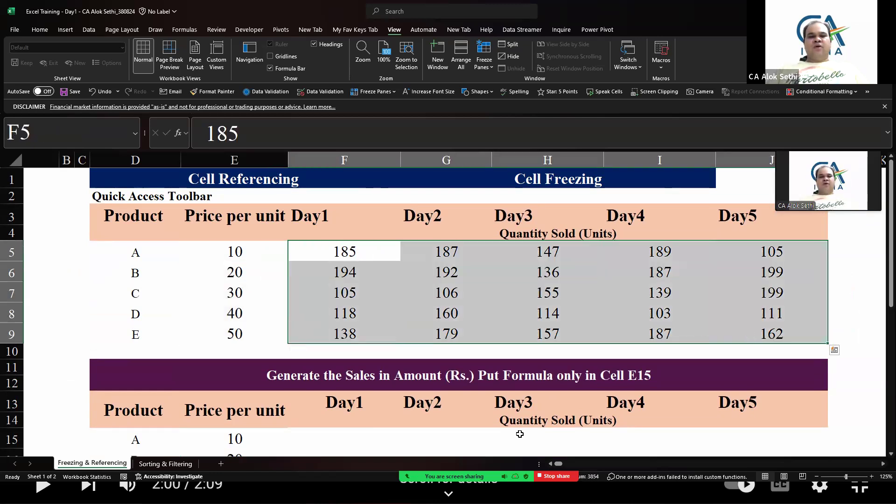
scroll(519, 434, "down", 1)
scroll(519, 434, "up", 1)
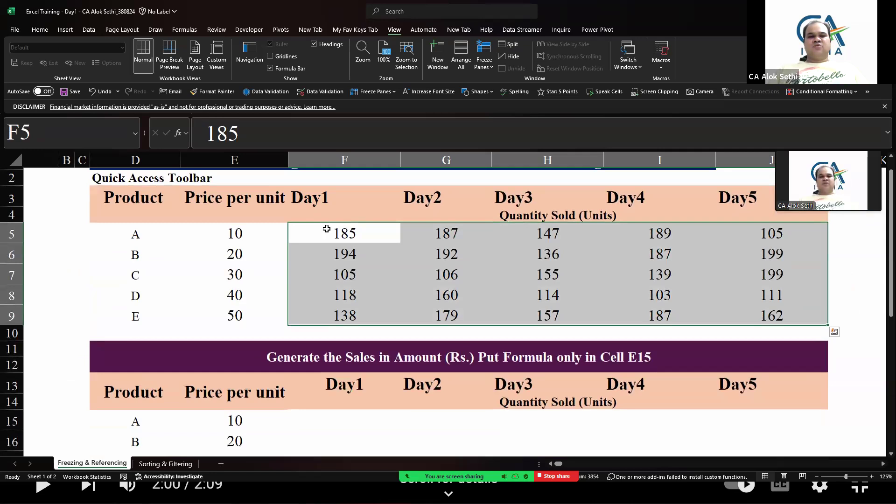
left_click(321, 227)
left_click(233, 233)
scroll(306, 429, "down", 1)
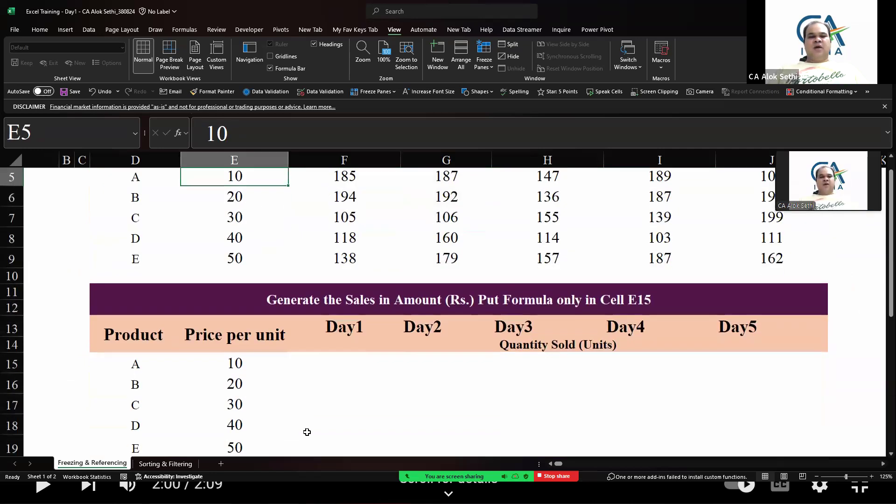
Select the empty sales range F15:J19 and give it a light gray theme fill colour
left_click(323, 373)
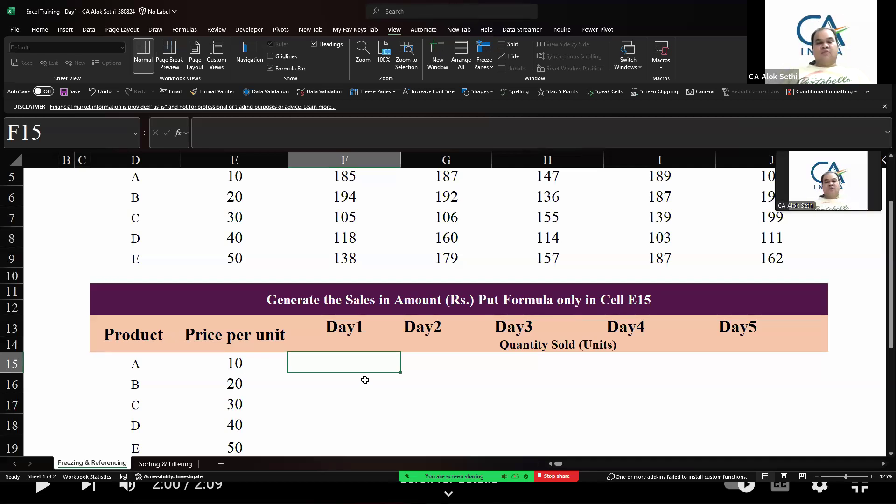
key("shift+Down")
key("shift+Down")
key("shift+Down")
key("shift+Down")
key("shift+Down")
key("shift+Right")
key("shift+Right")
key("shift+Right")
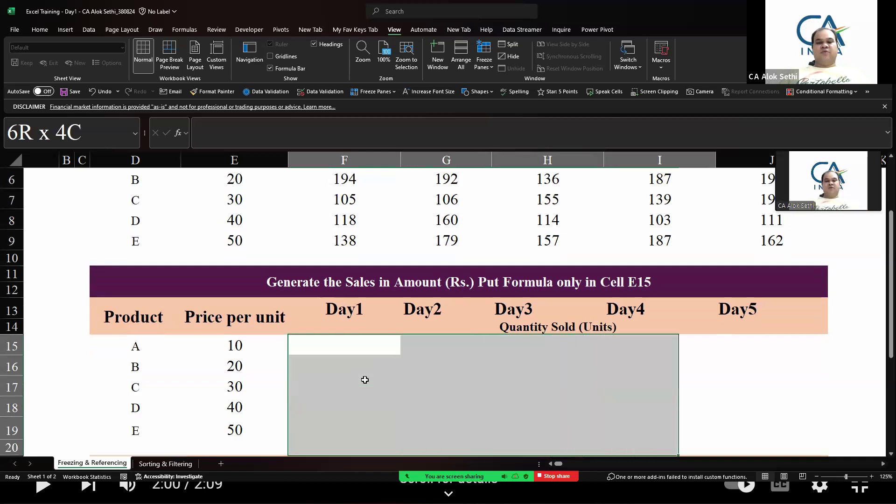
key("shift+Right")
key("shift+Up")
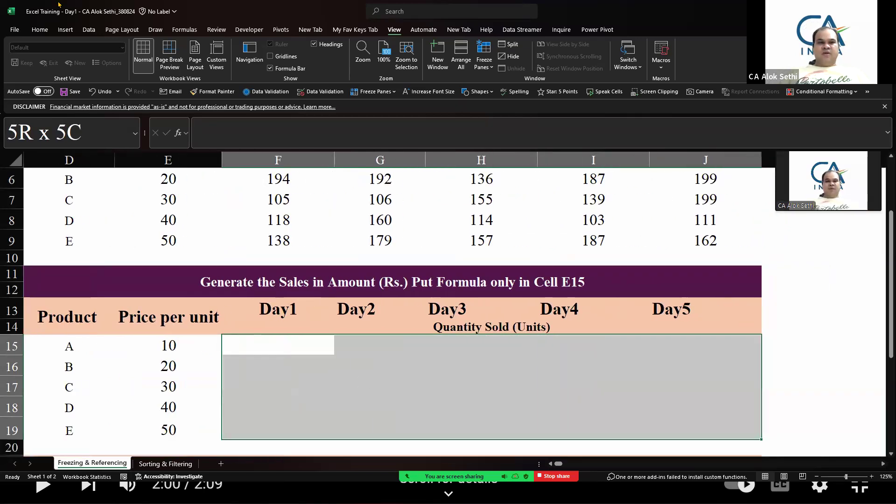
left_click(36, 35)
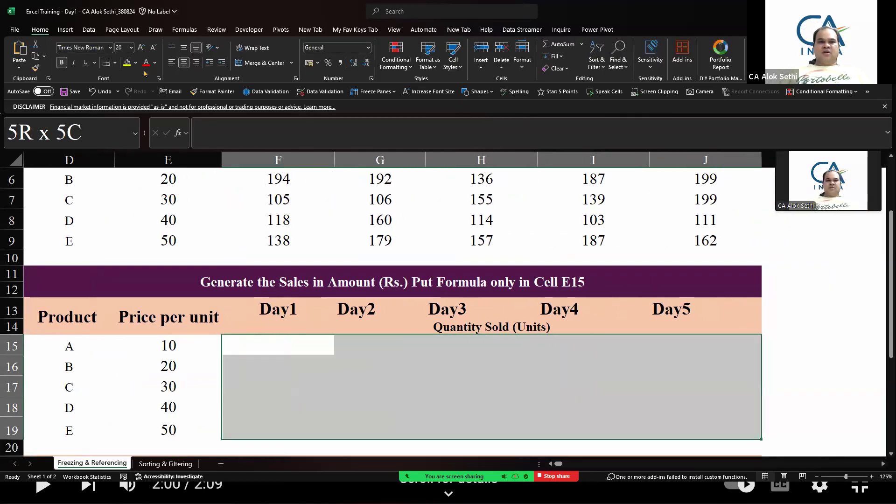
left_click(136, 63)
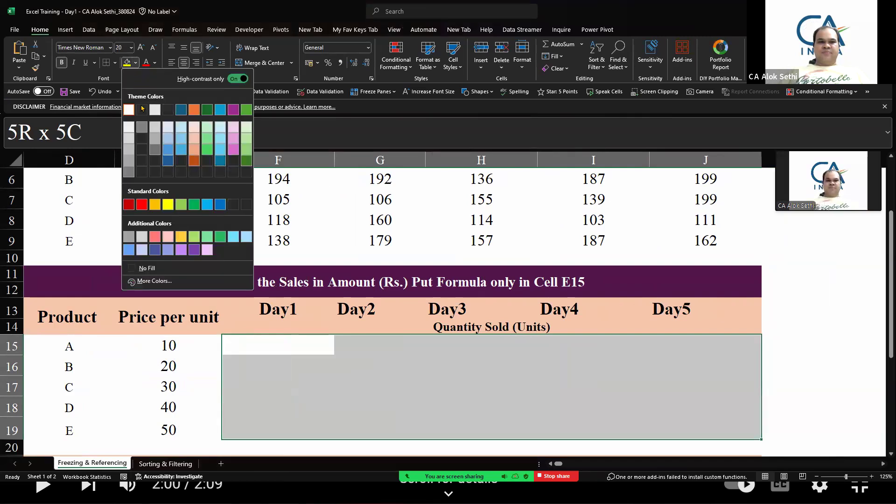
left_click(155, 126)
left_click(255, 388)
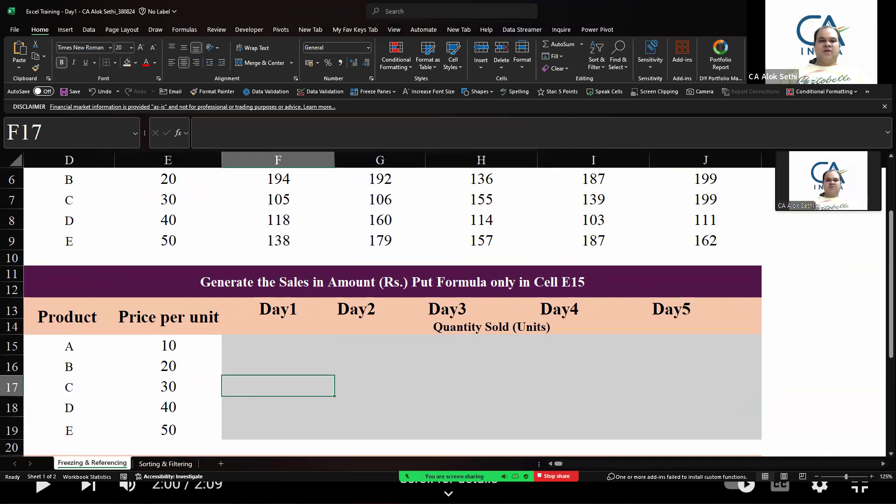
Navigate through the cells of the second table and return to cell F15
key("Up")
key("Right")
key("Right")
key("Right")
key("Right")
key("Left")
key("Left")
key("Left")
key("Left")
key("Left")
key("Up")
key("Right")
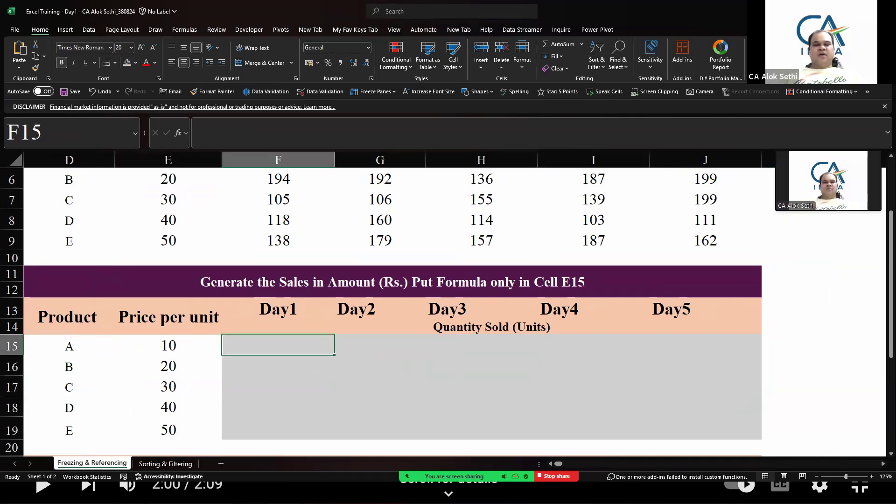
scroll(306, 355, "up", 1)
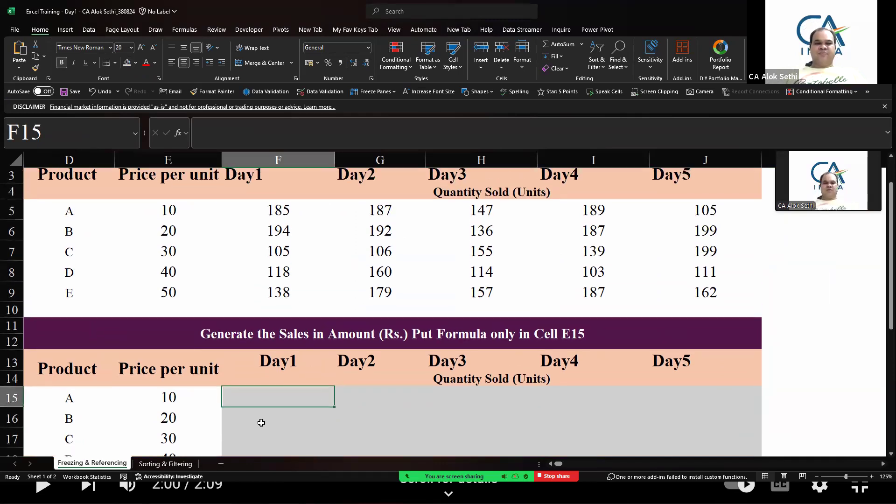
Enter the formula =E5*F5 in cell F15 by pointing to the price and Day1 quantity cells
type("=")
key("Up")
key("Up")
key("Up")
key("Up")
key("Up")
key("Up")
key("Left")
key("Left")
key("Up")
key("Up")
key("Right")
type("*")
key("Up")
key("Up")
key("Up")
key("Up")
key("Up")
key("Up")
key("Up")
key("Up")
key("Up")
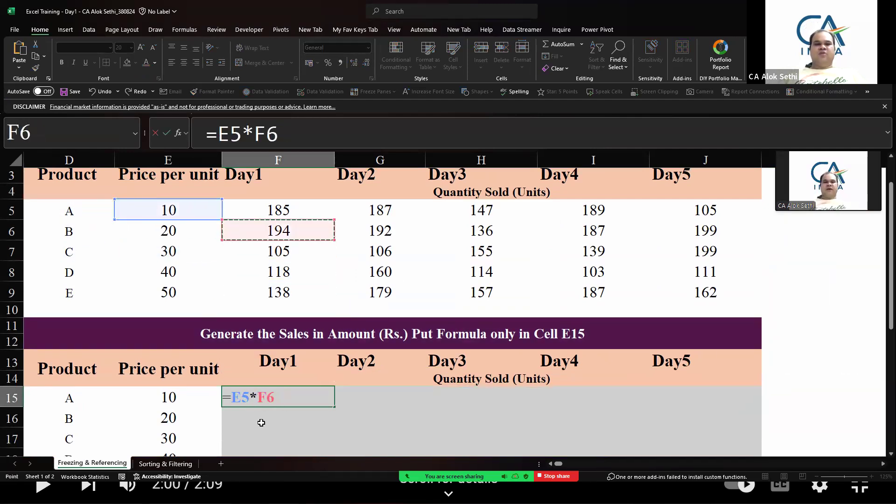
key("Return")
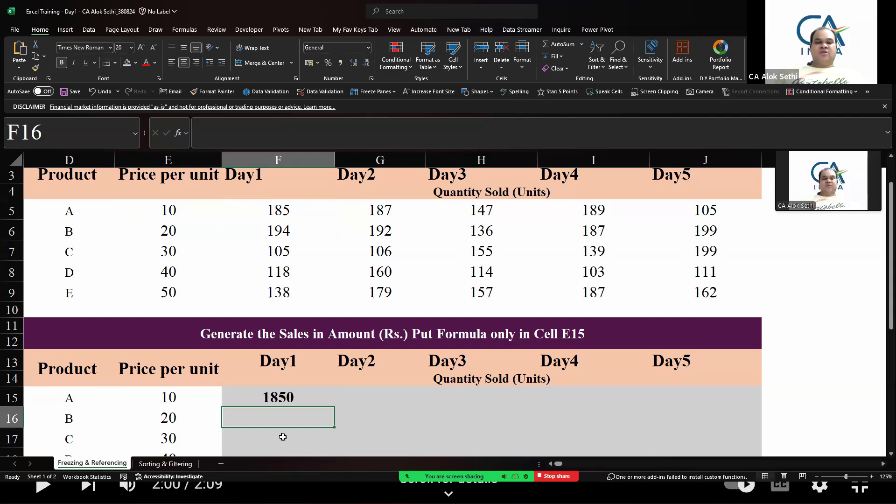
Select the sales range F15:J19 starting from the formula cell
key("Up")
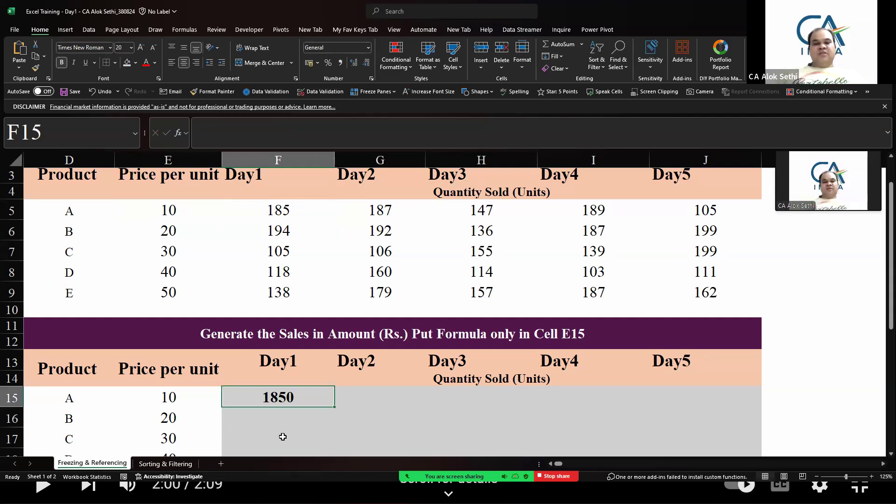
key("Right")
key("Right")
key("Right")
key("Right")
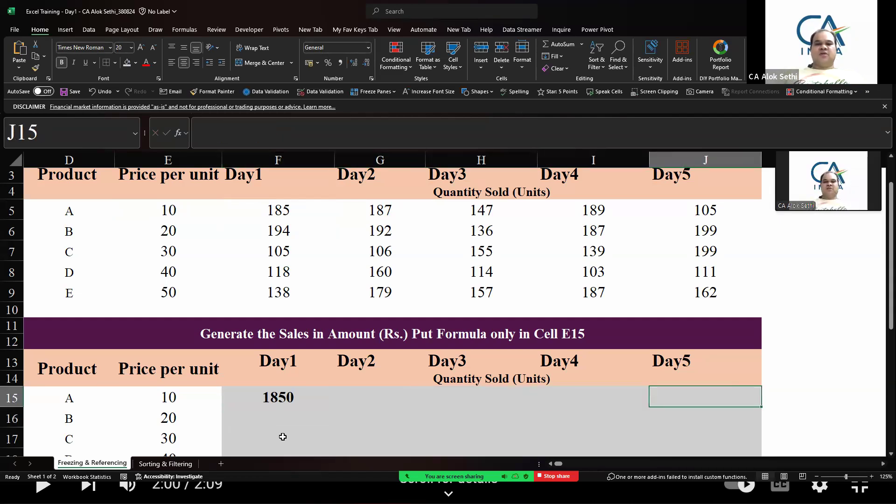
key("Down")
key("Down")
key("Down")
key("Down")
key("Down")
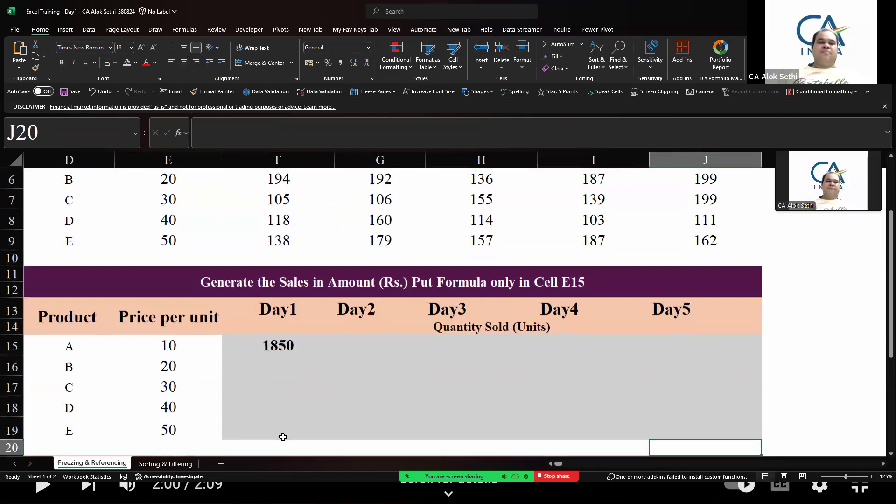
key("Left")
key("Left")
key("Left")
key("Up")
key("Up")
key("Up")
key("Up")
key("Up")
key("Left")
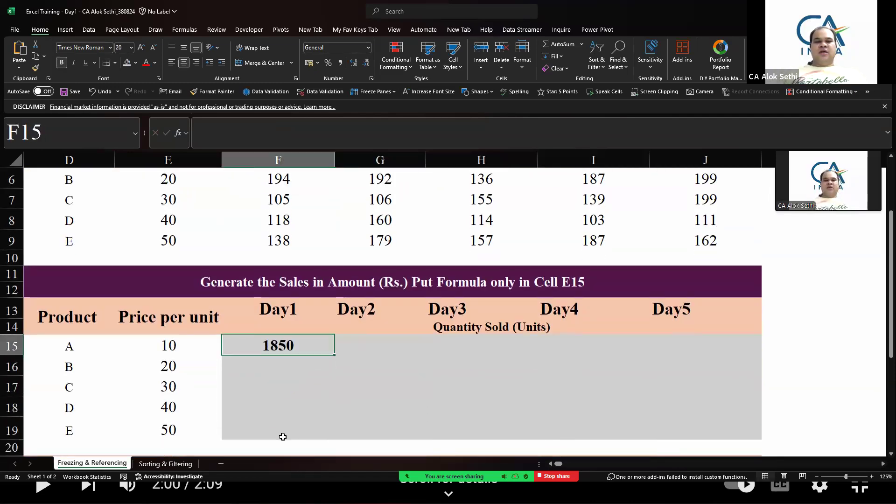
key("shift+Down")
key("shift+Down")
key("shift+Down")
key("shift+Down")
key("shift+Down")
key("shift+Right")
key("shift+Right")
key("shift+Right")
key("shift+Right")
key("shift+Right")
key("shift+Right")
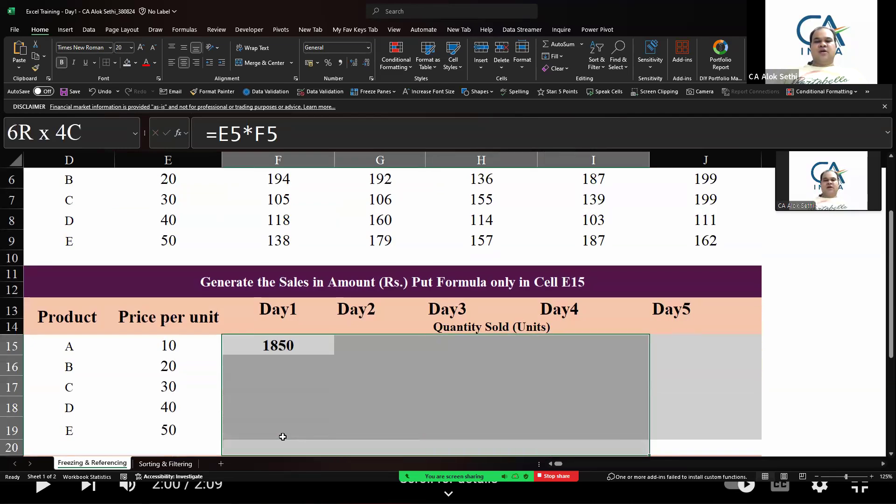
key("shift+Right")
key("shift+Right")
key("shift+Left")
key("shift+Left")
key("shift+Left")
key("shift+Left")
key("shift+Left")
key("shift+Left")
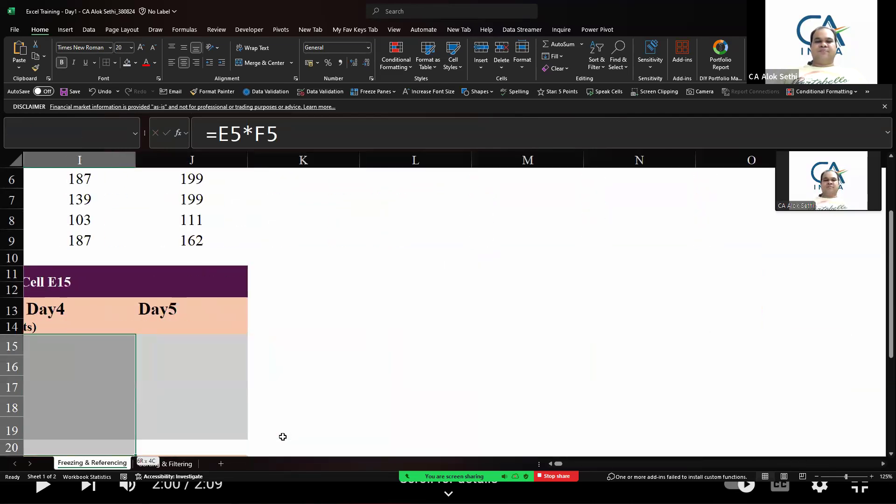
key("shift+Up")
key("shift+Right")
scroll(442, 295, "left", 5)
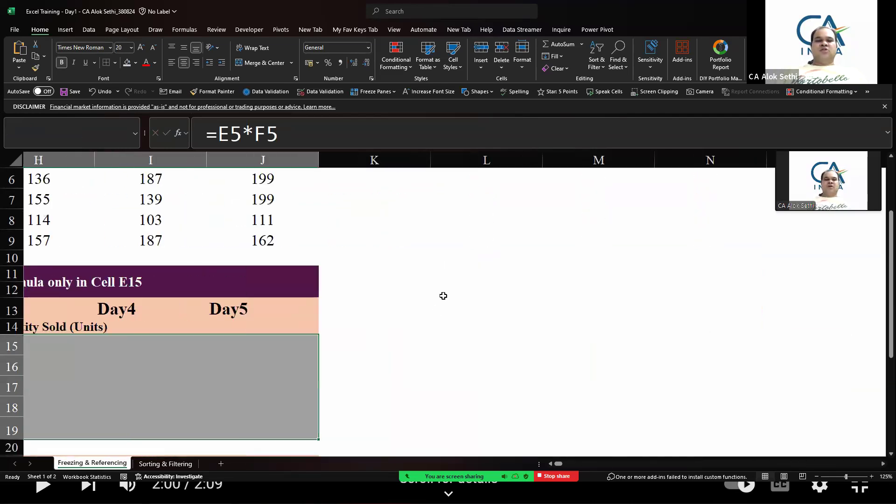
scroll(148, 299, "left", 2)
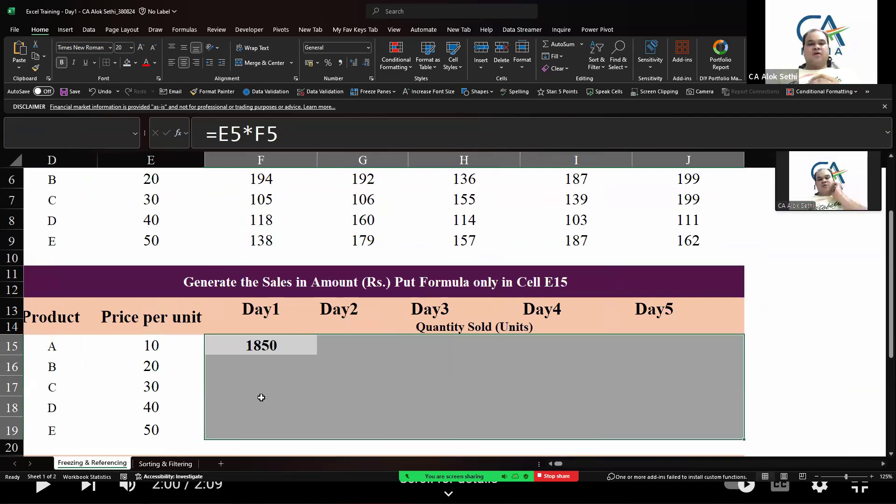
Open the meeting participants list, scroll through it, and open the meeting chat
left_click(386, 455)
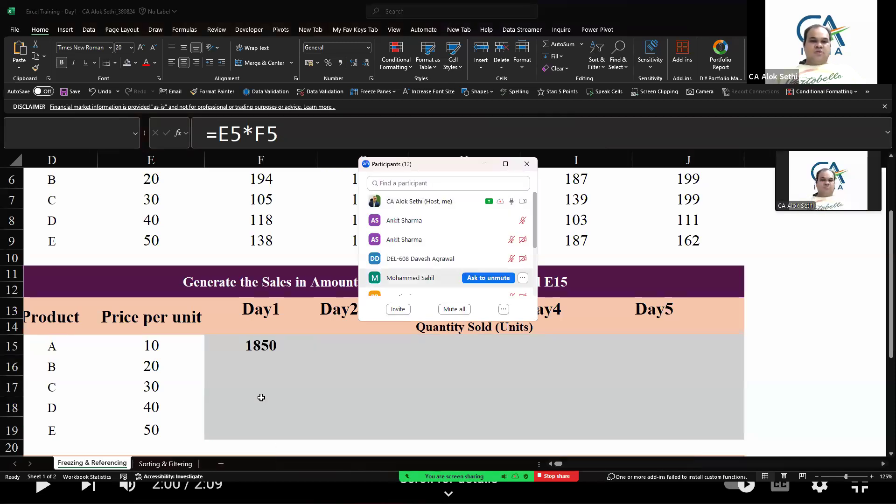
scroll(448, 268, "down", 3)
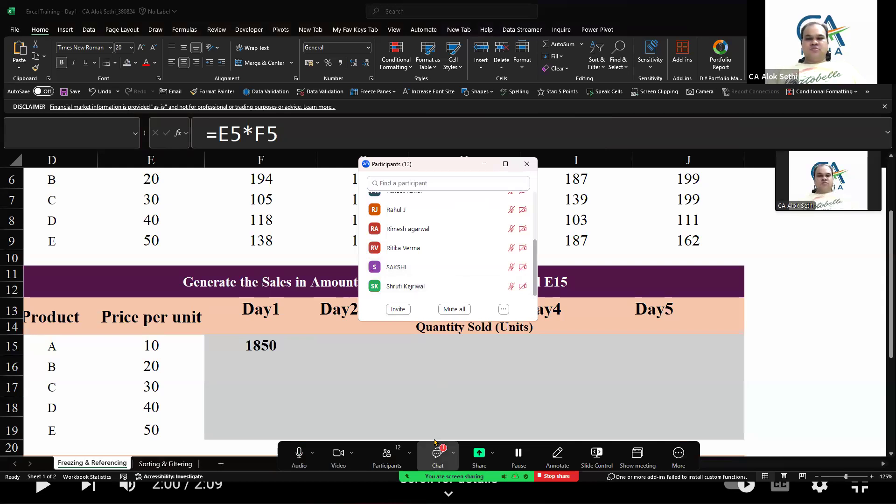
left_click(435, 442)
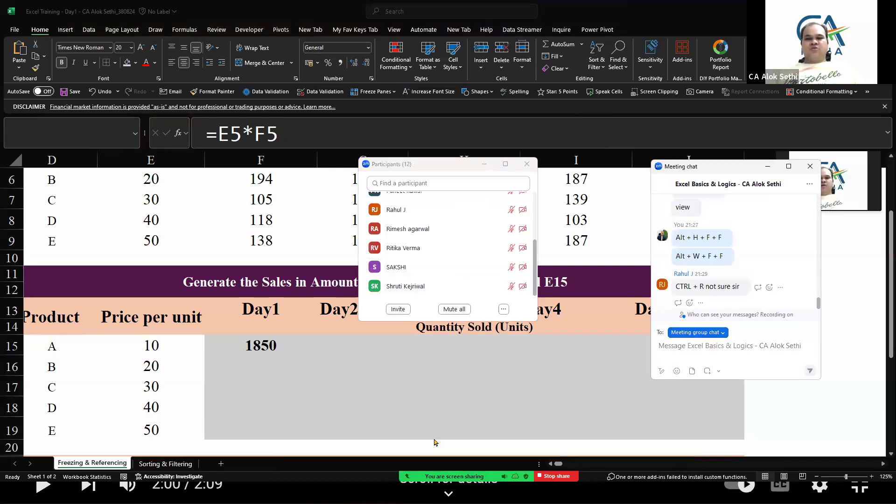
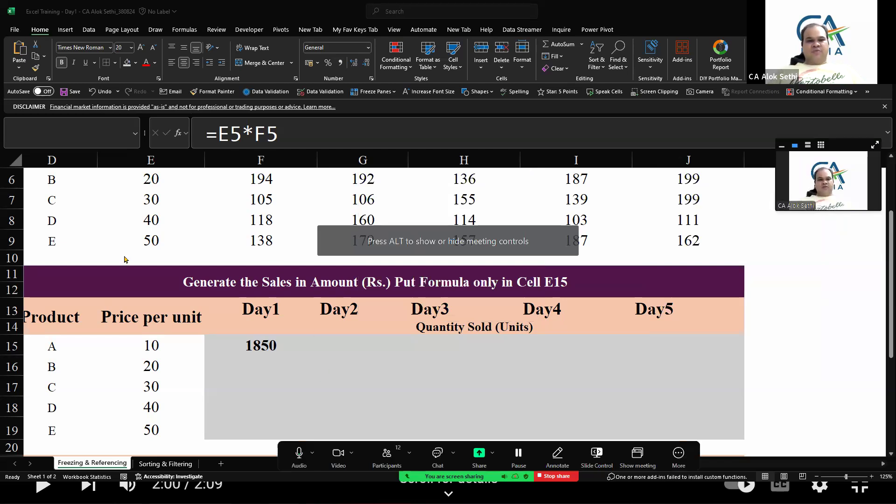
Select cell D10 and freeze the panes at that cell
left_click(43, 255)
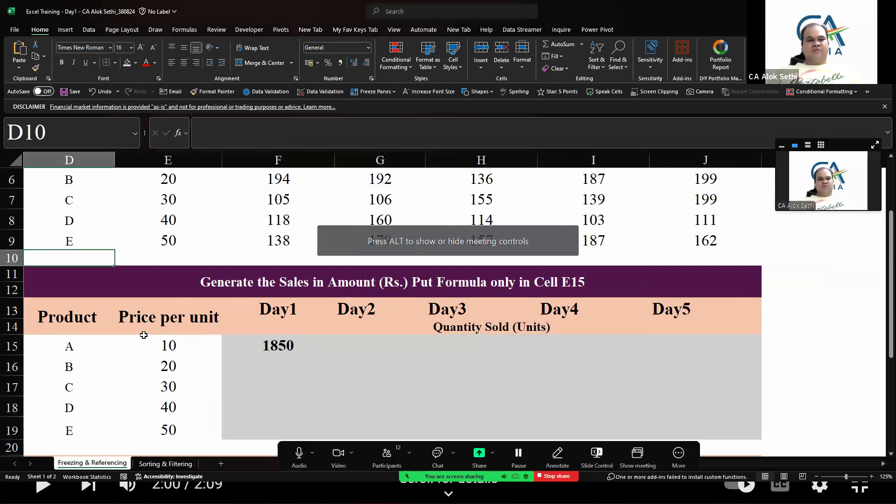
key("alt")
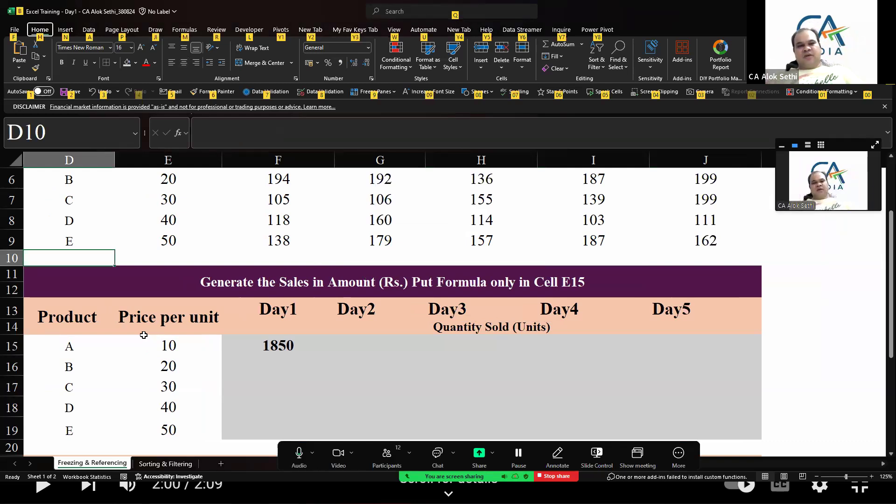
key("h")
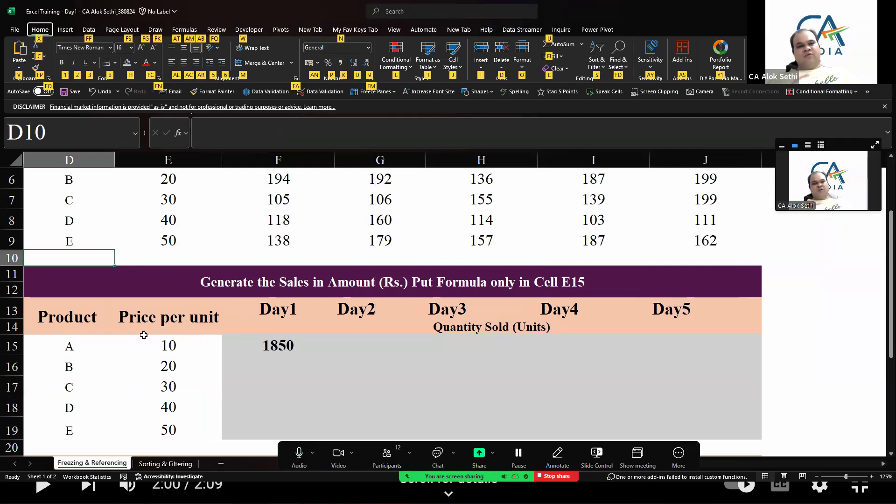
key("Escape")
key("Escape")
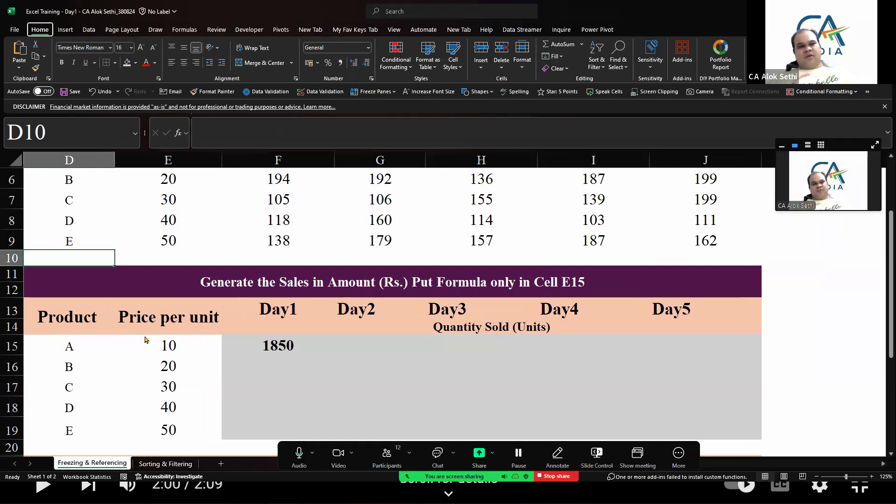
key("alt")
key("w")
key("f")
key("f")
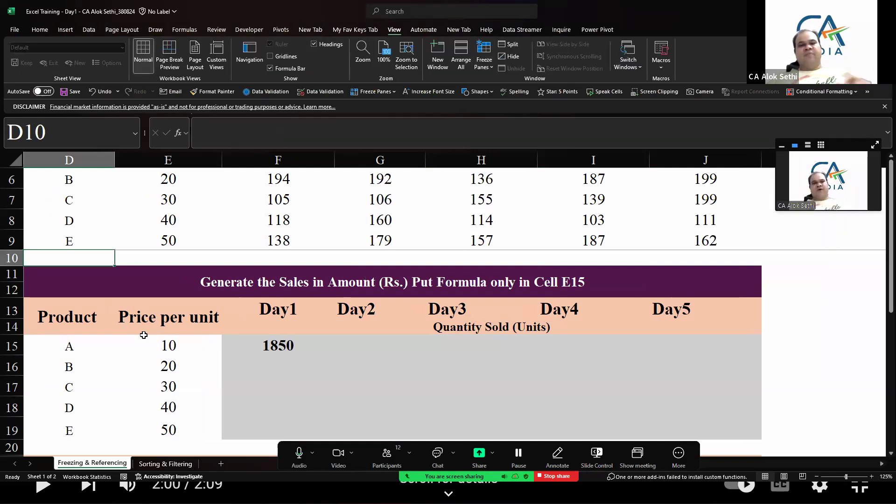
Move up and down through the rows to check which rows stay fixed while scrolling
key("Down")
key("Down")
key("Down")
key("Down")
key("Down")
key("Down")
key("Down")
key("Down")
key("Down")
key("Down")
key("Down")
key("Down")
key("Down")
key("Down")
key("Down")
key("Down")
key("Down")
key("Down")
key("Down")
key("Down")
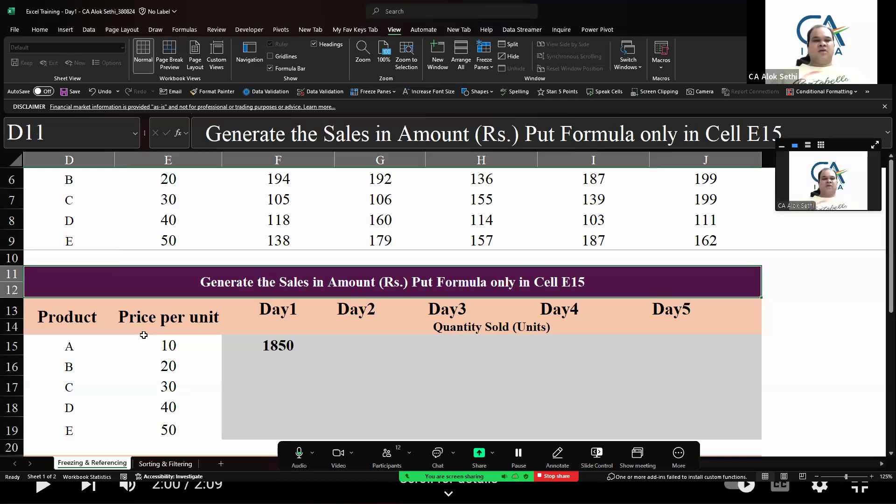
key("Up")
key("Up")
key("Up")
key("Up")
key("Up")
key("Up")
key("Up")
key("Up")
key("Up")
key("Up")
key("Up")
key("Up")
key("Up")
key("Up")
key("Up")
key("Up")
key("Up")
key("Up")
key("Up")
key("Up")
key("Up")
key("Up")
key("Up")
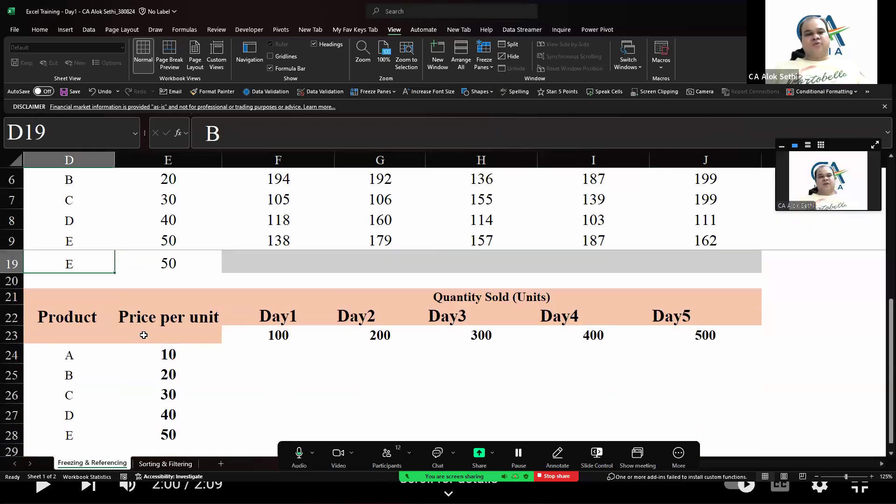
key("Down")
key("Down")
key("Down")
key("Down")
key("Down")
key("Down")
key("Down")
key("Down")
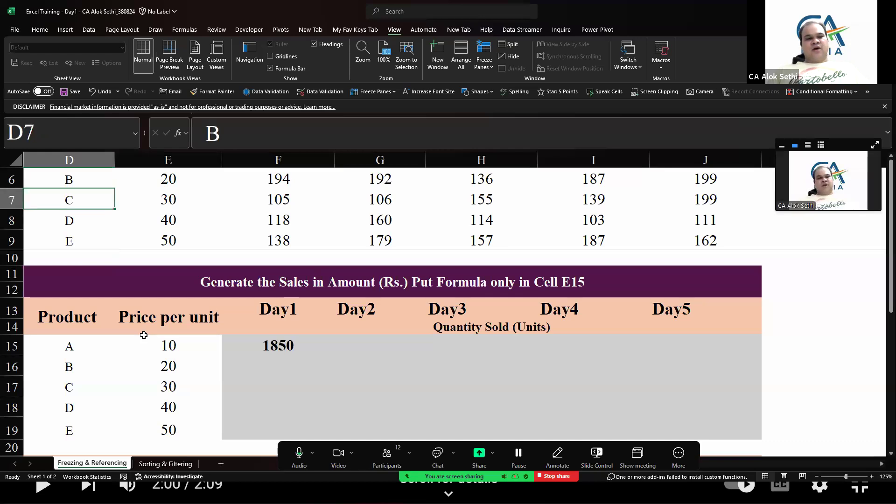
Unfreeze the panes on the sheet
key("alt+w")
key("f")
key("f")
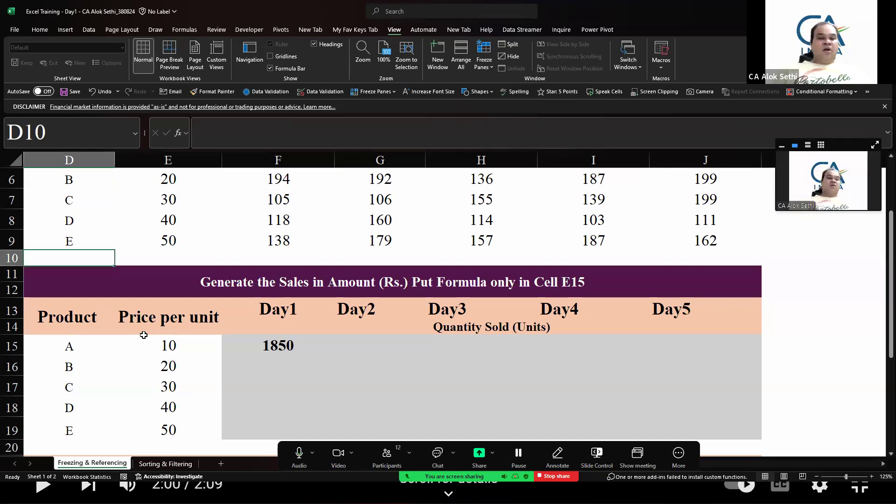
key("alt")
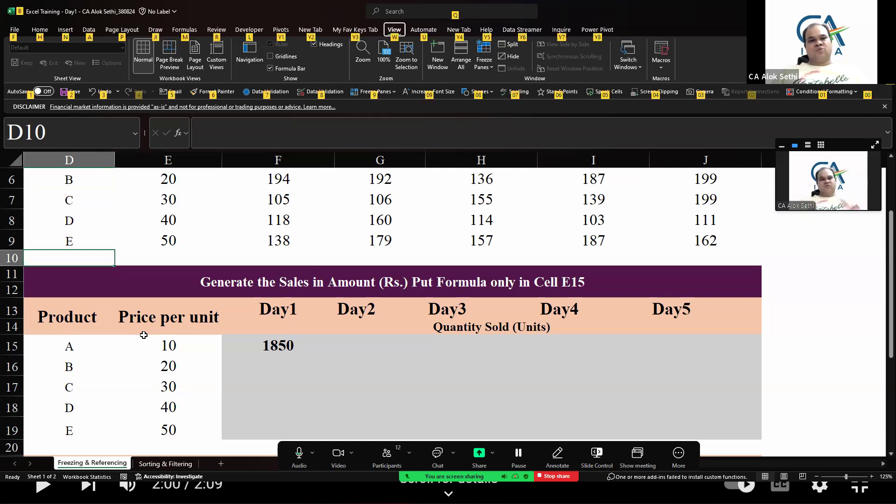
key("Escape")
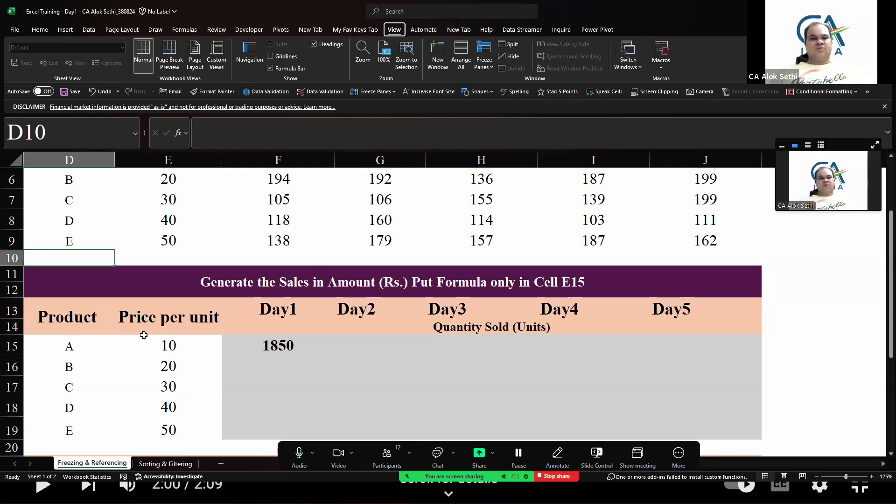
Go to cell F15 and start the formula =E5*F5 in it
key("Down")
key("Down")
key("Down")
key("Down")
key("Down")
key("Right")
key("Right")
key("Right")
key("Up")
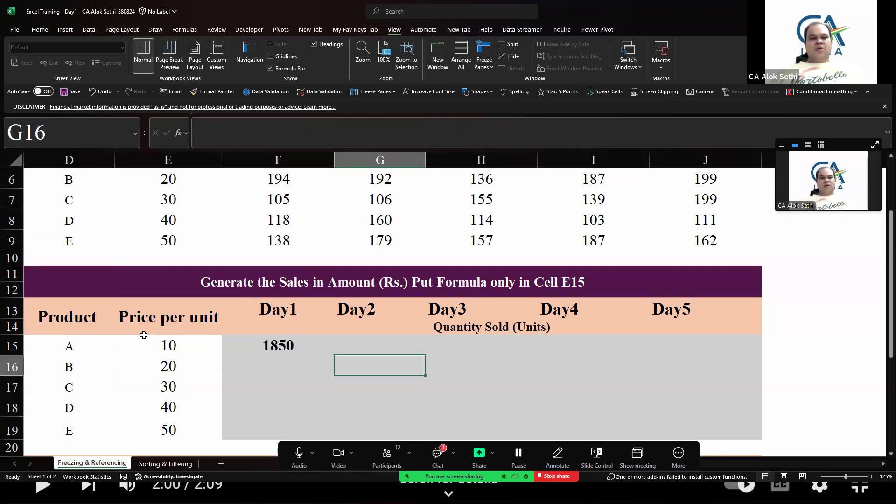
key("Up")
key("Left")
type("=E5*F5")
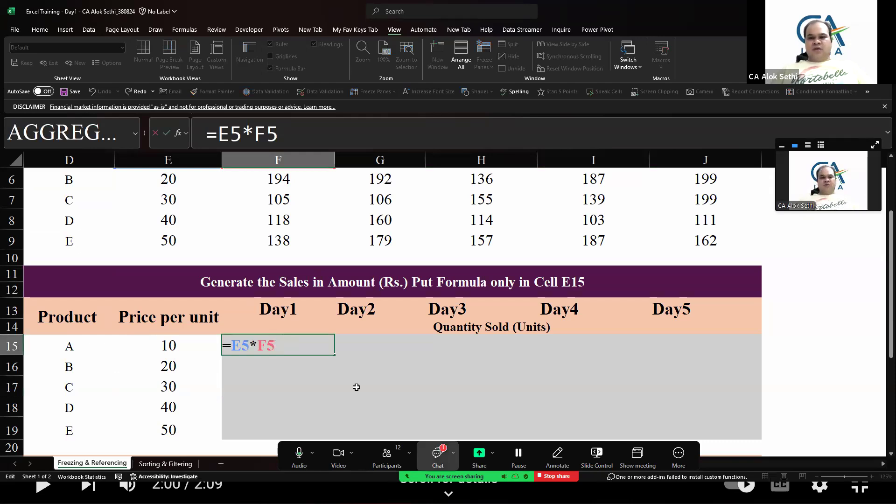
Open and close the meeting chat
left_click(437, 456)
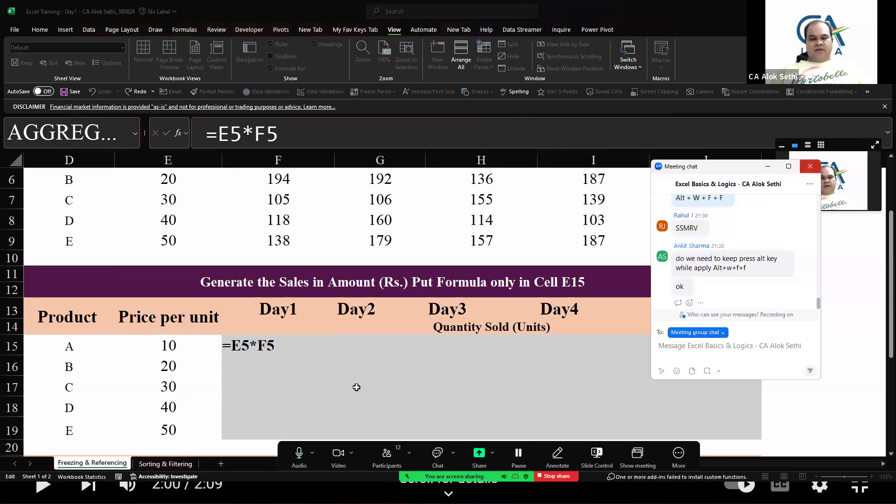
left_click(810, 166)
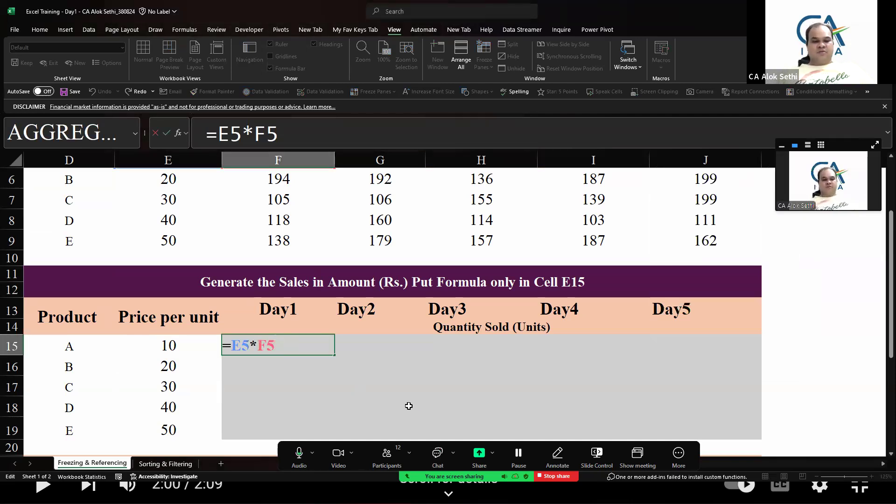
Confirm the F15 formula and copy it right and down across the sales range F15:J19
key("Return")
key("Up")
key("shift+Down")
key("shift+Down")
key("shift+Down")
key("shift+Down")
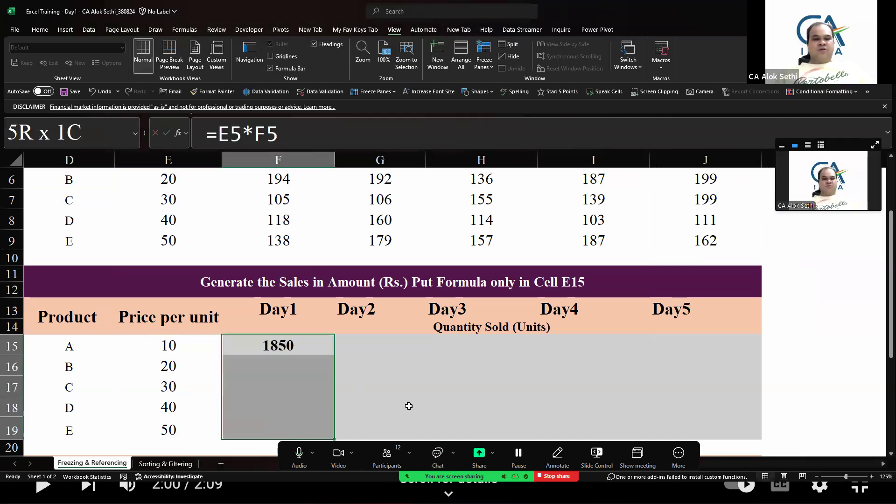
key("shift+Right")
key("shift+Right")
key("shift+Right")
key("shift+Right")
key("ctrl+r")
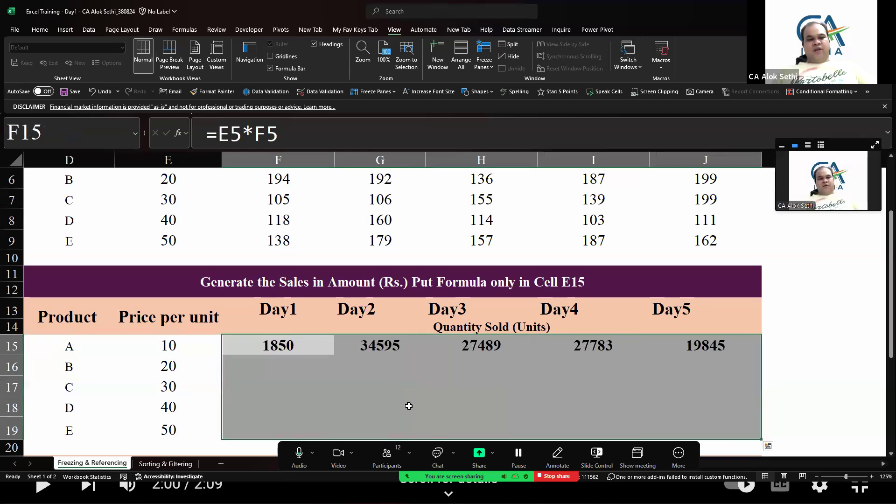
key("ctrl+d")
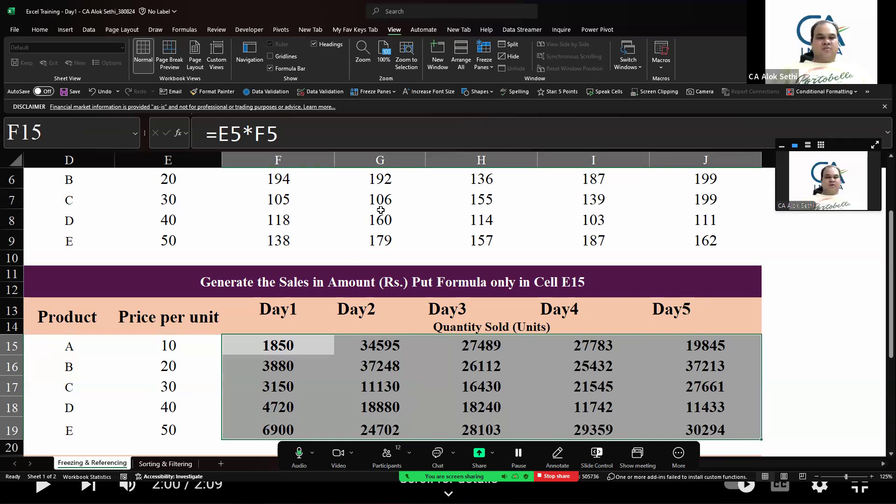
Examine the formulas in the filled sales cells by moving between them
scroll(381, 210, "up", 1)
scroll(380, 210, "down", 2)
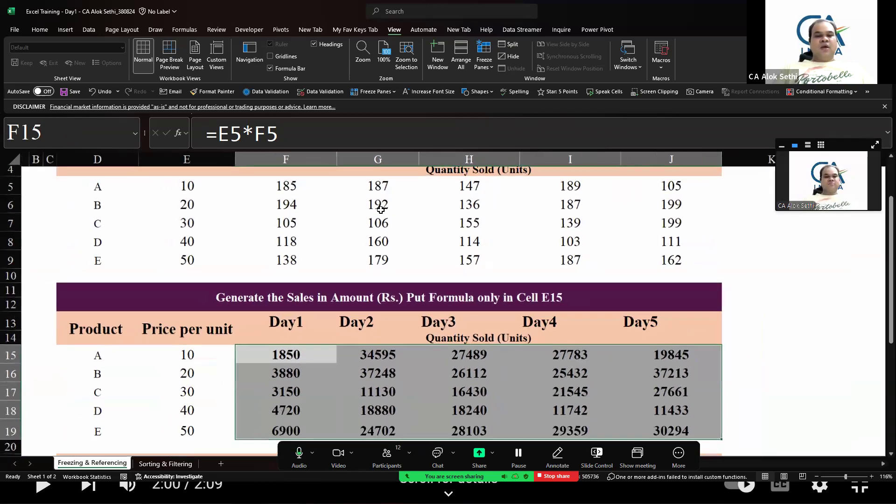
scroll(374, 209, "down", 1)
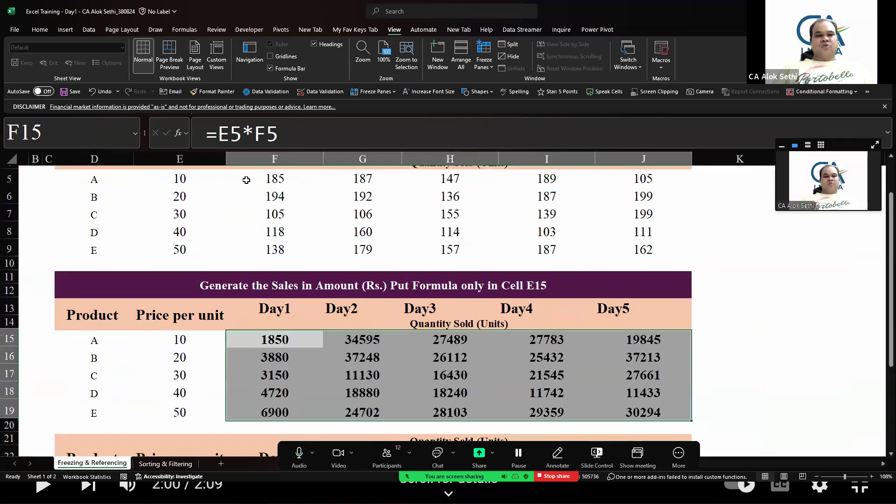
scroll(303, 174, "up", 1)
left_click(302, 174)
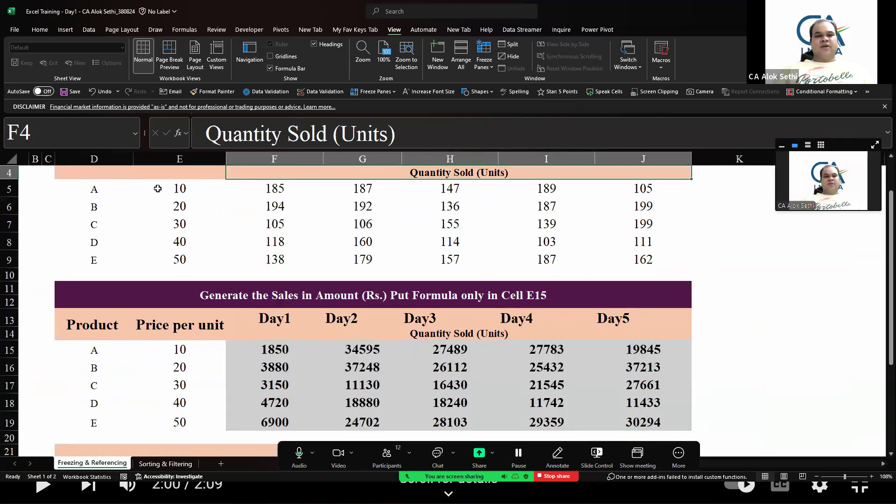
left_click(157, 189)
left_click_drag(355, 349, 467, 422)
key("Right")
key("Right")
key("Right")
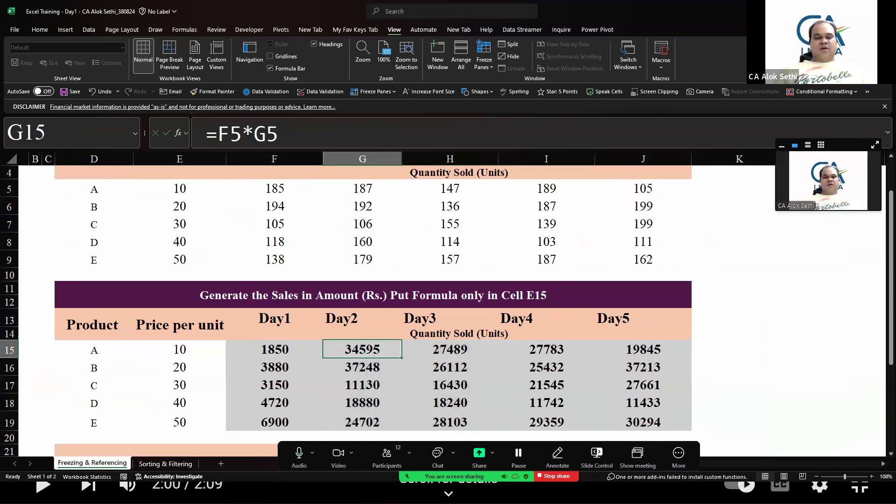
key("Left")
key("Left")
key("Left")
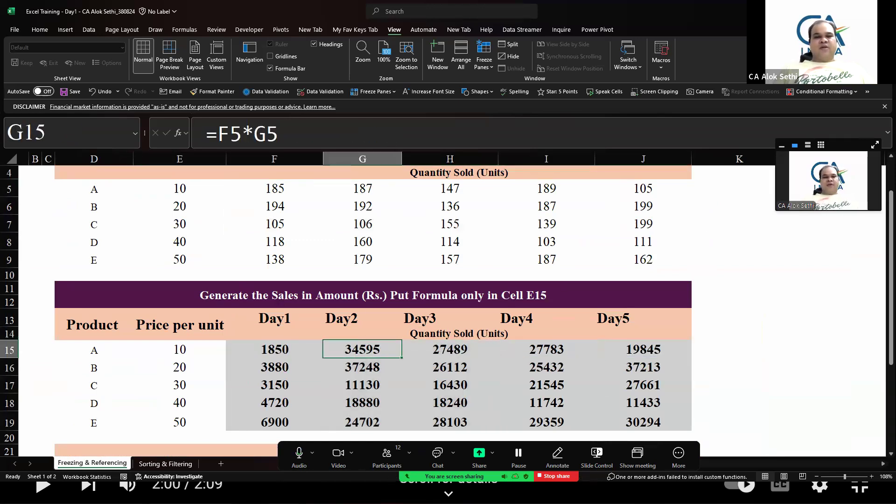
key("Down")
key("Down")
key("Down")
key("Down")
key("Left")
key("Up")
key("Up")
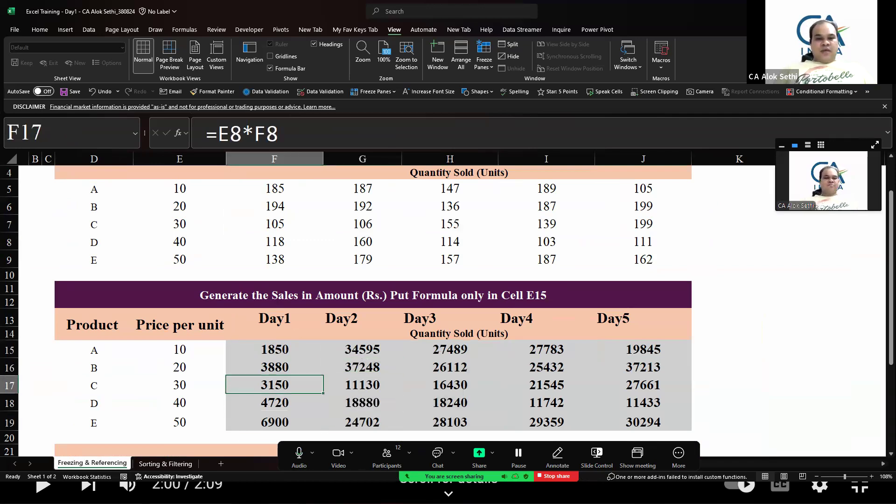
Review the meeting participants list and the meeting chat, then close both
key("alt+Tab")
scroll(443, 273, "up", 5)
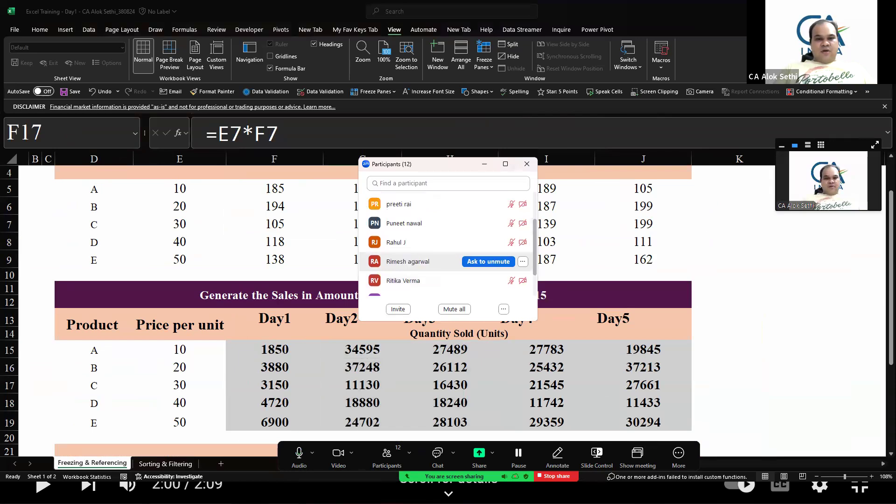
scroll(443, 280, "down", 5)
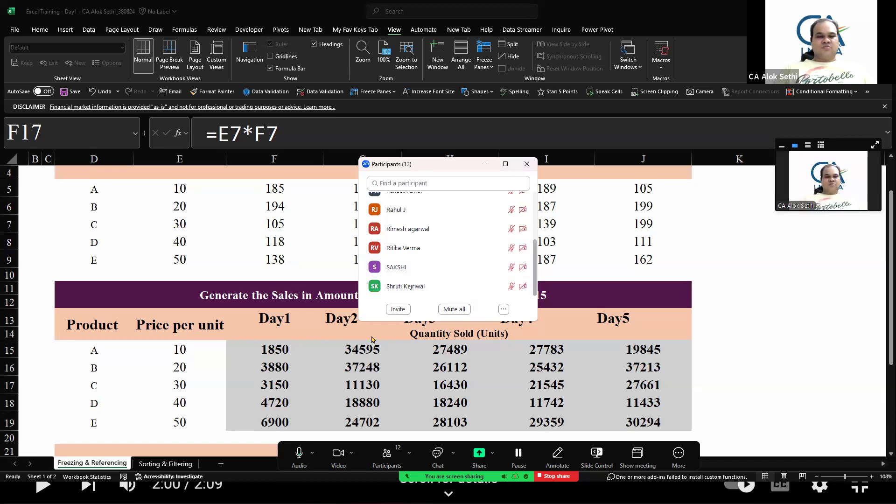
left_click(527, 164)
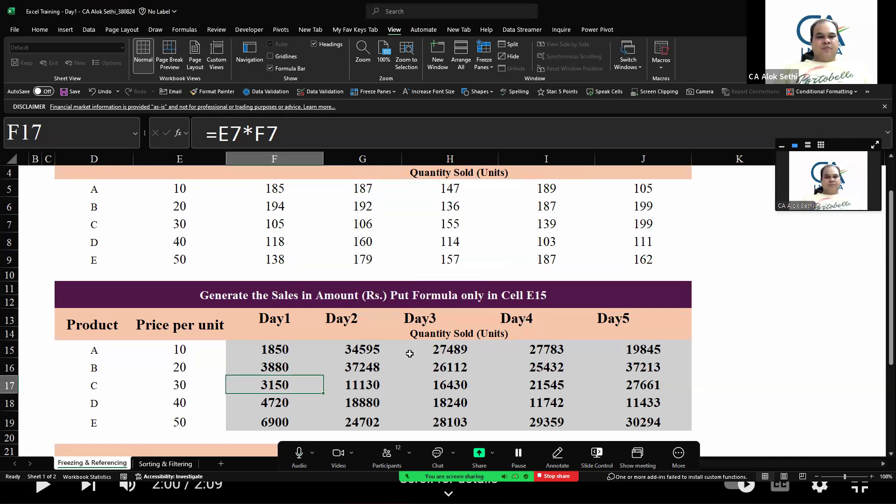
left_click(437, 456)
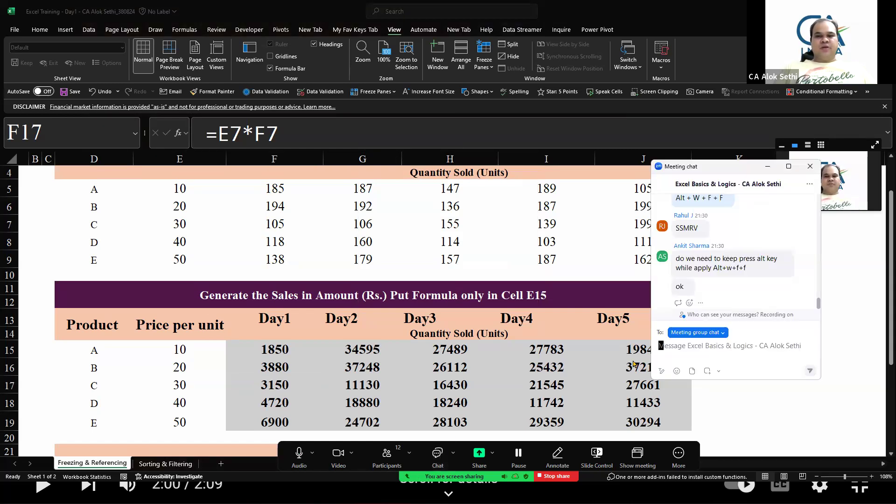
left_click(810, 167)
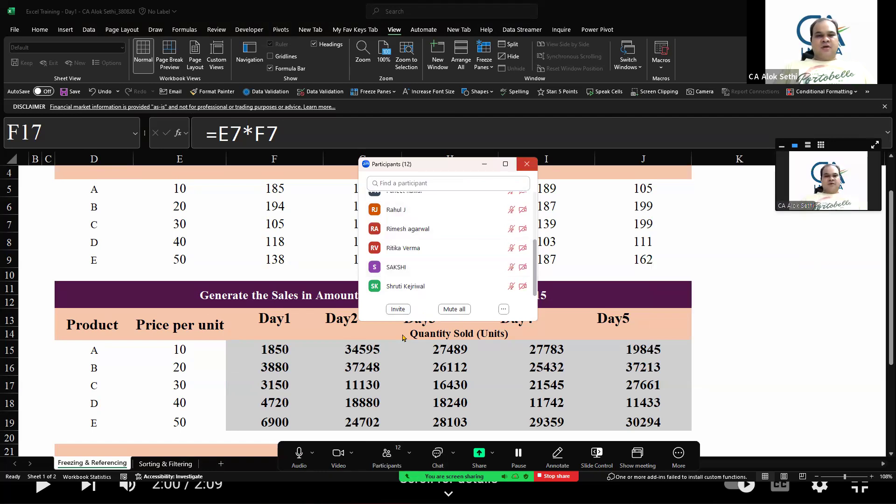
Open the formula in cell G15 for editing and leave it without changes
left_click(347, 349)
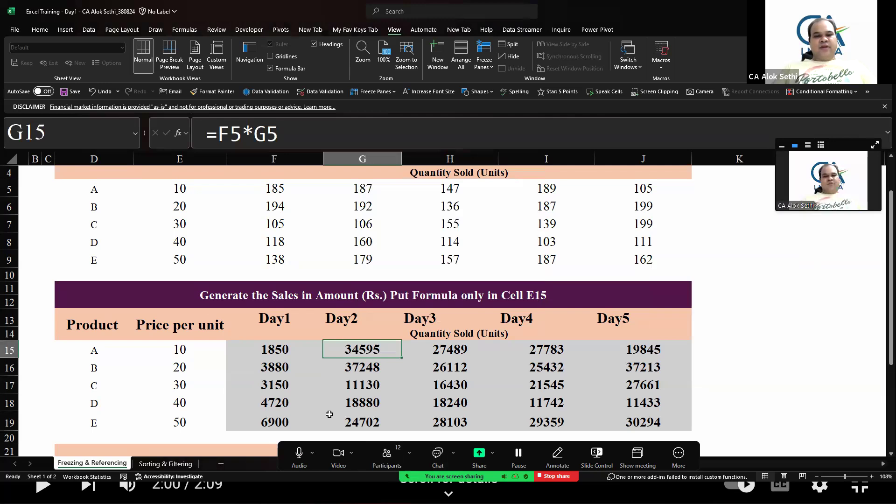
key("F2")
key("Escape")
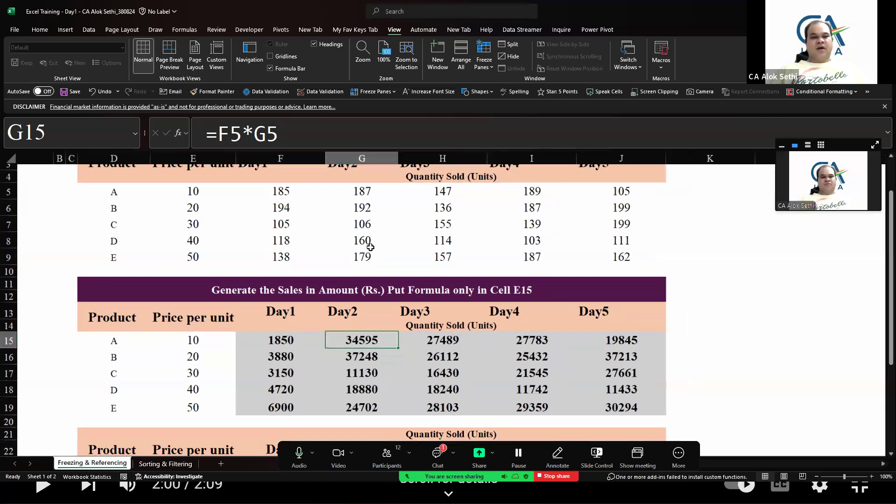
scroll(370, 246, "down", 1)
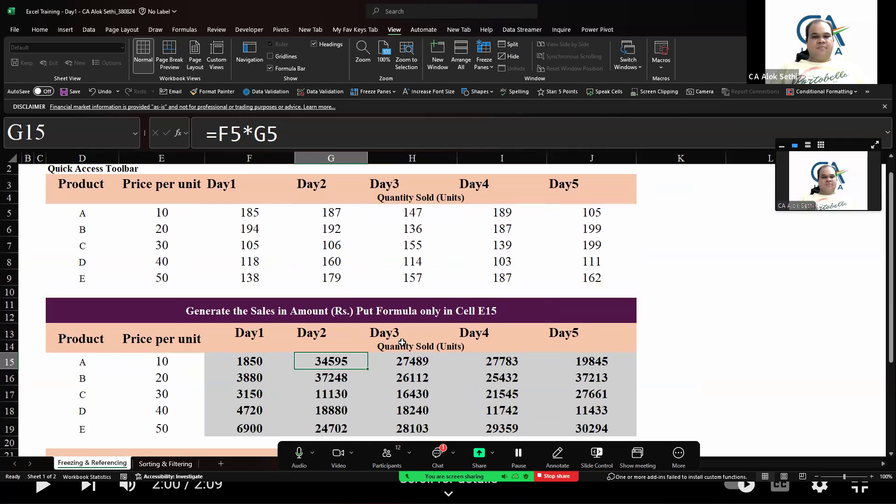
Open the meeting chat and the participants list, then close the participants list
left_click(437, 457)
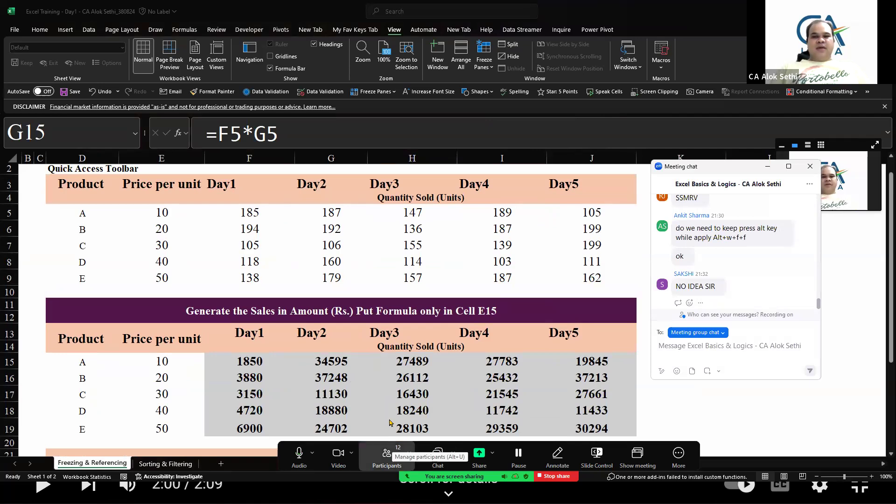
left_click(386, 455)
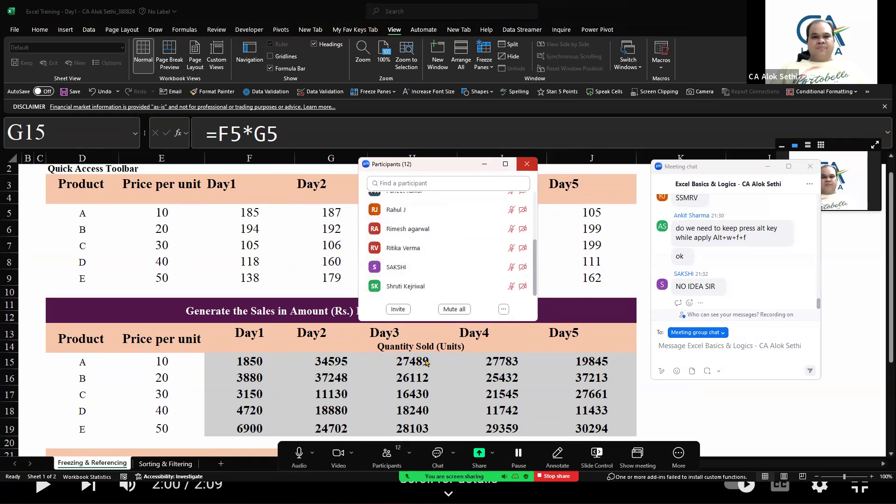
left_click(527, 164)
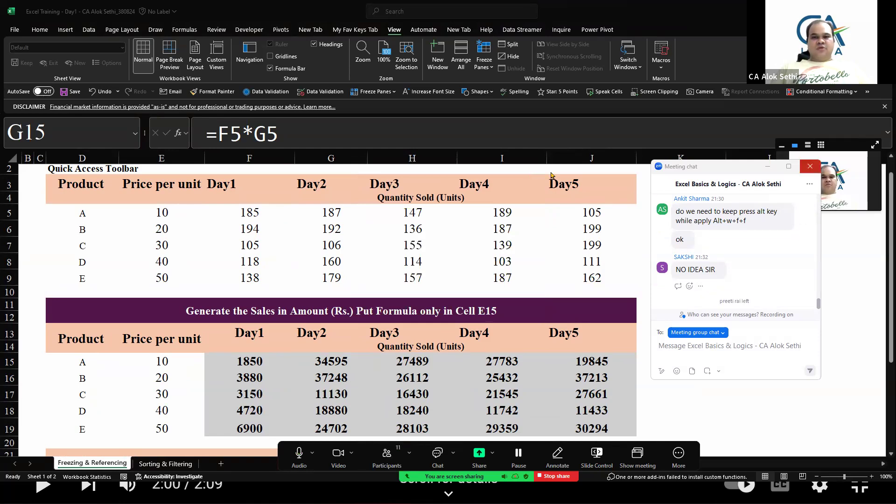
Open cell G15's formula for editing while checking the meeting chat, then leave the cell without changes
left_click(810, 166)
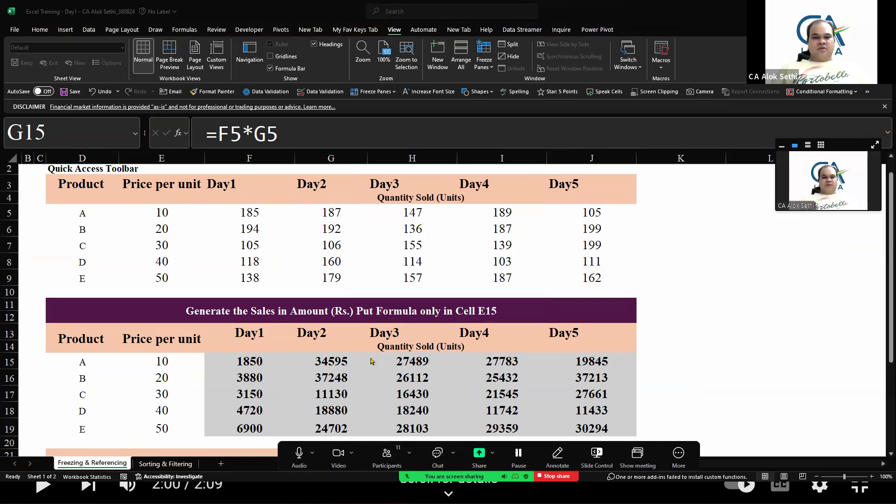
left_click(328, 367)
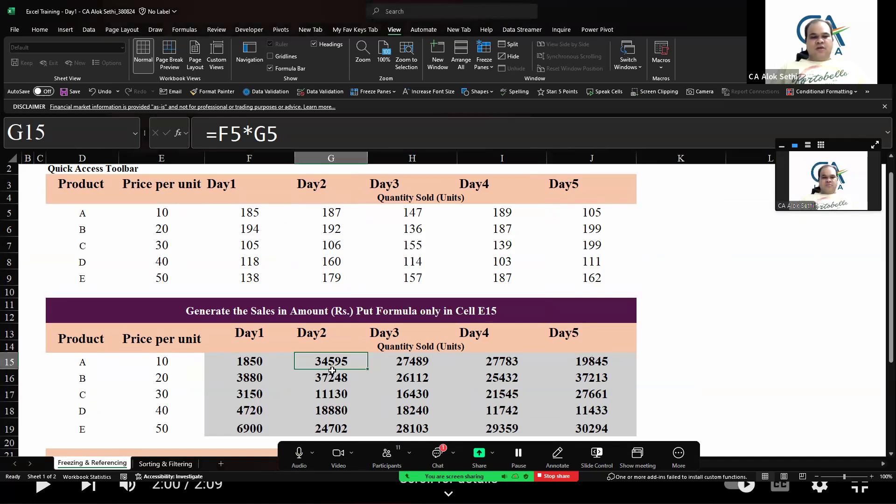
double_click(331, 370)
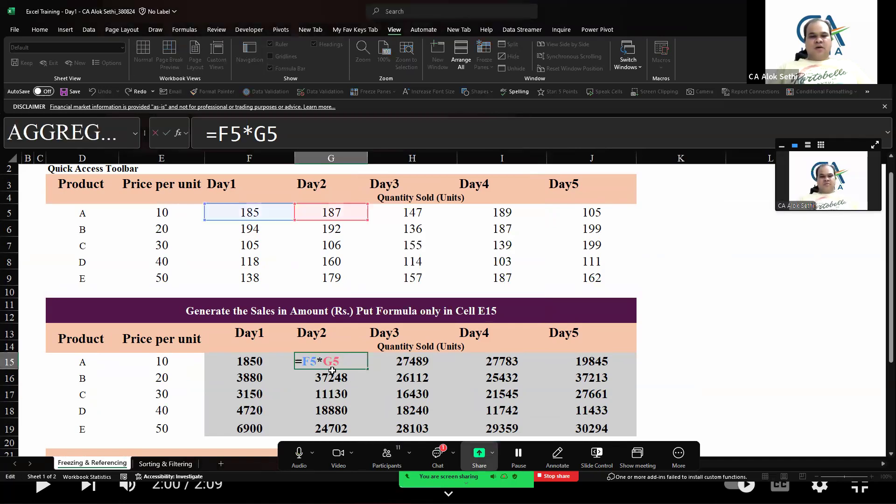
left_click(437, 456)
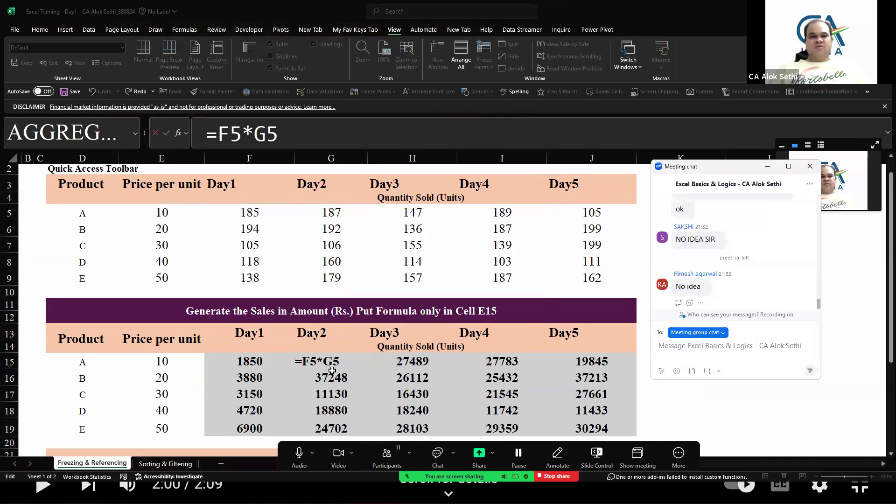
left_click(809, 166)
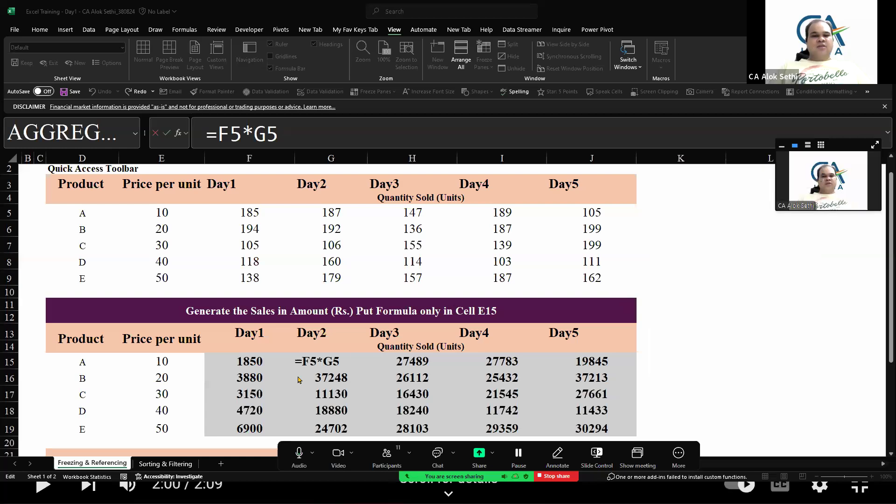
left_click(328, 362)
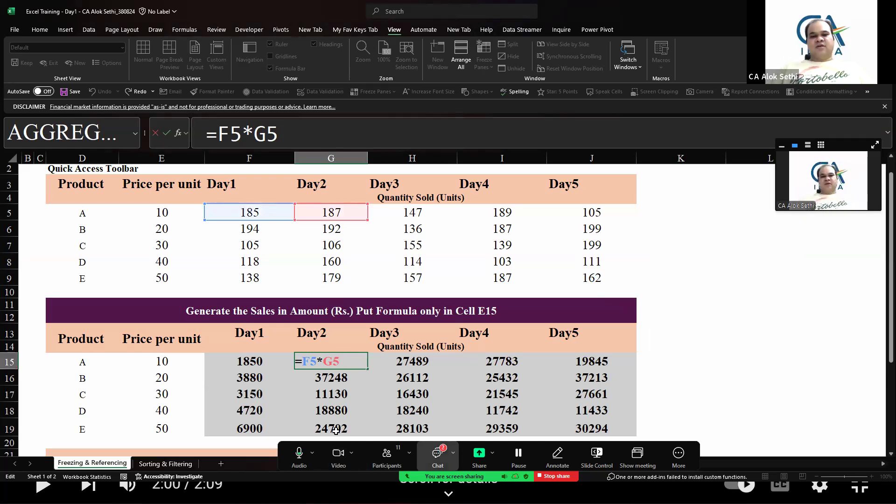
left_click(438, 453)
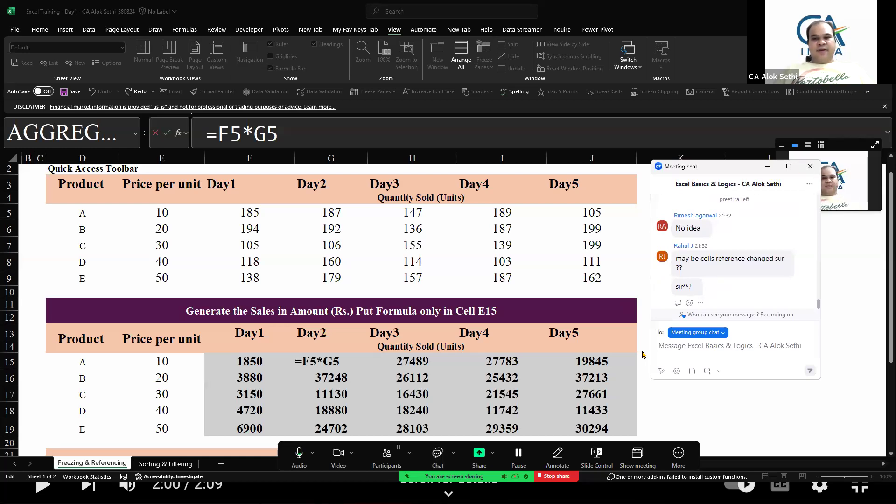
left_click(810, 166)
left_click(299, 361)
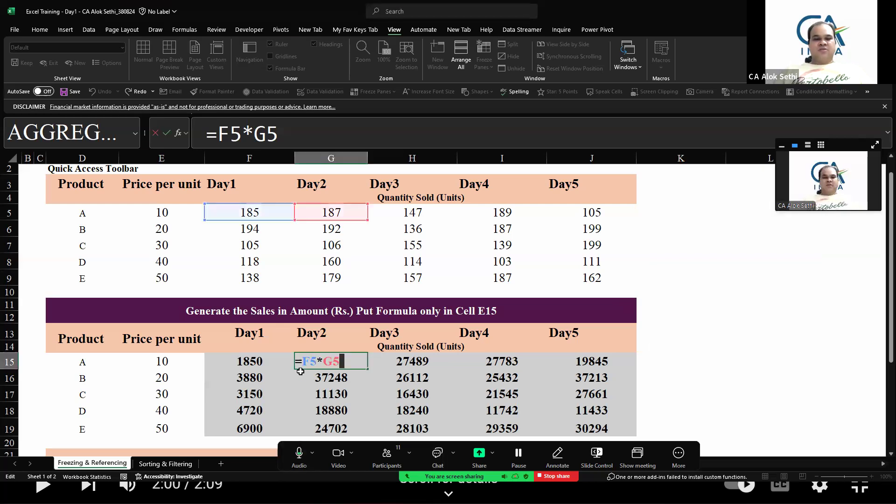
key("Escape")
Clear the sales results in cells F16 to J19
key("Left")
key("Down")
key("shift+Right")
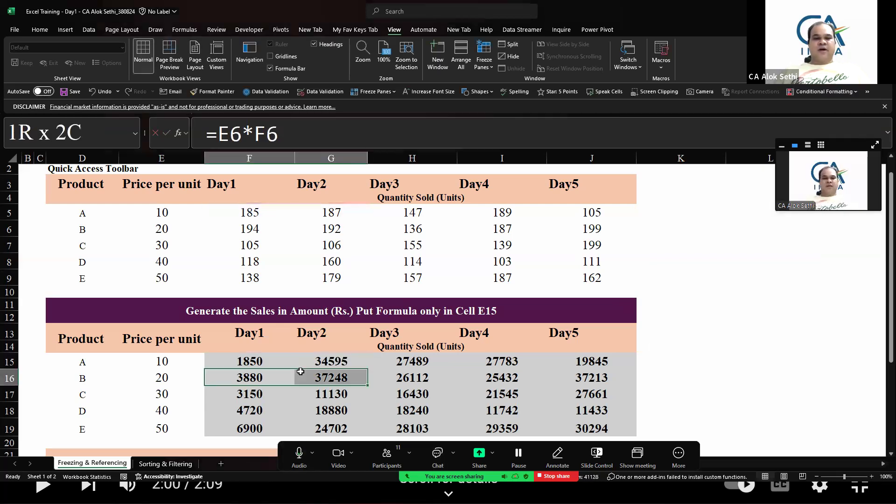
key("shift+Right")
key("shift+Right")
key("shift+Down")
key("shift+Down")
key("shift+Down")
key("shift+Right")
key("Delete")
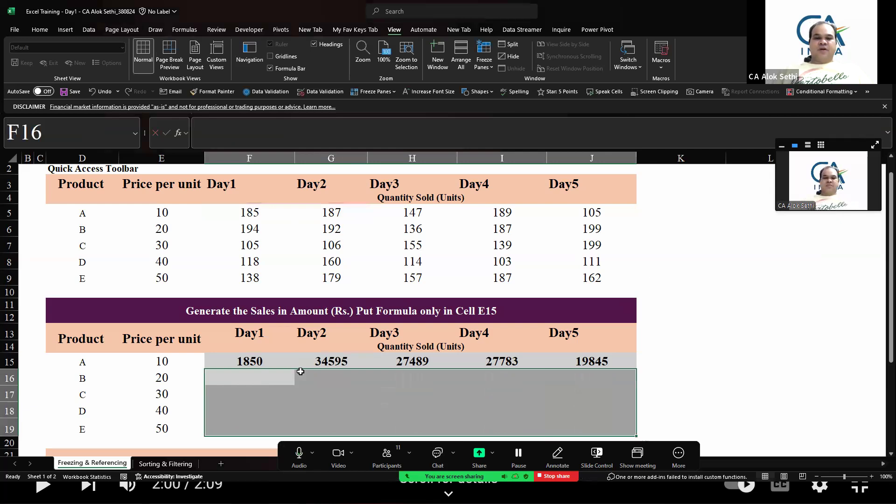
Clear the remaining sales results in cells G15 to J15
key("Up")
key("Right")
key("shift+Right")
key("shift+Right")
key("shift+Right")
key("Delete")
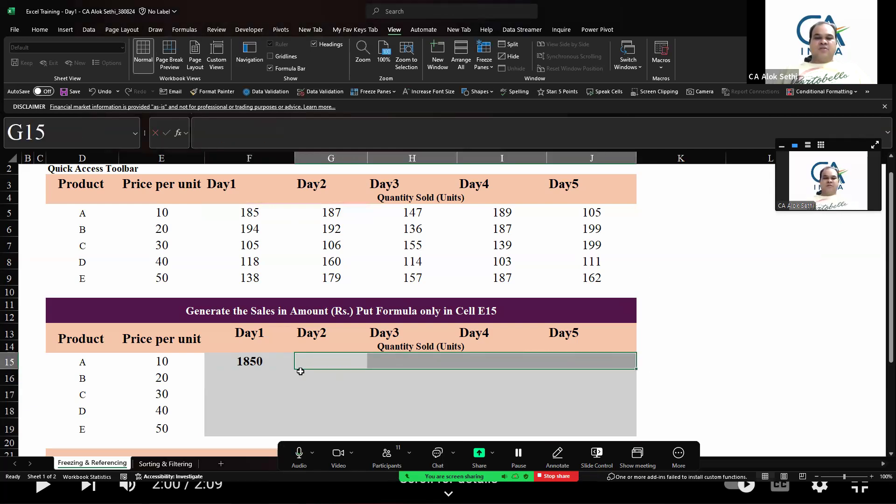
Copy the formula in F15 across the sales row to J15
scroll(300, 371, "up", 1)
key("Up")
key("Up")
key("Up")
key("Up")
key("Up")
key("Up")
key("Up")
key("Up")
key("Up")
key("Up")
key("Up")
key("Up")
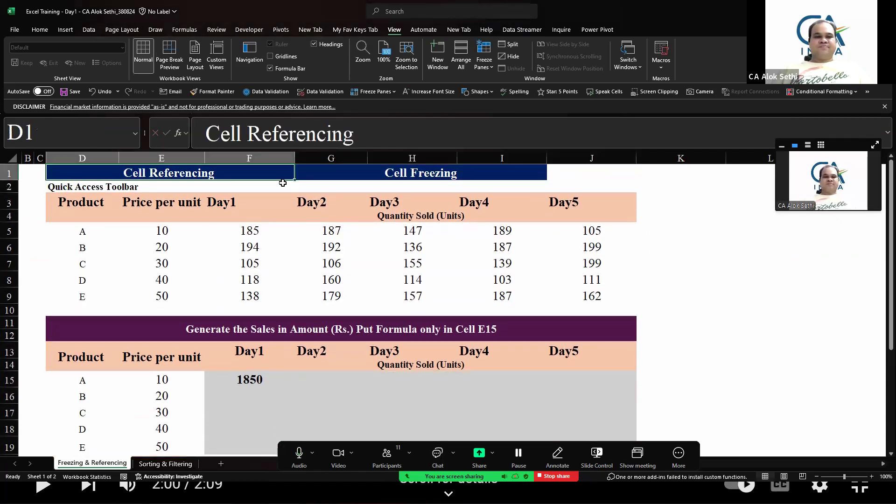
key("Right")
left_click(293, 382)
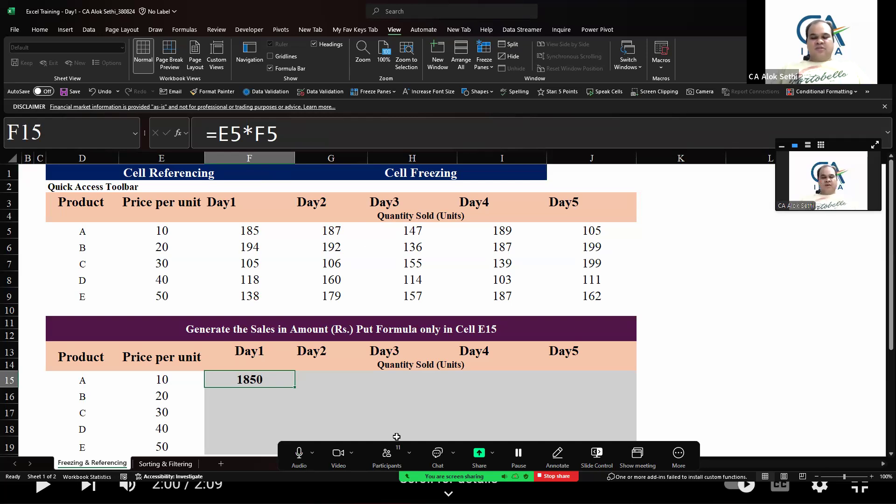
left_click(331, 396)
left_click_drag(250, 380, 592, 446)
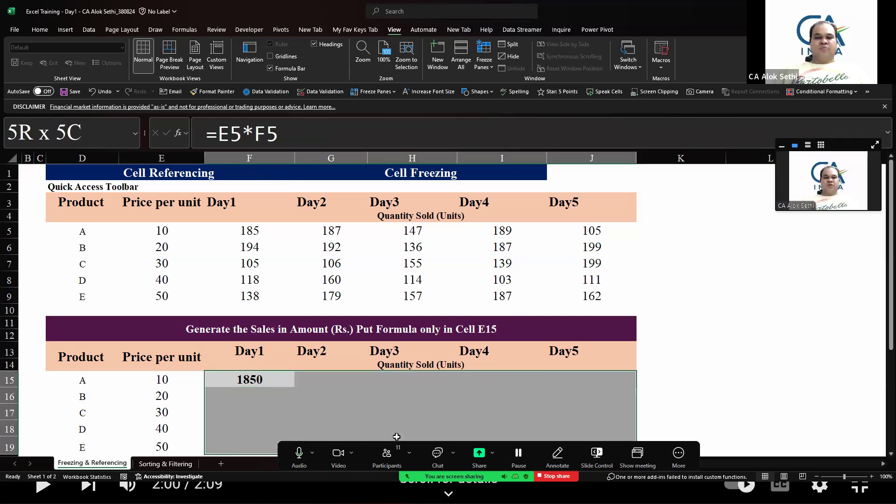
left_click(250, 365)
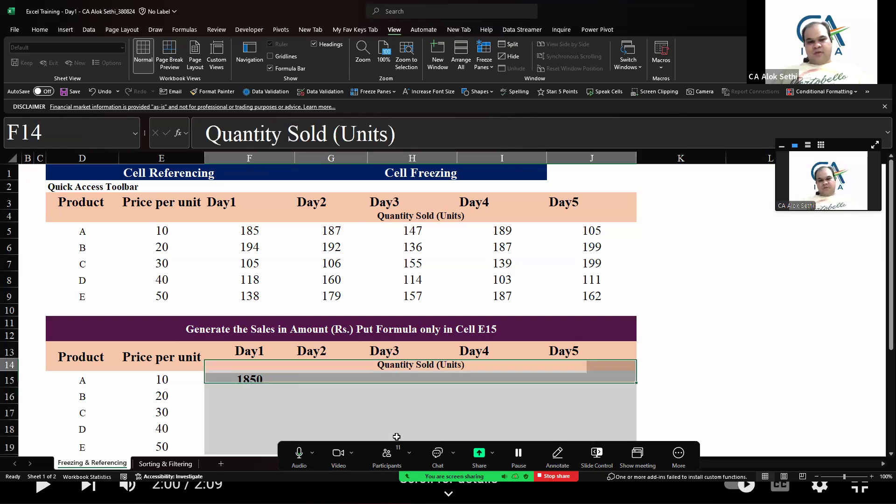
left_click_drag(249, 379, 591, 379)
Move along the filled row 15 cells and open F15's formula for editing
key("Right")
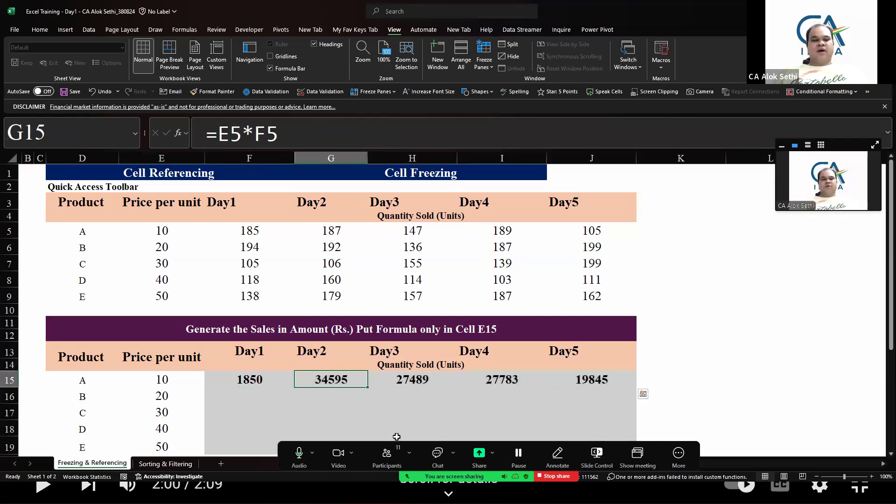
key("Left")
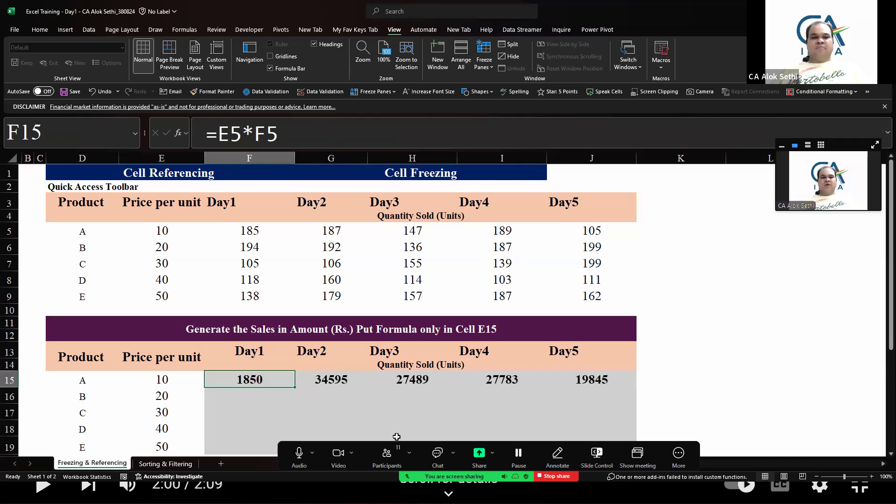
key("Right")
key("Right")
key("Right")
key("Right")
key("Left")
key("Left")
key("Left")
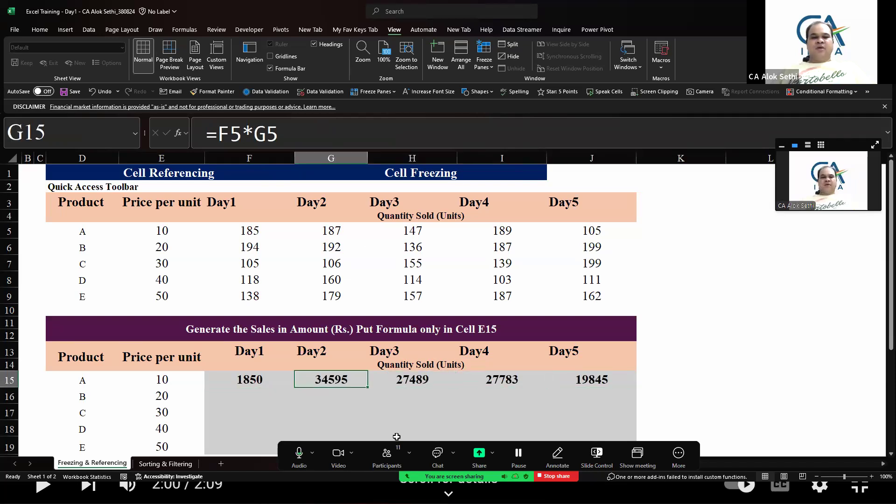
key("Left")
key("F2")
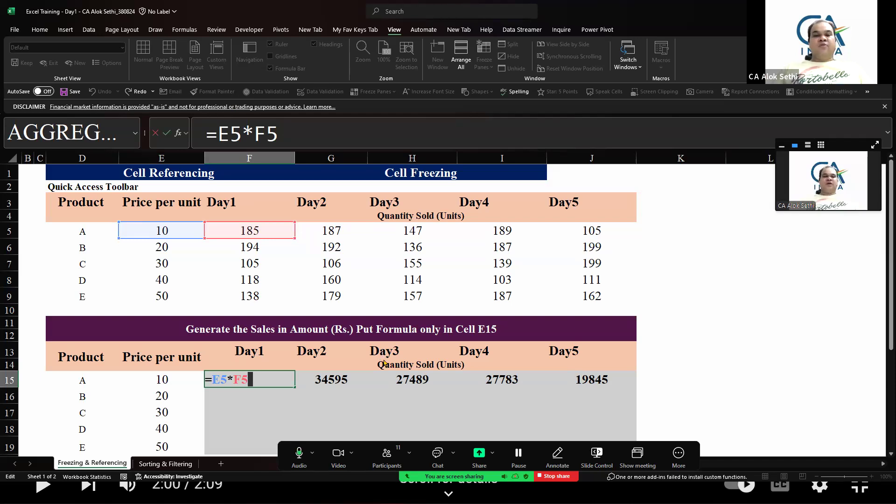
Open the meeting participants list, scroll through it, and close it
key("alt+u")
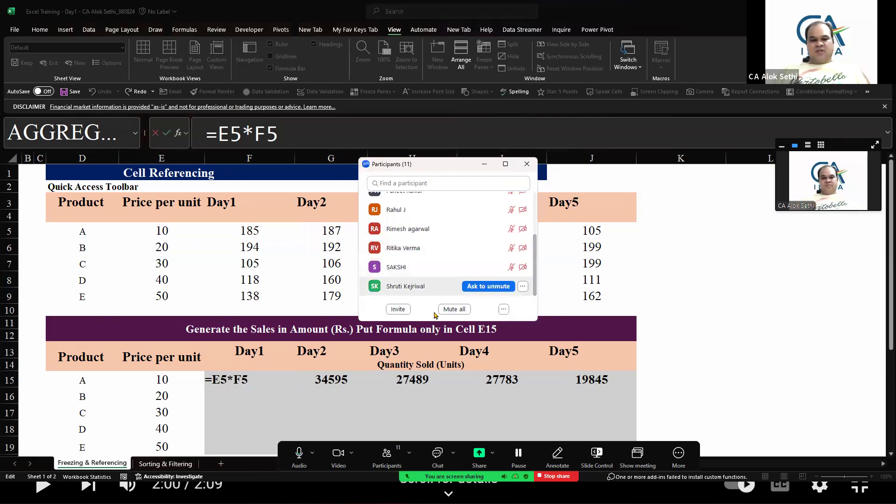
key("Down")
key("Down")
key("Down")
key("Down")
key("Down")
key("Down")
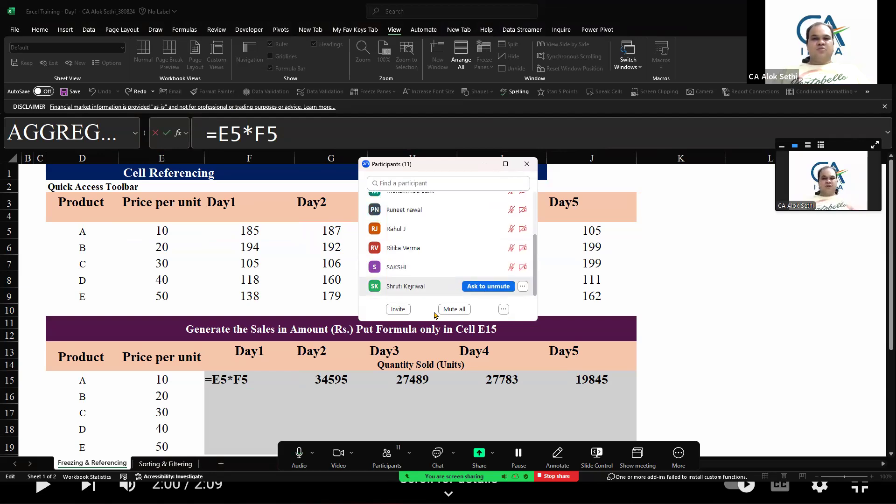
key("Up")
key("Up")
key("Up")
key("Up")
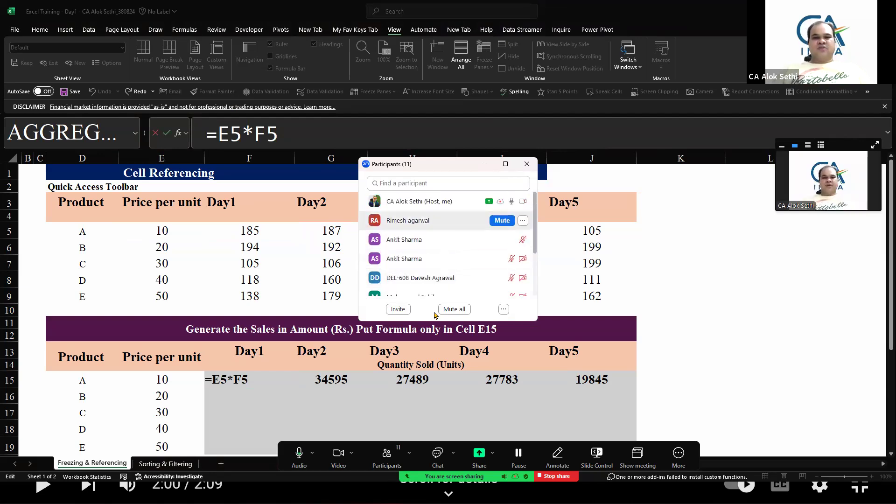
key("shift+Tab")
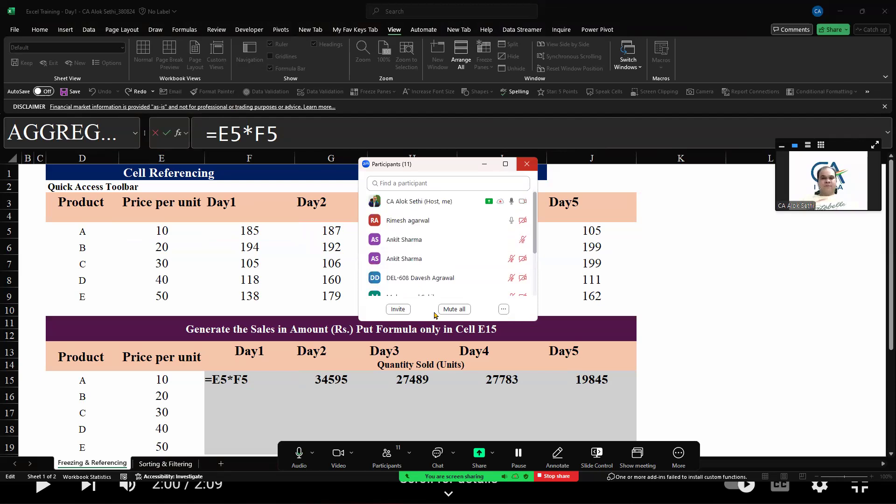
left_click(527, 164)
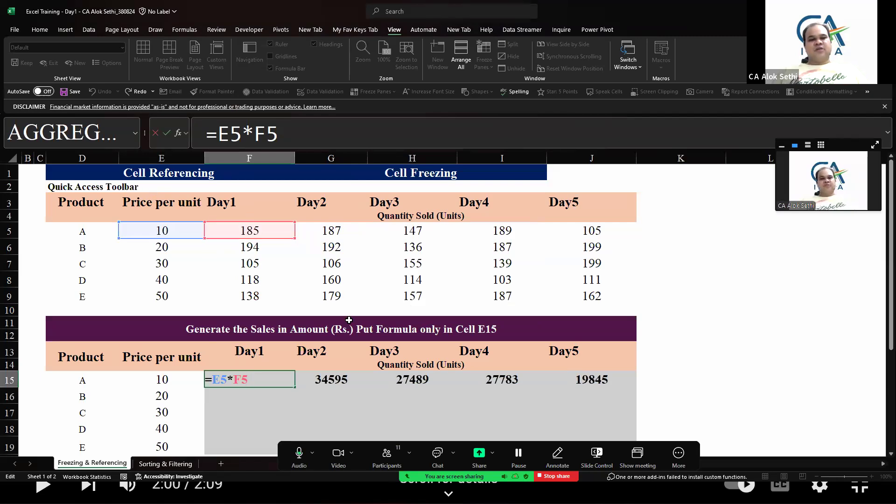
Compare the formulas in F15 and G15 by opening each one in turn
key("Tab")
key("F2")
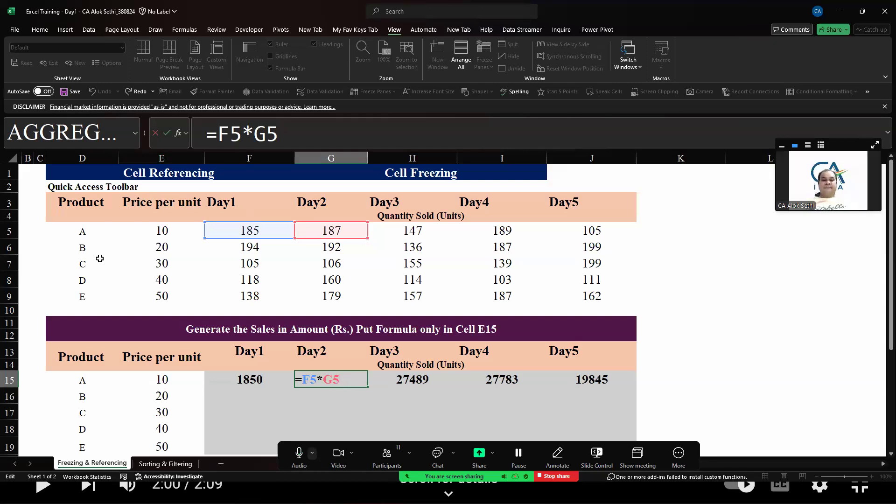
key("ctrl+Return")
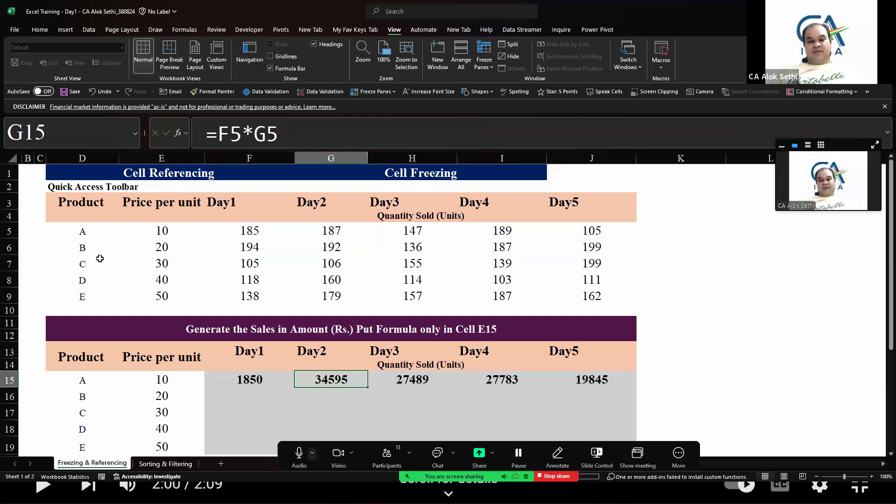
key("Left")
key("F2")
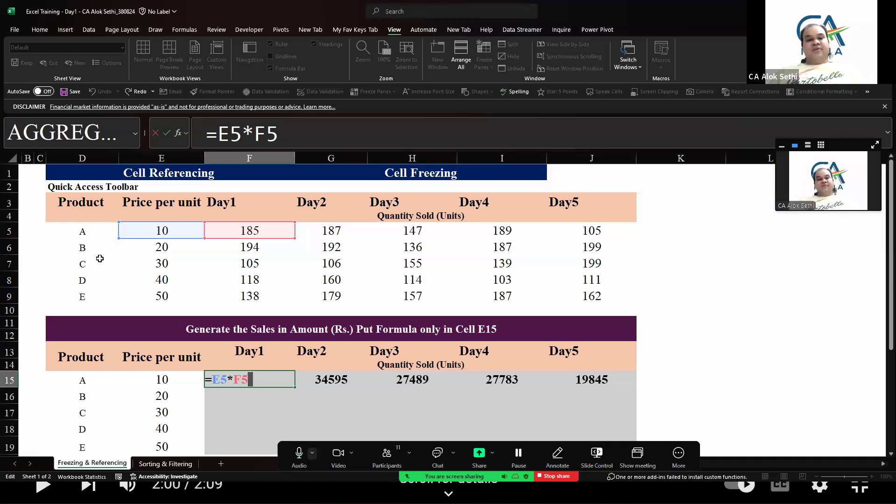
key("Tab")
key("F2")
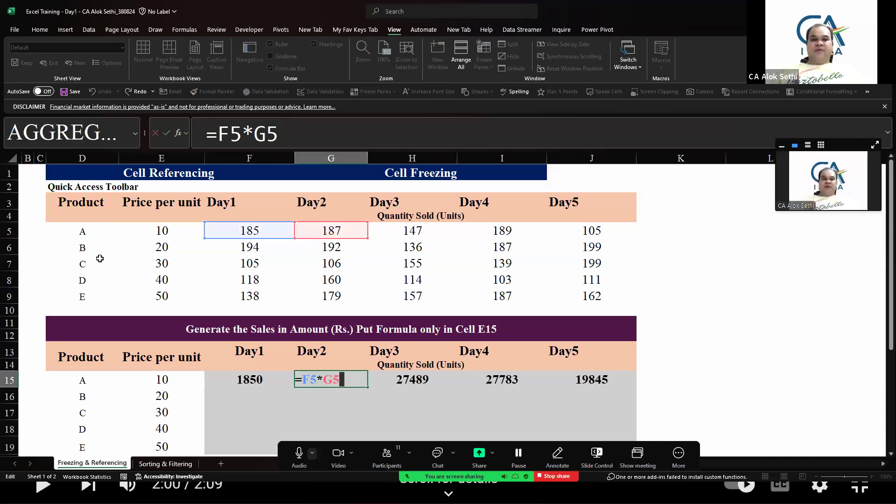
key("ctrl+Return")
key("Left")
key("F2")
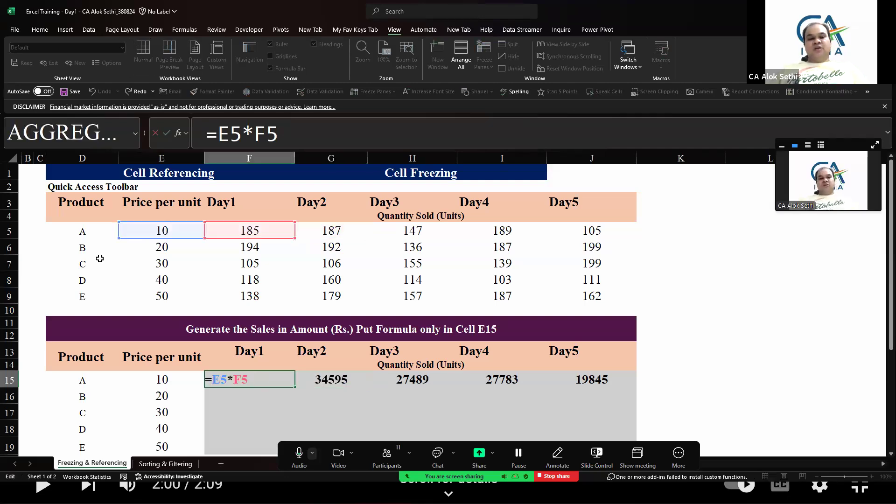
key("Tab")
key("F2")
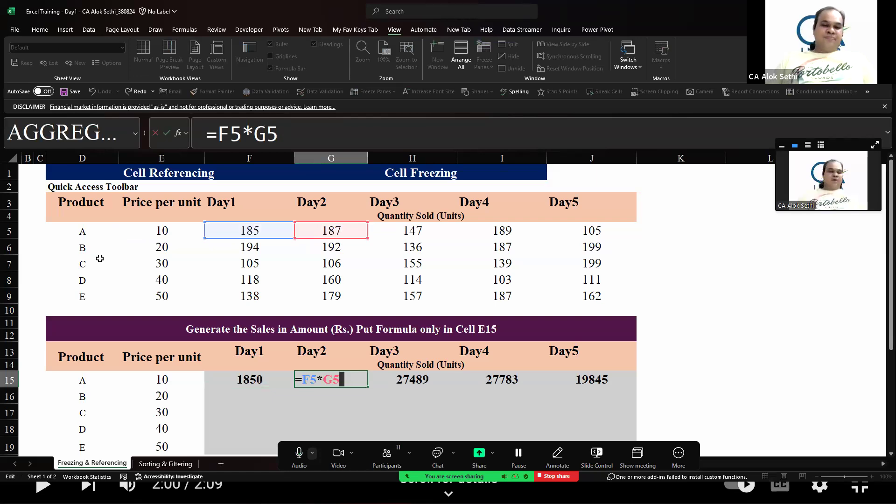
key("ctrl+Return")
Open each formula from G15 to J15 in turn for inspection
key("Left")
key("Right")
key("F2")
key("Escape")
key("Right")
key("F2")
key("Escape")
key("Right")
key("F2")
key("Escape")
key("Right")
key("F2")
key("Escape")
Step through the row 15 formulas again from F15 to J15, opening each one
key("Left")
key("Left")
key("Left")
key("Left")
key("Left")
key("Right")
key("F2")
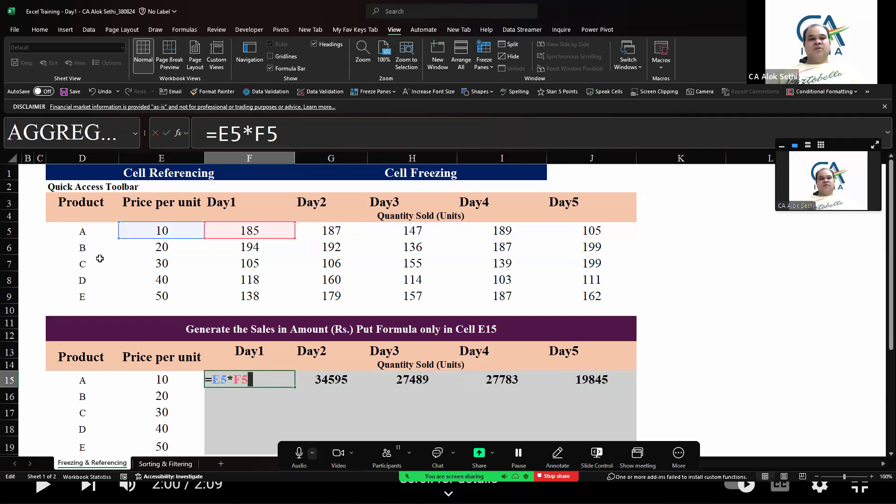
key("Escape")
key("Right")
key("F2")
key("Escape")
key("Right")
key("F2")
key("Escape")
key("Right")
key("F2")
key("Escape")
key("Right")
key("F2")
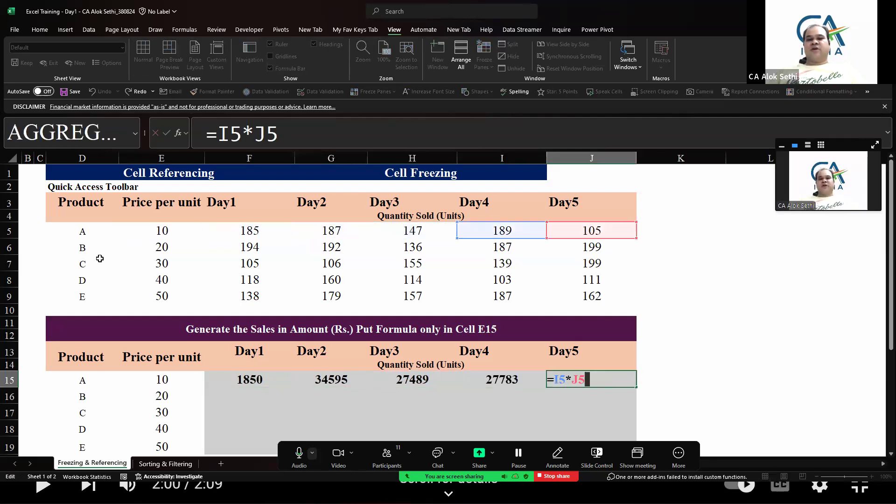
key("Escape")
Return to F15 and open its formula for editing, leaving it unchanged
key("Left")
key("Left")
key("Left")
key("Left")
key("F2")
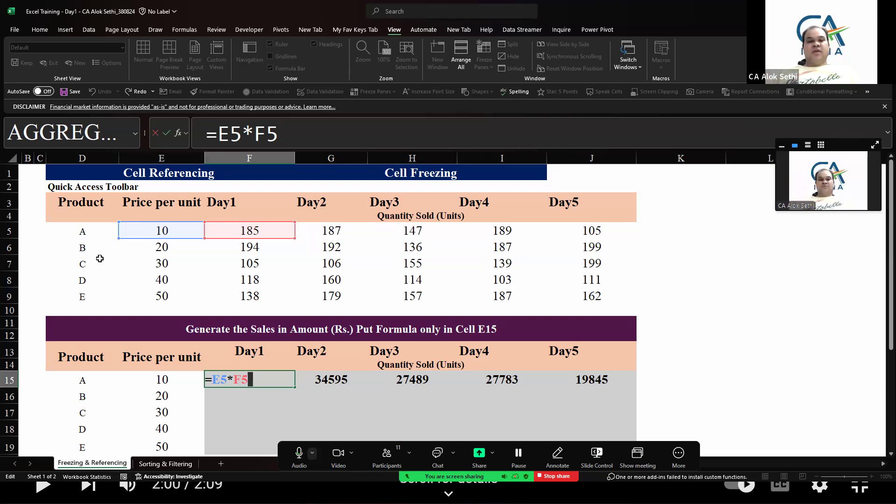
key("ctrl+Return")
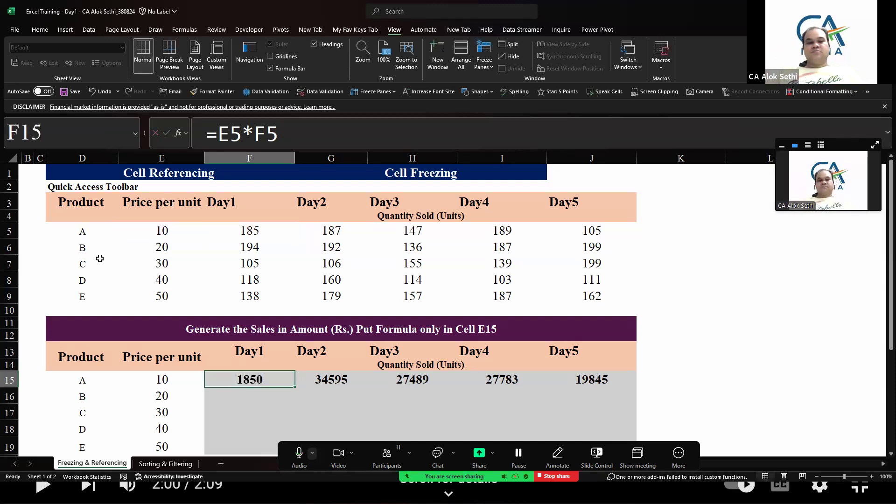
Clear the copied formulas from G15 through J15
key("Right")
key("shift+Right")
key("shift+Right")
key("shift+Right")
key("shift+Right")
key("shift+Left")
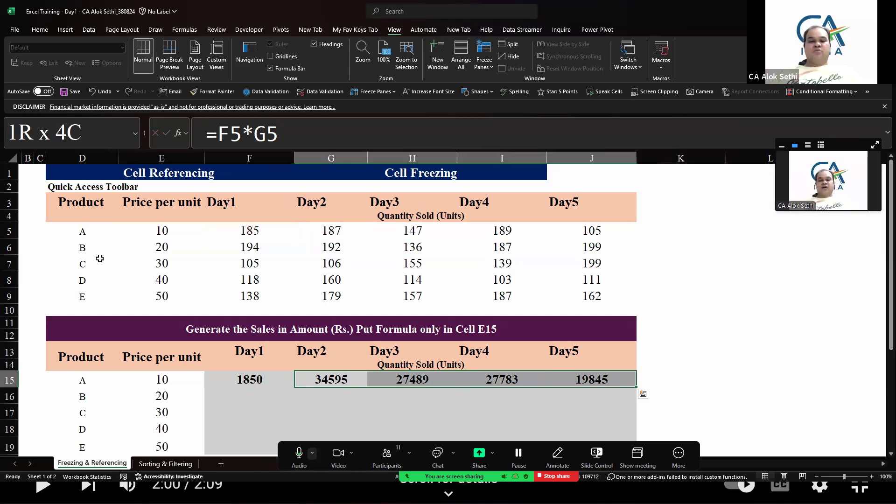
key("Delete")
Admit the participant waiting to join the meeting
key("Left")
key("F2")
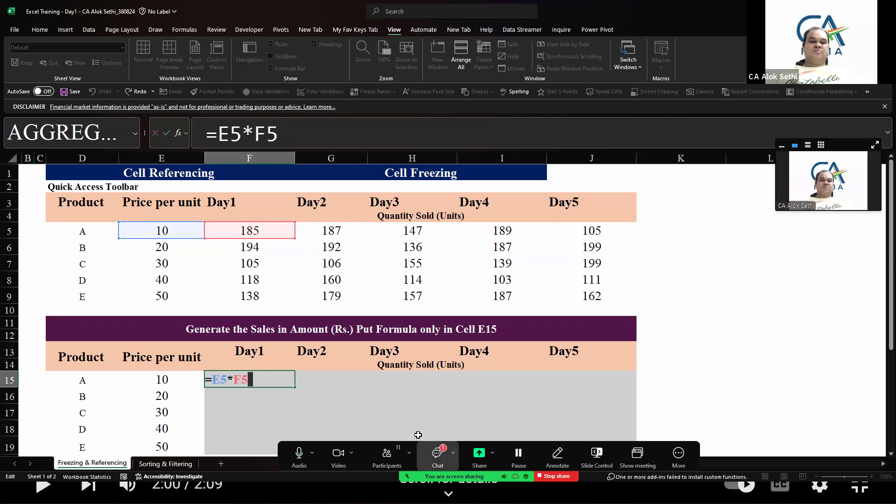
left_click(438, 455)
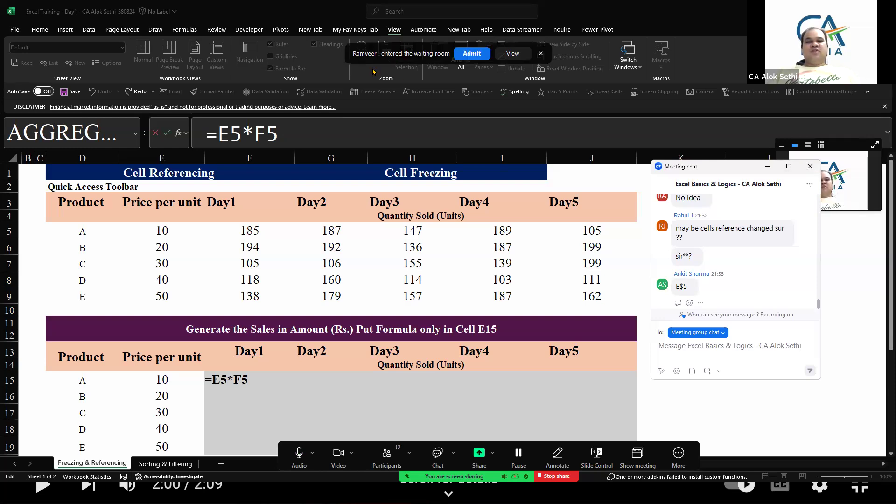
left_click(472, 56)
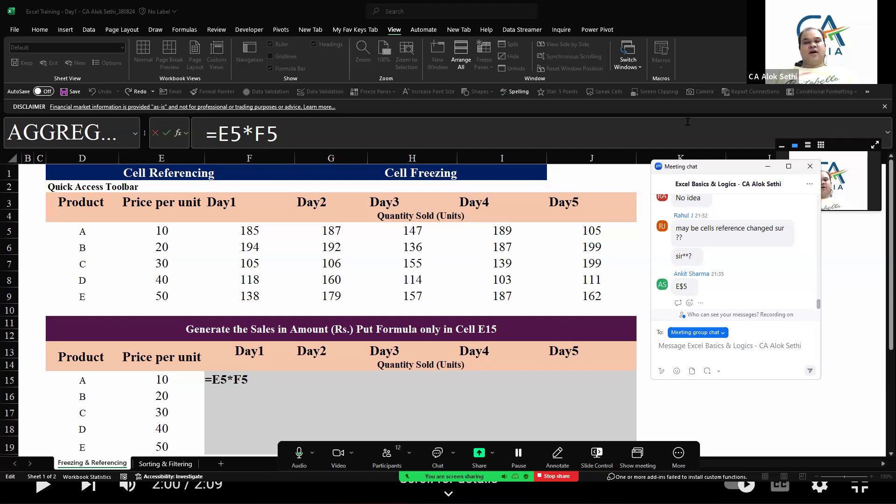
left_click(810, 166)
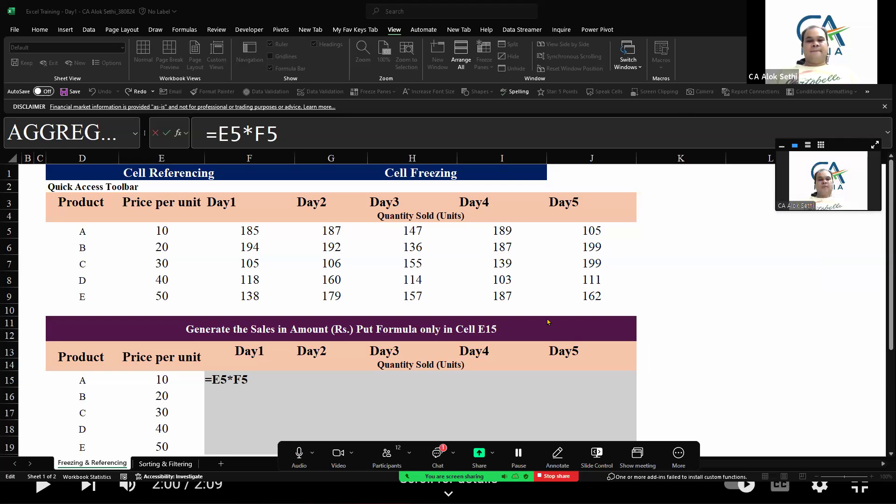
Copy F15's price-times-quantity formula into G15
key("alt+h")
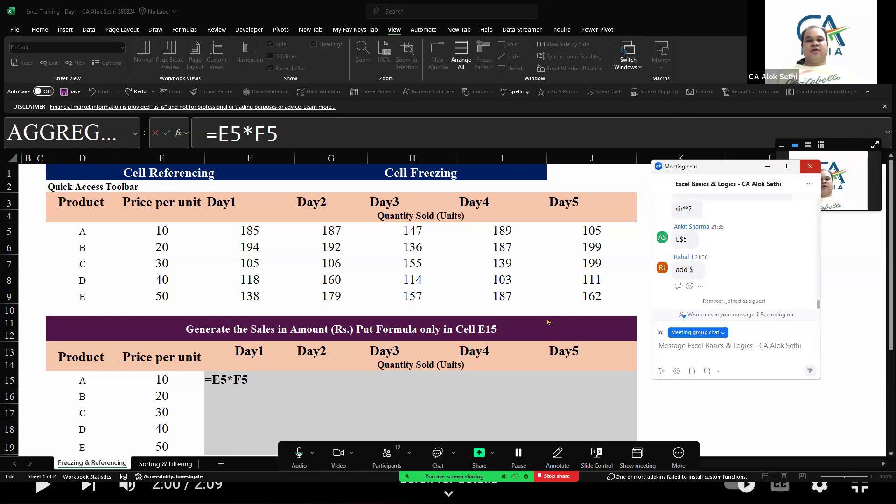
left_click(220, 381)
key("Return")
key("Up")
key("ctrl+c")
key("Right")
key("ctrl+v")
Compare the formulas in G15 and F15 by opening each one in turn
key("F2")
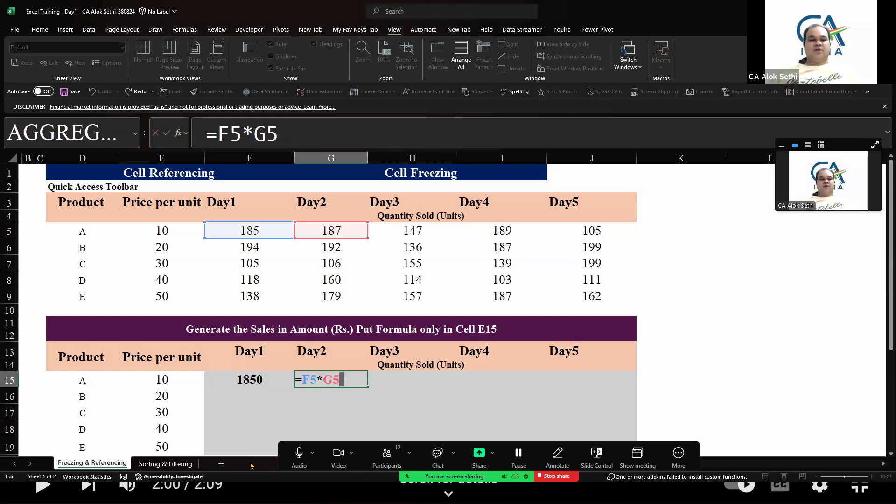
key("Escape")
key("Left")
key("F2")
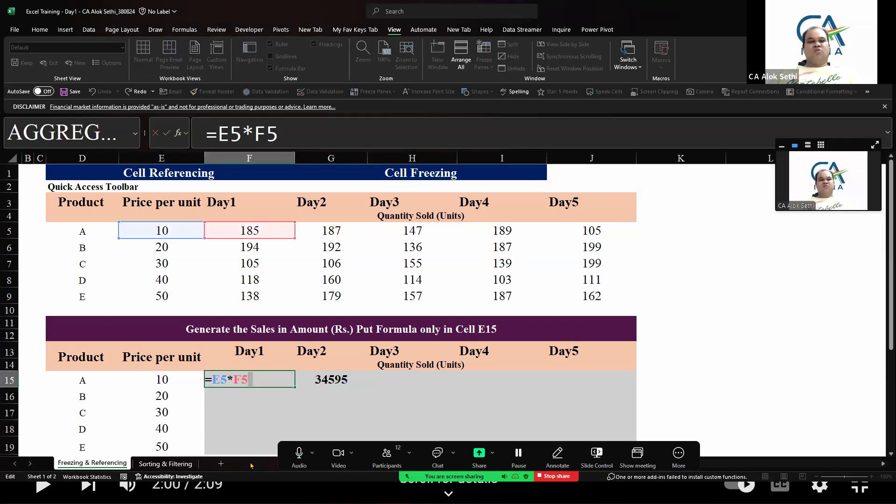
key("Escape")
key("Right")
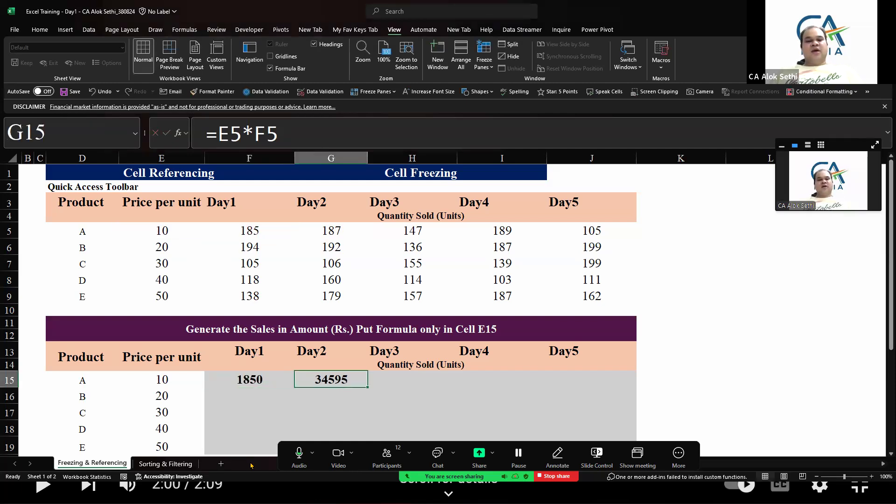
key("F2")
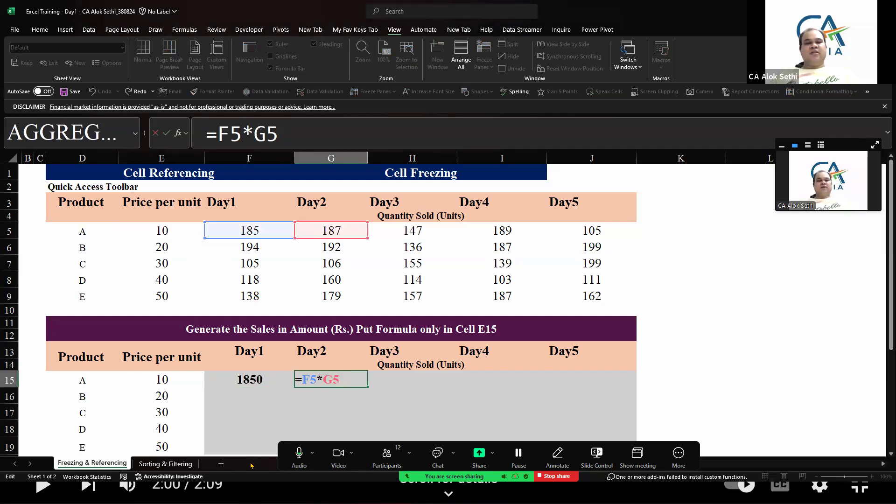
Lock the price column in F15's formula so it reads =$E5*F5
key("Escape")
key("Left")
key("F2")
key("Left")
key("Left")
key("Left")
key("Left")
key("Left")
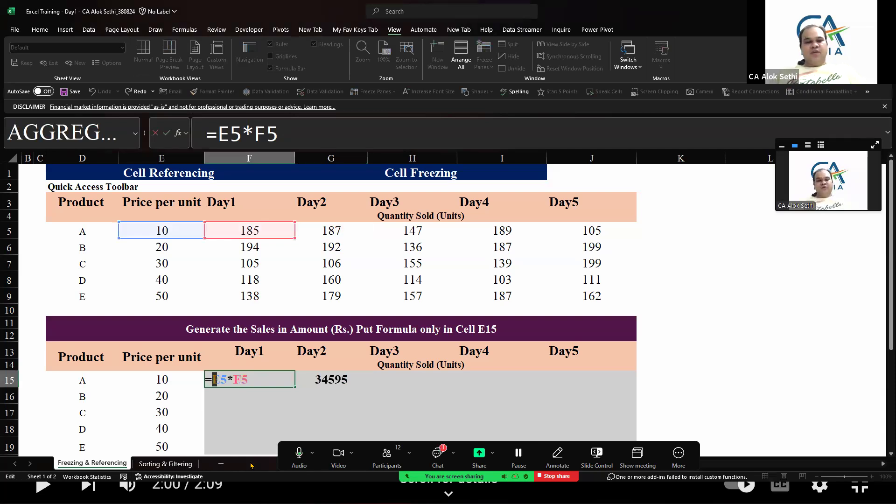
type("$")
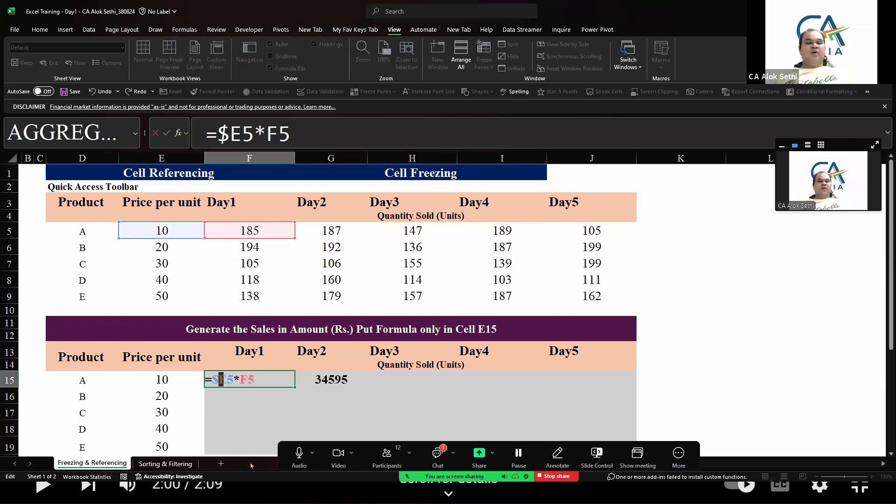
key("Return")
Clear G15 and fill F15's updated formula one cell to the right into G15
key("Up")
key("Right")
key("Delete")
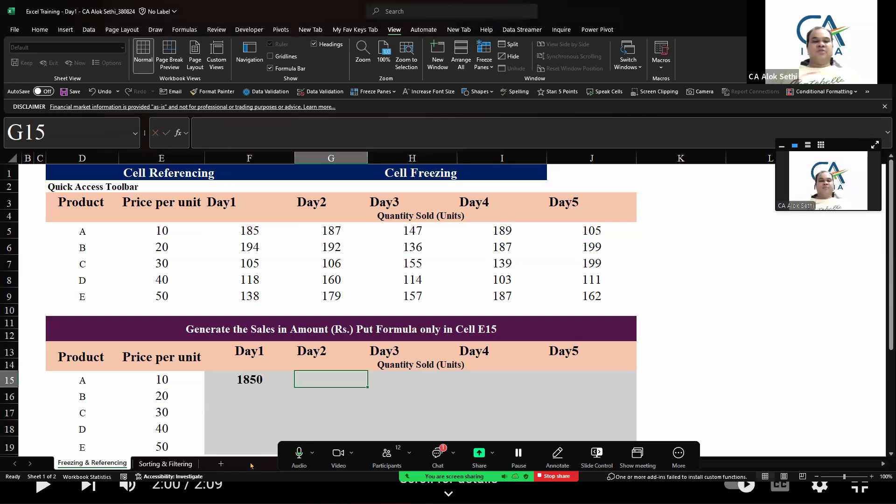
key("Left")
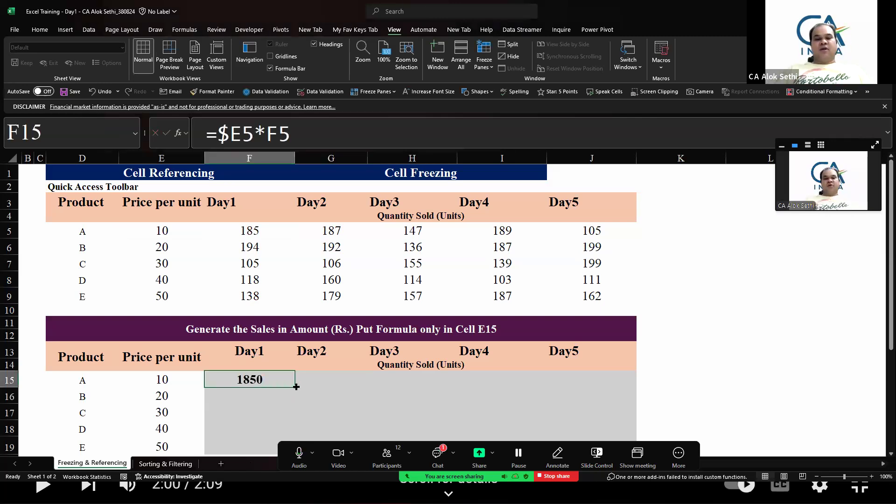
left_click_drag(294, 386, 341, 386)
left_click(330, 409)
key("Up")
key("Up")
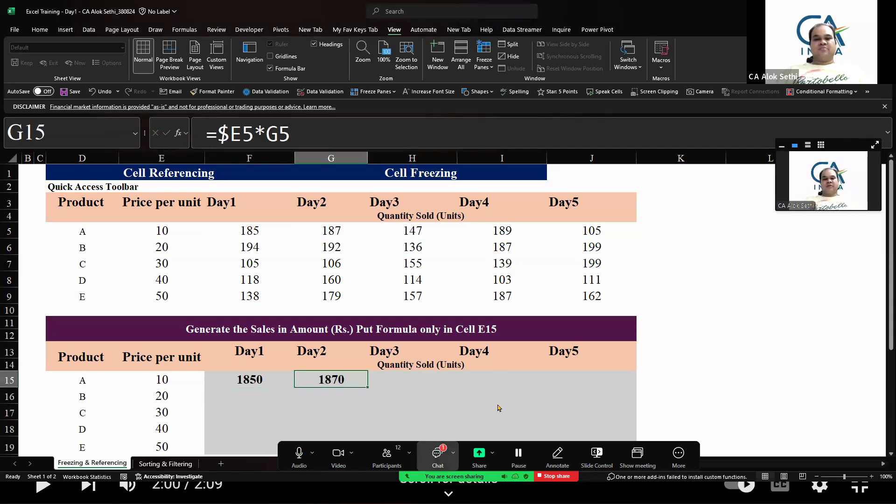
Reopen F15's formula to inspect the locked price reference
key("alt+h")
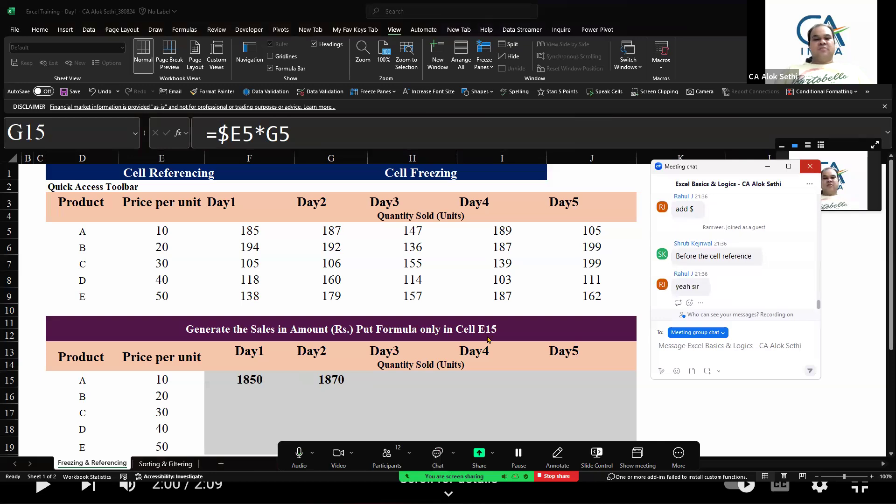
key("alt+h")
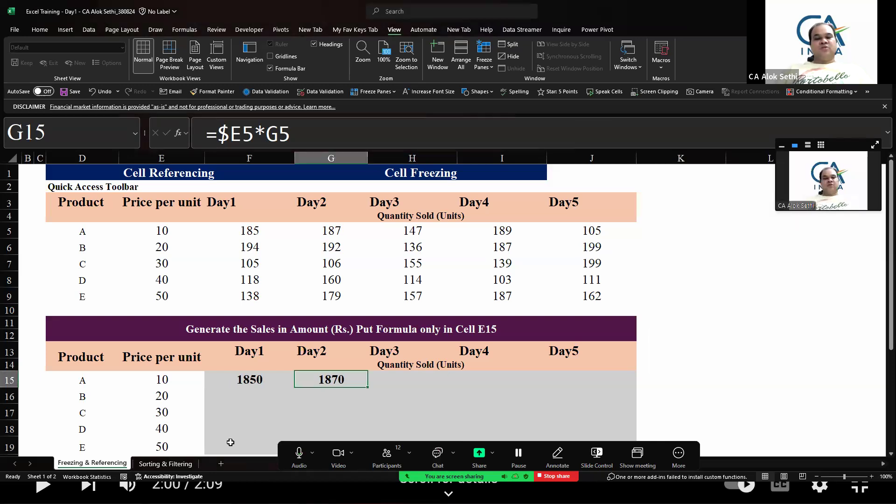
key("Left")
key("F2")
key("Left")
key("Left")
key("Left")
key("Left")
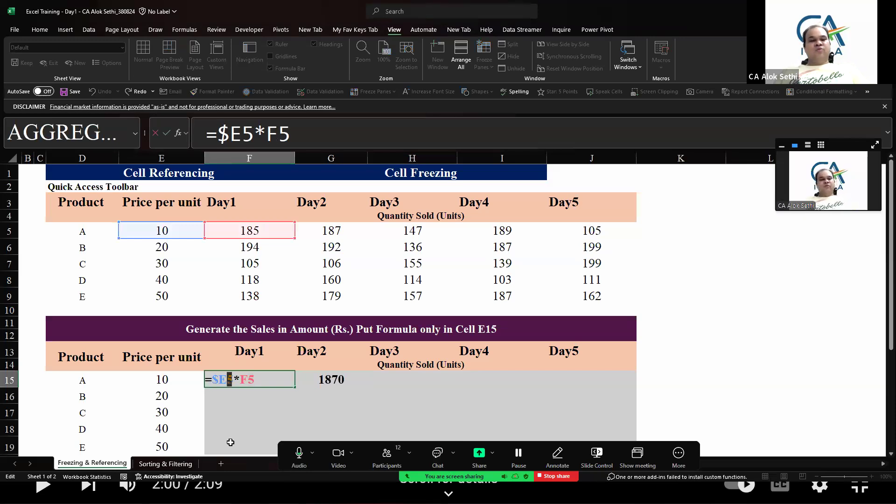
key("Escape")
key("Right")
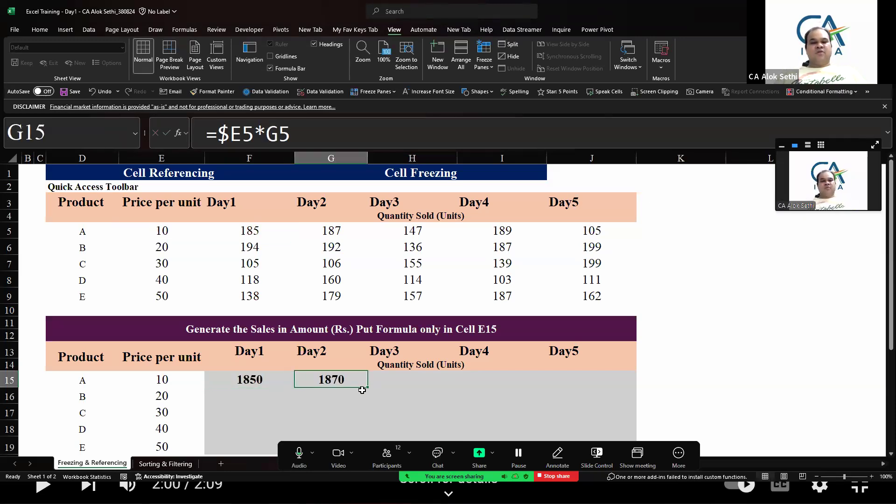
Fill F15's formula across row 15 through J15
left_click(224, 382)
right_click(225, 381)
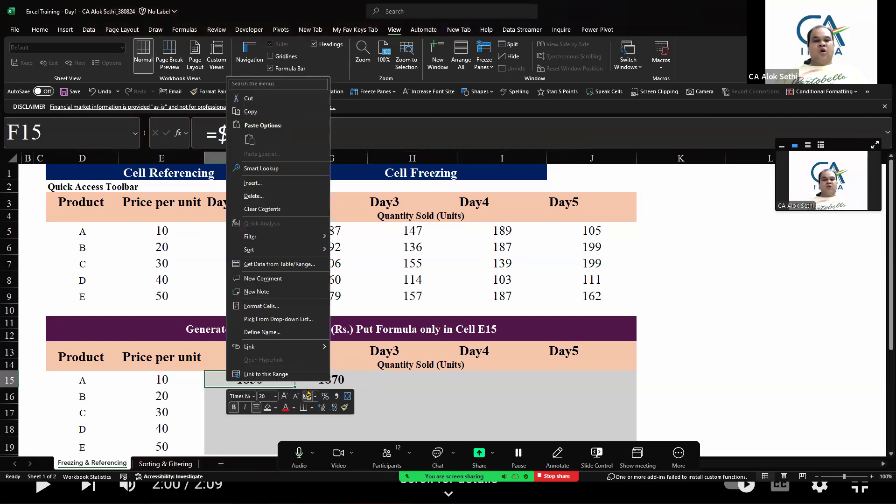
key("Escape")
left_click_drag(294, 387, 610, 379)
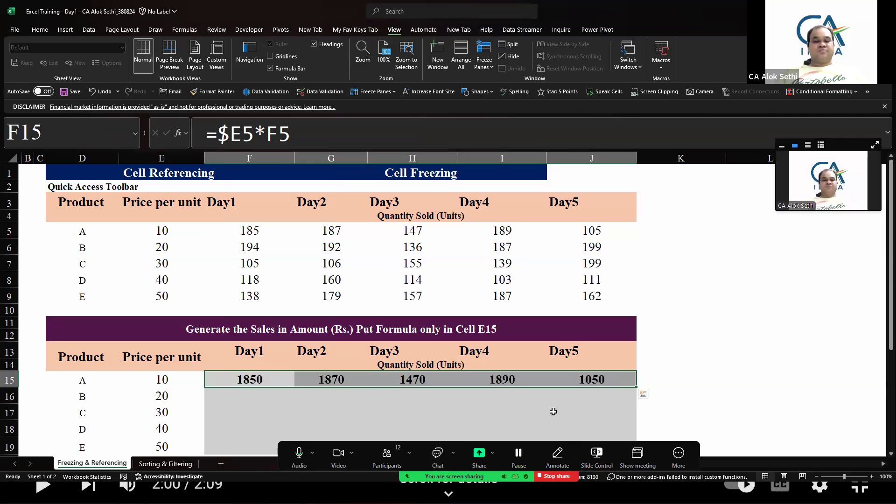
Open each formula from G15 to J15 to check its references
key("Right")
key("F2")
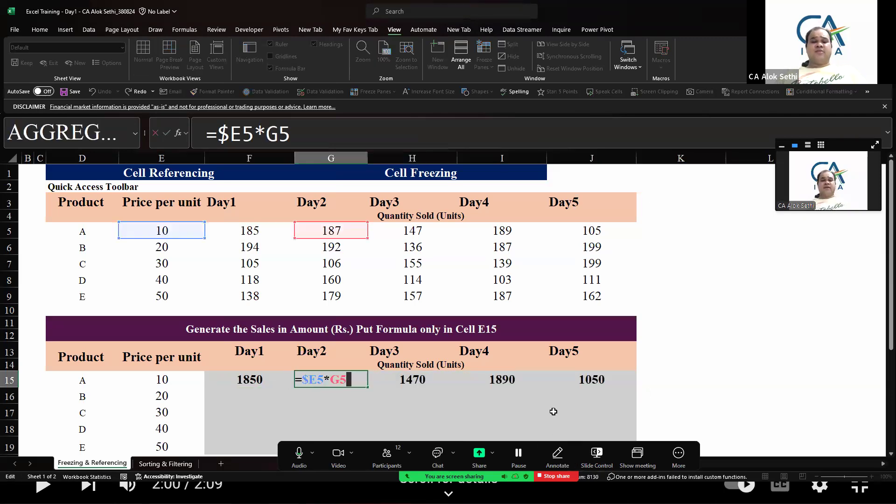
key("Escape")
key("Right")
key("F2")
key("Escape")
key("Right")
key("F2")
key("Escape")
key("Right")
key("F2")
key("Escape")
Step through the row 15 formulas from F15 to J15 again, opening each one
key("Left")
key("Left")
Review the formulas between G15 and J15 once more, then return to F15
key("Left")
key("Left")
key("F2")
key("Escape")
key("Right")
key("F2")
key("Escape")
key("Right")
key("F2")
key("Escape")
key("Right")
key("F2")
key("Escape")
key("Right")
key("F2")
key("Escape")
key("Left")
key("Left")
key("Left")
key("Left")
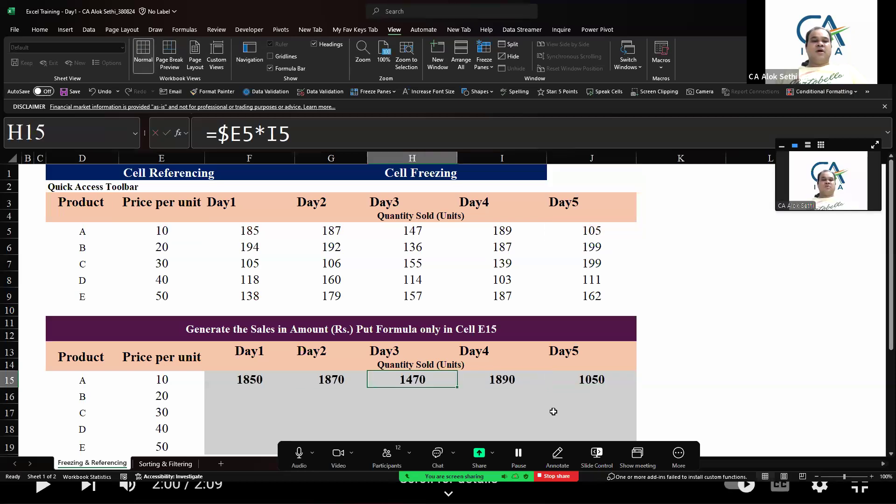
key("F2")
key("Escape")
key("Right")
key("F2")
key("Escape")
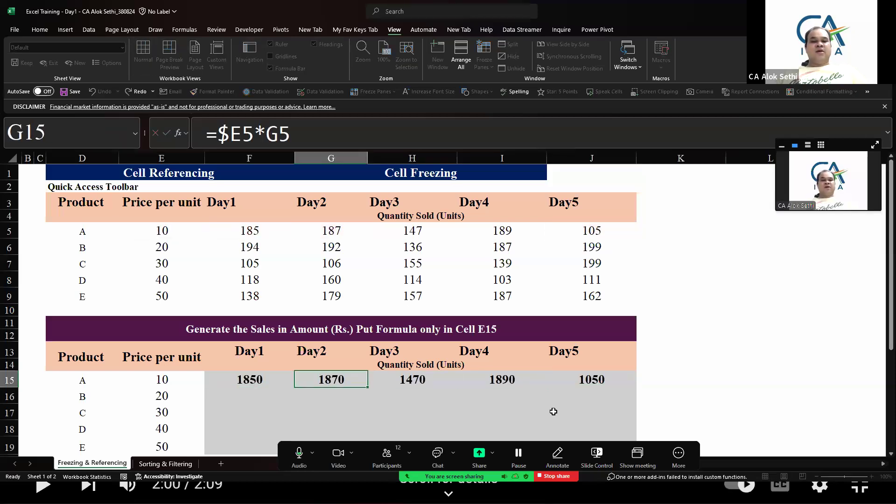
key("Right")
key("F2")
key("Escape")
key("Right")
key("F2")
key("Escape")
key("Right")
key("F2")
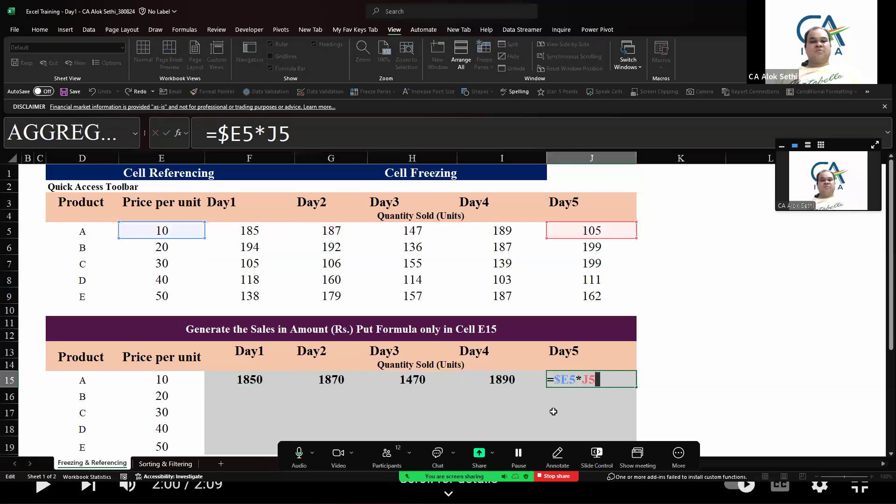
key("Escape")
key("Left")
key("Left")
key("Left")
key("Left")
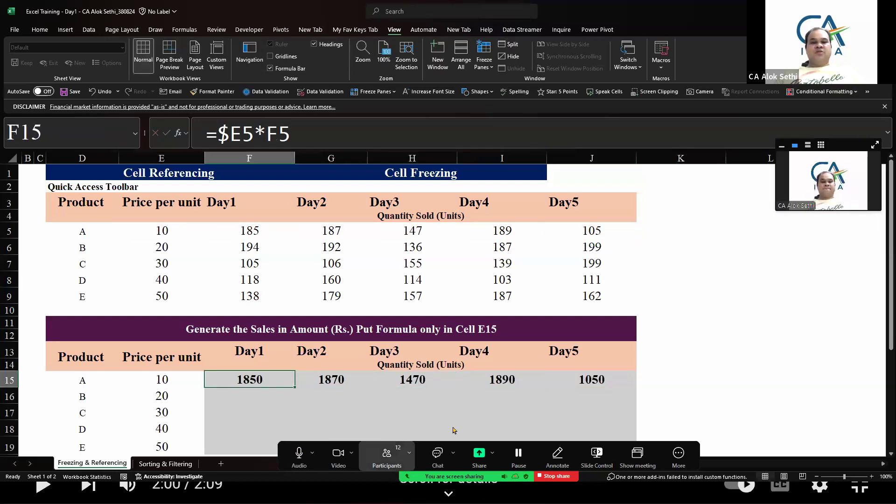
left_click(386, 456)
scroll(449, 279, "down", 3)
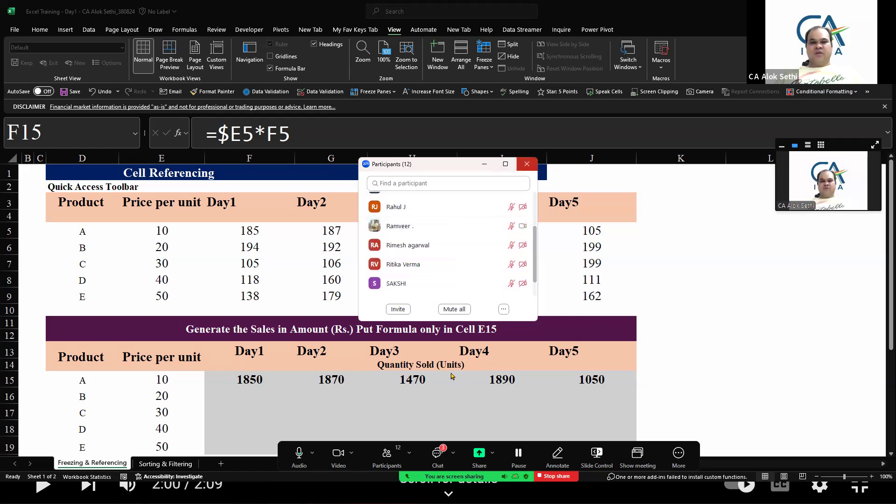
left_click(526, 163)
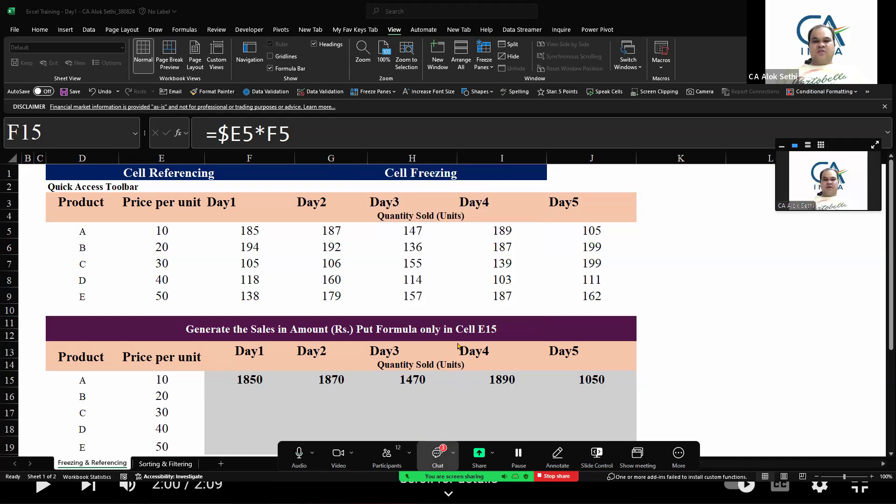
left_click(437, 454)
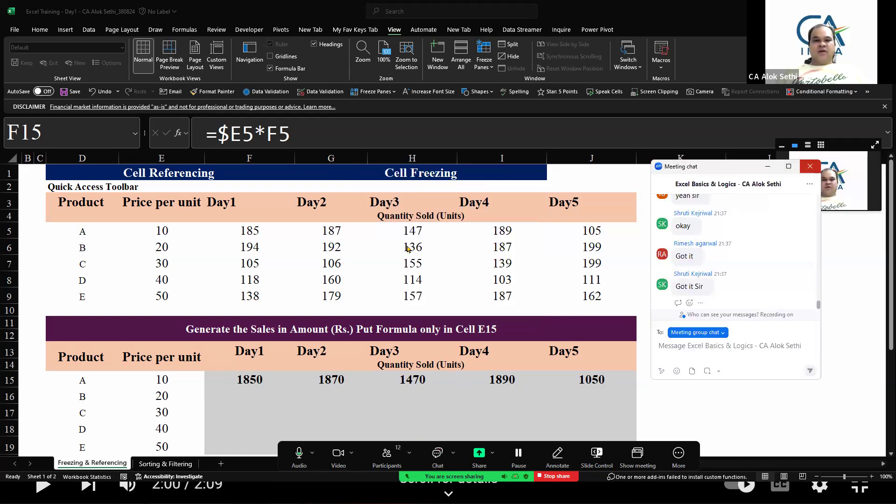
left_click(810, 167)
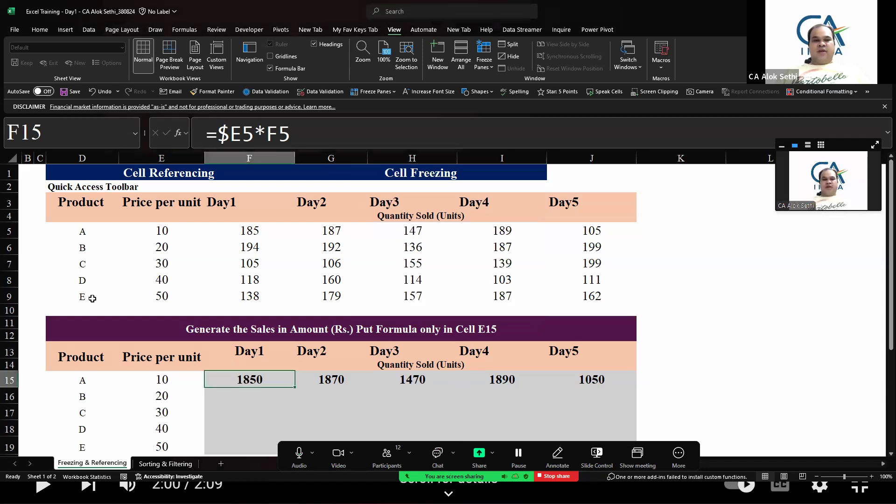
Highlight the price column E5:E9 and the quantity grid F5:J9 to show the referenced ranges
left_click_drag(164, 217, 163, 297)
left_click_drag(246, 230, 614, 293)
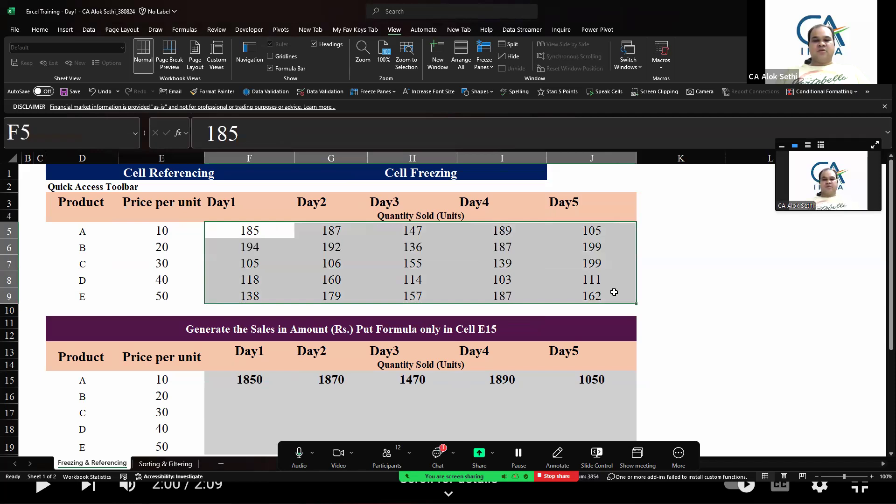
left_click(483, 402)
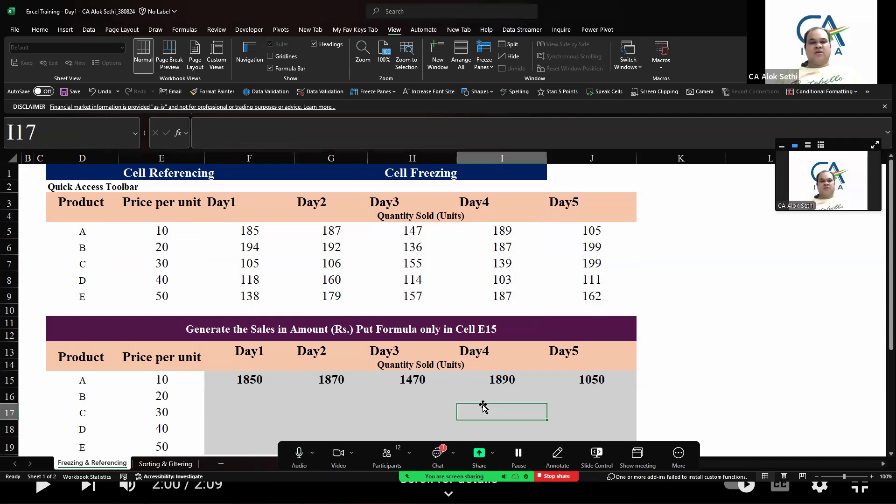
Open F15's formula again for display
left_click(250, 379)
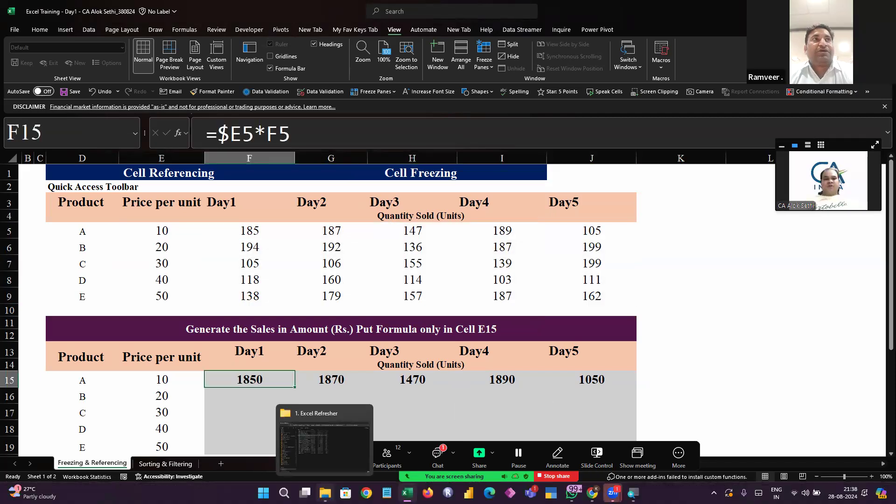
key("F2")
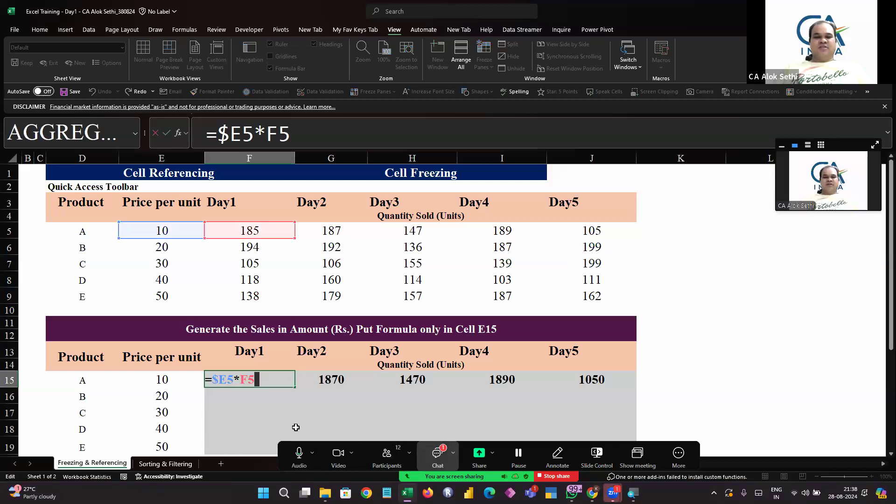
key("alt+Tab")
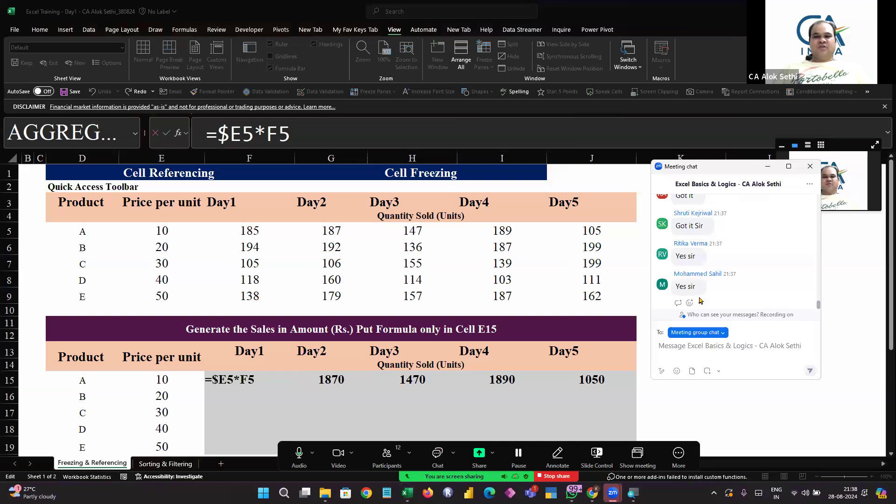
Fill the F15 sales formula down through F16:F19
left_click(809, 167)
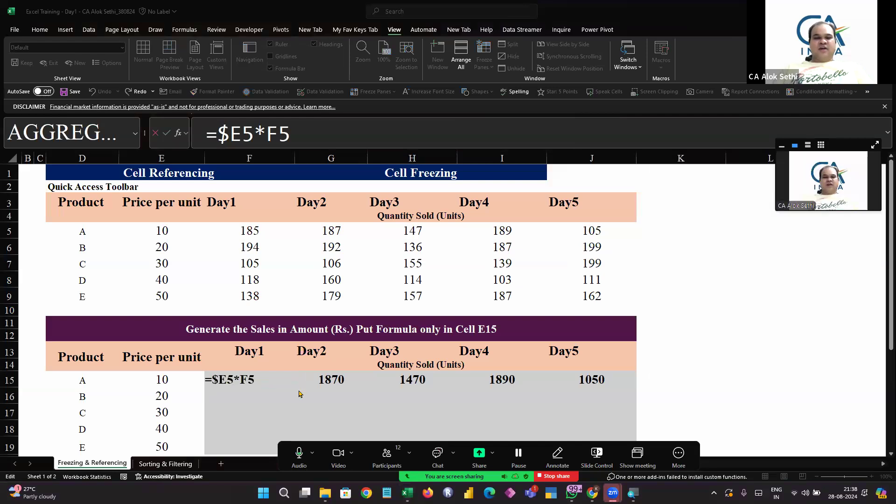
left_click(166, 234)
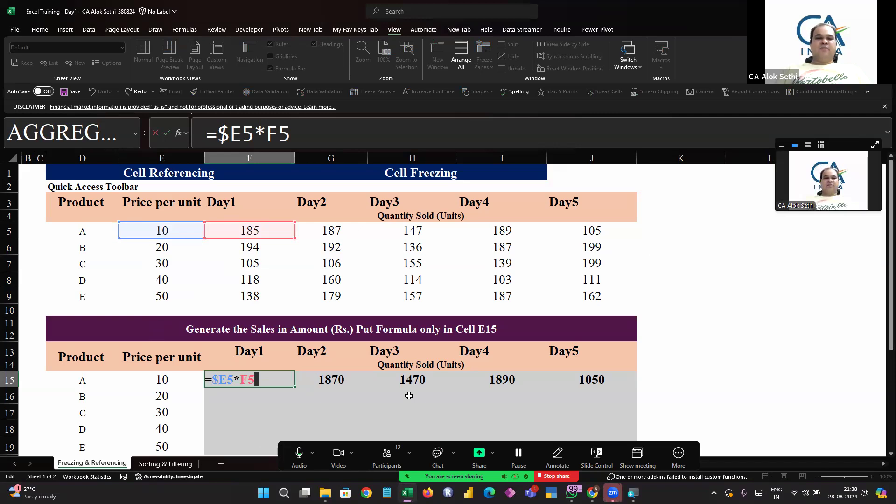
key("ctrl+Return")
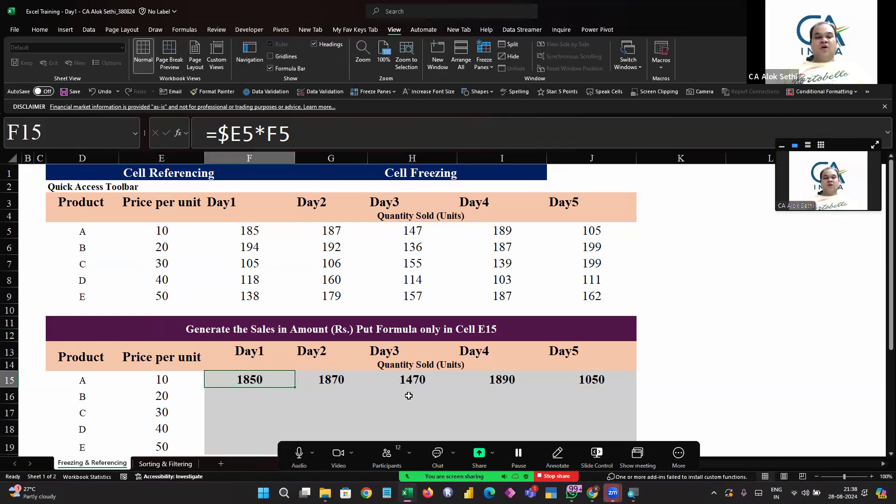
key("F2")
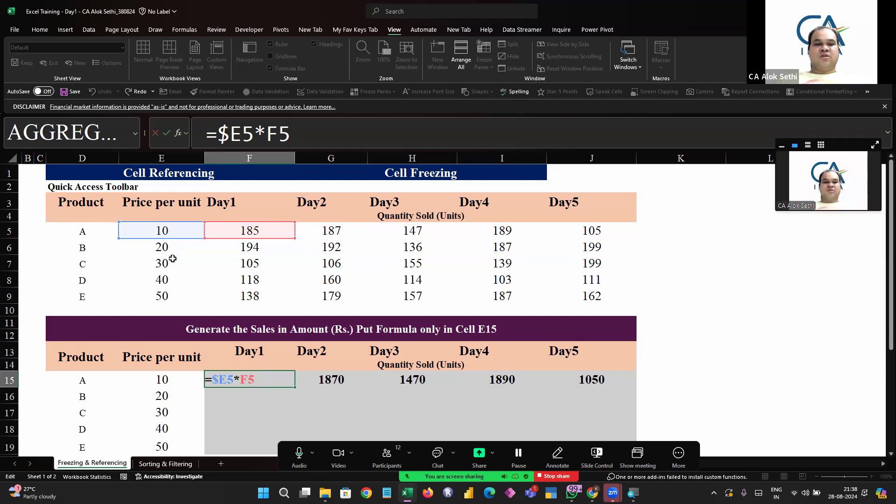
key("ctrl+Return")
key("shift+Down")
key("shift+Down")
key("shift+Down")
key("shift+Down")
key("shift+Down")
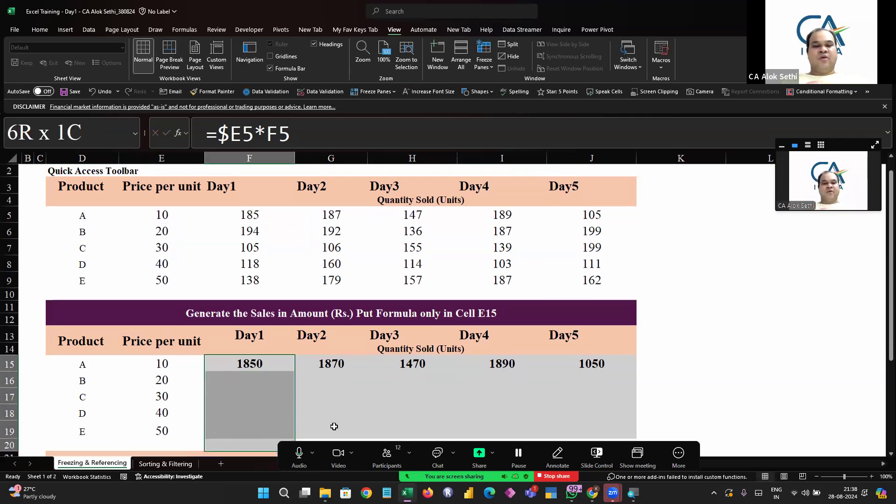
key("shift+Up")
key("ctrl+d")
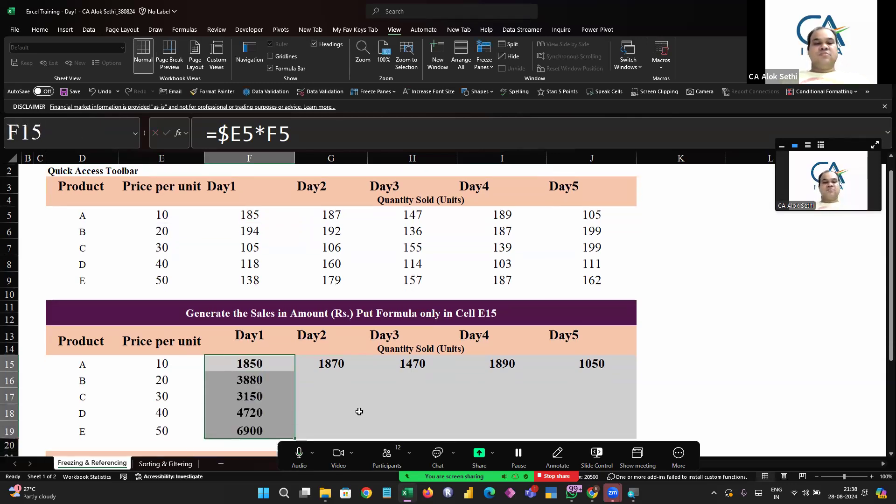
Step through the copied formulas in F16 to F19, opening each one
key("shift+Up")
key("shift+Up")
key("shift+Up")
key("shift+Up")
key("Down")
key("F2")
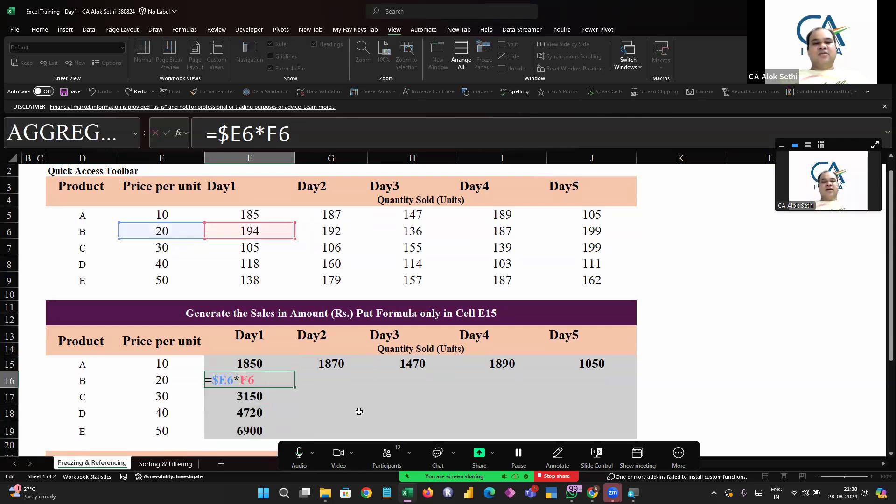
key("Return")
key("F2")
key("Return")
key("F2")
key("Escape")
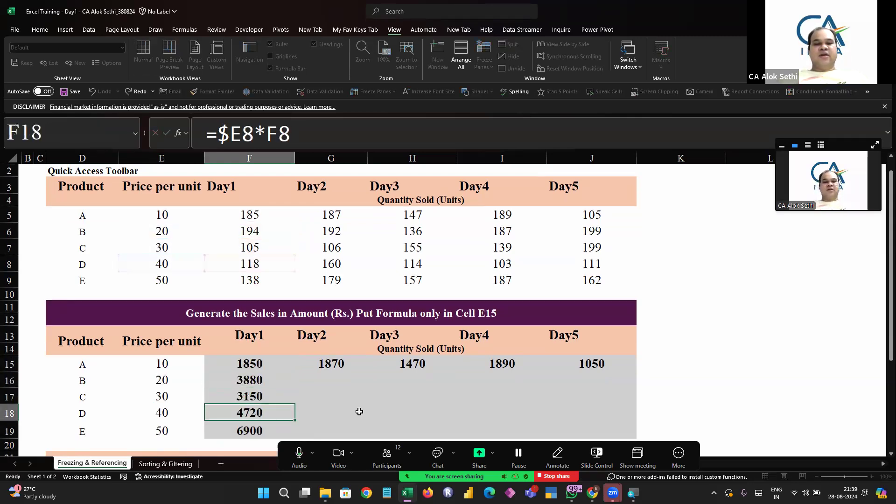
key("Down")
key("F2")
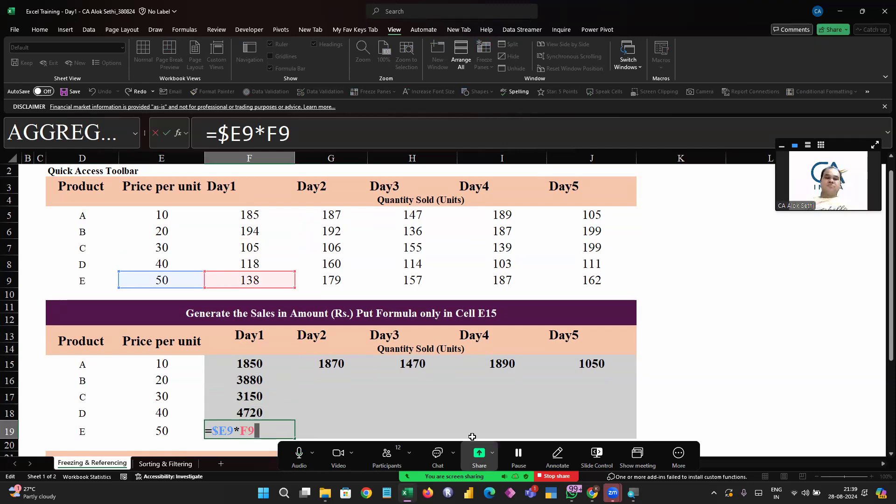
left_click(437, 456)
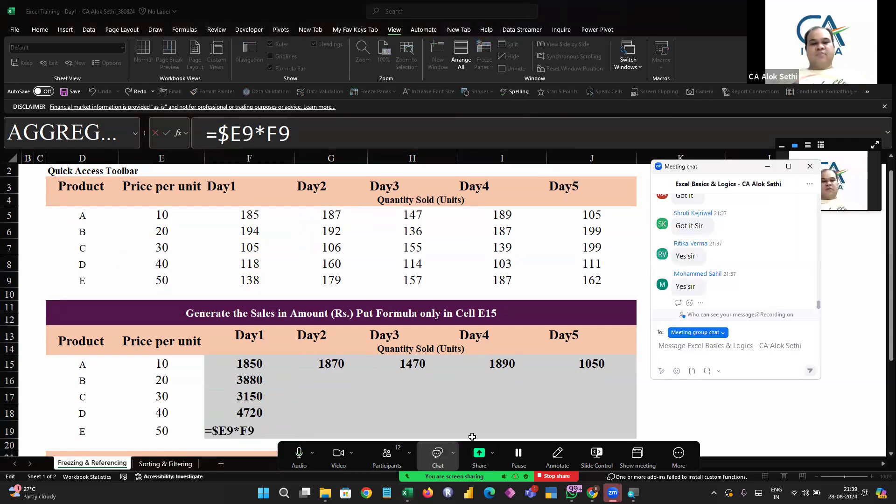
left_click(438, 456)
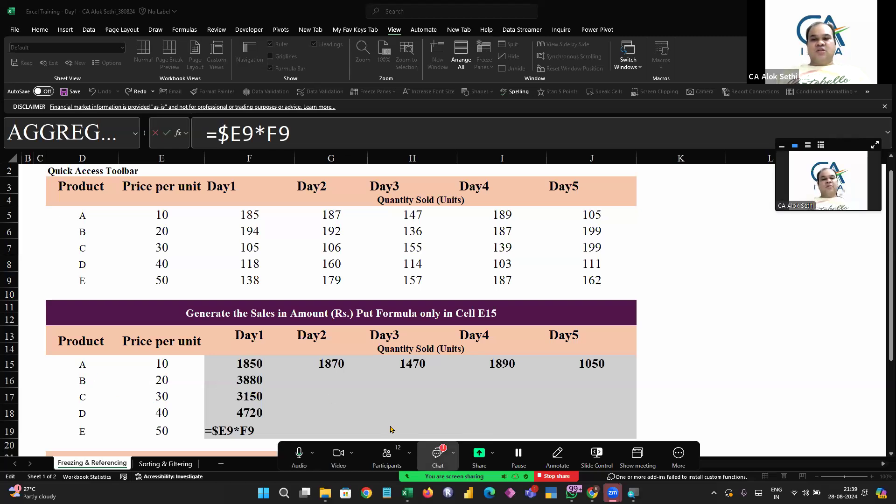
left_click(437, 455)
left_click(809, 167)
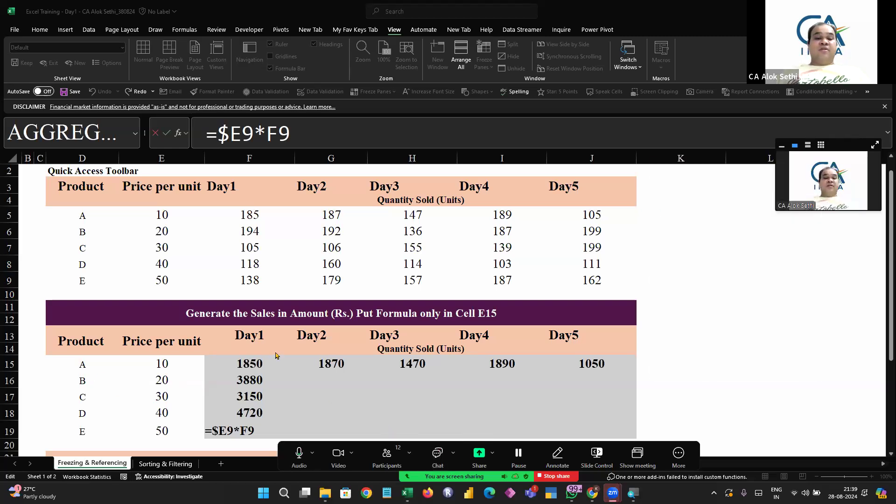
Review the column F formulas again, ending with F16's formula opened
left_click(244, 372)
key("Escape")
key("Up")
key("Up")
key("Up")
key("Up")
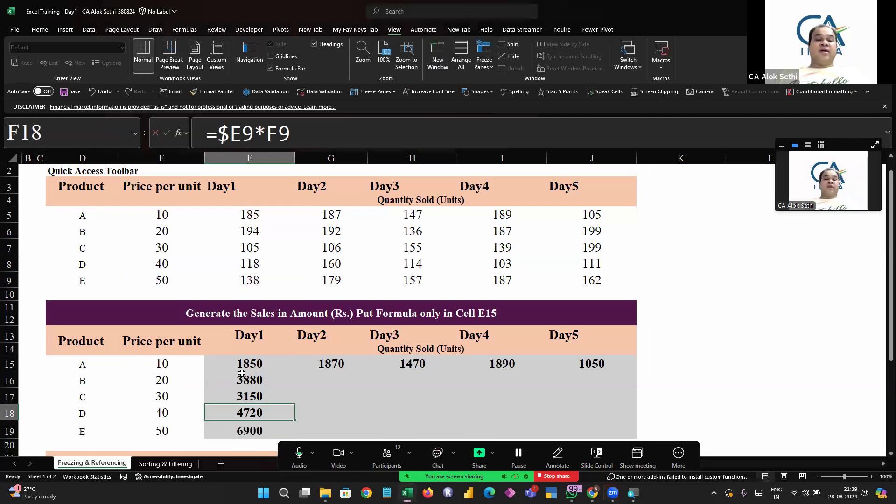
key("F2")
key("Return")
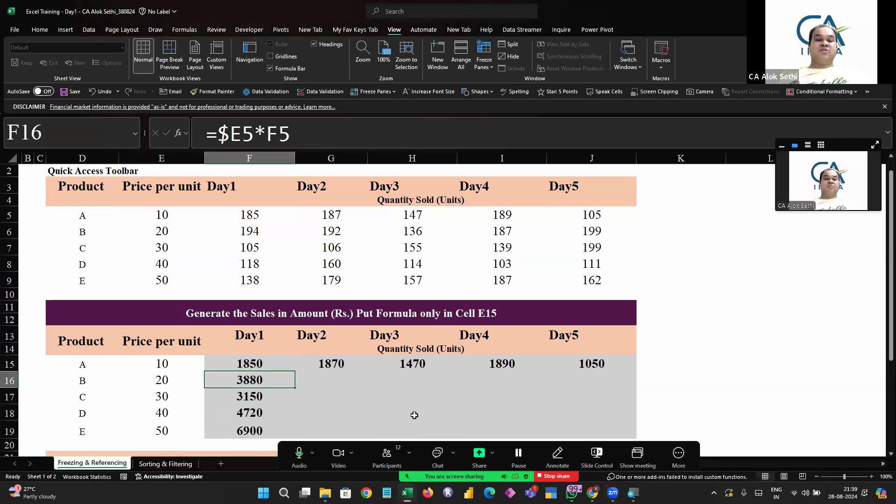
key("F2")
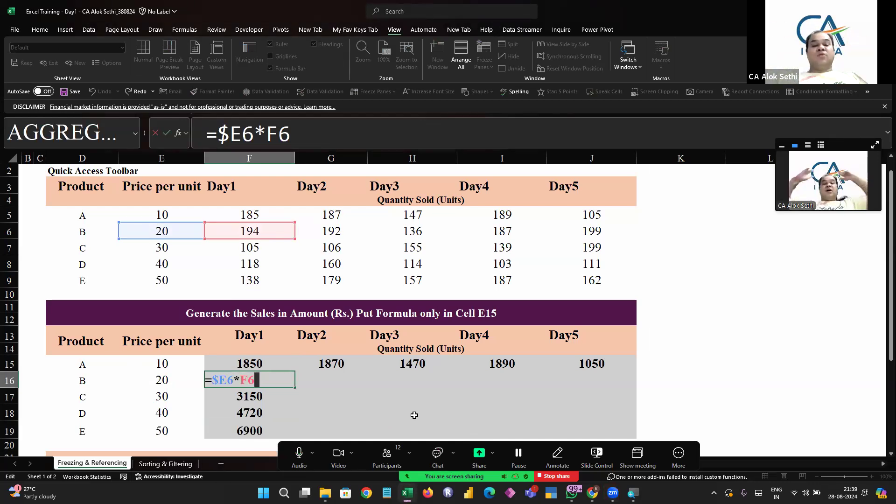
key("Tab")
key("Left")
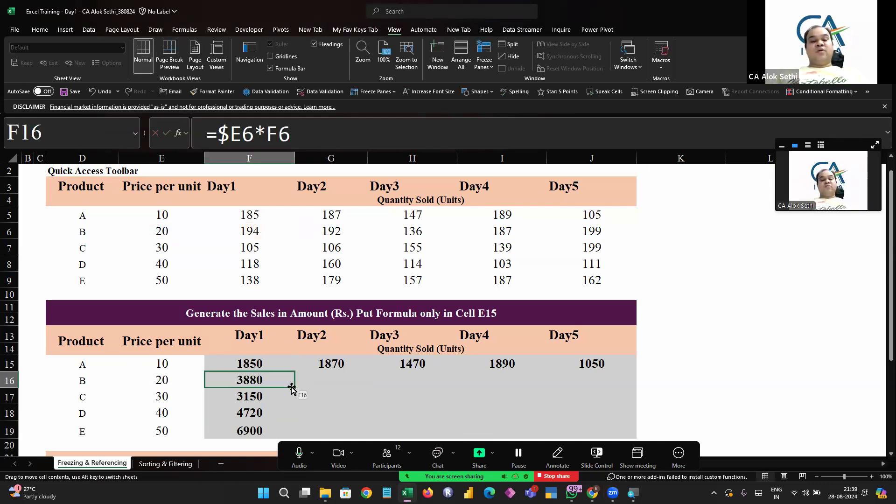
Fill F16's formula across to J16 and open each of G16 to J16 to check it
left_click_drag(292, 386, 614, 392)
key("Right")
key("F2")
key("Escape")
key("Right")
key("F2")
key("Escape")
key("Right")
key("F2")
key("Escape")
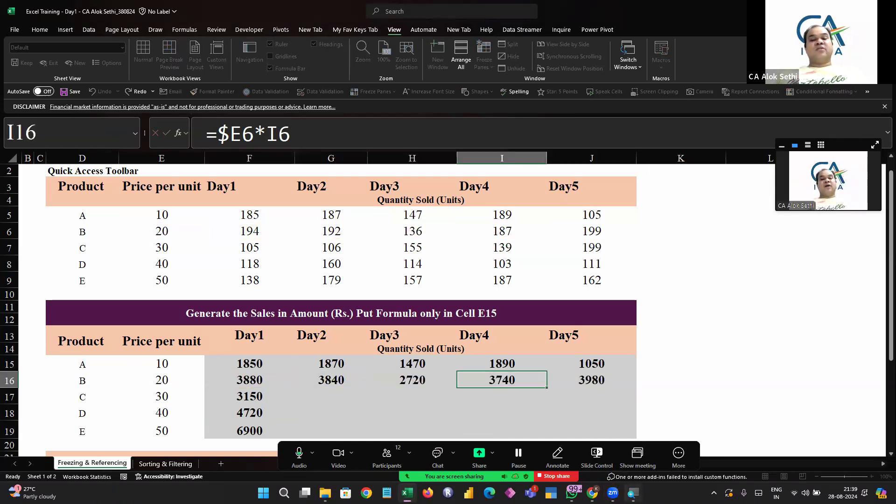
key("Right")
key("F2")
key("Escape")
key("Left")
key("Left")
key("Left")
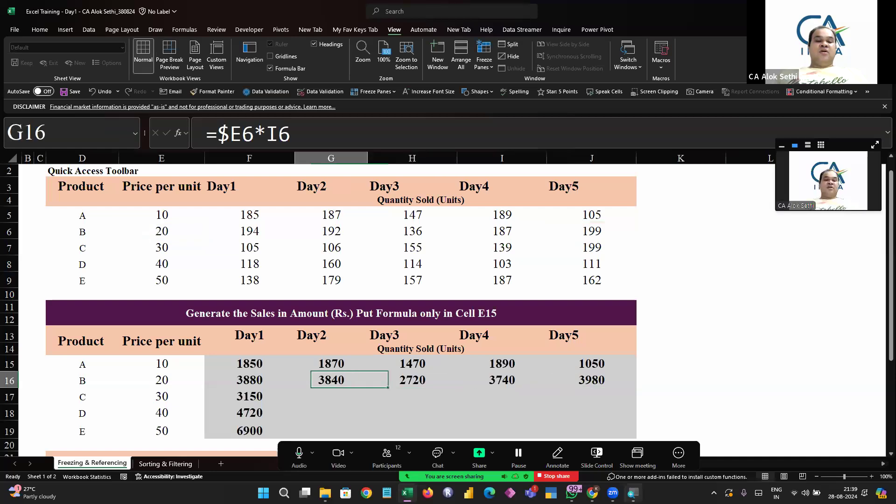
key("Left")
Fill the formulas rightward across the block F17:J19
key("Down")
key("shift+Down")
key("shift+Down")
key("shift+Right")
key("shift+Right")
key("shift+Right")
key("shift+Right")
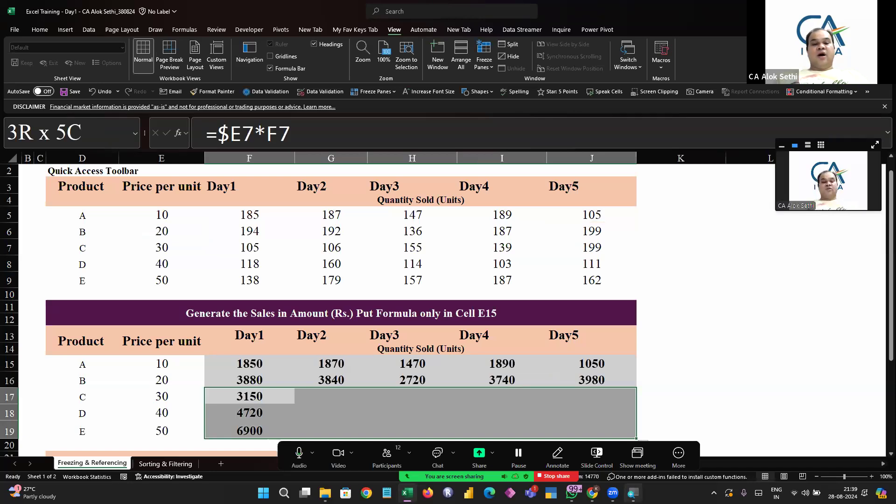
key("ctrl+r")
Open formulas across G17 to J19 to check how the references were copied
key("Right")
key("F2")
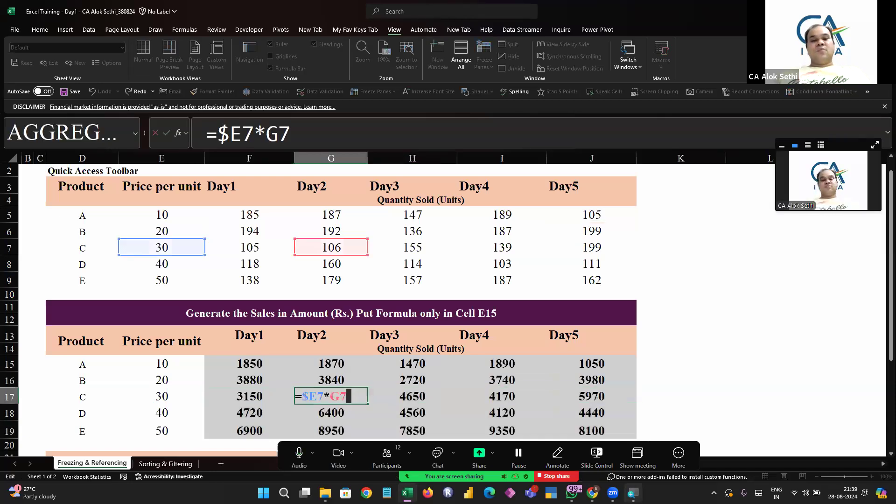
key("Escape")
key("Right")
key("F2")
key("Escape")
key("Down")
key("F2")
key("Escape")
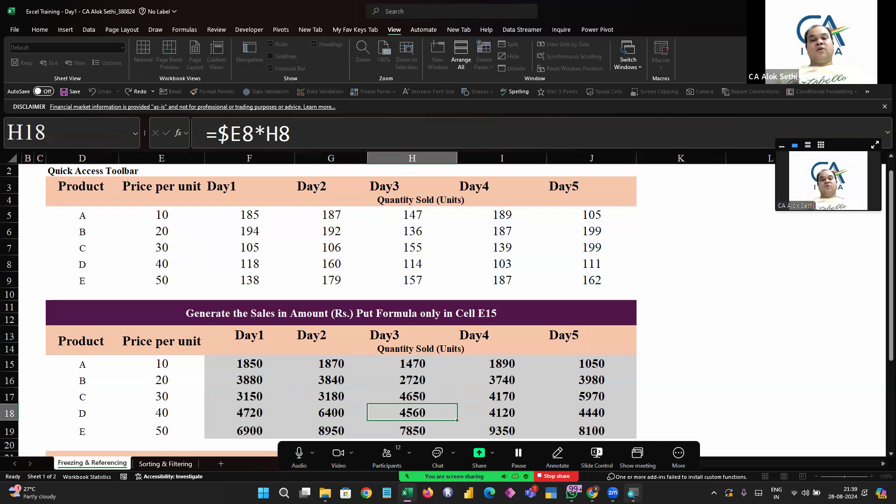
key("Down")
key("Right")
key("F2")
key("Escape")
key("Right")
key("F2")
key("Escape")
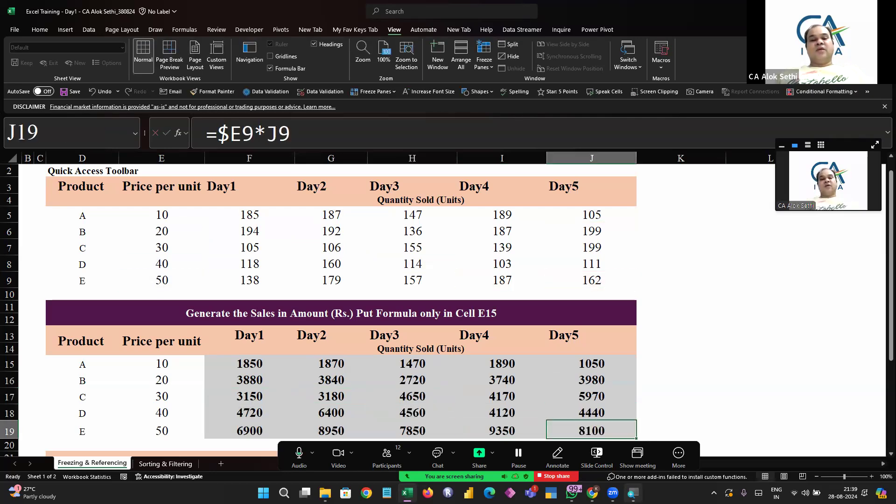
Return to F15 and highlight the dollar sign locking column E in its formula
key("Up")
key("Left")
key("Left")
key("Left")
key("Left")
key("Left")
key("Up")
key("Up")
key("Up")
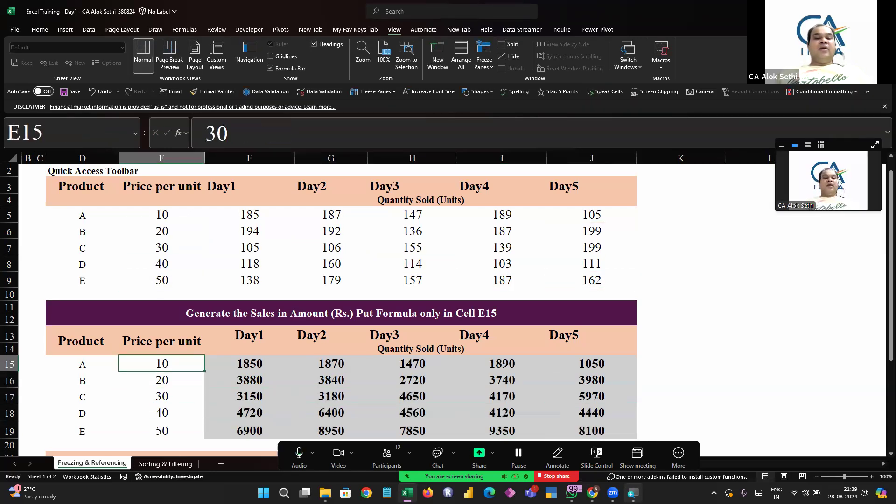
key("Right")
key("F2")
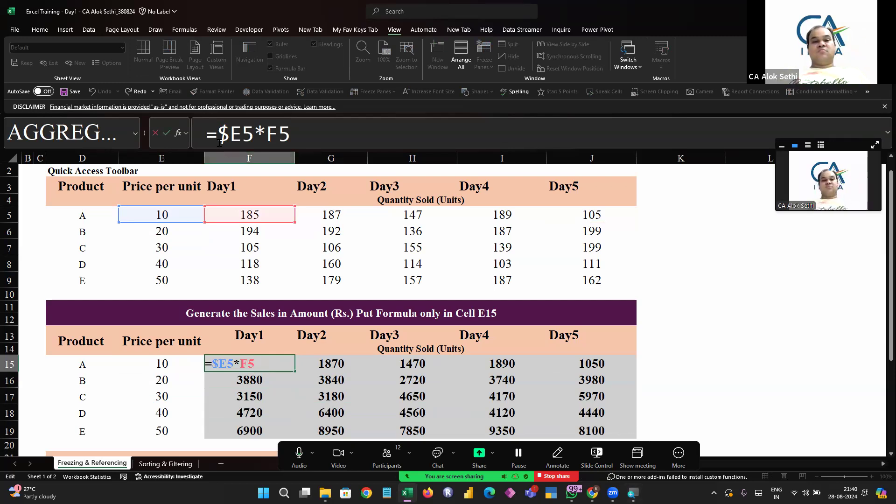
left_click_drag(218, 134, 229, 134)
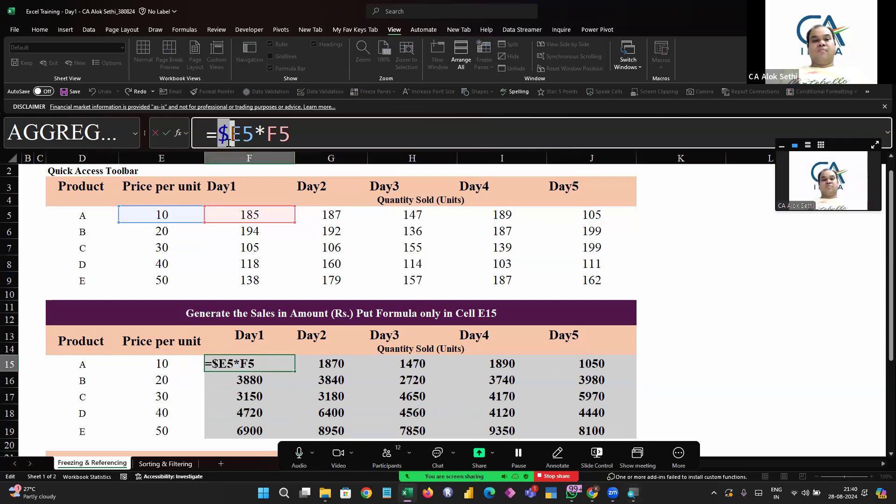
left_click(666, 217)
left_click(685, 185)
key("Escape")
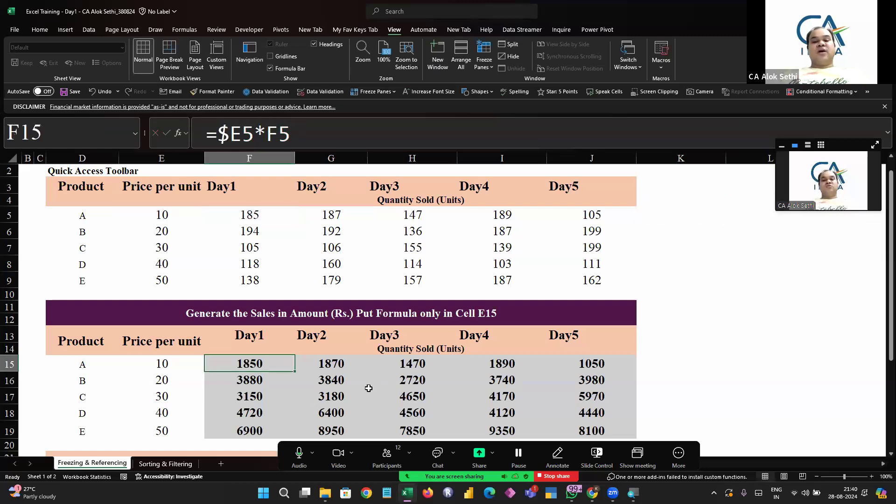
Merge and centre K11:K12, then enter 1000 in the merged cell
left_click(672, 319)
key("Up")
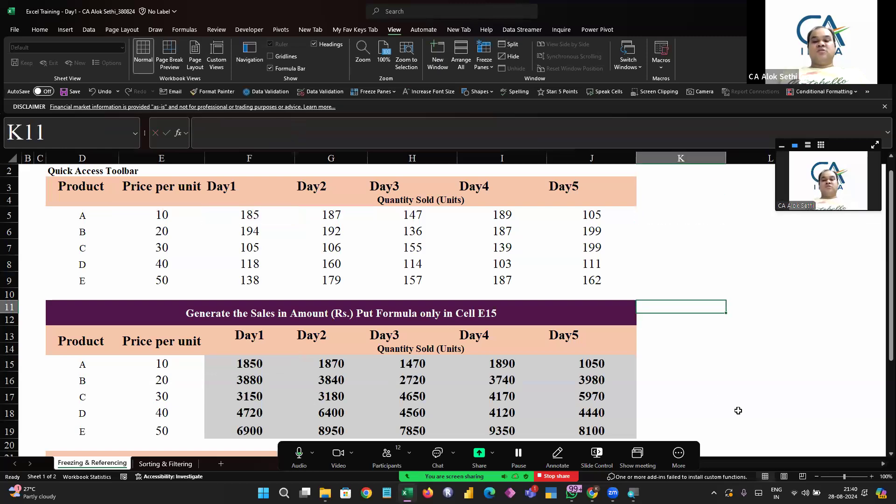
key("shift+Down")
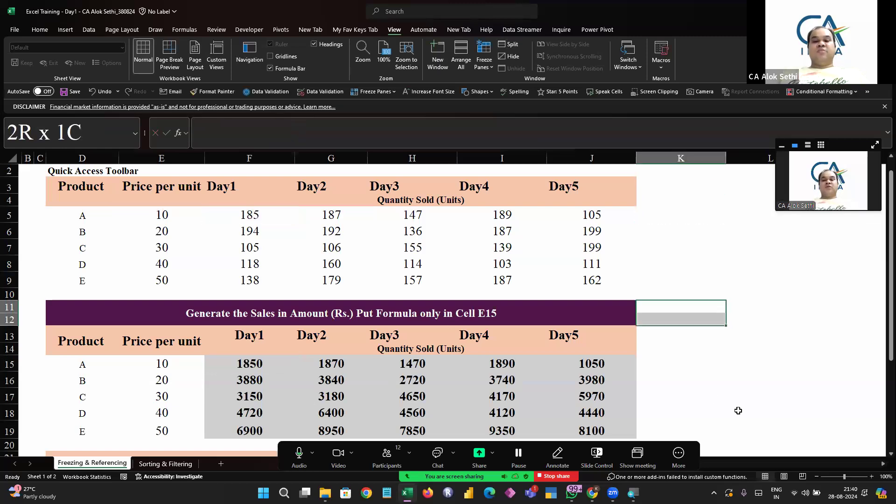
left_click(39, 30)
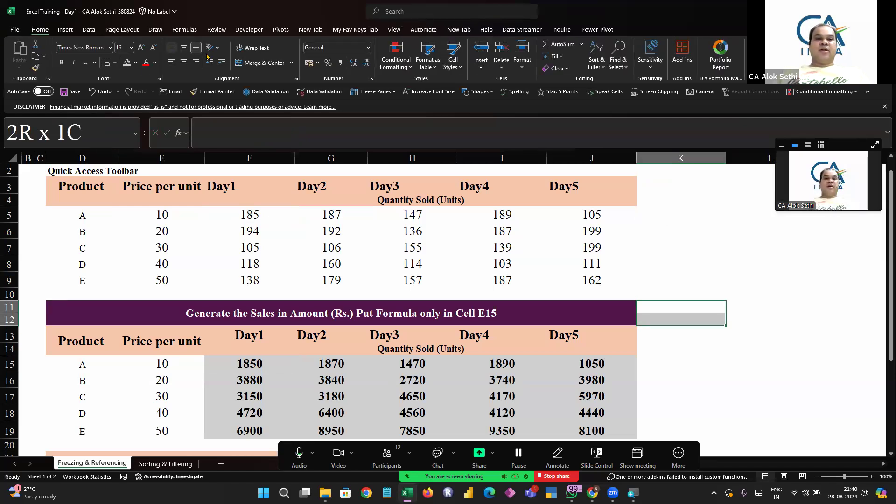
left_click(238, 62)
type("1000")
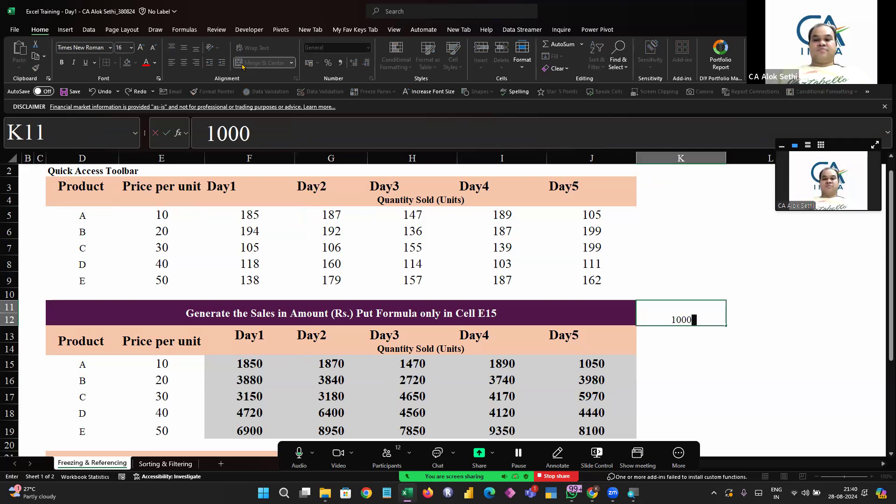
key("Return")
key("Up")
Enlarge the 1000 cell's font to 36, make it bold and fill it light green
left_click(141, 47)
left_click(140, 47)
left_click(140, 48)
left_click(141, 47)
left_click(140, 47)
left_click(141, 47)
left_click(140, 47)
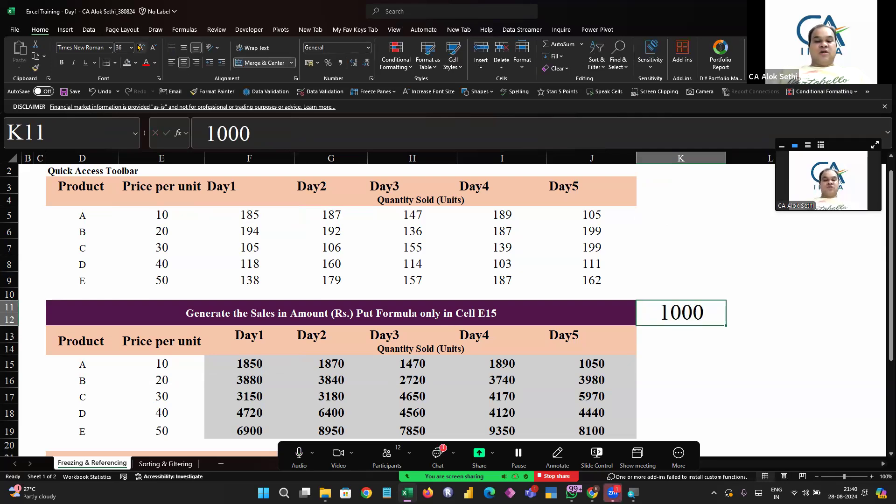
key("ctrl+b")
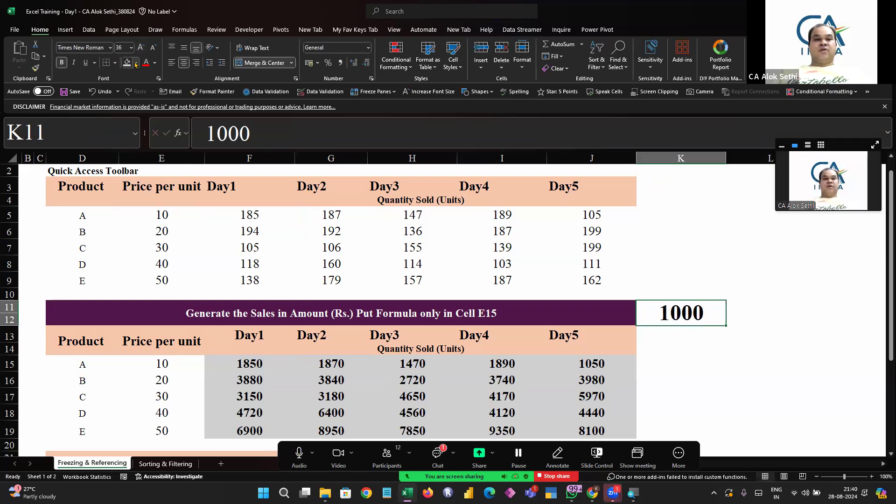
left_click(135, 63)
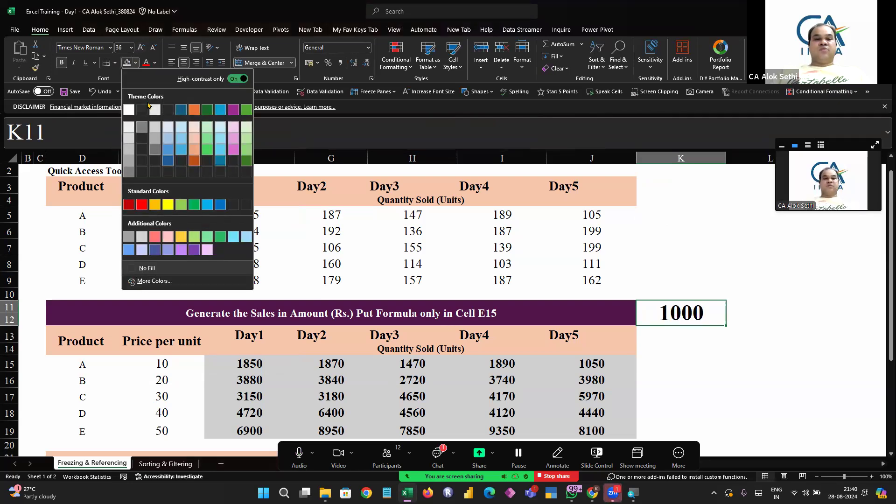
left_click(244, 142)
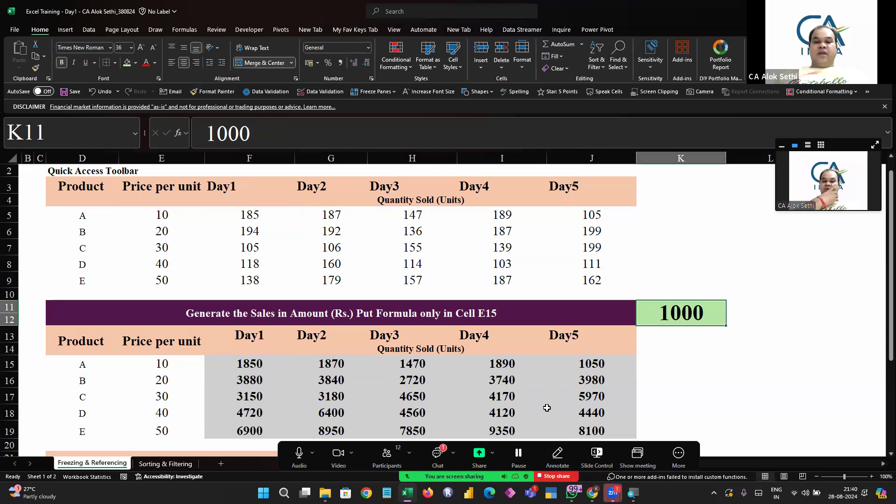
key("alt+h")
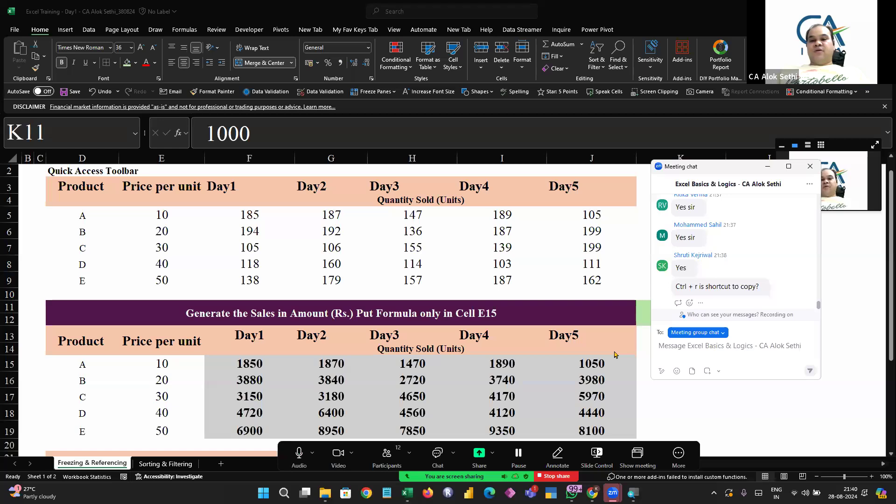
Fill J3's Day5 header right across K3:L3, then undo the fill
key("alt+h")
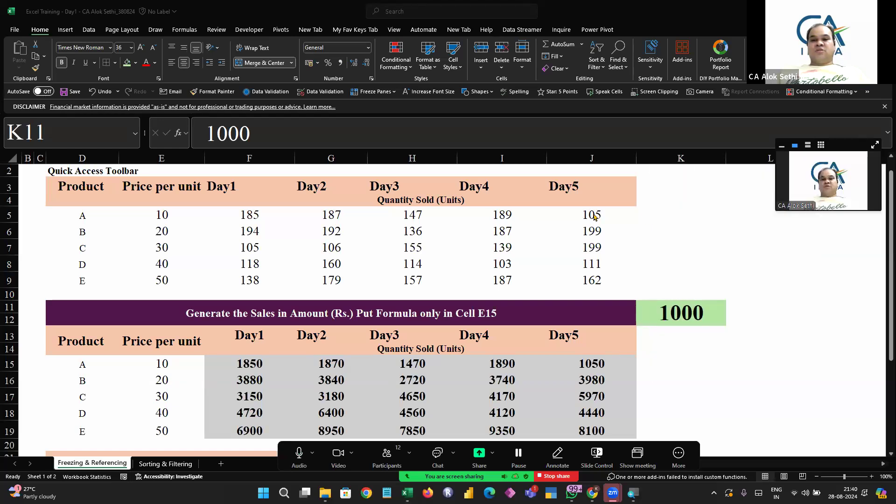
left_click(586, 190)
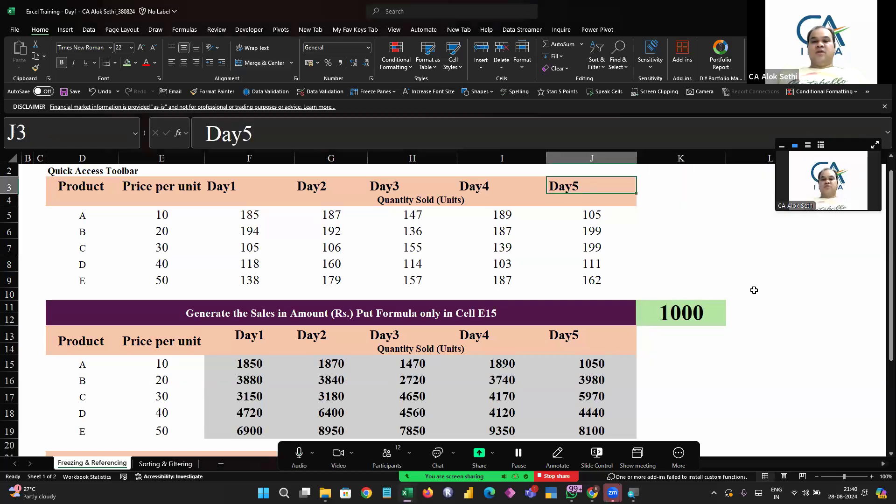
key("shift+Right")
key("shift+Right")
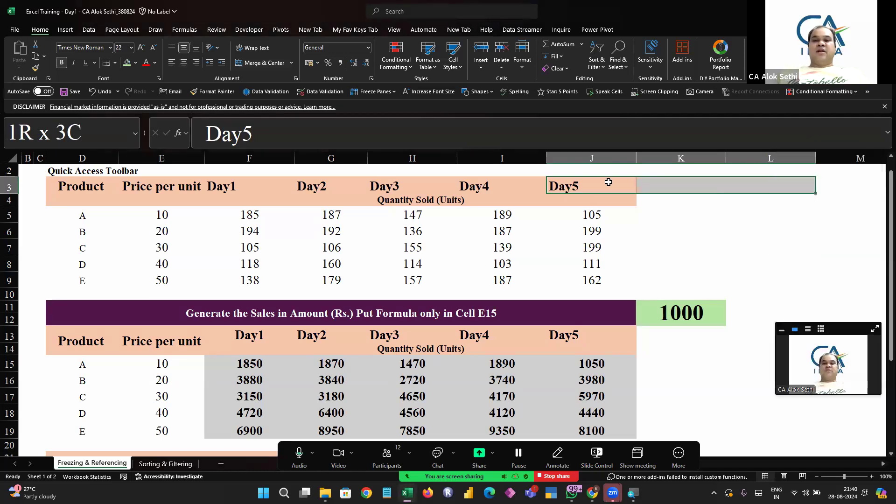
key("ctrl+r")
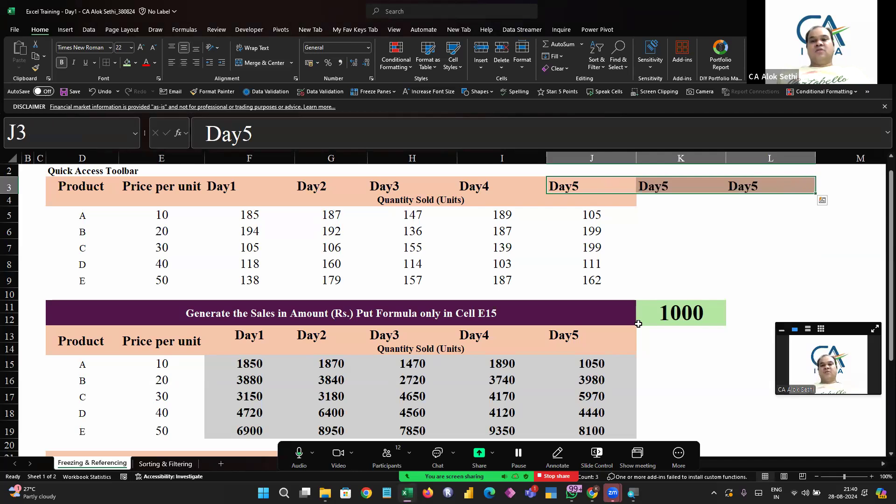
key("Right")
key("Right")
key("Left")
key("shift+Right")
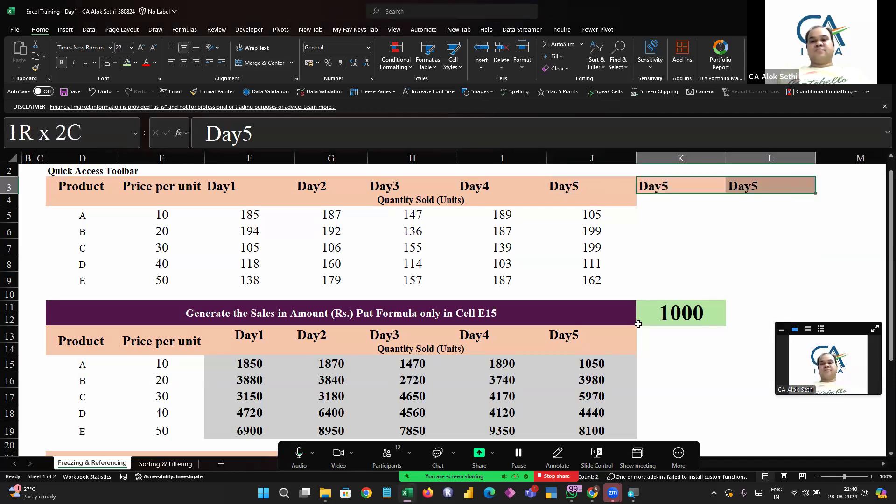
key("ctrl+z")
key("ctrl+z")
Scroll down to the sales table and inspect the formula in J16 and the 1000 cell K11
key("Down")
key("Down")
key("Down")
key("Down")
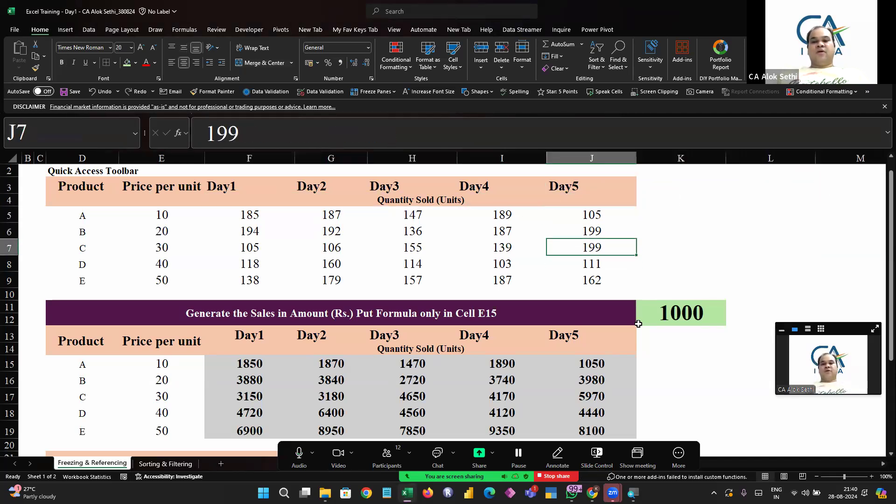
scroll(723, 443, "down", 2)
scroll(722, 443, "down", 1)
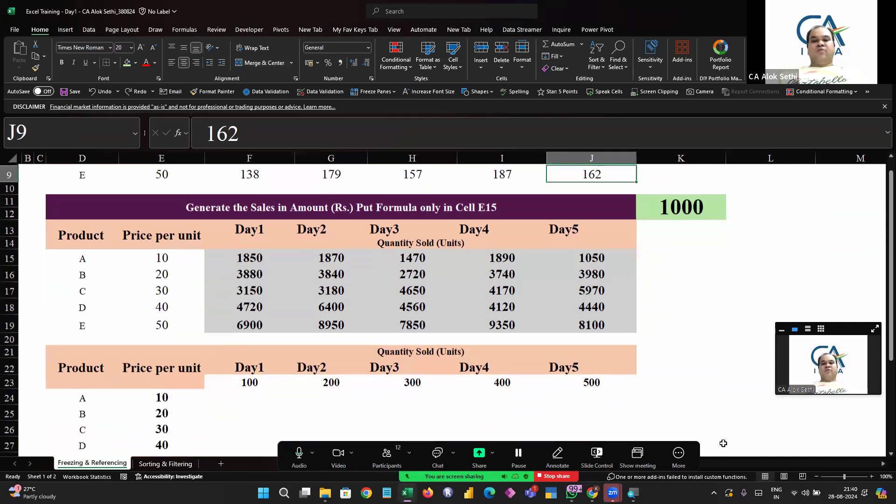
scroll(589, 343, "up", 3)
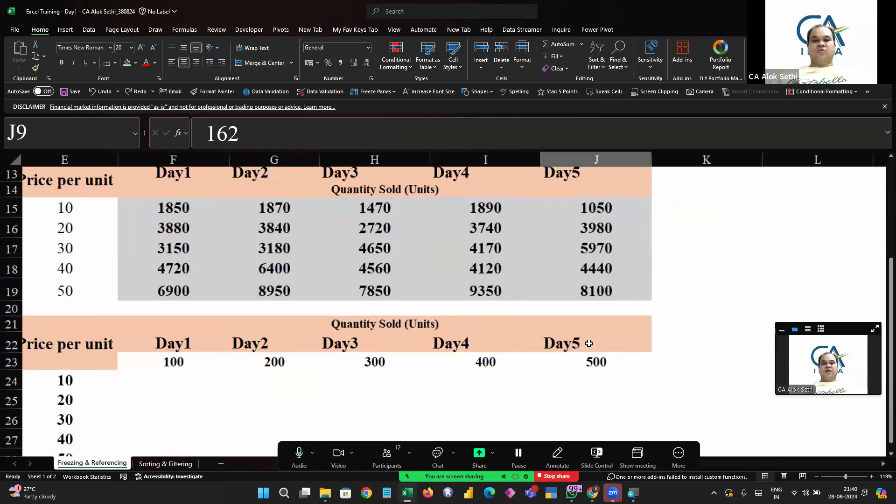
scroll(589, 343, "up", 1)
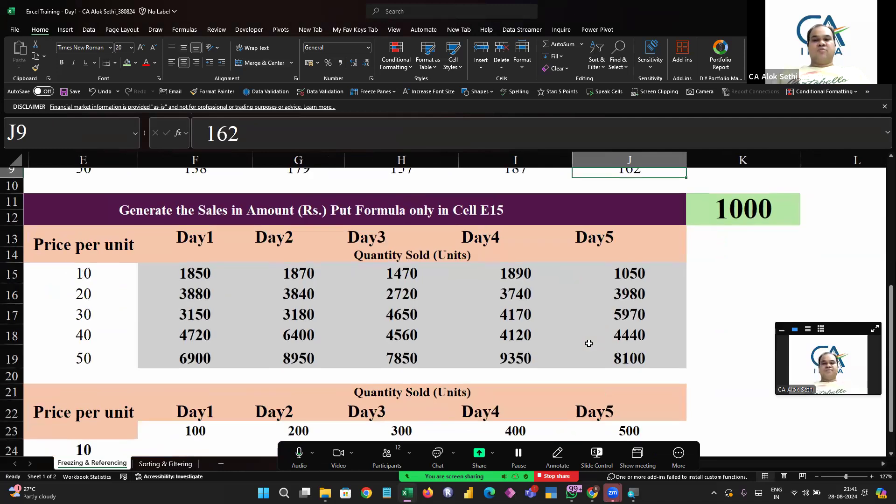
scroll(588, 340, "left", 2)
left_click_drag(271, 269, 676, 356)
left_click(821, 212)
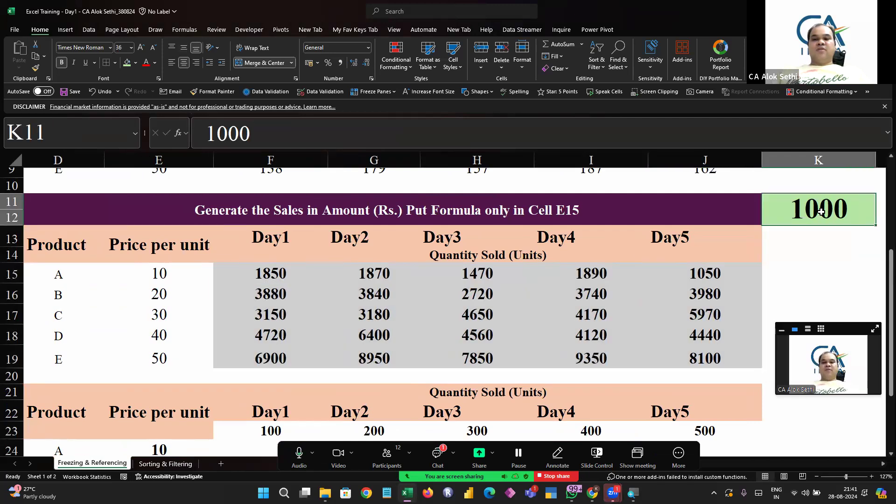
left_click(752, 296)
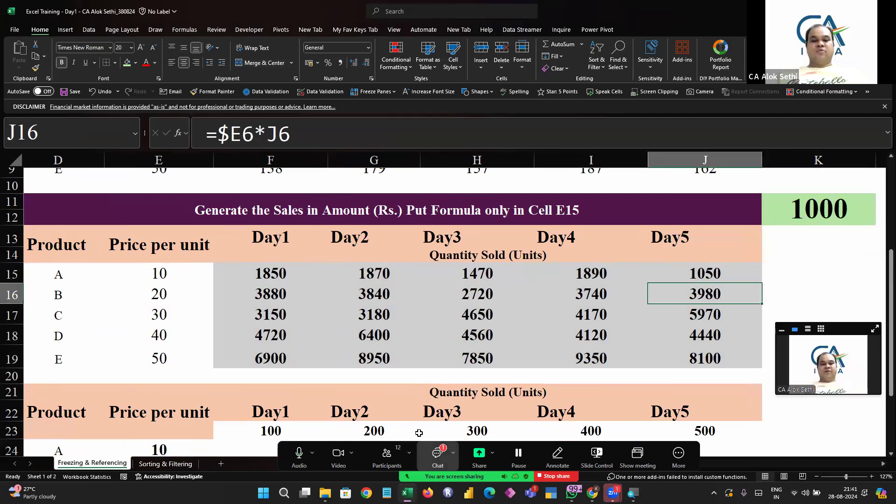
left_click(437, 453)
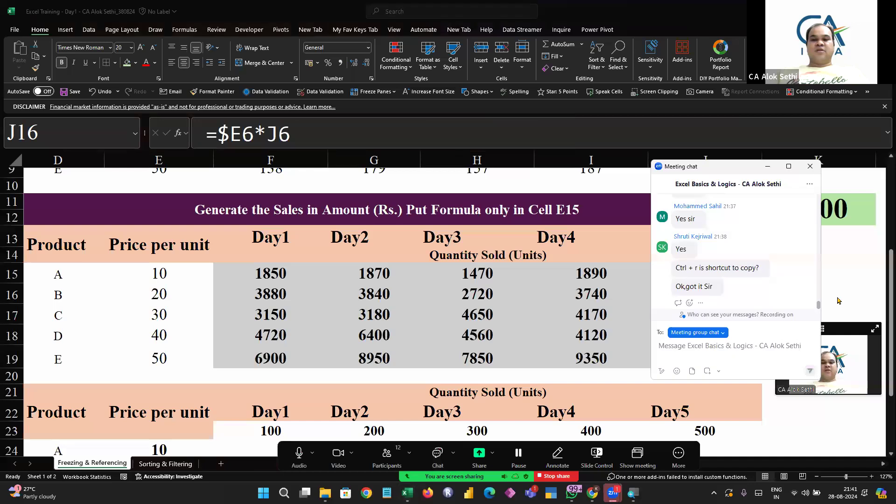
left_click(812, 163)
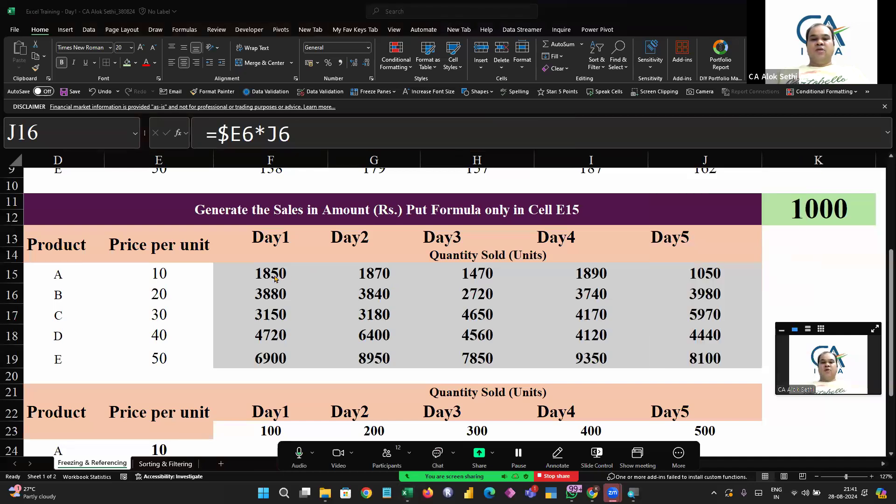
left_click(809, 221)
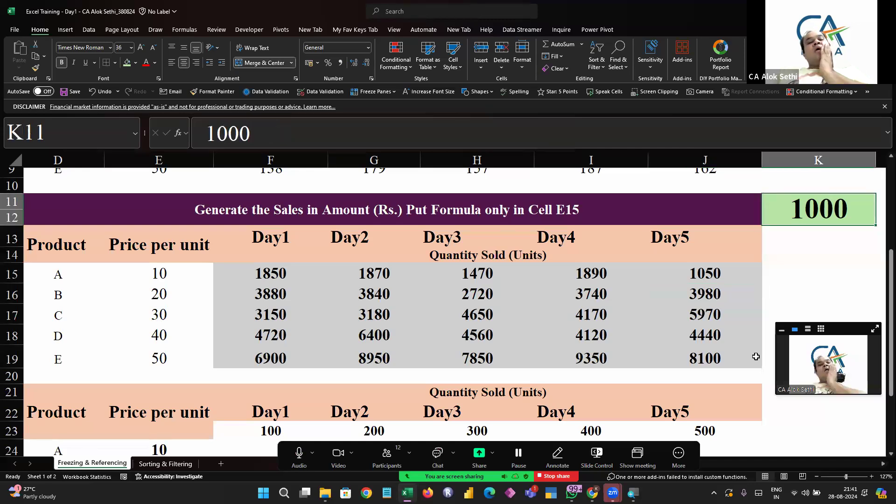
key("Return")
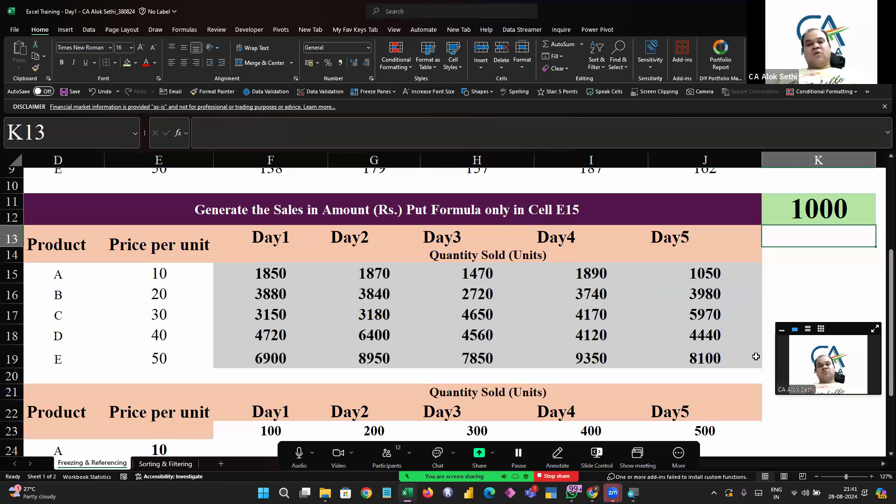
Step through the sales cells F15:J19 to compare the references in their copied formulas
key("Down")
key("Left")
key("Left")
key("Left")
key("Down")
key("Right")
key("Right")
key("Right")
key("Right")
key("Right")
key("Right")
key("Down")
key("Down")
key("Down")
key("Down")
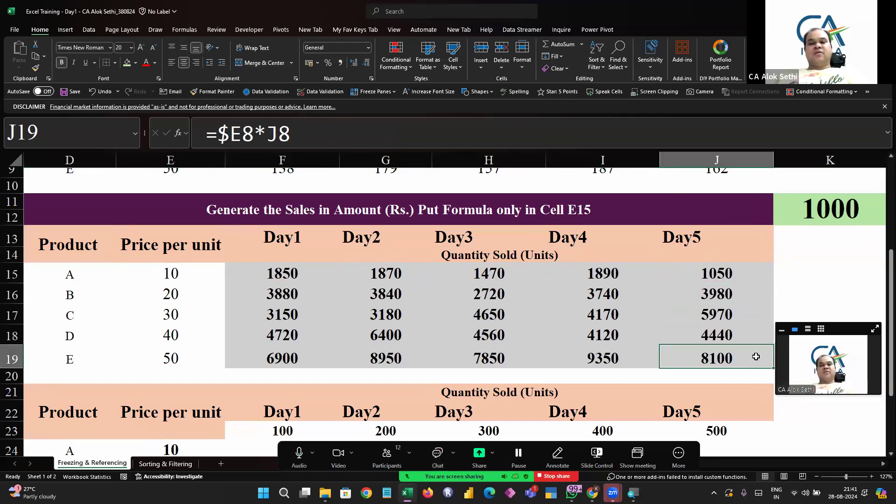
key("Left")
key("Left")
key("Left")
key("Left")
key("Up")
key("Up")
key("Up")
key("Right")
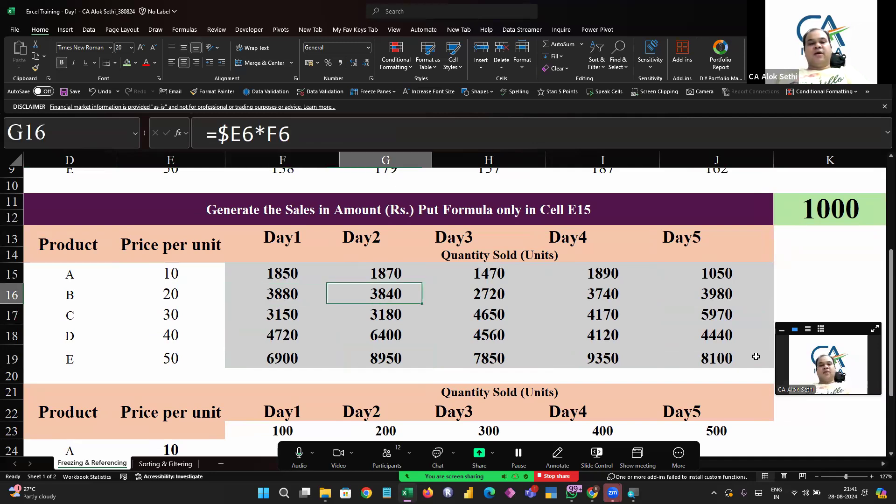
key("Up")
key("Left")
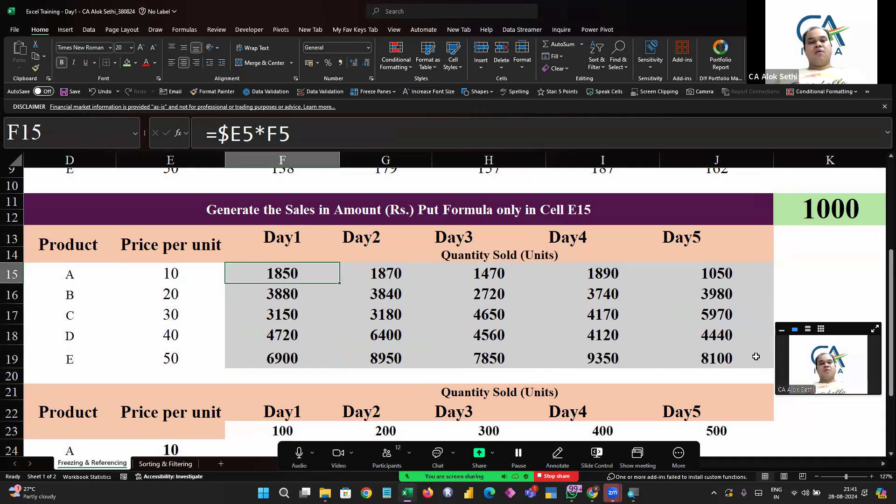
Extend F15's formula to also multiply by K11, making it =$E5*F5*K11
key("F2")
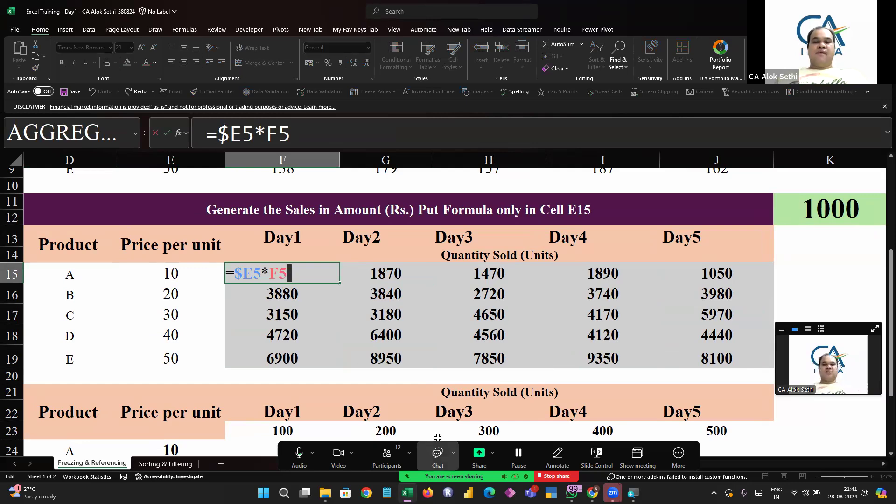
left_click(386, 456)
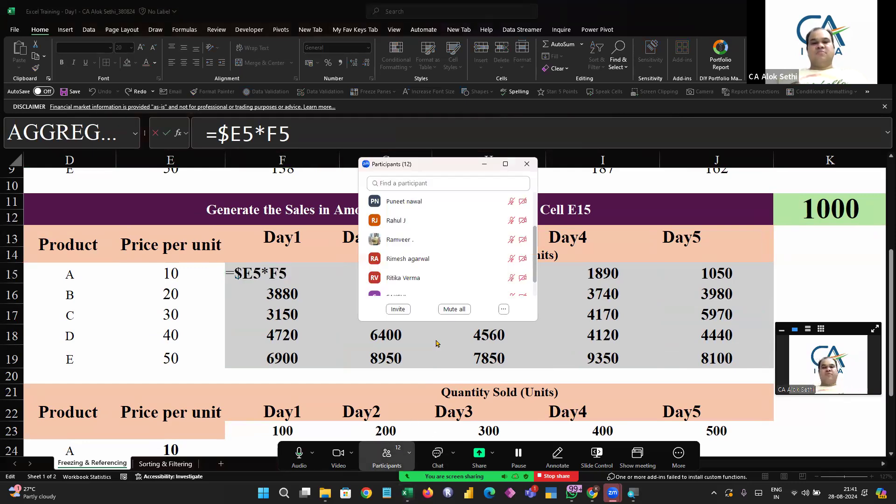
left_click(526, 164)
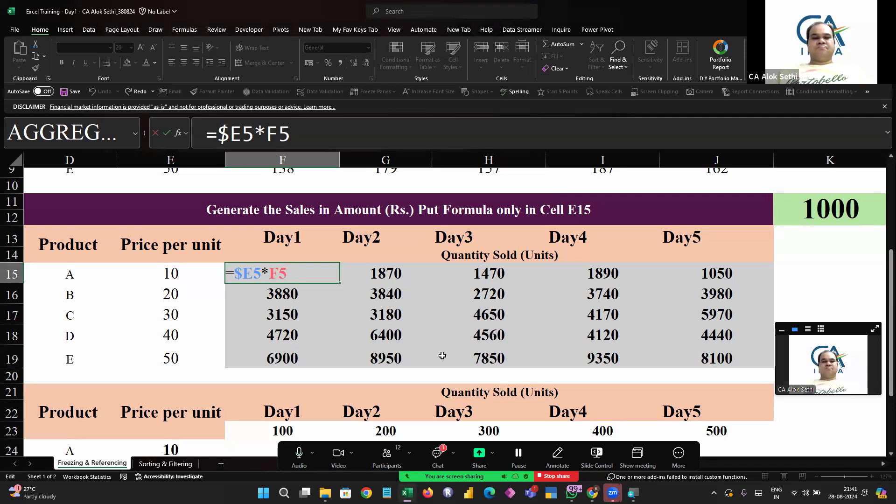
scroll(442, 356, "up", 1)
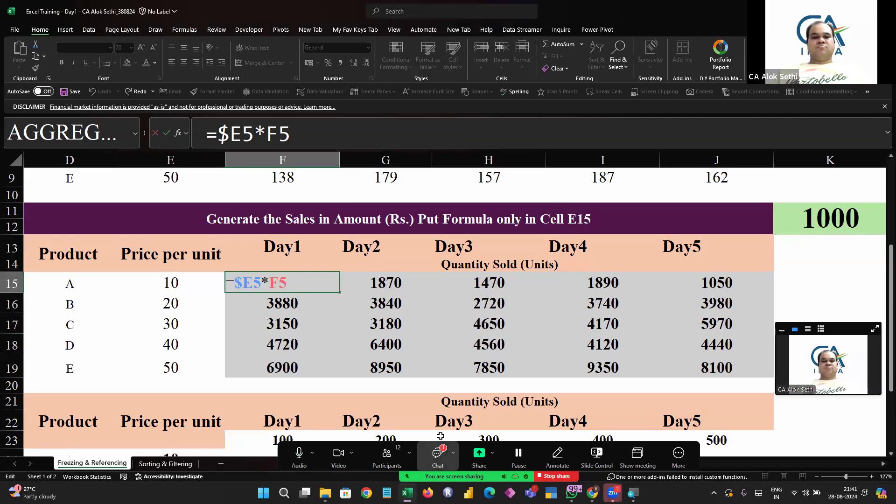
left_click(437, 451)
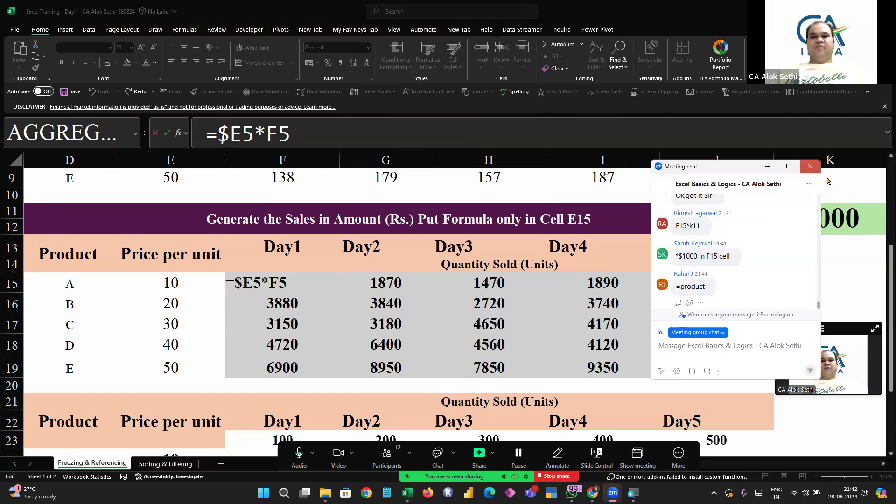
left_click(810, 166)
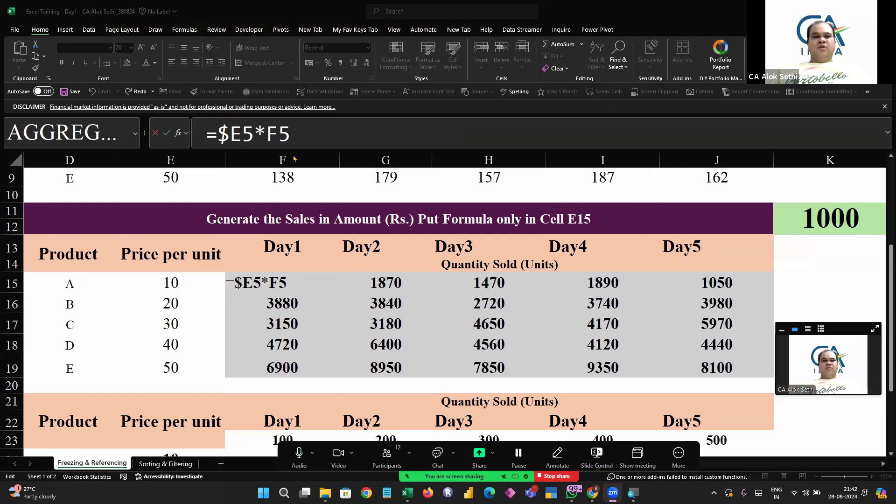
left_click(298, 279)
type("*")
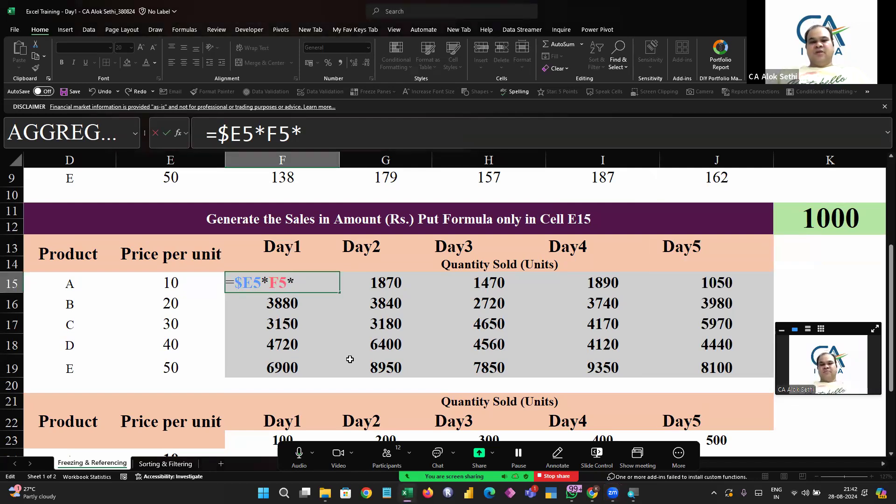
left_click(821, 223)
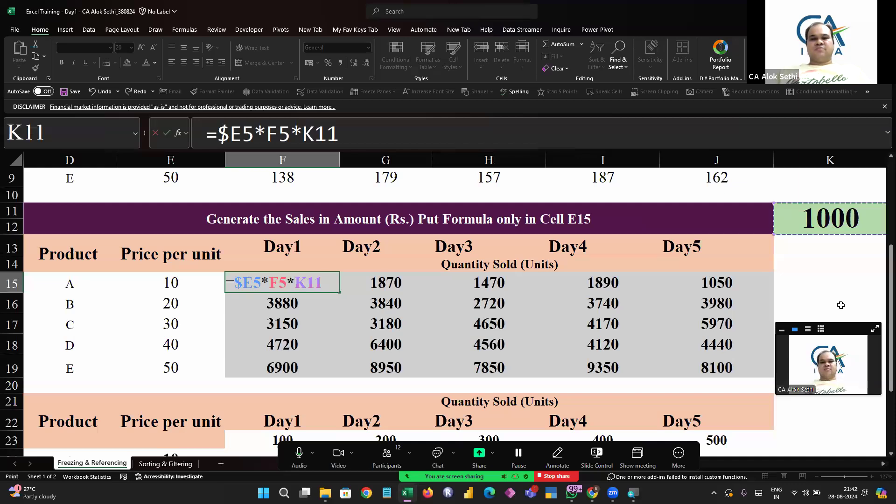
key("Return")
Reopen F15's formula and move around the neighbouring sales cells to review their formulas
key("Up")
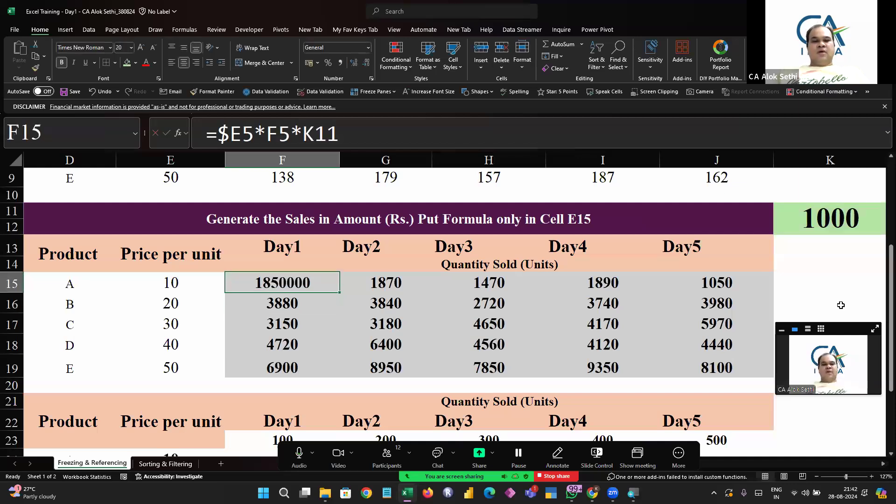
key("F2")
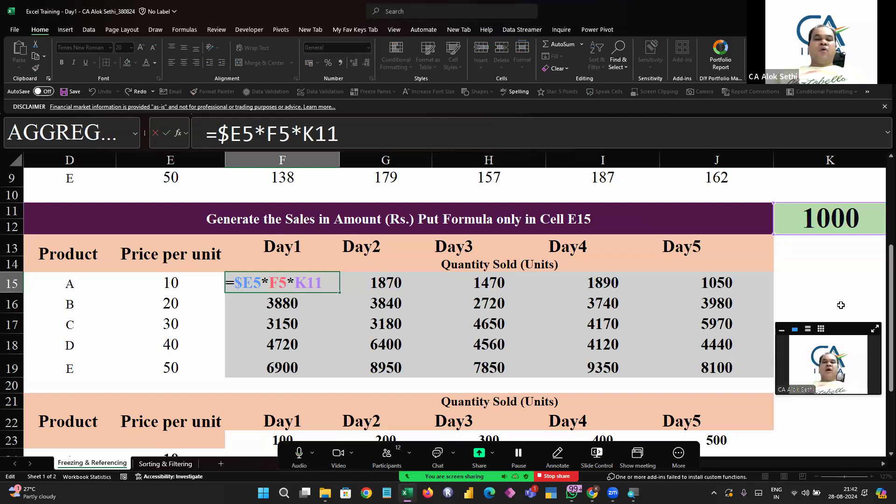
key("Tab")
key("Left")
key("Right")
key("Right")
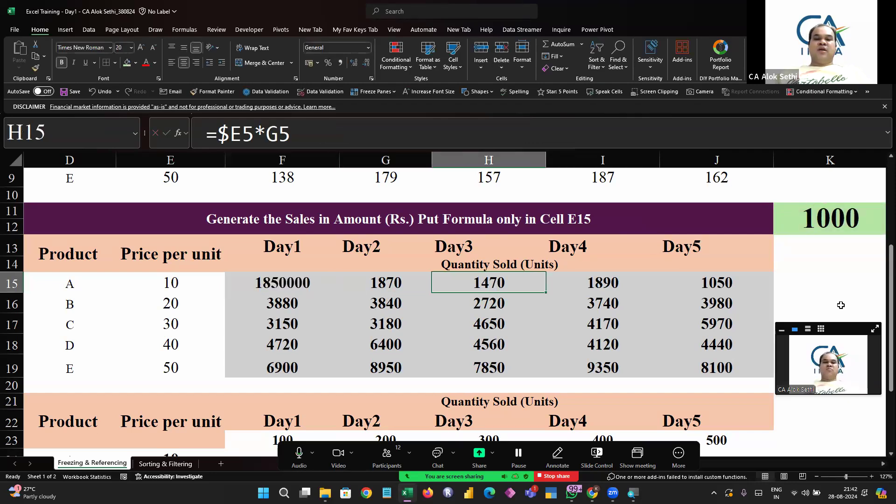
key("Down")
key("Down")
key("Down")
key("Down")
key("Right")
key("Right")
key("Right")
key("Left")
key("Up")
key("Left")
key("Left")
key("Left")
key("Left")
key("Up")
key("Up")
key("Up")
key("F2")
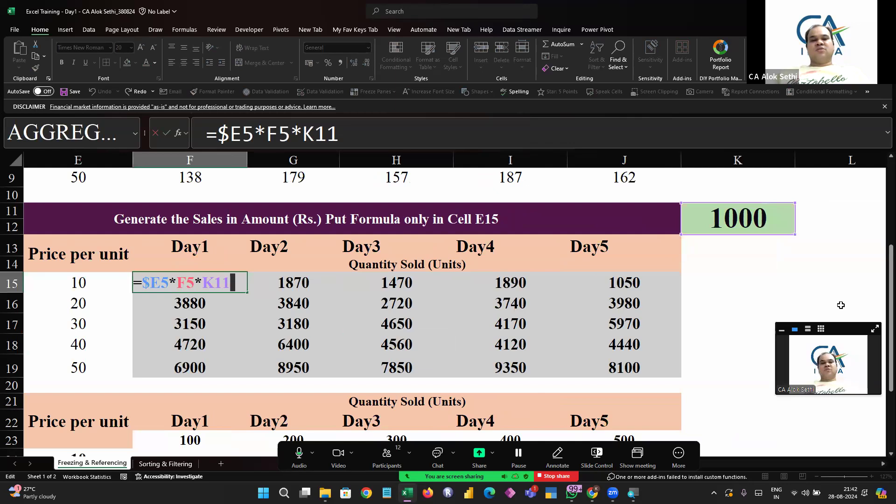
key("Escape")
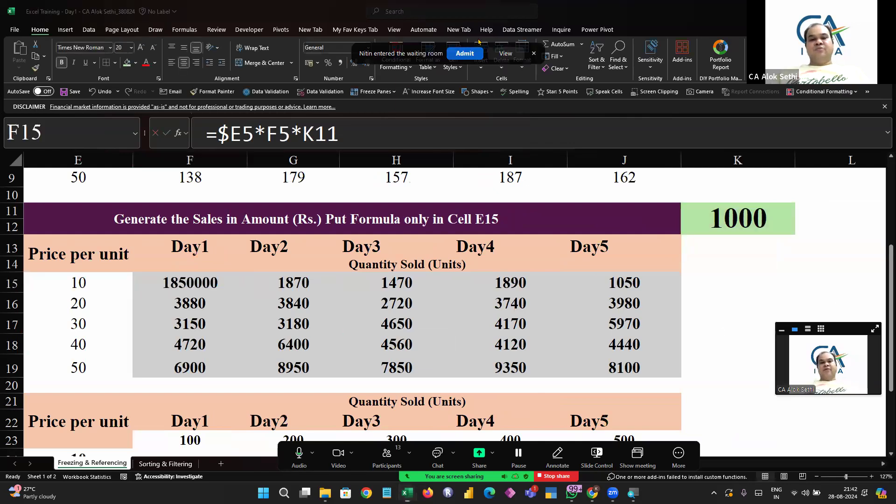
Copy F15's formula down and across the whole sales block F15:J19
key("shift+Down")
key("shift+Down")
key("shift+Down")
key("shift+Down")
key("shift+Right")
key("shift+Right")
key("shift+Right")
key("shift+Right")
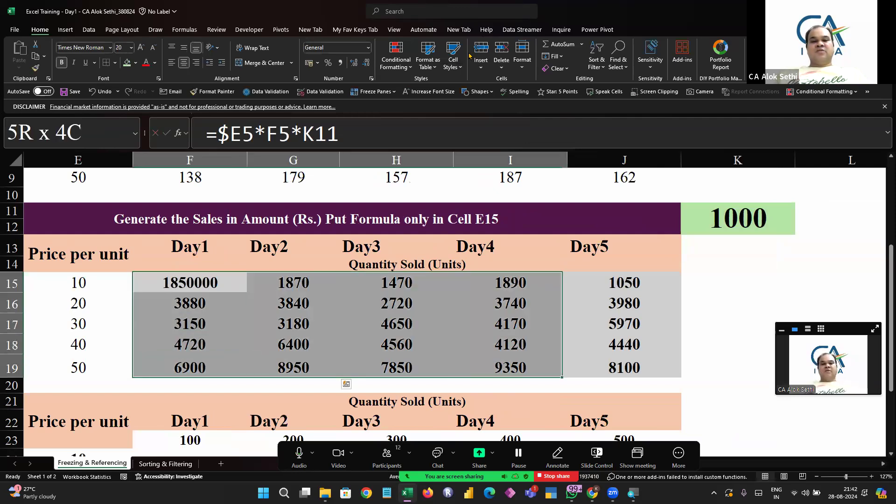
key("ctrl+d")
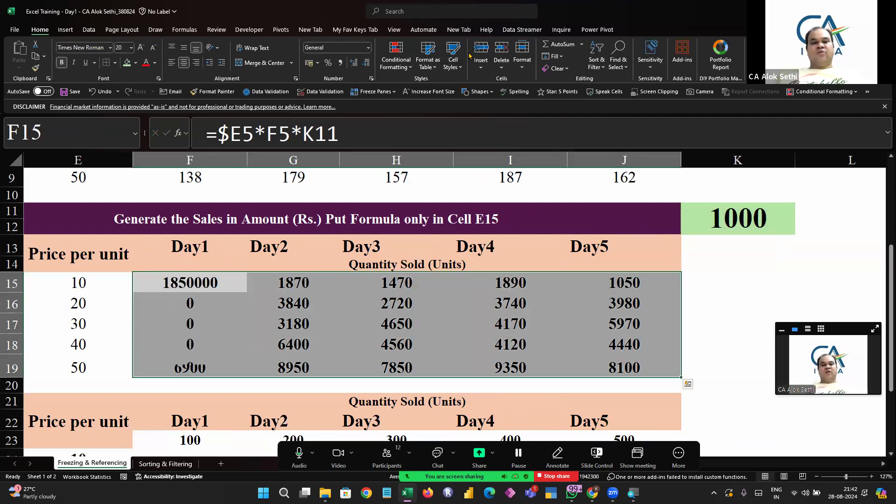
key("ctrl+r")
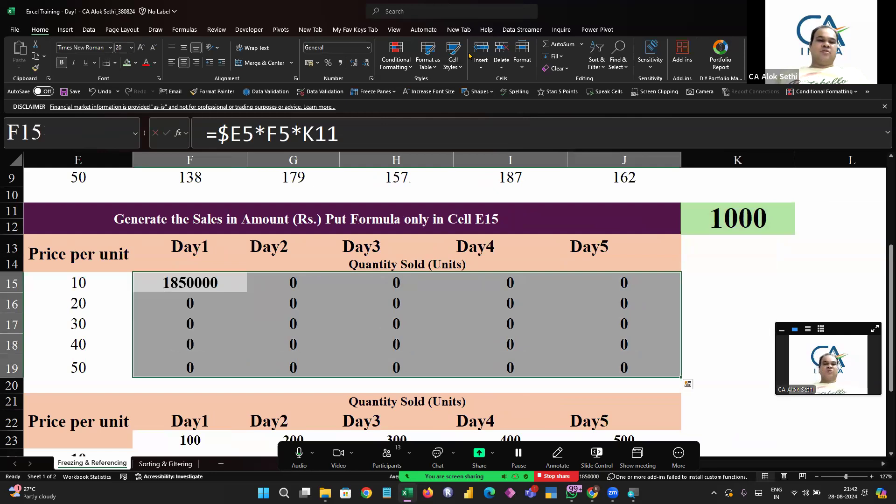
key("Down")
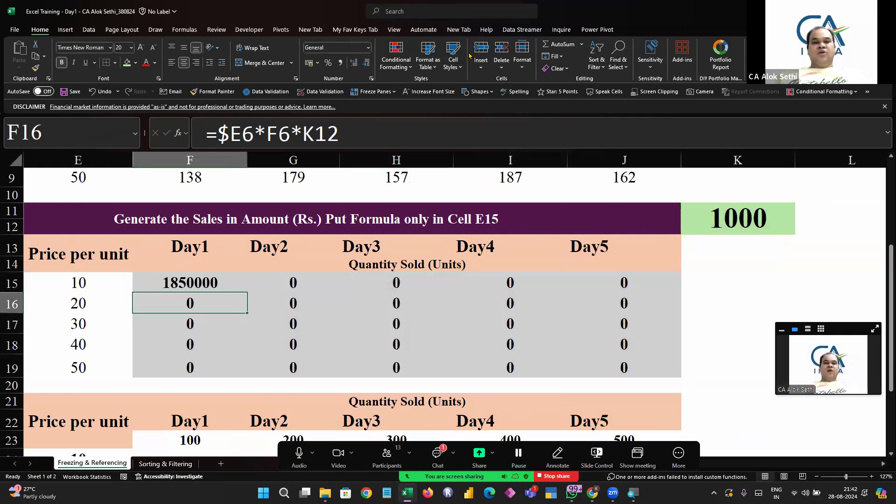
Step through the sales cells F16, G16, H17 and I17 to inspect their copied formulas
key("F2")
key("Tab")
key("F2")
key("Escape")
key("Tab")
key("F2")
key("Return")
key("F2")
key("Escape")
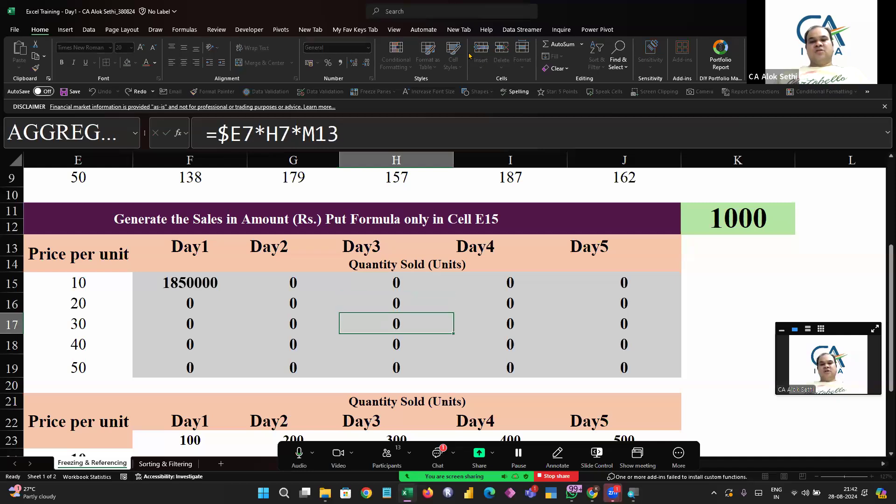
key("Tab")
key("F2")
scroll(857, 225, "right", 2)
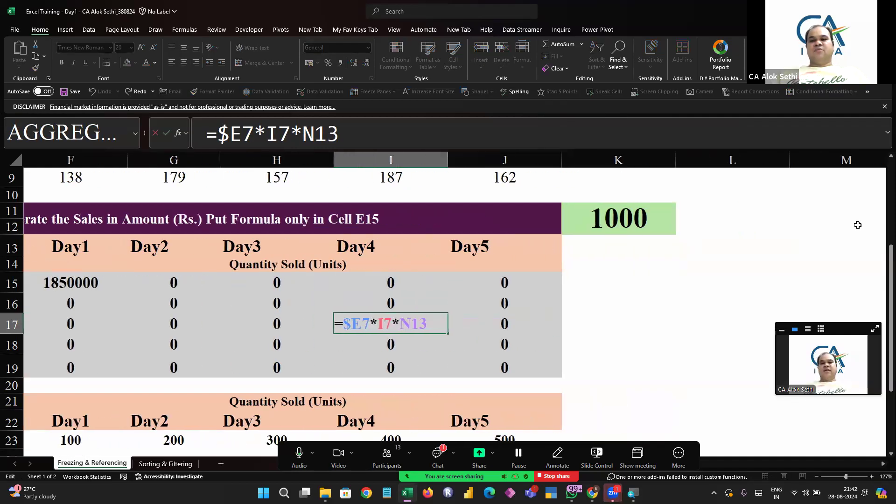
scroll(857, 225, "right", 2)
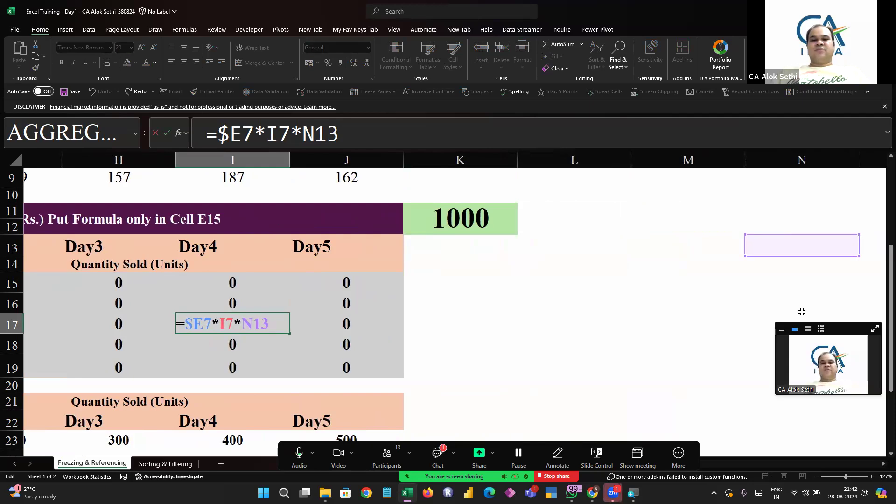
scroll(819, 290, "left", 3)
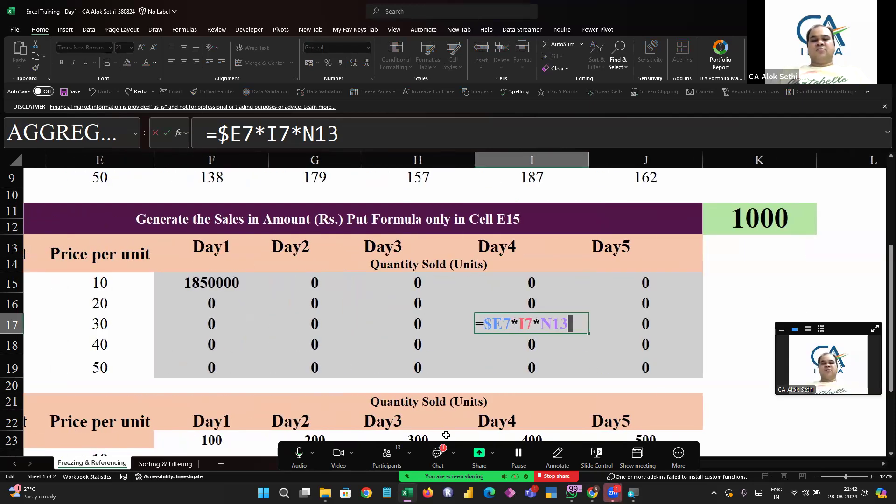
left_click(437, 456)
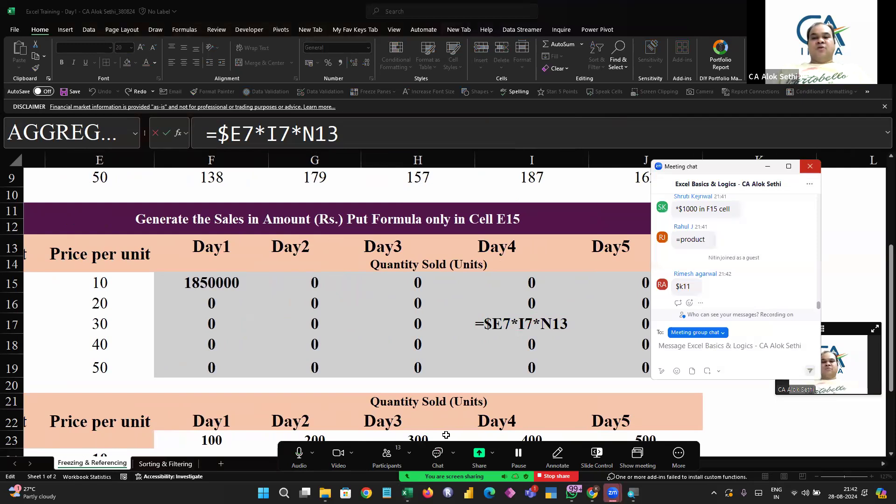
left_click(809, 166)
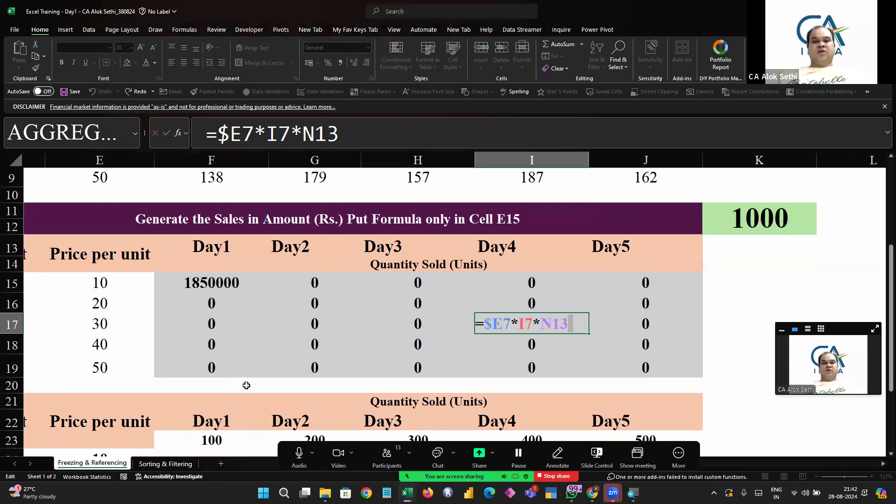
Edit F15's formula to lock the multiplier column, making it =$E5*F5*$K11
key("Escape")
key("Left")
key("Left")
key("Left")
key("Up")
key("Up")
key("F2")
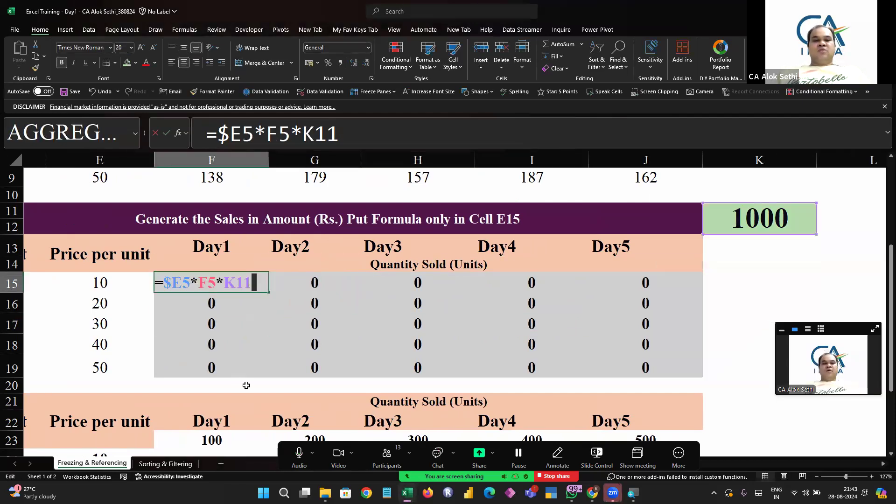
key("Left")
key("Left")
key("Left")
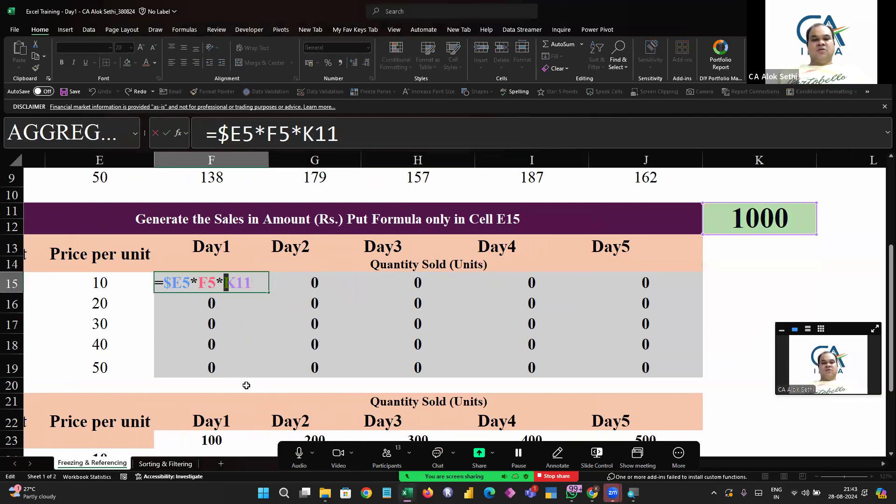
type("$")
key("Return")
Select the sales block F15:J19 and fill F15's formula to the right
key("Up")
key("shift+Down")
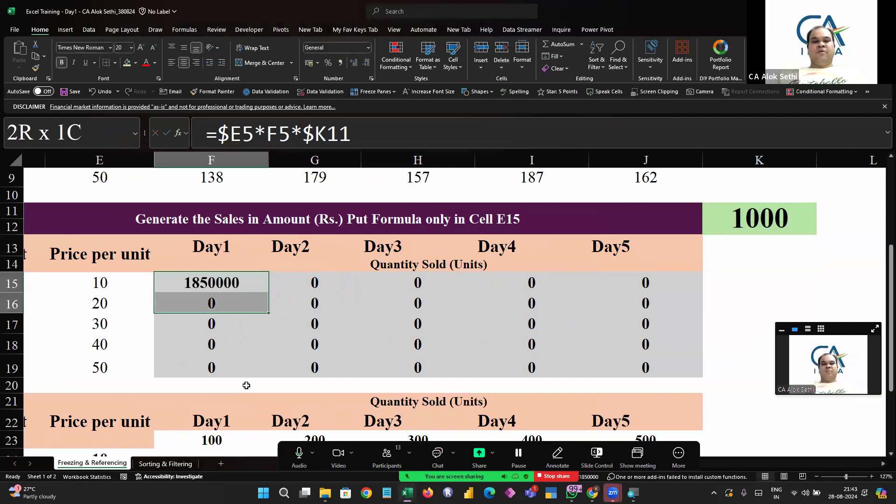
key("shift+Down")
key("shift+Down")
key("shift+Down")
key("shift+Right")
key("shift+Right")
key("shift+Right")
key("shift+Right")
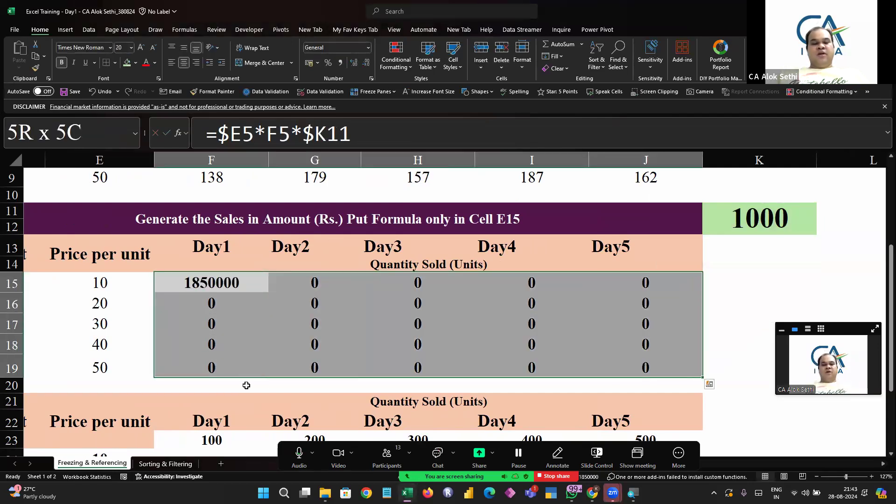
key("ctrl+r")
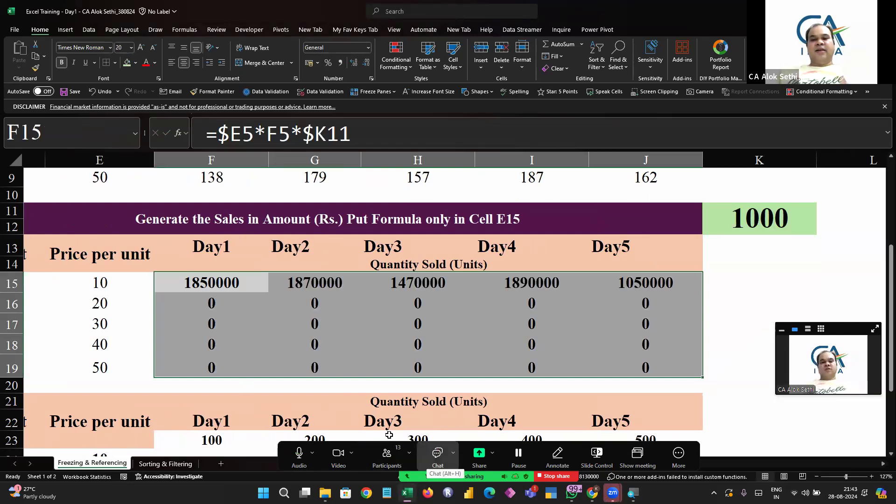
left_click(437, 453)
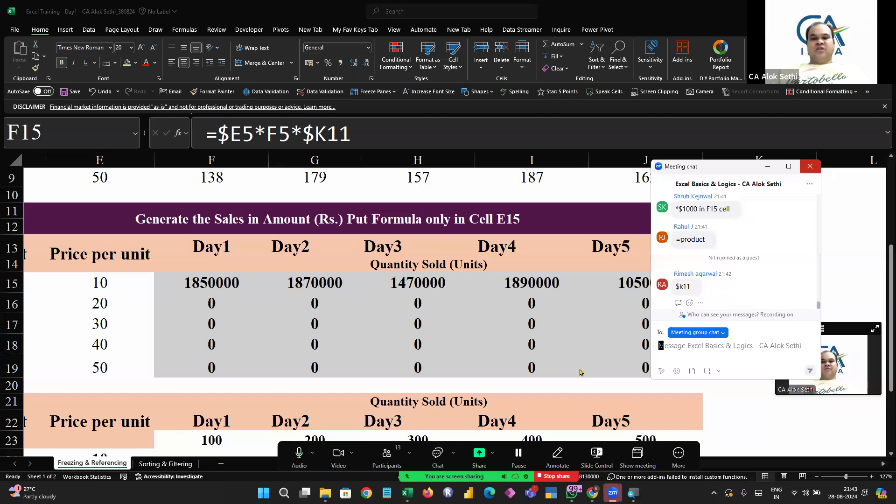
left_click(810, 166)
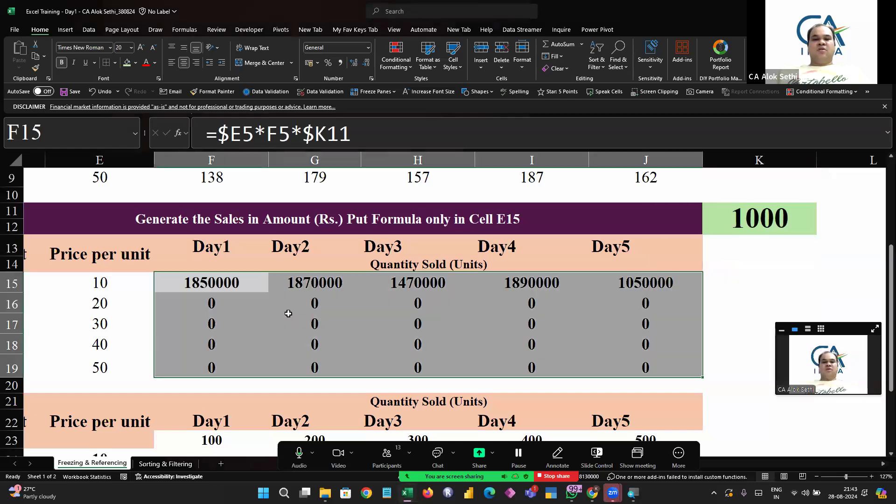
Step through F15, G15, H15 and H17 to compare the copied formulas' references
key("Up")
key("Down")
key("F2")
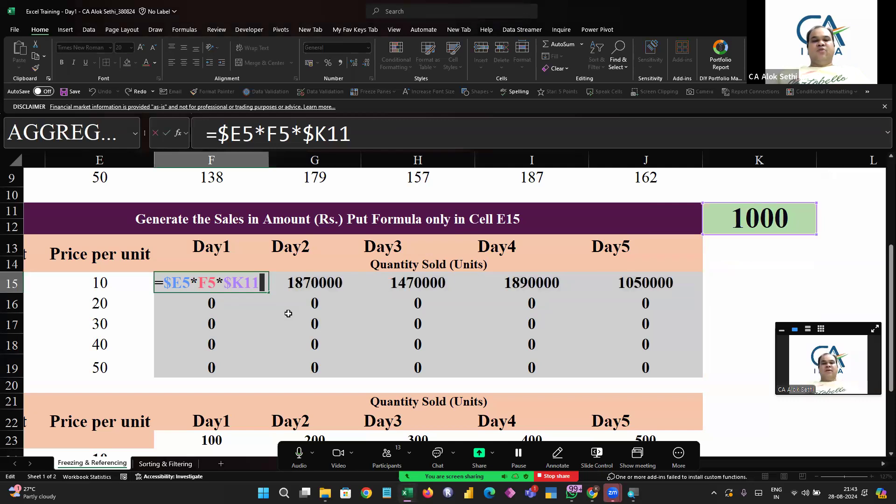
key("Tab")
key("F2")
key("Tab")
key("F2")
key("Escape")
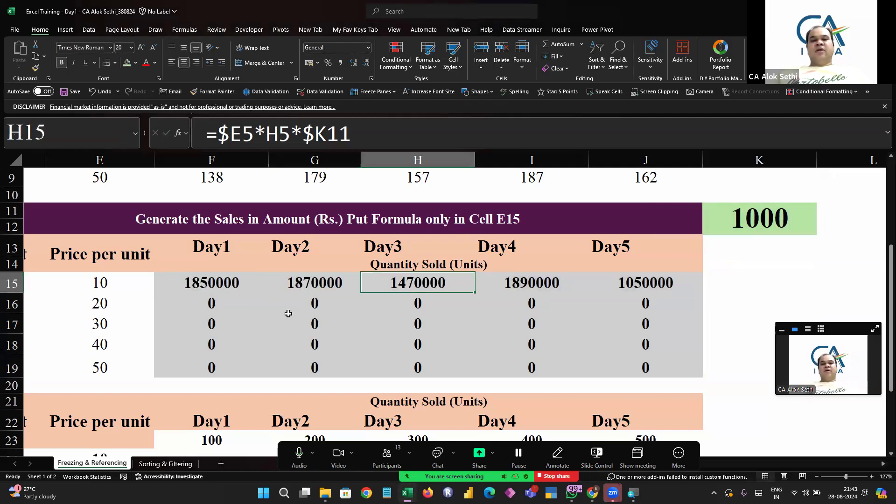
key("Down")
key("Down")
key("F2")
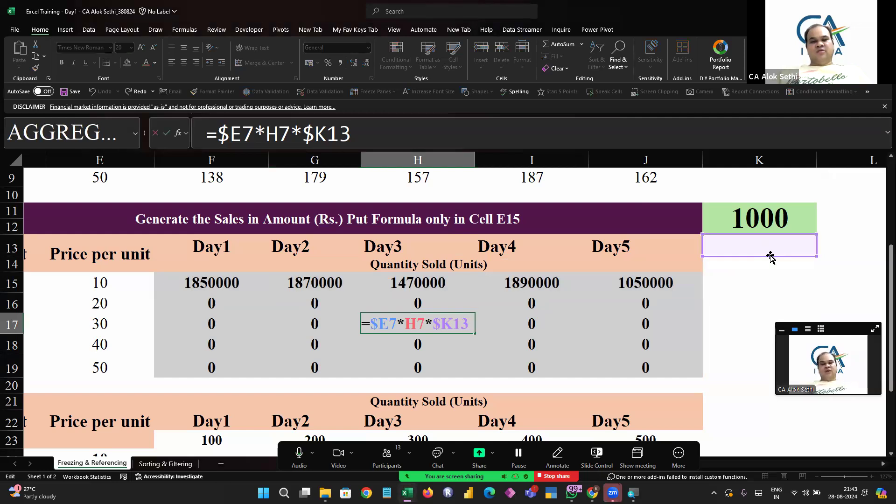
key("Escape")
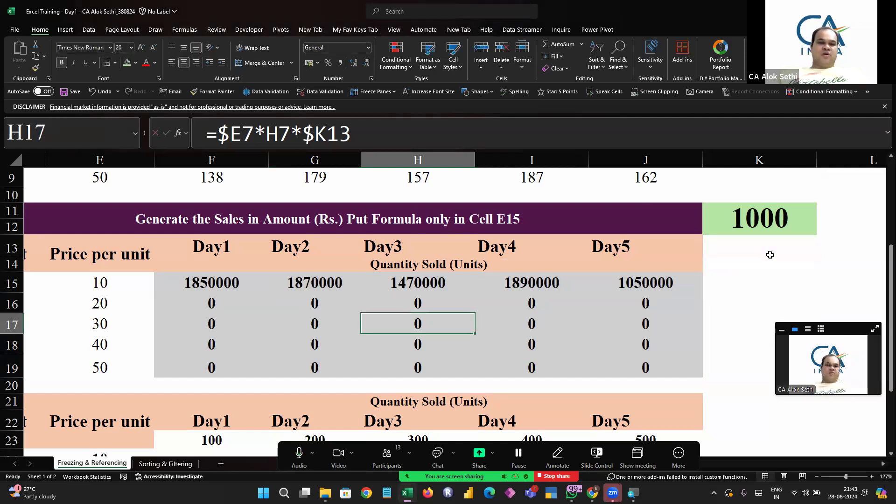
key("Up")
key("Up")
key("Left")
key("Left")
key("shift+Right")
key("shift+Right")
key("shift+Right")
key("shift+Right")
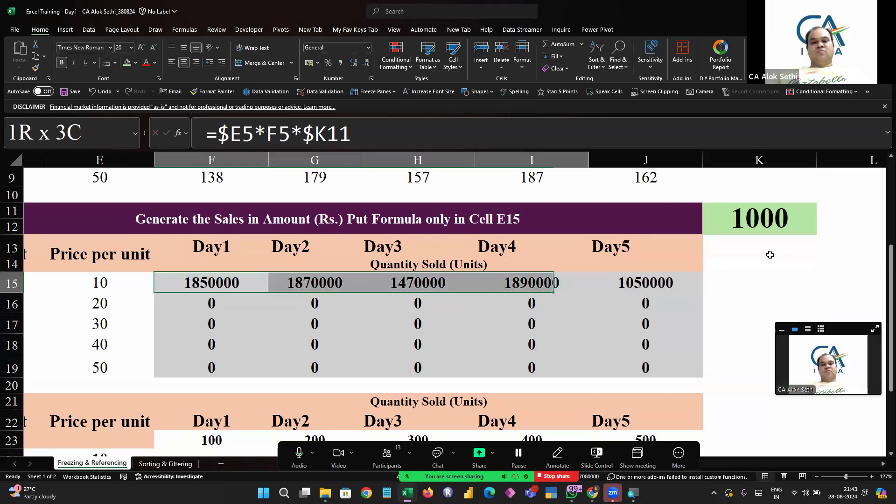
key("Left")
key("Left")
key("Right")
key("Right")
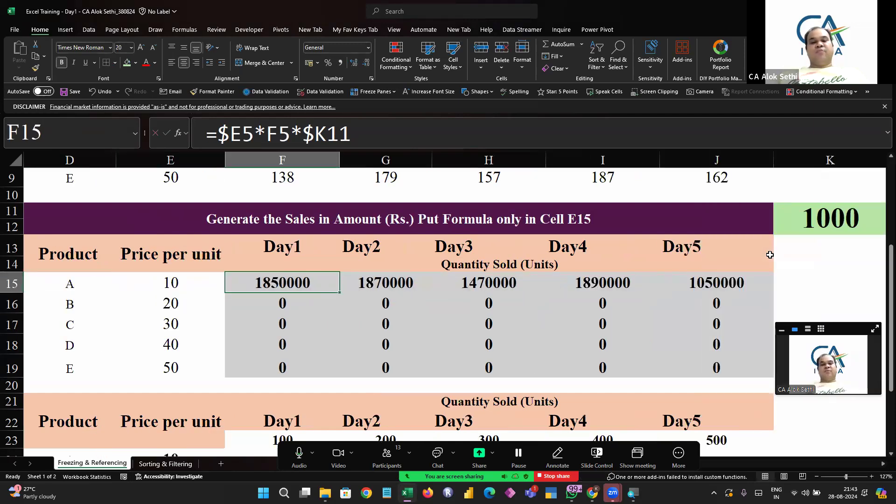
Edit F15's formula to fully lock the multiplier, making it =$E5*F5*$K$11
key("F2")
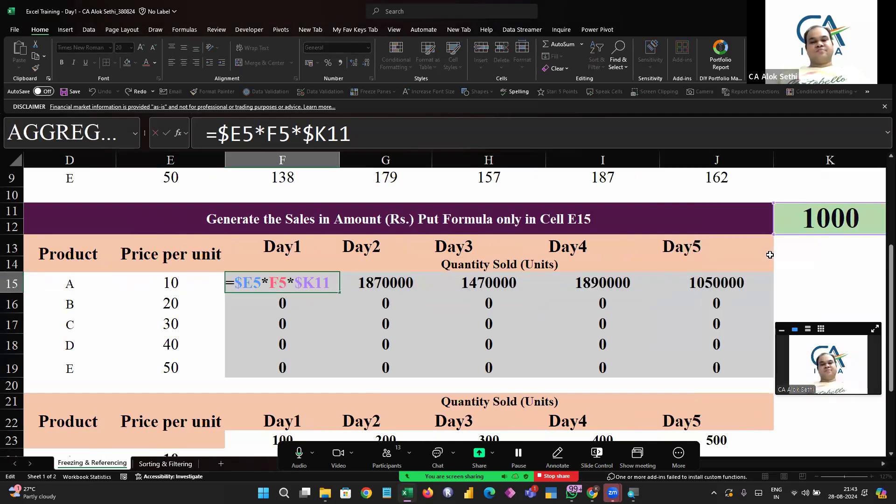
left_click(393, 436)
left_click(393, 436)
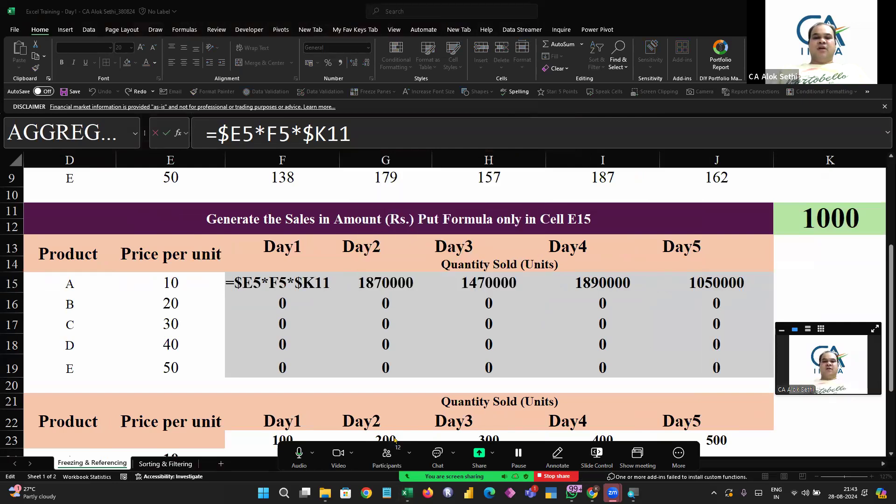
scroll(394, 438, "down", 1)
scroll(451, 266, "down", 2)
scroll(452, 266, "up", 2)
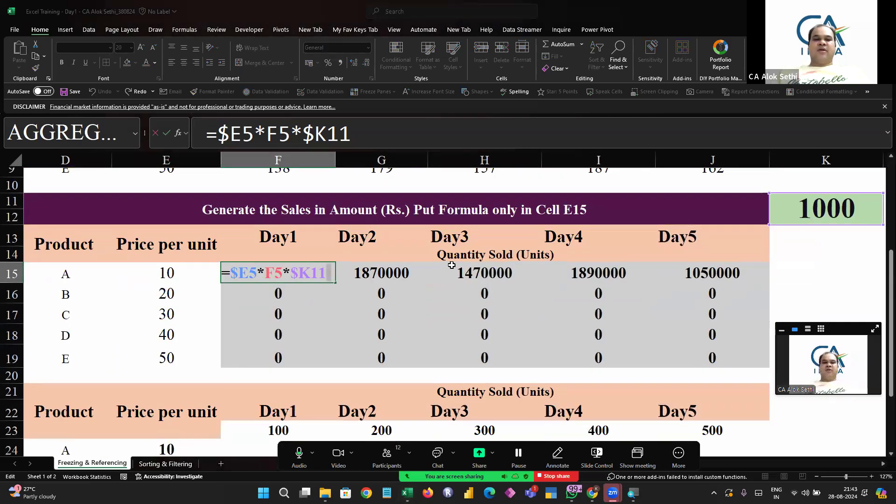
left_click(327, 135)
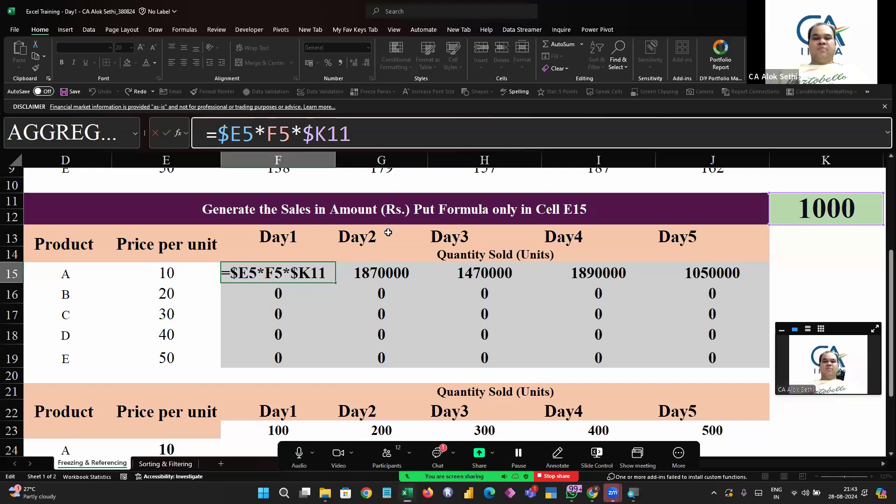
type("$")
key("Return")
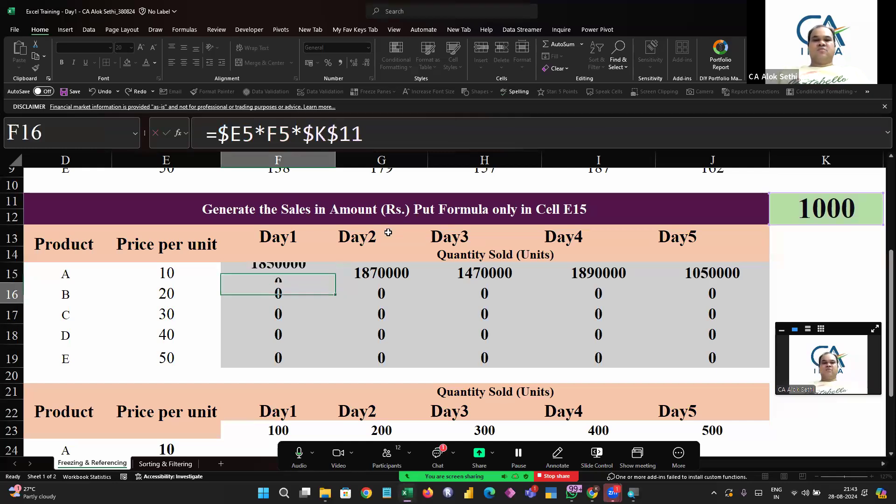
Select the sales block F15:J19 and fill F15's formula down through it
key("Up")
key("shift+Down")
key("shift+Down")
key("shift+Down")
key("shift+Down")
key("shift+Down")
key("shift+Right")
key("shift+Right")
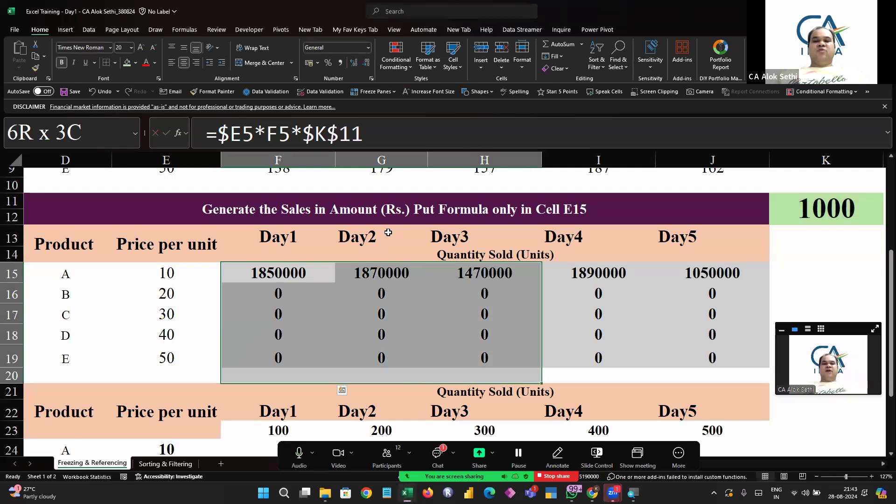
key("shift+Up")
key("shift+Right")
key("shift+Right")
key("ctrl+d")
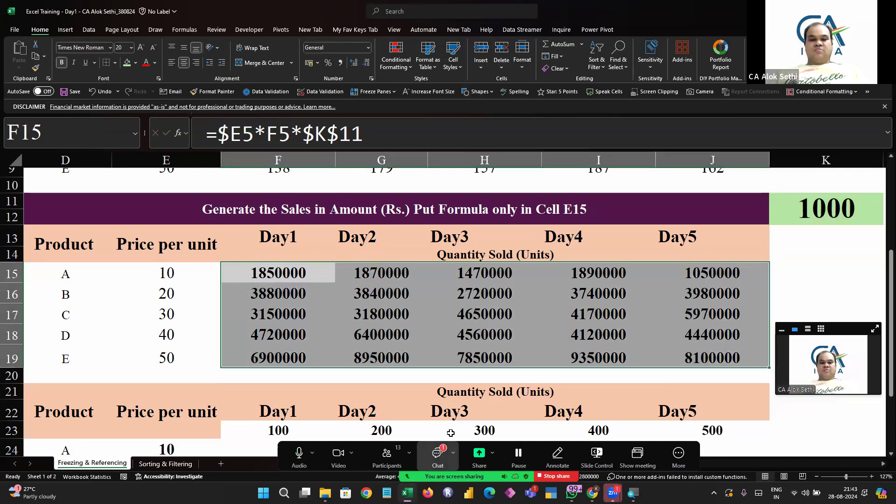
left_click(438, 454)
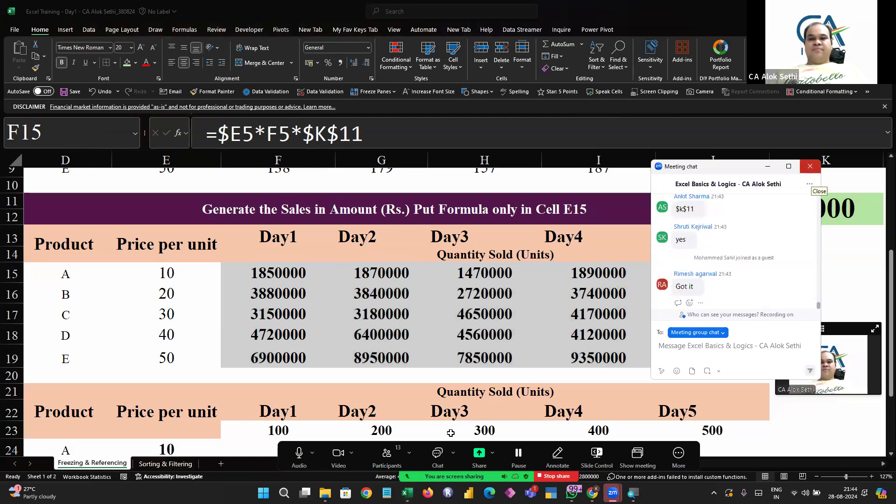
key("alt+F4")
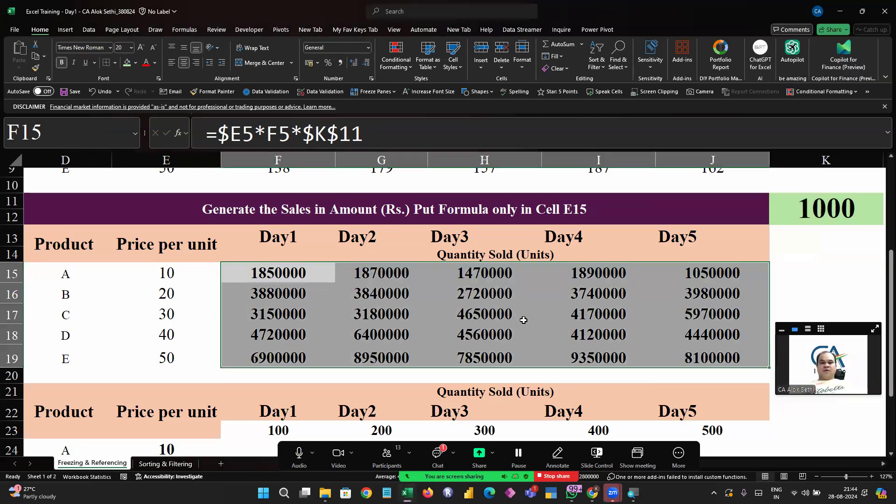
scroll(523, 320, "down", 2, "ctrl")
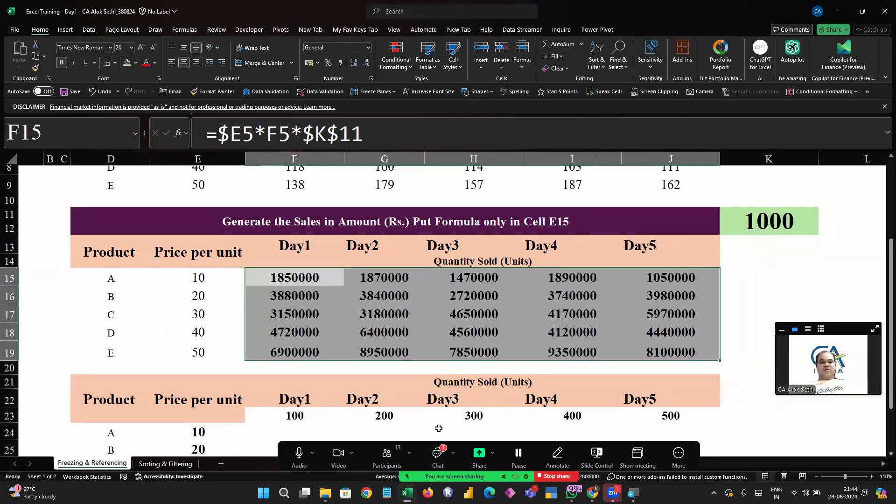
left_click(438, 452)
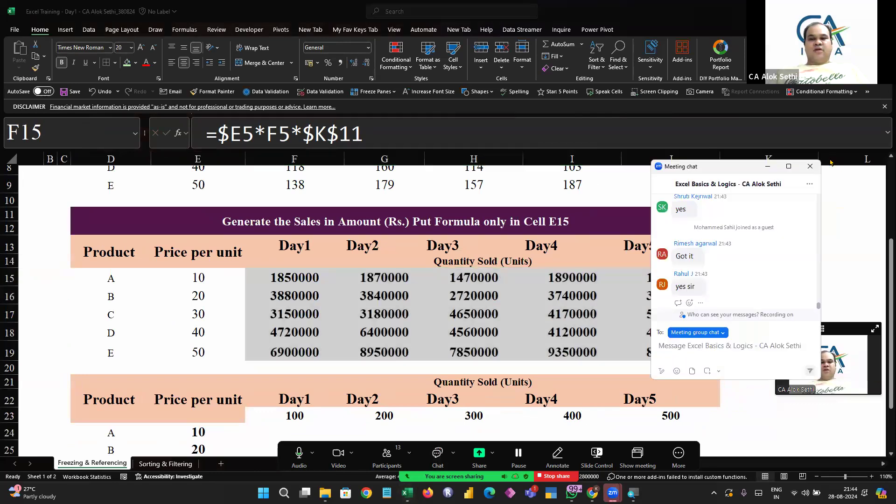
left_click(437, 452)
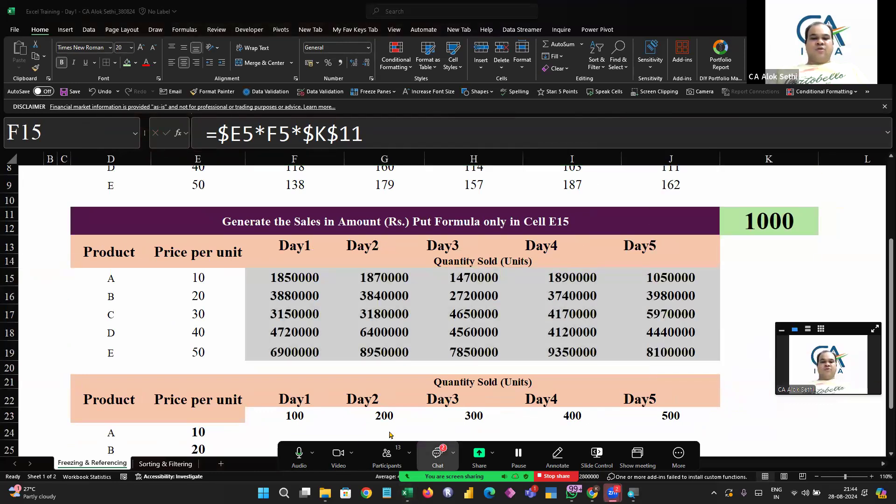
left_click(437, 453)
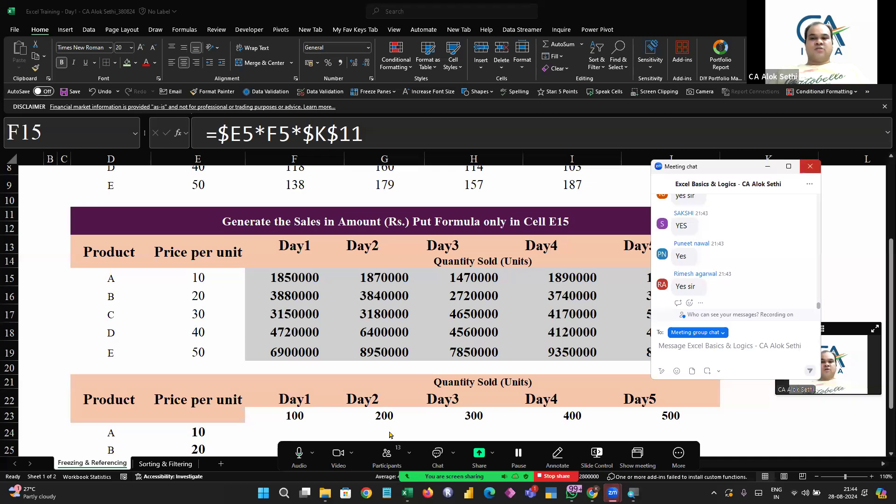
left_click(437, 452)
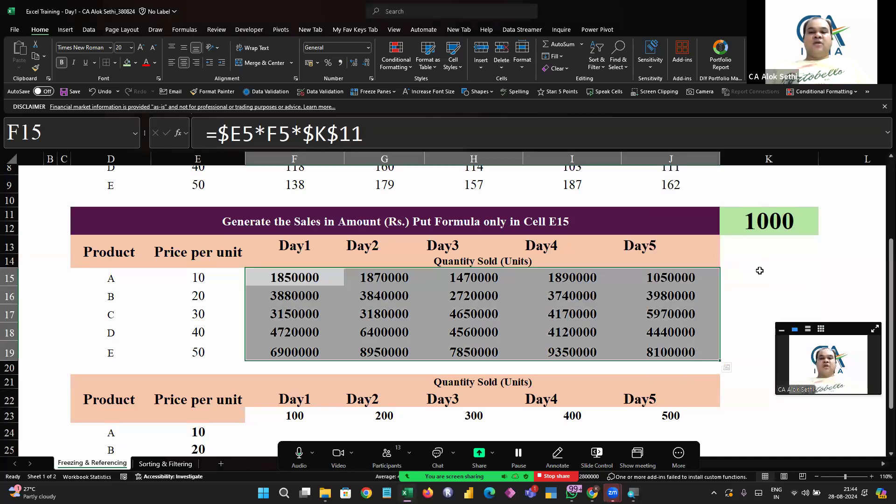
Set the multiplier in K11 to 500
left_click(766, 206)
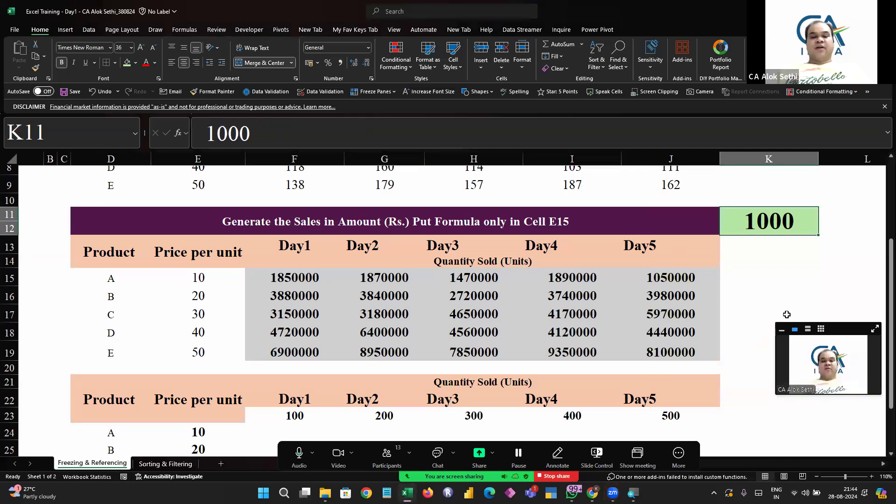
type("500")
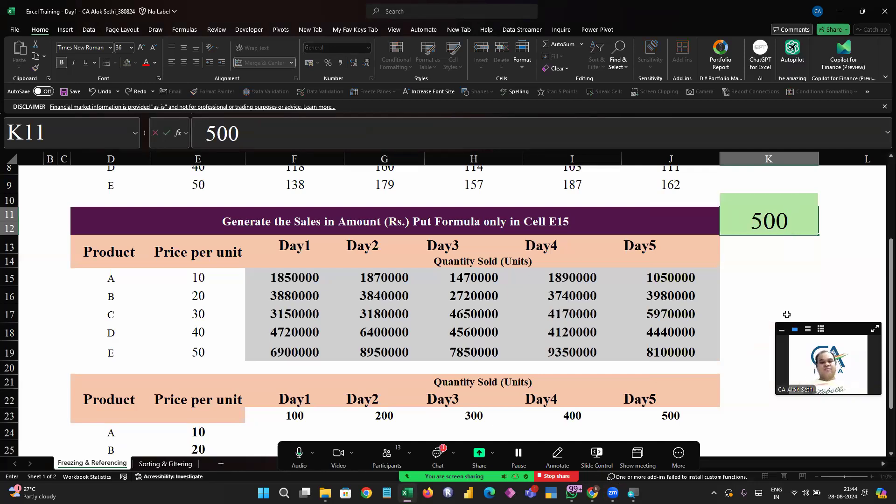
key("Return")
type("\\")
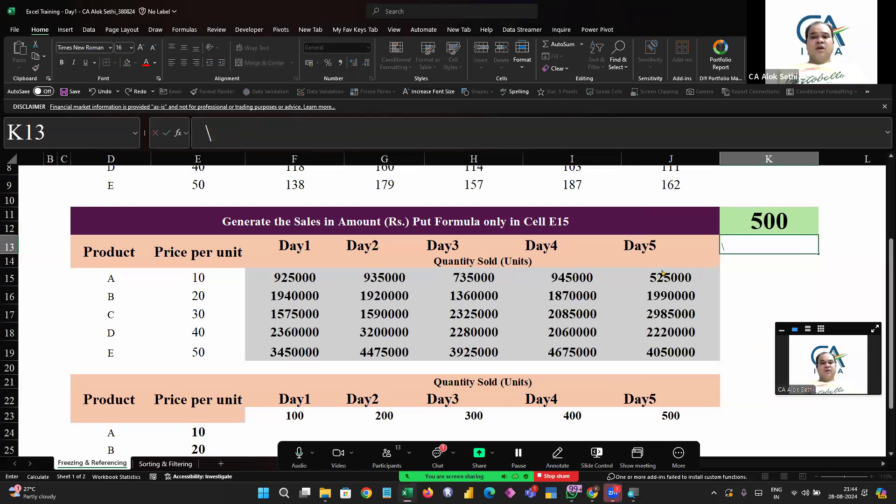
left_click(810, 166)
left_click(298, 274)
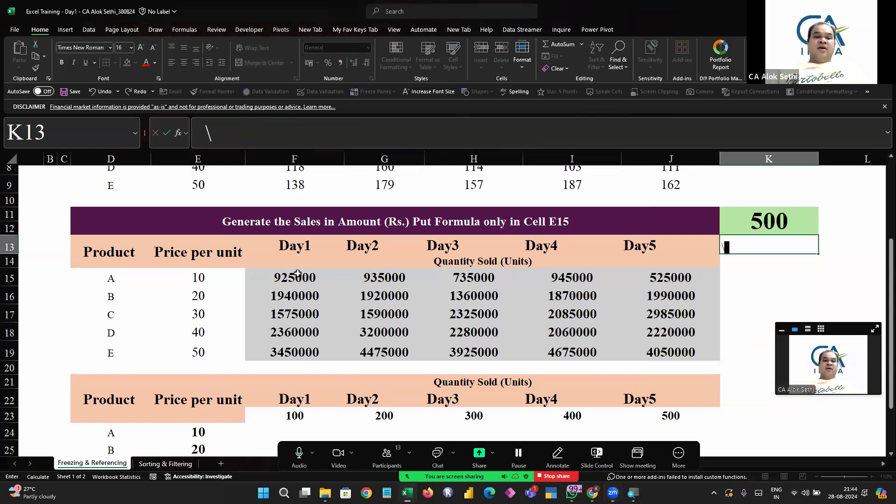
key("Escape")
Replace the K11 reference in F15's formula with the constant 1000, making it =$E5*F5*1000
key("Left")
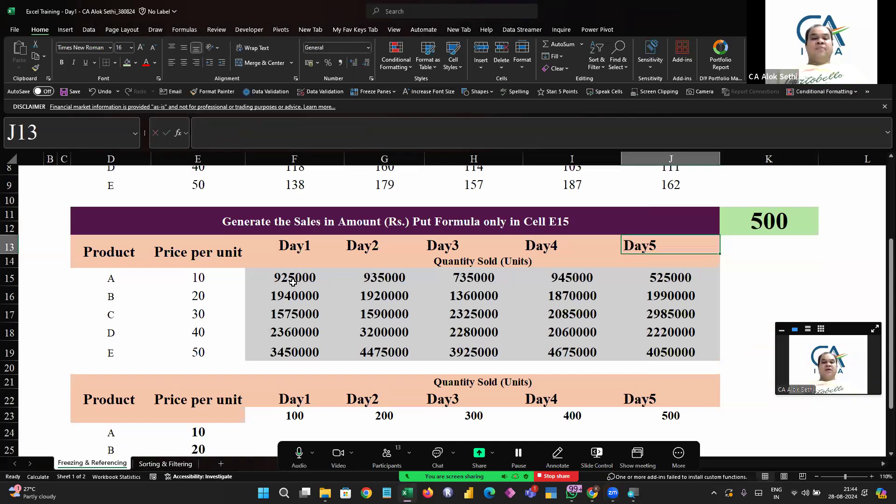
left_click(293, 280)
key("F2")
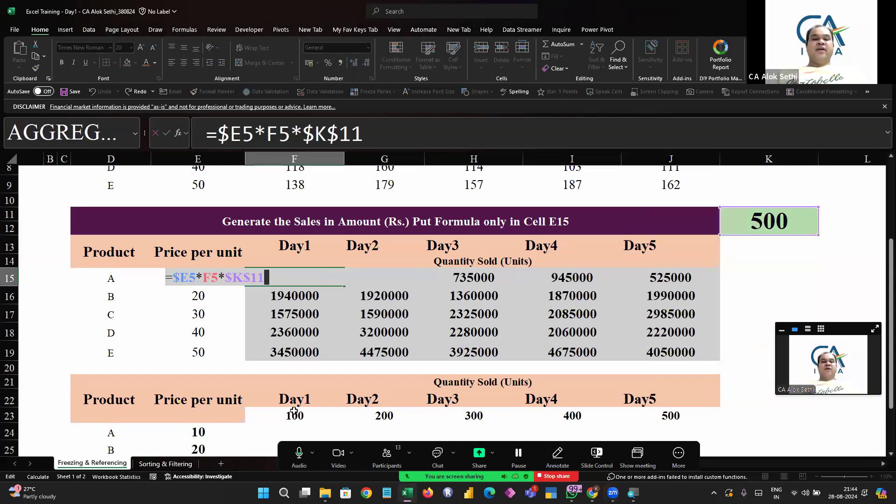
key("BackSpace")
key("BackSpace")
key("BackSpace")
key("BackSpace")
key("BackSpace")
type("1000")
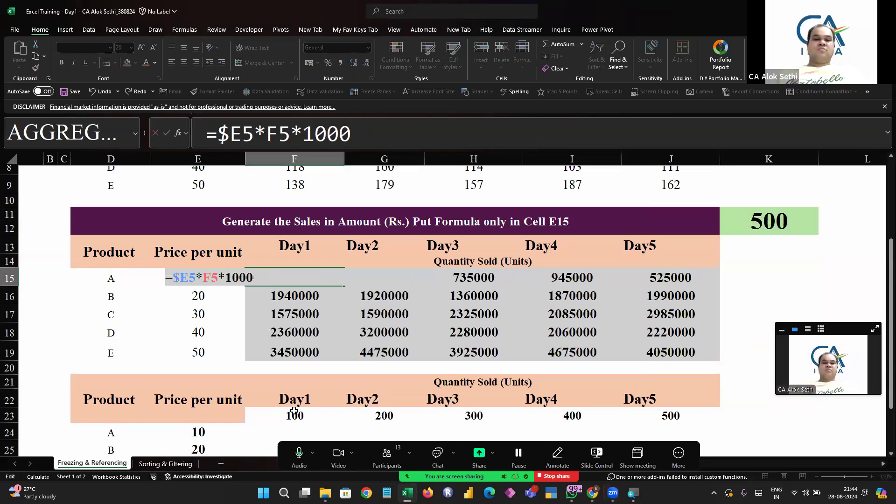
key("Return")
key("Up")
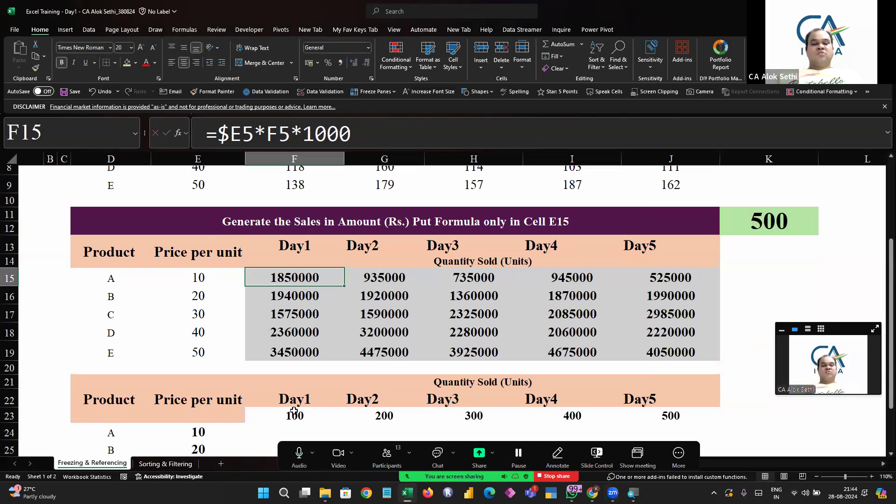
key("F2")
key("Escape")
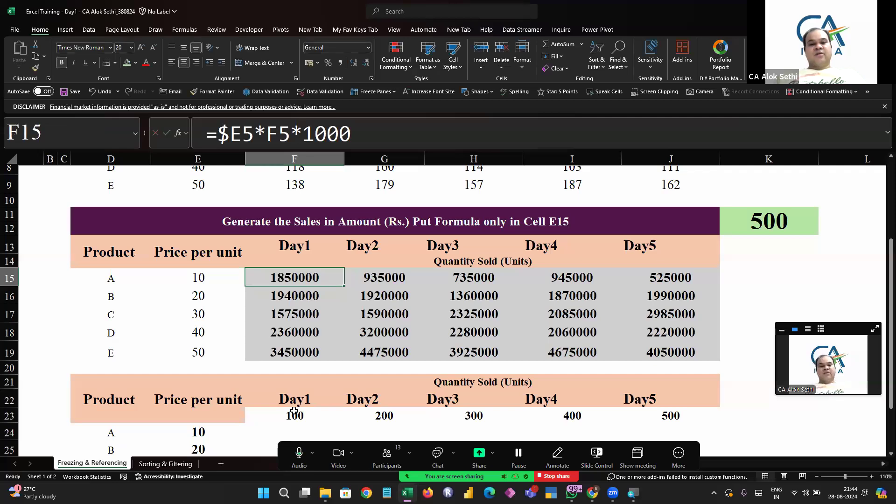
Select the sales block F15:J19 and fill F15's formula down and to the right
key("shift+Down")
key("shift+Down")
key("shift+Down")
key("shift+Down")
key("shift+Right")
key("shift+Right")
key("shift+Right")
key("shift+Right")
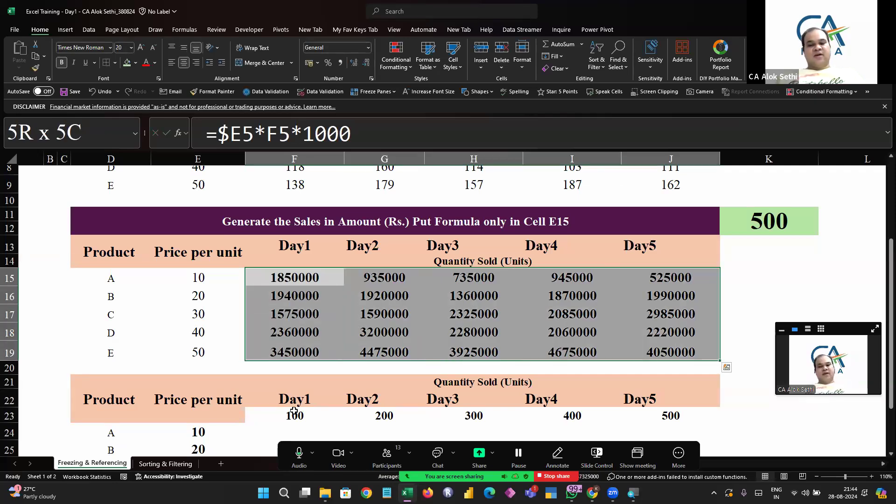
key("ctrl+d")
key("ctrl+r")
Step through the copied formulas in F15, G15, H15 and nearby cells to compare their references
key("F2")
key("Escape")
key("Right")
key("F2")
key("Escape")
key("Right")
key("F2")
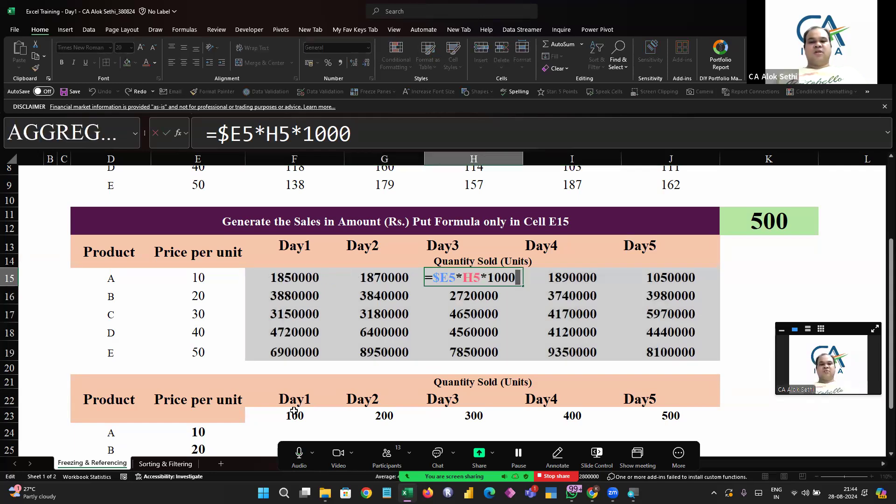
key("Escape")
key("Right")
key("Right")
key("Up")
key("Up")
key("Right")
key("Left")
key("Left")
key("Left")
key("Left")
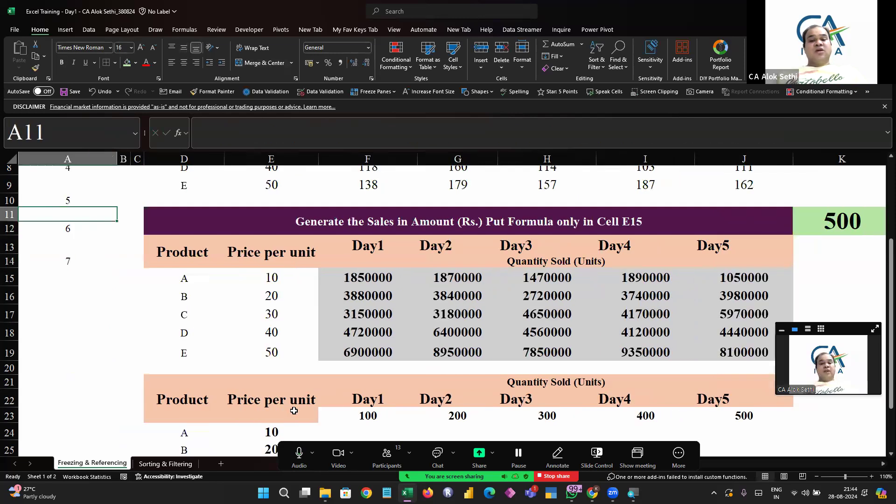
key("Right")
key("Right")
key("Right")
key("Down")
key("Left")
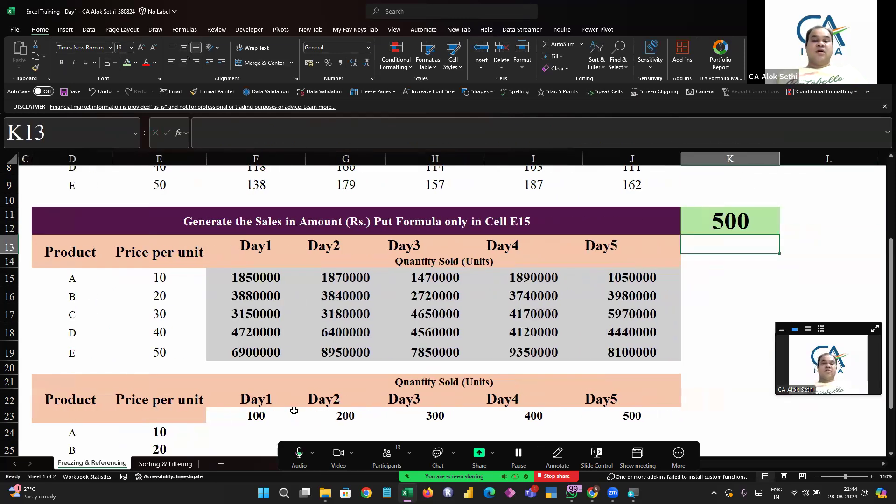
key("Left")
key("Left")
key("Left")
key("Down")
key("Down")
key("Down")
key("Left")
key("Up")
key("Left")
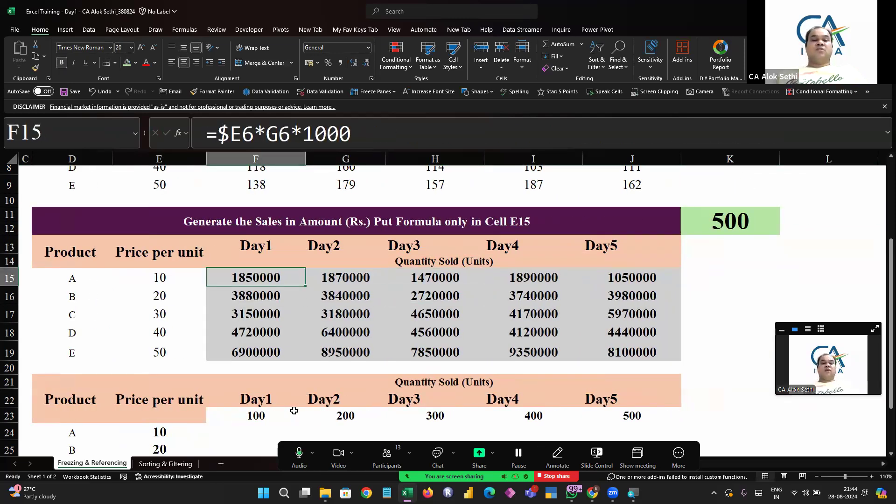
key("F2")
key("Escape")
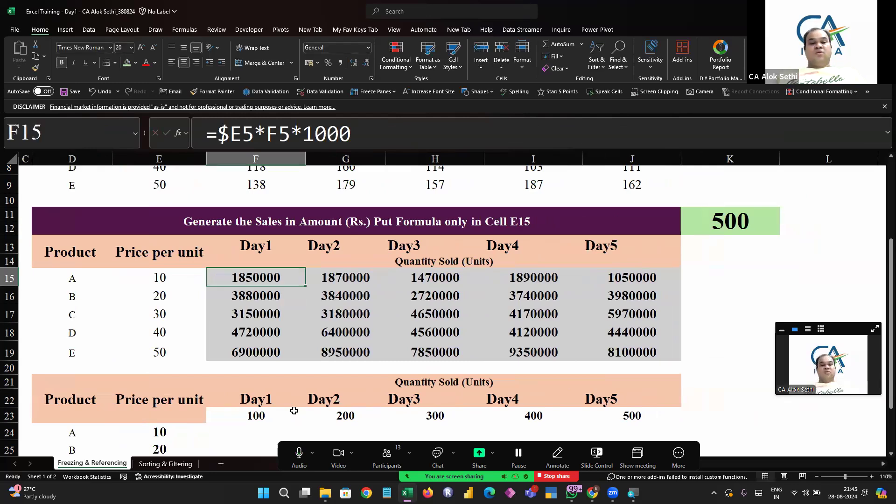
Undo the constant-1000 fill and edit, restoring F15's formula =$E5*F5*$K$11
key("ctrl+z")
key("Up")
key("Down")
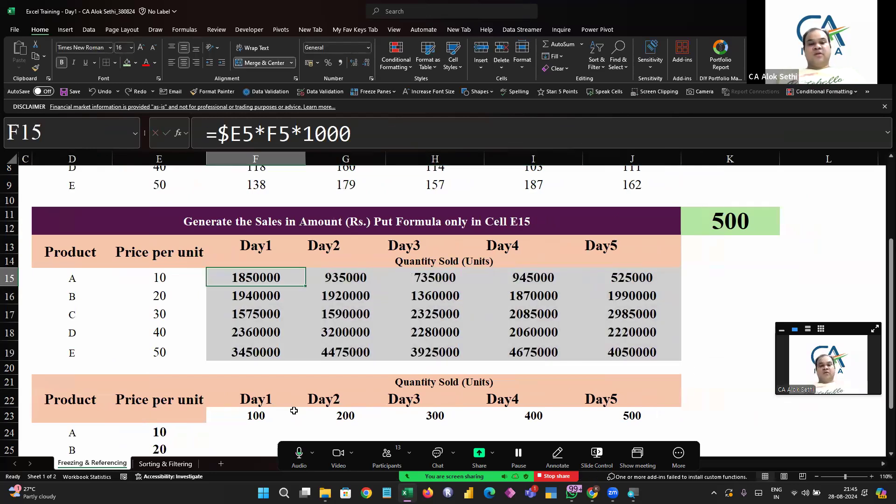
key("F2")
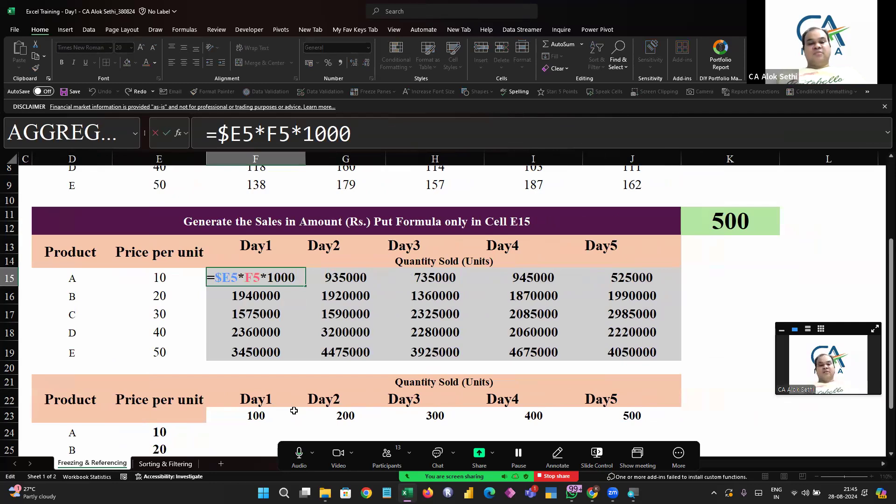
key("Escape")
key("ctrl+y")
key("F2")
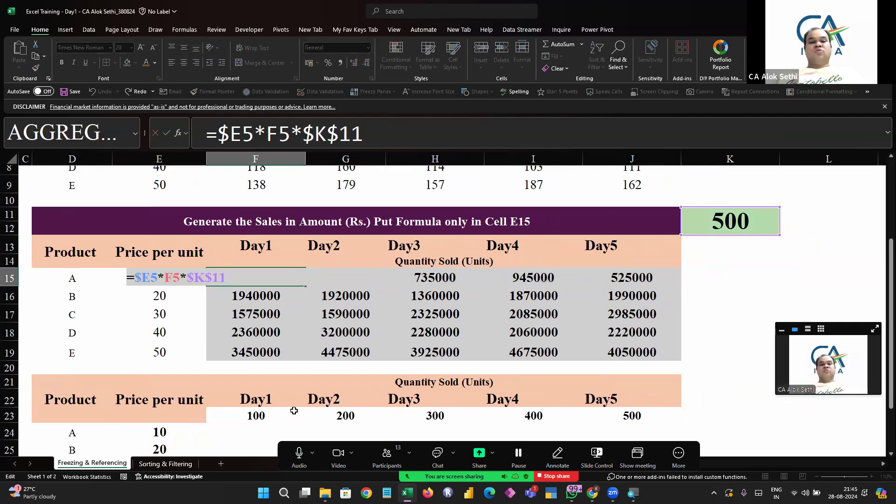
key("Escape")
Set the multiplier in K11 to 2
key("Right")
key("Right")
key("Right")
key("Right")
key("Right")
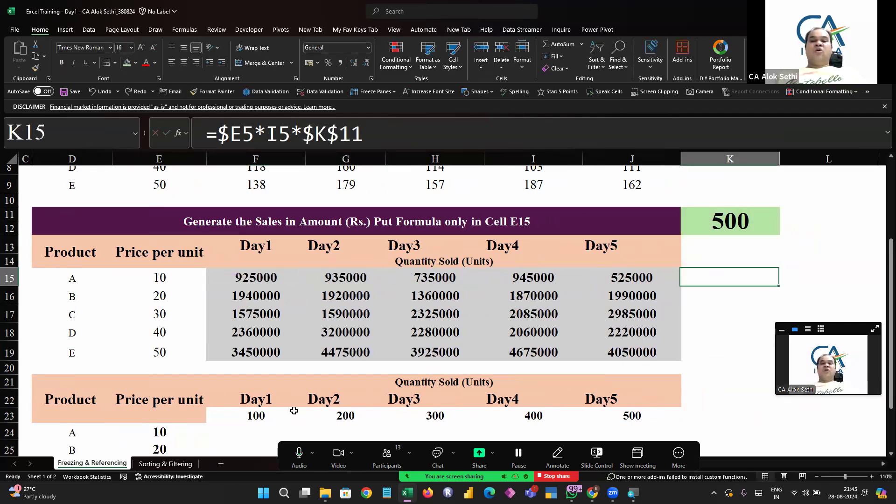
key("Up")
key("Up")
key("Up")
type("2")
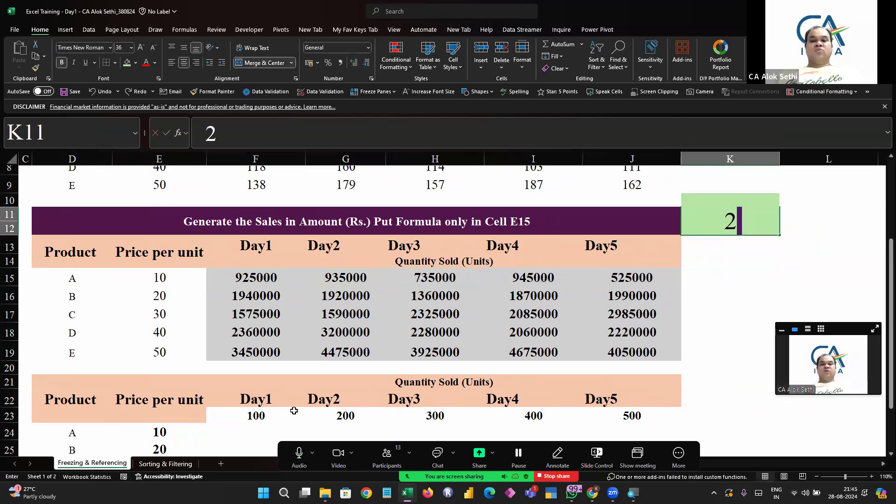
key("Return")
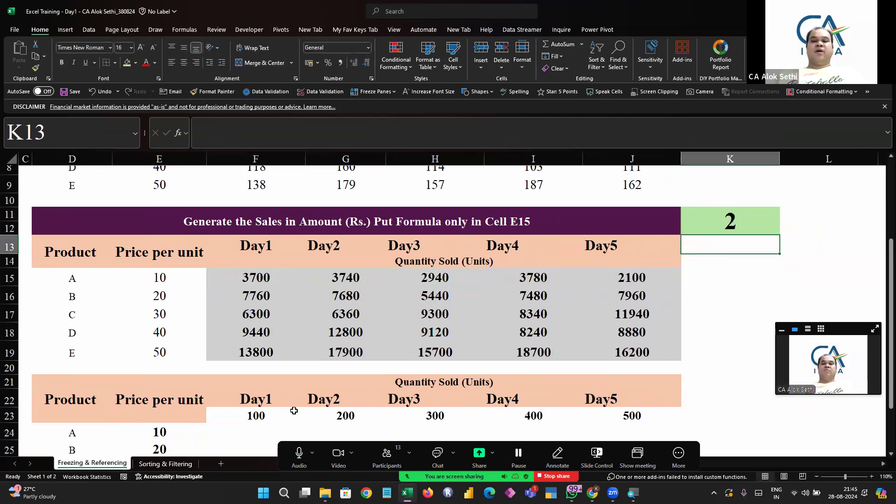
Set the multiplier in K11 to 1
key("Up")
key("BackSpace")
type("1")
key("Return")
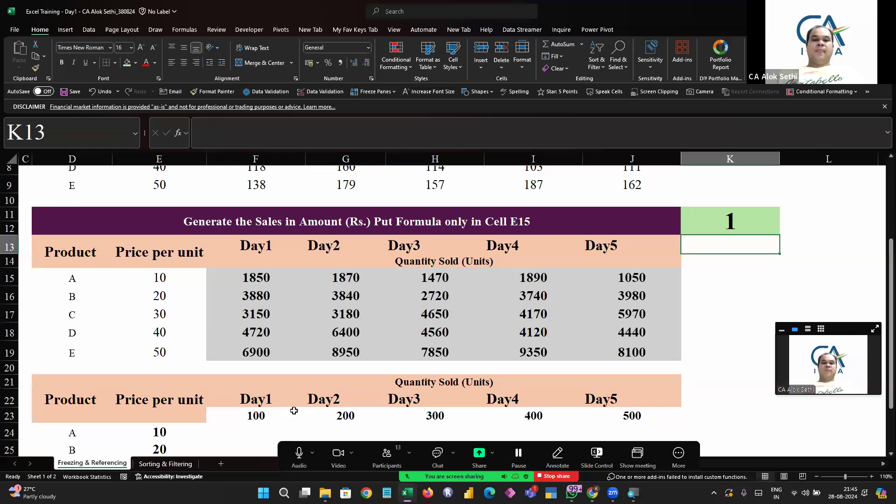
key("Up")
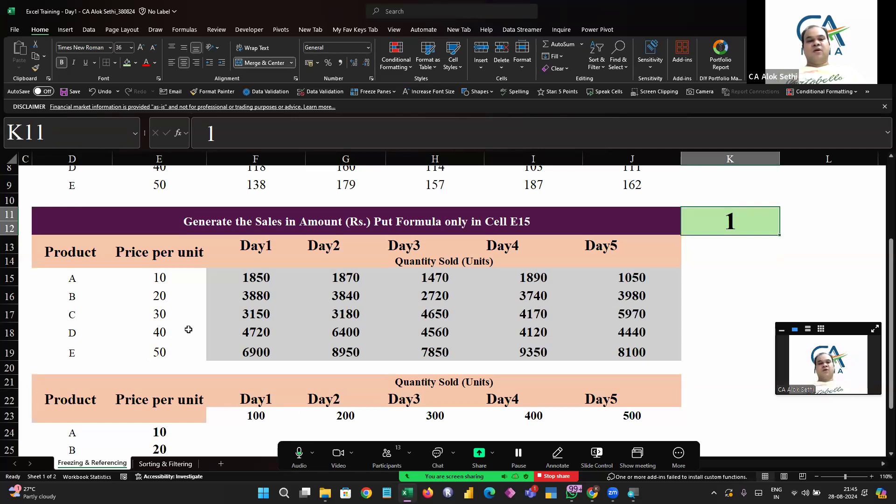
scroll(194, 322, "up", 2)
scroll(194, 321, "down", 2)
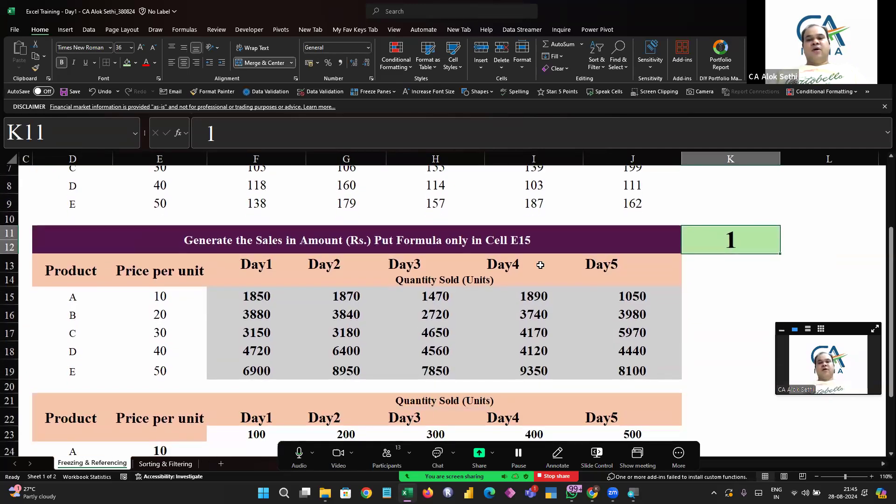
Change the multiplier in K11 to 100
double_click(745, 236)
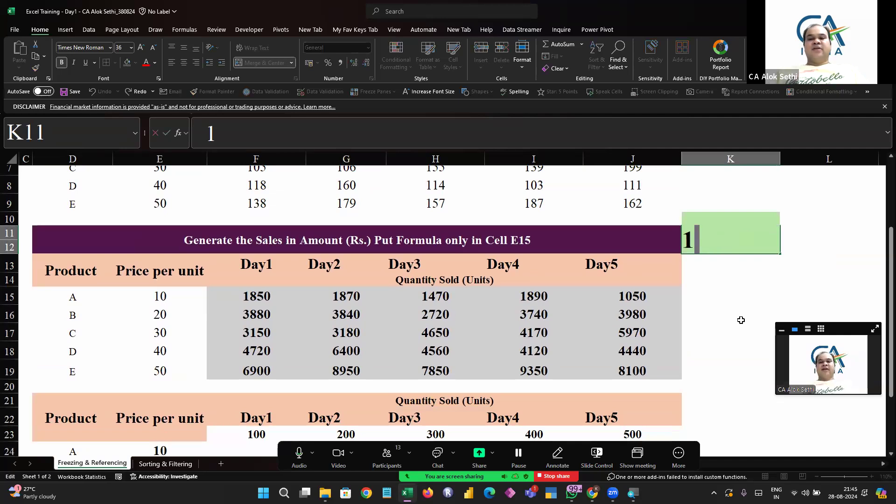
type("00")
key("Return")
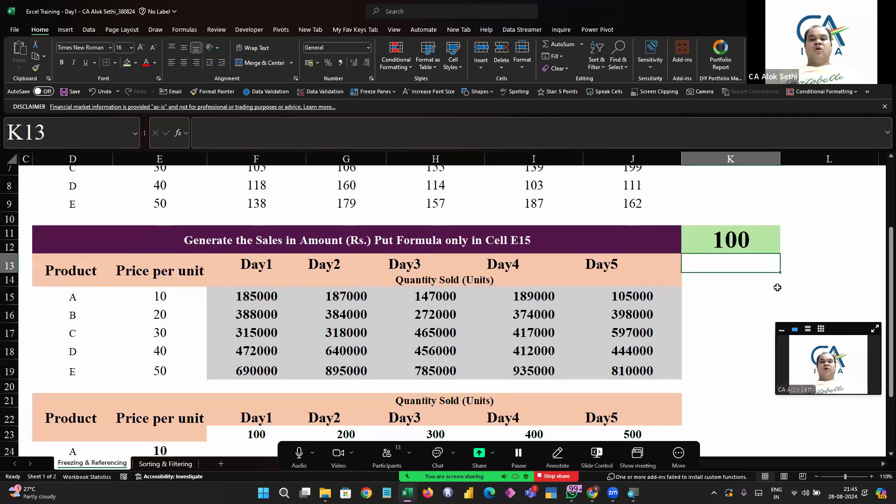
key("Up")
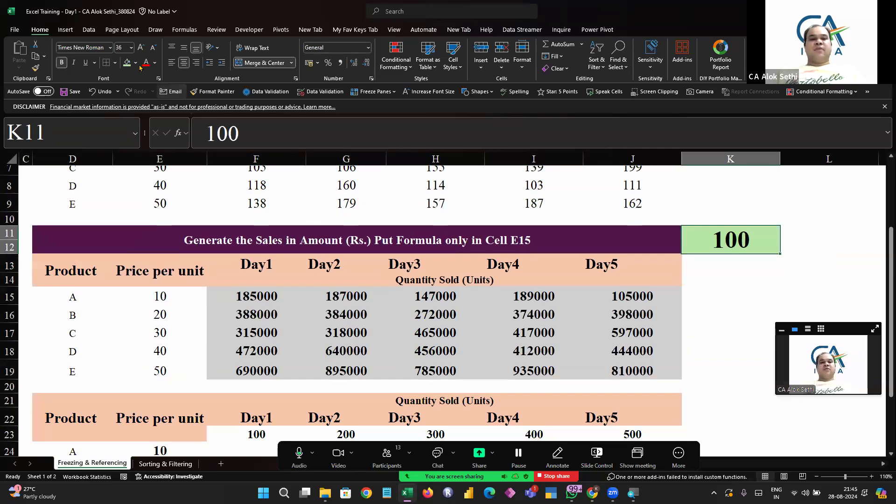
Set K11's fill colour to white
left_click(135, 63)
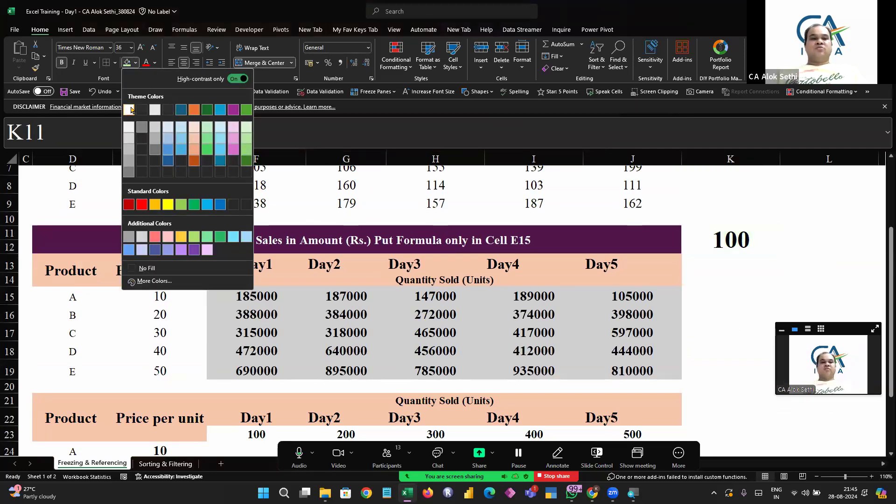
left_click(131, 110)
Set K11's font colour to white so the multiplier is hidden
left_click(155, 63)
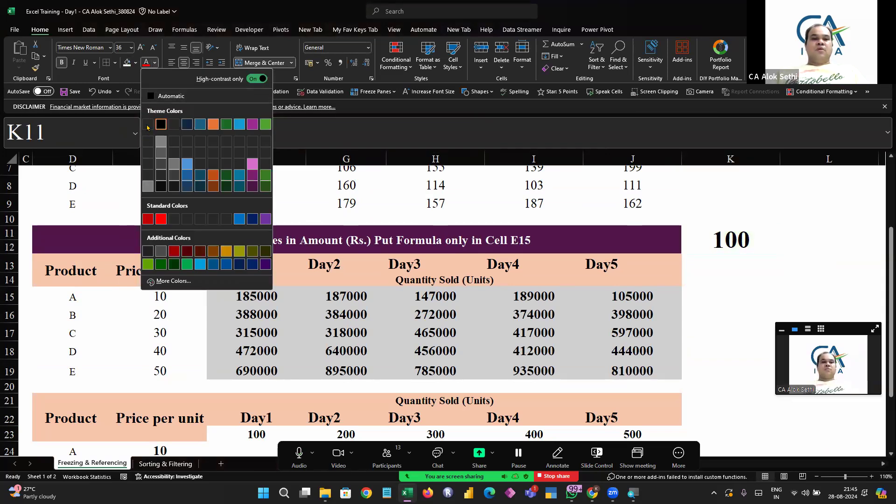
left_click(164, 150)
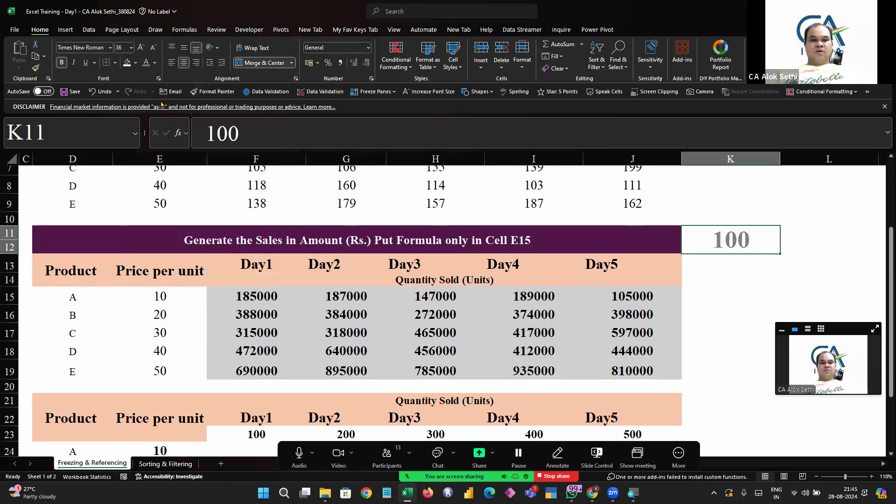
left_click(154, 64)
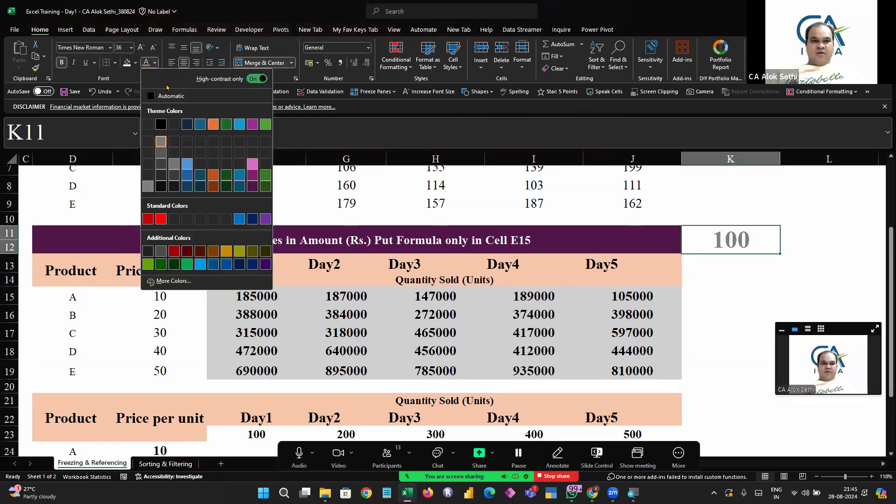
left_click(253, 81)
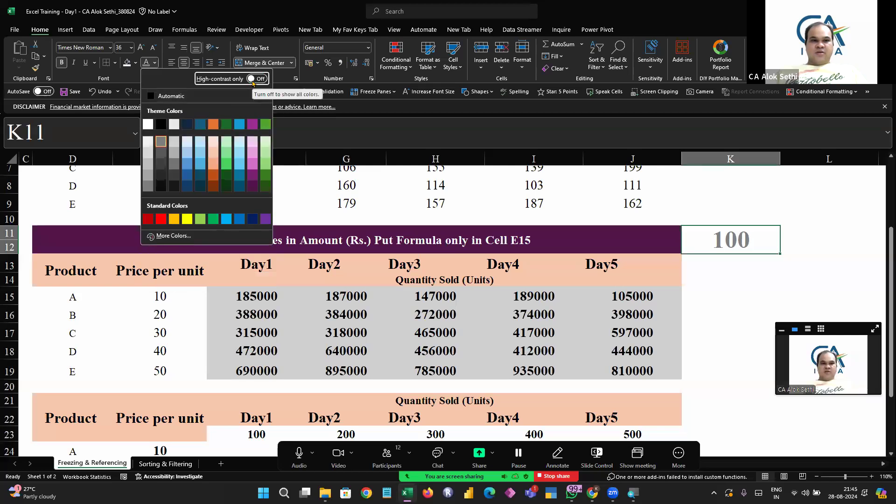
left_click(148, 124)
left_click(751, 364)
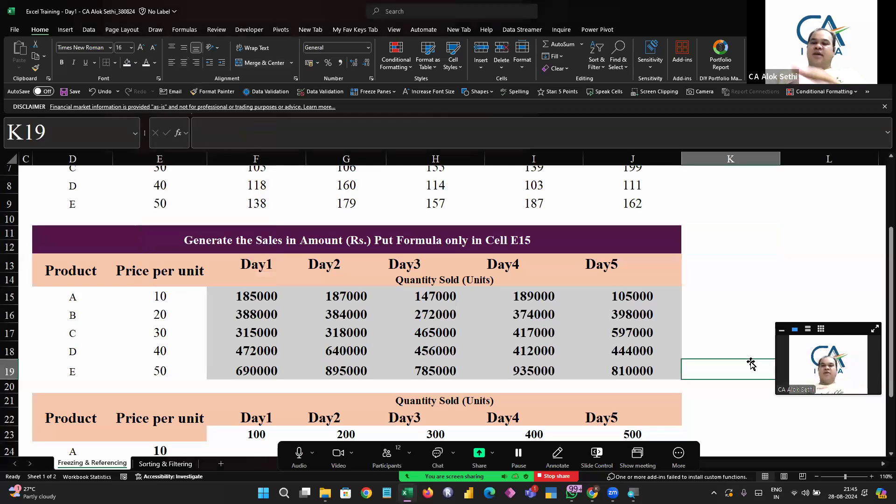
Move through the sales block to inspect G16's formula referencing the hidden K11 multiplier
key("Up")
key("Up")
key("Up")
key("Up")
key("Up")
key("Up")
key("Up")
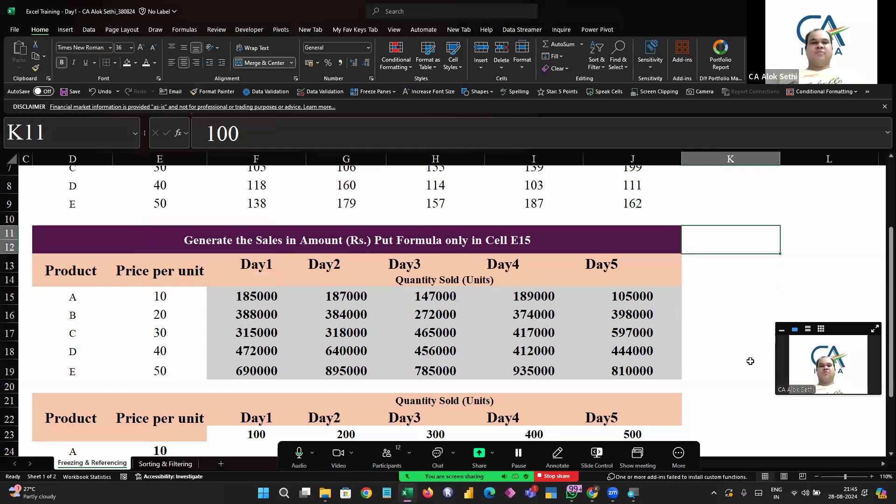
key("Down")
key("Down")
key("Left")
key("Left")
key("Down")
key("Down")
key("Right")
key("Right")
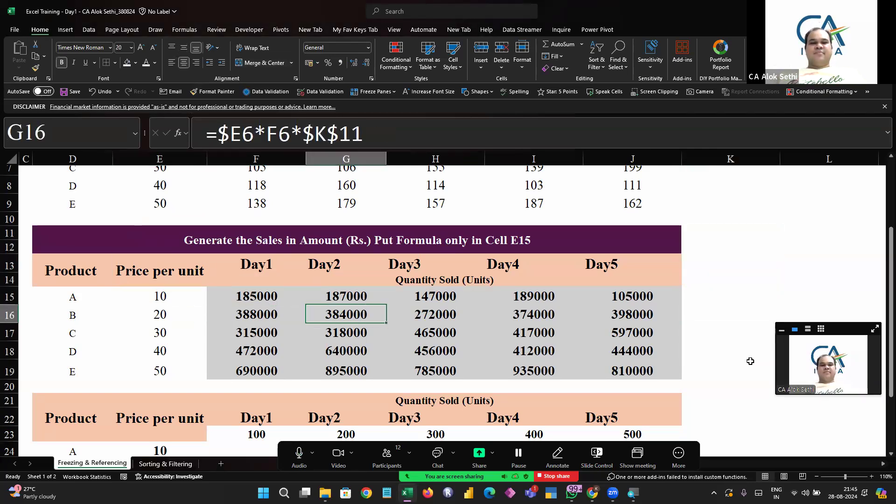
Step through the corner cells of the sales block F15:J19 to inspect their formulas
key("Up")
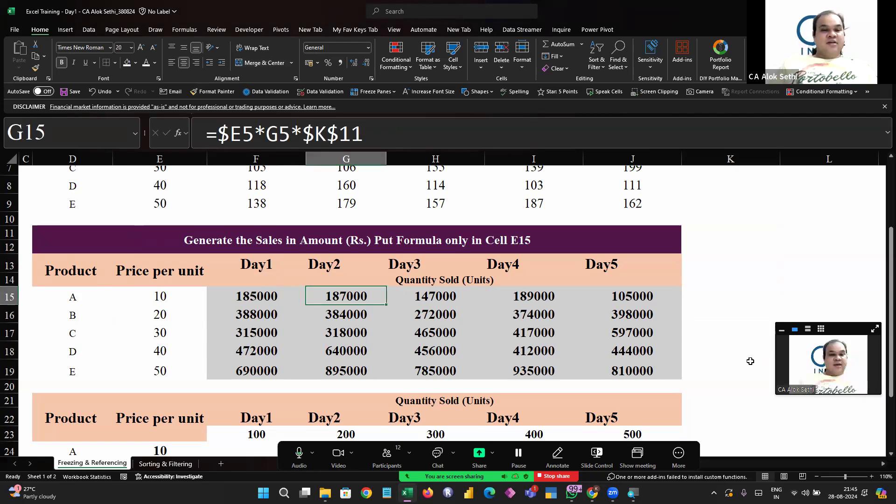
key("Left")
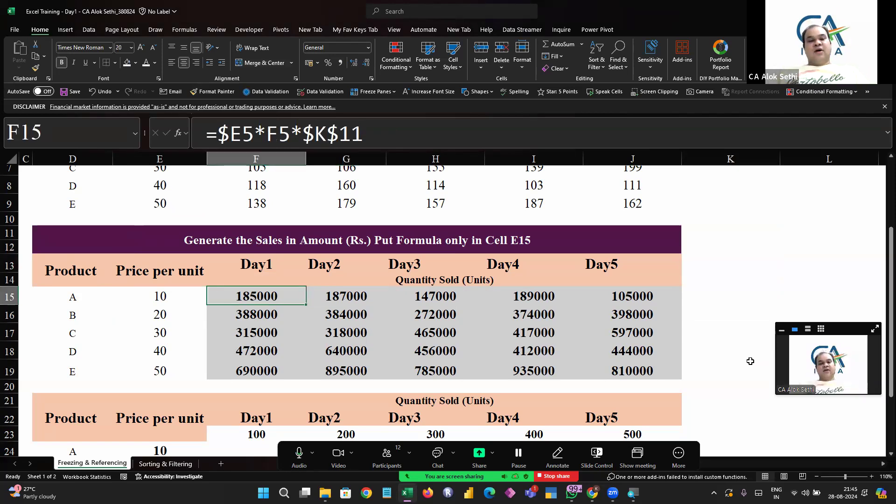
key("Right")
key("Right")
key("Right")
key("Right")
key("Down")
key("Down")
key("Down")
key("Down")
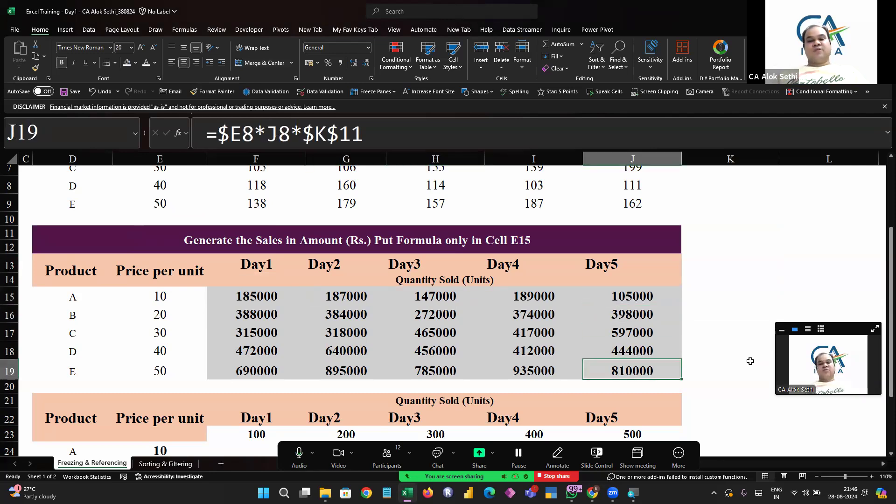
key("Down")
key("Left")
key("Left")
key("Left")
key("Left")
key("Up")
key("Up")
key("Up")
key("Up")
key("Up")
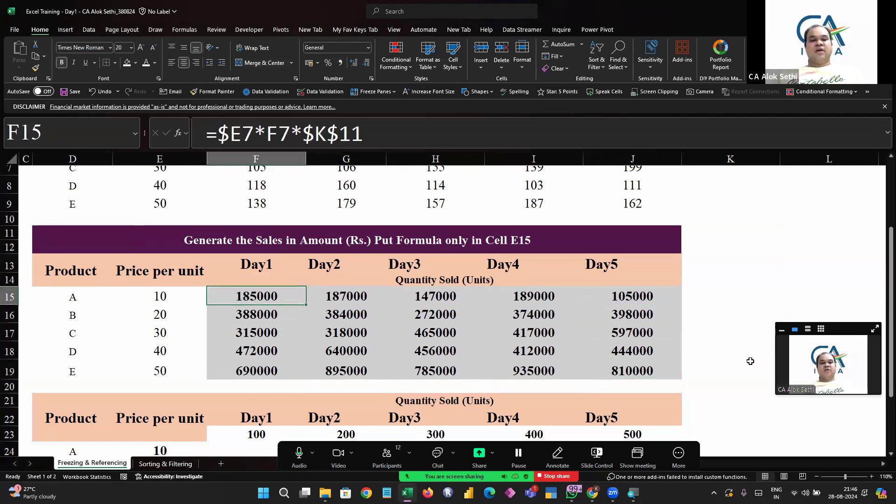
Copy F15:J19 and paste it back onto itself as values only using Paste Special
key("shift+Right")
key("shift+Right")
key("shift+Right")
key("shift+Right")
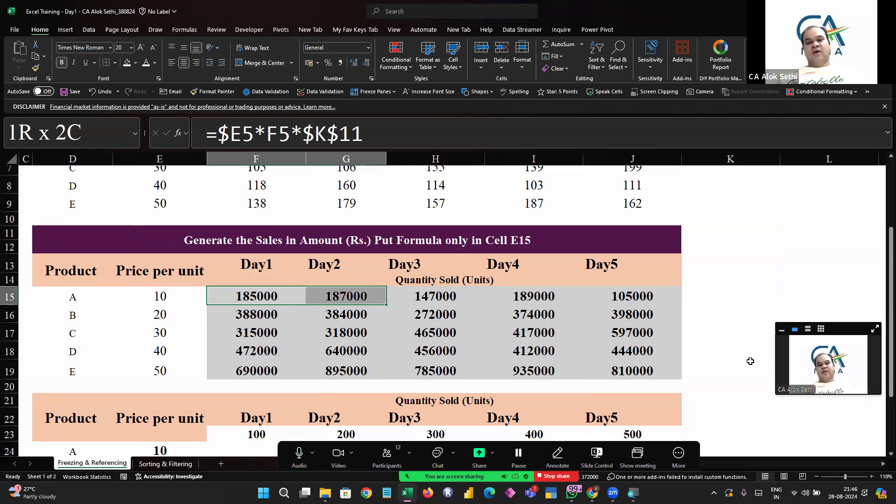
key("shift+Down")
key("shift+Down")
key("shift+Down")
key("shift+Down")
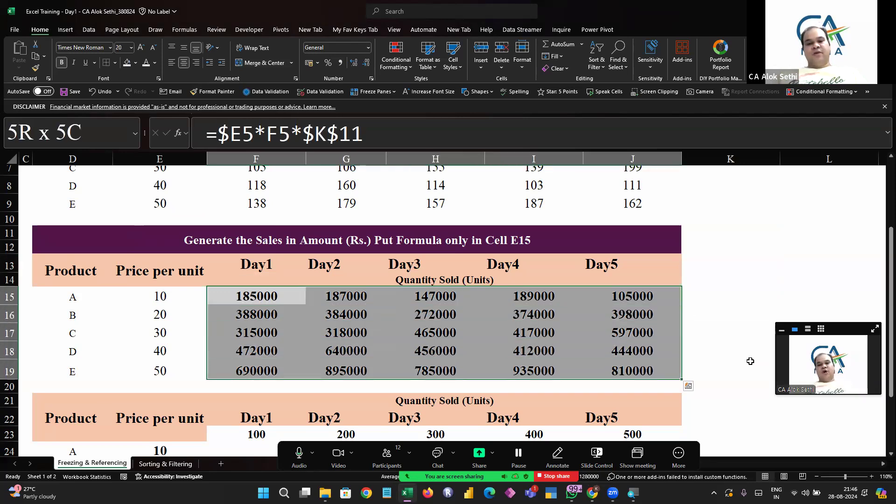
key("ctrl+c")
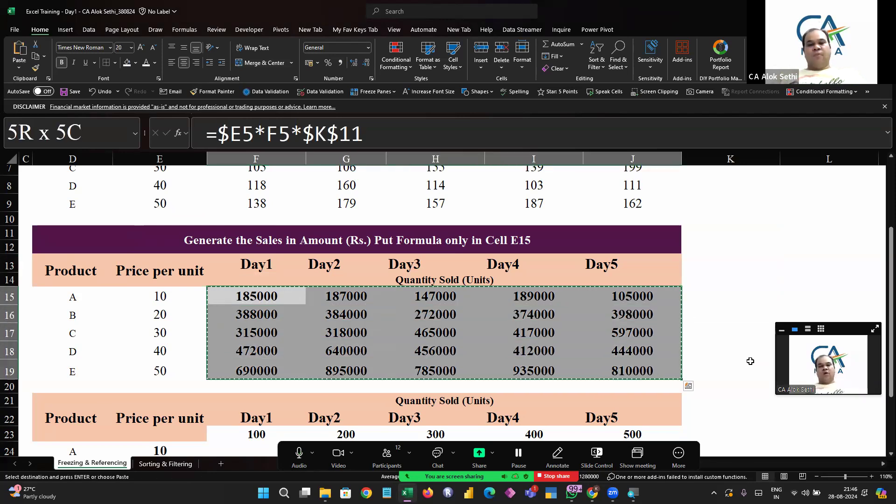
right_click(279, 299)
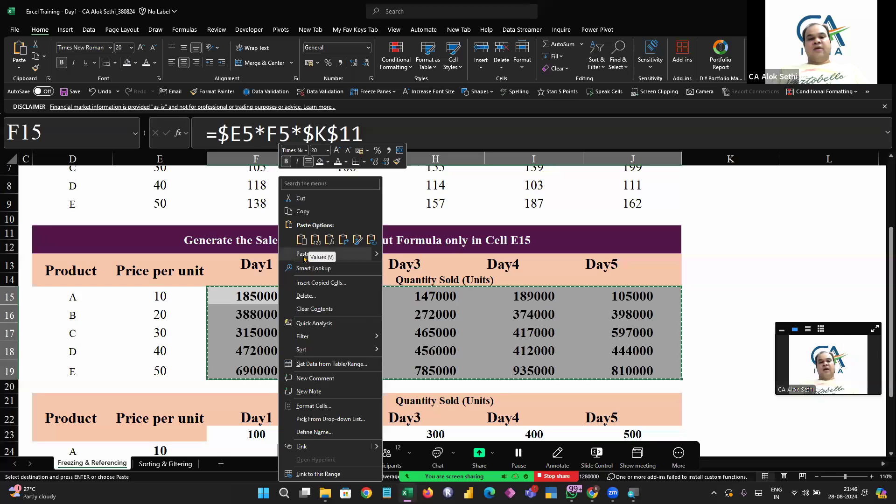
left_click(305, 259)
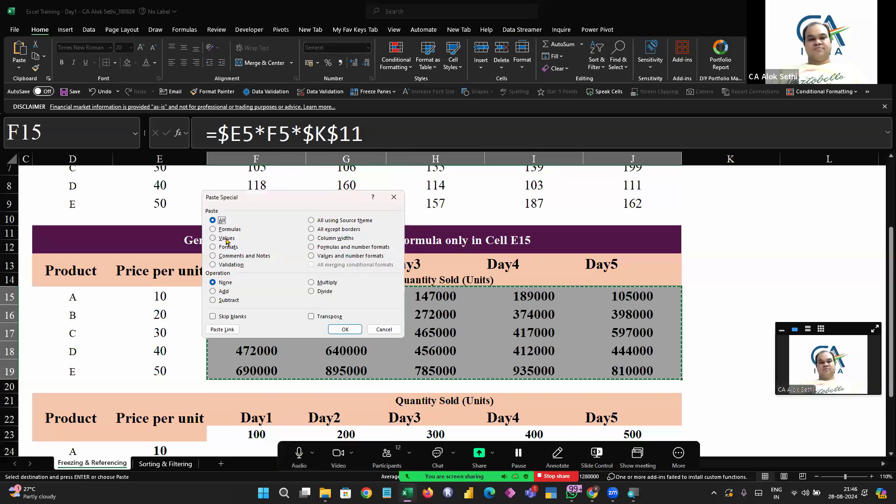
left_click(343, 329)
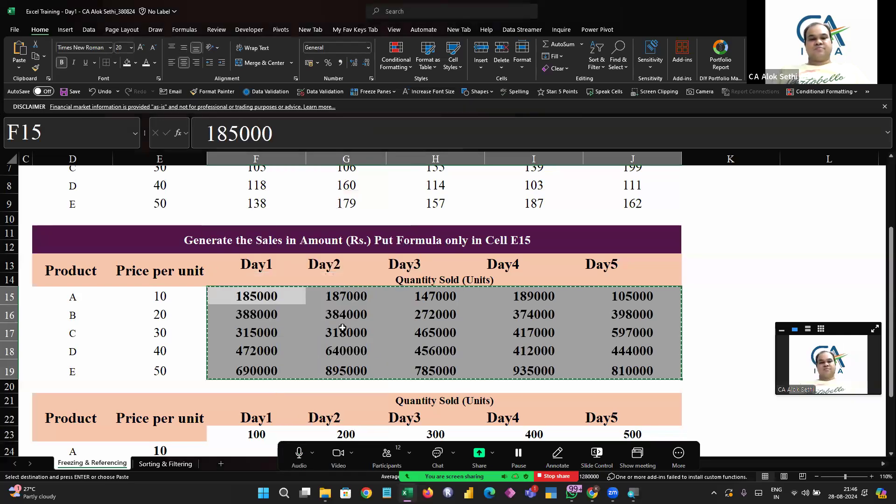
Move through the cells of F15:J19 and K11 to examine what each cell now contains
key("Right")
key("Right")
key("Right")
key("Down")
key("Down")
key("Down")
key("Right")
key("Right")
key("Left")
key("Left")
key("Left")
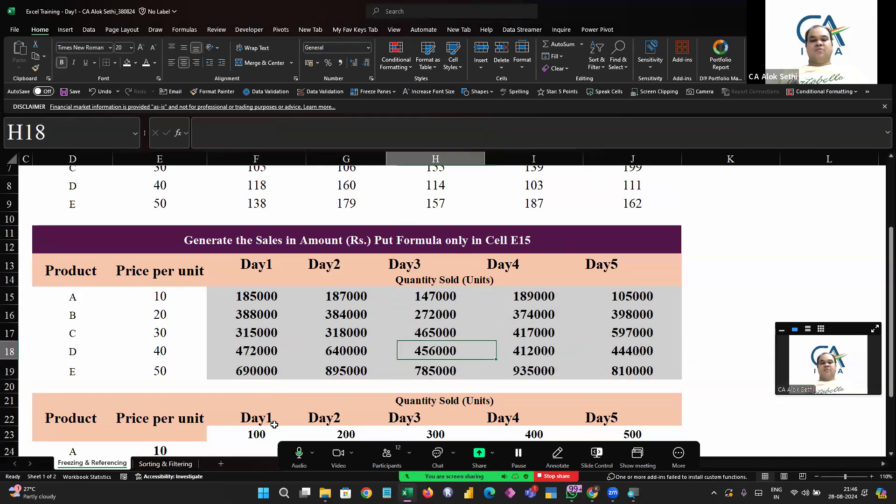
key("Left")
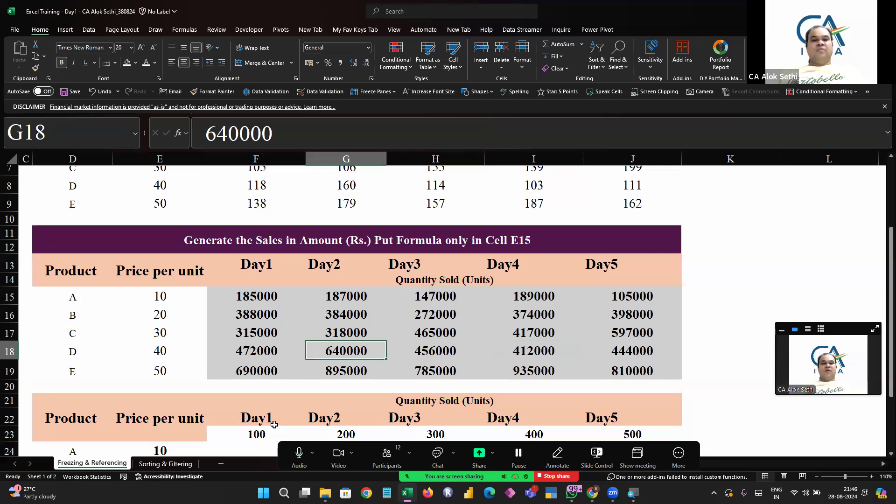
key("Left")
key("Up")
key("Up")
key("Up")
key("Right")
key("Right")
key("Right")
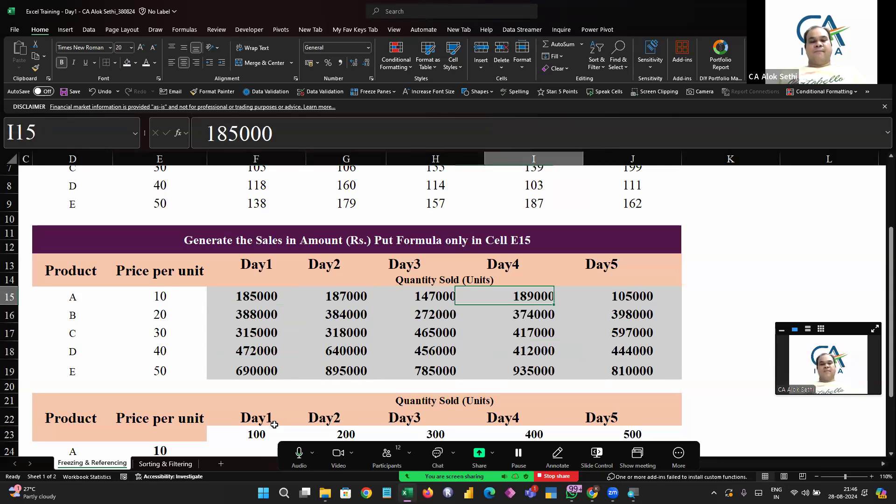
key("Right")
key("Down")
key("Down")
key("Down")
key("Down")
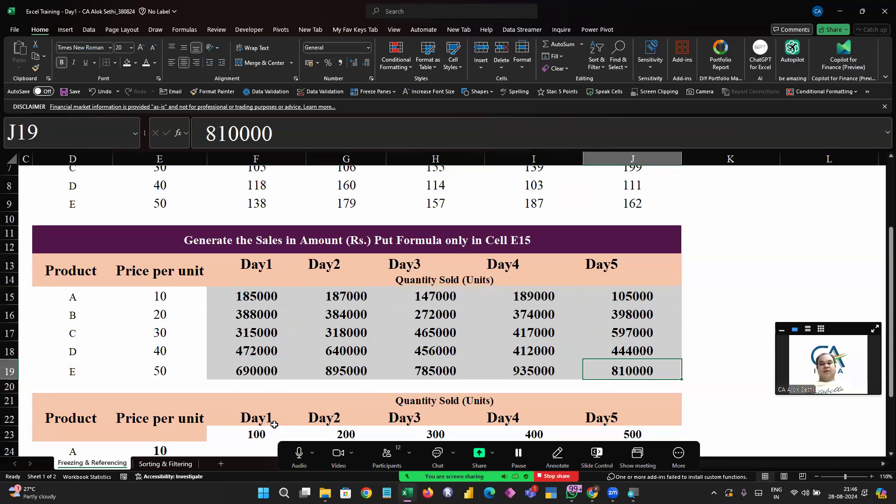
key("Left")
key("Left")
key("Left")
key("Left")
key("Up")
key("Up")
key("Up")
key("Up")
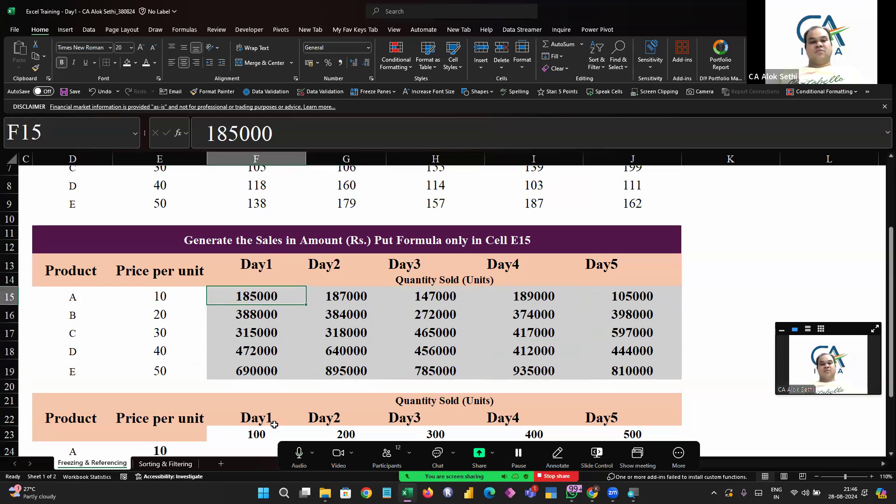
key("Right")
key("Right")
key("Right")
key("Right")
key("Right")
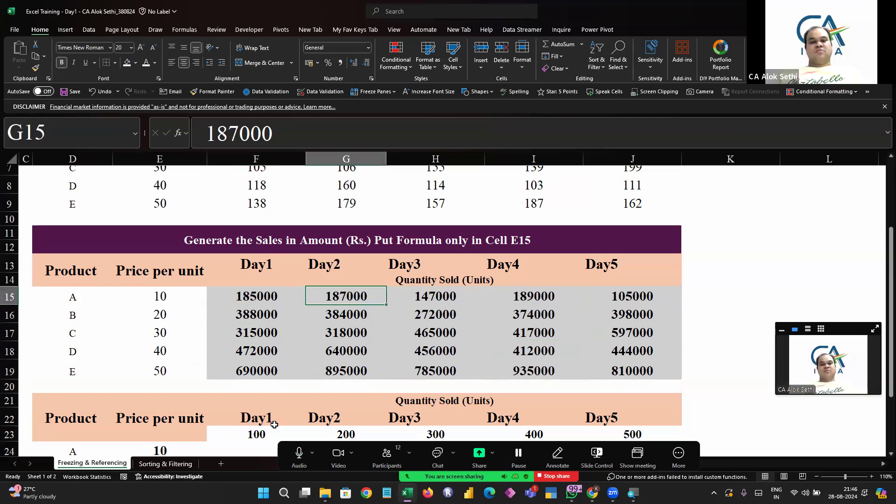
key("Up")
key("Up")
key("Up")
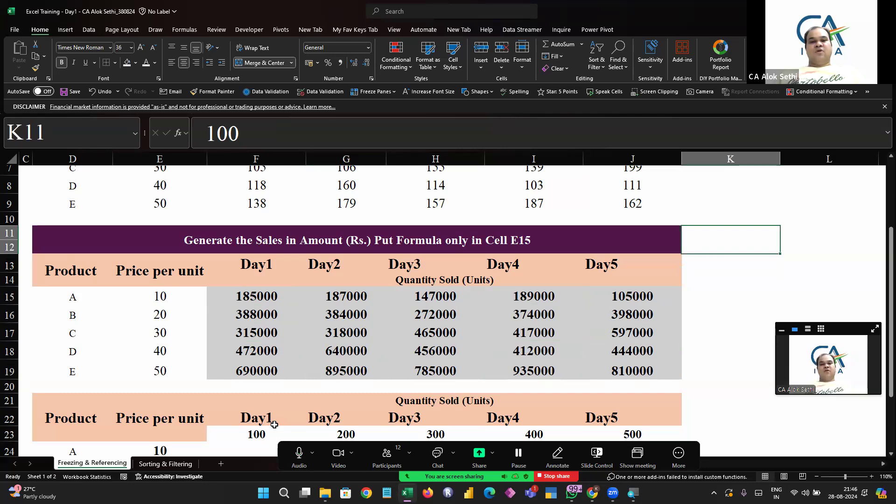
key("Down")
key("Down")
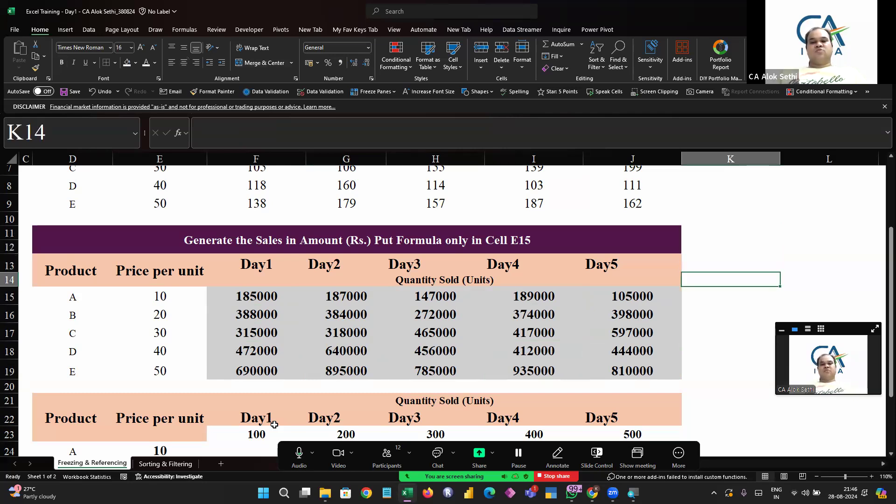
key("Left")
key("Left")
key("Left")
key("Left")
key("Left")
key("Left")
key("Down")
key("Right")
key("Right")
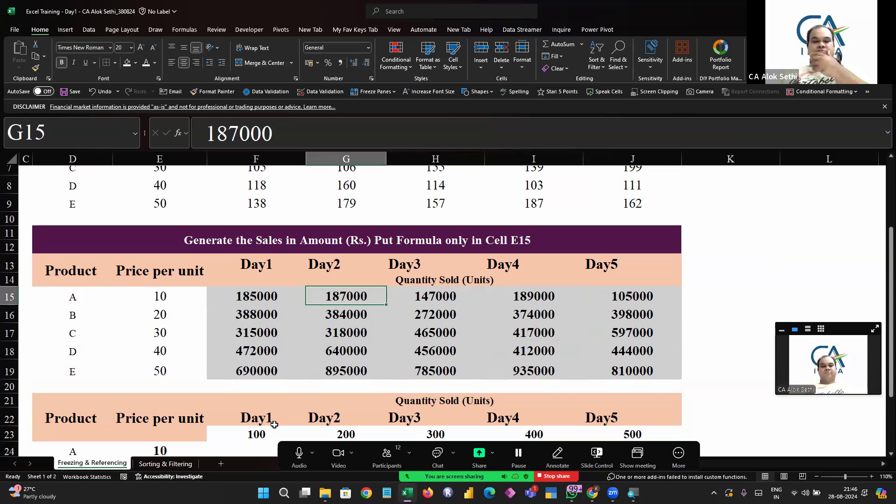
scroll(455, 387, "down", 1)
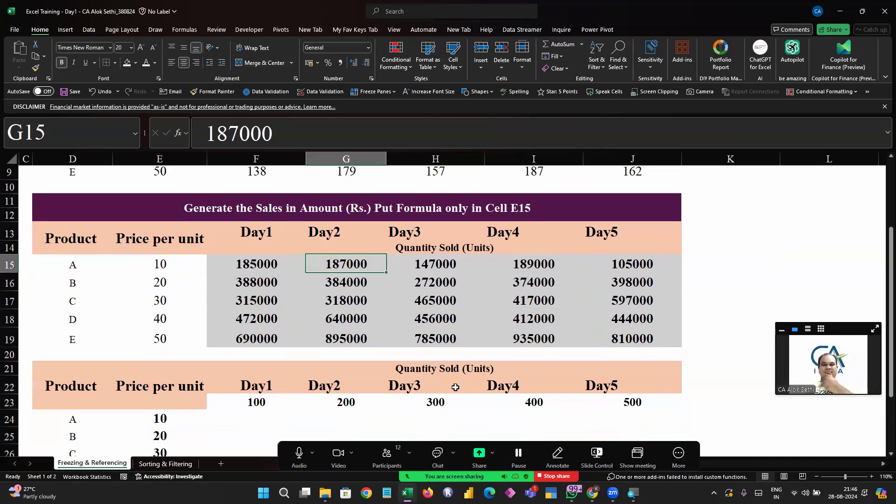
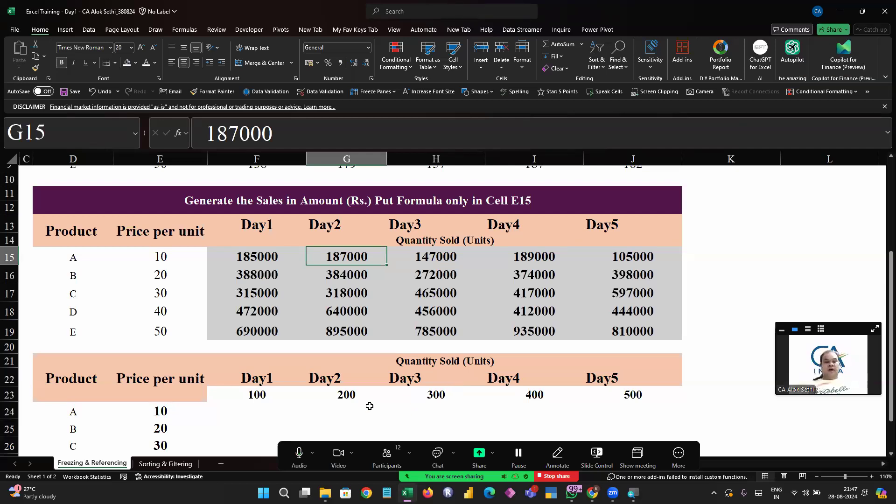
Scroll down to the second table and select its quantity row and price column to examine them
scroll(369, 405, "down", 4)
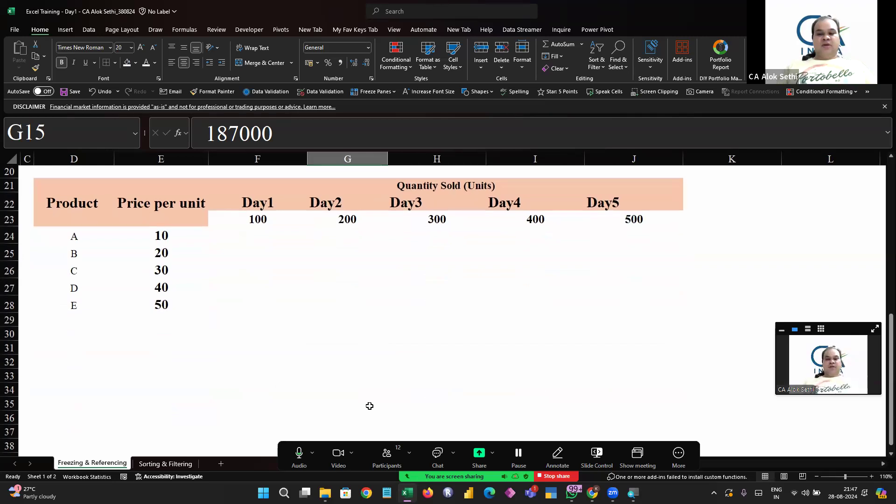
scroll(369, 405, "up", 3)
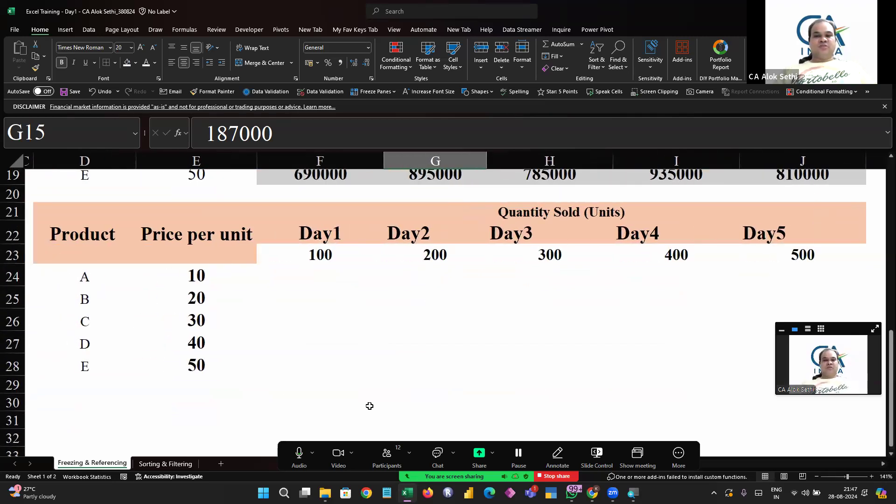
scroll(398, 375, "down", 1)
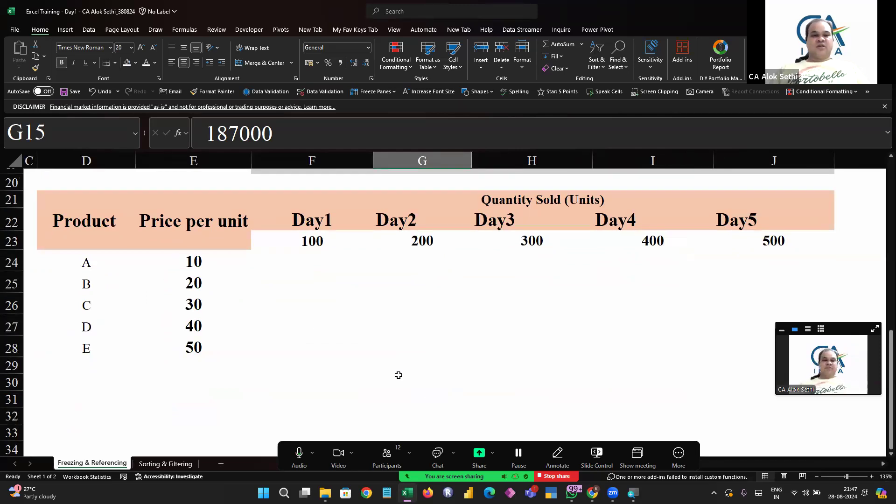
left_click_drag(310, 243, 747, 235)
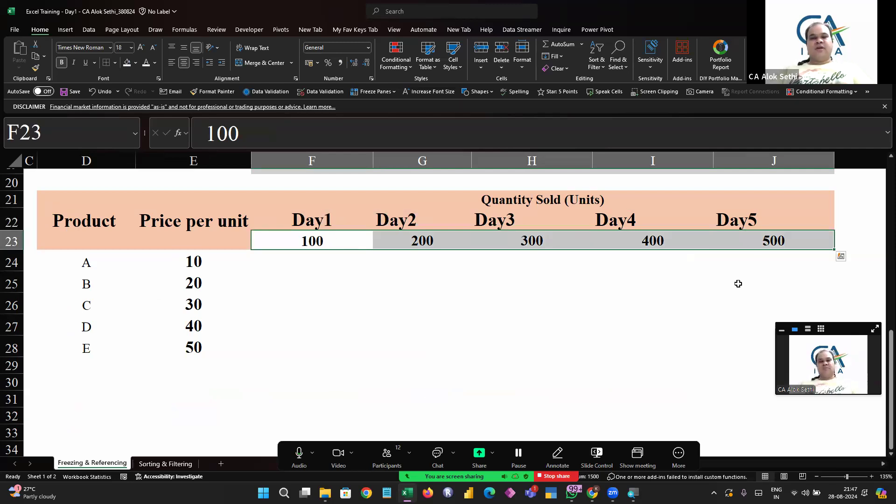
left_click(185, 50)
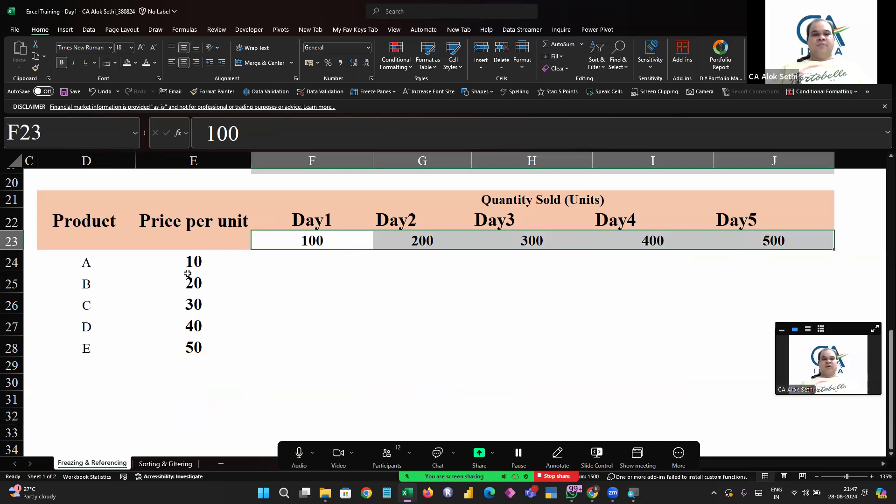
left_click_drag(189, 263, 192, 363)
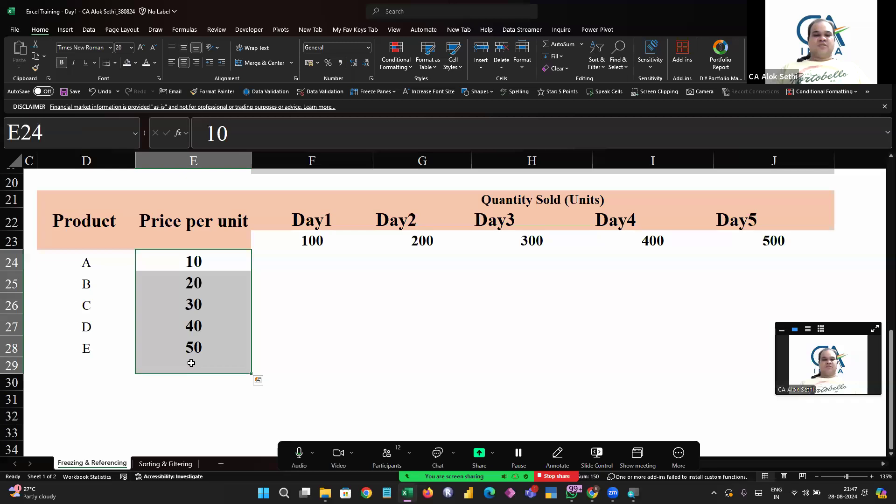
left_click(267, 341)
left_click(295, 219)
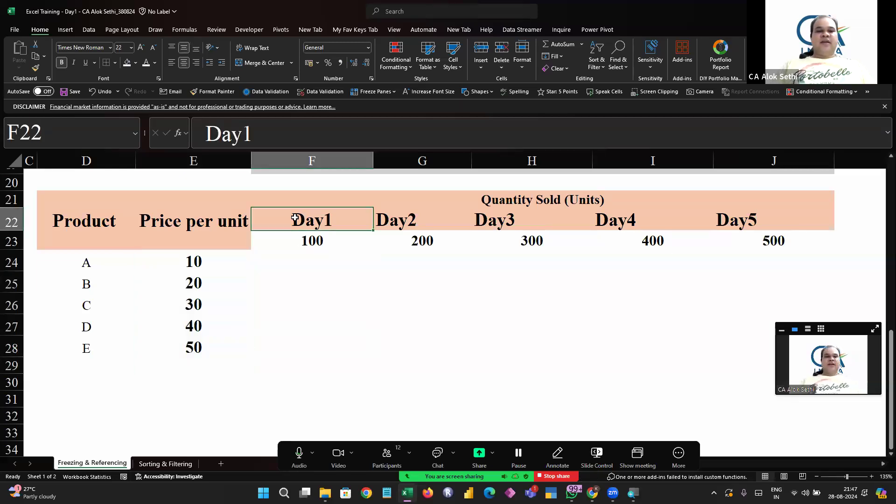
left_click(193, 258)
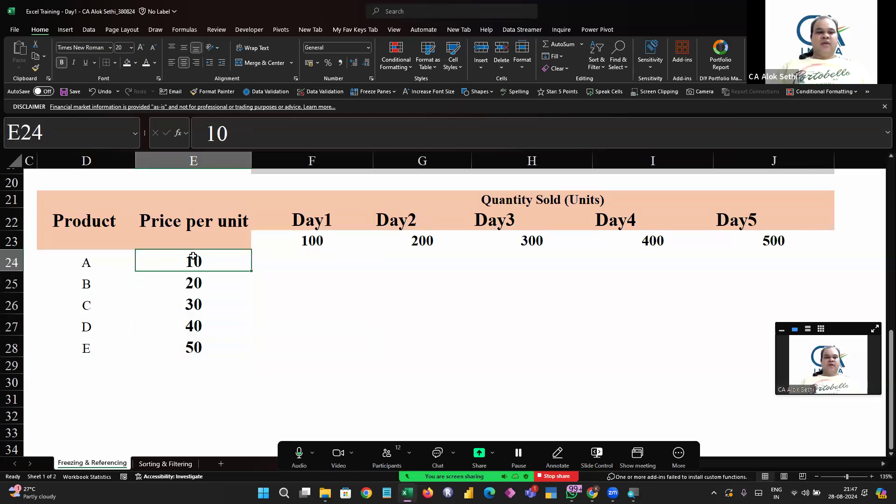
left_click(302, 274)
left_click(421, 205)
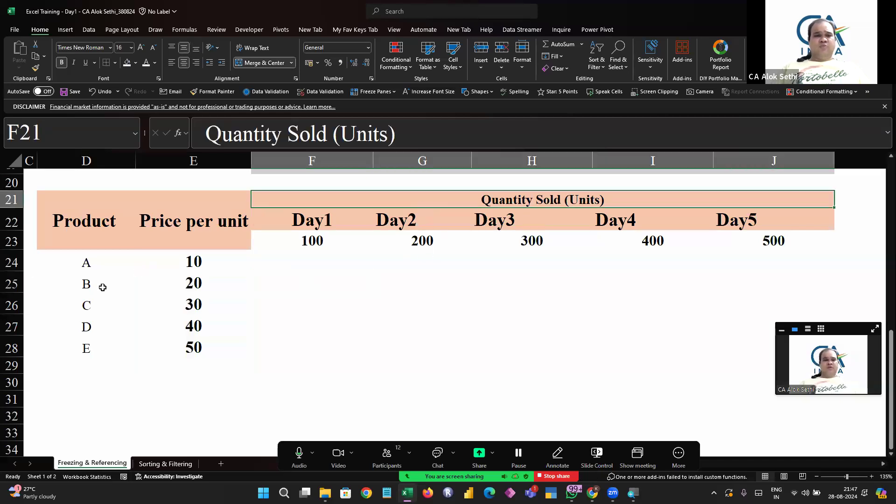
left_click(84, 283)
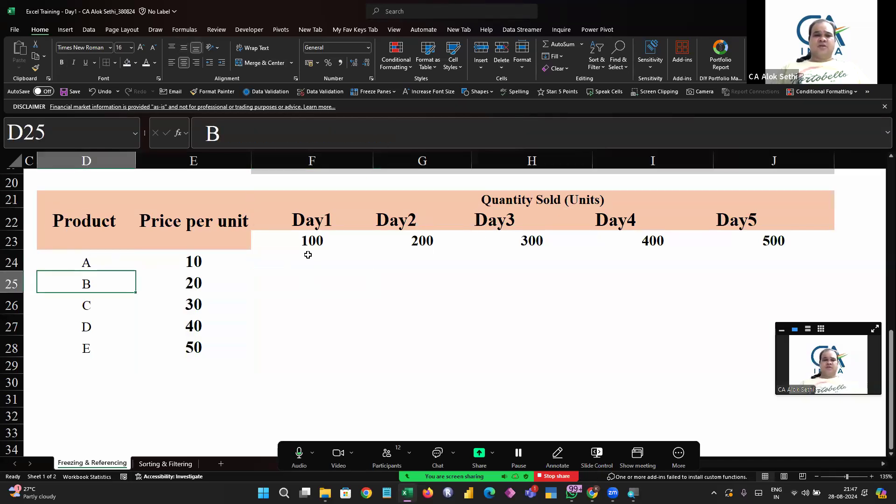
Move through the second table's quantity, product and price cells to inspect them
double_click(302, 236)
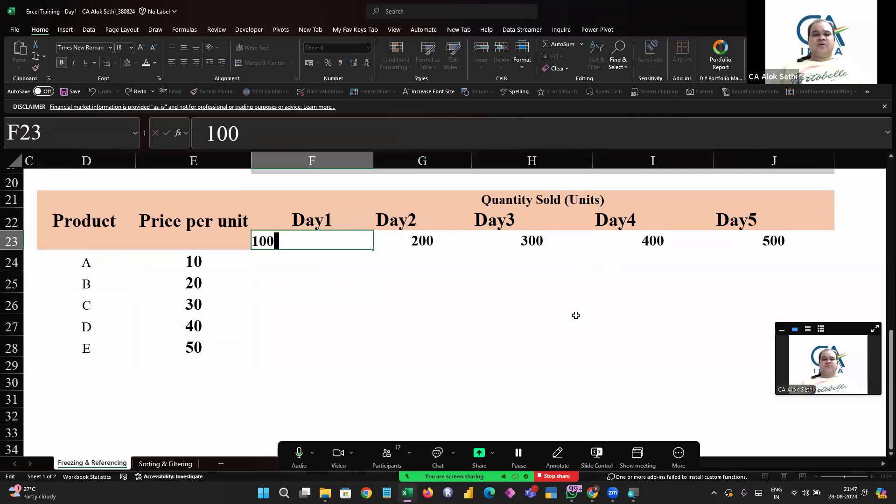
key("Tab")
key("Right")
key("Right")
key("Right")
key("Right")
key("Left")
key("Left")
key("Left")
key("Left")
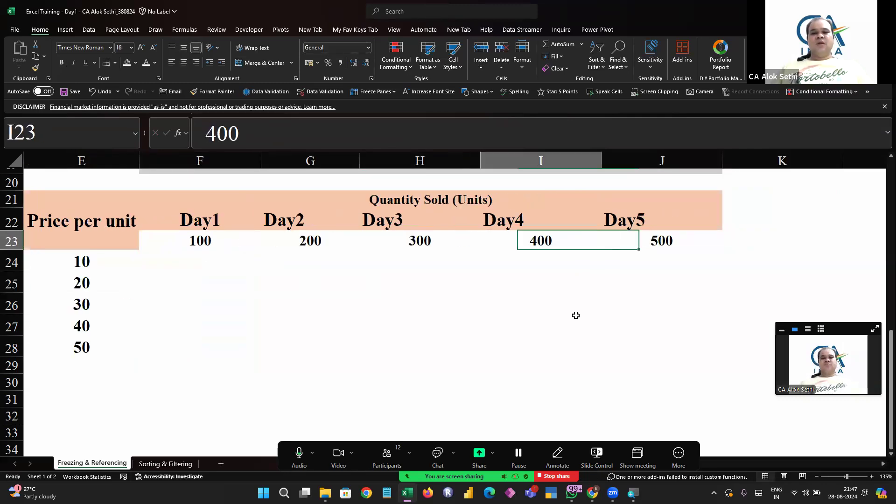
key("Left")
key("Left")
key("Left")
key("Down")
key("Down")
key("Down")
key("Down")
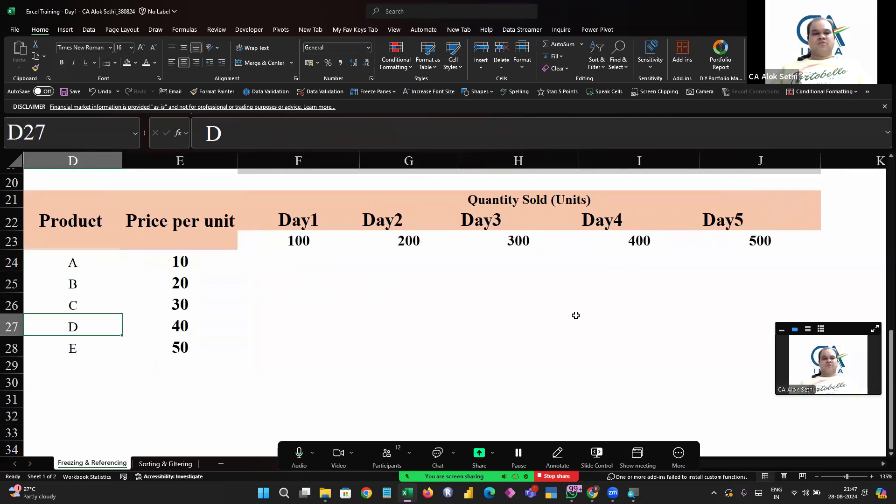
key("Down")
key("Right")
key("Right")
key("Up")
key("Up")
key("Up")
key("Up")
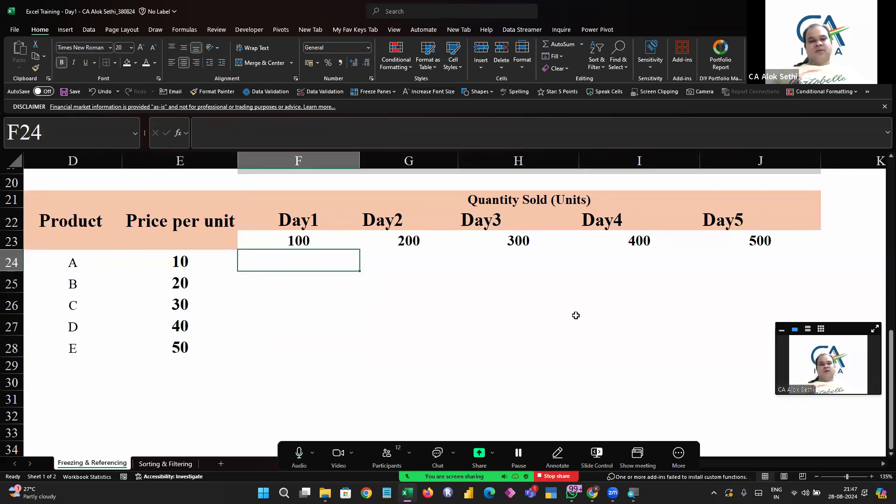
Enter the formula =E24*F23 in F24 and reopen it for inspection
type("=")
key("Left")
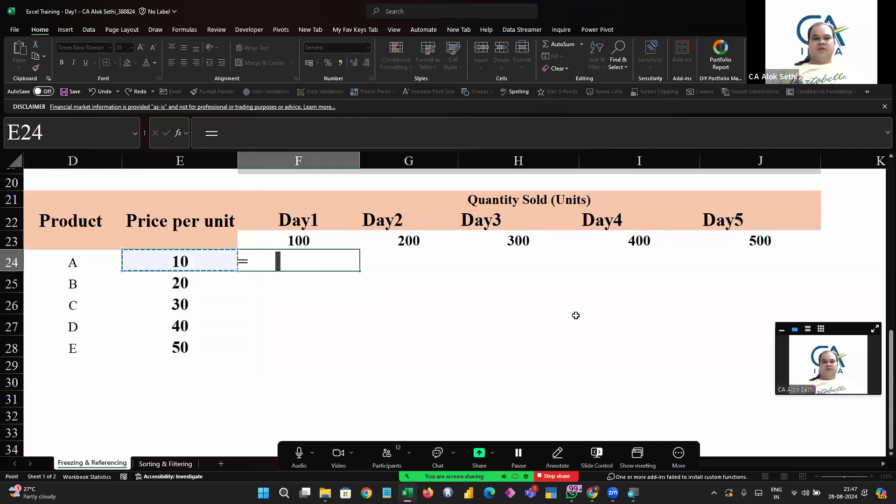
type("*")
key("Down")
key("Up")
key("Up")
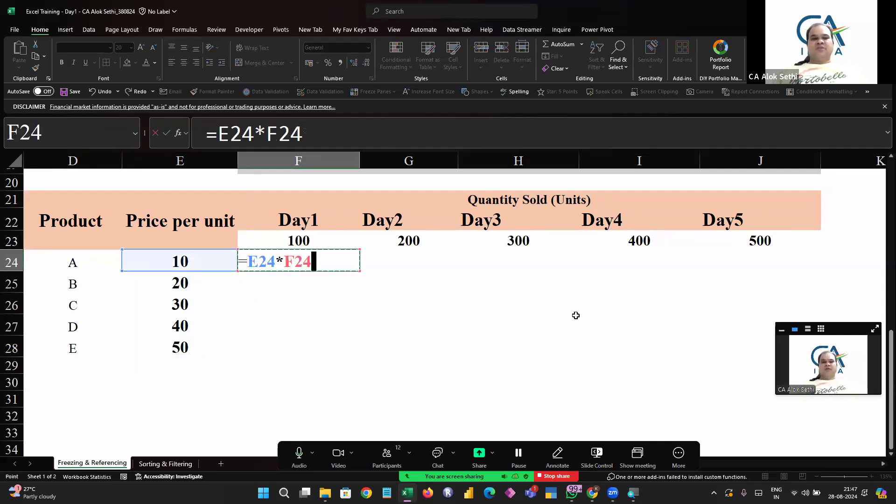
key("Return")
key("Up")
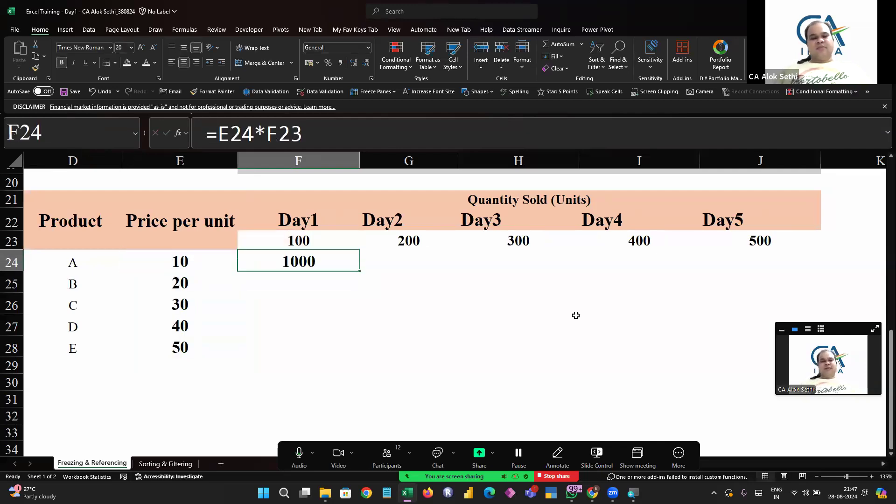
key("F2")
key("Escape")
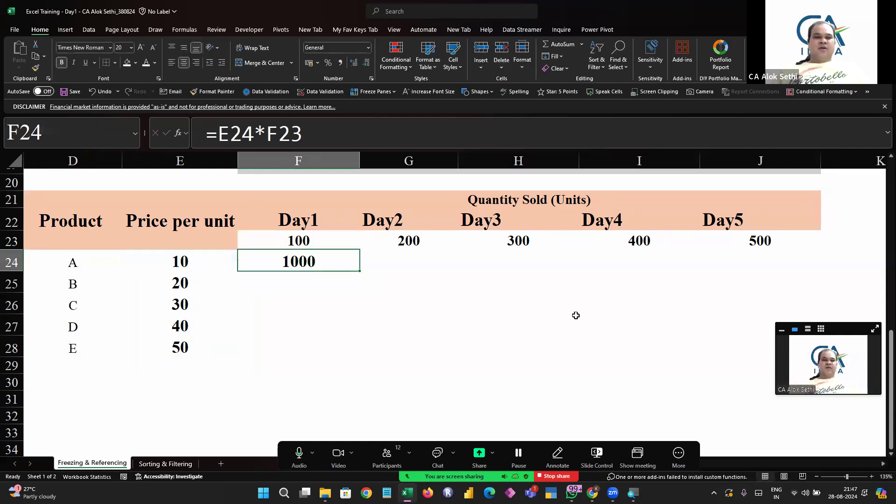
Fill the F24 formula down and right across F24:J28
key("shift+Down")
key("shift+Down")
key("shift+Down")
key("shift+Down")
key("shift+Right")
key("shift+Right")
key("shift+Right")
key("shift+Right")
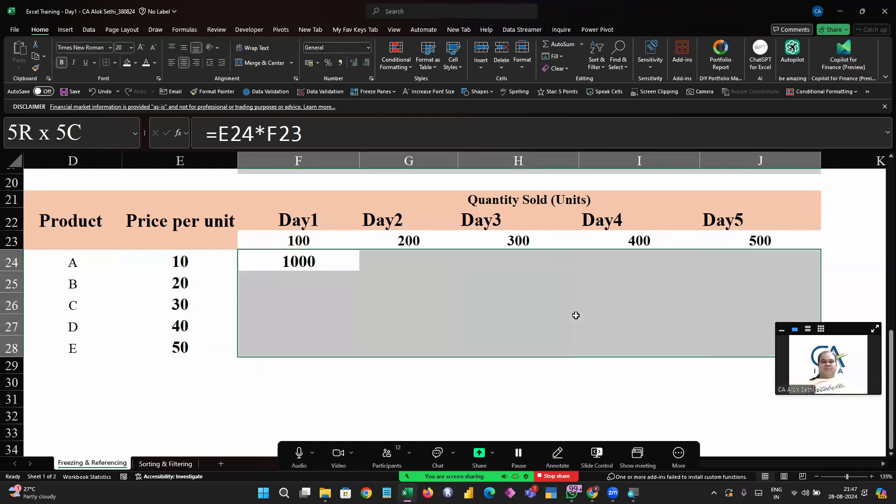
key("ctrl+d")
key("ctrl+r")
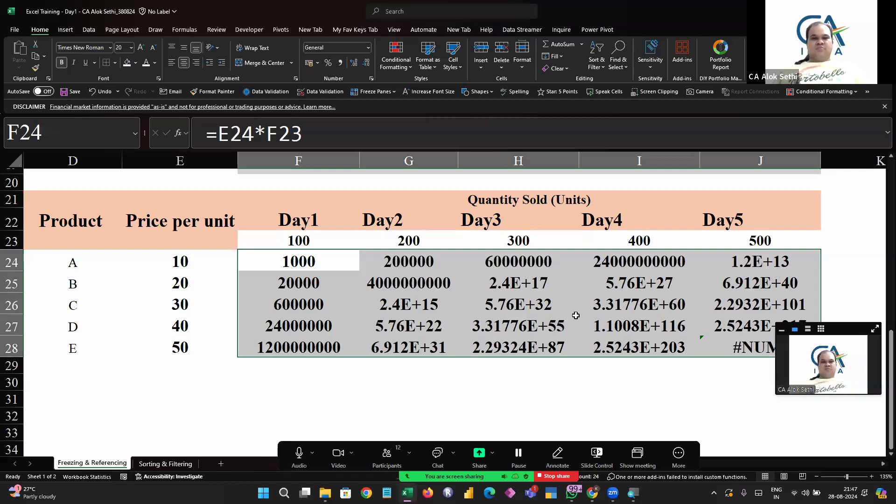
Clear the contents of the filled range F24:J28
key("Left")
key("Right")
key("shift+Down")
key("shift+Down")
key("shift+Down")
key("shift+Down")
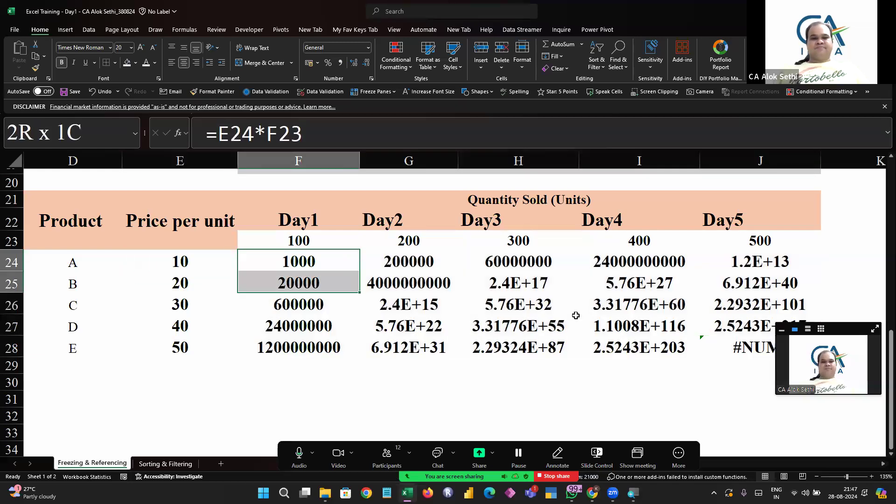
key("shift+Right")
key("shift+Right")
key("shift+Right")
key("shift+Right")
key("Delete")
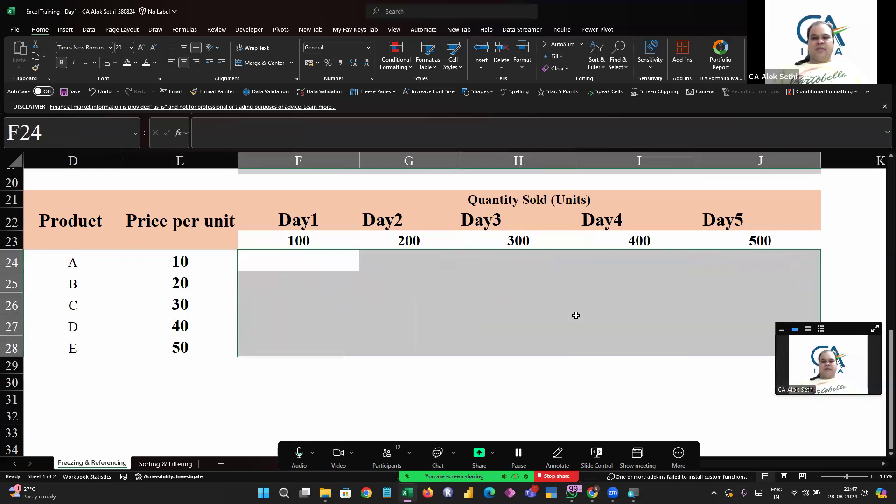
Apply a dark purple fill colour to the range F24:J28
left_click(137, 64)
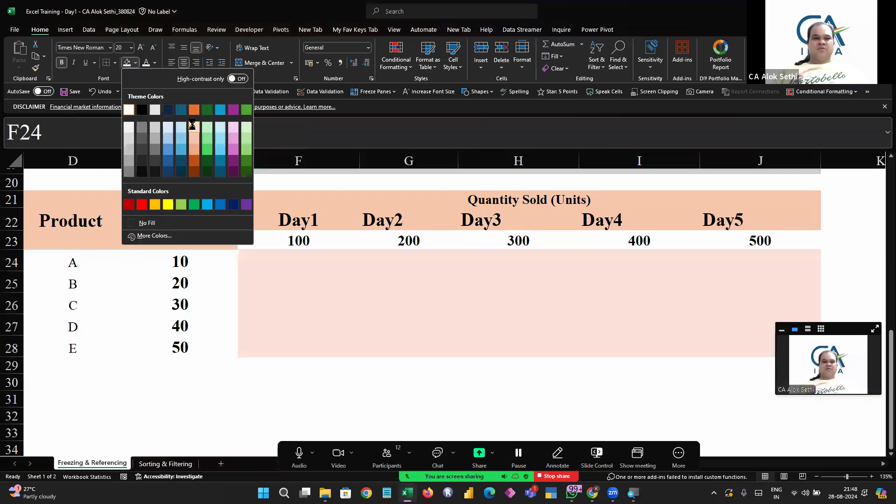
left_click(194, 124)
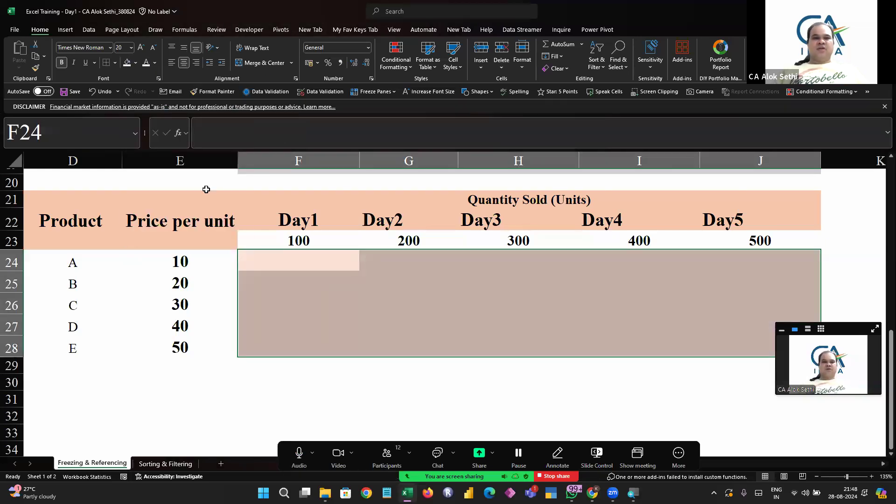
left_click(135, 63)
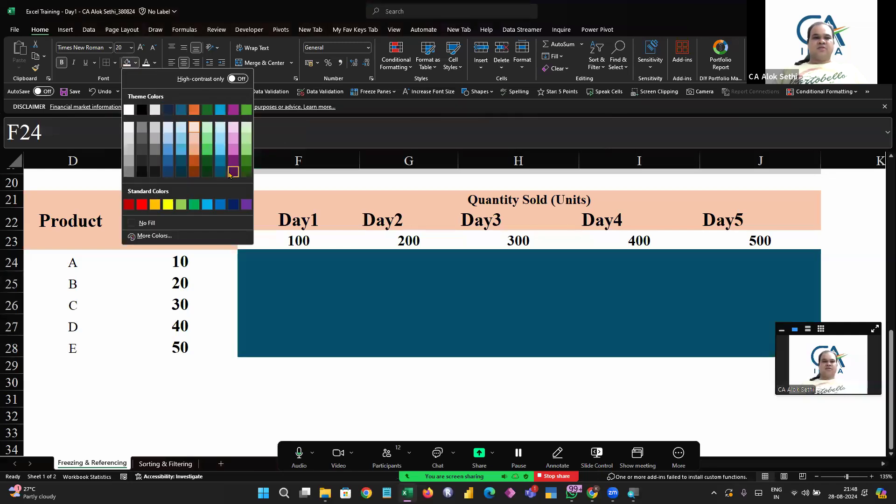
left_click(230, 174)
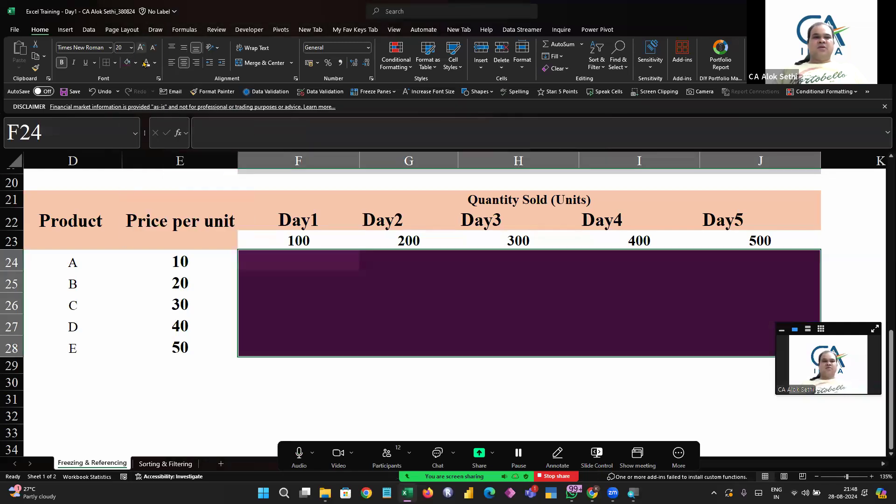
Re-enter the formula =E24*F23 in F24 to multiply product A's price by the Day1 quantity
left_click(320, 275)
key("Up")
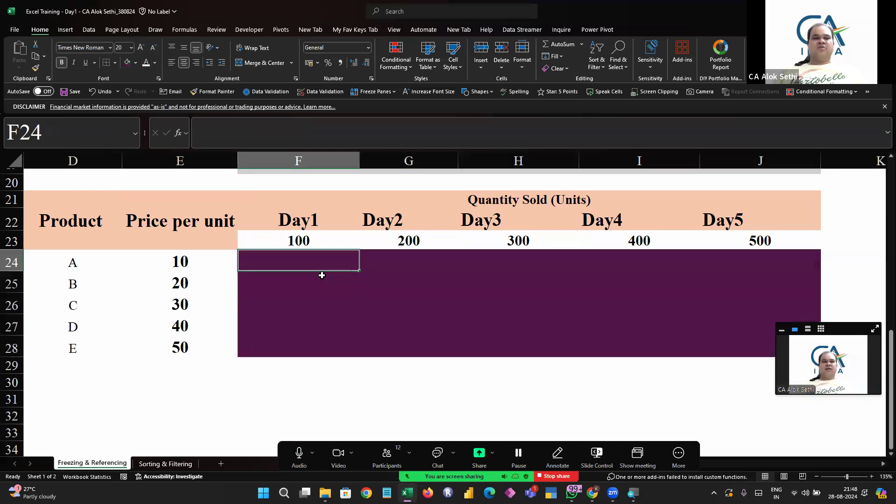
type("=")
key("Left")
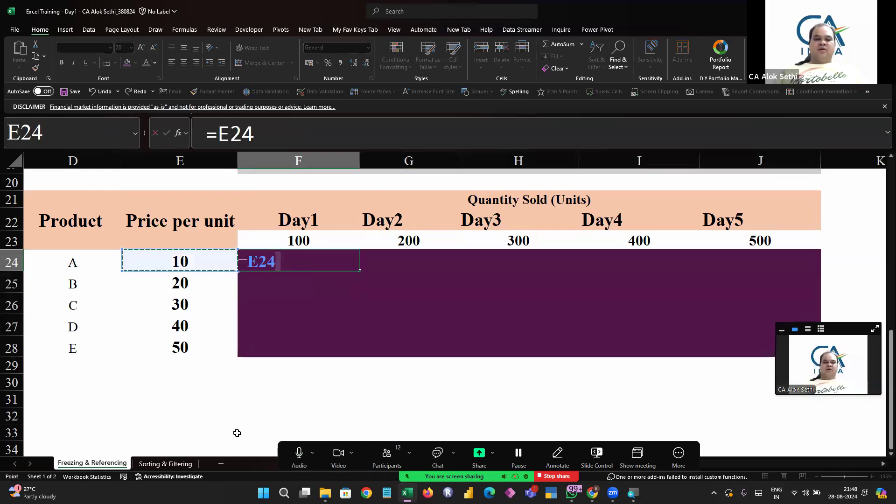
type("*")
key("Up")
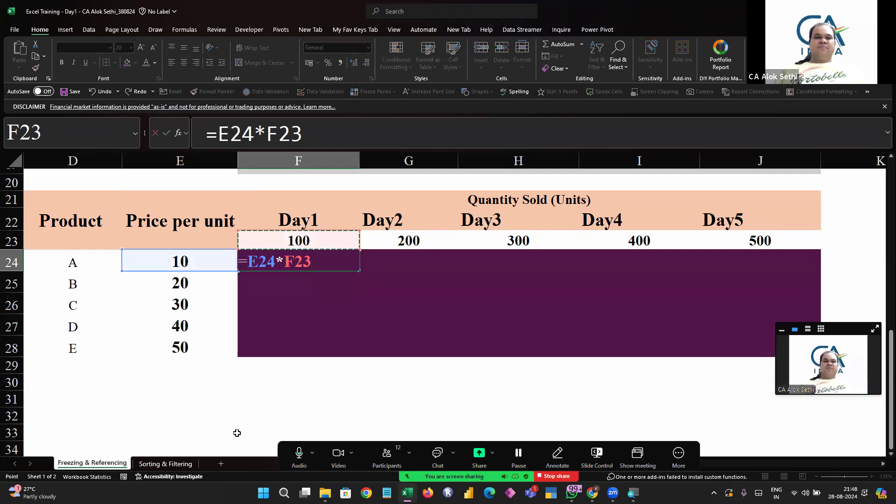
key("Return")
Move between the table headers and F24 to inspect the new formula
key("Left")
key("Left")
key("Up")
key("Up")
key("Right")
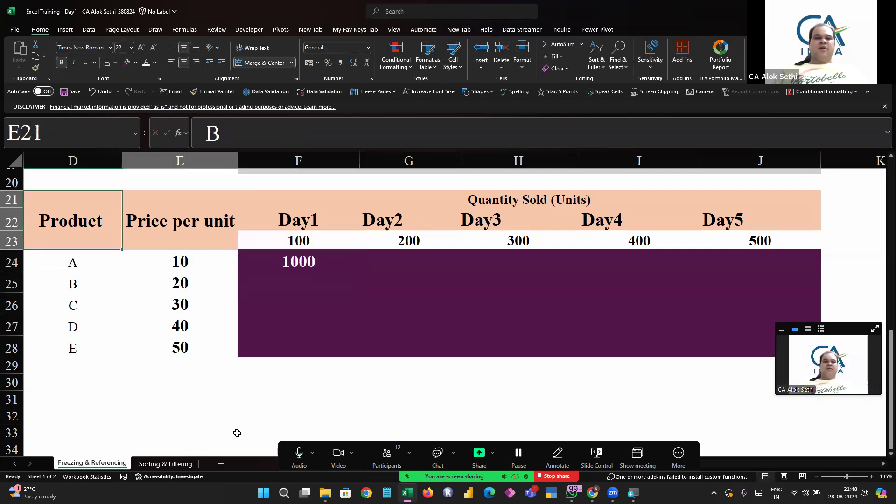
key("Down")
key("Left")
key("Right")
key("Right")
key("Right")
key("Left")
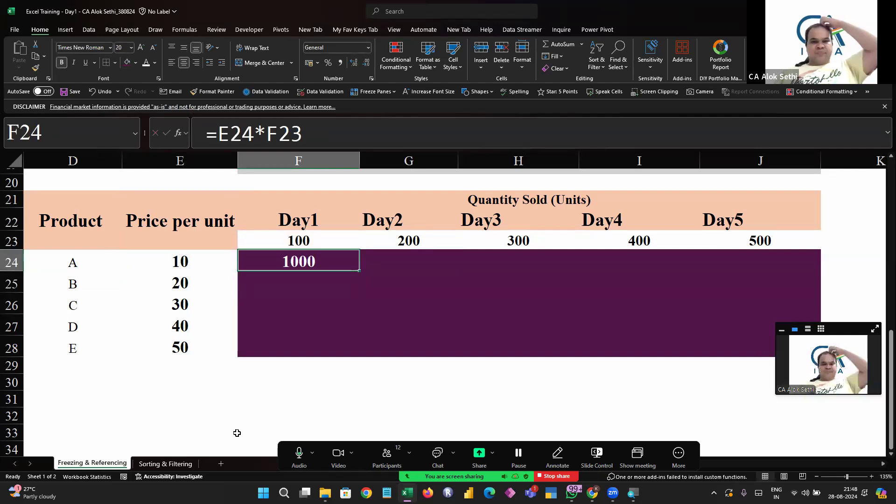
key("Right")
Move across the purple range F24:J28 and the product cells to examine them
key("Right")
key("Right")
key("Right")
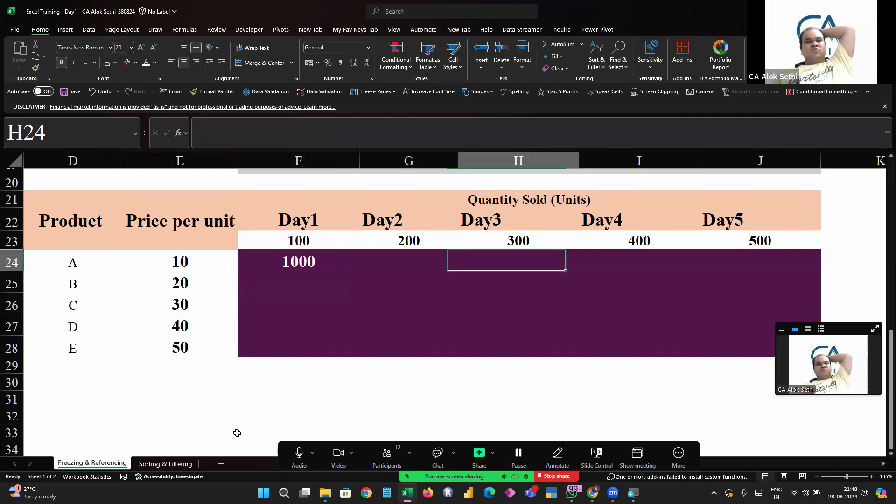
key("Left")
key("Left")
key("Left")
key("Left")
key("Left")
key("Right")
key("Right")
key("Right")
key("Right")
key("Right")
key("Right")
key("Left")
key("Left")
key("Left")
key("Left")
key("Left")
key("Left")
key("Left")
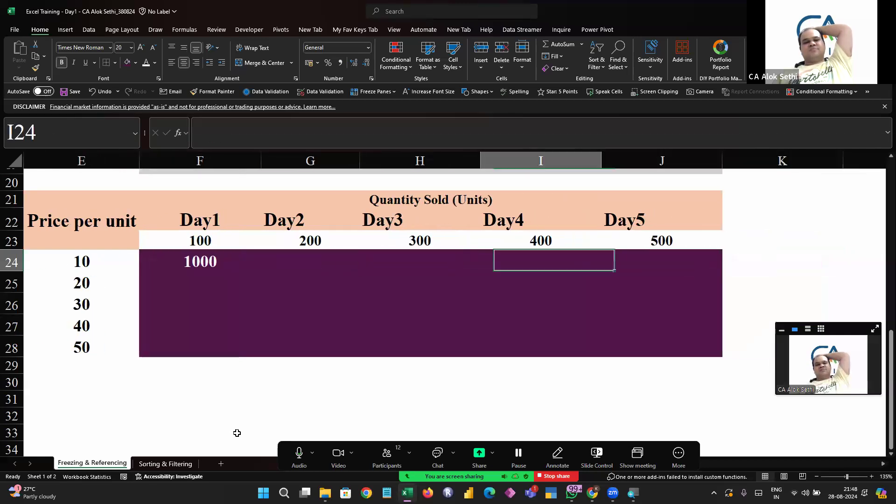
key("Down")
key("Down")
key("Down")
key("Down")
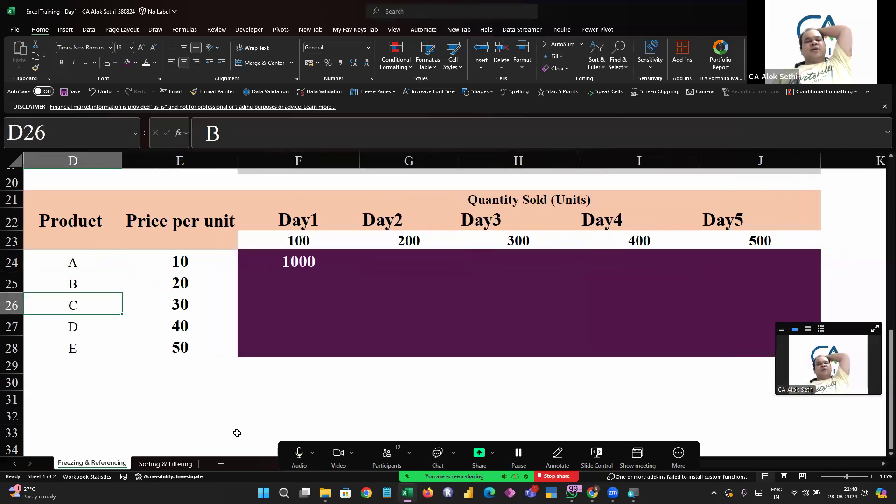
key("Right")
key("Right")
key("Down")
key("Right")
key("Right")
key("Right")
key("Right")
key("Right")
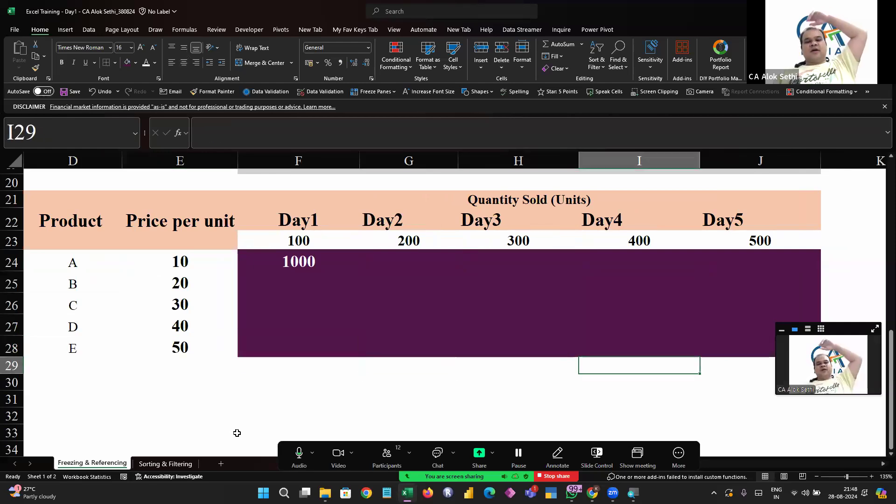
Apply a black fill colour to the totals row F29:K29 below the table
key("Up")
key("Up")
key("Up")
key("Up")
key("Up")
key("Down")
key("Down")
key("Down")
key("Down")
key("Down")
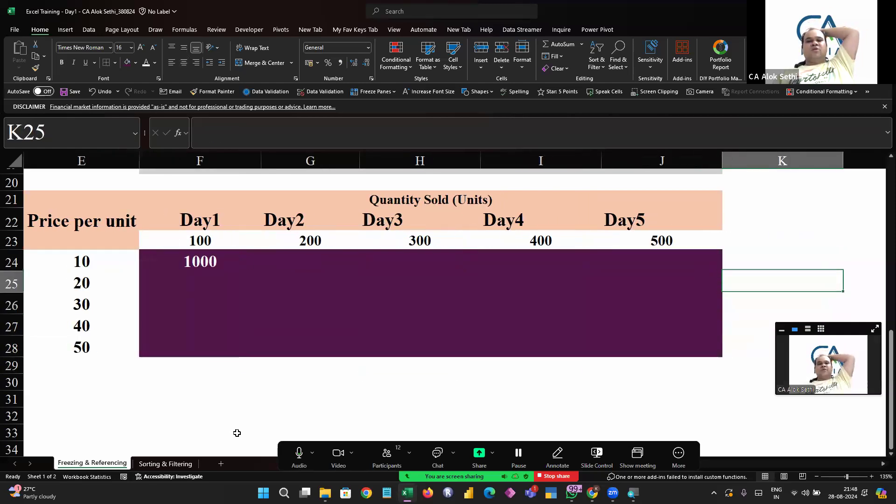
key("Left")
key("Left")
key("Left")
key("Left")
key("Left")
key("Left")
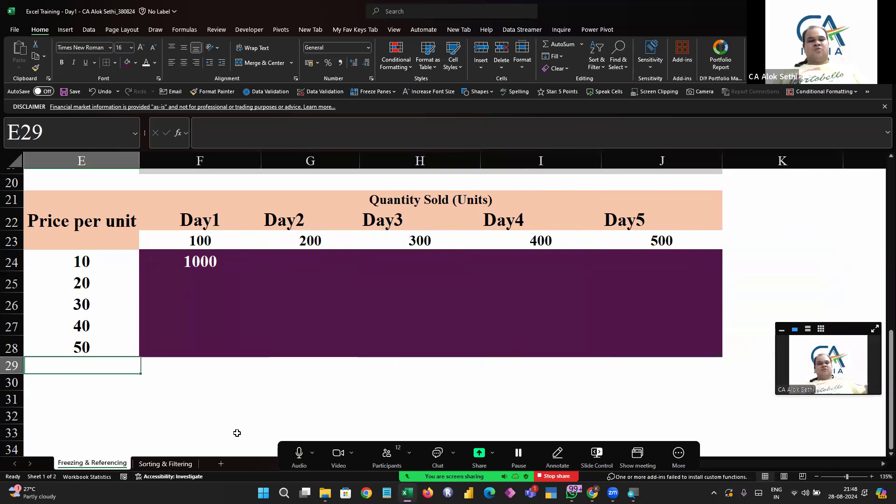
key("Right")
key("shift+Right")
key("shift+Right")
key("shift+Right")
key("shift+Right")
key("shift+Right")
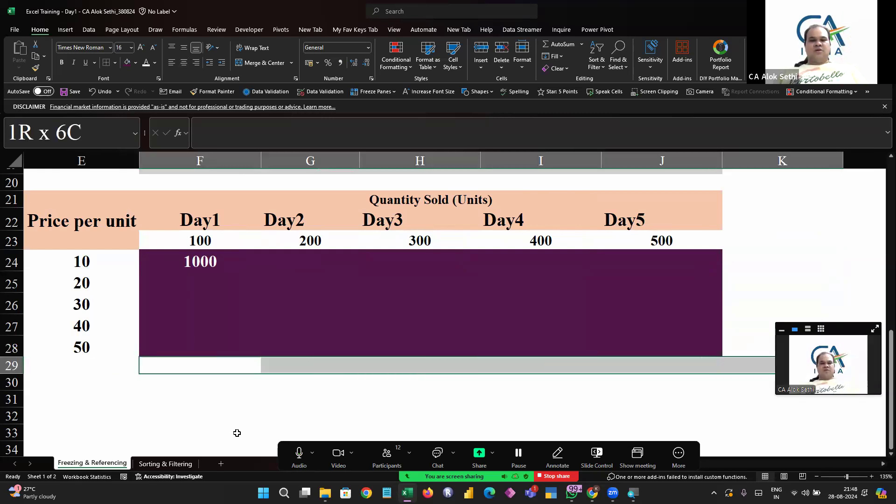
left_click(135, 62)
left_click(152, 172)
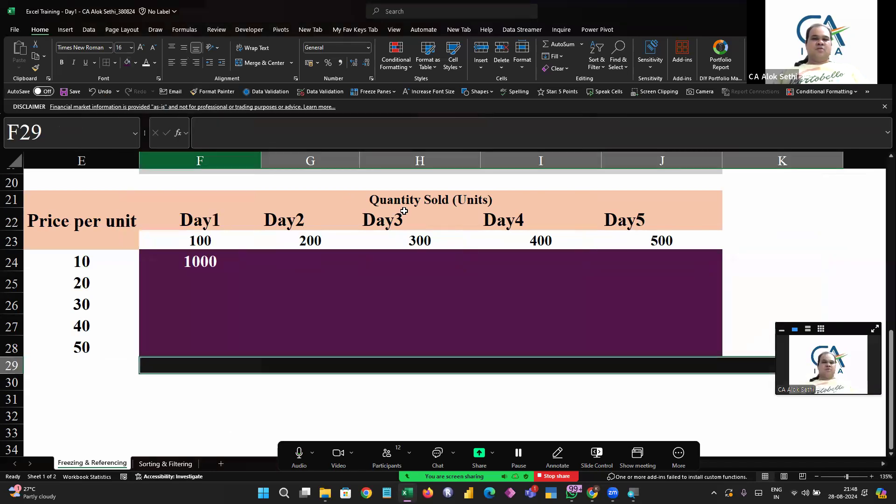
Apply the same black fill to the total column cells K24:K28
left_click_drag(737, 254, 751, 343)
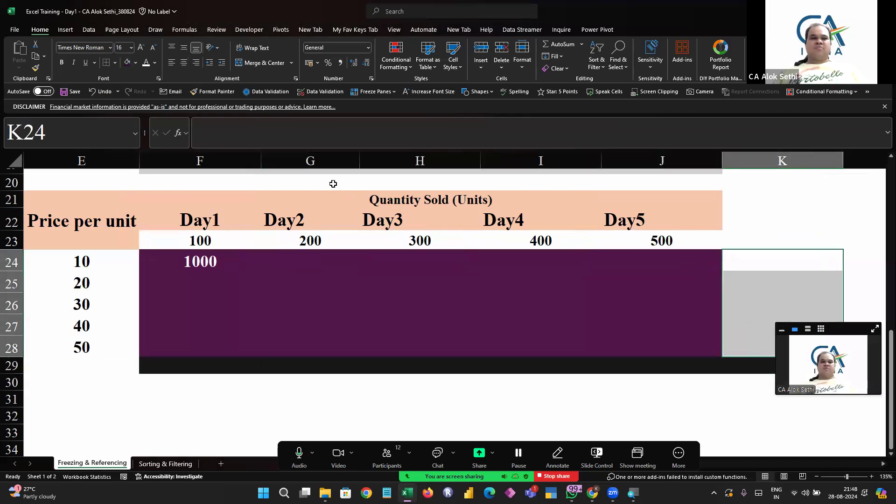
left_click(127, 62)
scroll(171, 280, "down", 2)
left_click(171, 307)
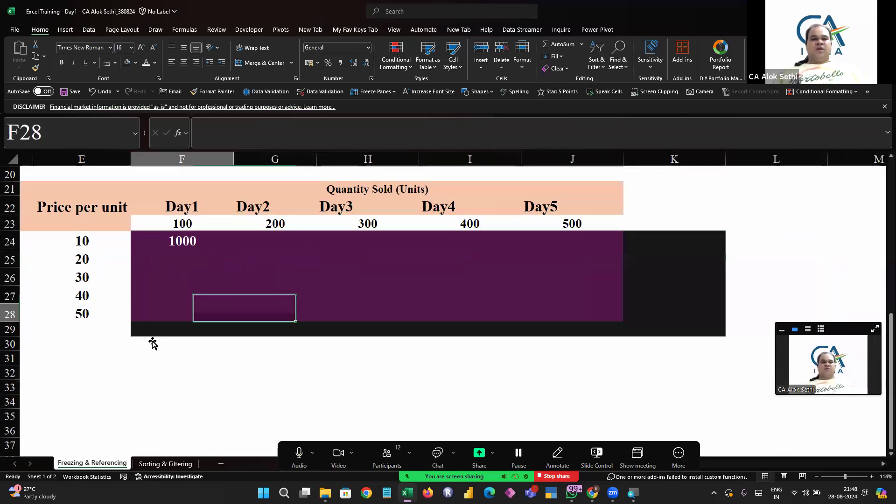
key("Tab")
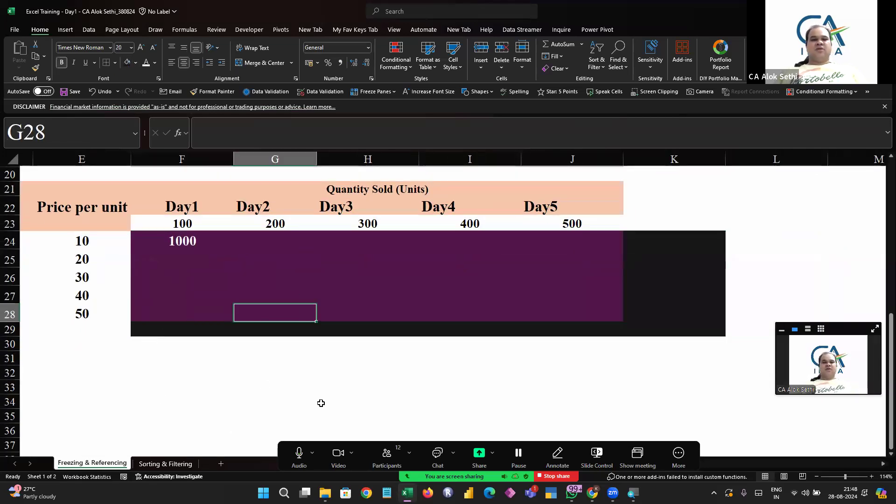
key("Return")
key("Left")
type("Total")
key("Escape")
Enter the label Total in E29 and make it bold
key("Up")
key("Down")
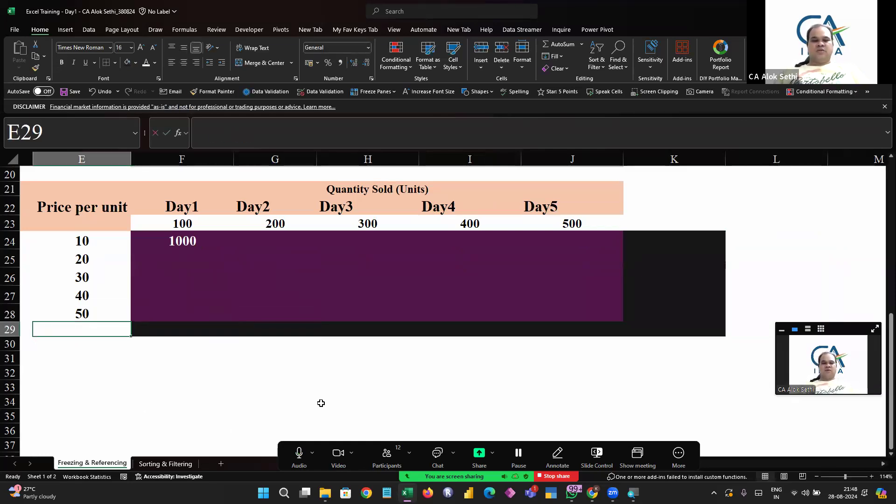
type("Total")
key("Escape")
key("ctrl+Return")
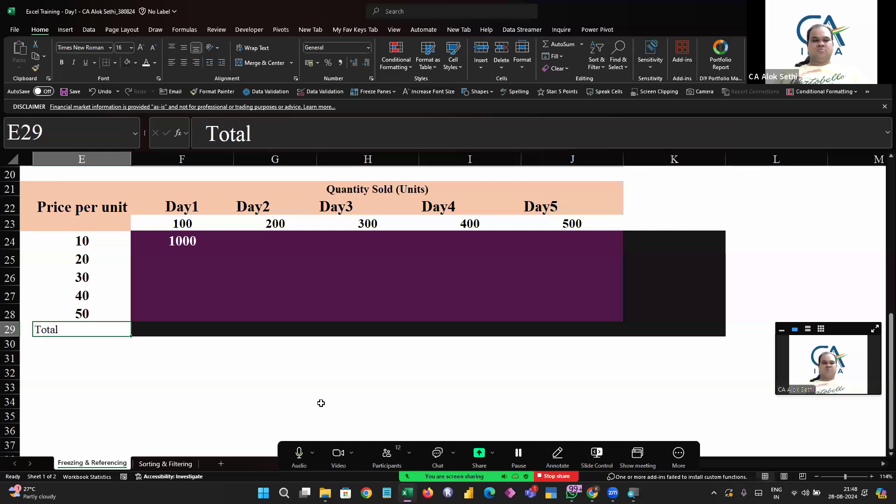
key("ctrl+b")
Enter a bold Total header in K23 above the total column
key("Right")
key("Right")
key("Right")
key("Right")
key("Right")
key("Up")
key("Up")
key("Up")
key("Up")
key("Up")
key("Up")
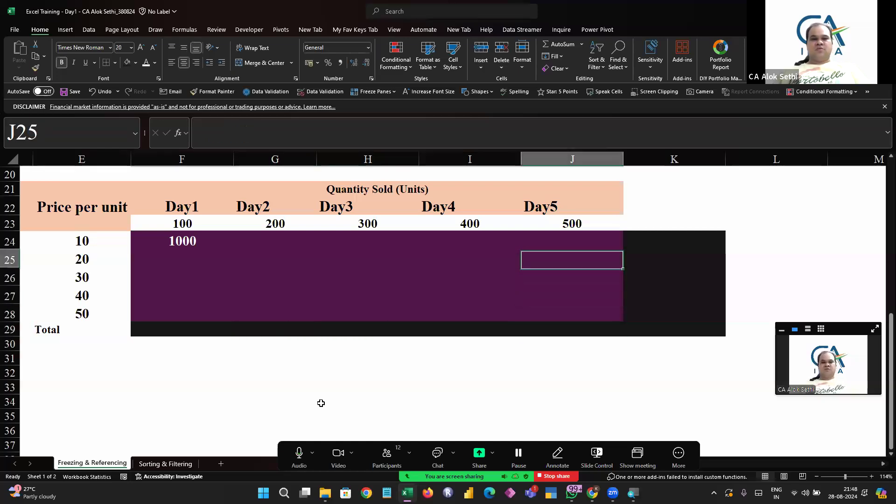
key("Right")
type("T")
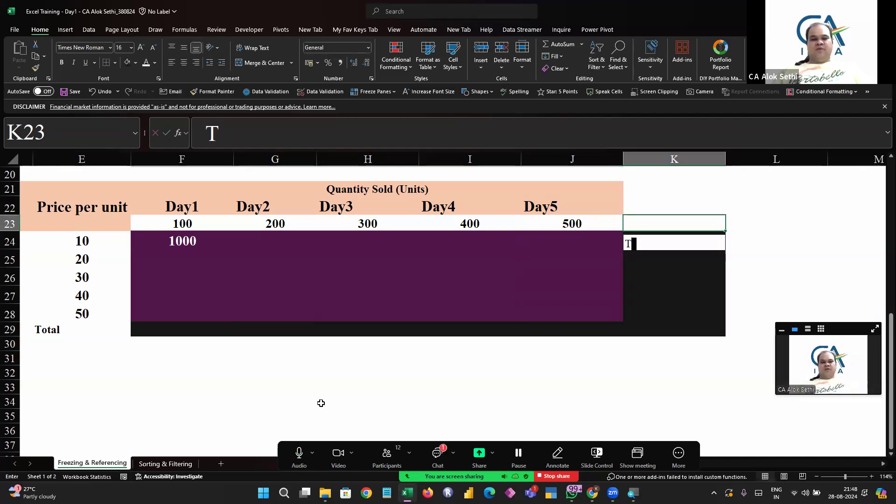
type("otal")
key("Return")
key("Up")
key("ctrl+b")
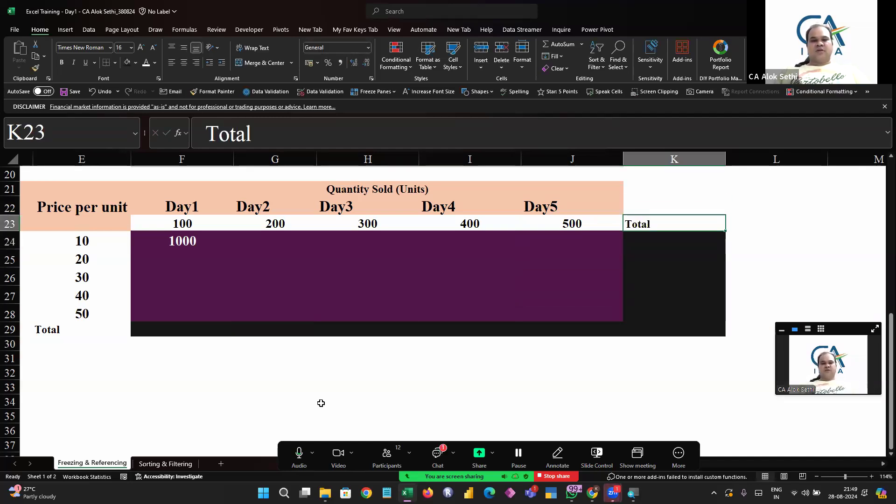
Center the K23 Total header and increase its font size to 20
left_click(184, 63)
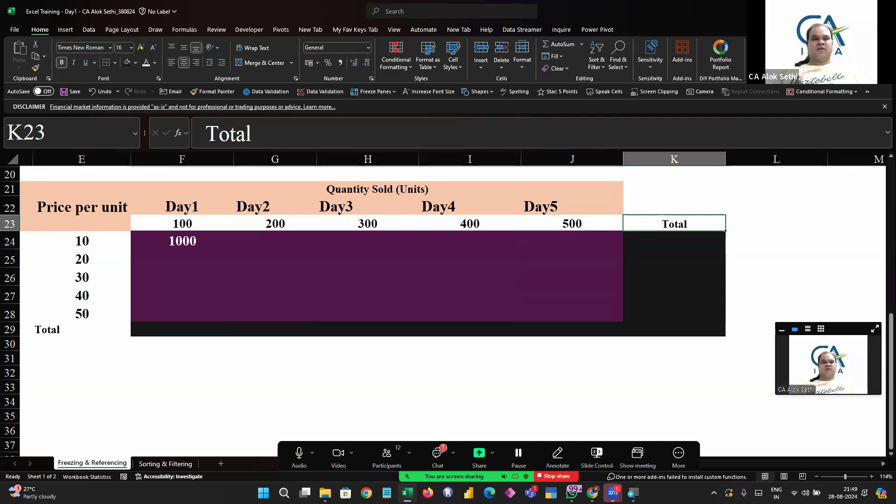
left_click(141, 47)
left_click(140, 48)
Center the E29 Total label and increase its font size to 20
key("Down")
key("Down")
key("Down")
key("Down")
key("Down")
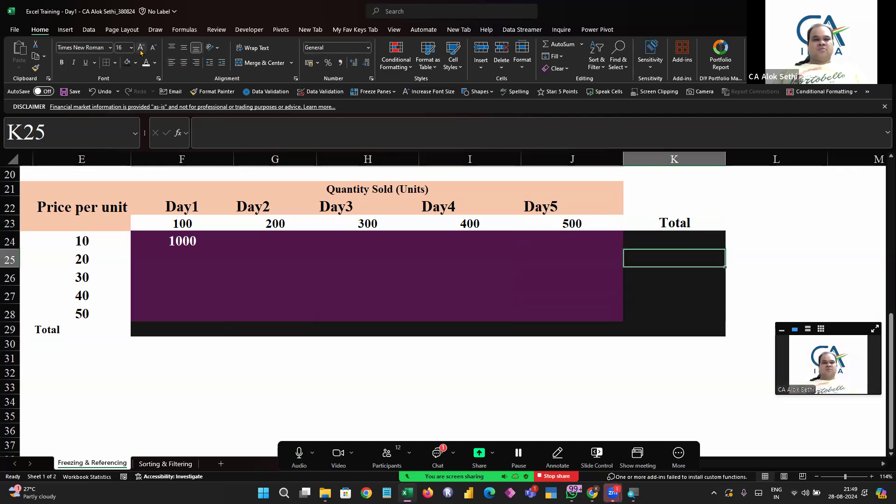
key("Left")
key("Left")
key("Left")
key("Left")
key("Left")
key("Left")
key("Down")
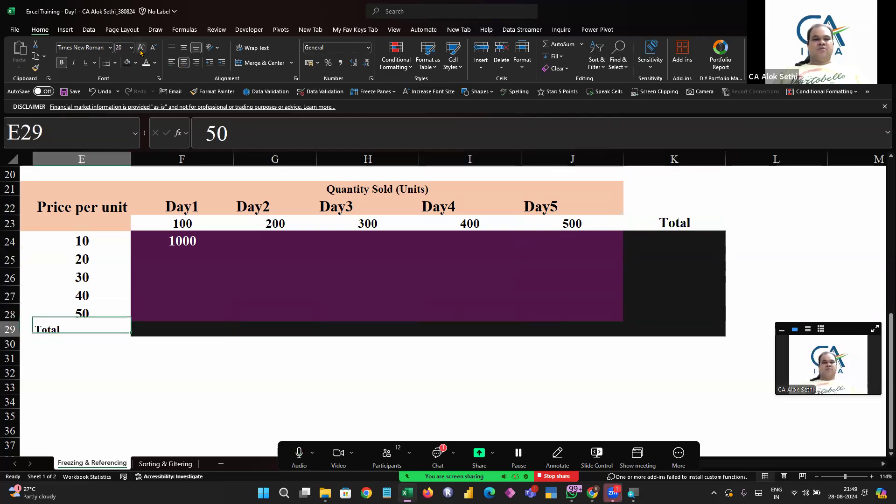
left_click(184, 62)
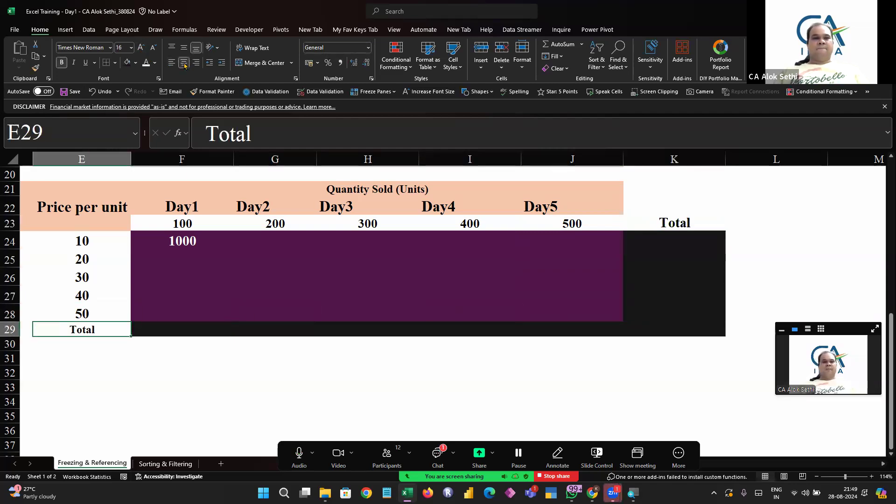
left_click(140, 48)
left_click(140, 48)
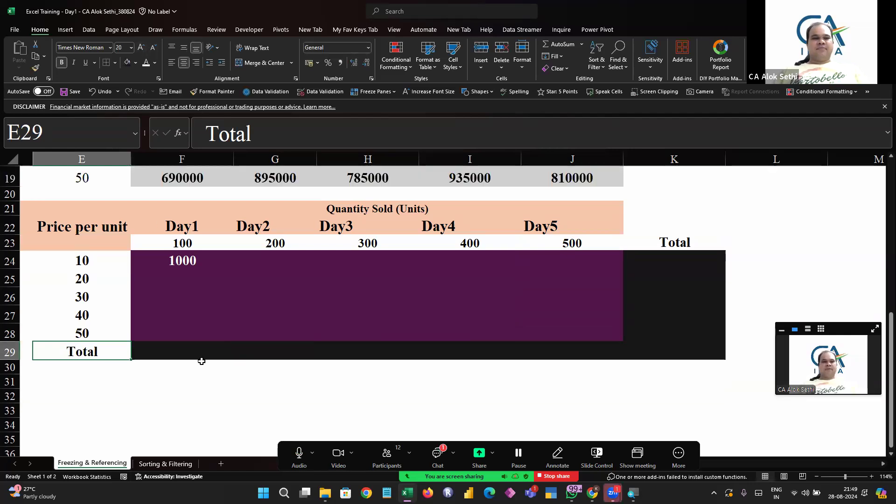
Inspect the formula in F24 while reading the meeting chat
left_click(202, 354)
left_click(188, 275)
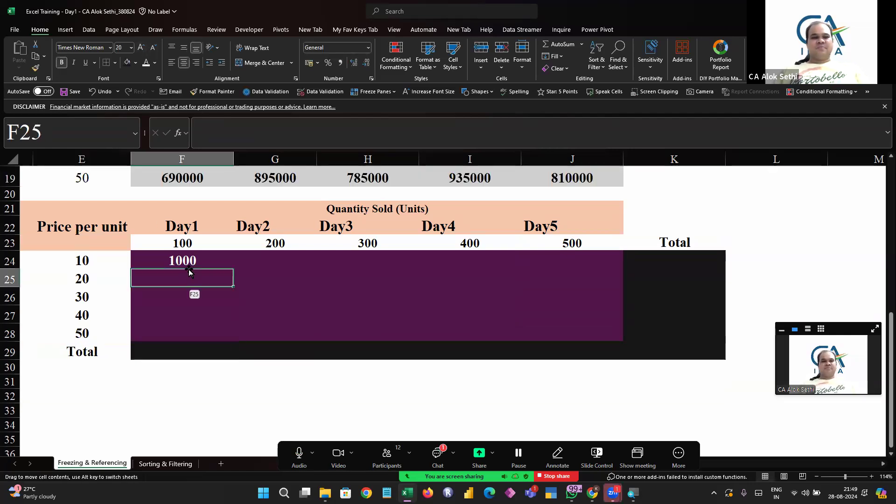
left_click(189, 258)
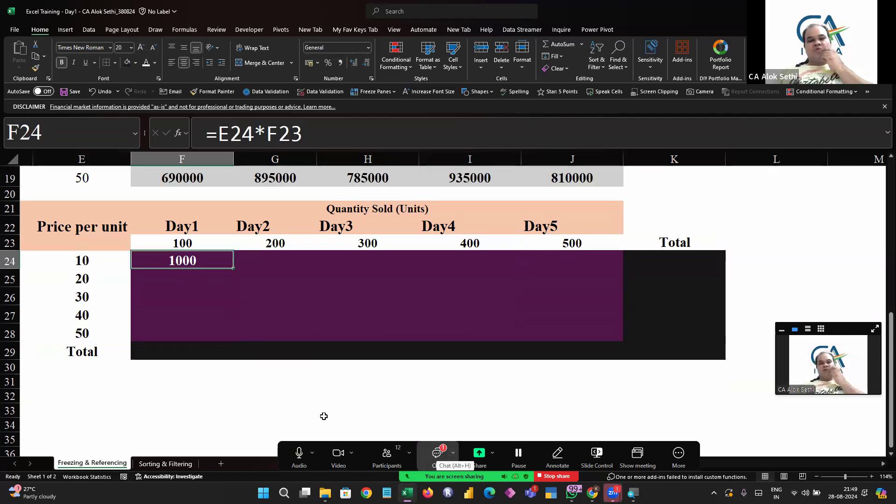
left_click(436, 452)
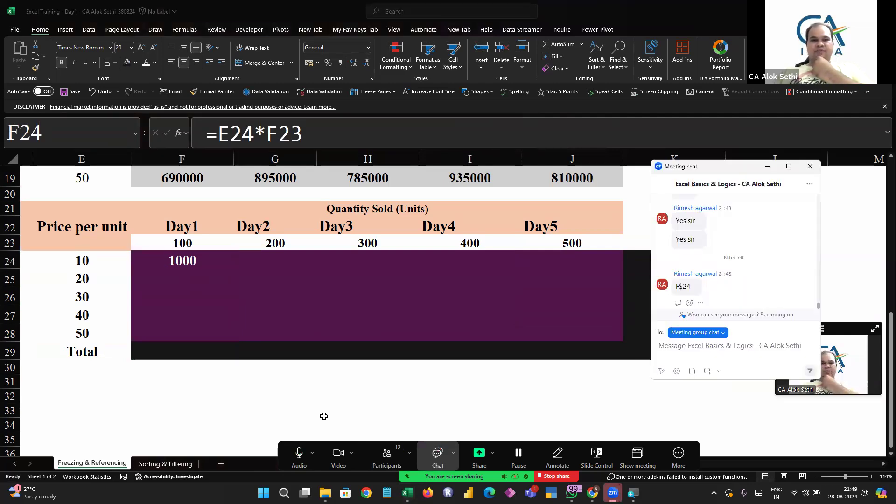
left_click(194, 260)
key("F2")
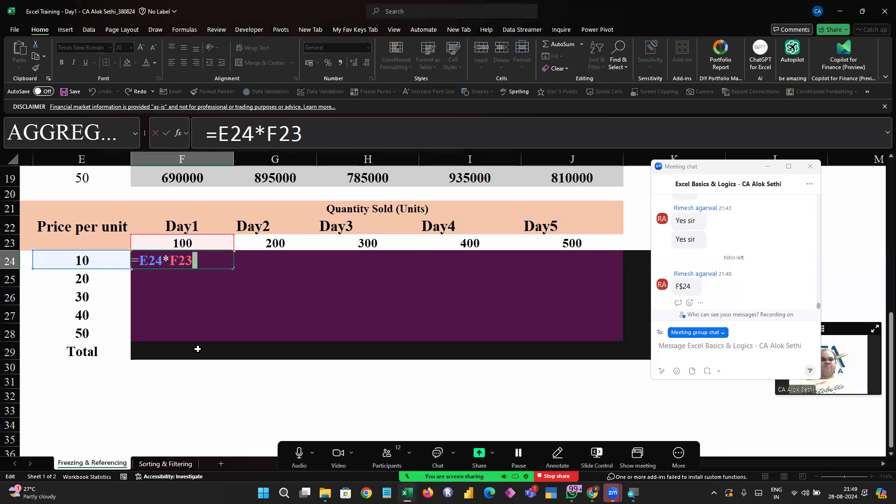
key("Escape")
Edit F24's formula to =$E24*F$23, locking the price column and the quantity row
key("Left")
key("Left")
key("Right")
key("Right")
key("F2")
key("Left")
key("Left")
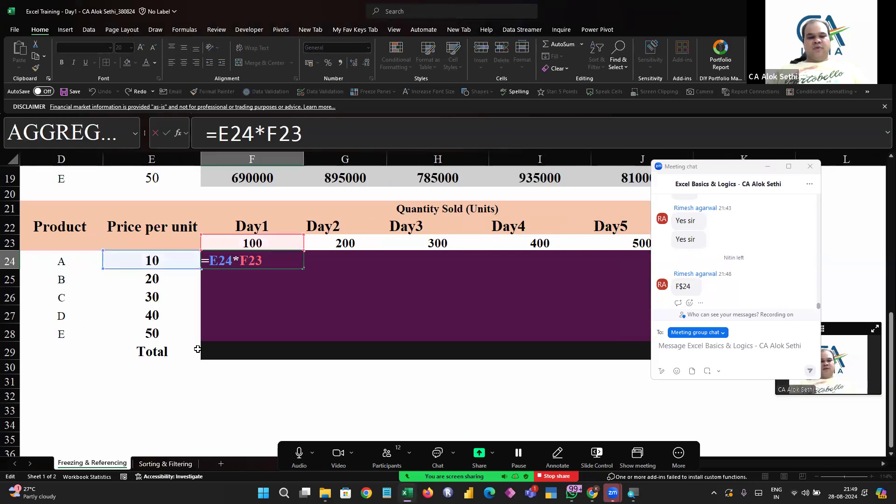
type("$")
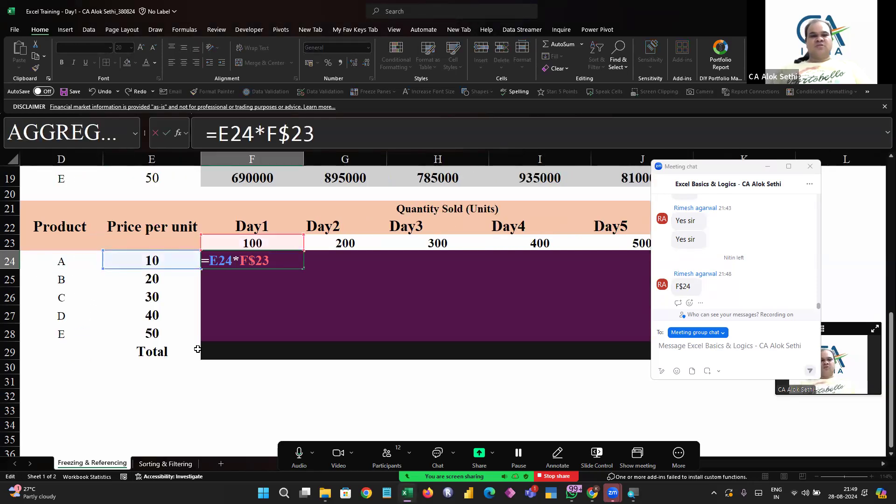
key("shift+Right")
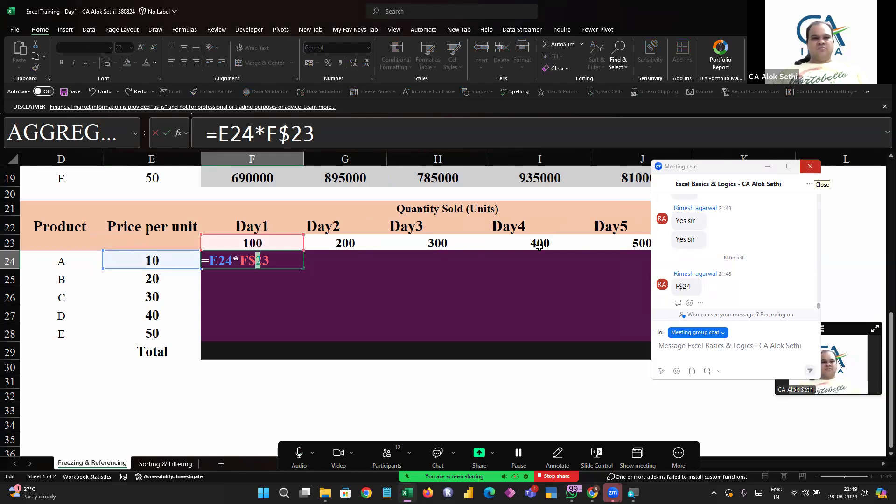
left_click(809, 166)
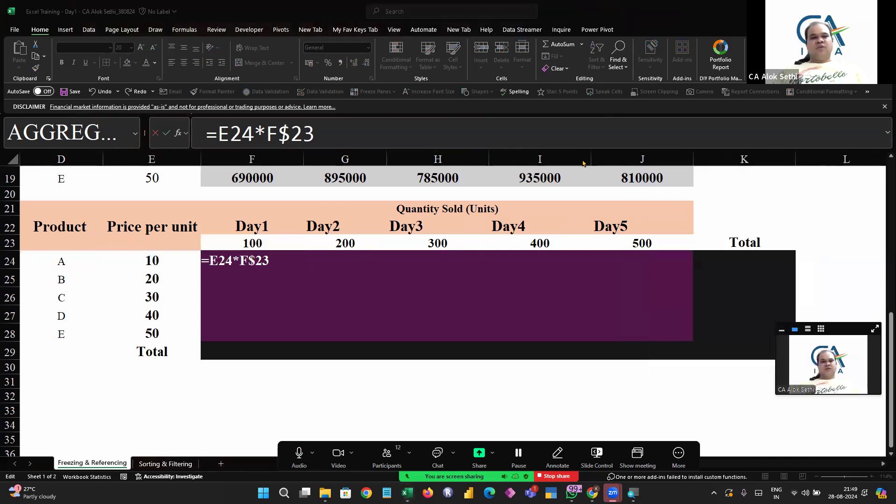
left_click(262, 258)
key("shift+Left")
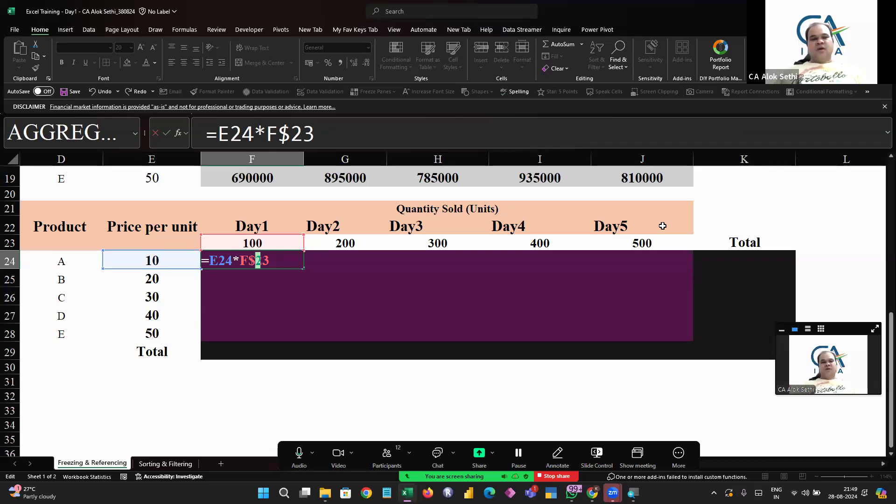
key("Left")
key("Left")
key("Left")
key("Left")
key("Left")
key("Left")
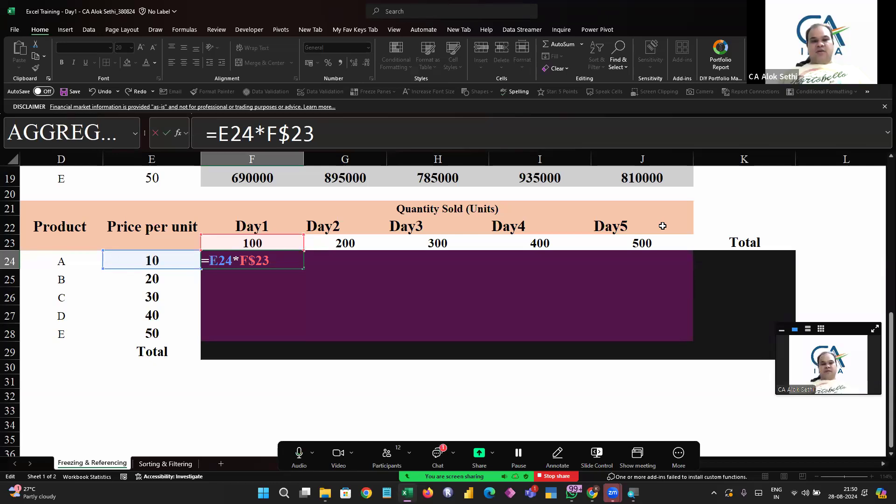
type("$")
left_click(332, 121)
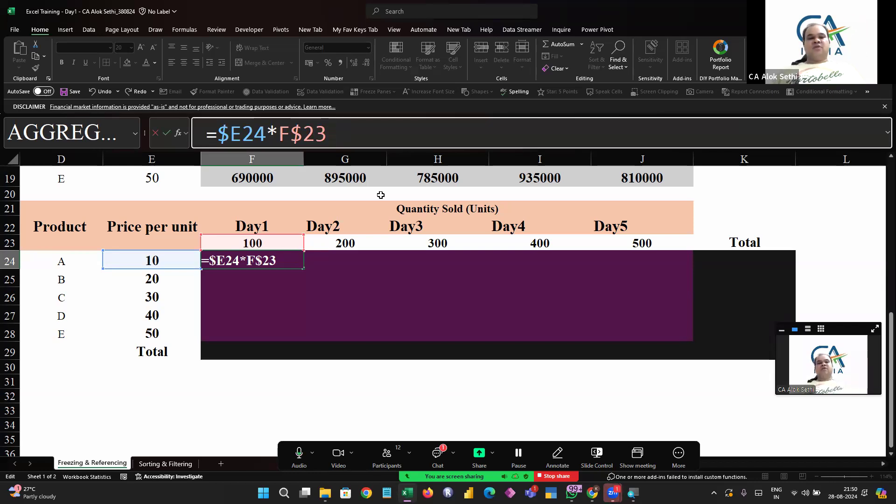
key("Return")
Fill the F24 formula down and across the range F24:J28
key("Up")
key("shift+Down")
key("shift+Down")
key("shift+Down")
key("shift+Down")
key("shift+Down")
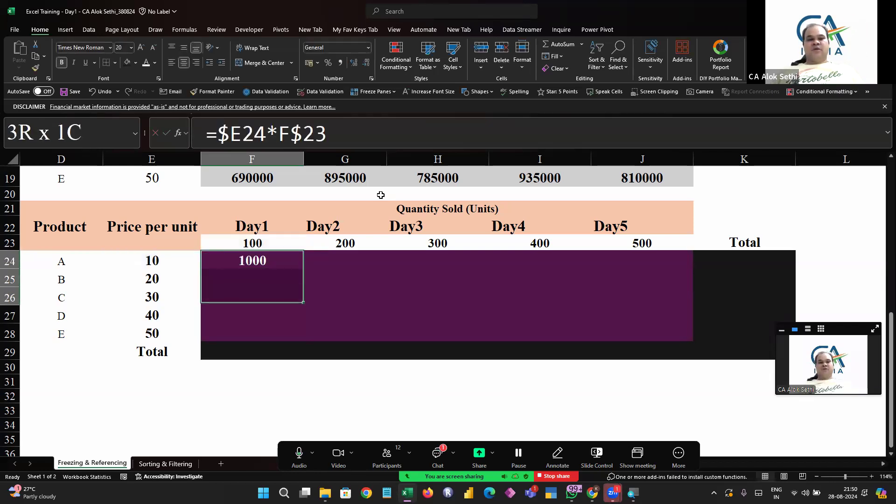
key("shift+Right")
key("shift+Right")
key("shift+Right")
key("shift+Right")
key("shift+Up")
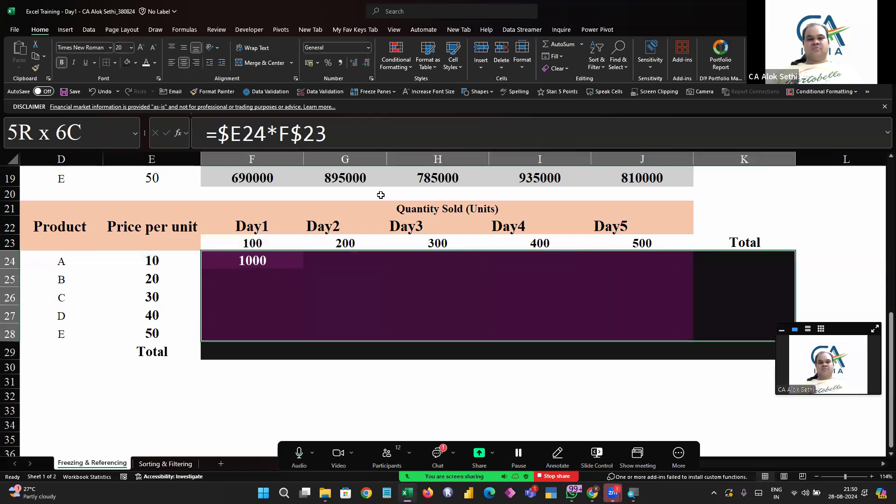
key("ctrl+d")
key("ctrl+r")
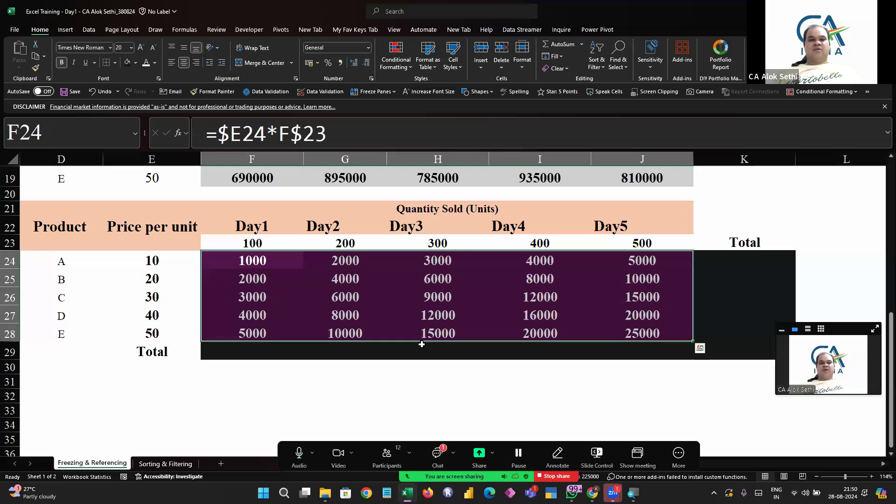
Inspect the copied formula in H27 and check the meeting chat
left_click(417, 359)
left_click(434, 321)
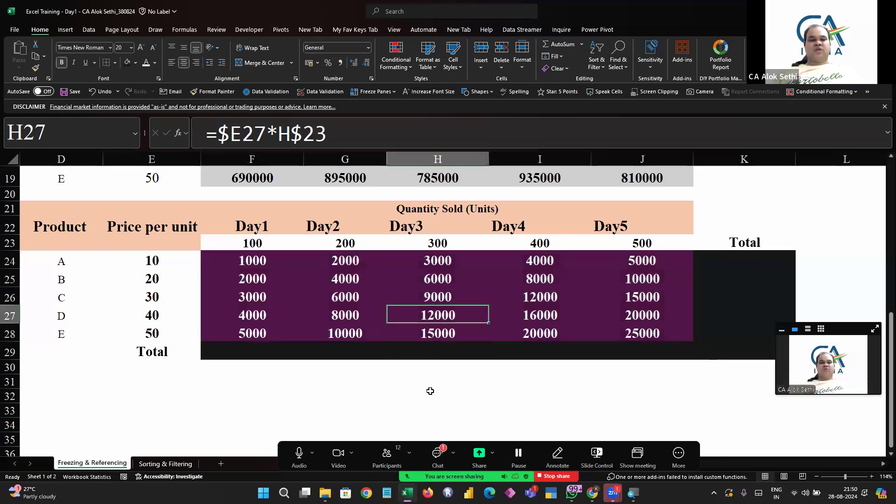
key("F2")
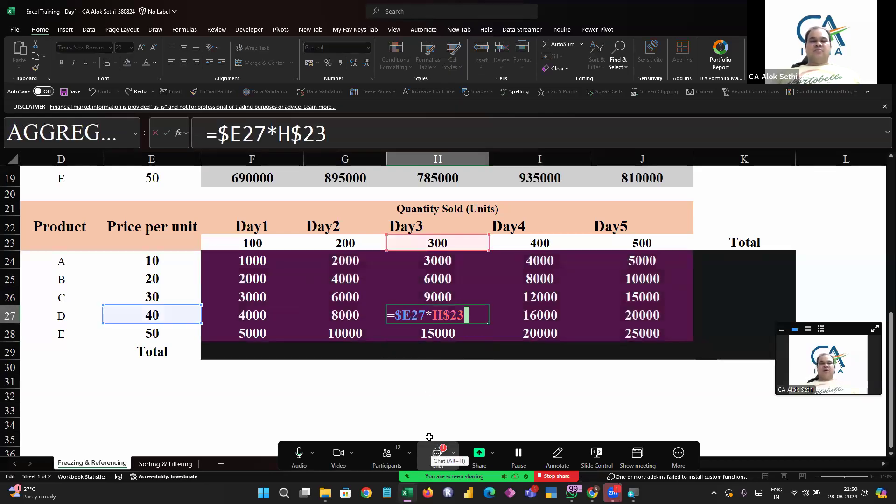
key("Escape")
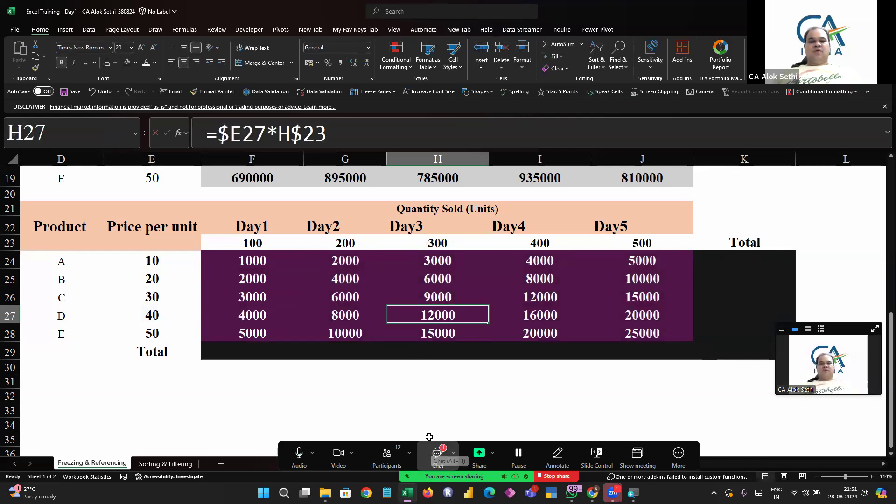
left_click(430, 443)
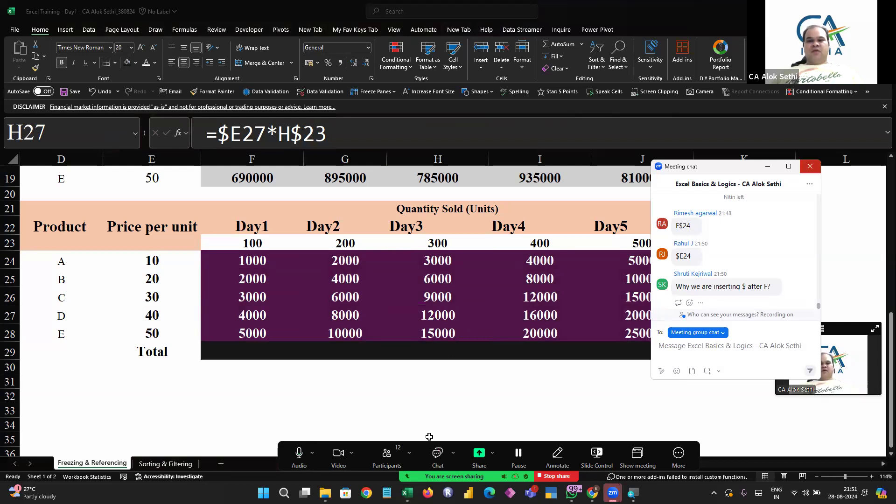
Close the meeting chat and inspect the formula in F24 in edit mode
left_click(809, 166)
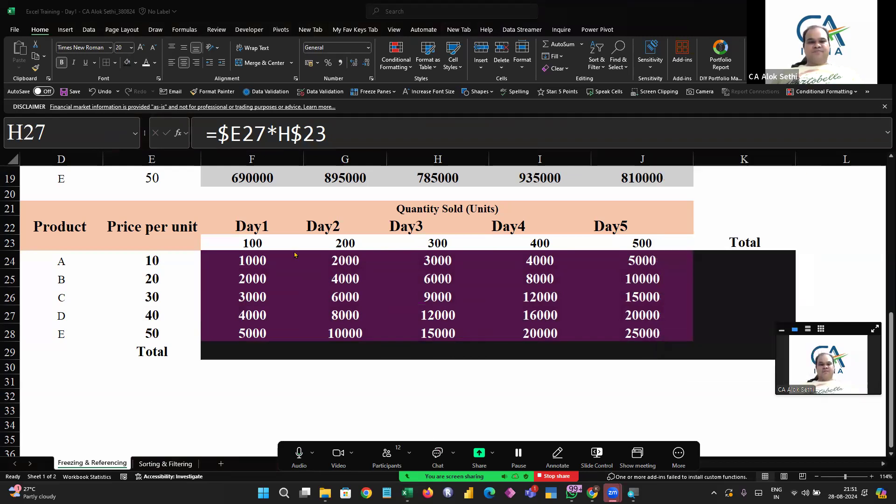
left_click(239, 266)
key("F2")
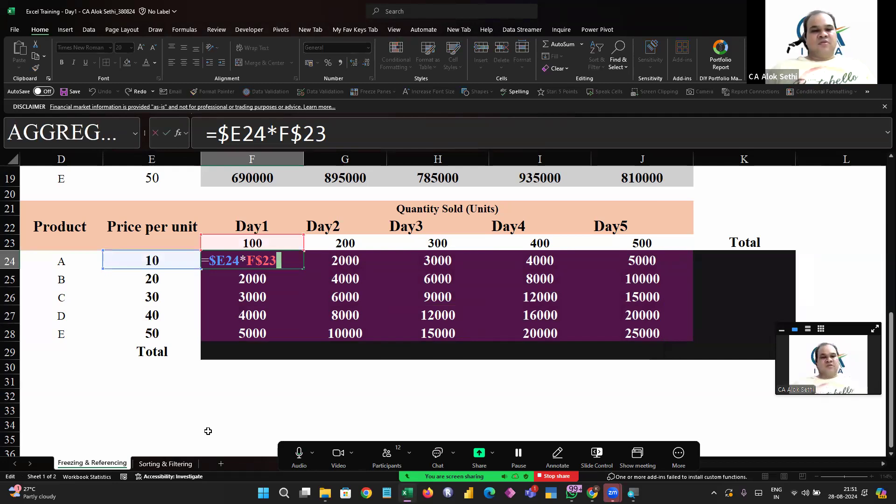
key("Left")
key("Left")
key("Left")
key("Left")
key("Left")
key("Left")
key("Left")
key("Left")
key("Left")
key("Left")
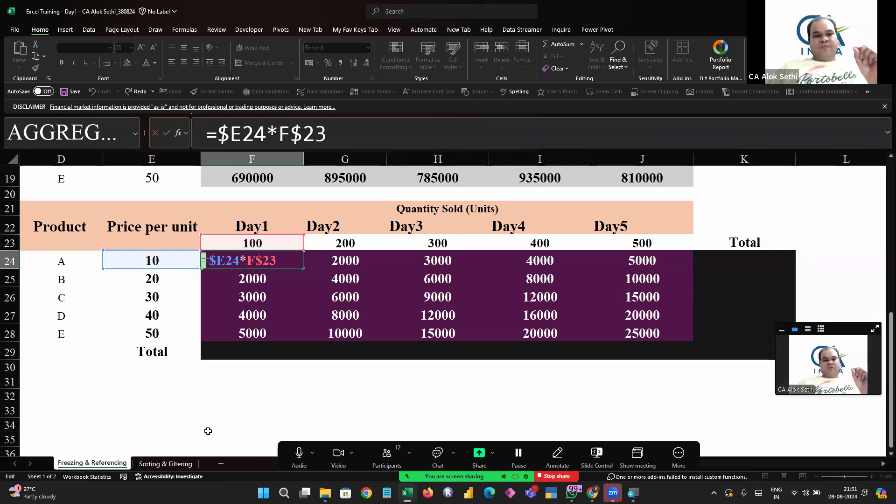
key("Escape")
Move around the quantity row and the price-times-quantity range to review the filled values and formulas
key("Up")
key("Up")
key("Down")
key("Right")
key("Right")
key("Right")
key("Right")
key("Left")
key("Left")
key("Left")
key("Left")
key("Left")
key("Up")
key("Down")
key("Right")
key("Right")
key("Right")
key("Right")
key("Right")
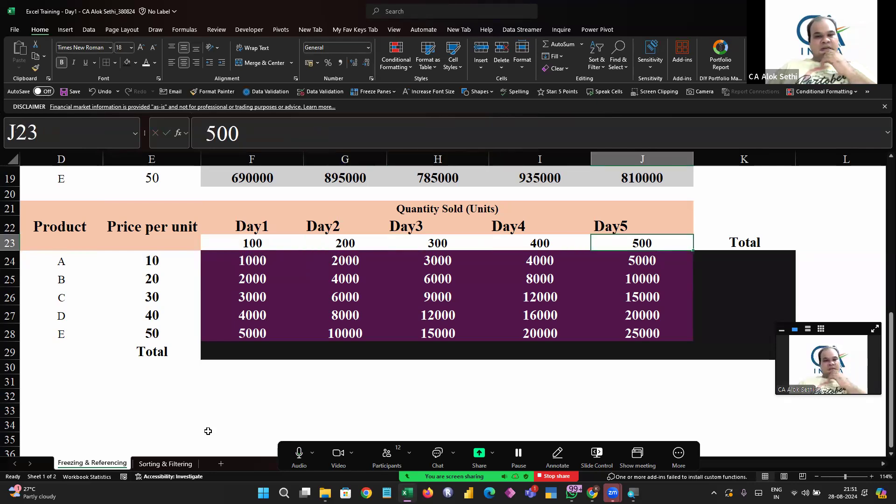
key("Left")
key("Left")
key("Left")
key("Left")
key("Left")
key("Right")
key("Right")
key("Right")
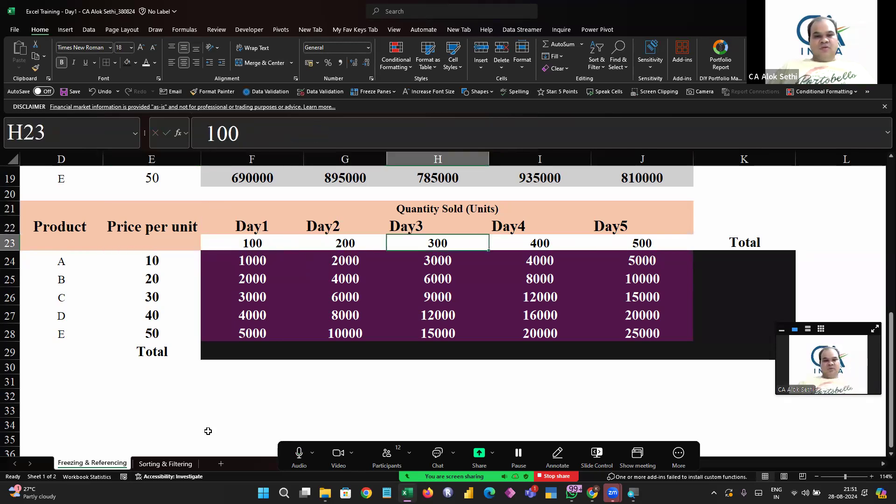
key("Right")
key("Right")
key("Right")
key("Left")
key("Left")
key("Left")
key("Left")
key("Left")
key("Left")
key("Down")
key("Down")
key("Down")
key("Down")
key("Down")
key("Up")
key("Up")
key("Up")
key("Up")
key("Down")
key("Down")
key("Down")
key("Down")
key("Up")
key("Up")
key("Up")
key("Up")
key("Right")
key("Up")
key("Right")
key("Right")
key("Right")
key("Right")
key("Right")
key("Left")
key("Left")
key("Left")
key("Left")
key("Left")
key("Left")
key("Left")
key("Left")
key("Left")
key("Right")
key("Right")
key("Right")
key("Right")
key("Down")
key("Down")
key("Down")
key("Down")
key("Down")
key("Up")
key("Up")
key("Up")
key("Up")
key("Up")
key("Down")
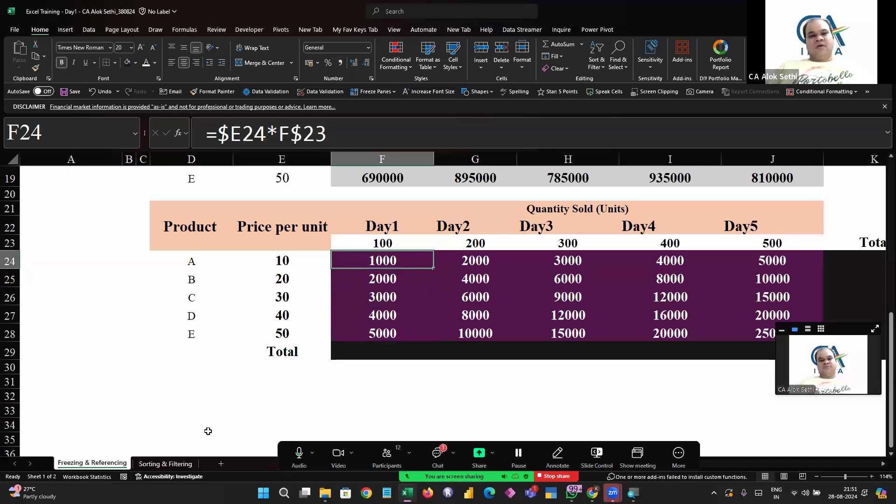
key("Down")
key("Down")
key("Down")
key("Down")
key("Up")
key("Up")
key("Up")
key("Up")
key("Up")
key("Right")
key("Right")
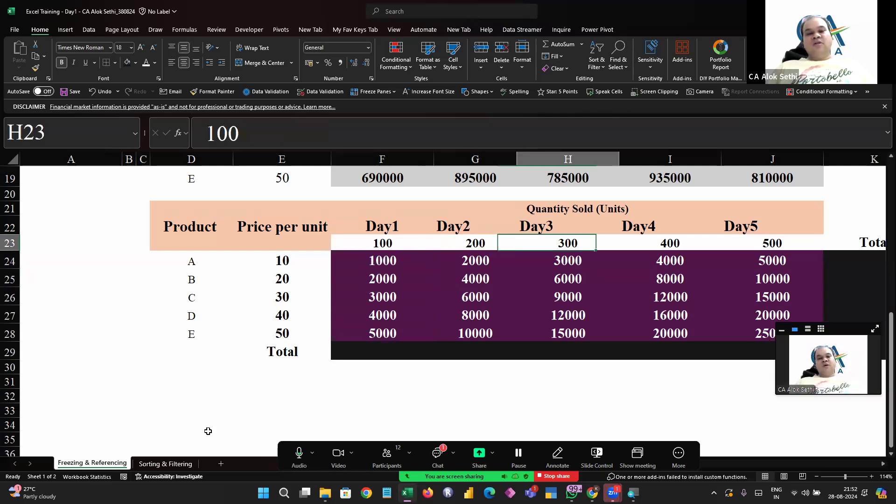
key("Right")
key("Right")
key("Left")
key("Left")
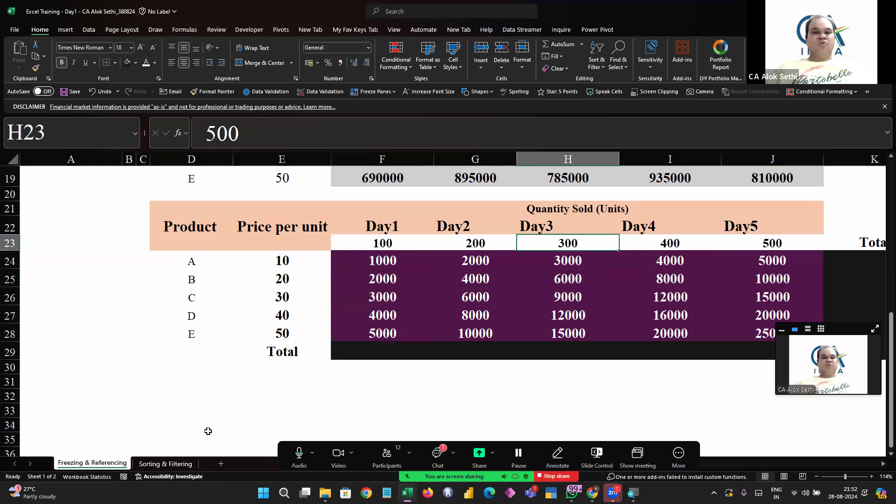
key("Left")
key("Left")
key("Left")
key("Right")
key("Down")
key("Down")
key("Down")
key("Down")
key("Down")
key("Down")
key("Up")
key("Up")
key("Up")
key("Up")
key("Up")
key("Up")
key("Up")
Edit F24's formula to =$E24*$F$23, locking both the column and row of the Day1 quantity
key("Down")
key("F2")
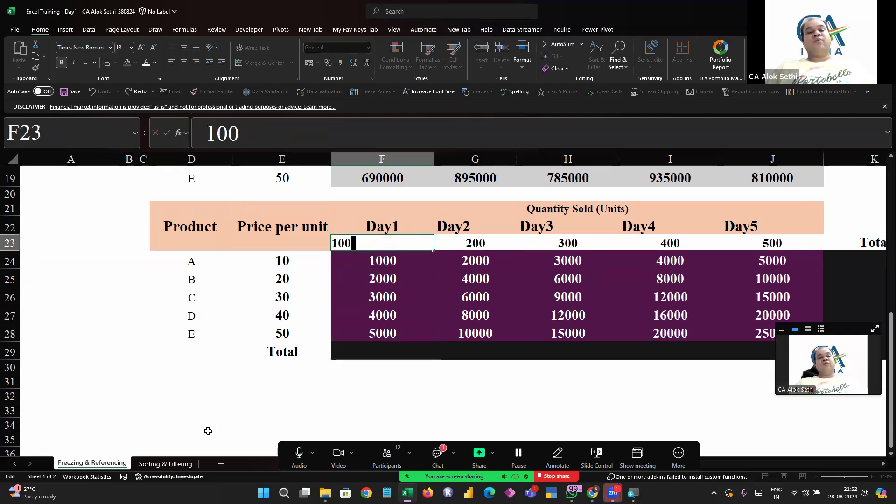
key("Escape")
key("Down")
key("F2")
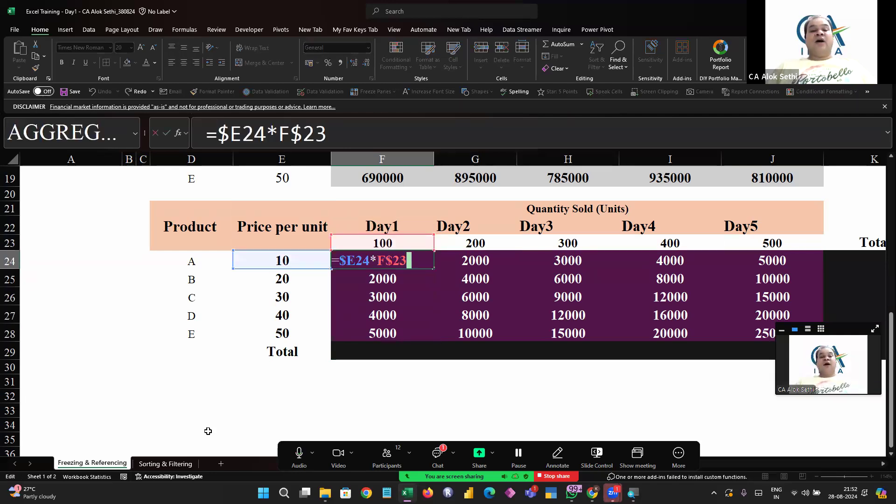
key("shift+Right")
key("shift+Right")
key("shift+Right")
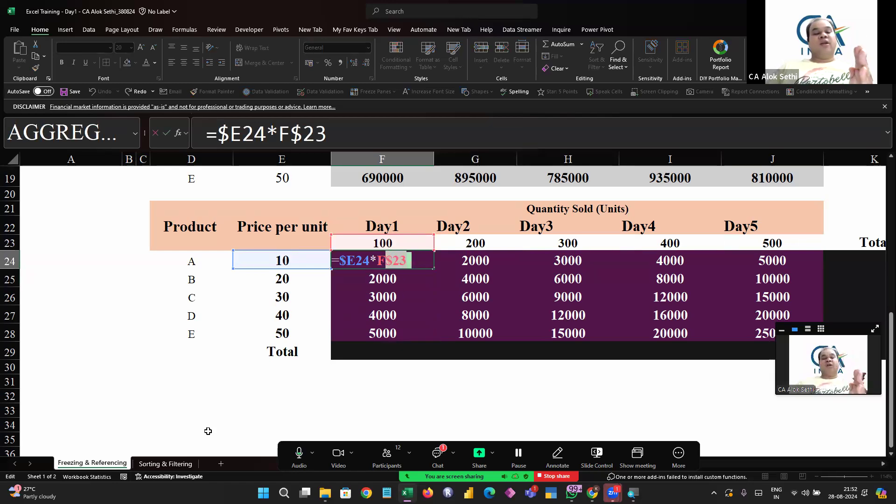
key("Left")
key("shift+Left")
key("Left")
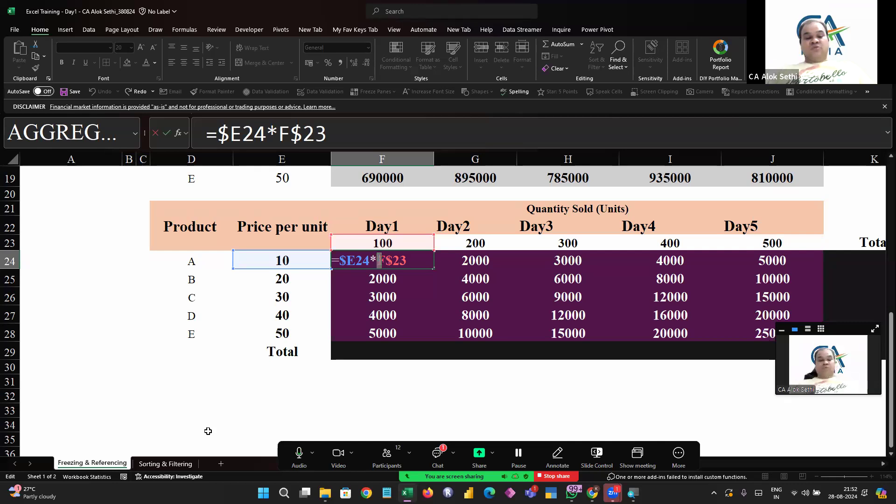
key("Return")
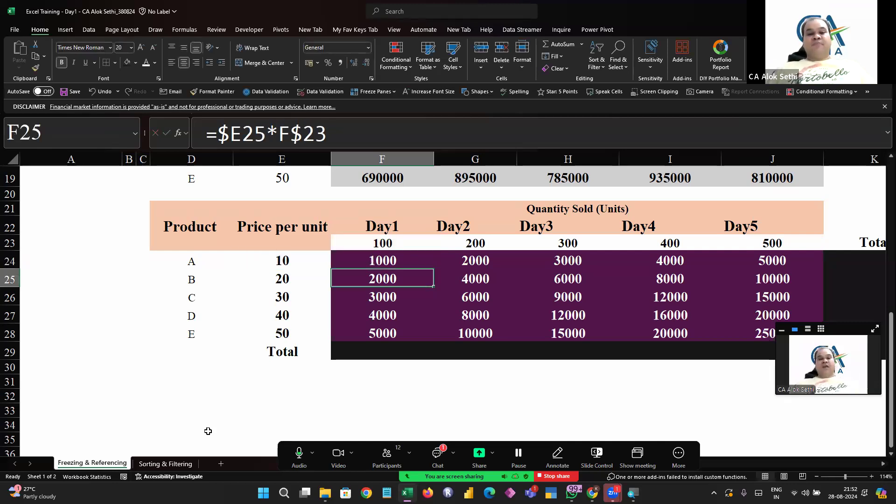
Select F24:J28 and fill the F24 formula across the range
key("Up")
key("shift+Down")
key("shift+Down")
key("shift+Down")
key("shift+Down")
key("shift+Right")
key("shift+Right")
key("shift+Right")
key("shift+Right")
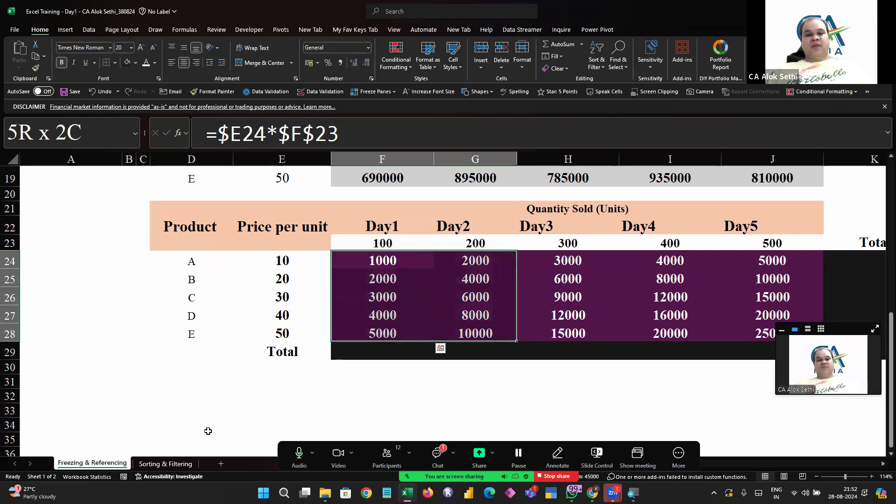
key("ctrl+r")
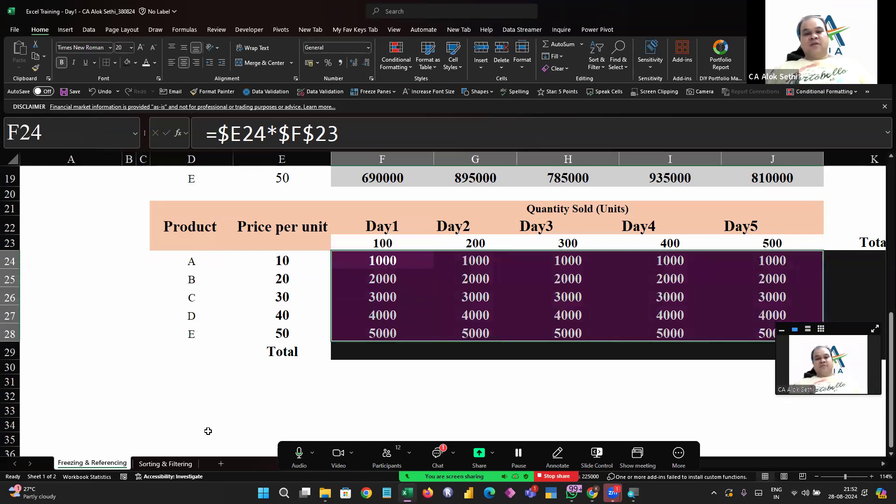
Inspect the copied formulas across F24:J28 and read the meeting chat
key("Right")
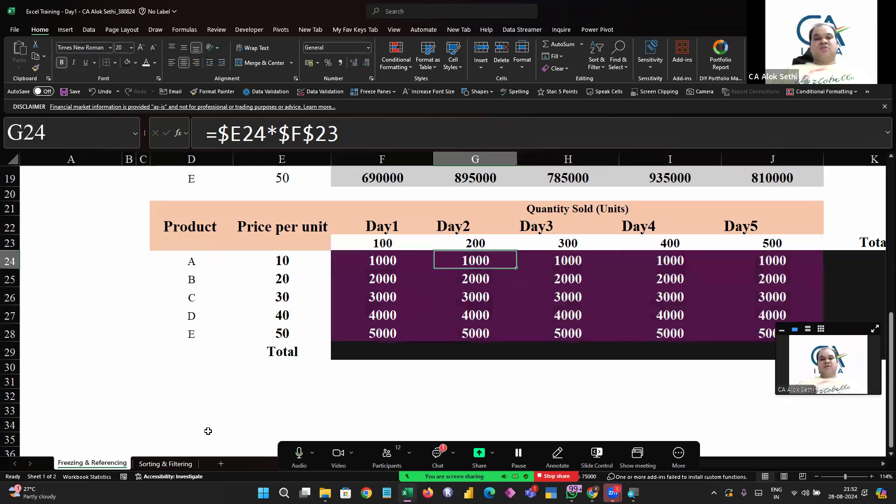
key("Left")
key("Right")
key("Right")
key("Right")
key("Right")
key("Left")
key("Left")
key("Left")
key("Left")
key("Down")
key("Right")
key("Right")
key("Right")
key("Right")
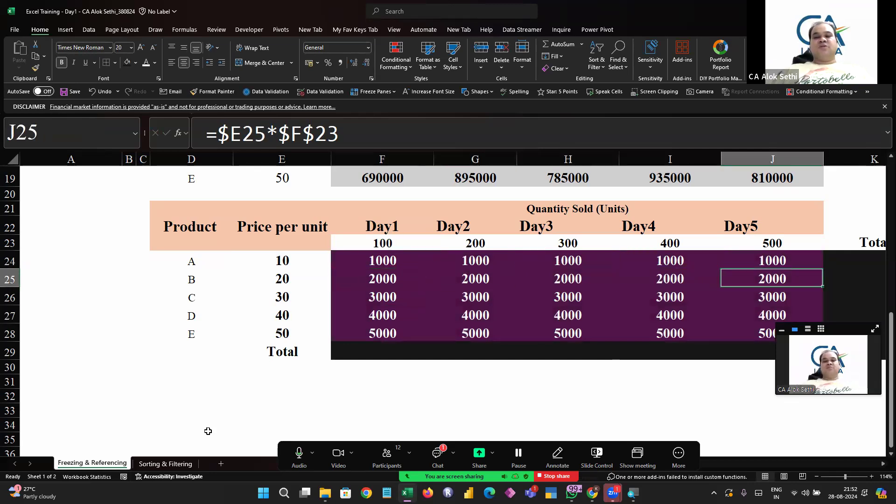
key("Down")
key("Left")
key("Left")
key("Left")
key("Left")
key("Down")
key("Right")
key("Right")
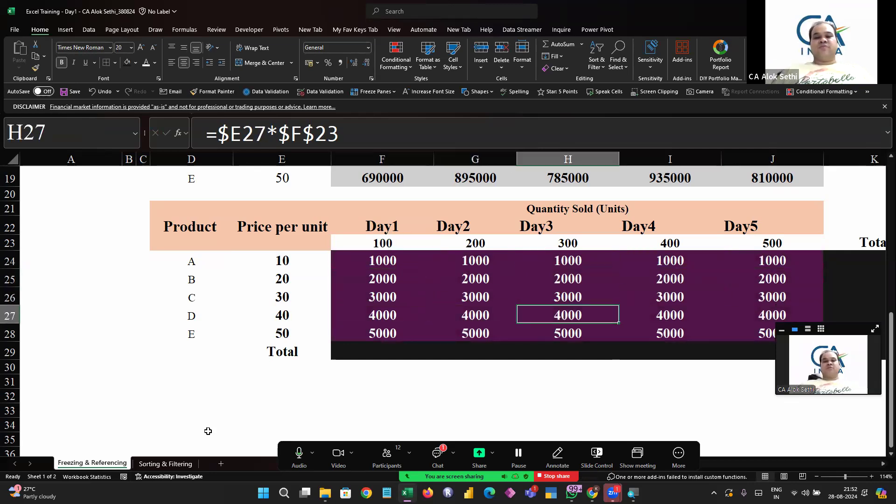
key("Right")
key("Down")
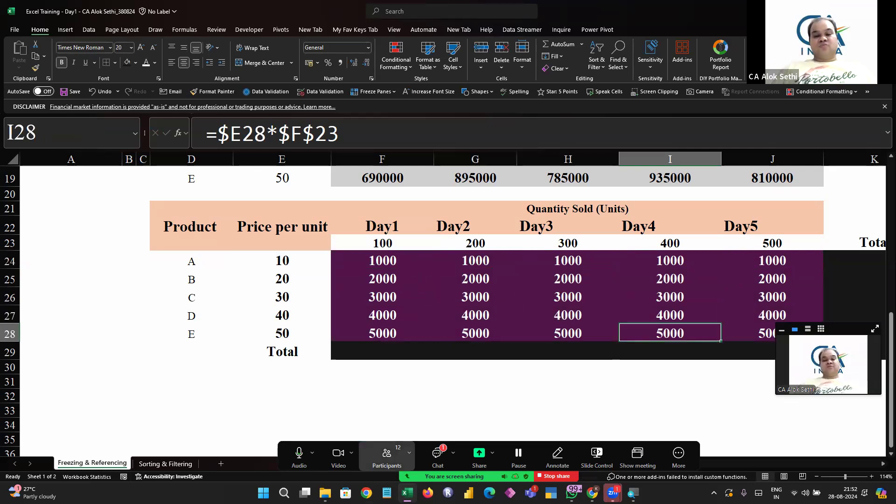
left_click(437, 454)
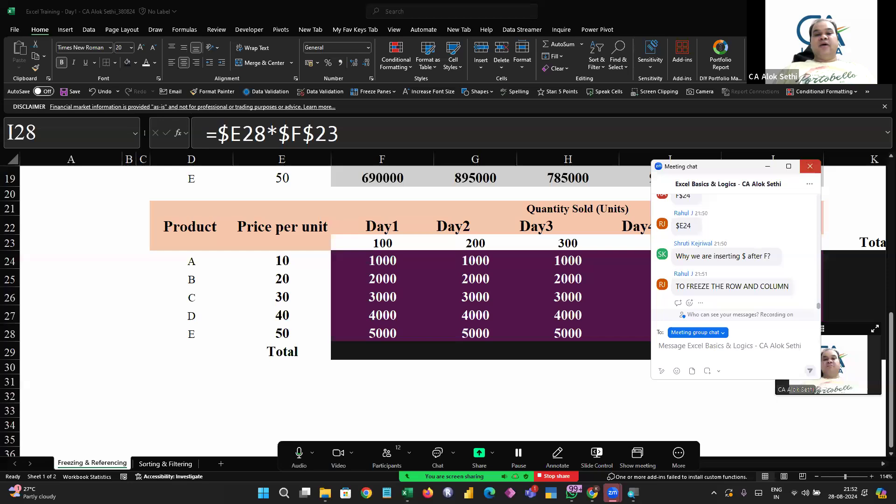
left_click(809, 166)
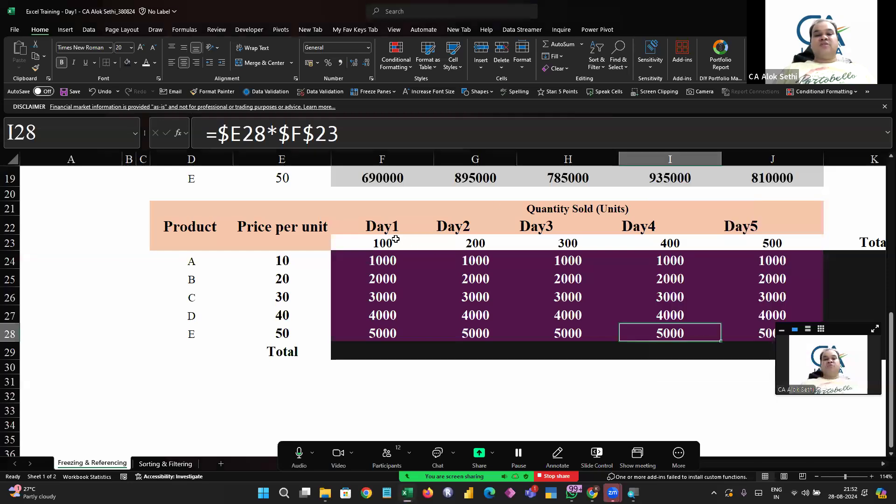
Open the formulas in F24, G24 and H24 one by one to compare their references
left_click(395, 241)
key("Down")
key("F2")
key("Escape")
key("Right")
key("F2")
key("Escape")
key("Right")
key("F2")
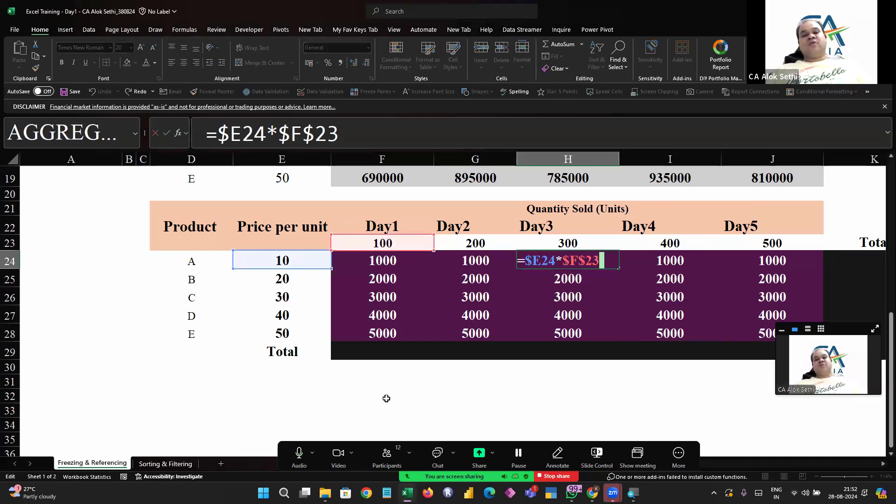
Open the formulas in the Day3, Day4 and Day5 cells of row 24 one by one to check their references
key("Escape")
key("Right")
key("F2")
key("Escape")
key("Right")
key("F2")
key("Escape")
key("Left")
key("Right")
key("F2")
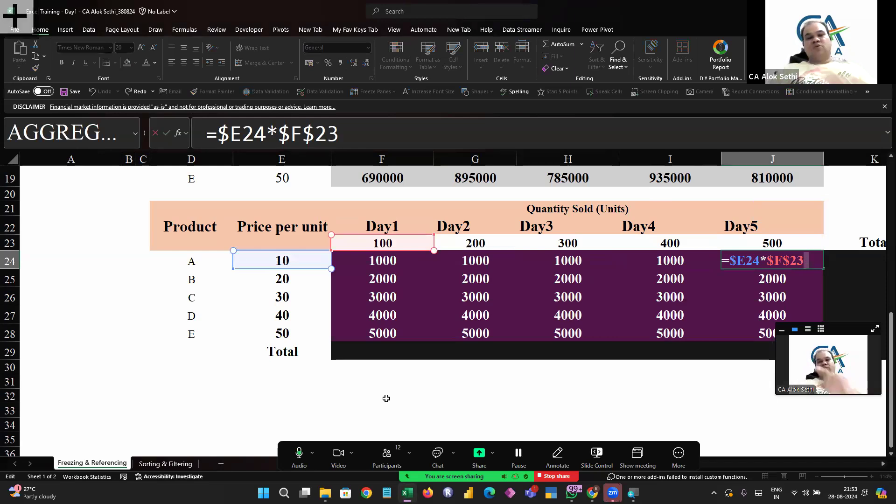
key("Escape")
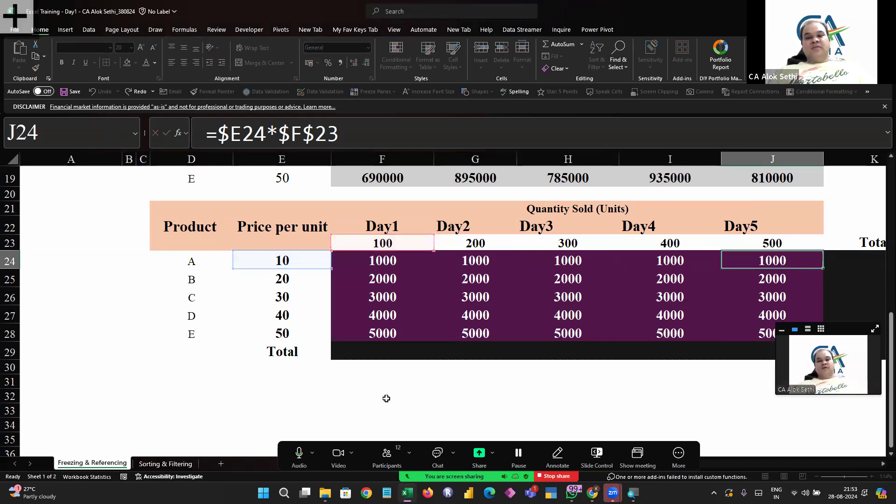
Edit F24's formula to =$E24*F$23, removing the column lock on the Day1 quantity
key("Left")
key("Left")
key("Left")
key("Left")
key("F2")
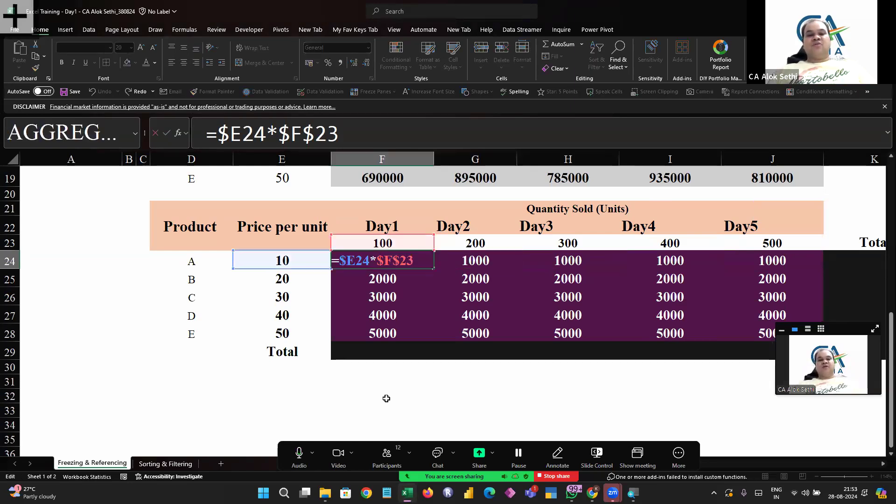
key("BackSpace")
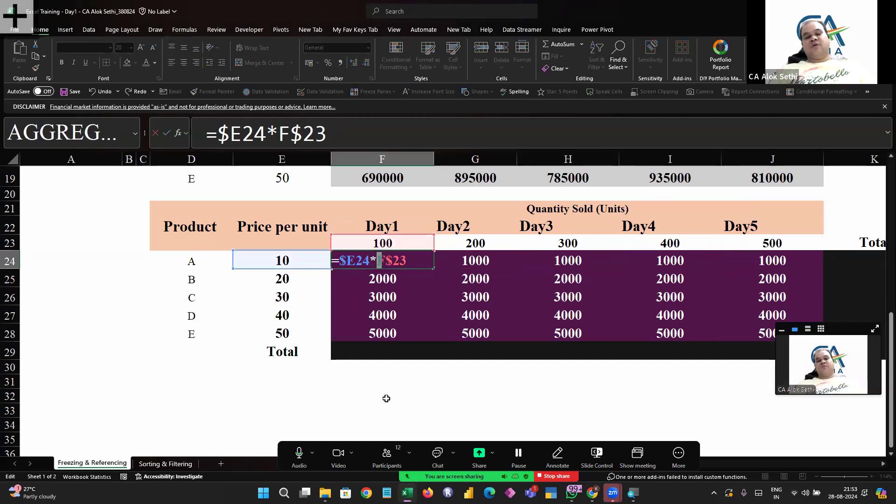
key("Return")
Reopen F24's formula and step through its references to review them
key("Up")
key("F2")
key("Left")
key("Left")
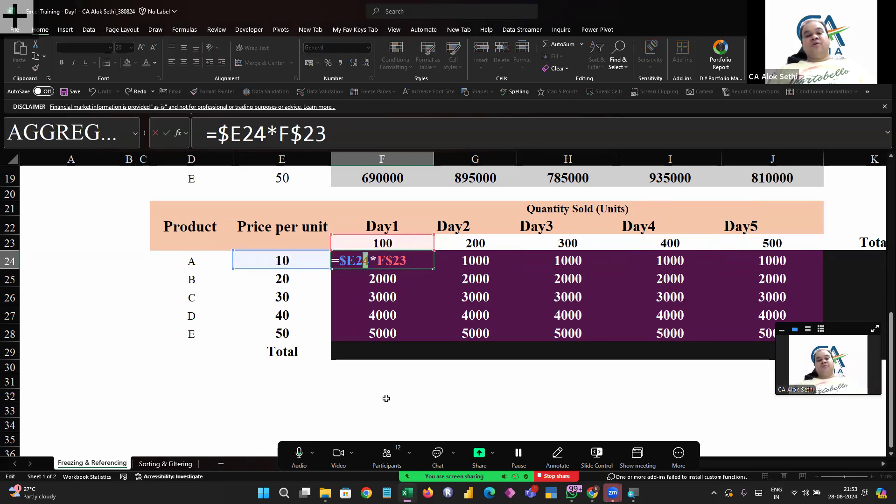
key("Left")
key("Left")
key("Right")
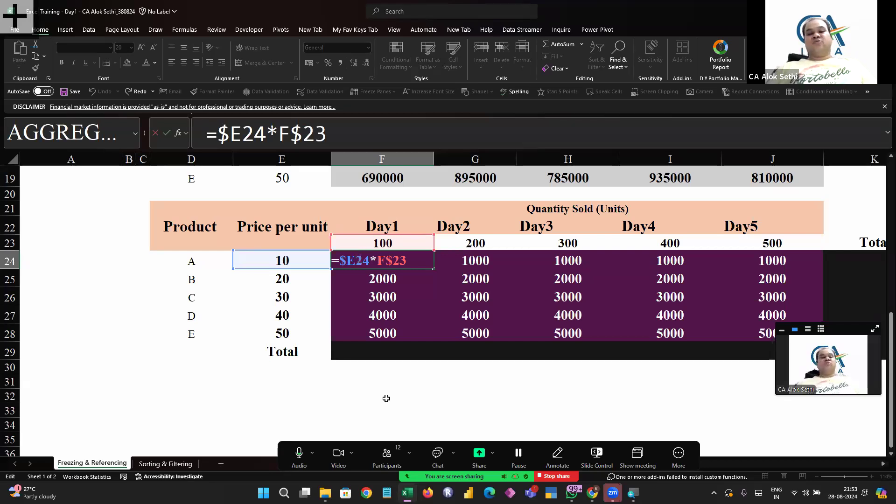
key("Return")
Select F24:J28 and fill the F24 formula across the range
key("Up")
key("shift+Down")
key("shift+Down")
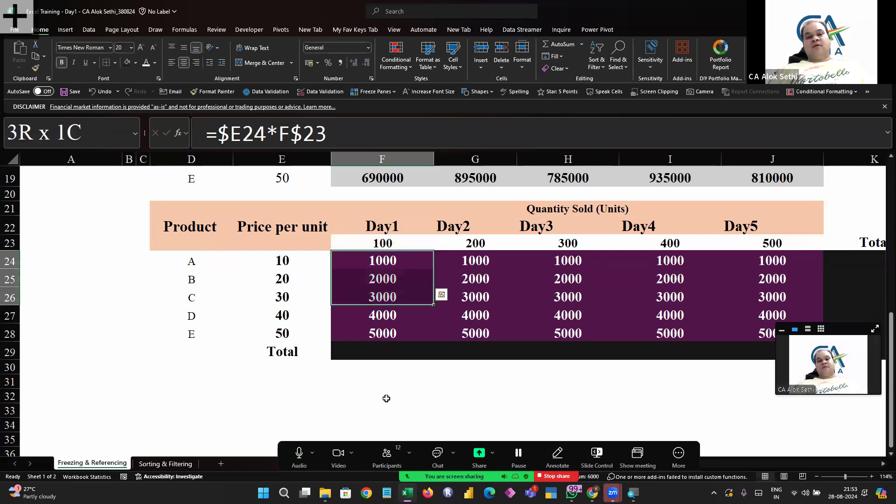
key("shift+Down")
key("shift+Down")
key("shift+Down")
key("shift+Right")
key("shift+Right")
key("shift+Right")
key("shift+Right")
key("shift+Up")
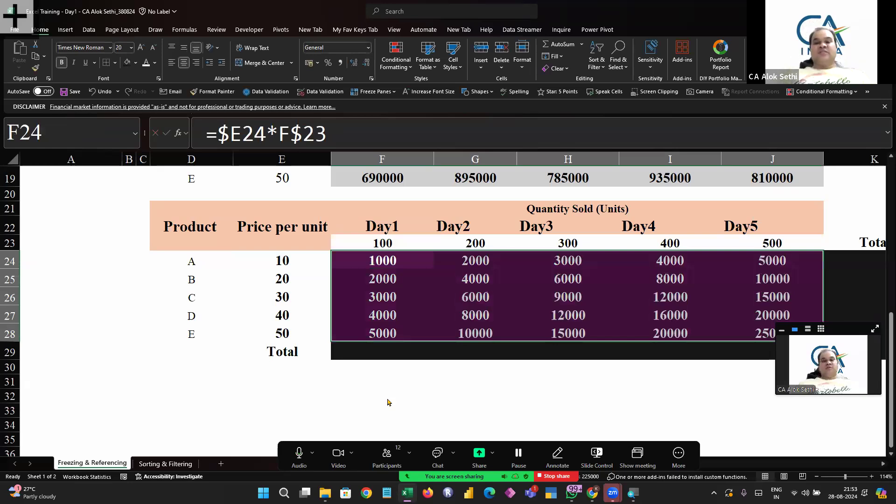
Enter the labels Absolute Freezing, Relative Freezing and Mixed Freezing in D31, D32 and D33
scroll(394, 331, "right", 2)
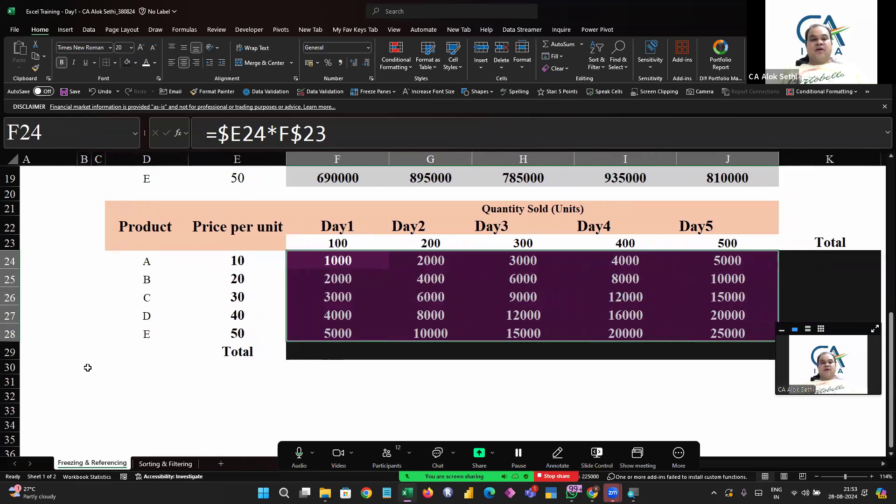
left_click(180, 386)
type("Anb")
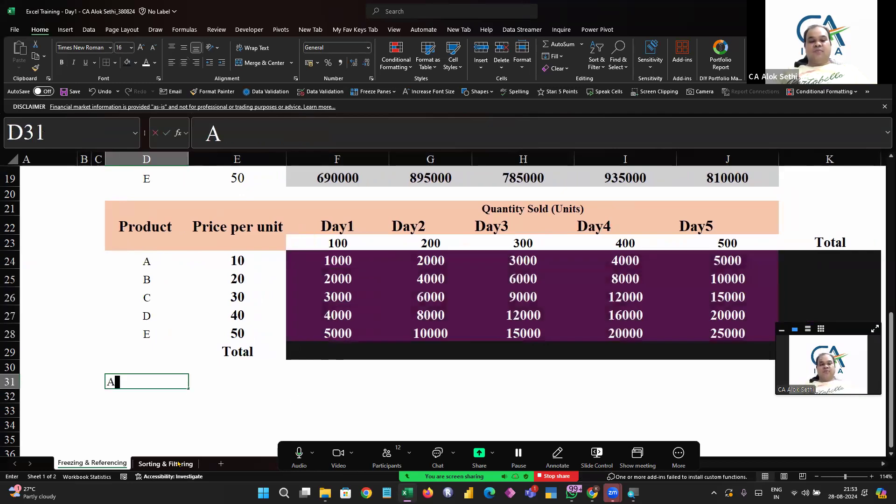
key("BackSpace")
key("BackSpace")
type("b")
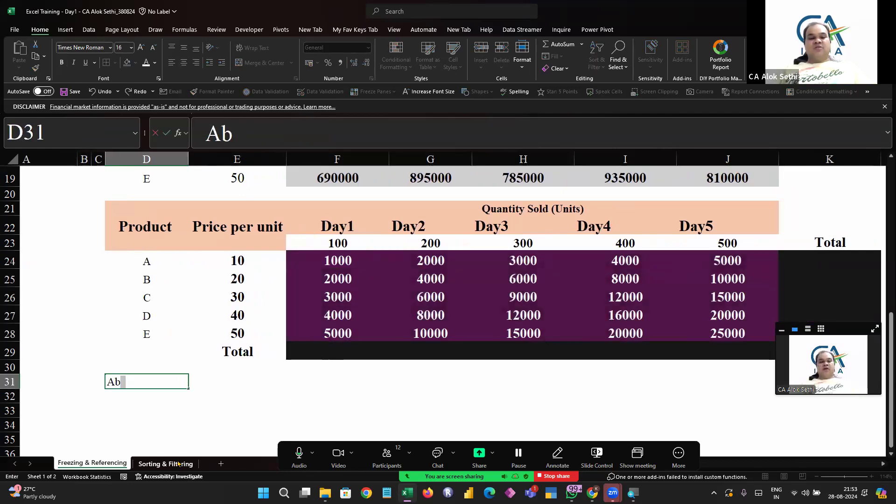
type("solute Freezing")
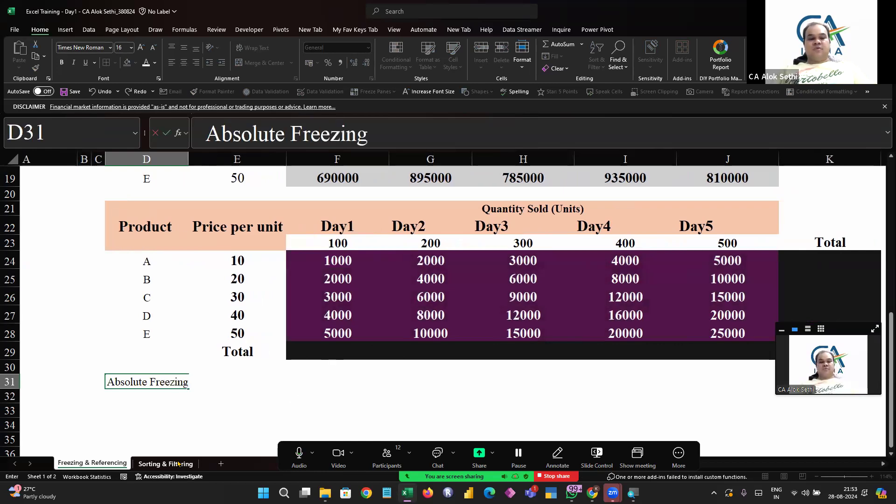
key("Return")
type("REl")
key("BackSpace")
key("BackSpace")
type("elav")
key("BackSpace")
type("ti")
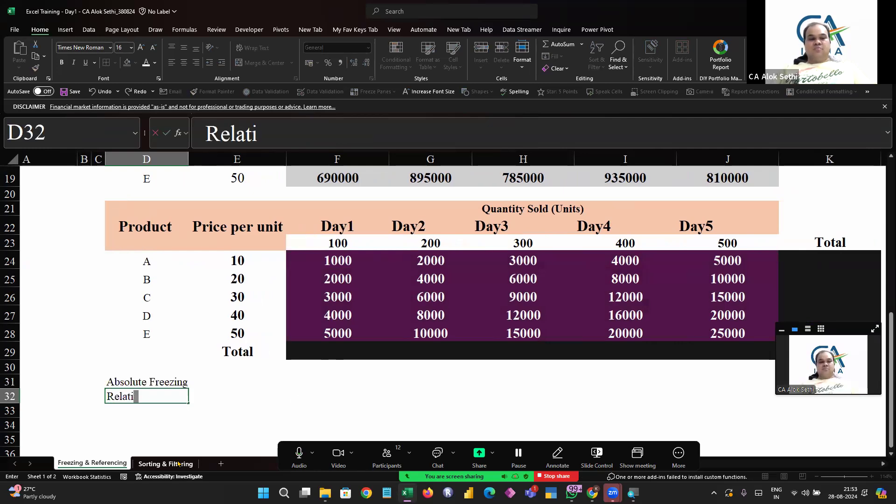
type("ve Freezing")
key("Return")
type("Mixed")
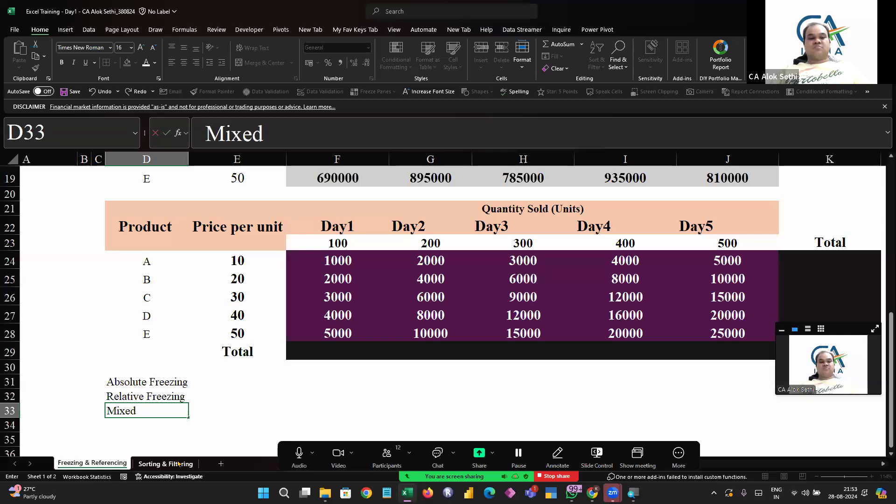
type(" Freezing")
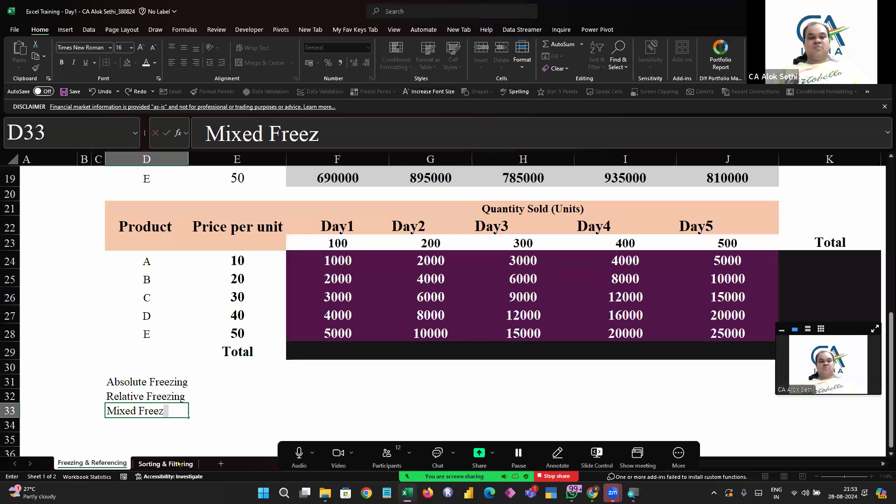
key("Right")
key("Right")
key("Up")
key("Up")
key("Up")
key("Left")
key("Down")
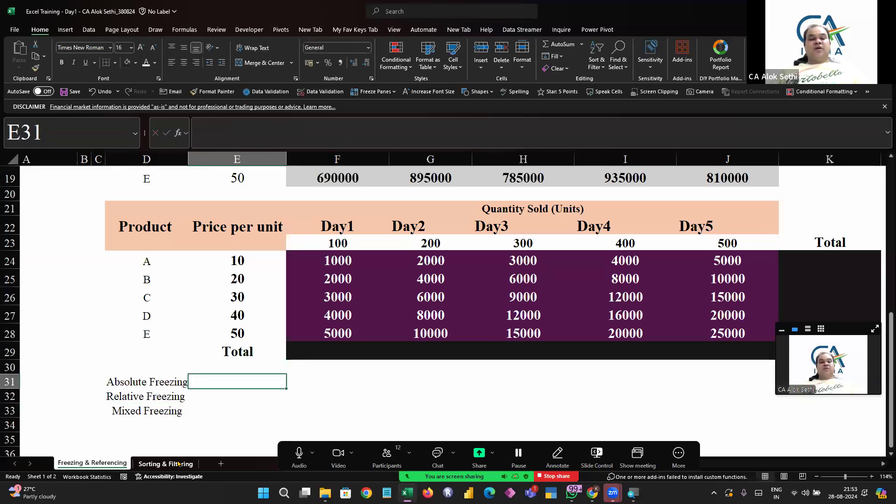
Enter $F$23 in E31 as the absolute reference example and center it
type("F2")
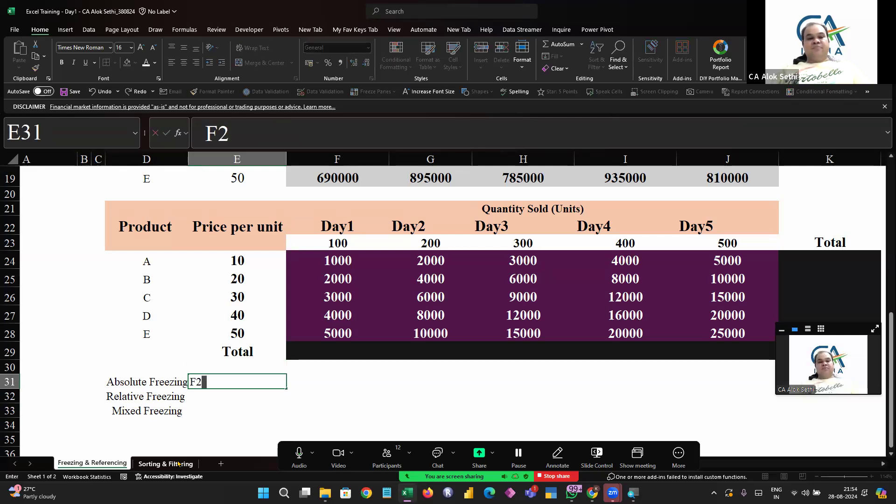
type("3")
key("Left")
key("Left")
key("Right")
key("Right")
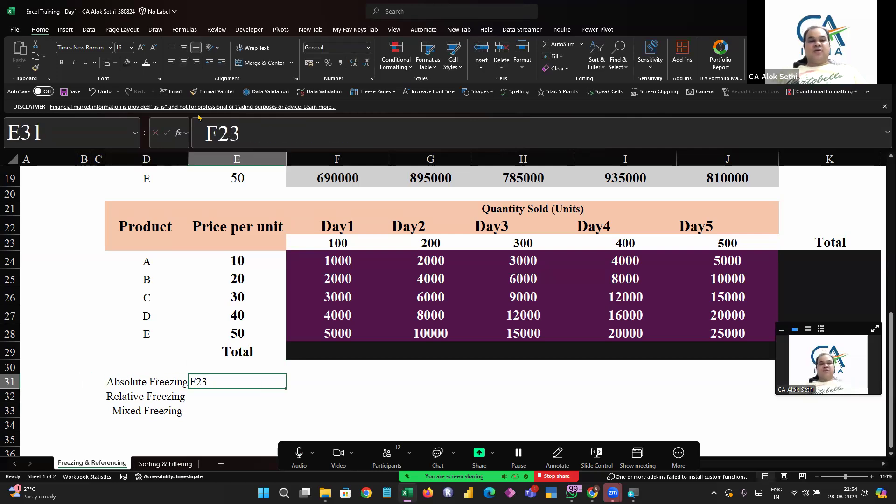
left_click(183, 65)
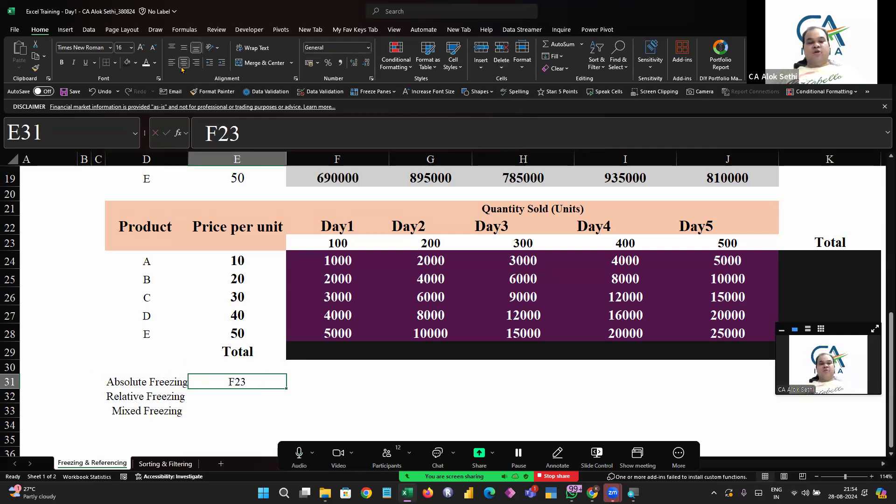
key("F2")
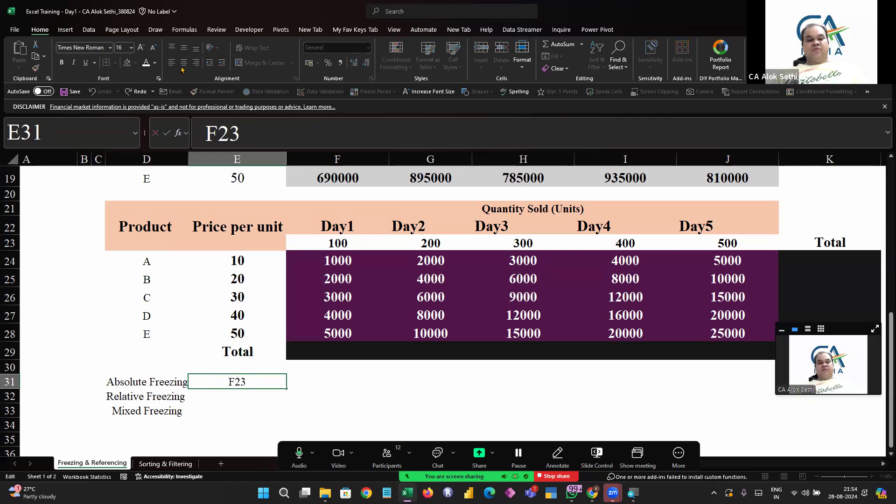
type("$")
key("Right")
type("$")
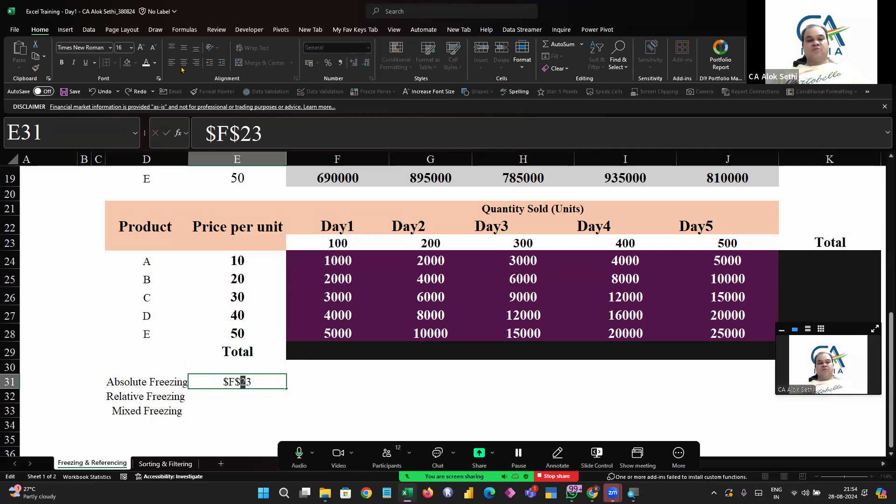
key("Return")
key("Up")
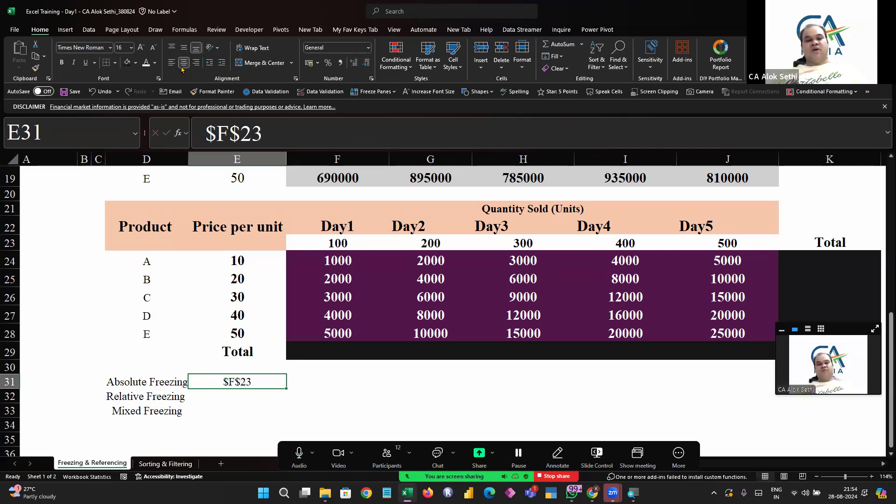
Enter F$23 in E32
key("Down")
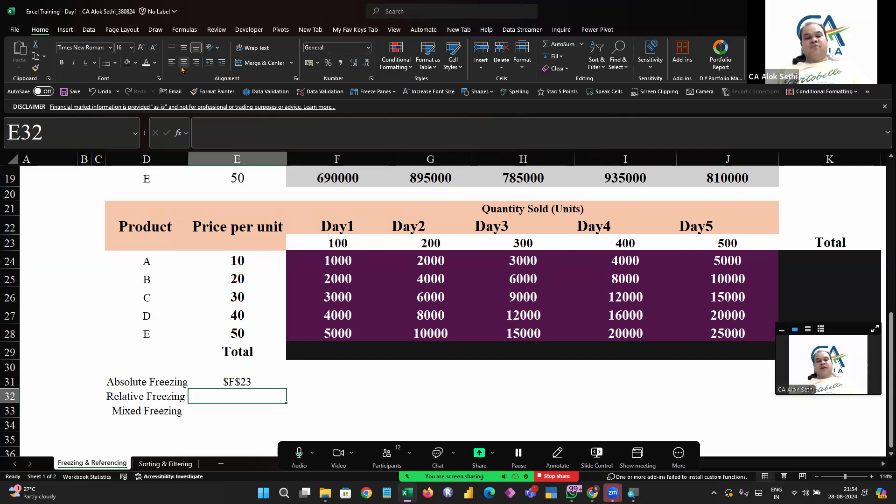
type("f")
key("BackSpace")
type("F")
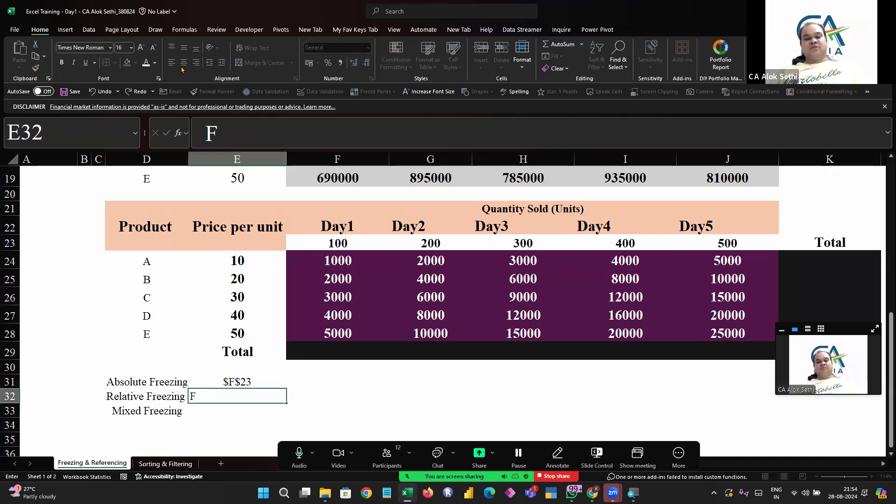
type("$")
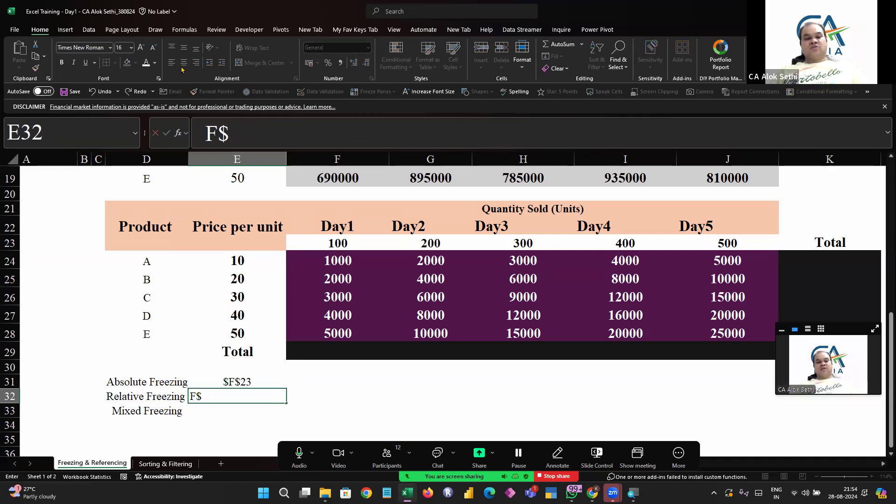
type("23")
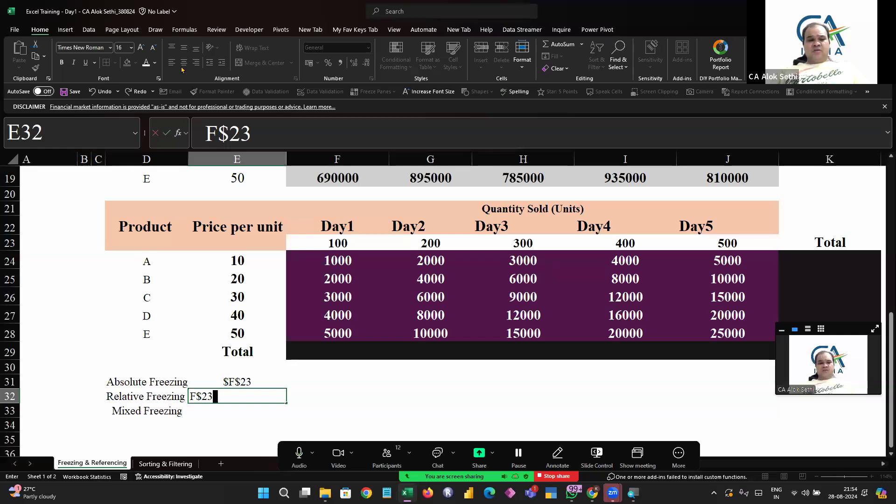
key("Return")
key("Up")
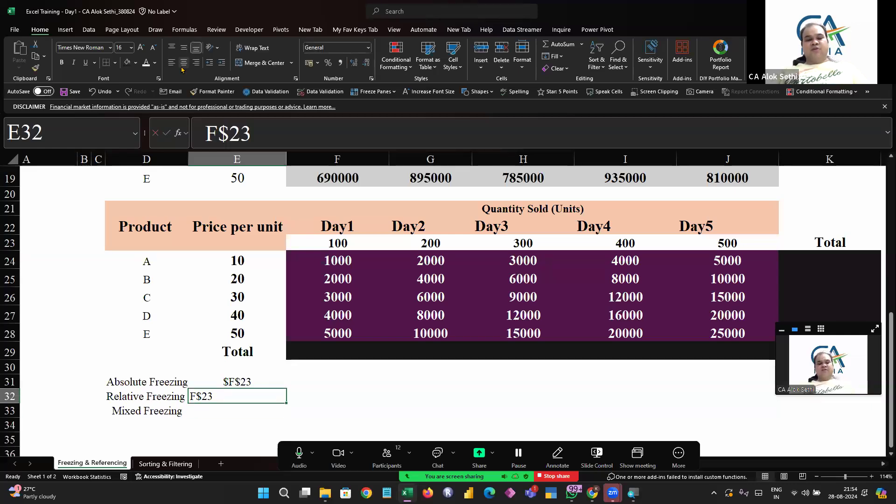
Enter F23 in E32 as the relative reference example
type("f")
key("BackSpace")
key("Caps_Lock")
type("F23")
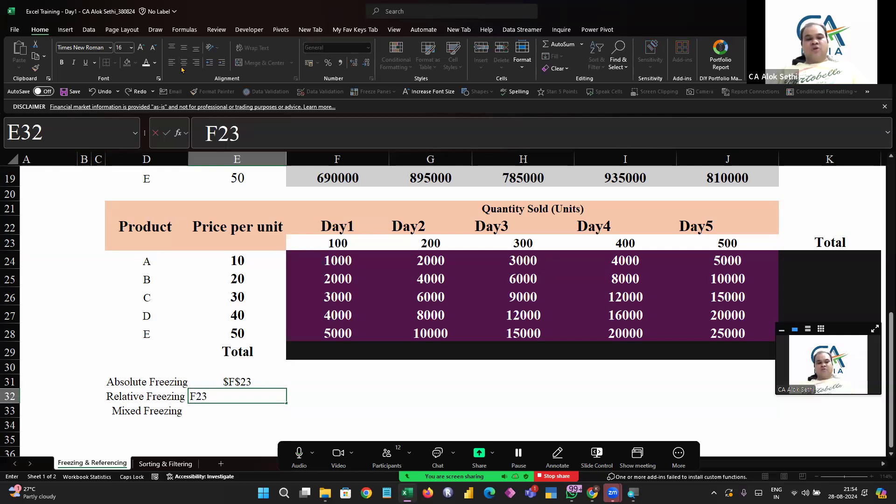
key("Return")
Enter F#23 in E33 as the mixed reference example and center E32:E33
type("F23")
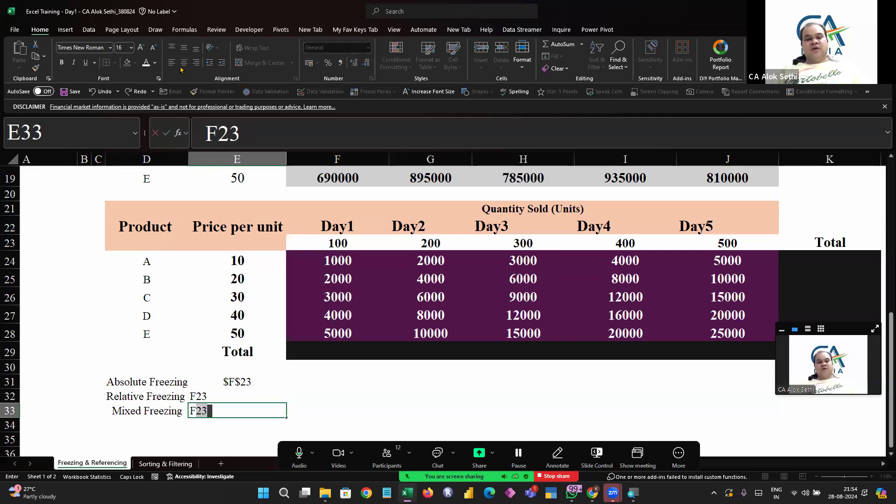
type("#23")
key("Return")
key("Up")
key("Up")
key("shift+Down")
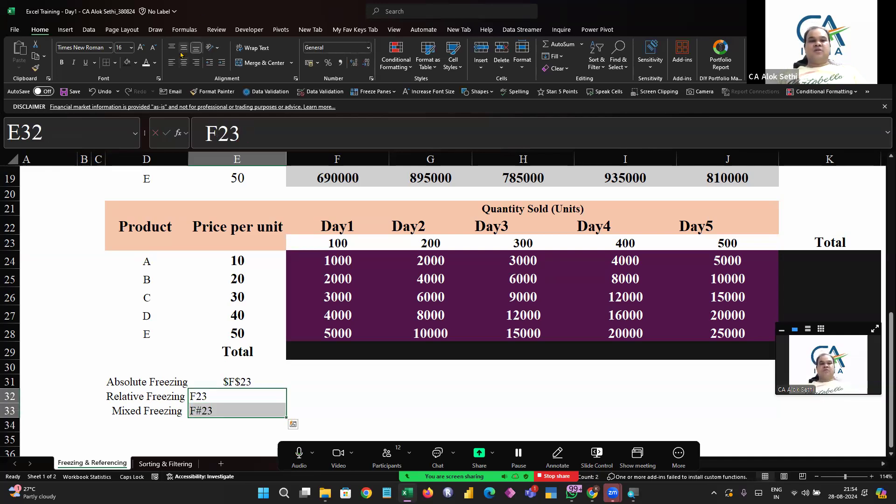
left_click(184, 65)
Bold the labels and references in D31:E33 and widen column D slightly
left_click_drag(160, 383, 211, 407)
key("ctrl+b")
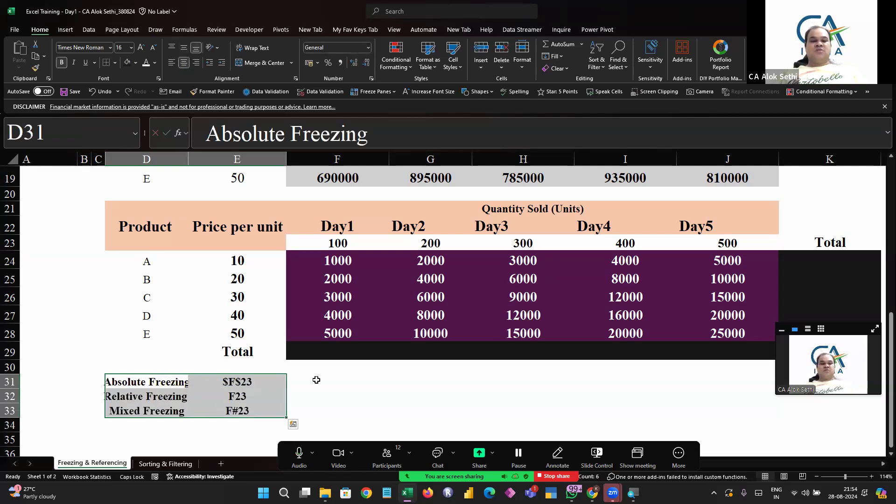
left_click(365, 383)
left_click_drag(188, 159, 195, 160)
scroll(351, 262, "right", 1)
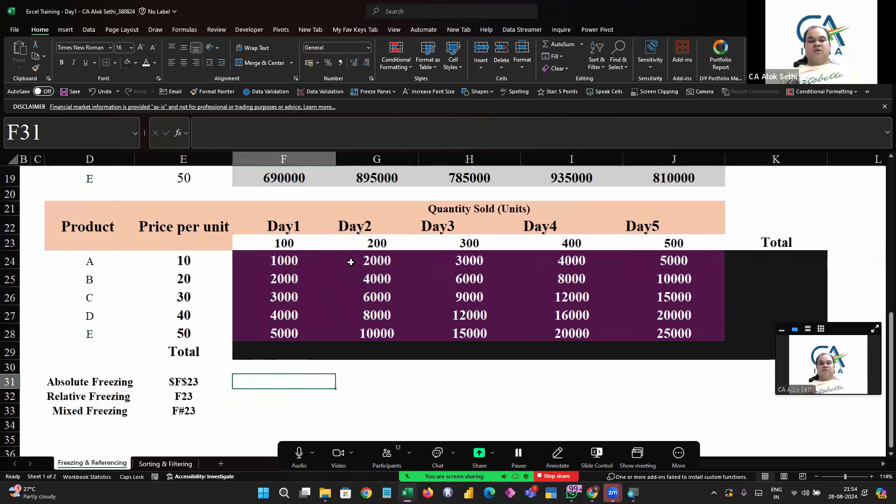
left_click_drag(738, 269, 761, 344)
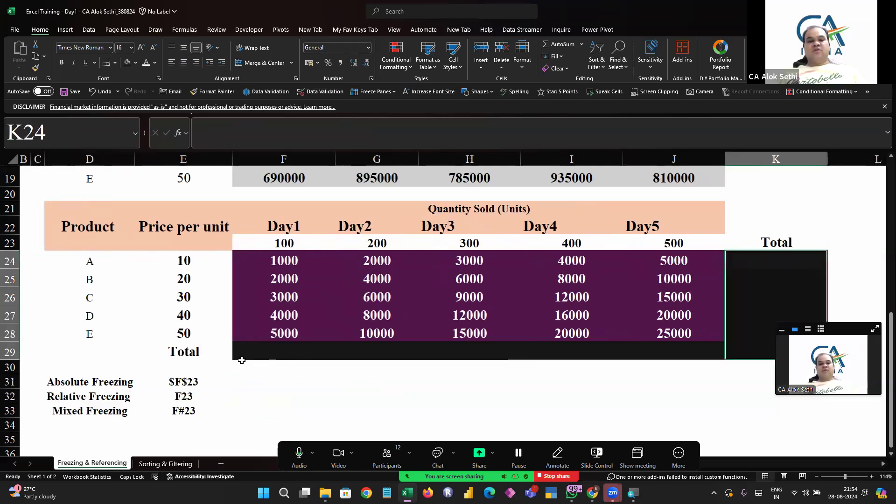
left_click_drag(260, 353, 708, 351)
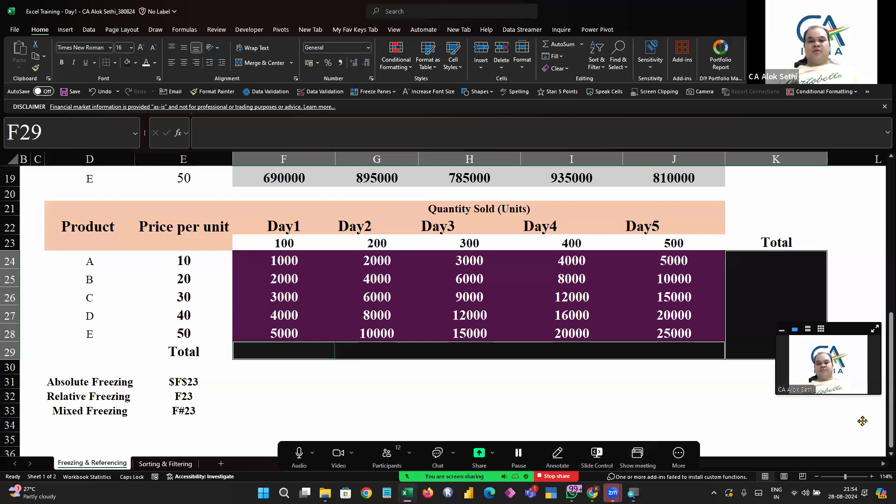
left_click_drag(850, 371, 862, 421)
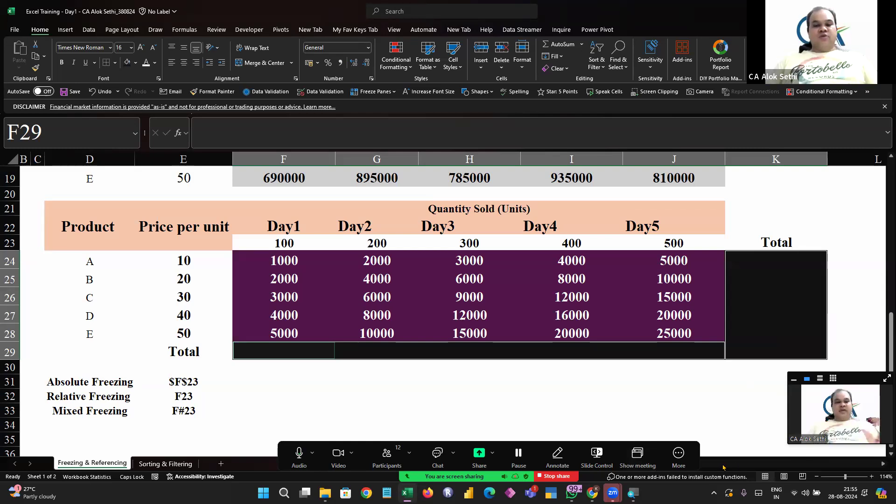
Check the meeting chat messages and the participants list
left_click(455, 438)
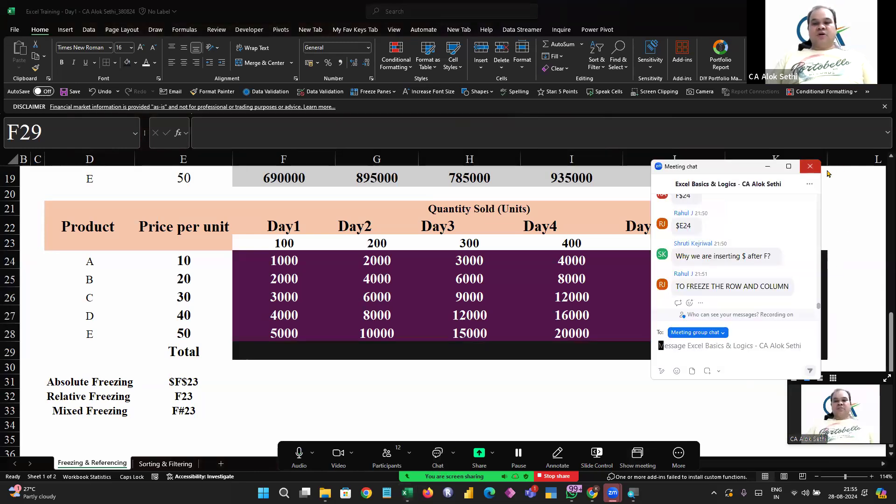
left_click(810, 166)
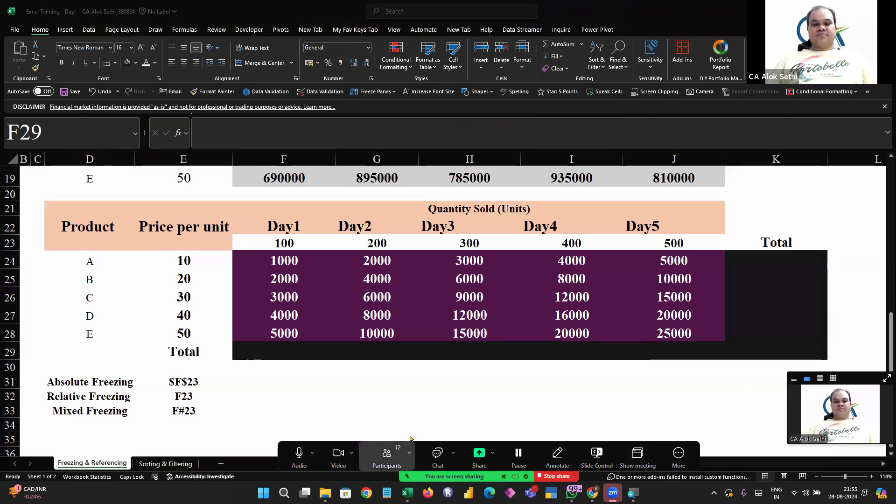
left_click(387, 455)
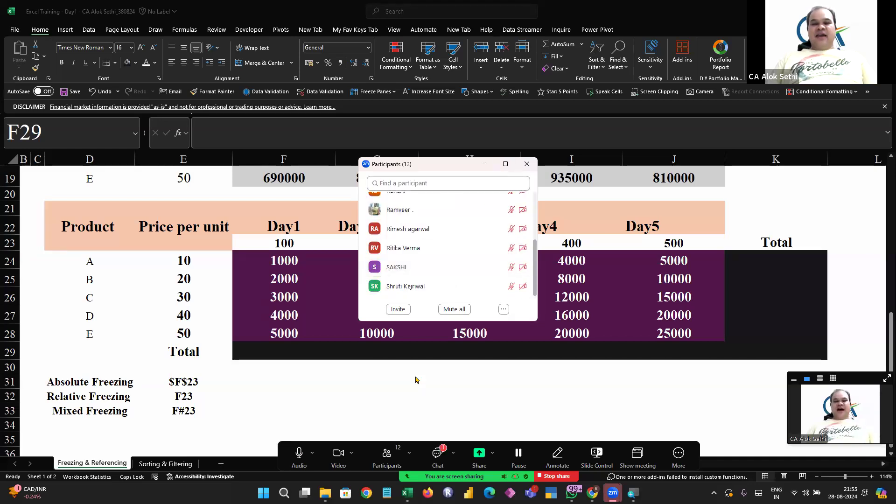
left_click(527, 163)
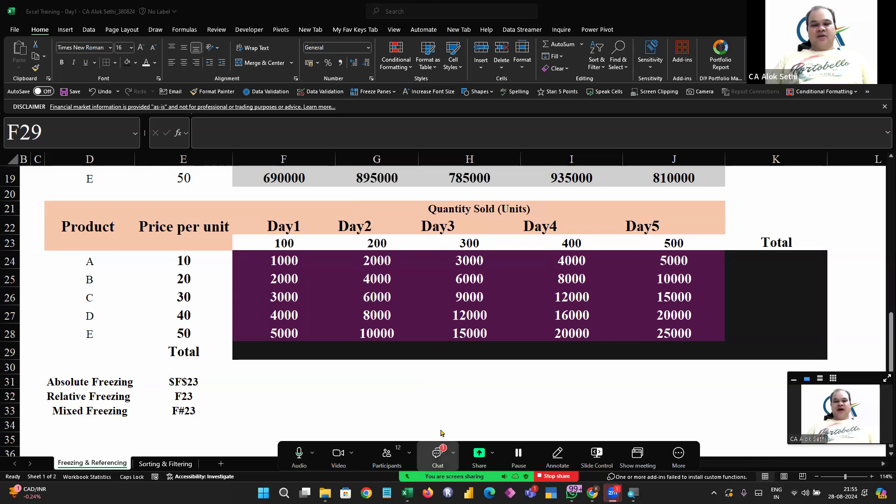
left_click(438, 449)
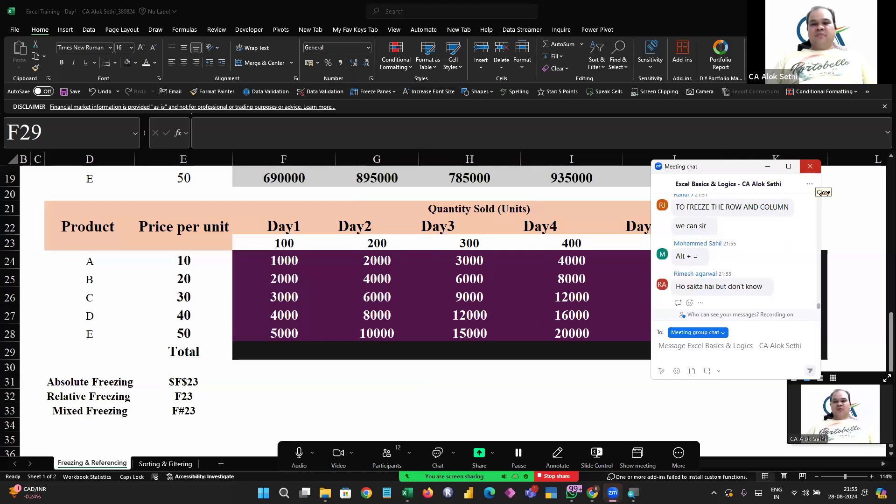
left_click(823, 194)
Insert AutoSum totals for the Total row 29 and the Total column K
left_click(280, 349)
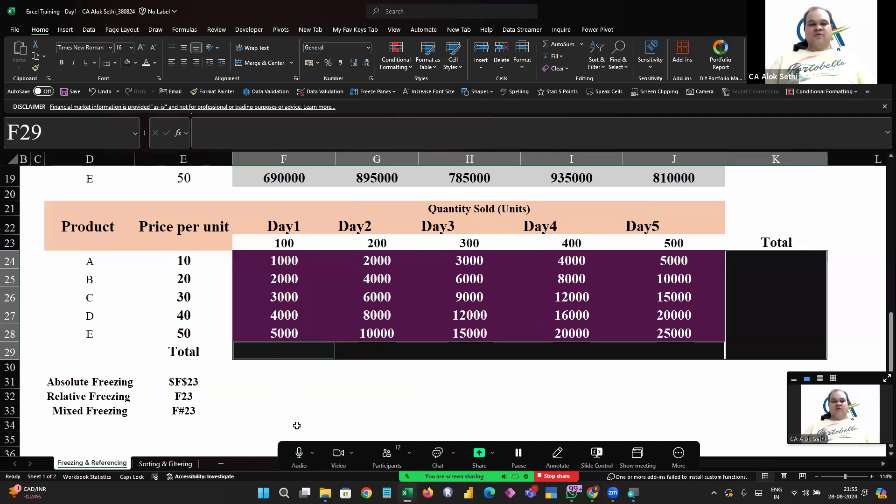
key("alt")
key("alt+equal")
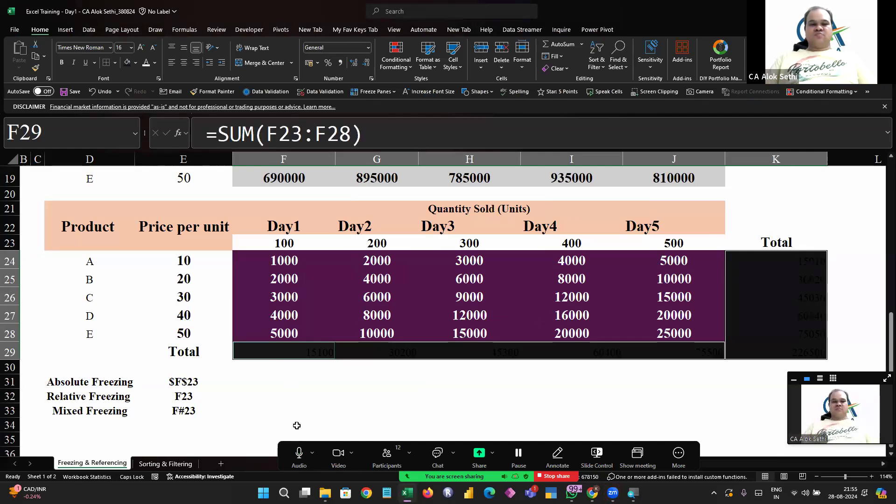
Give the totals in F29:K29 a white font colour and center them
key("Right")
key("Left")
key("shift+Right")
key("shift+Right")
key("shift+Right")
key("shift+Right")
key("shift+Right")
key("shift+Right")
key("shift+Left")
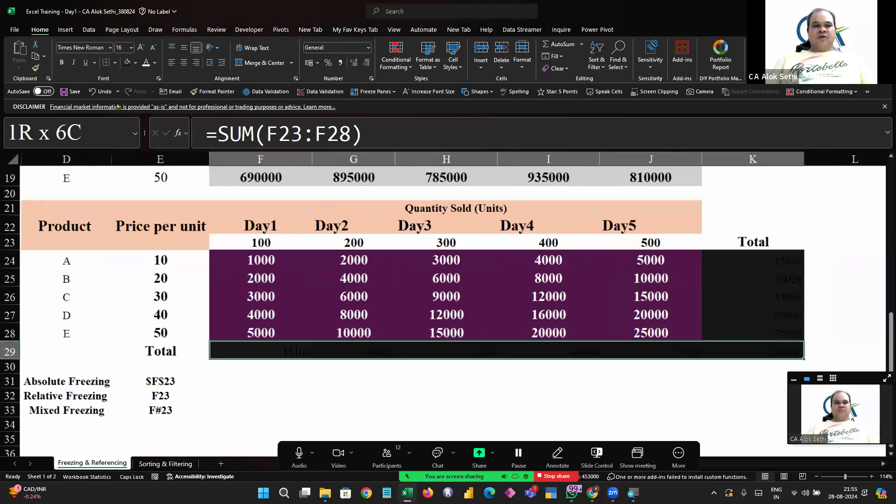
left_click(148, 64)
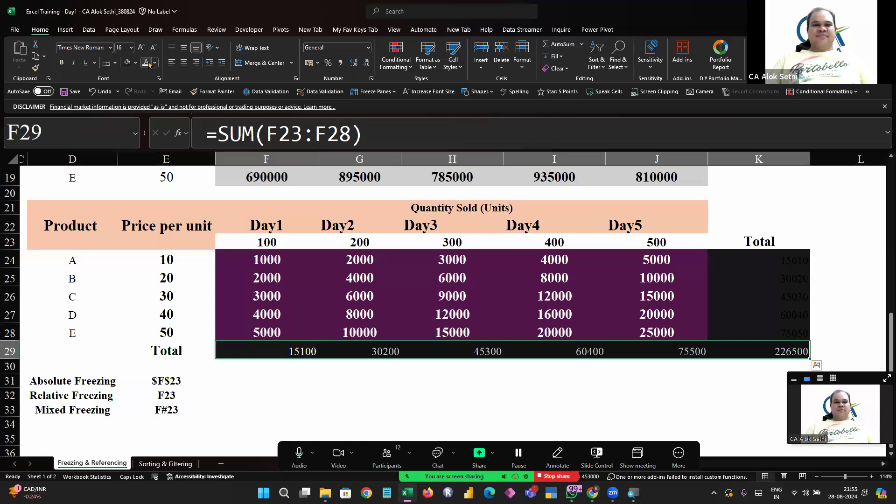
left_click(187, 65)
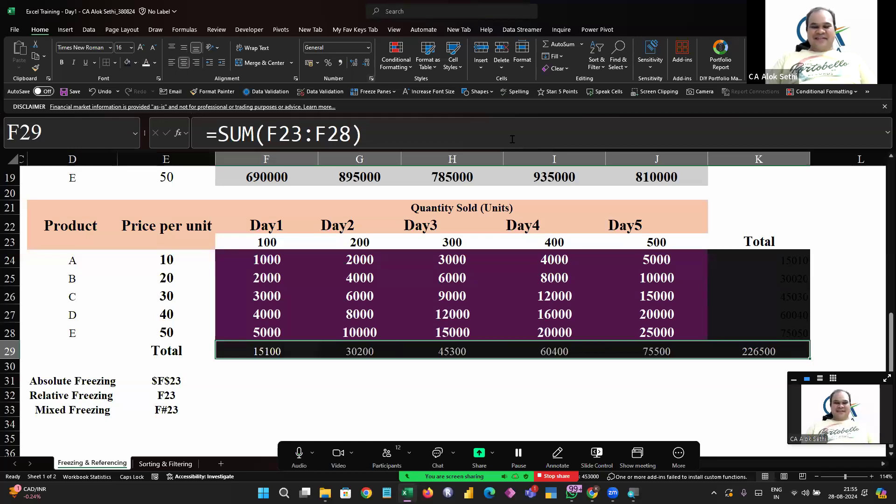
Give the totals in K24:K28 a white font colour and center them
left_click_drag(772, 252, 777, 342)
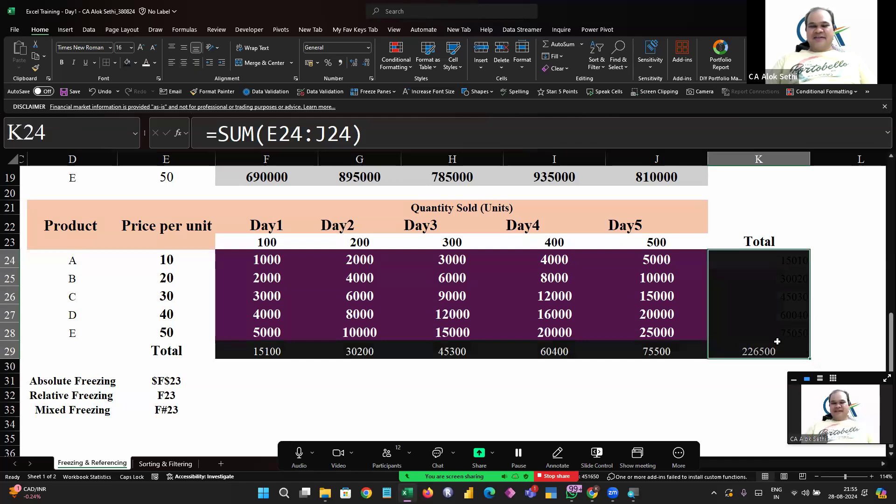
left_click(145, 64)
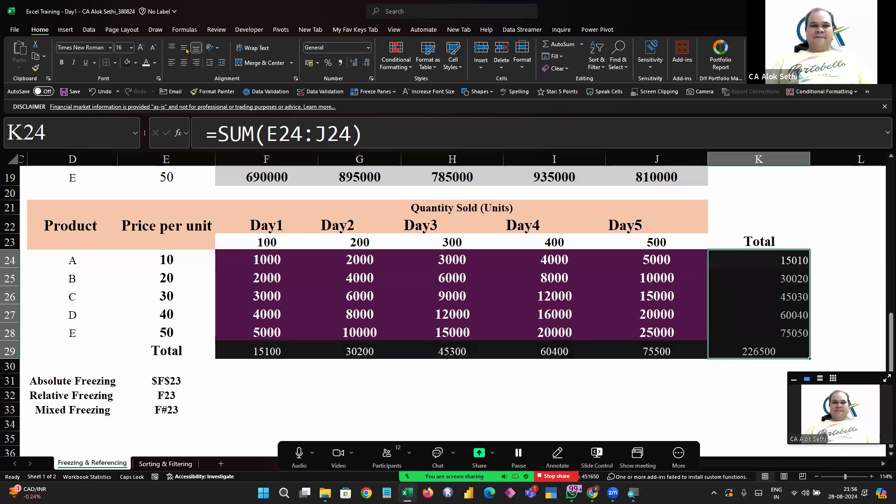
left_click(185, 64)
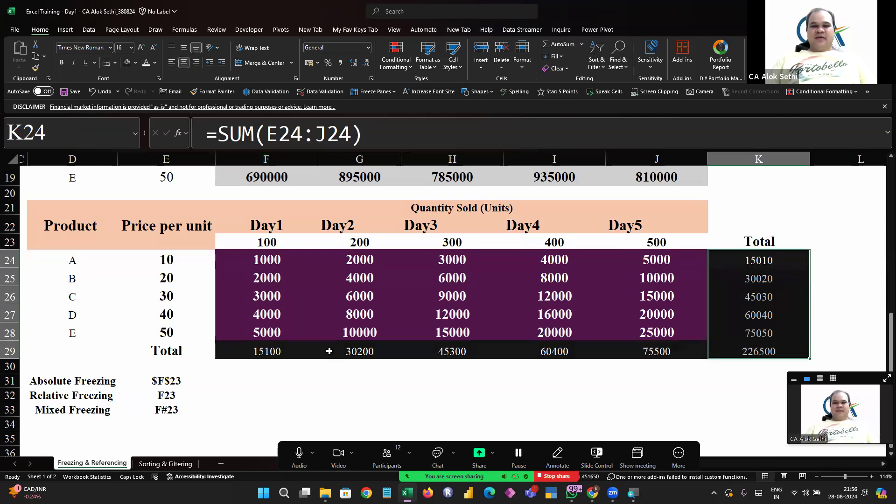
Inspect the formula in F29 and clear all totals in row 29
left_click(331, 388)
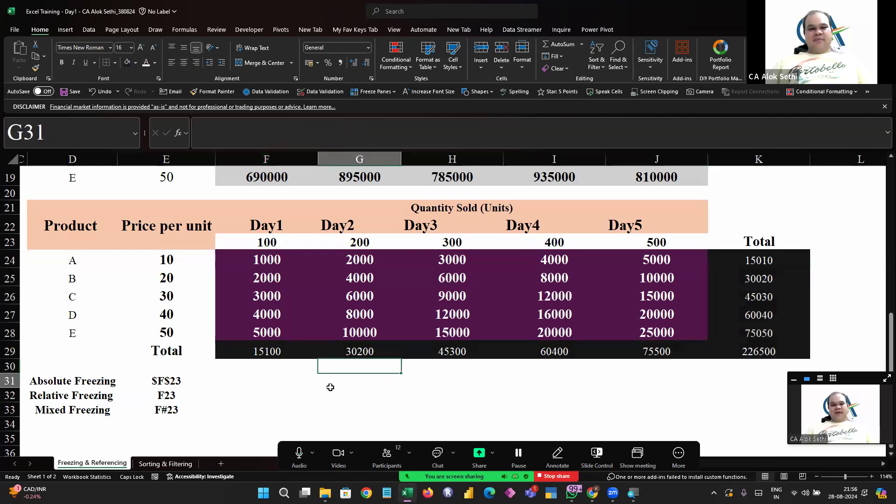
key("Left")
key("Left")
key("Up")
key("Right")
key("F2")
key("Escape")
key("shift+Right")
key("shift+Right")
key("shift+Right")
key("shift+Right")
key("shift+Right")
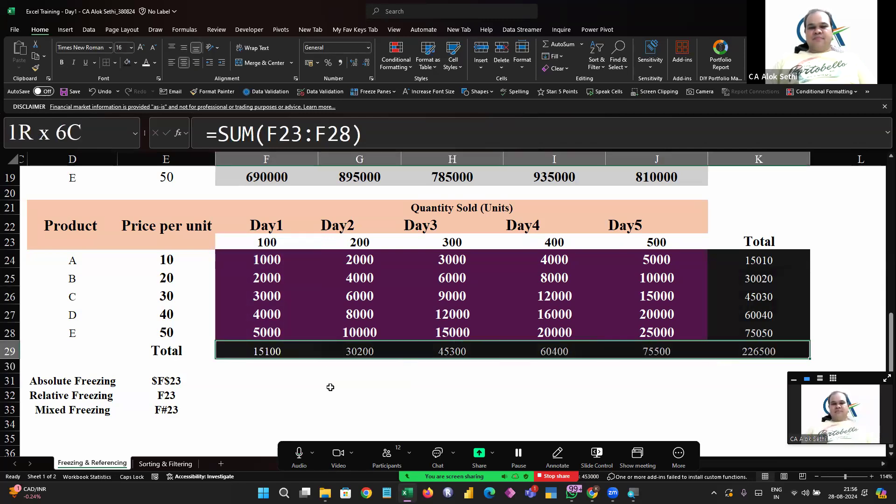
key("Delete")
Clear the product totals in column K from K24 to K28
key("Up")
key("Up")
key("Up")
key("Up")
key("Up")
key("Up")
key("Right")
key("Right")
key("Right")
key("Right")
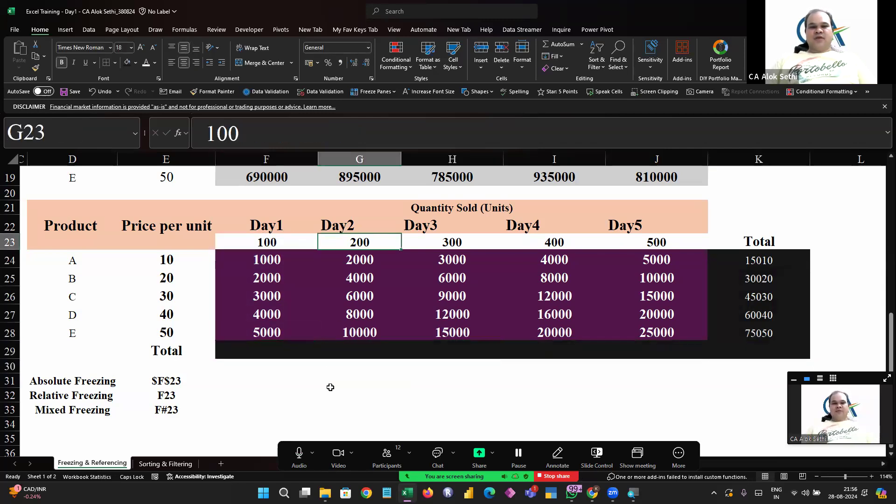
key("Down")
key("Down")
key("Right")
key("shift+Down")
key("shift+Down")
key("shift+Down")
key("shift+Down")
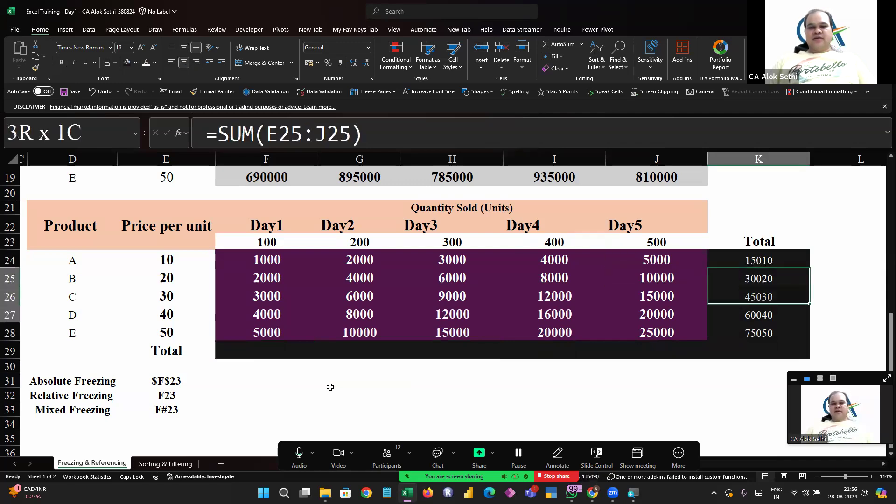
key("Delete")
Examine the price-times-quantity formula in F24 and the block of calculated values
key("Up")
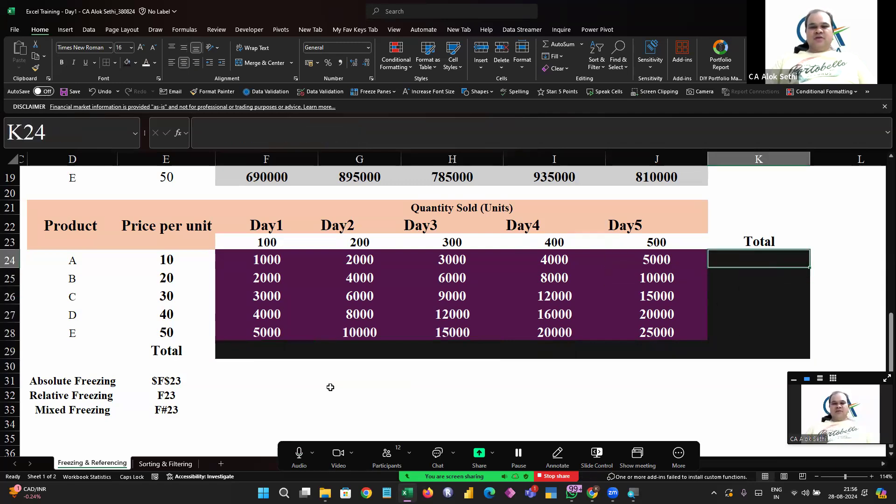
key("Left")
key("Left")
key("Left")
key("Left")
key("Left")
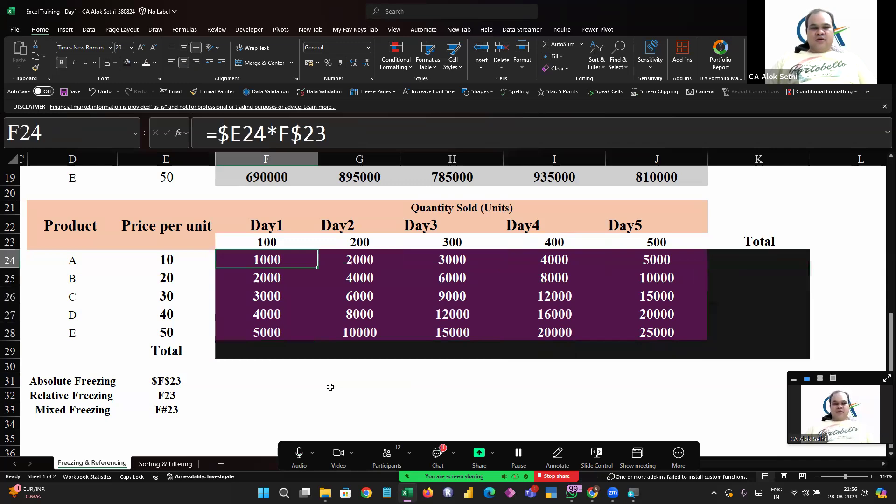
key("shift+Down")
key("shift+Down")
key("shift+Down")
key("shift+Down")
key("shift+Right")
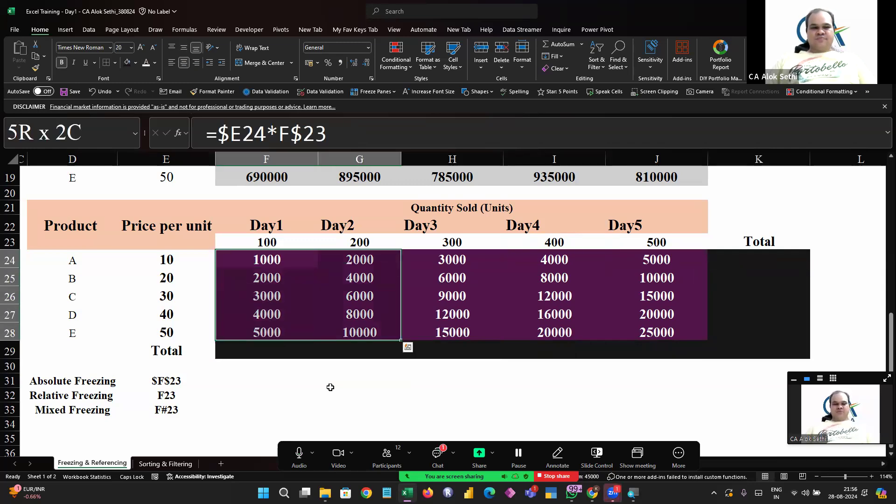
key("Up")
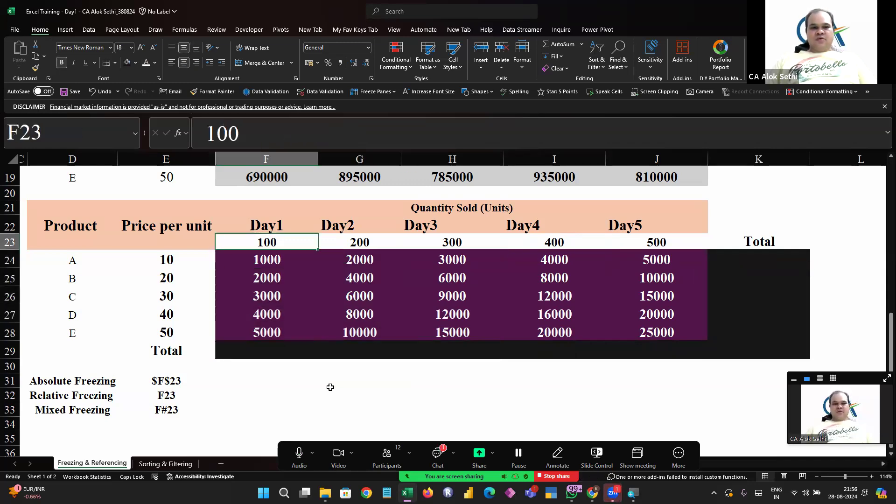
key("Down")
key("Down")
key("Down")
key("Down")
key("Down")
key("Down")
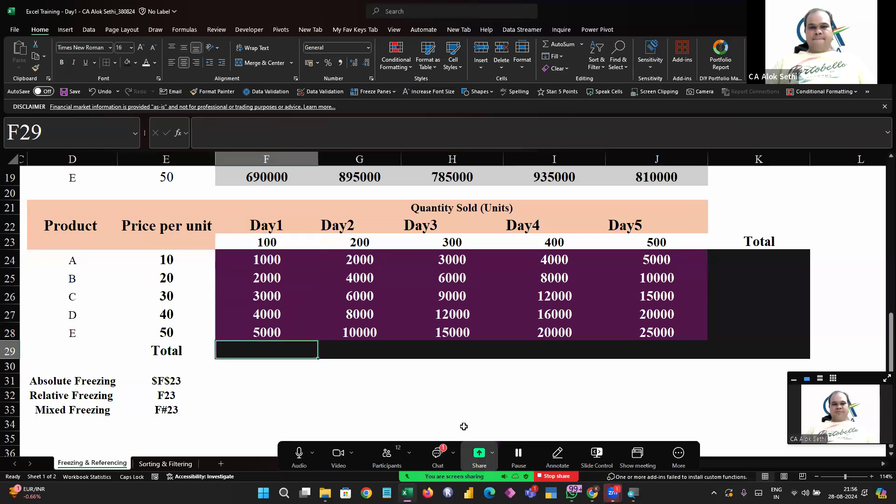
Sum F24:F28 into F29 as the Day1 total, excluding the quantity row
left_click(437, 456)
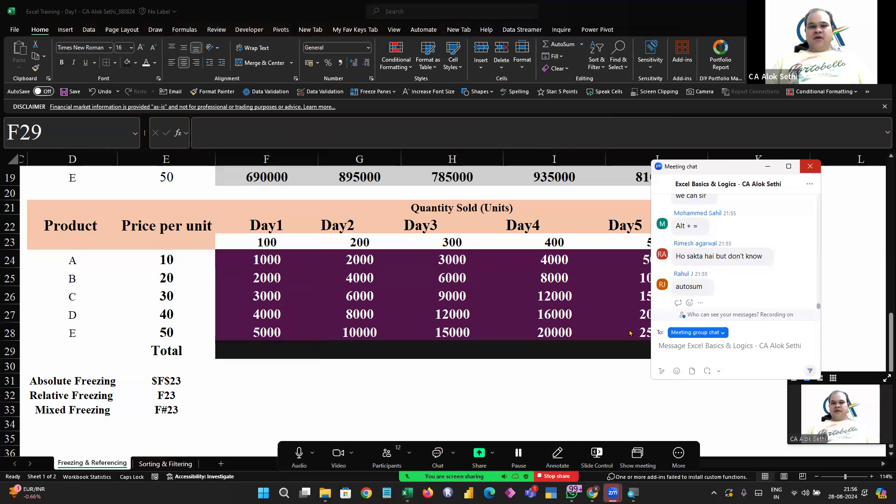
left_click(810, 166)
left_click(279, 358)
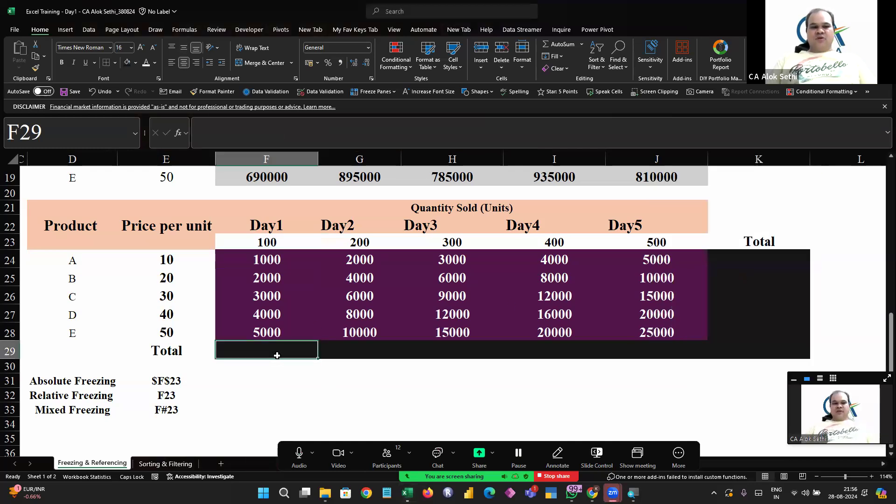
key("alt+equal")
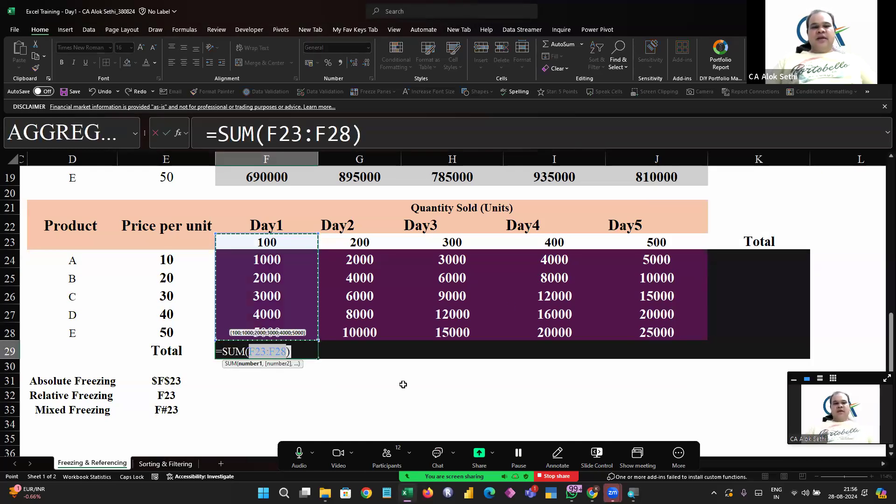
key("Down")
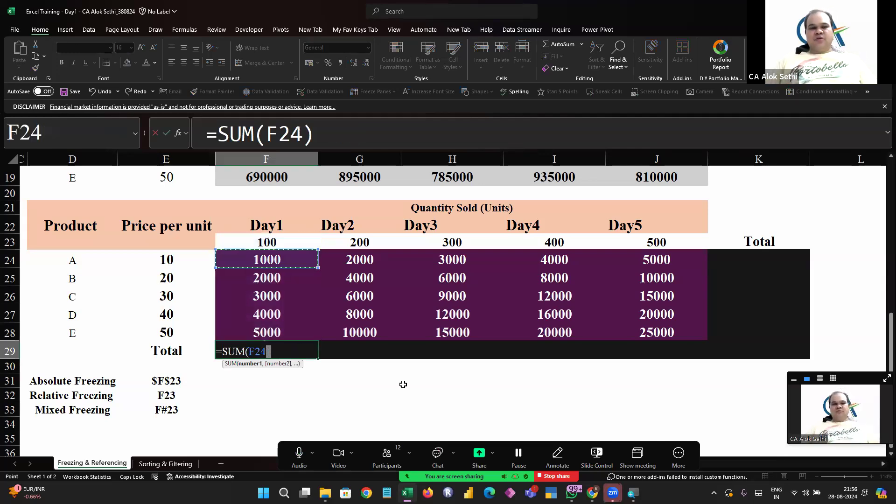
key("shift+Down")
key("shift+Down")
key("shift+Down")
key("shift+Down")
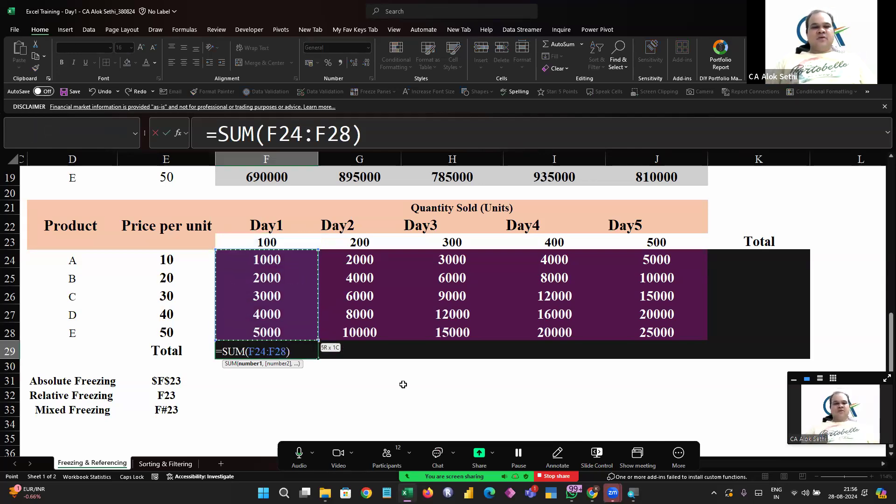
key("Return")
Fill the Day1 total formula right across F29:J29
key("Up")
key("F2")
key("Escape")
key("shift+Right")
key("shift+Right")
key("shift+Right")
key("shift+Right")
key("shift+Right")
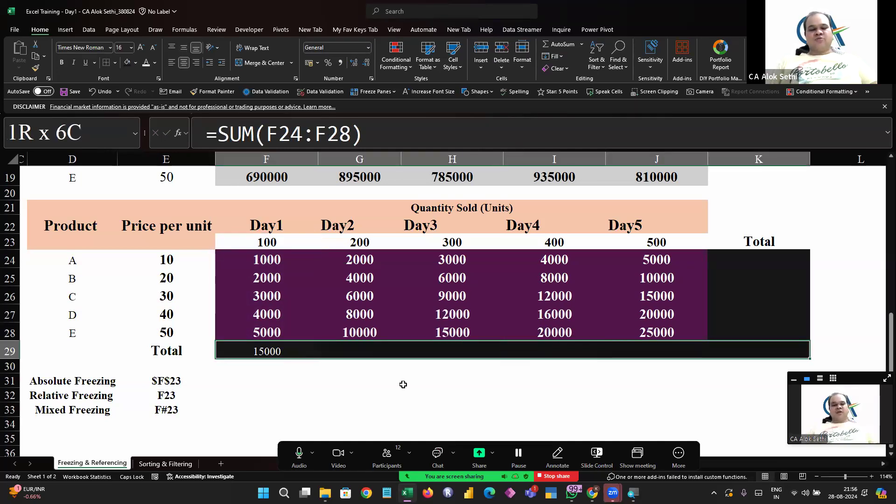
key("shift+Left")
key("ctrl+r")
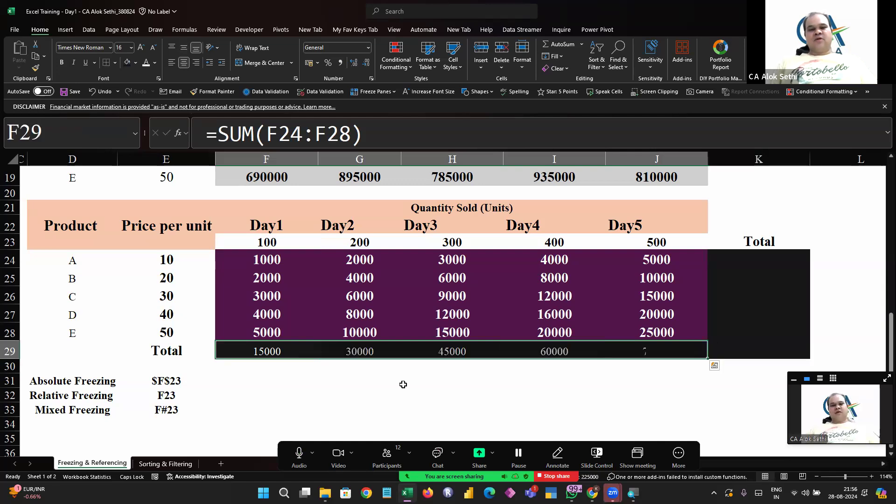
Sum product A's values F24:J24 into K24
key("Right")
key("Right")
key("Right")
key("Right")
key("Right")
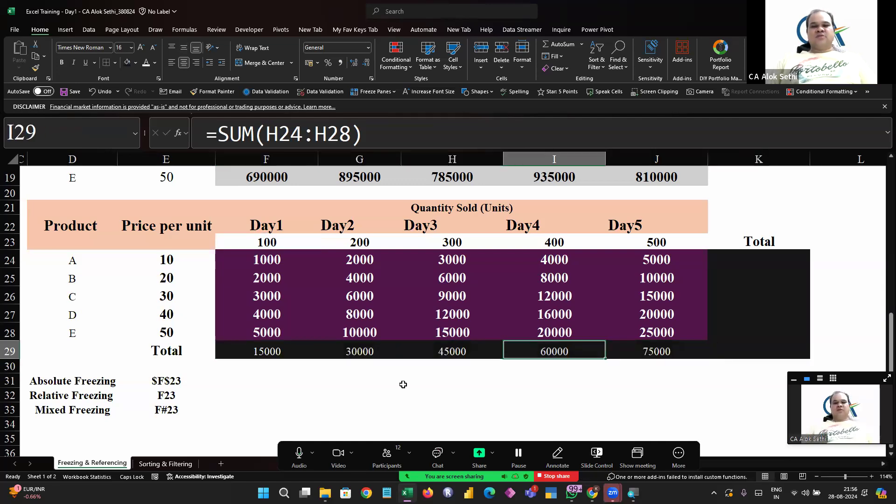
key("Up")
key("Up")
key("Up")
key("Up")
key("Up")
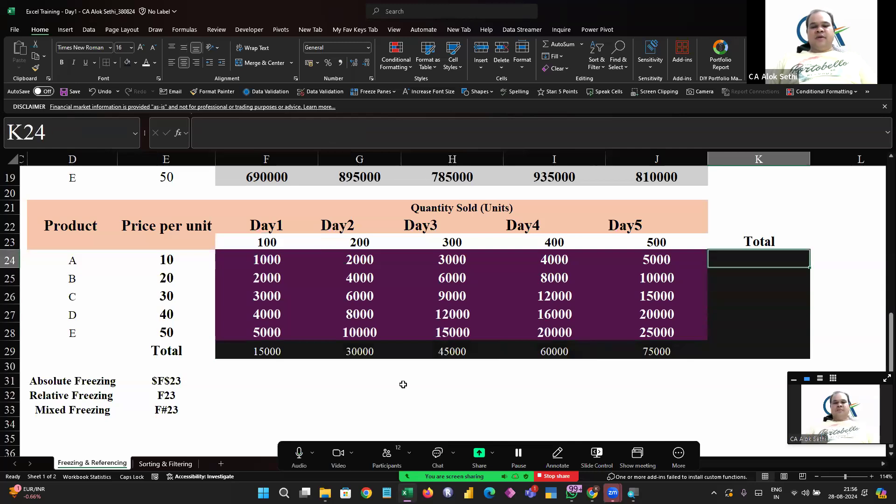
key("alt+equal")
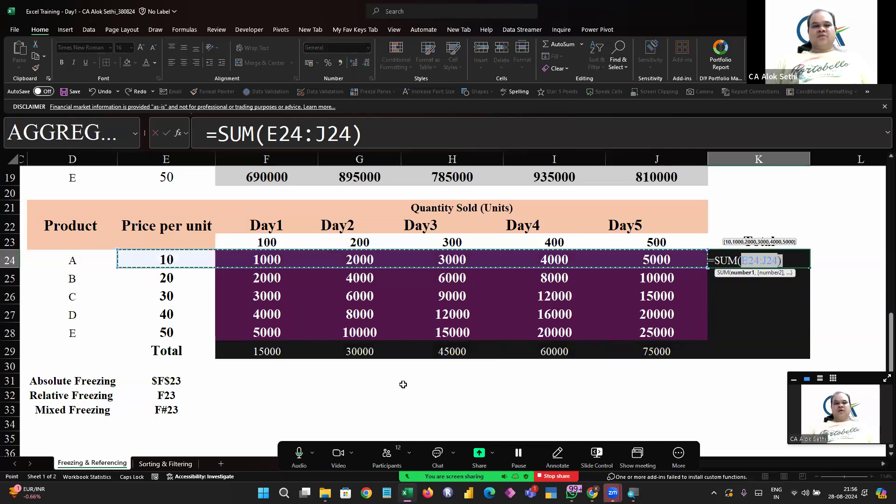
key("Right")
key("shift+Right")
key("shift+Right")
key("shift+Right")
key("shift+Right")
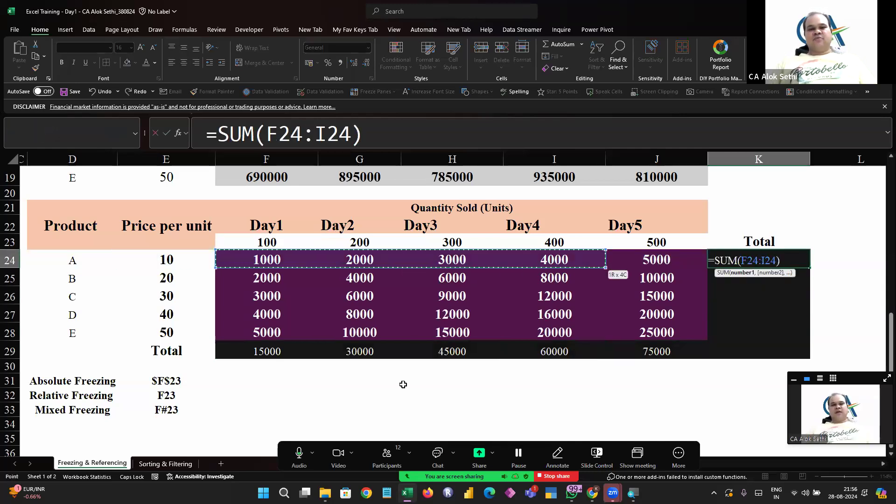
key("Return")
Fill the K24 total formula down through K29
key("Up")
key("shift+Down")
key("shift+Down")
key("shift+Down")
key("shift+Down")
key("shift+Down")
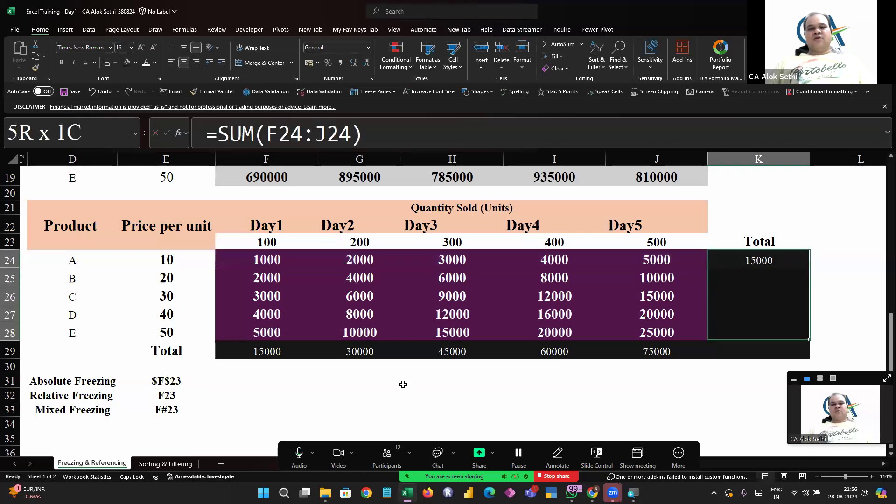
key("ctrl+d")
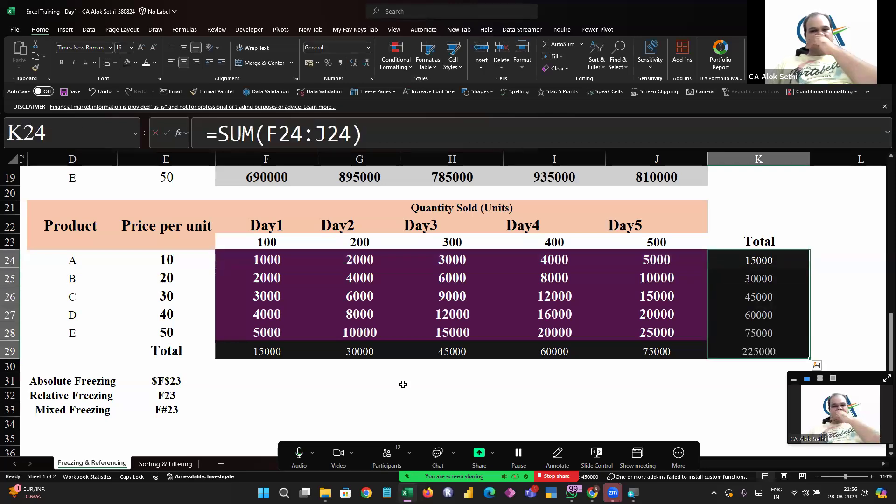
Inspect the total formulas in column K and row 29 of the lower table
key("Down")
key("Down")
key("Down")
key("Down")
key("Down")
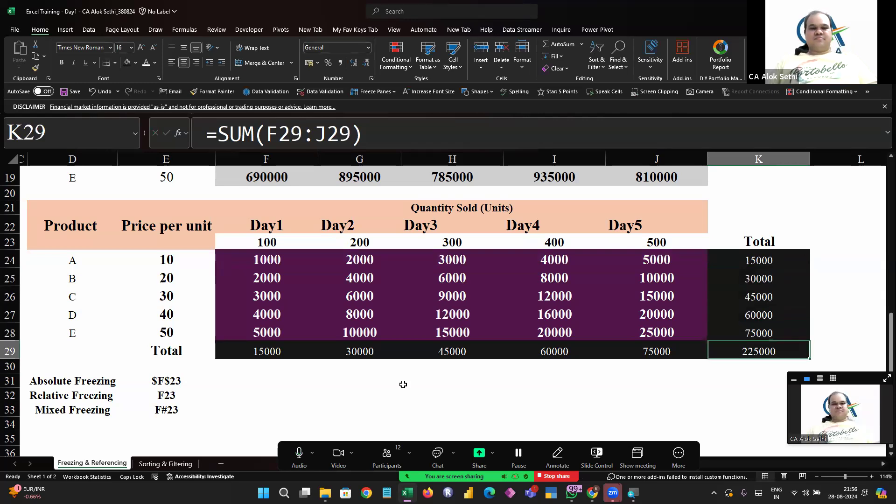
key("F2")
key("Escape")
key("Up")
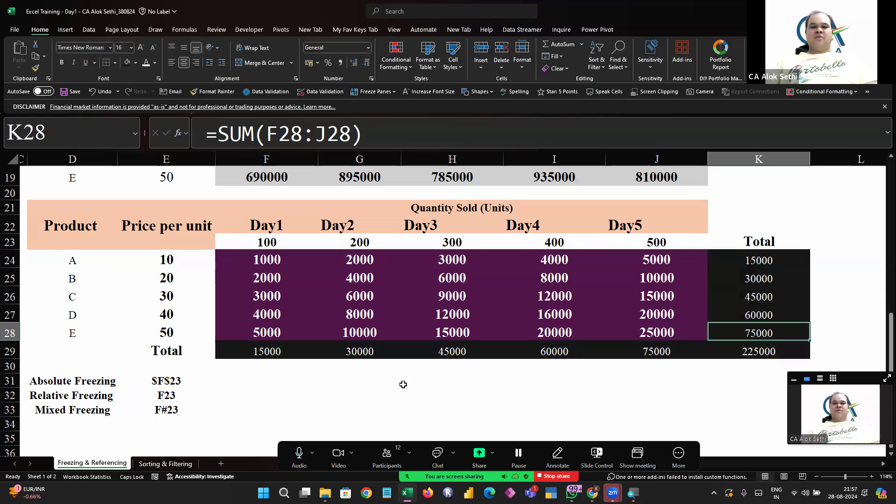
key("Down")
key("F2")
key("Escape")
key("Left")
key("shift+Left")
key("shift+Left")
key("shift+Left")
key("shift+Left")
key("shift+Left")
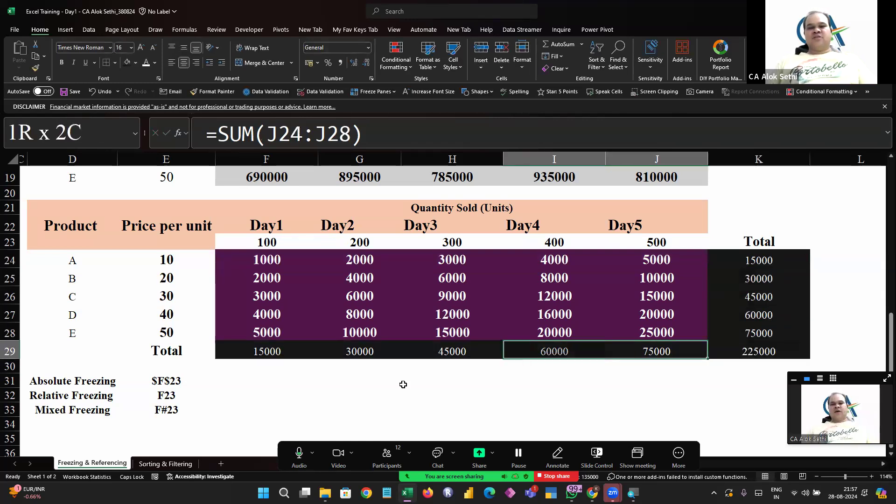
key("shift+Right")
key("Right")
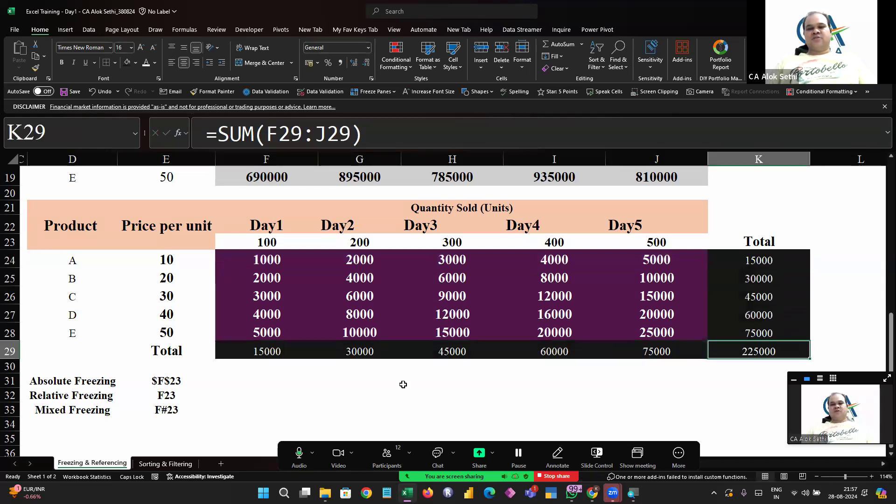
key("Up")
key("Right")
key("Left")
key("shift+Up")
key("shift+Up")
key("shift+Up")
key("shift+Up")
key("Down")
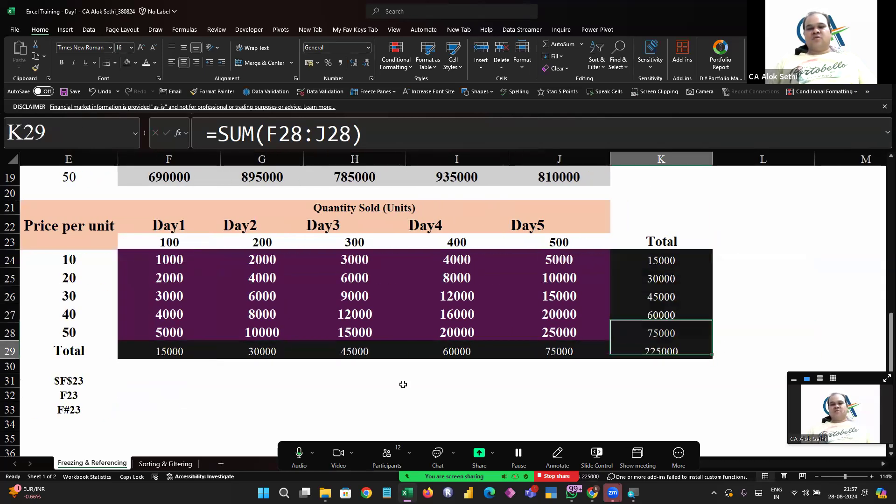
key("Down")
key("Down")
key("Up")
Reapply AutoSum to the grand totals in K29 and K28 and select the total row F29:K29
key("Up")
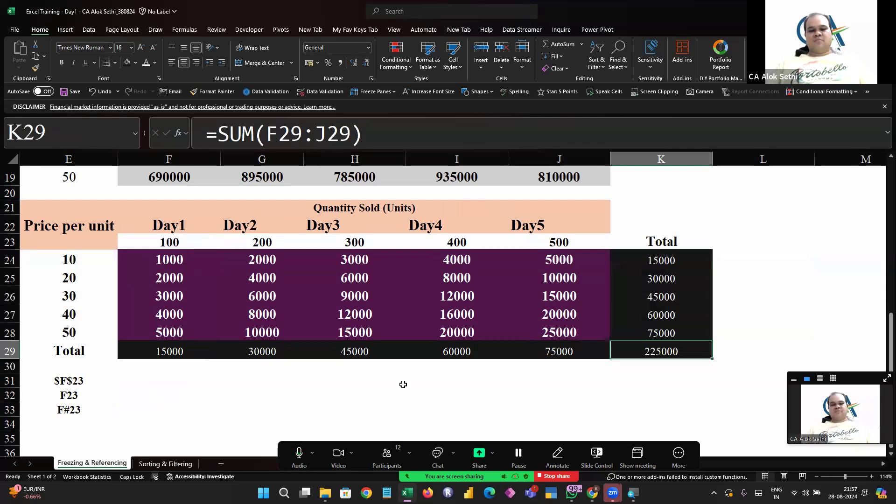
key("alt+equal")
key("Return")
key("Up")
key("alt+equal")
key("ctrl+Return")
key("Left")
key("Left")
key("Left")
key("Left")
key("Left")
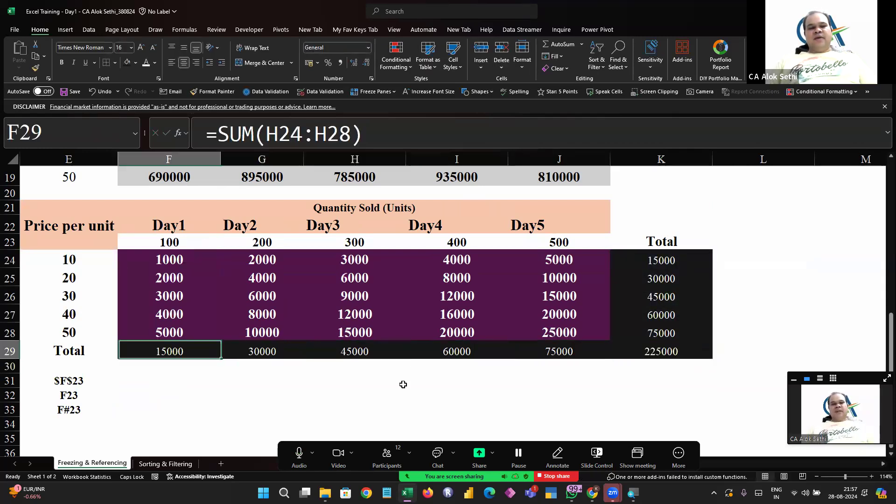
key("shift+Right")
key("shift+Right")
key("shift+Right")
key("shift+Right")
key("shift+Right")
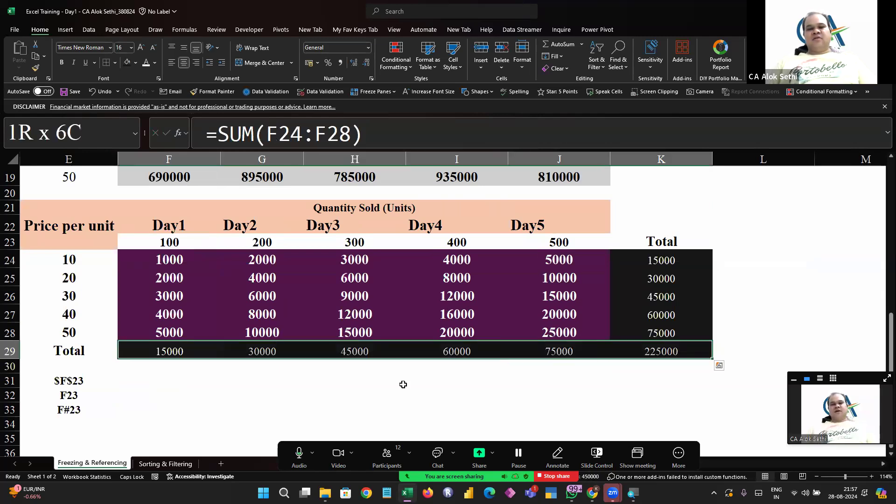
left_click_drag(626, 261, 624, 332)
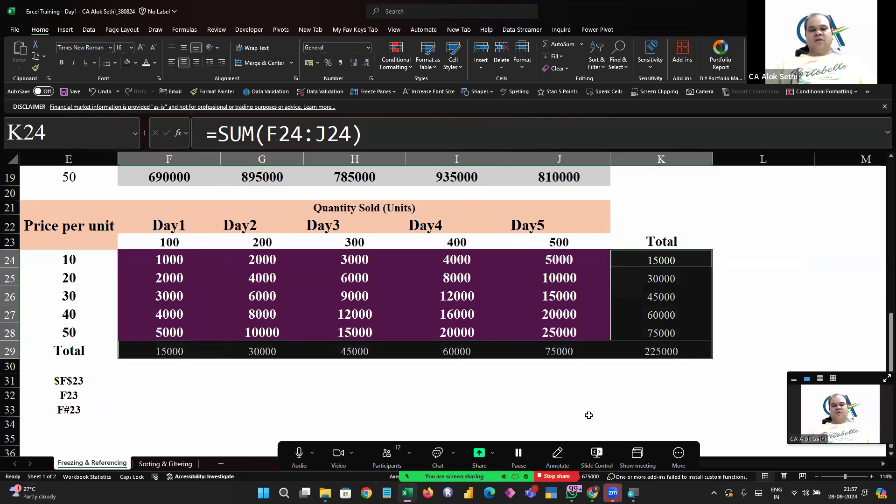
Edit the Day1 total in F29 so it sums F24:F28
key("F2")
key("shift+Up")
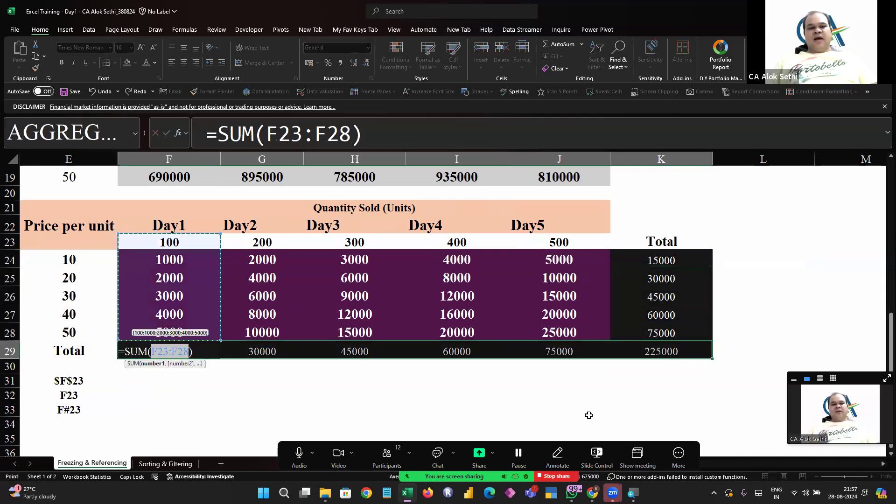
key("shift+Down")
key("shift+Down")
key("shift+Up")
key("Down")
key("shift+Down")
key("shift+Down")
key("shift+Down")
key("shift+Down")
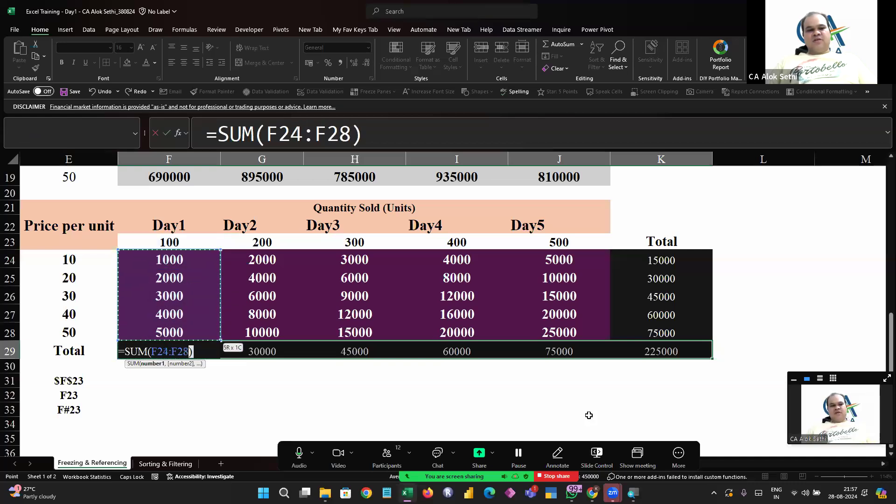
key("Return")
Review the totals row and scroll through the sheet's tables
key("Right")
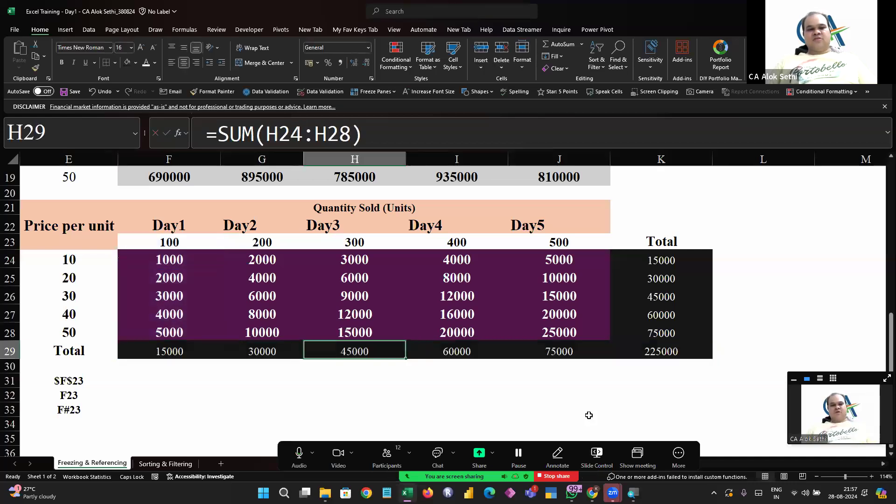
key("Down")
key("Right")
key("Right")
key("Right")
key("Up")
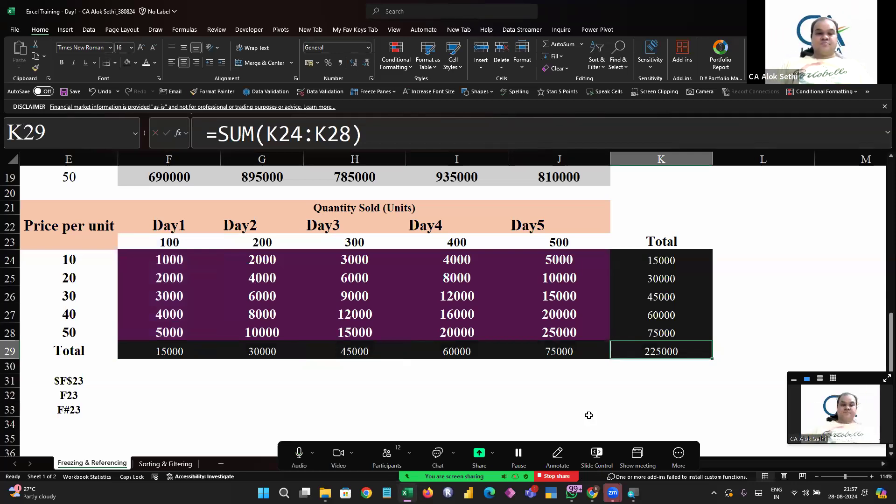
left_click(436, 398)
scroll(436, 399, "left", 3)
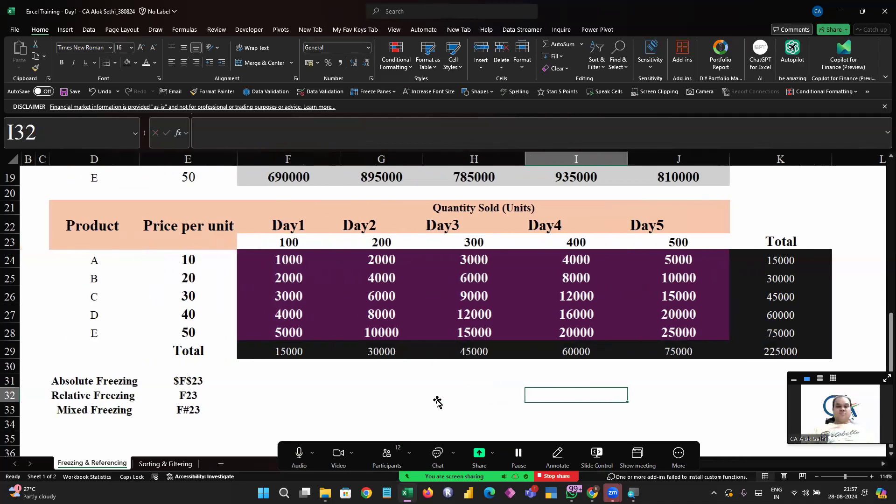
scroll(437, 402, "up", 6)
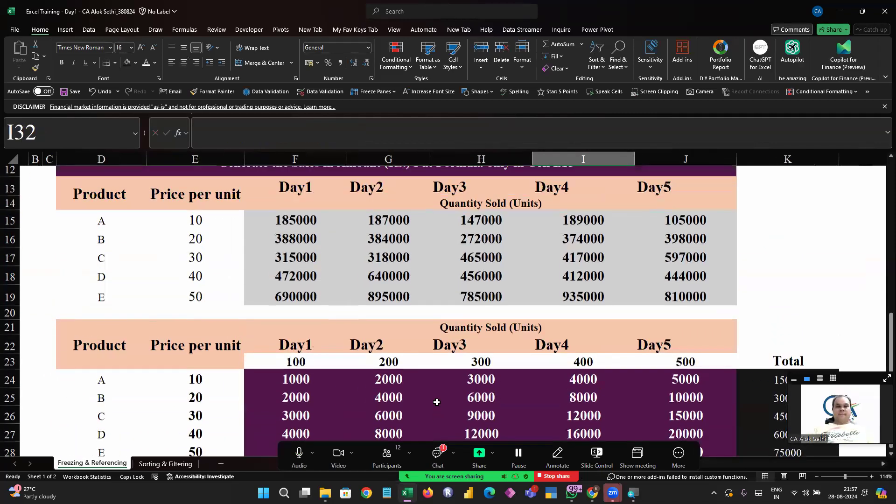
scroll(436, 402, "up", 1)
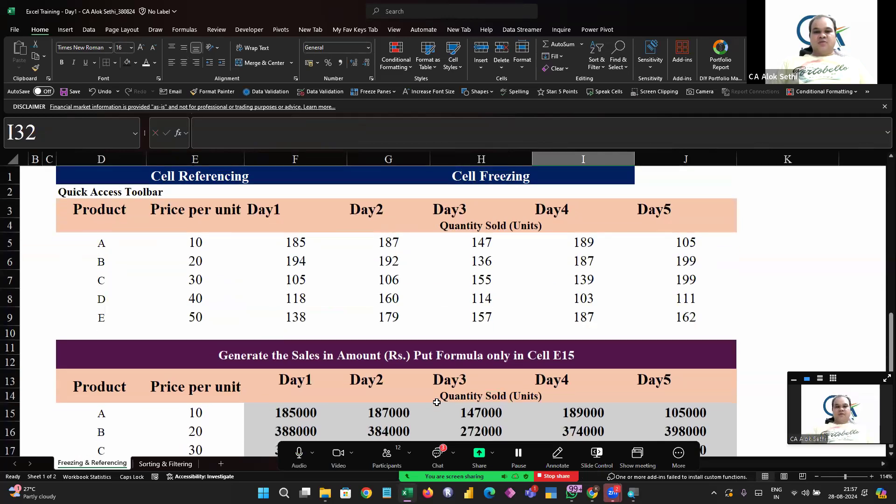
scroll(436, 402, "down", 2)
scroll(437, 402, "down", 5)
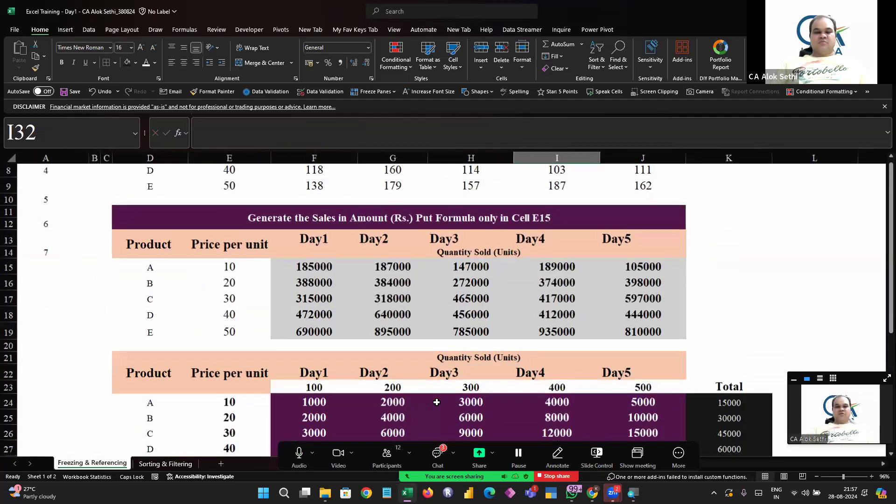
scroll(436, 402, "up", 3)
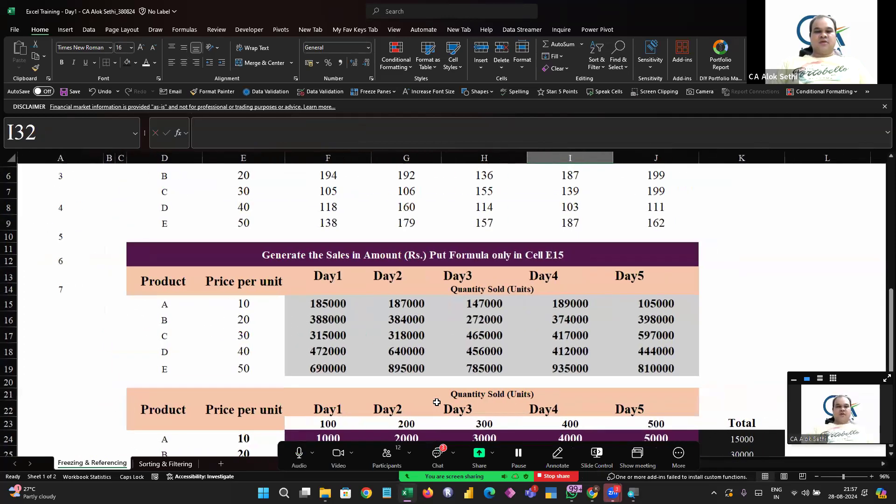
scroll(662, 261, "up", 2)
scroll(666, 266, "down", 1)
scroll(665, 266, "down", 1)
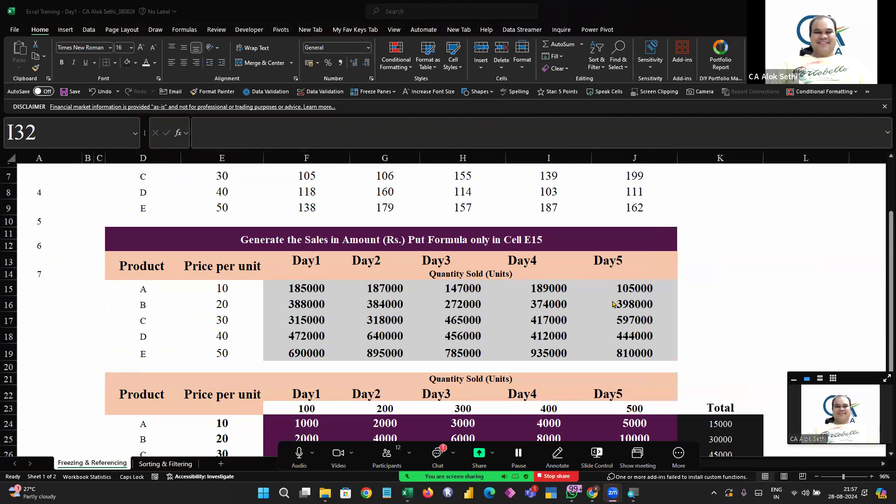
scroll(612, 304, "down", 6)
scroll(613, 304, "up", 3)
scroll(613, 304, "down", 2)
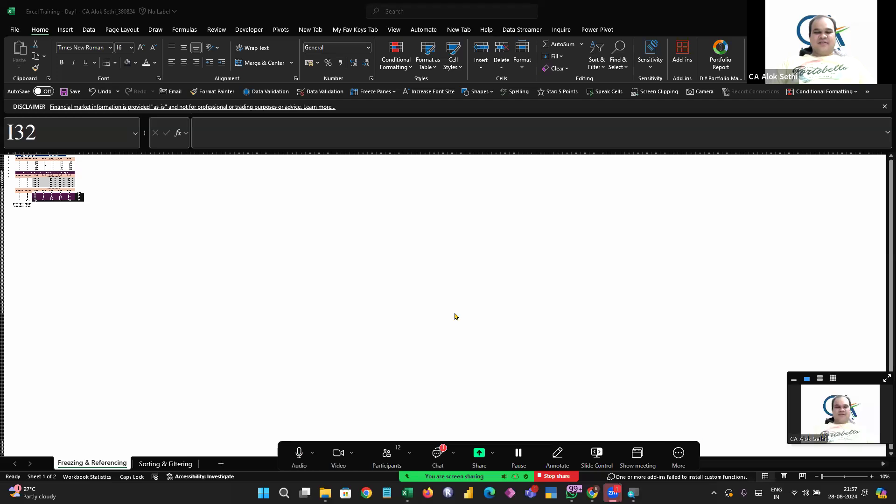
Sum product A's quantities F5:J5 into K5 in the top table
left_click(840, 475)
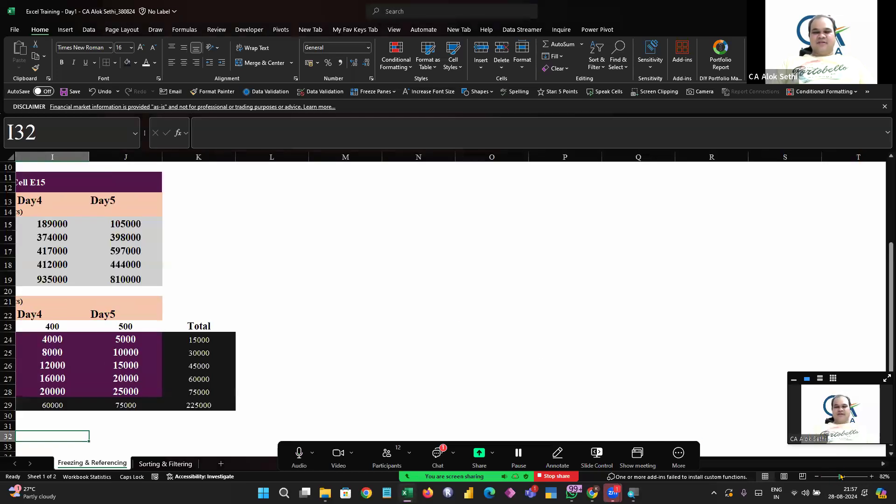
left_click(112, 267)
scroll(112, 266, "left", 5)
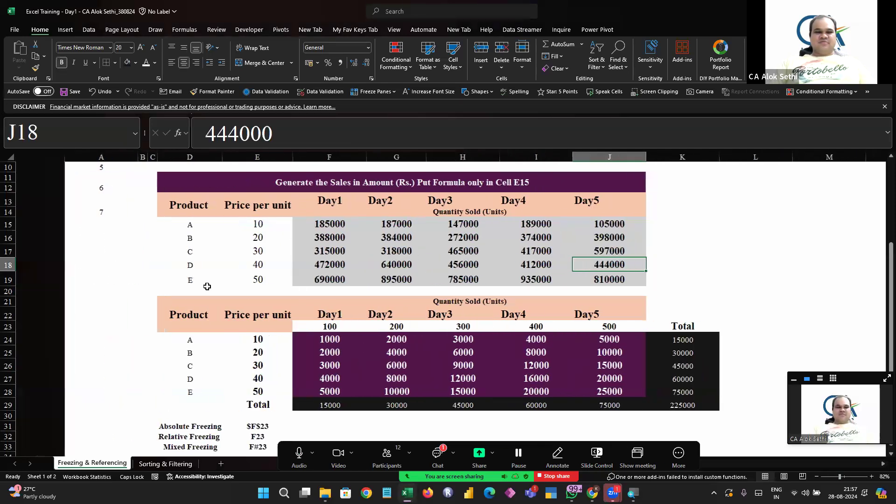
scroll(207, 286, "up", 3)
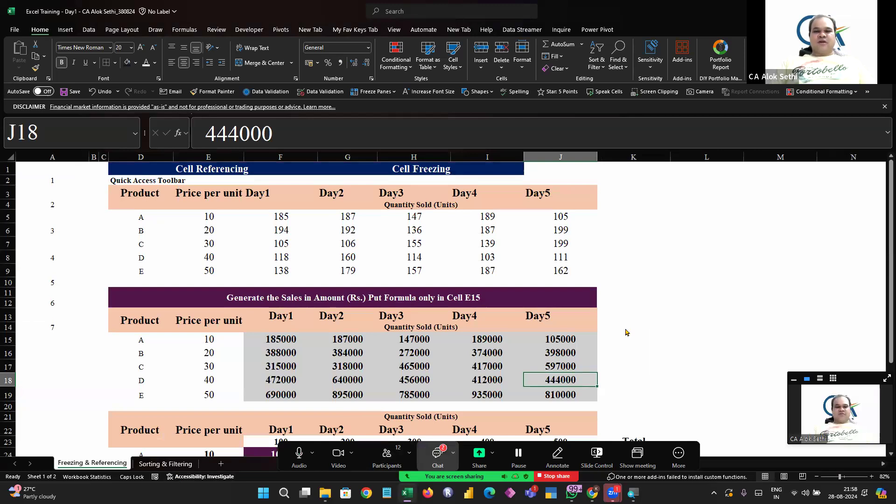
left_click(437, 454)
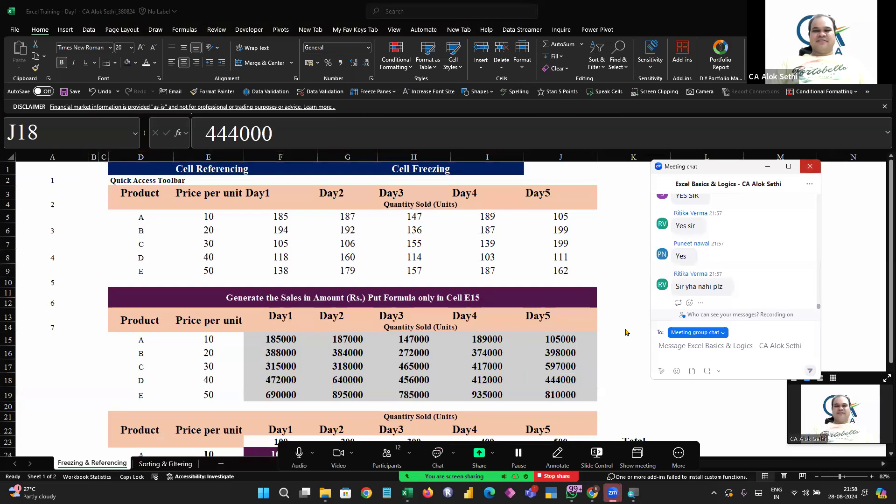
left_click(152, 463)
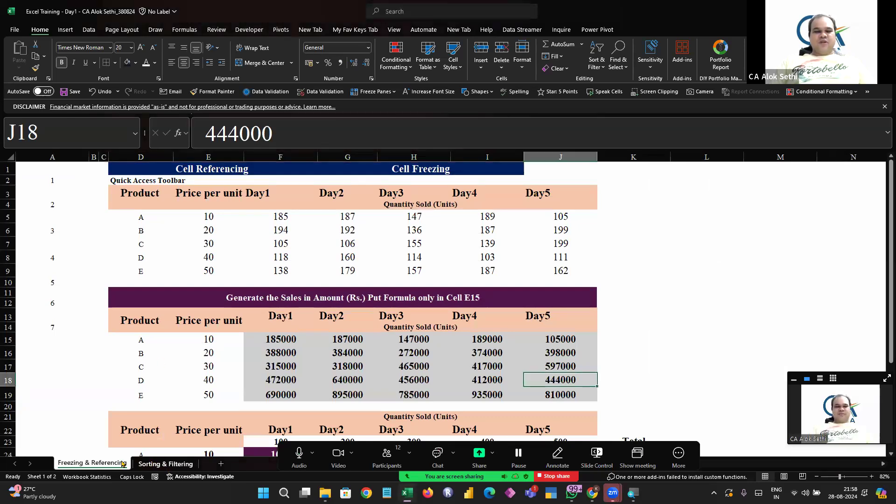
left_click(292, 279)
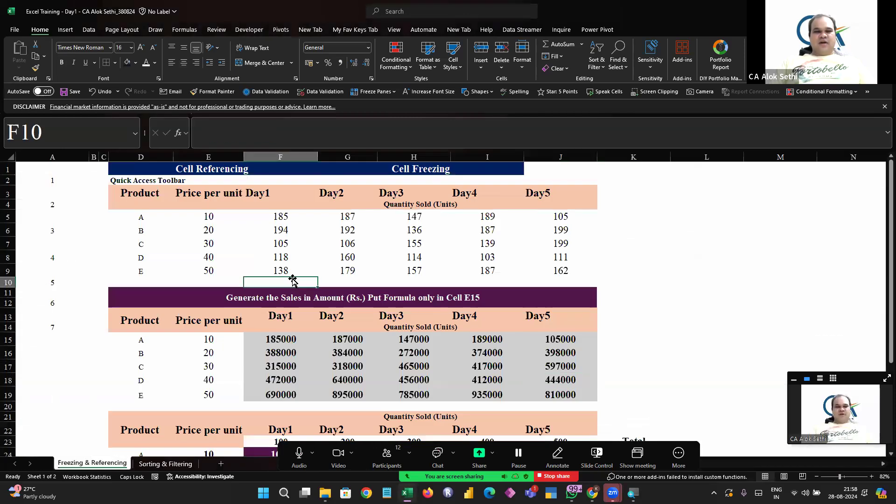
left_click(634, 215)
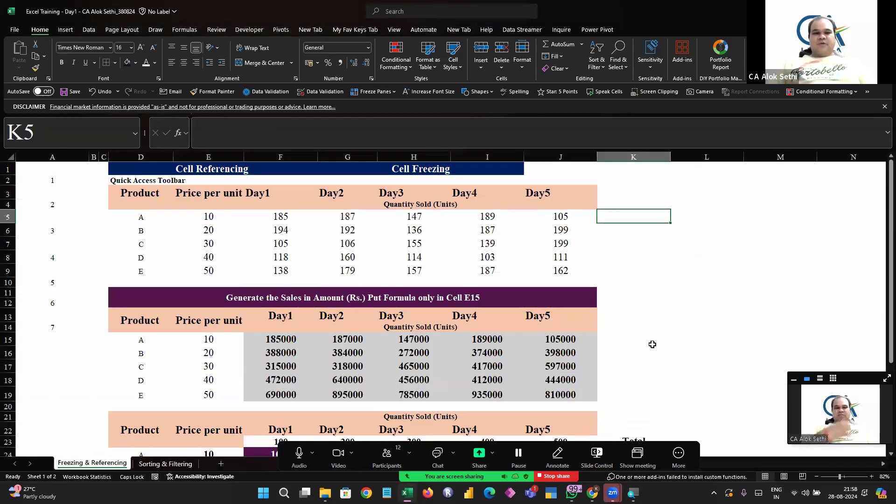
type("=SUM(")
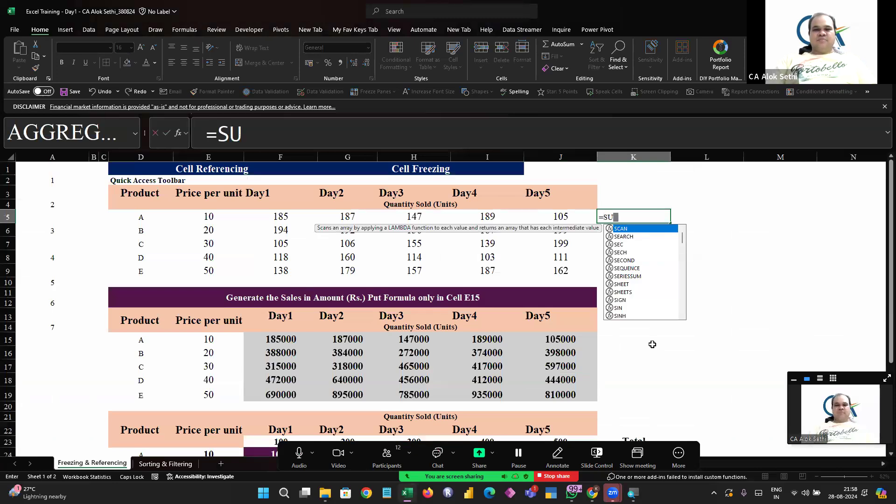
key("Left")
key("ctrl+Left")
key("Right")
key("Right")
key("shift+Right")
key("shift+Right")
key("shift+Right")
key("shift+Right")
type(")")
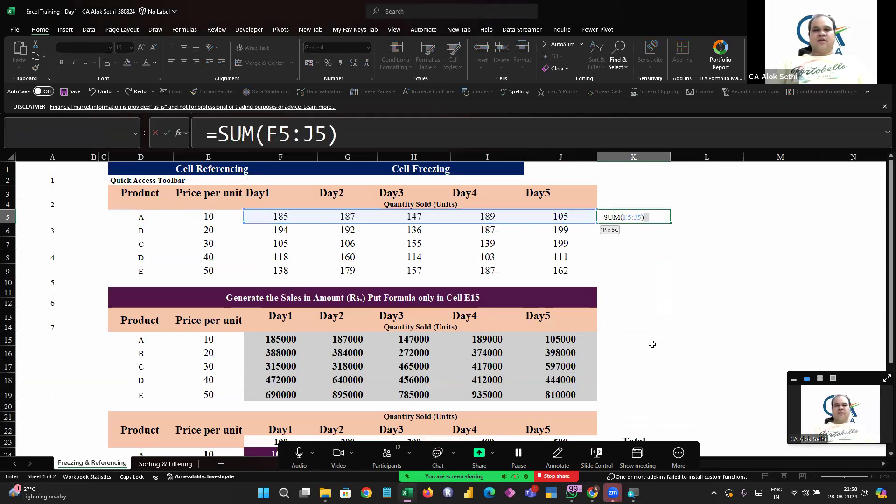
key("Return")
Fill the K5 total formula down through K9
key("Up")
key("shift+Down")
key("shift+Down")
key("shift+Down")
key("shift+Down")
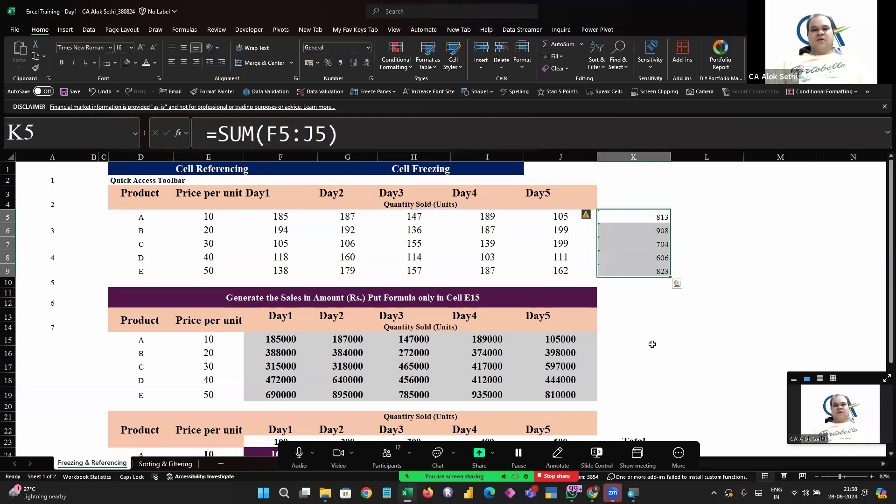
key("Down")
key("Down")
key("Down")
key("Down")
key("Up")
key("Up")
key("Up")
key("Up")
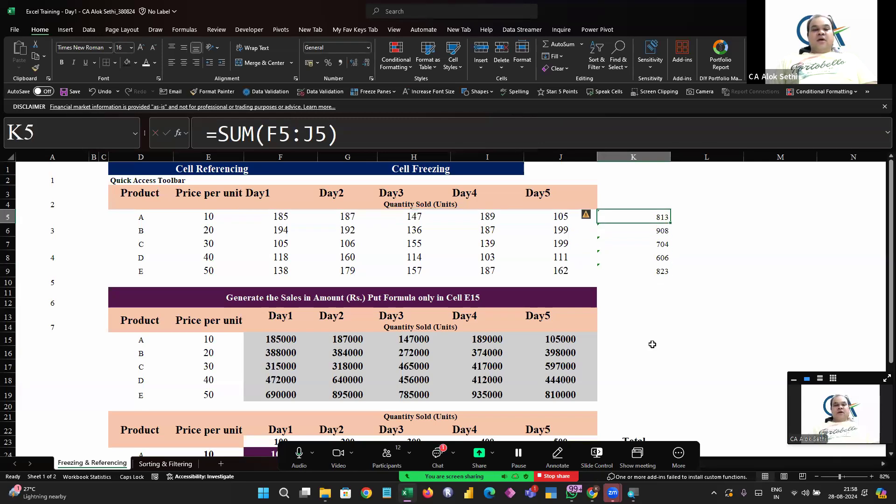
Enter a formula in L5 multiplying product A's total K5 by its price E5 with PRODUCT
key("Right")
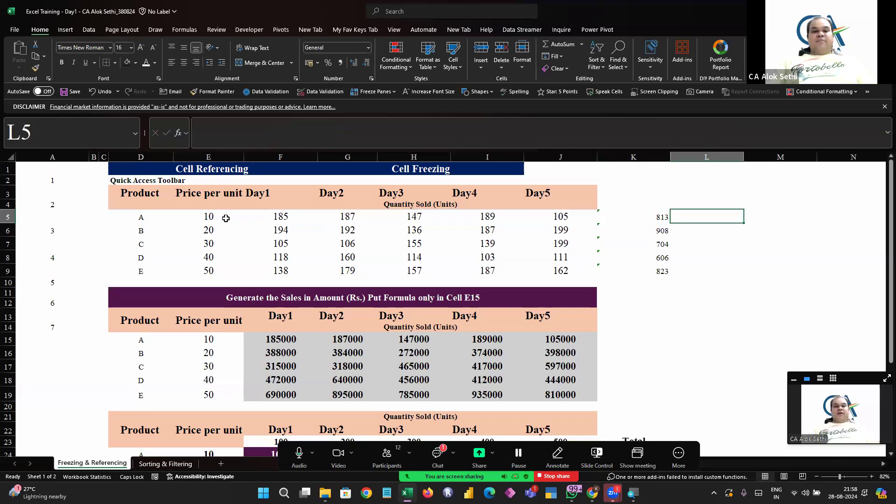
type("=PRODUCT(")
key("Left")
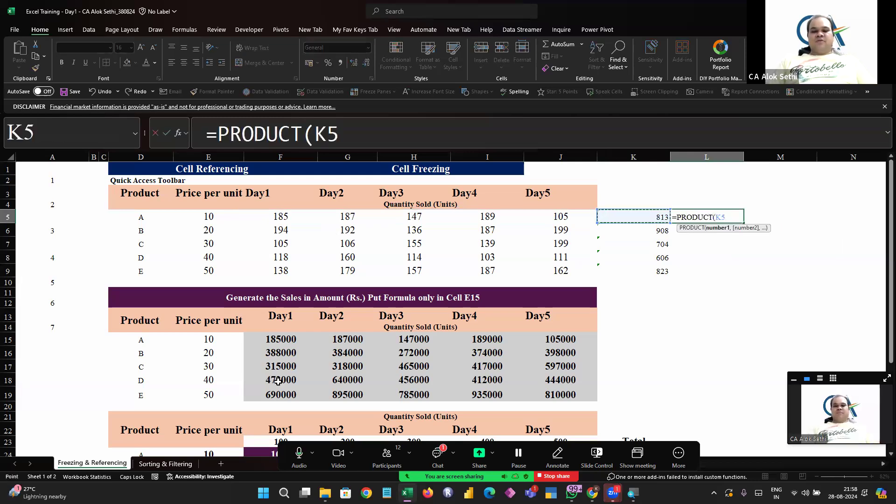
type(",")
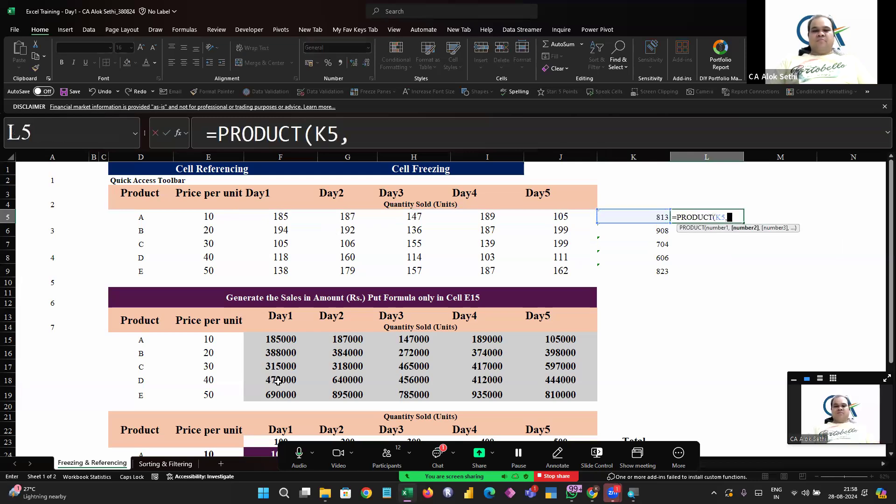
left_click(211, 214)
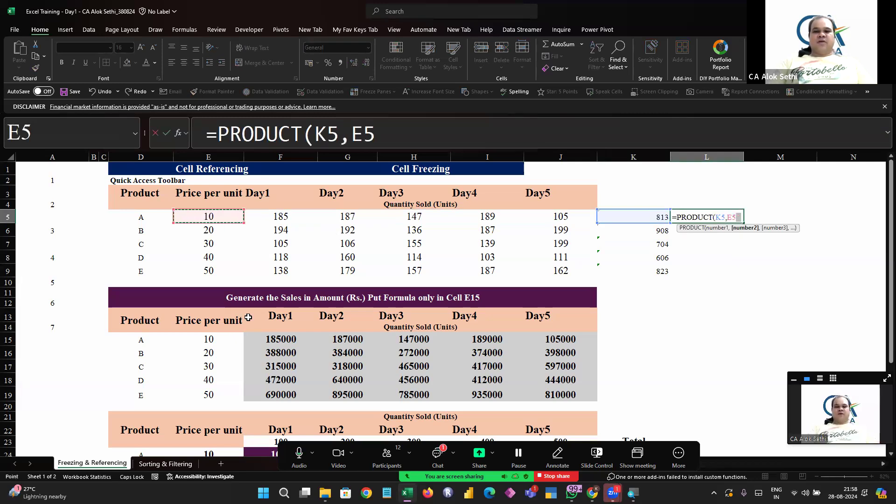
type(")")
key("Return")
Fill the L5 PRODUCT formula down through L9
key("Up")
key("shift+Down")
key("shift+Down")
key("shift+Down")
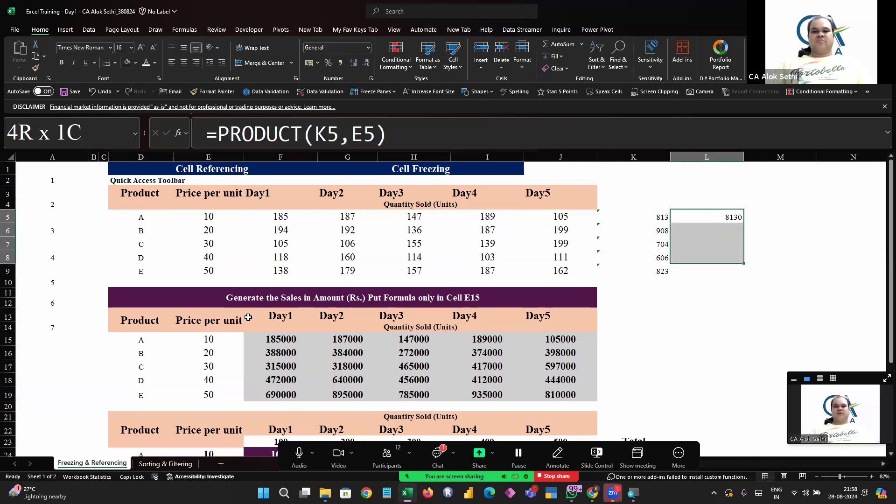
key("shift+Down")
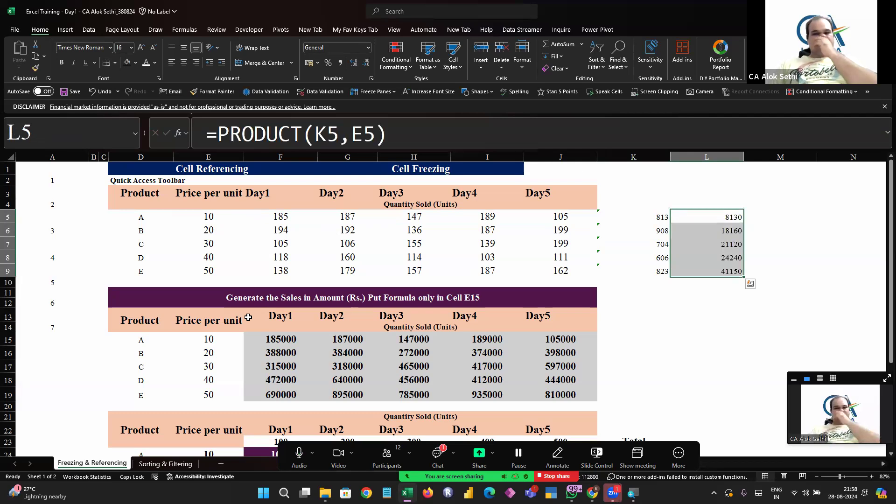
Inspect the copied PRODUCT formulas in cells L5 through L9 to see how their references shift
key("Down")
key("Down")
key("Down")
key("Down")
key("F2")
key("Escape")
key("Up")
key("F2")
key("Escape")
key("Up")
key("F2")
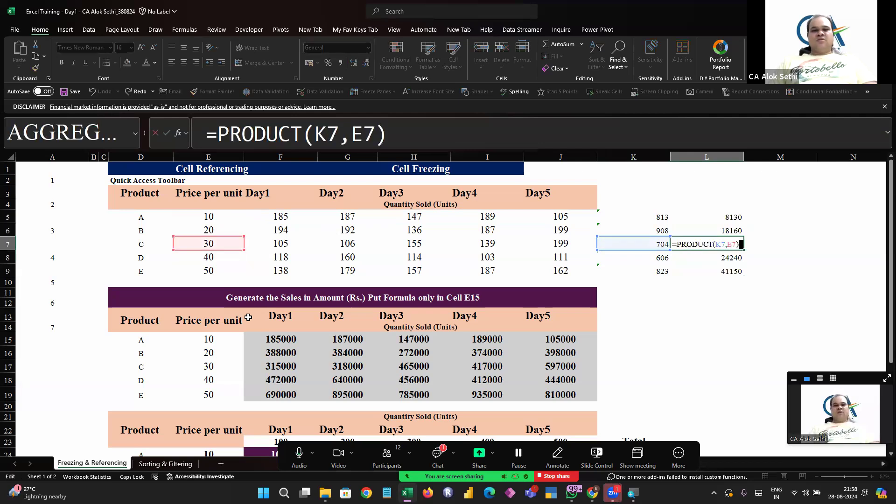
key("Escape")
key("Up")
key("F2")
key("Escape")
key("Up")
key("F2")
key("Escape")
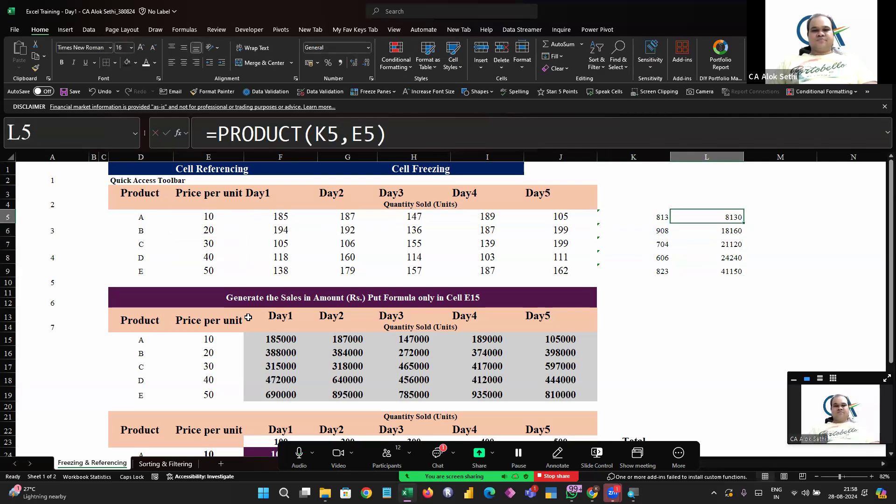
key("Down")
key("F2")
key("Escape")
key("Down")
key("F2")
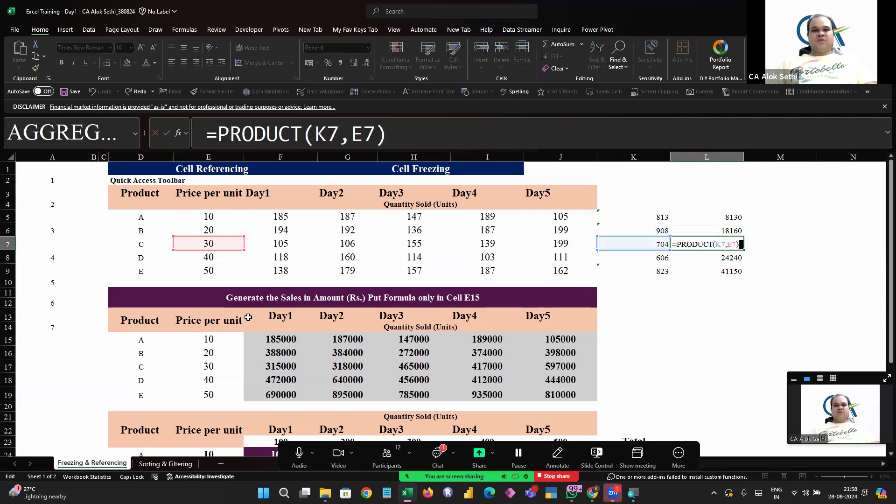
key("Escape")
Review the SUM formulas in column K and the PRODUCT formulas beside them, row by row
key("Down")
key("Down")
key("Left")
key("Left")
key("Left")
key("Left")
key("Up")
key("Up")
key("Up")
key("Up")
key("Left")
key("Right")
key("Right")
key("Right")
key("Right")
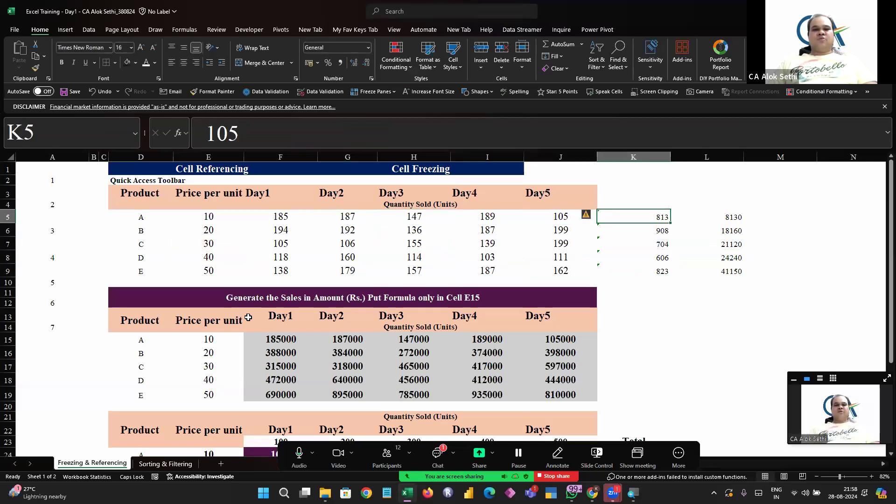
key("F2")
key("Tab")
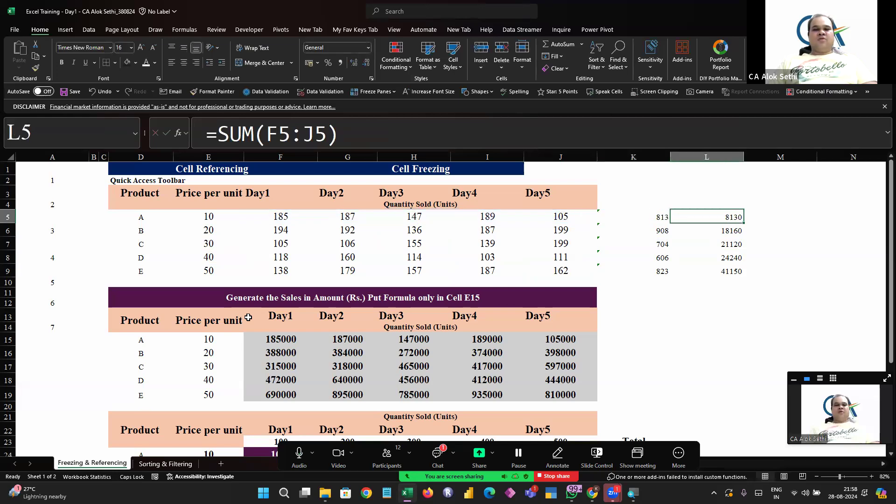
key("F2")
key("Return")
key("F2")
key("Return")
key("F2")
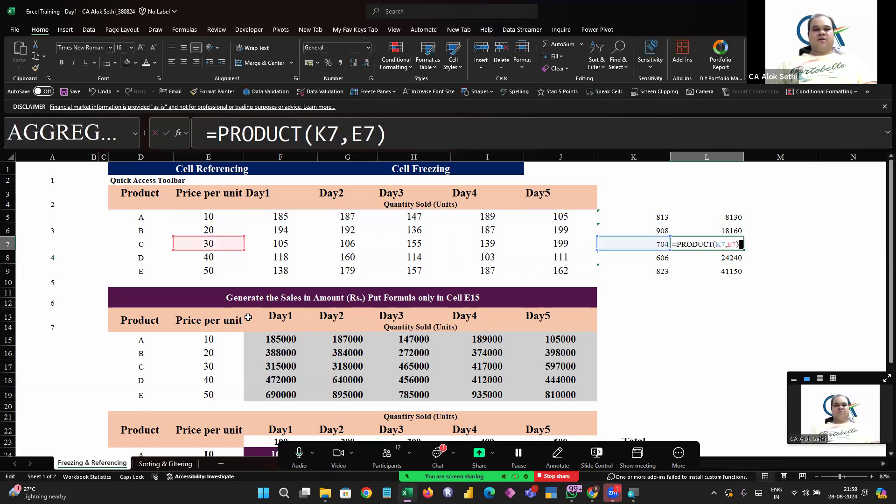
key("Return")
key("F2")
key("Return")
key("F2")
key("Return")
key("Return")
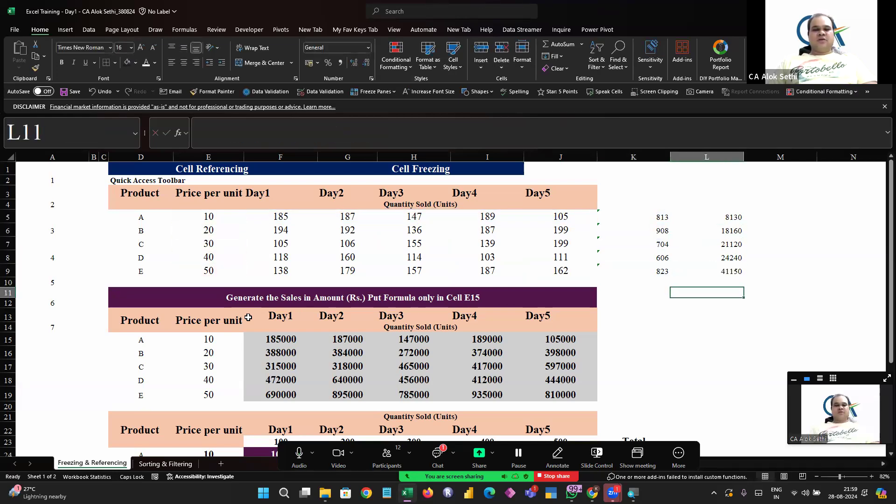
key("Down")
key("Down")
key("Down")
key("Down")
key("Down")
key("Down")
key("Down")
key("Down")
key("Down")
key("Down")
key("Down")
key("Down")
key("Down")
key("Down")
key("Down")
key("Down")
key("Down")
key("Down")
key("Down")
key("Down")
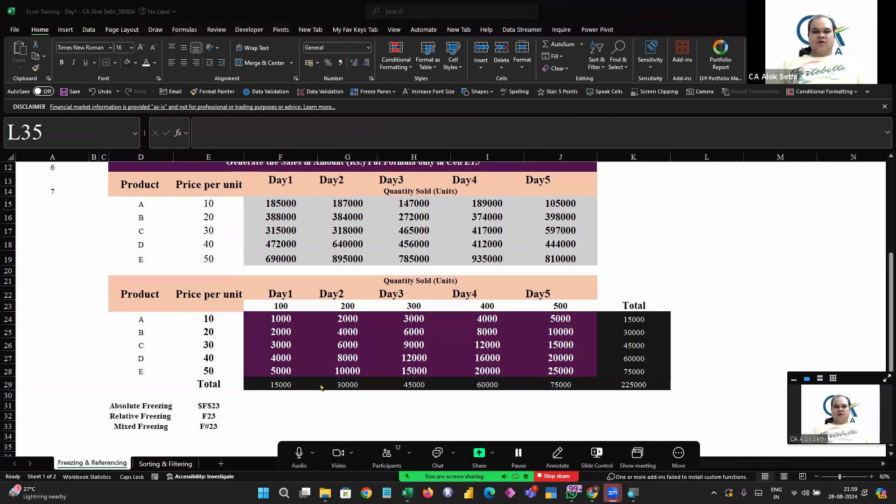
Re-create the Day1 total in F29 with AutoSum, limiting its range to F24:F28
key("Up")
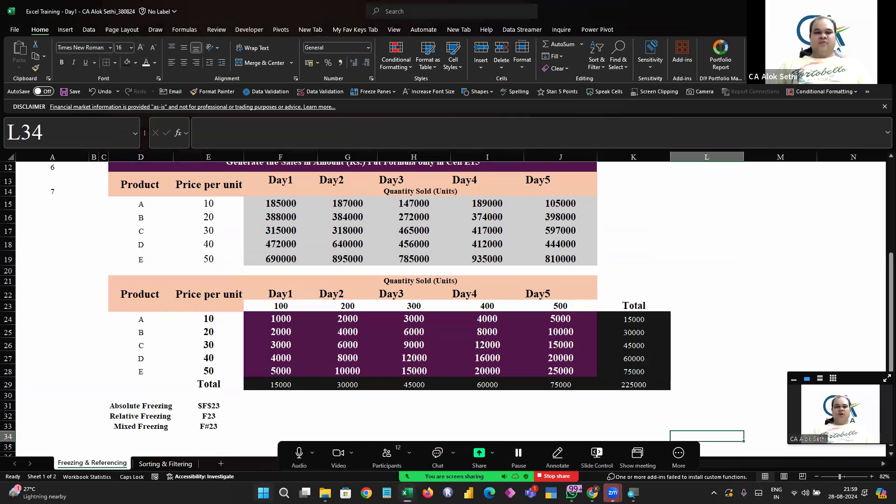
left_click(280, 380)
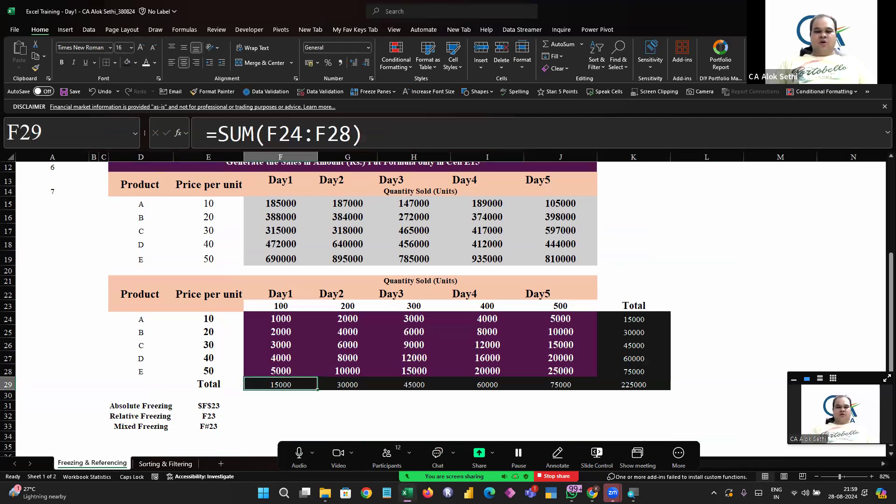
key("alt+equal")
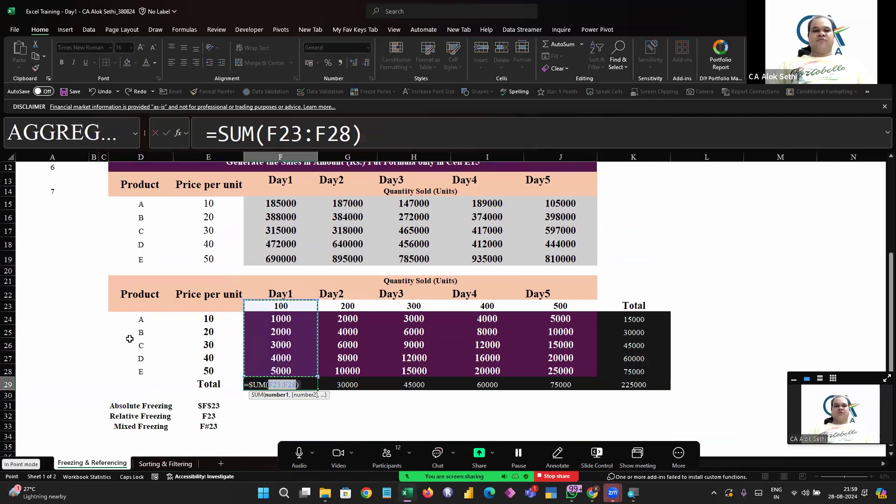
key("shift+Down")
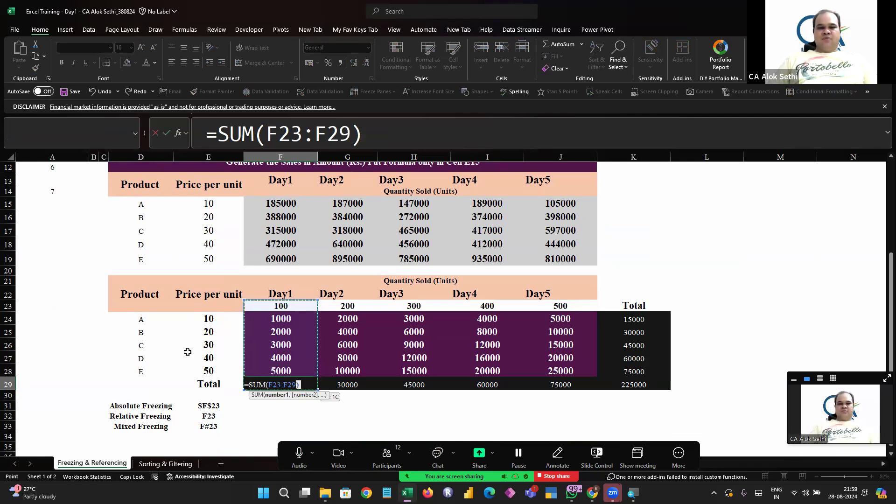
left_click_drag(256, 319, 274, 368)
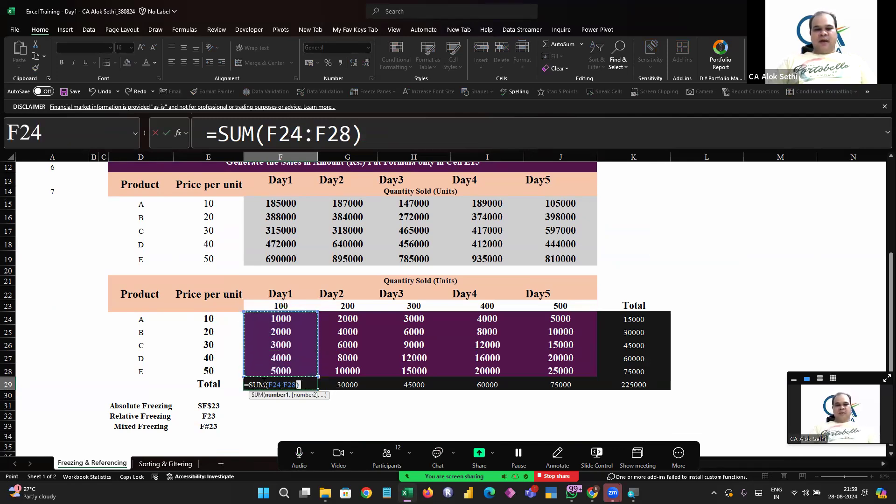
key("Return")
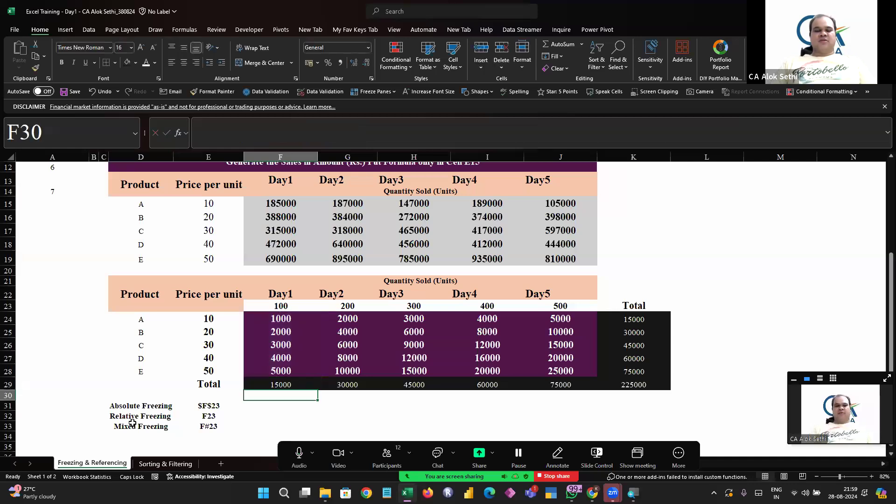
Enter the sample values 100, 200 and 300 in cells L15 to L17
scroll(546, 234, "right", 3)
left_click(557, 199)
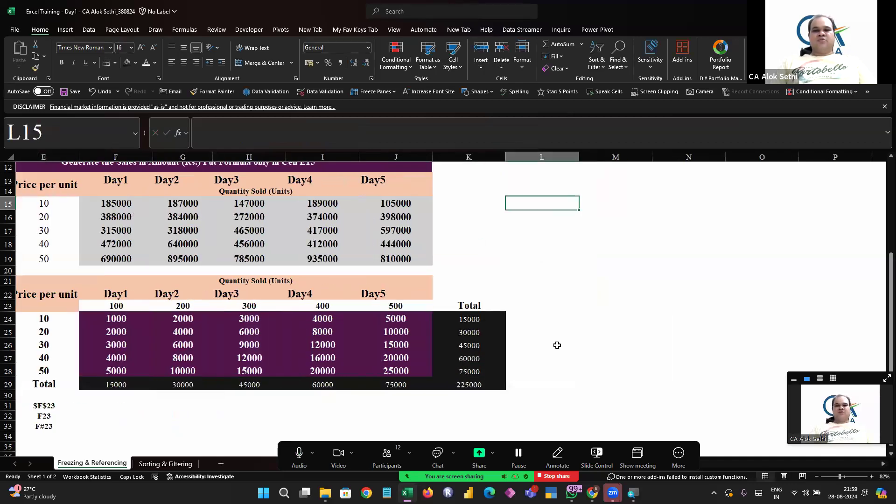
type("100")
key("Return")
type("200")
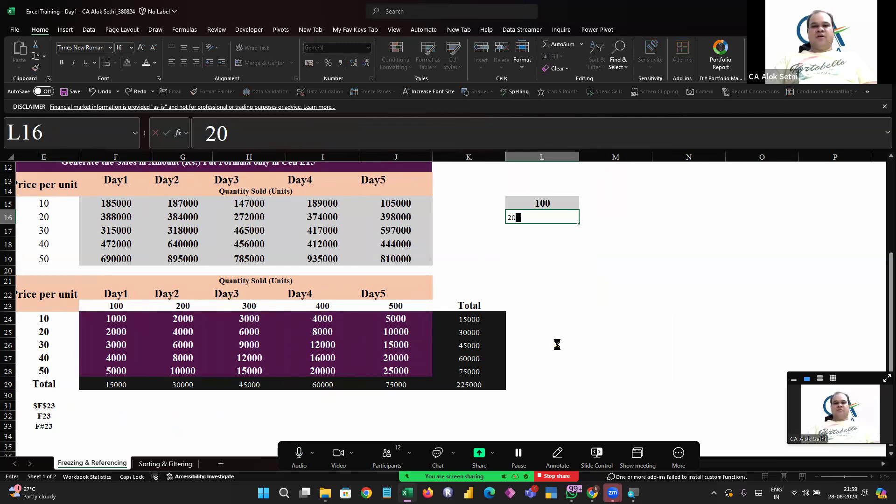
key("Return")
type("300")
key("Return")
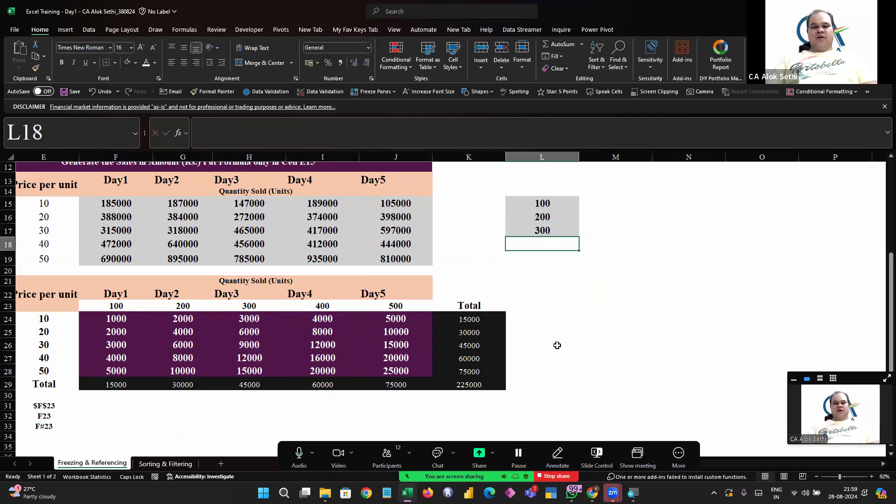
AutoSum L15:L17 into L18
key("alt+equal")
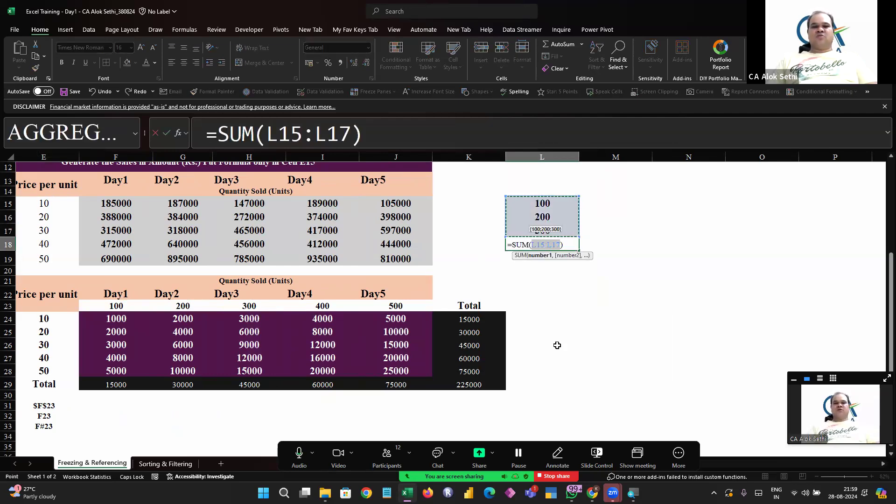
key("Return")
key("Up")
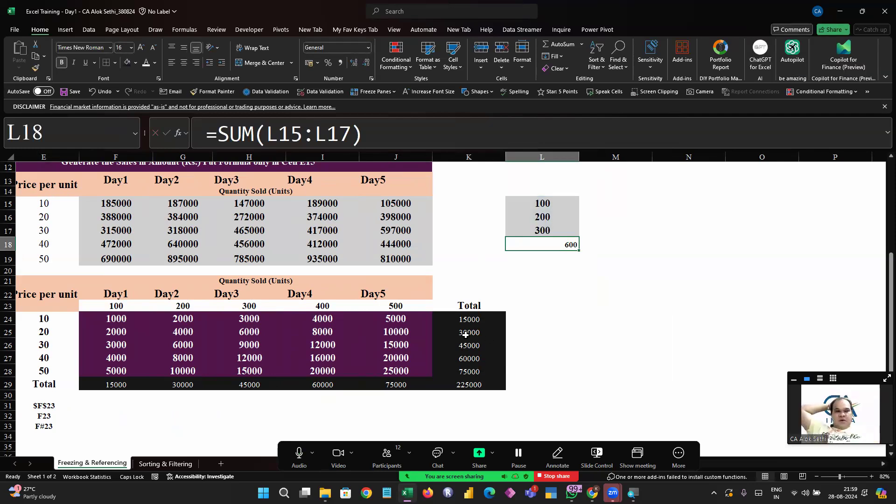
Examine the sheet's three tables and the sample column at a reduced zoom level
scroll(465, 334, "left", 2)
scroll(465, 334, "up", 3)
scroll(466, 335, "left", 1)
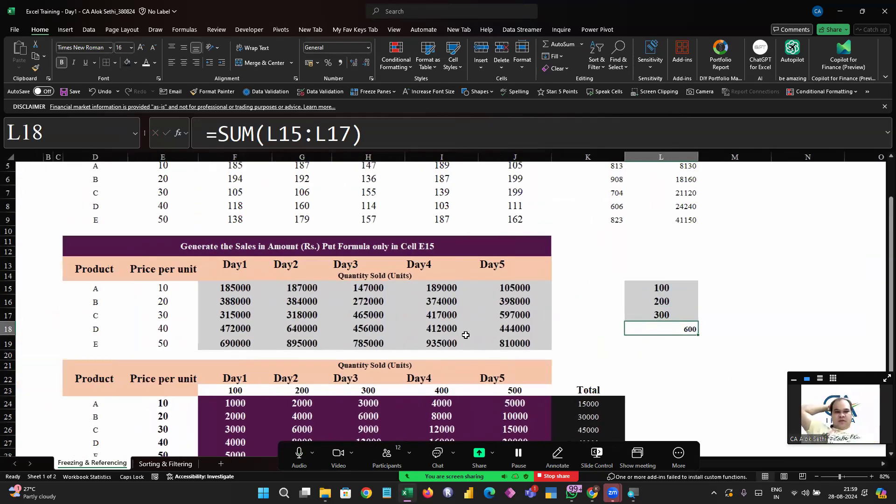
scroll(465, 335, "left", 1)
scroll(465, 334, "up", 2)
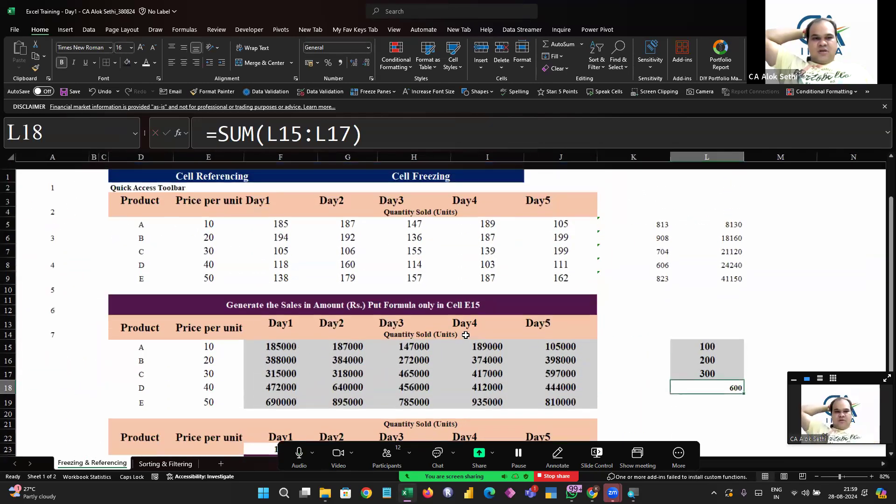
scroll(465, 334, "down", 4)
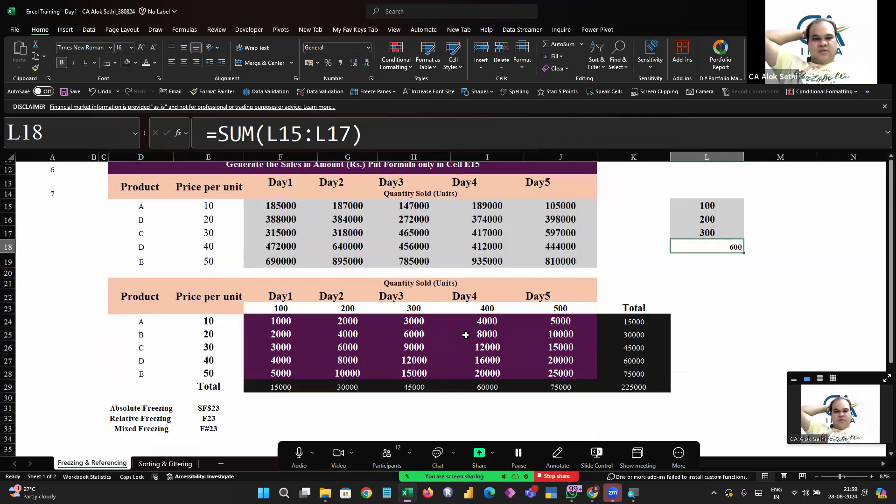
scroll(466, 335, "up", 4)
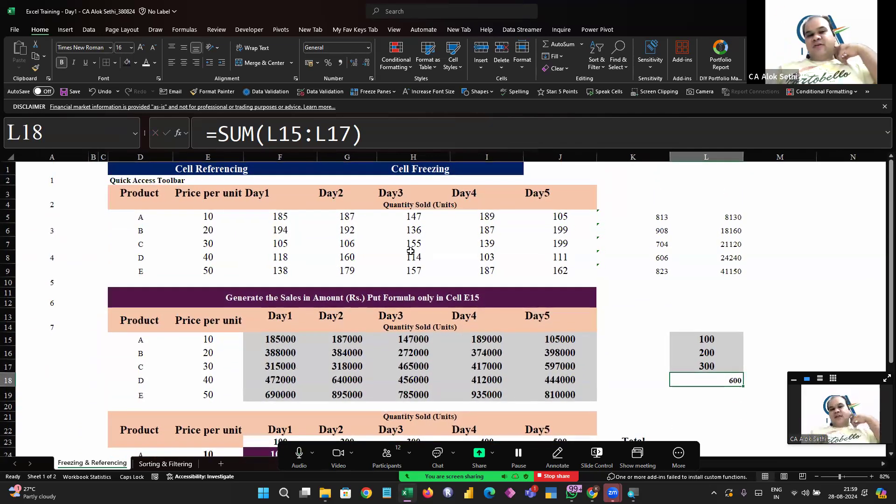
scroll(410, 251, "down", 1)
scroll(410, 251, "up", 1)
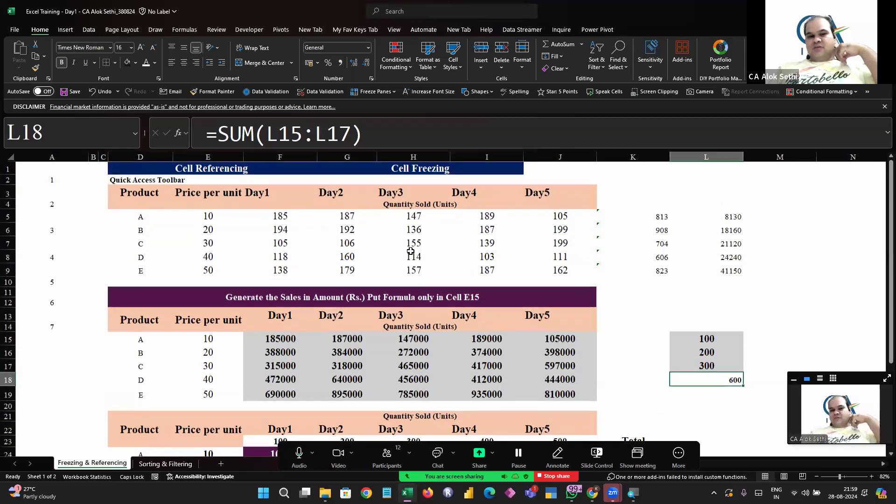
scroll(410, 251, "up", 1)
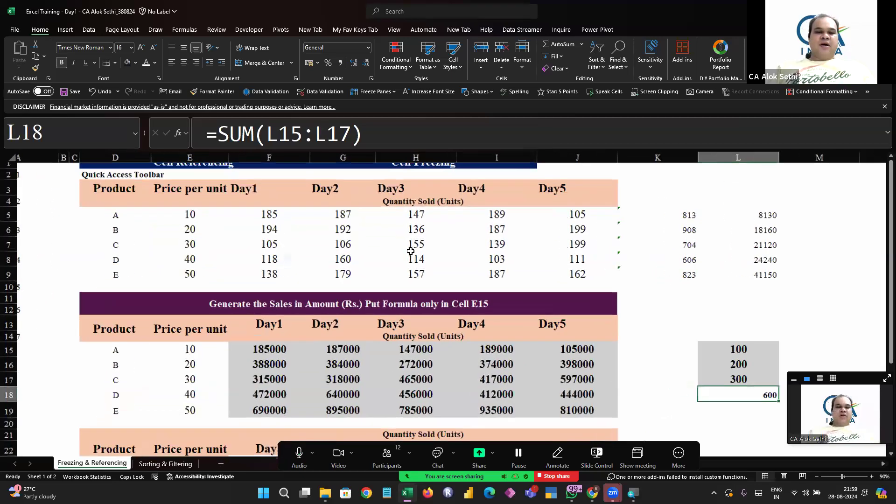
scroll(410, 251, "down", 1)
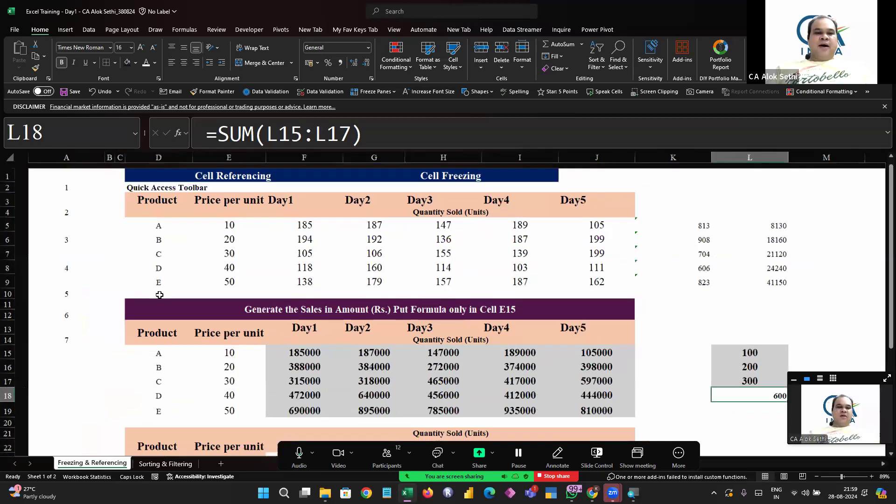
scroll(159, 295, "down", 2)
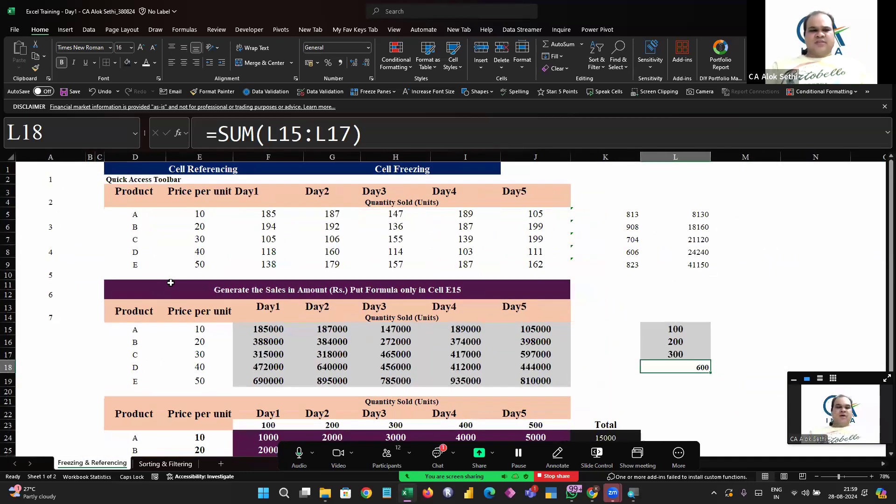
scroll(138, 232, "down", 1)
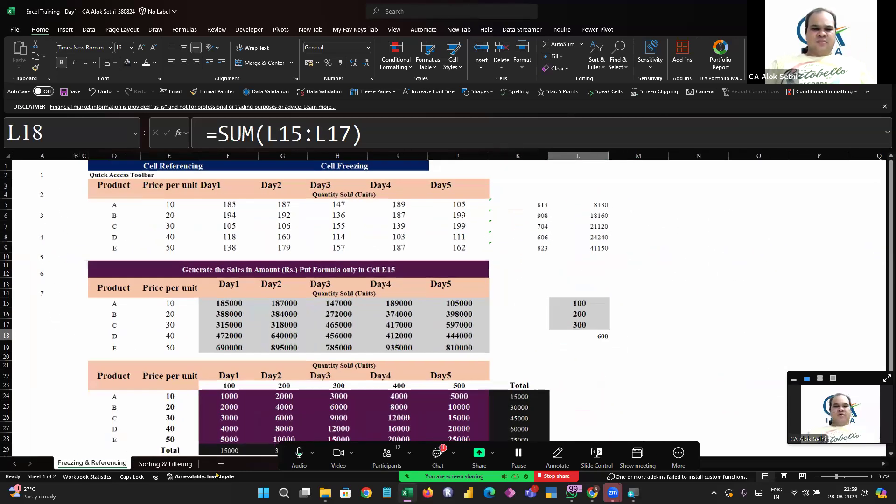
right_click(137, 216)
left_click(403, 333)
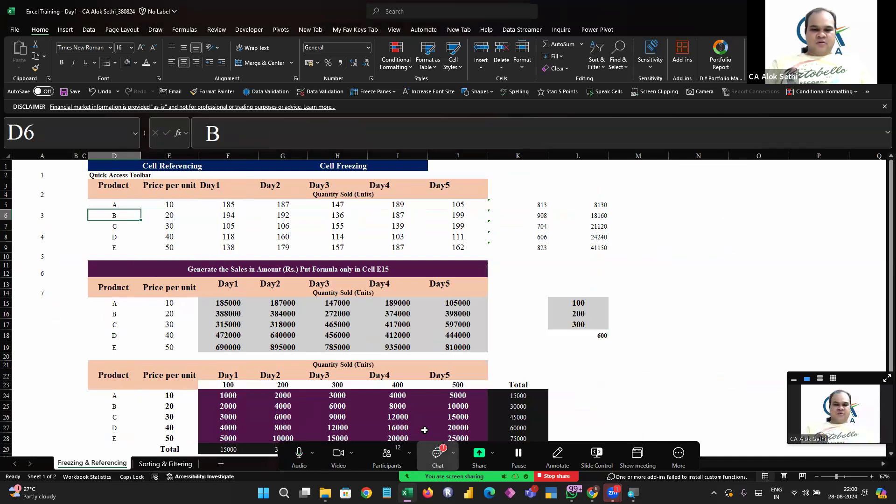
left_click(437, 455)
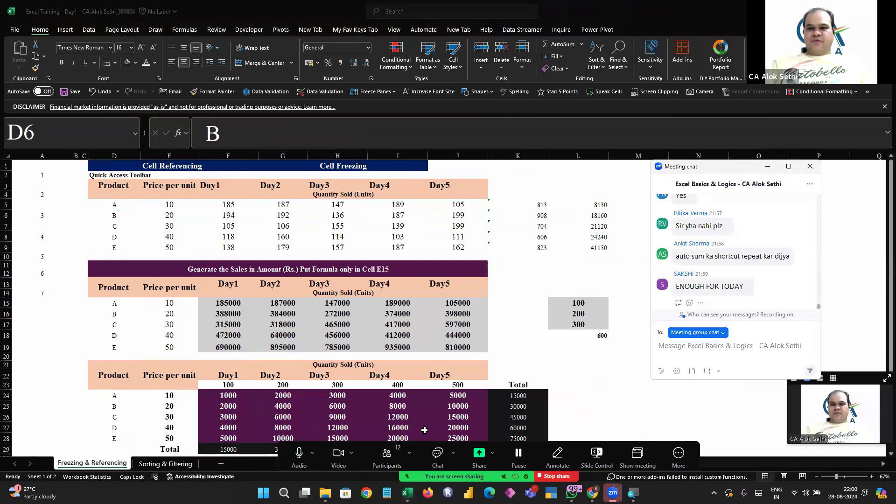
left_click(810, 166)
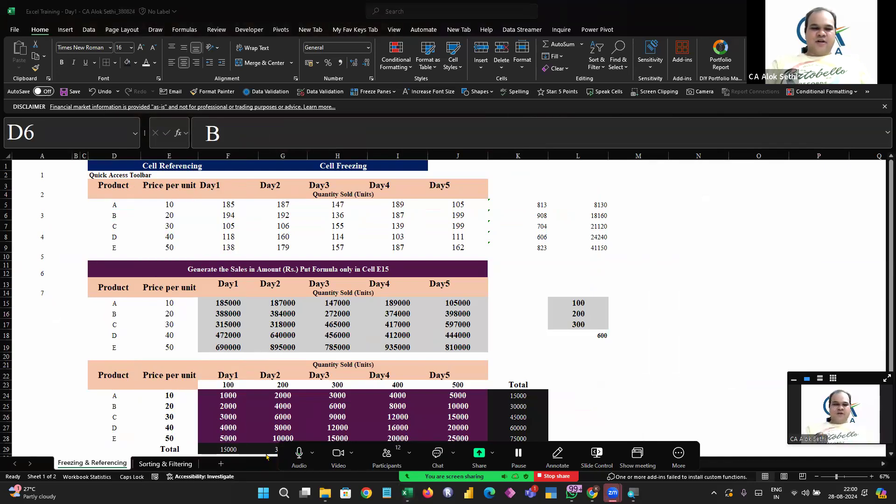
Add two new worksheets to the workbook and open Sheet1
left_click(221, 463)
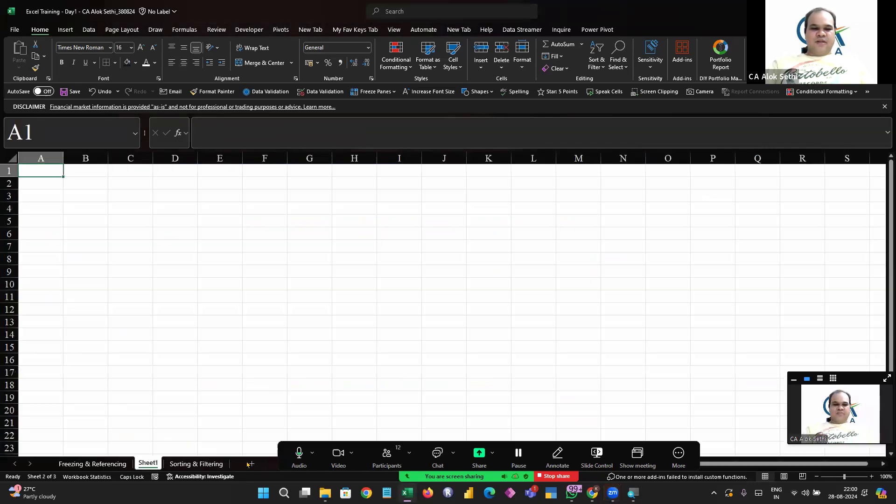
left_click(249, 464)
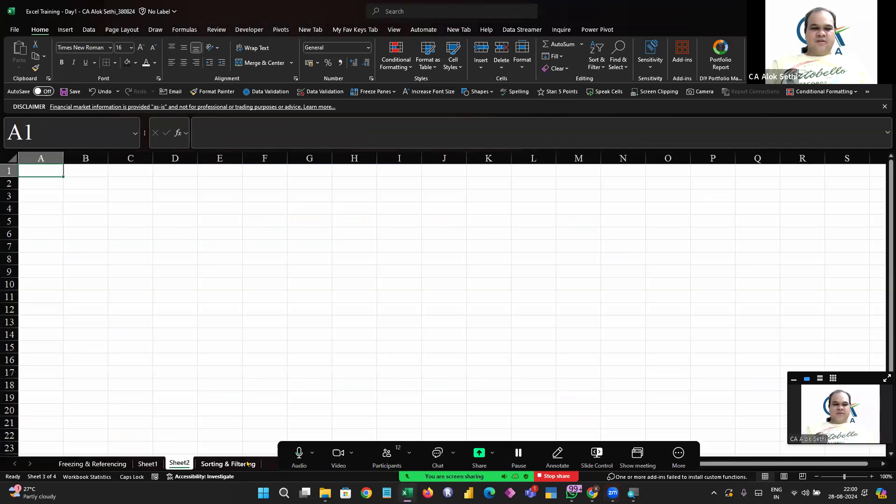
left_click(145, 464)
Enter the column heading Product in cell B2 of Sheet1
left_click(130, 246)
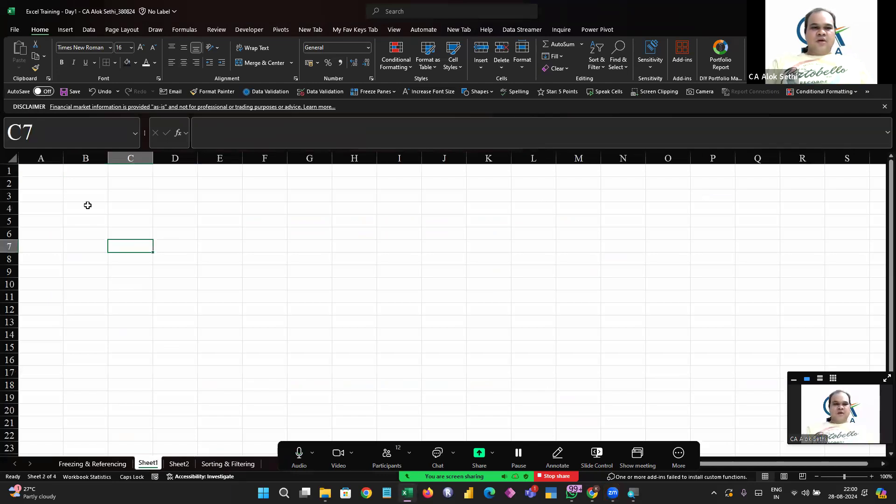
scroll(88, 204, "up", 8)
left_click(165, 222)
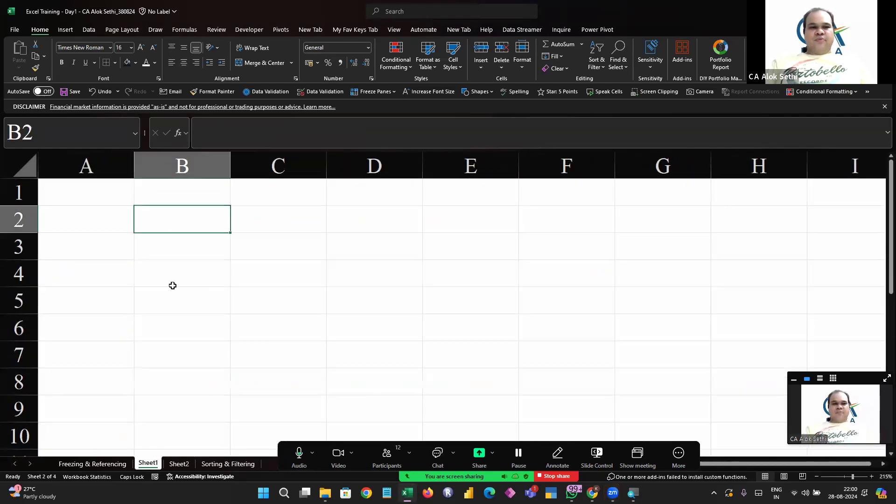
type("pR")
key("BackSpace")
key("BackSpace")
type("P")
key("Caps_Lock")
type("rodcut")
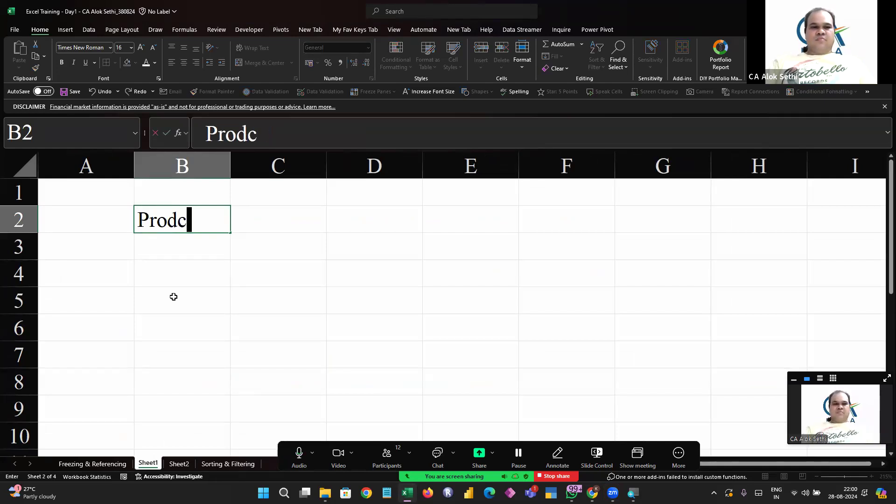
key("Return")
key("Up")
key("F2")
key("BackSpace")
key("BackSpace")
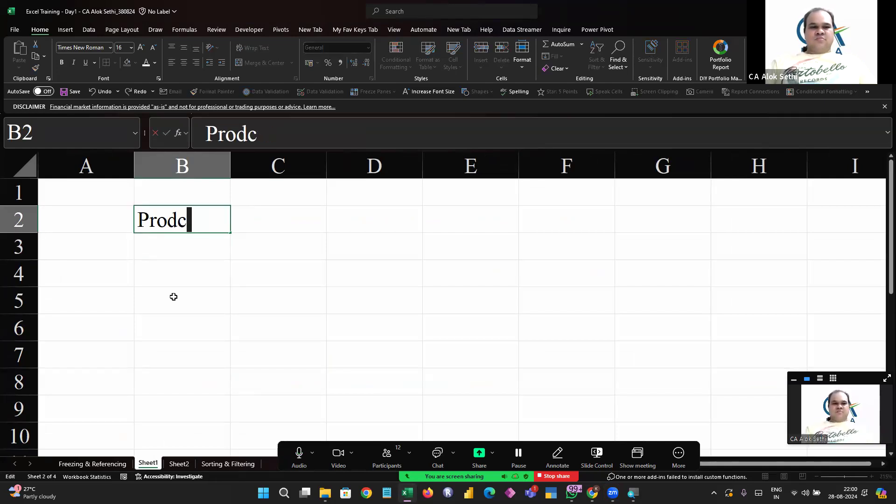
type("uct")
key("Return")
Enter the product names A, B, C, D and E in cells B3 to B7
type("A")
key("Return")
type("b")
key("Return")
key("Up")
type("B")
key("Return")
type("C")
key("Return")
type("D")
key("Return")
type("E")
key("Return")
Enter the column heading Price in cell C2
key("Right")
key("Up")
key("Up")
key("Up")
key("Up")
key("Up")
key("Up")
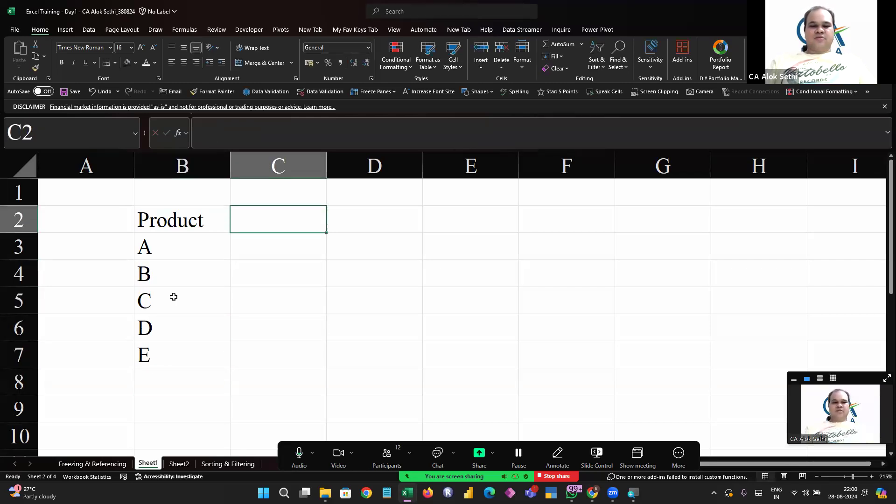
type("Price")
key("Return")
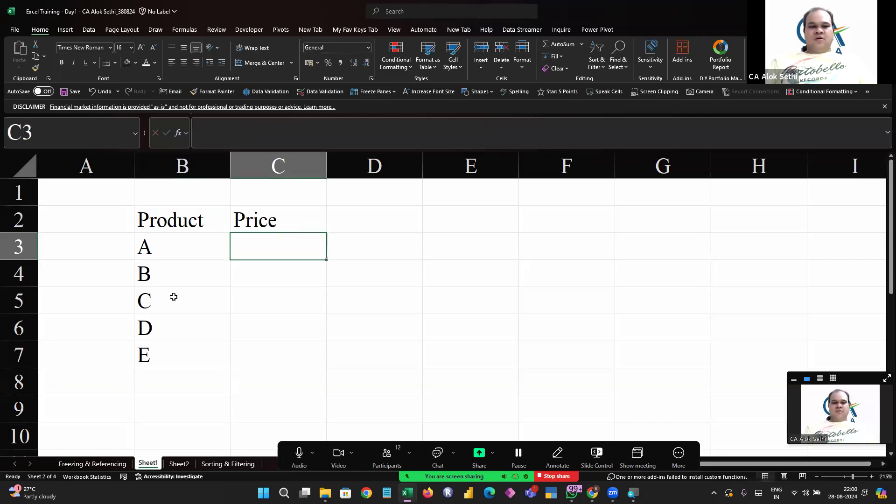
Enter the prices 10, 20, 30, 40 and 50 in cells C3 to C7
type("10")
key("Return")
type("20")
key("Return")
type("30")
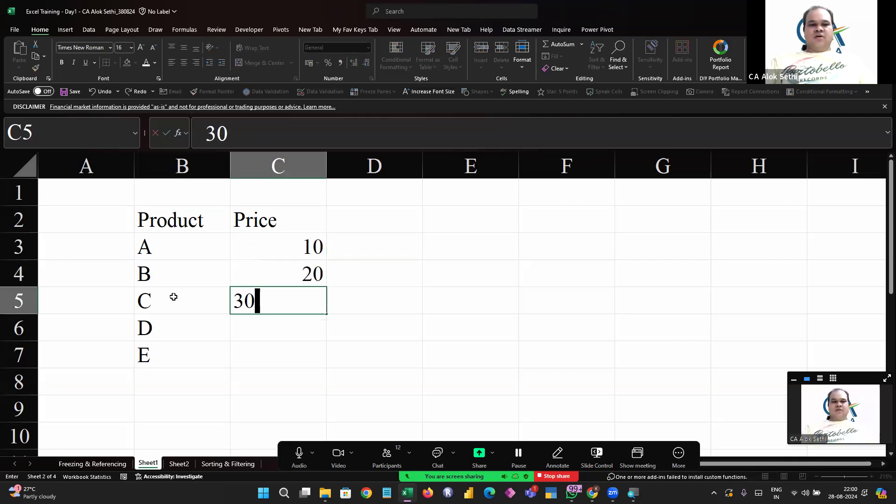
key("Return")
type("40")
key("Return")
type("50")
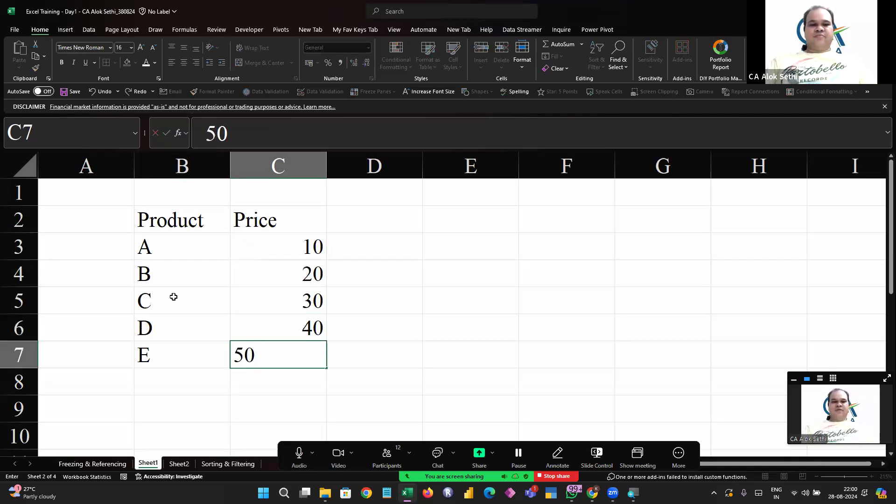
key("Return")
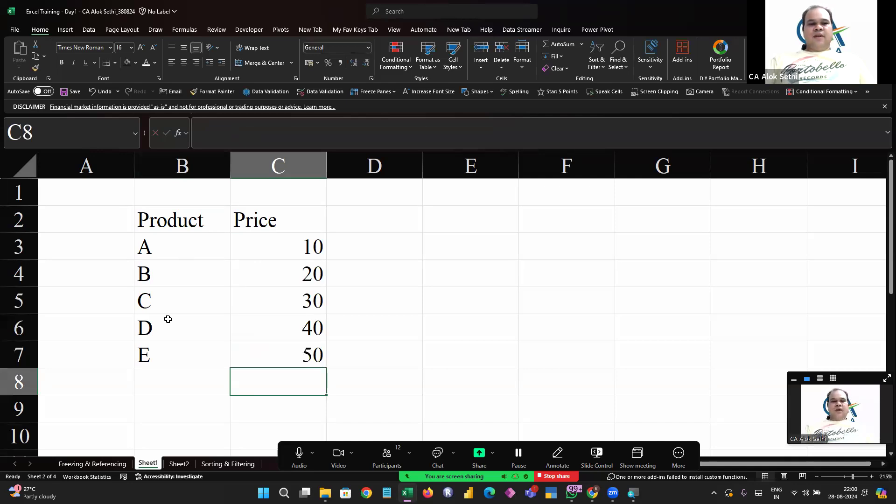
On Sheet2, enter the heading Day in C2 and the day numbers 1 to 5 in C3:C7
left_click(178, 463)
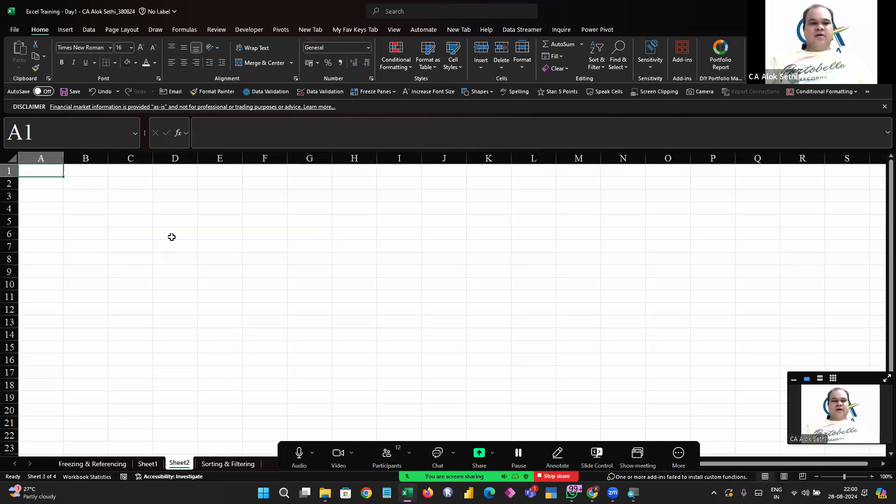
left_click(127, 192)
scroll(127, 191, "up", 8)
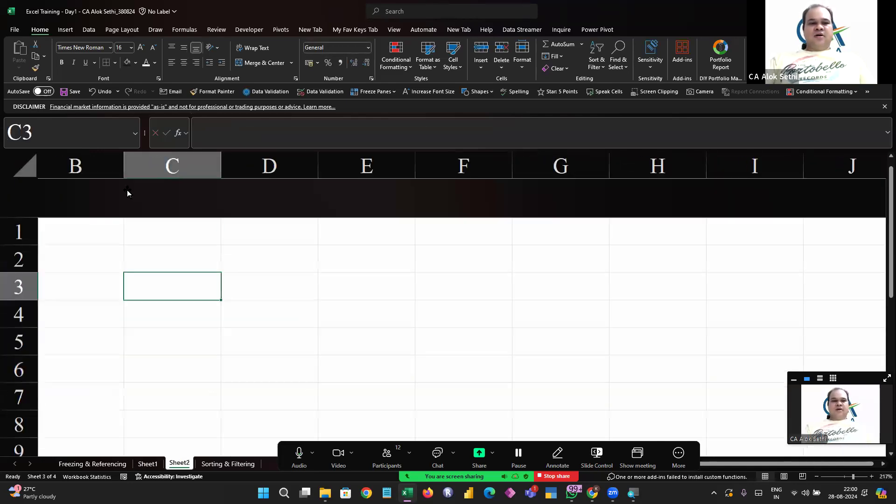
key("Up")
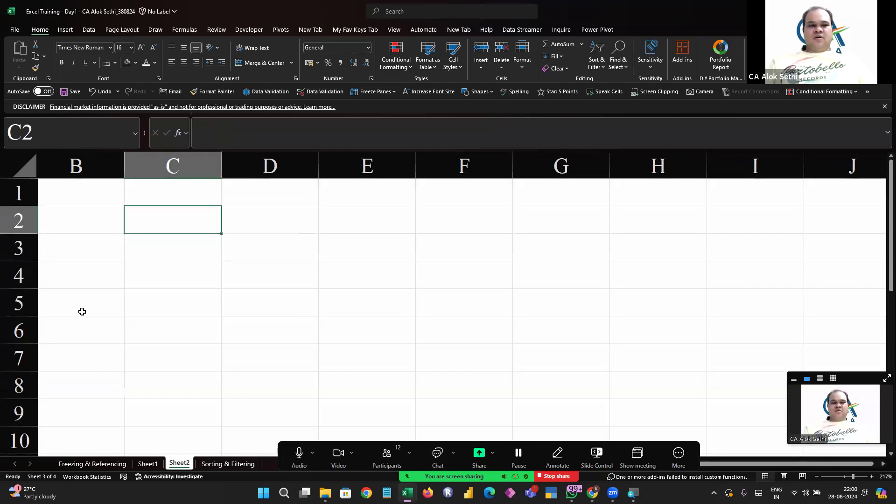
type("Da")
key("Return")
type("1")
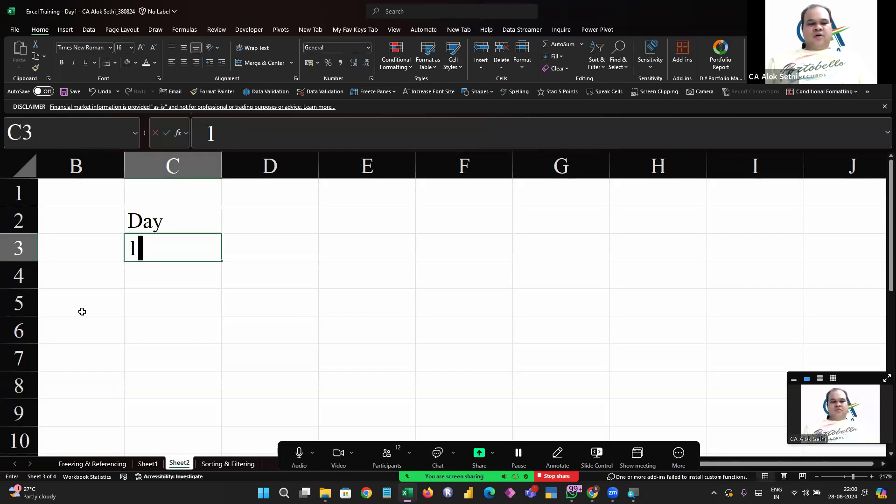
key("Return")
type("2")
key("Return")
type("3")
key("Return")
type("4")
key("Return")
type("5")
key("Return")
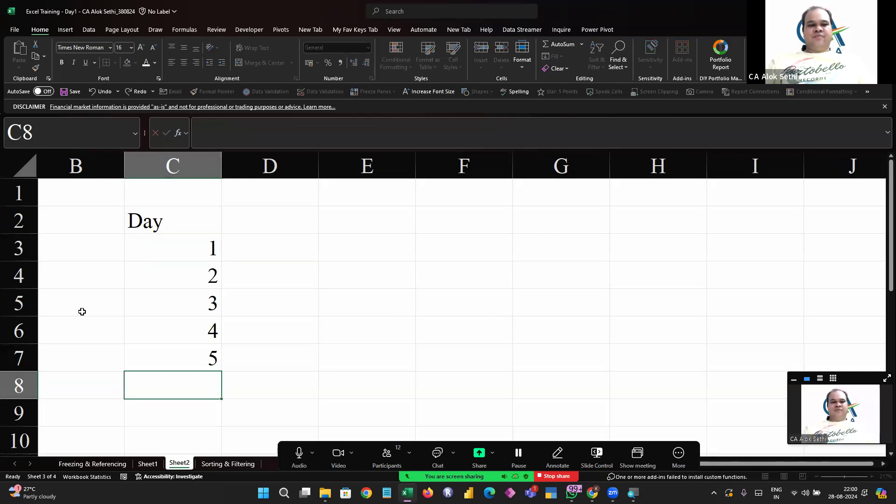
Enter the heading Quantity in D2 and the quantities 100, 200, 300, 400 and 500 in D3:D7
key("Right")
key("Up")
key("Up")
key("Up")
key("Up")
key("Up")
key("Up")
type("Q")
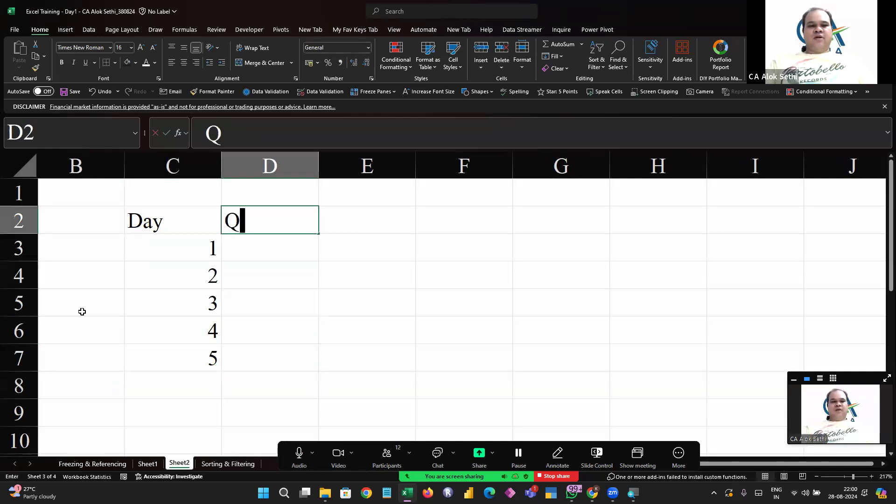
type("uantity")
key("Return")
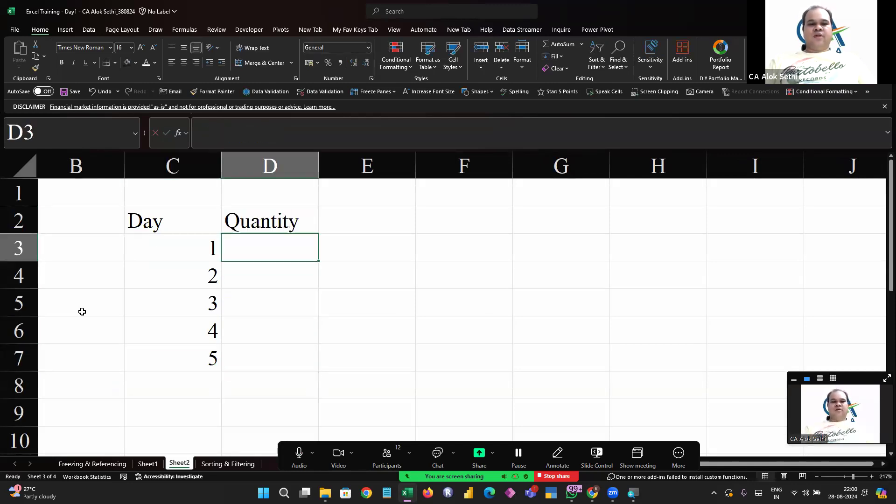
type("100")
key("Return")
type("20")
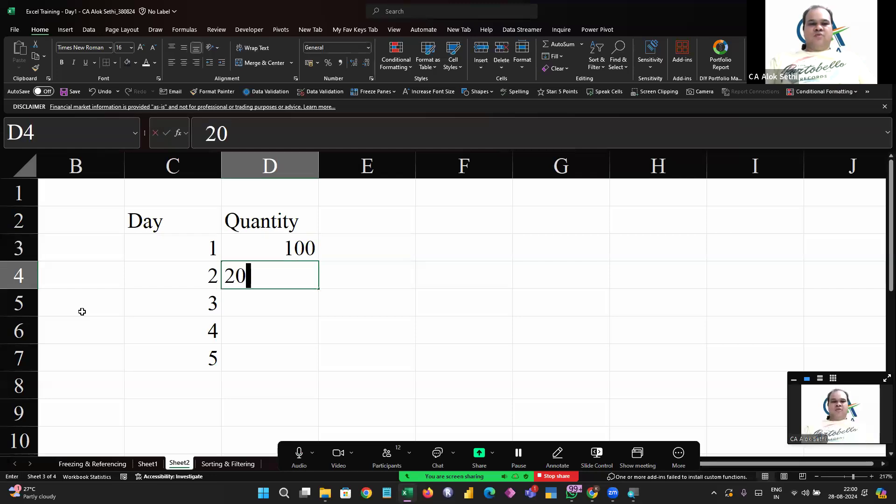
type("0")
key("Return")
type("300")
key("Return")
type("400")
key("Return")
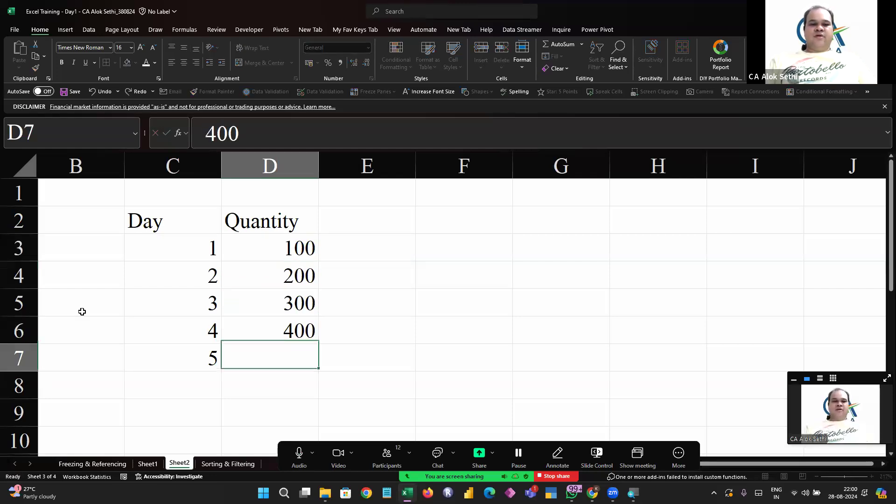
type("500")
key("Return")
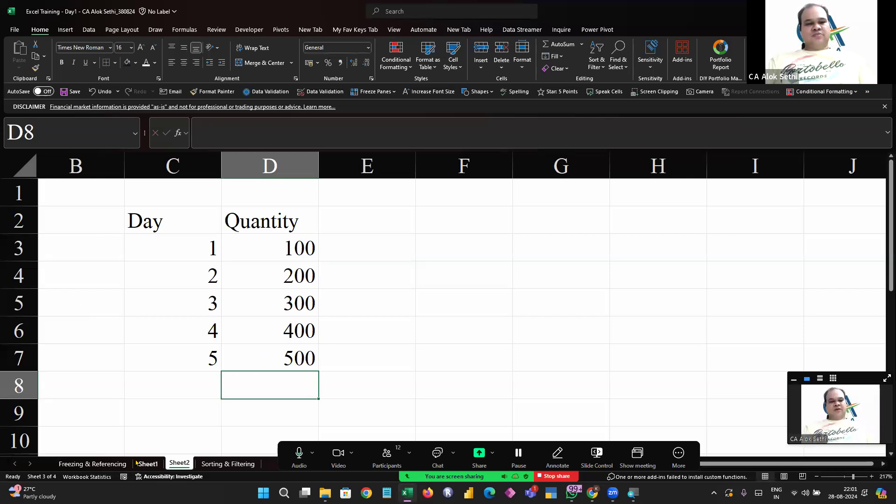
Replace the D2 heading with product headings A, B, C, D and E across D2 to H2
left_click(138, 463)
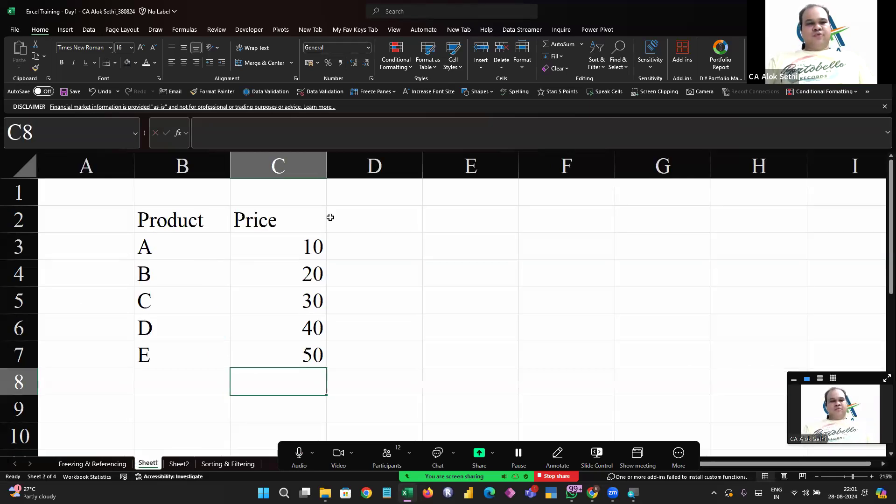
left_click(180, 464)
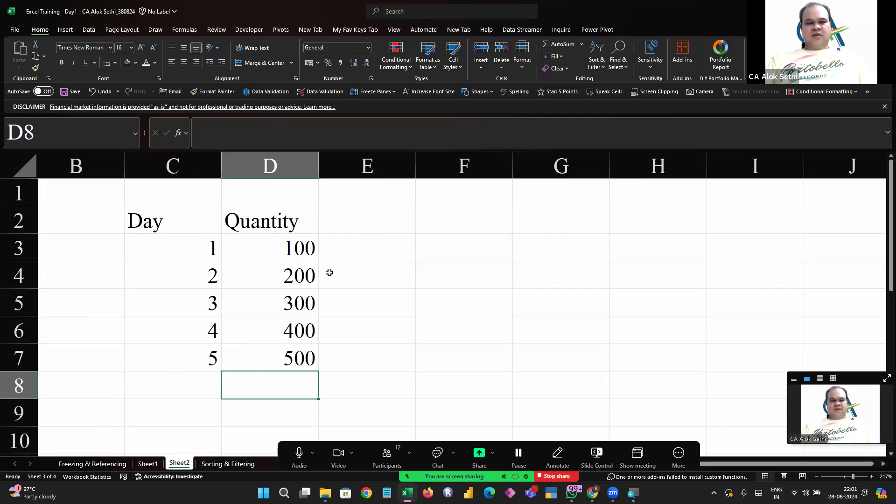
left_click(299, 209)
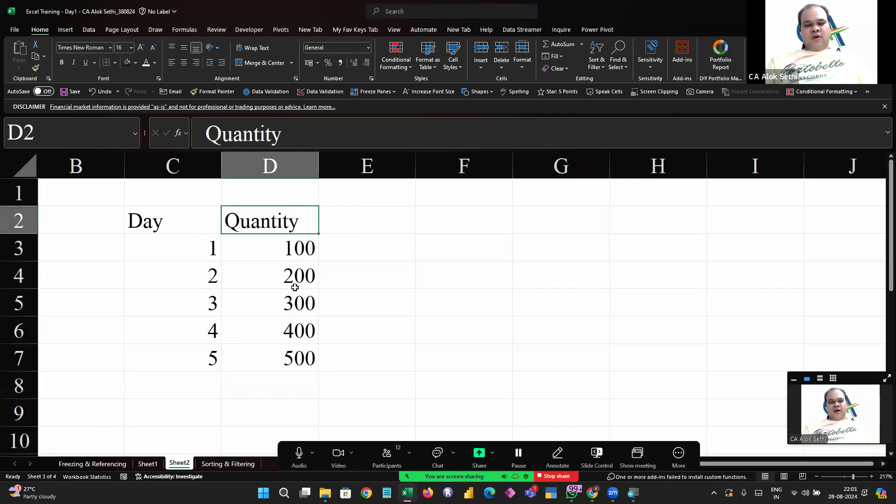
type("A")
key("Tab")
type("B")
key("Tab")
type("C")
key("Tab")
type("D")
key("Tab")
type("E")
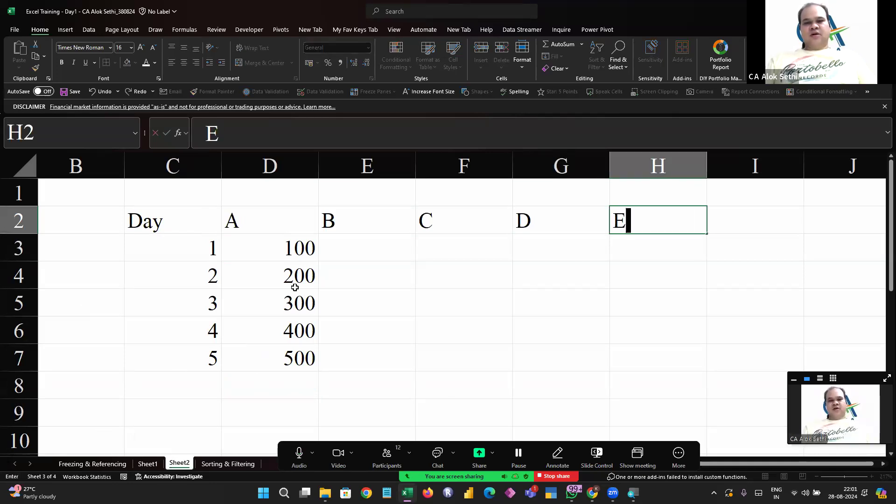
Enter the formula =RANDBETWEEN(100,200) in cell E3
key("Down")
key("Left")
key("Left")
key("Left")
key("Left")
key("Right")
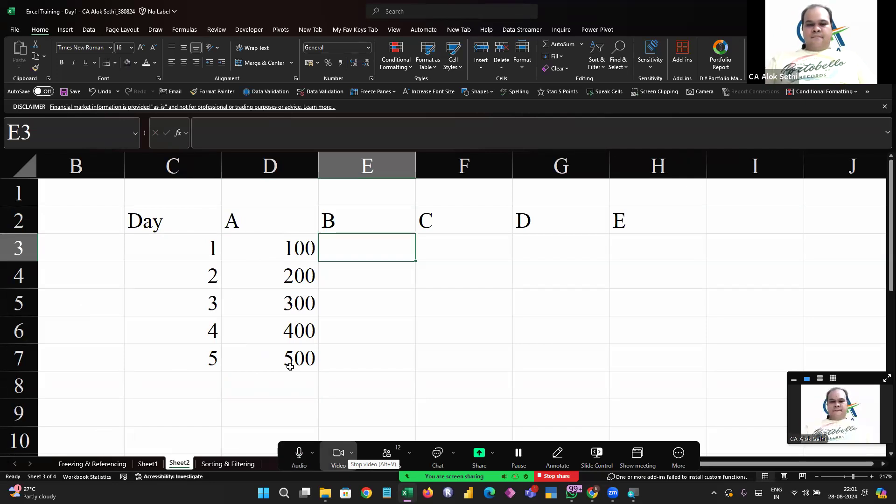
type("=rand")
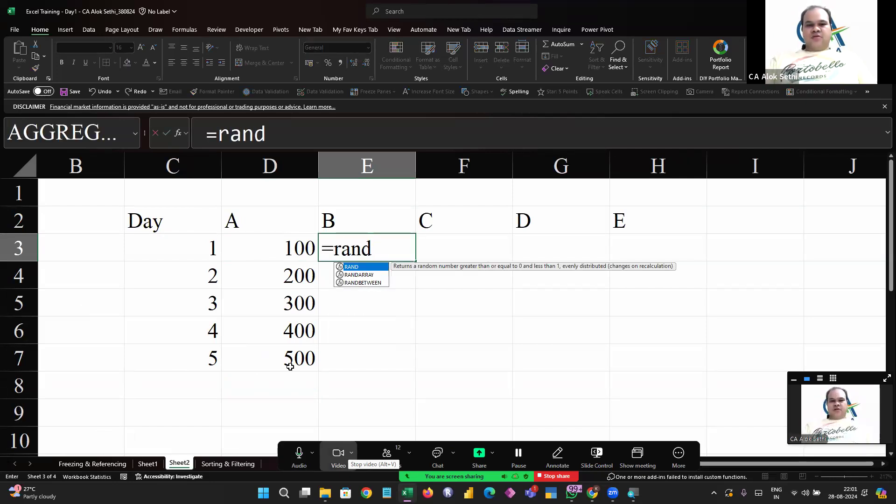
key("Down")
key("Down")
key("Tab")
type("100,200)")
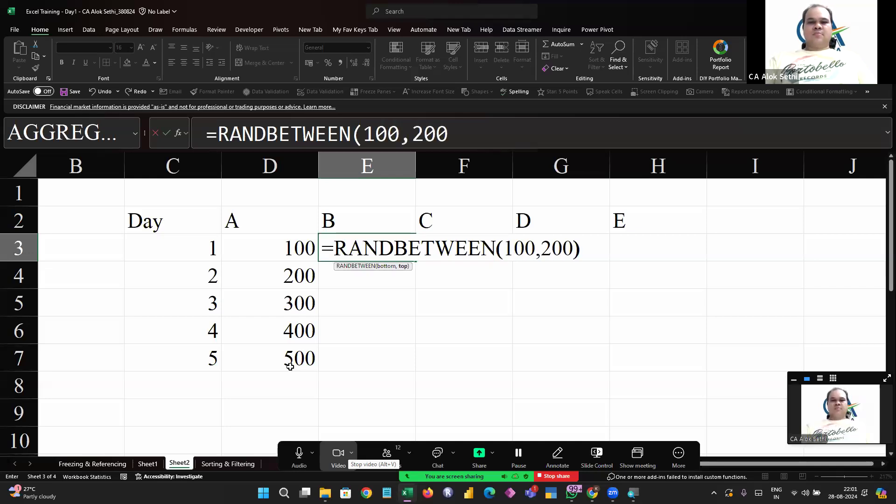
key("Return")
Fill the RANDBETWEEN(100,200) formula into every cell of the range E3:H7 at once
key("Up")
key("shift+Right")
key("shift+Right")
key("shift+Right")
key("shift+Down")
key("shift+Down")
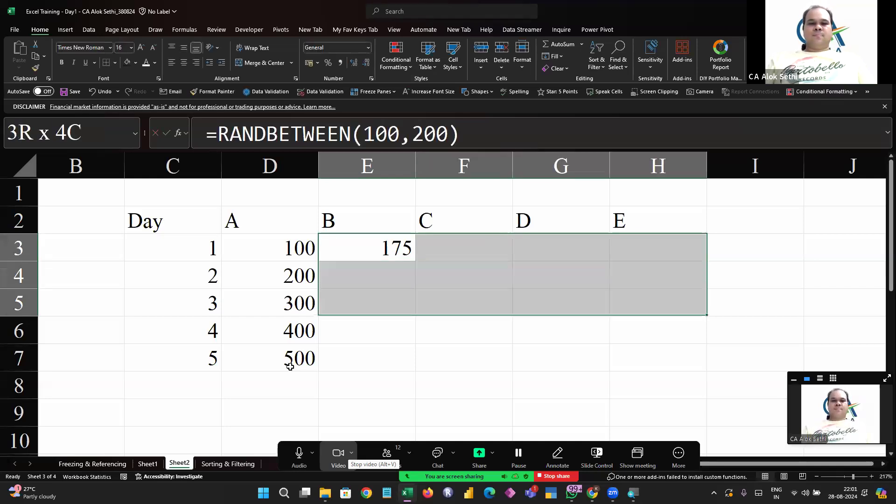
key("shift+Down")
key("shift+Down")
key("F2")
key("ctrl+Return")
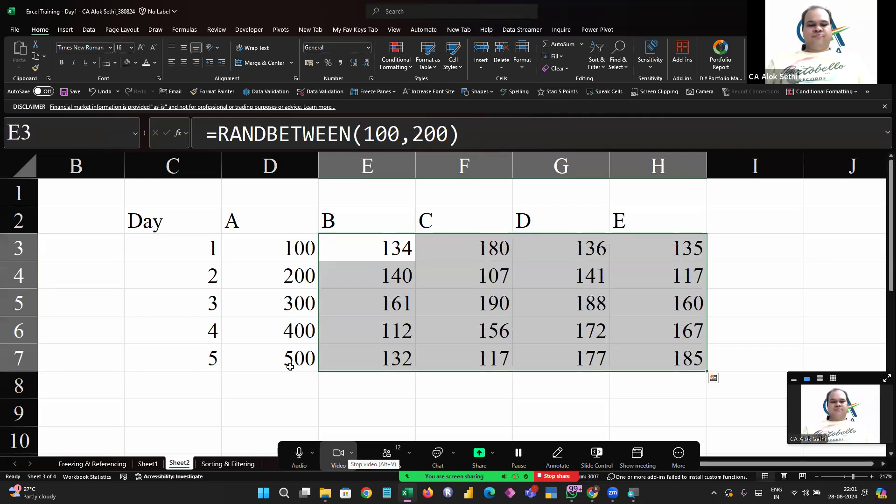
Convert the random quantities in E3:H7 into fixed values by pasting them over themselves as values
key("ctrl+c")
key("ctrl+shift+v")
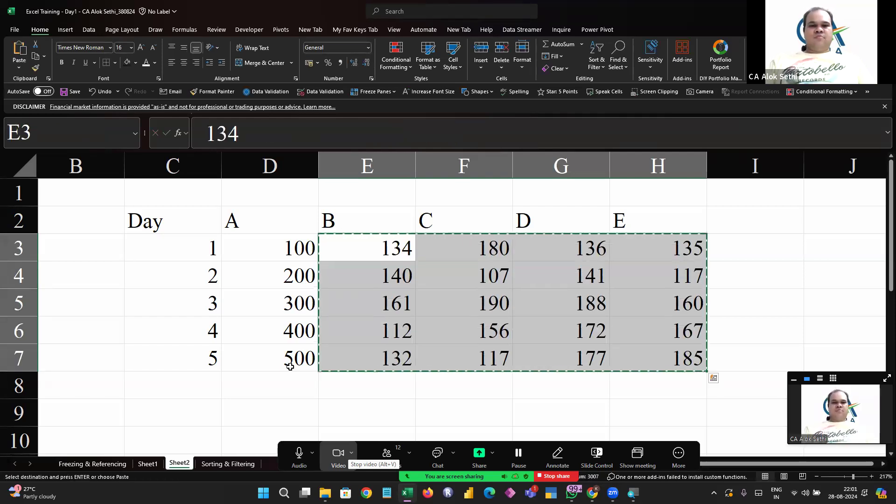
key("Escape")
type("`")
key("Right")
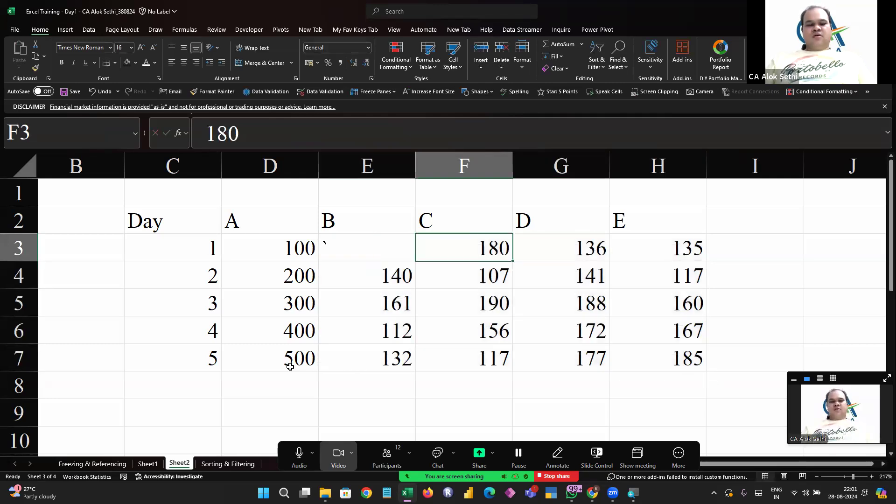
key("ctrl+z")
key("Left")
key("Left")
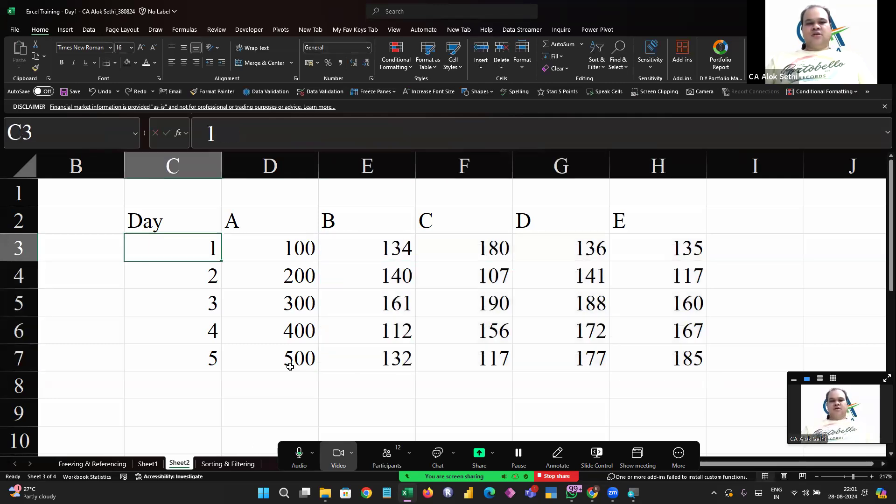
Center-align the quantities in D3:H7 and the day numbers in C3:C7
key("Right")
key("shift+Right")
key("shift+Right")
key("shift+Right")
key("shift+Right")
key("shift+Down")
key("shift+Down")
key("shift+Down")
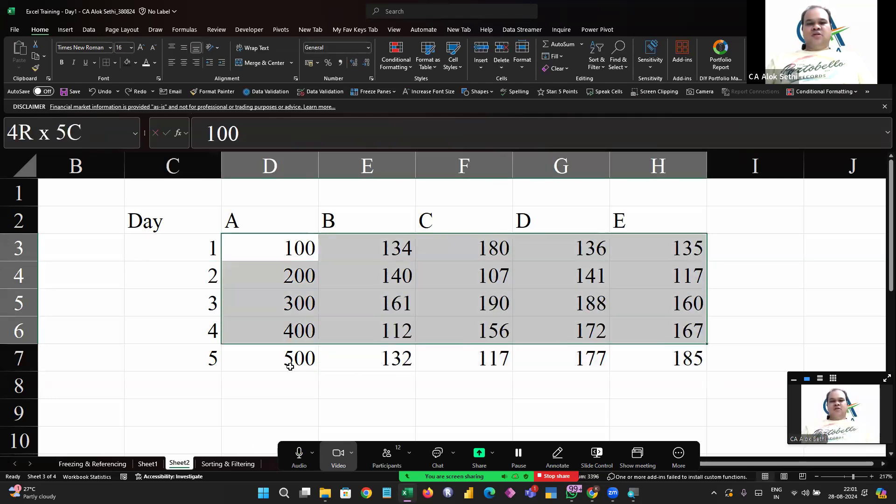
key("shift+Down")
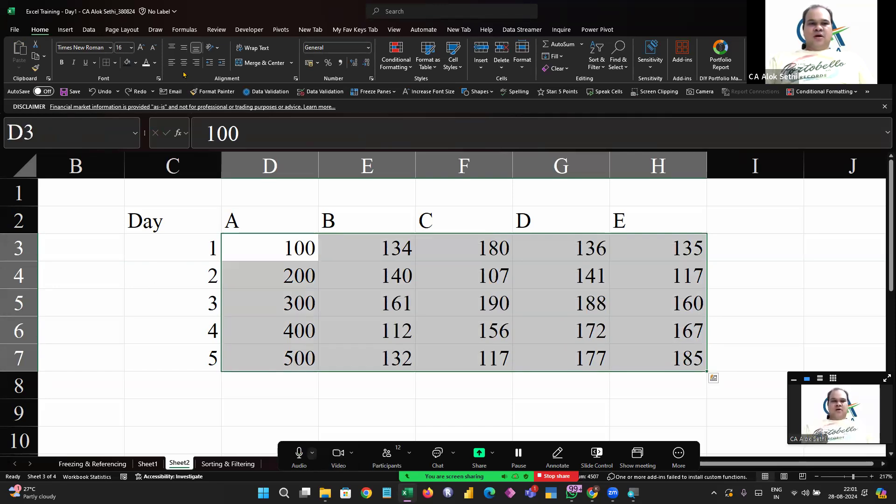
left_click(182, 63)
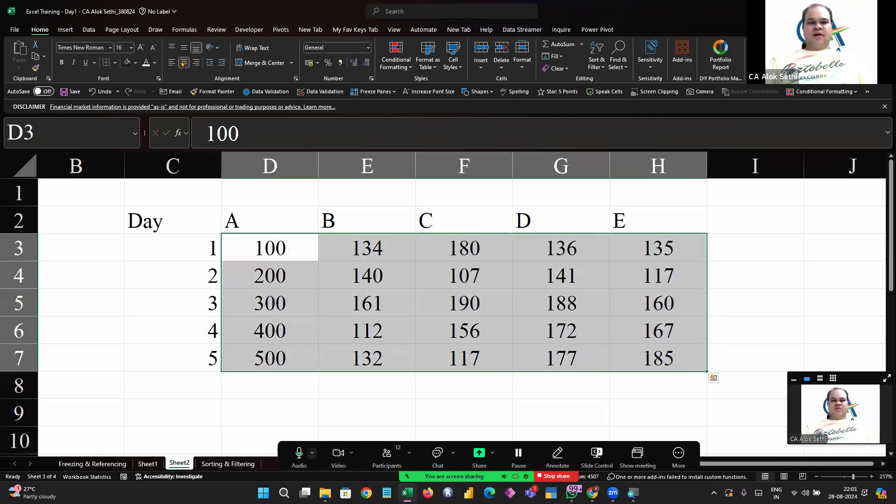
left_click_drag(168, 251, 173, 355)
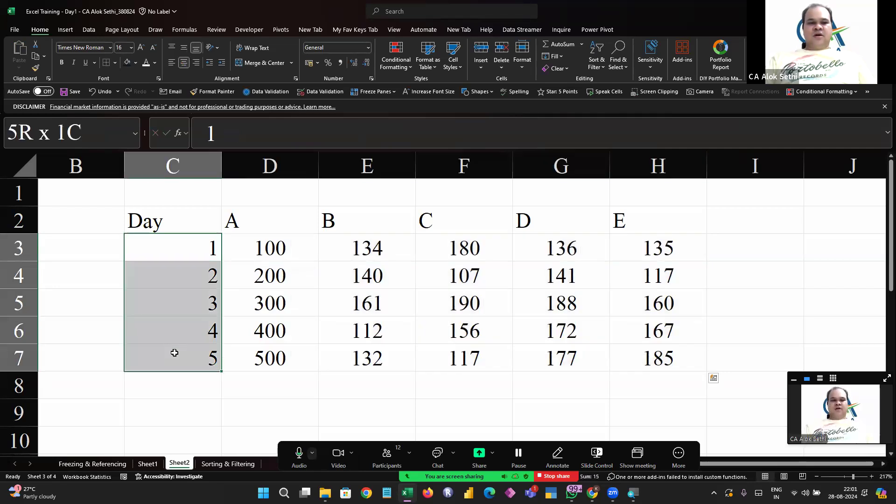
left_click(184, 62)
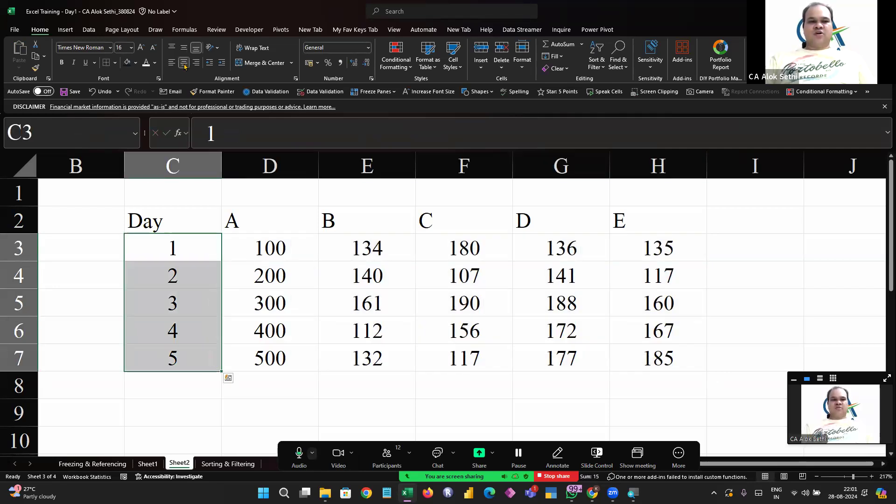
Center-align and bold the heading row C2:H2
left_click(162, 223)
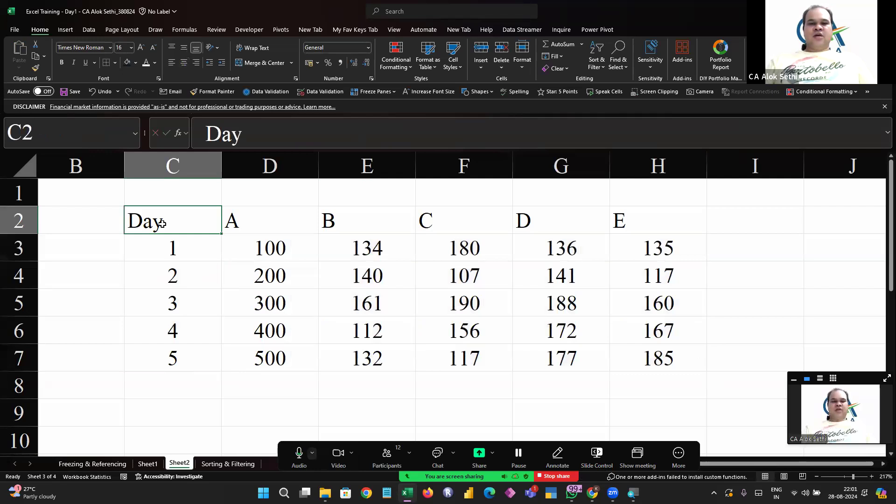
key("shift+Right")
key("shift+Right")
key("shift+Right")
key("shift+Right")
key("shift+Right")
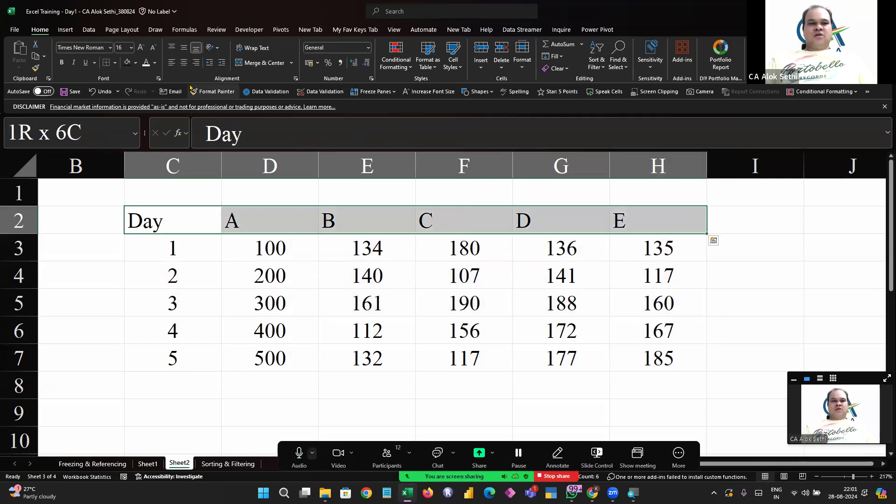
left_click(185, 65)
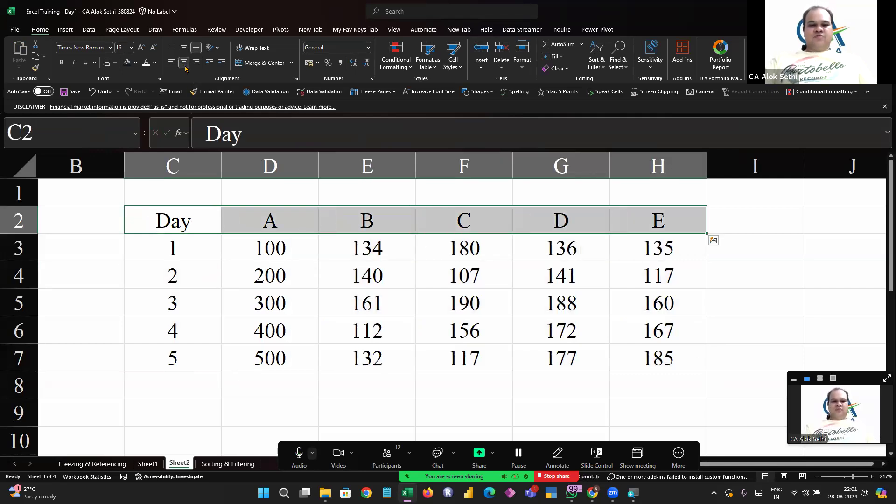
key("ctrl+b")
left_click(205, 388)
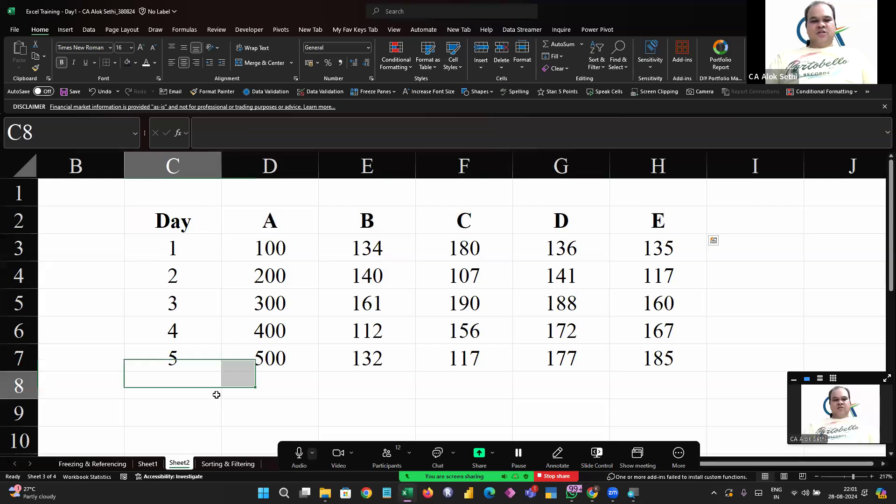
Add a new sheet and rename Sheet1 to PRice
left_click(267, 456)
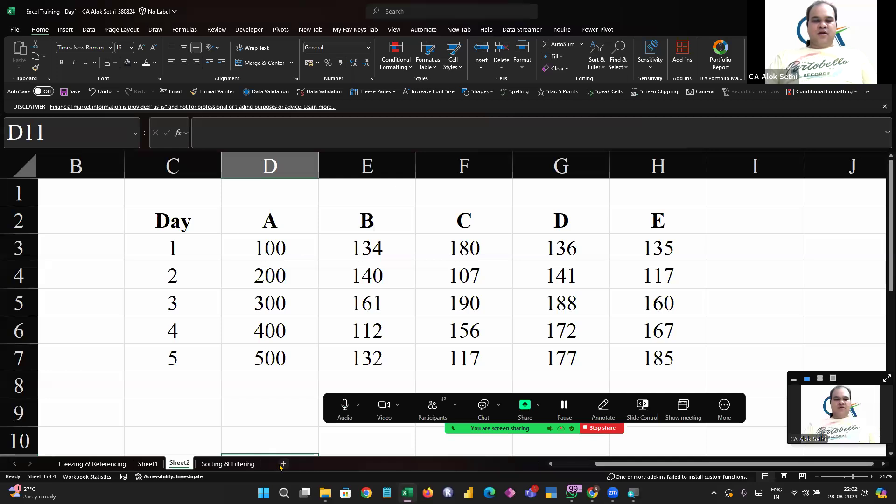
left_click(283, 463)
left_click(145, 462)
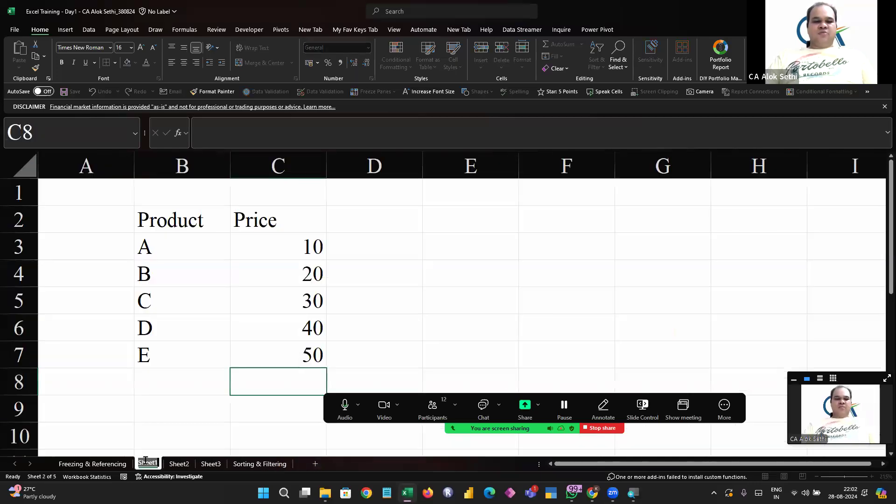
type("PRice")
key("Return")
Rename Sheet2 to Qty and the new Sheet3 to SAles
double_click(172, 464)
type("Qty")
double_click(196, 464)
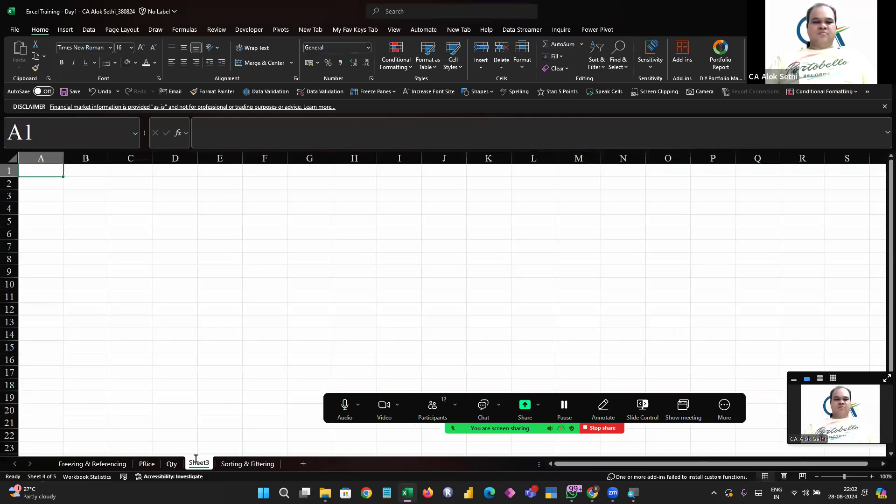
type("Sales")
left_click(169, 434)
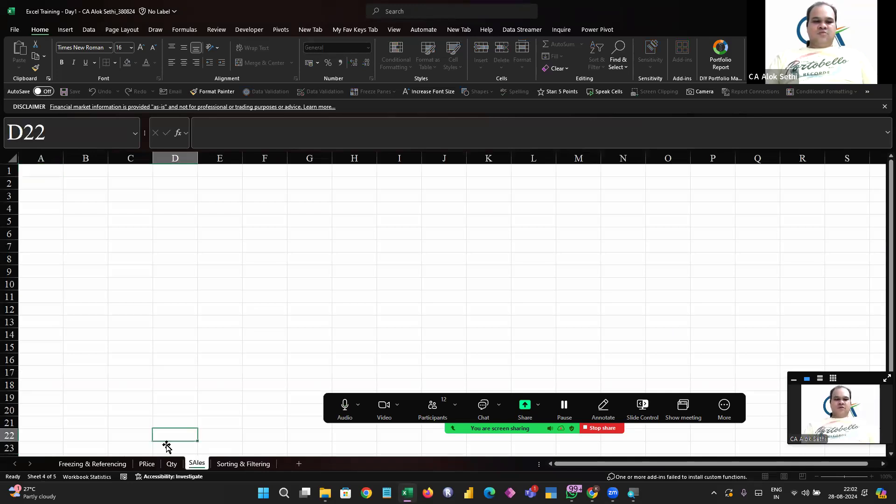
Copy the day and quantity table C2:H7 from the Qty sheet and paste it at C2 on the SAles sheet
left_click(167, 464)
left_click_drag(170, 226, 626, 356)
key("ctrl+c")
left_click(191, 465)
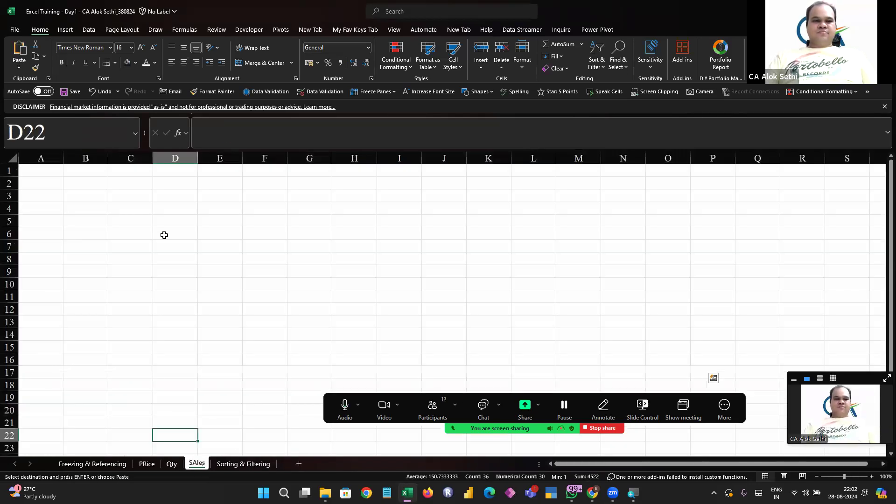
left_click(123, 186)
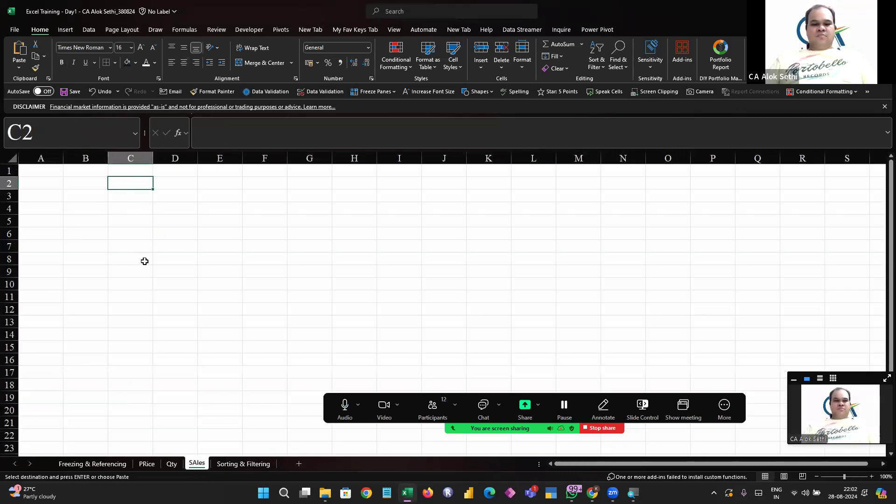
key("ctrl+v")
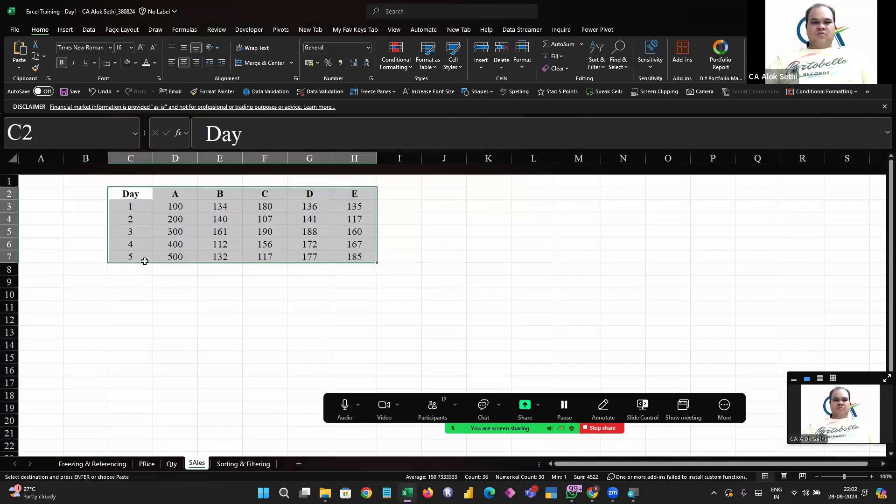
Clear the pasted quantities from D3:H7 on the SAles sheet, keeping the headings and days
scroll(145, 262, "up", 10, "ctrl")
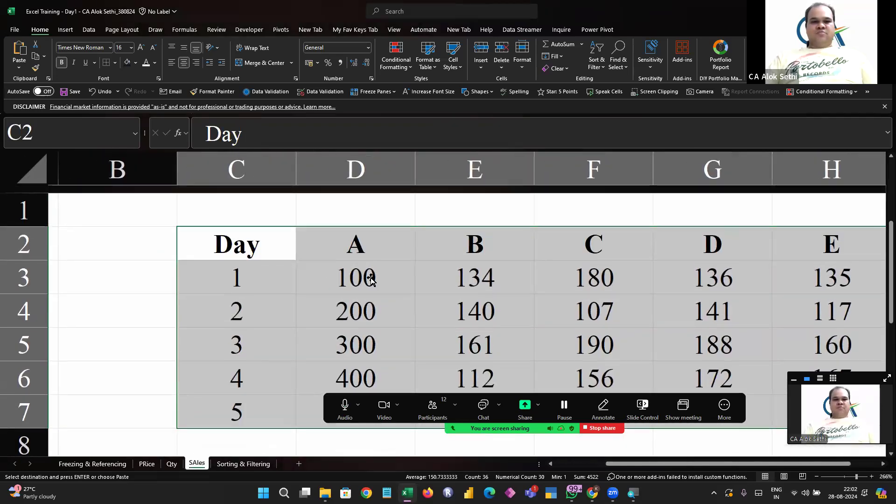
left_click_drag(371, 279, 769, 292)
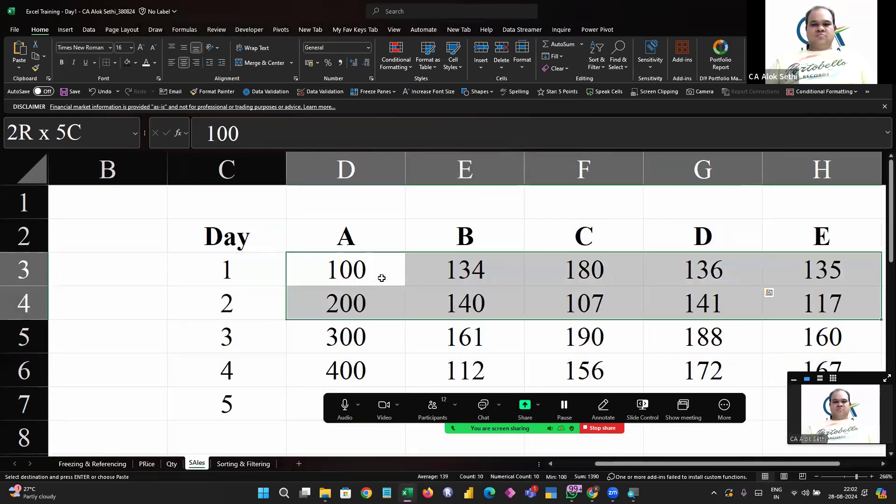
key("shift+Down")
key("shift+Down")
key("shift+Down")
key("shift+Down")
key("Delete")
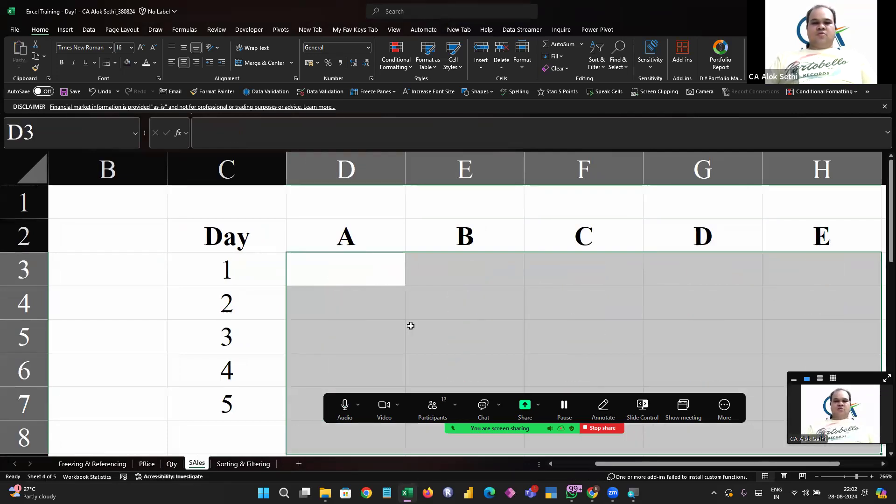
Enter the title Sales in Rs (Qty * Price) in cell E1 above the product headings
left_click(411, 325)
scroll(410, 323, "right", 1)
scroll(330, 306, "down", 3, "ctrl")
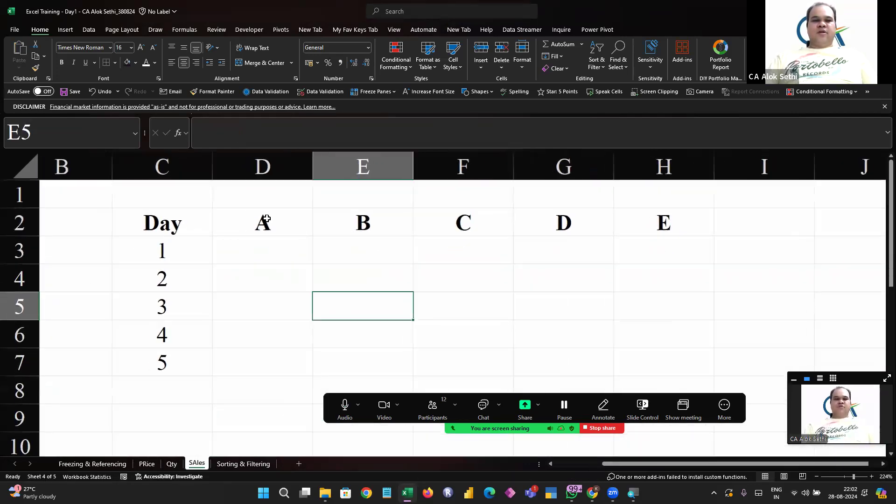
left_click(276, 194)
key("Right")
type("Sales")
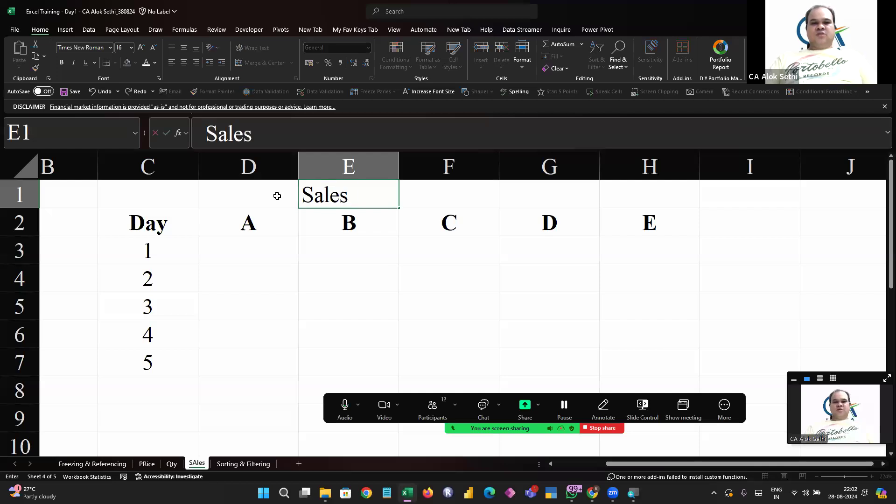
type(" in Rs (Qty * Price)")
key("Return")
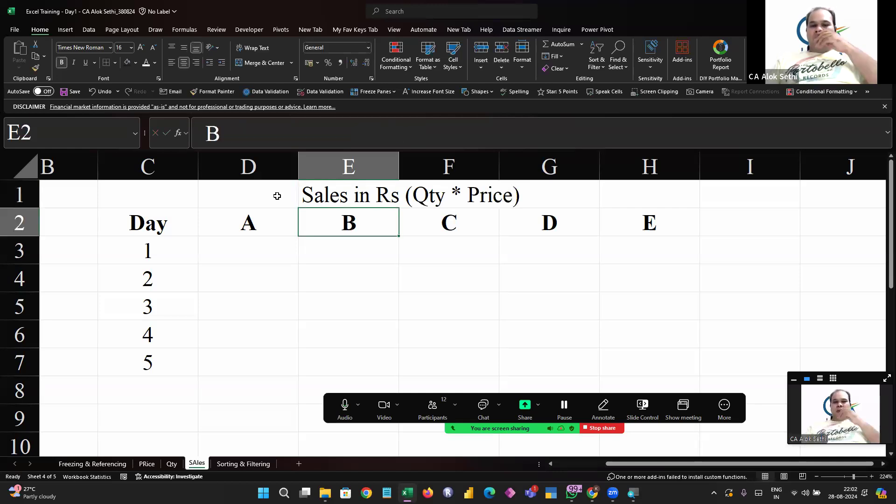
key("Down")
key("Left")
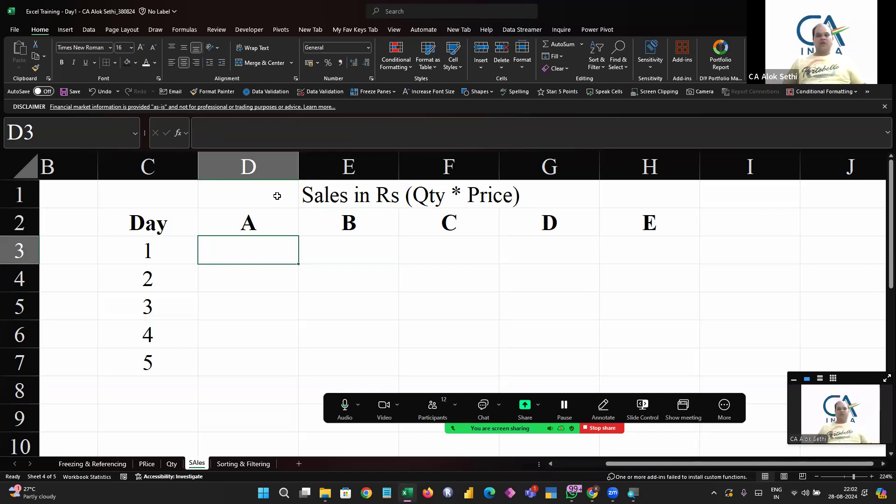
left_click(436, 397)
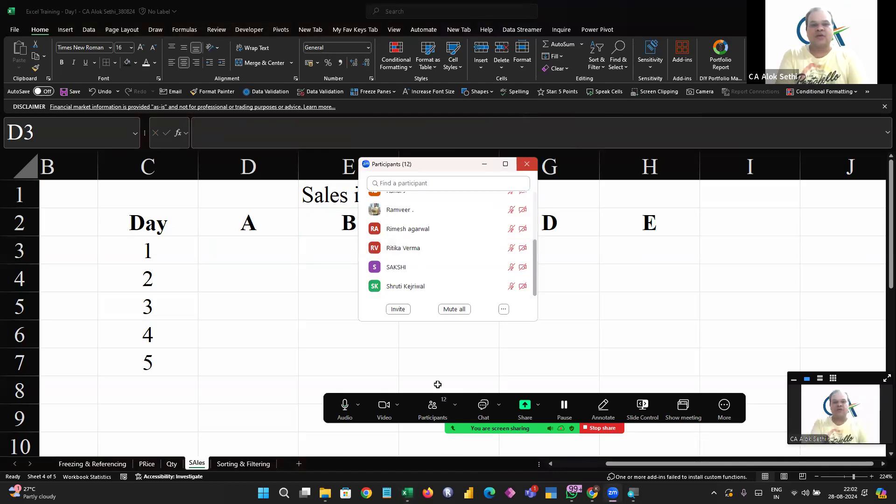
left_click(527, 164)
left_click(266, 249)
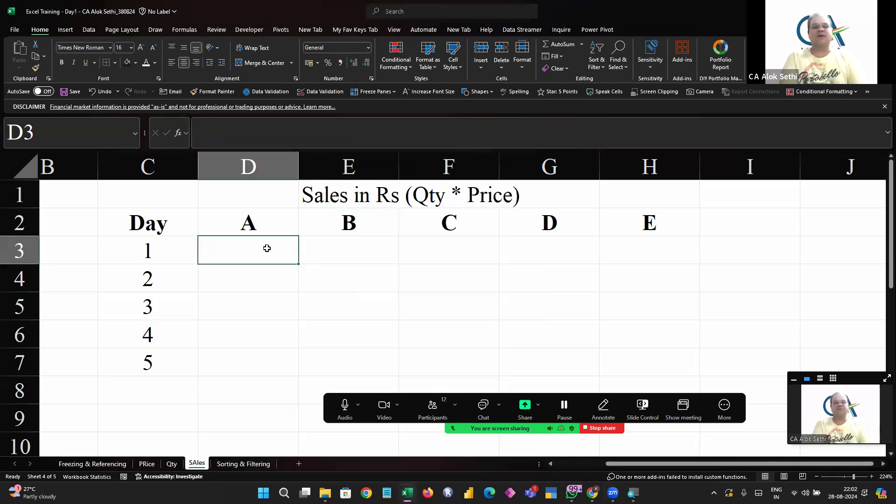
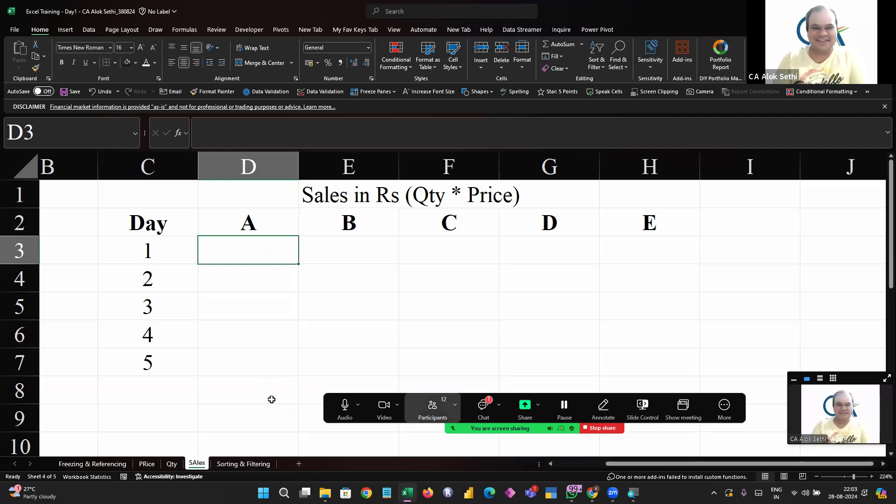
Check the newest messages in the meeting chat and return to cell D3 on the SAles sheet
key("alt+h")
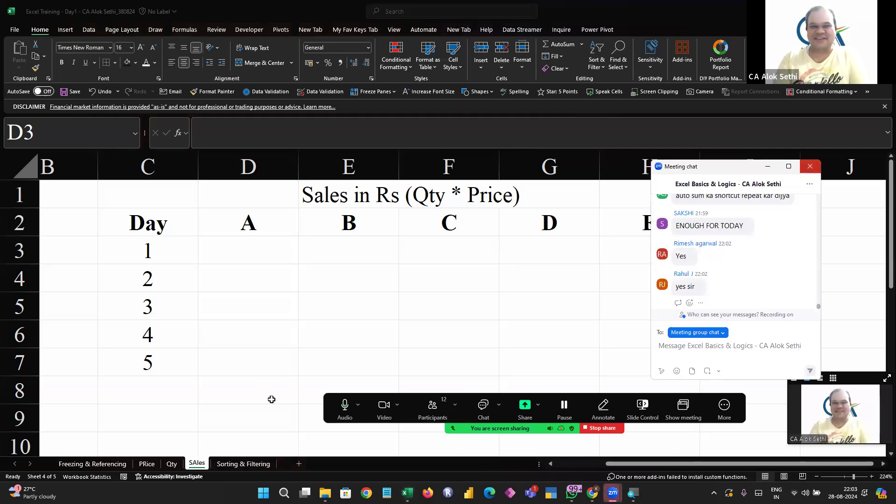
key("alt+h")
left_click(264, 240)
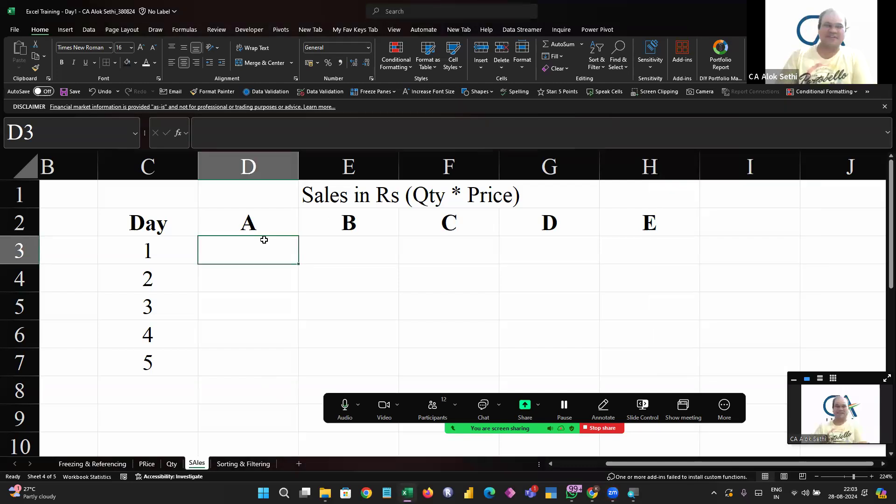
Begin a formula in D3 of the SAles sheet that refers to product A's price, PRice!C3
type("=")
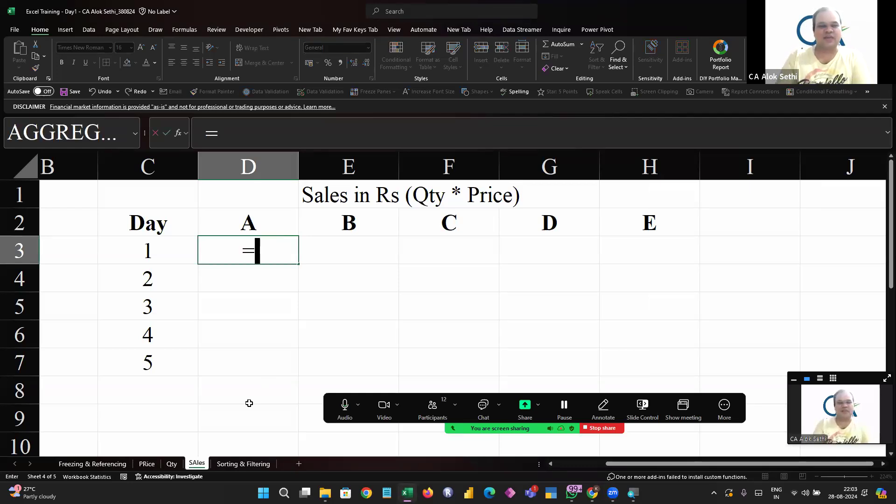
left_click(147, 464)
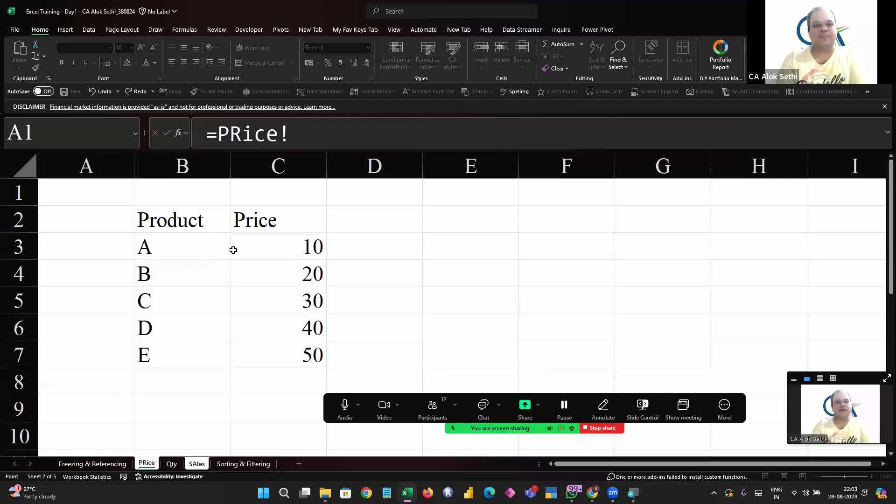
left_click(252, 246)
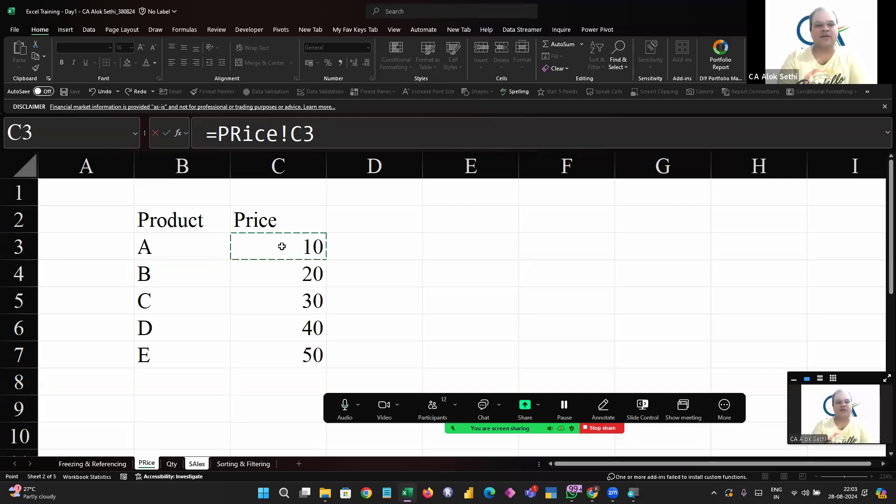
Try pointing the unfinished formula at the quantity cell Qty!D3 without an operator, and return the reference to PRice!C3
left_click(171, 464)
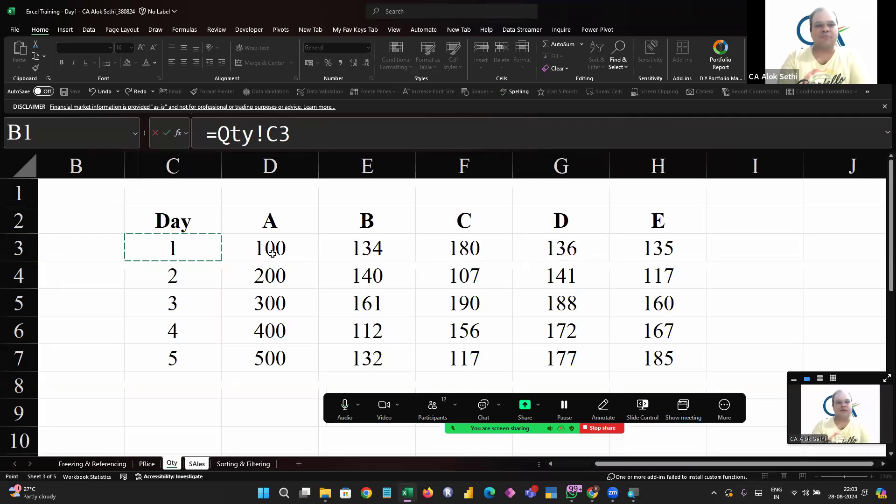
left_click(290, 248)
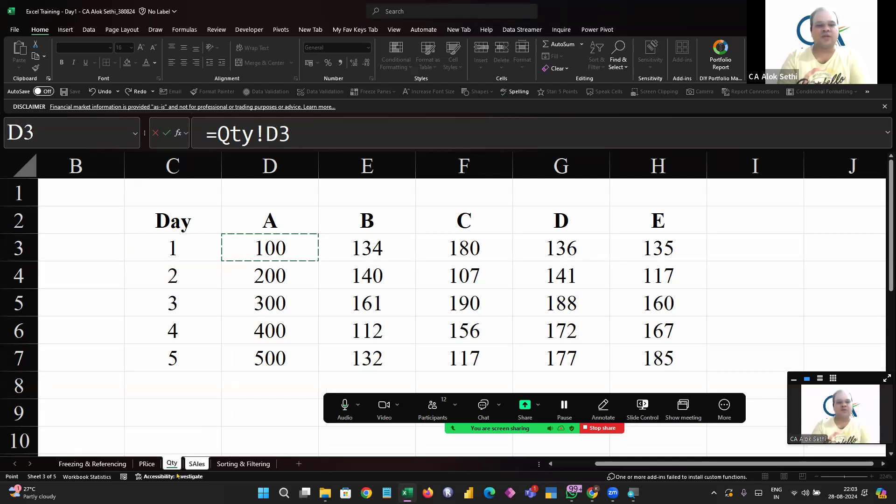
left_click(141, 464)
left_click(281, 239)
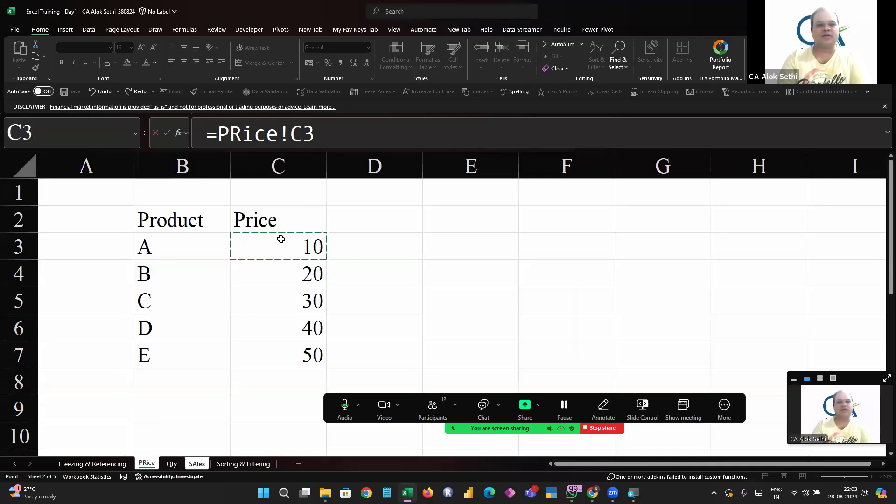
Complete the D3 sales formula by multiplying the price by product A's day 1 quantity, giving =PRice!C3*Qty!D3
left_click(345, 128)
type("*")
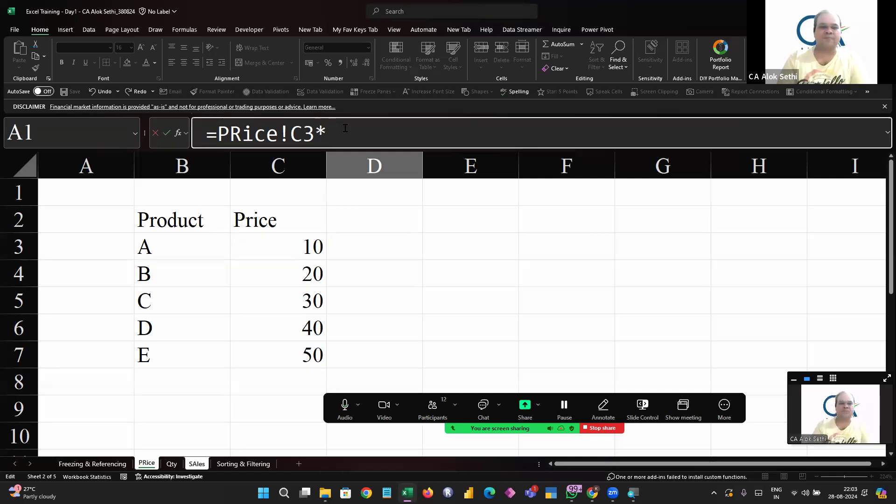
left_click(172, 462)
left_click(302, 253)
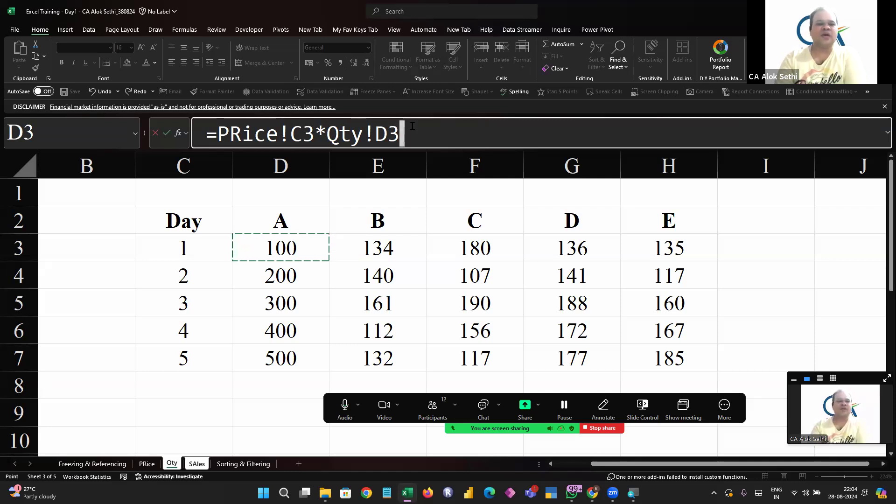
key("Return")
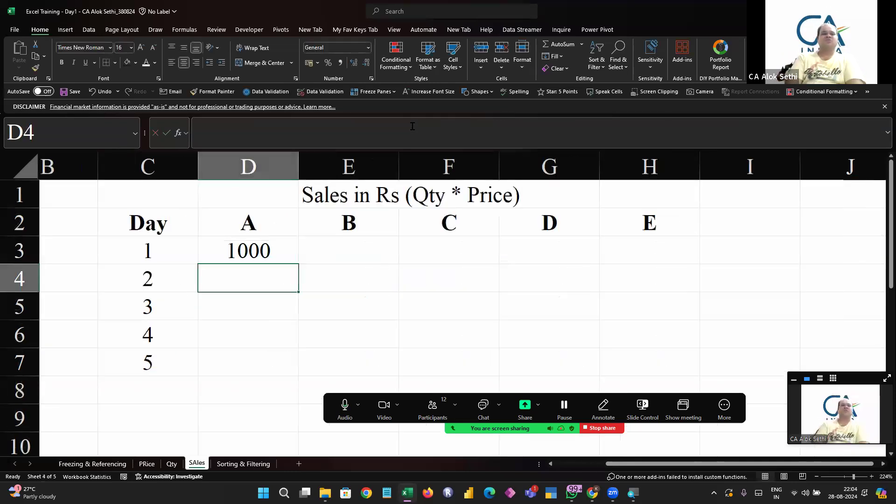
Examine the sales formula in D3 and the PRice and Qty sheets that it draws from
key("F2")
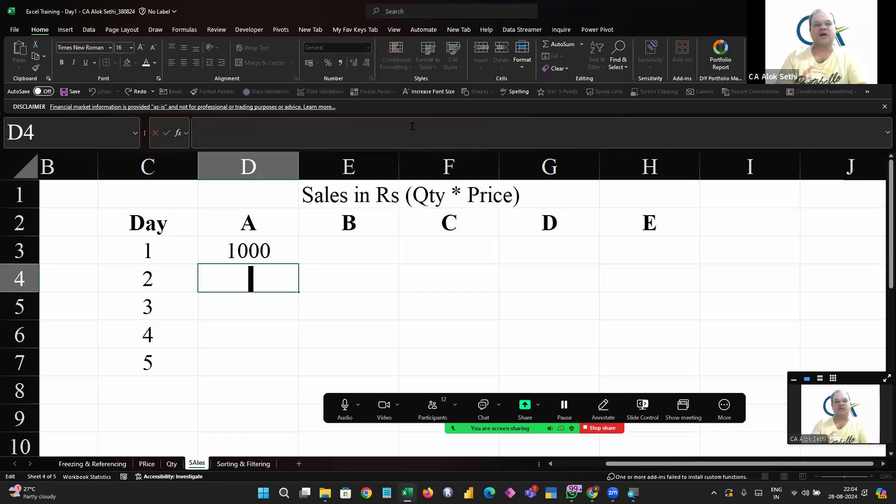
key("Escape")
key("Up")
key("Down")
key("F2")
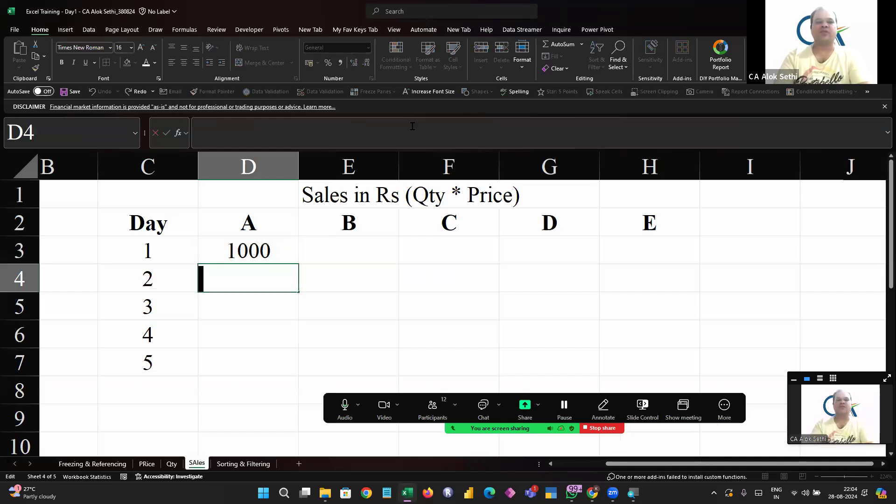
key("Escape")
key("Up")
key("F2")
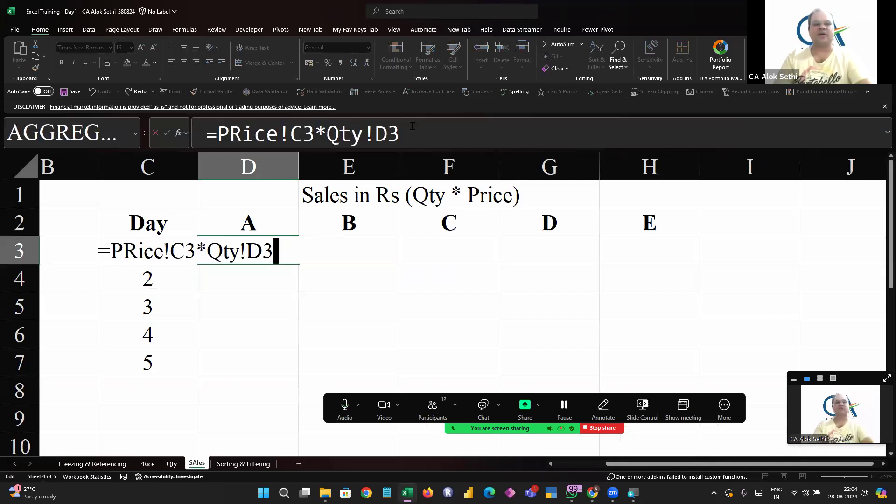
key("Escape")
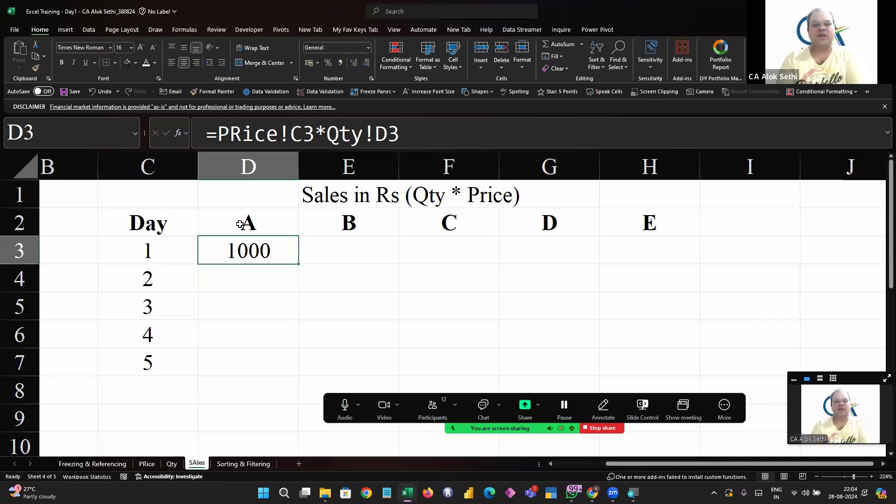
left_click(147, 464)
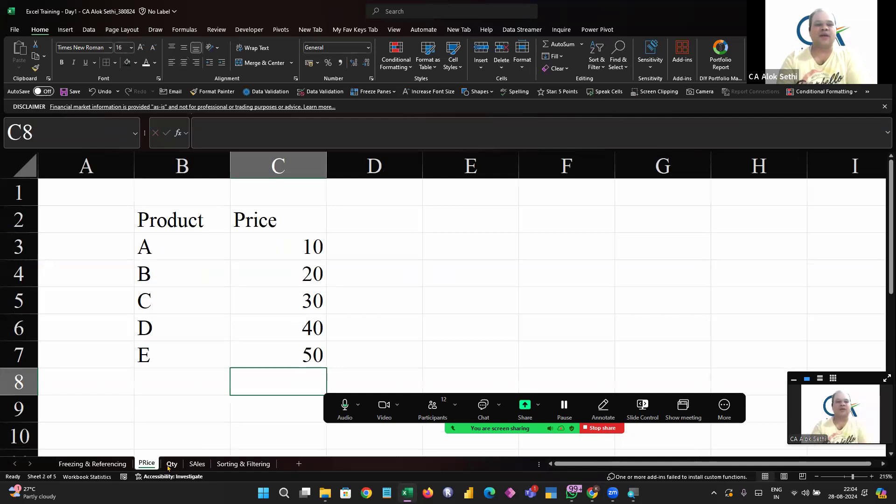
left_click(171, 465)
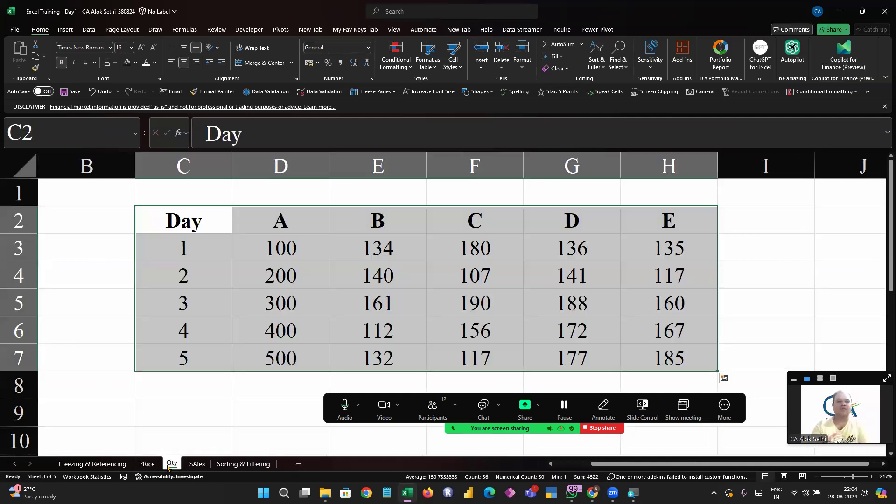
left_click(147, 463)
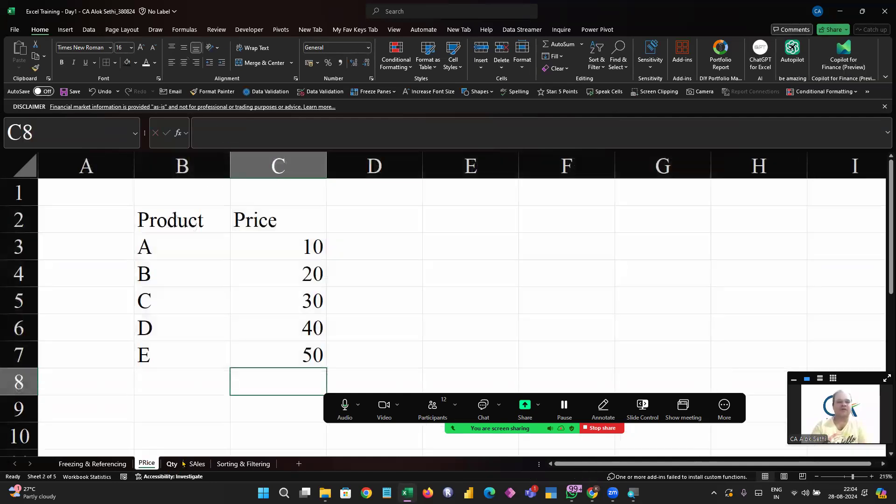
Fill the D3 formula down through D7 on the SAles sheet
left_click(193, 464)
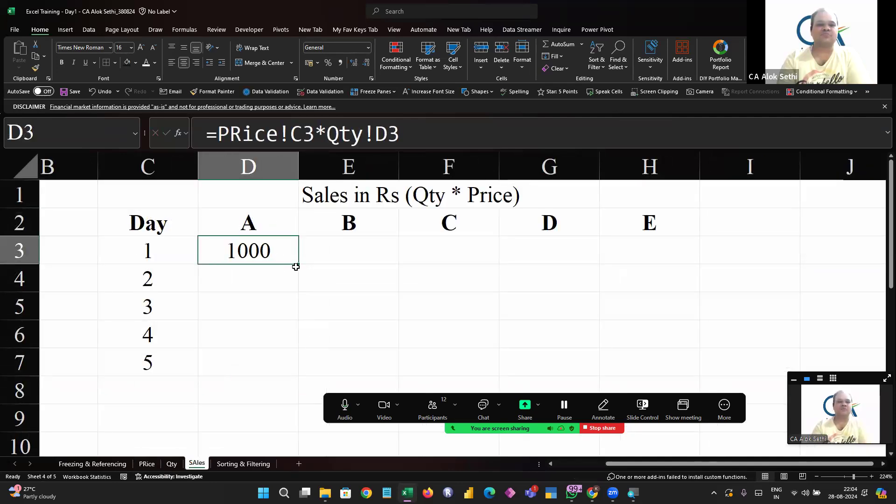
left_click_drag(297, 264, 300, 376)
left_click(394, 321)
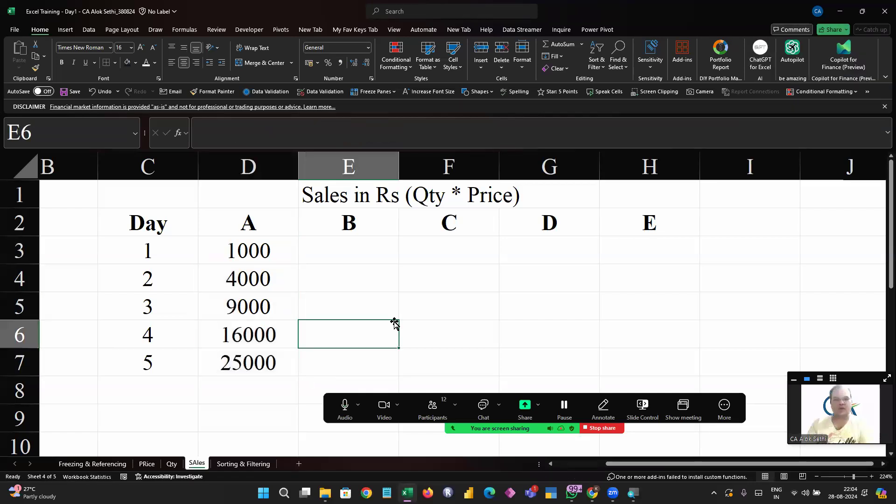
Inspect how the references shift in the copied sales formulas in D4, D6 and D7
key("Up")
key("Left")
key("Up")
key("F2")
key("Escape")
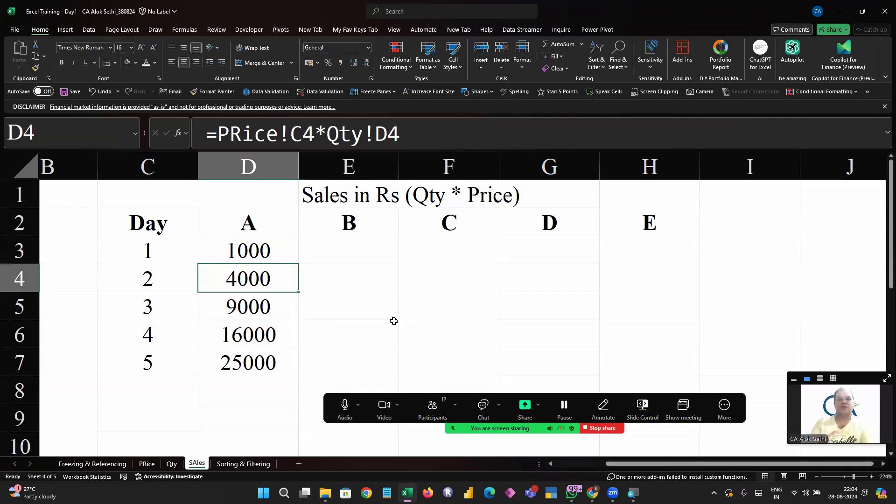
key("Down")
key("Down")
key("F2")
key("Escape")
key("Down")
key("F2")
key("Escape")
key("Up")
key("Up")
key("Up")
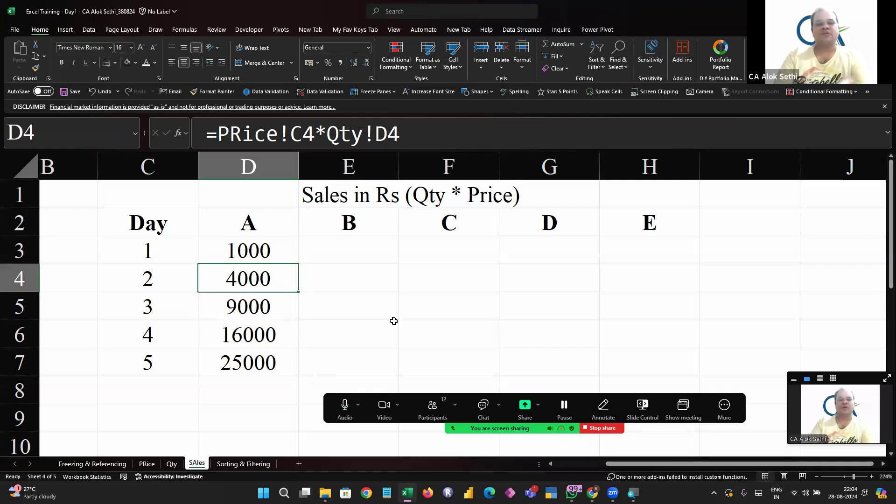
Compare the D4 sales formula with product A's day 2 quantity on the Qty sheet and its price on the PRice sheet
left_click(172, 464)
left_click(280, 275)
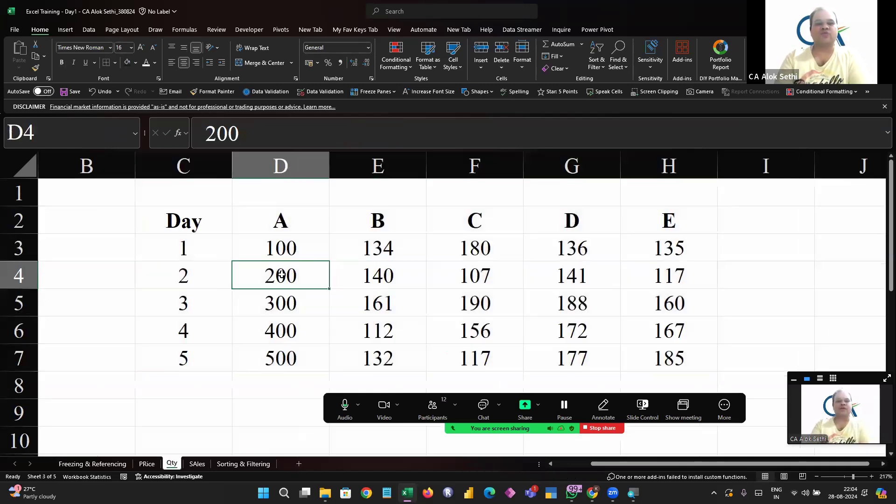
left_click(146, 463)
left_click(264, 246)
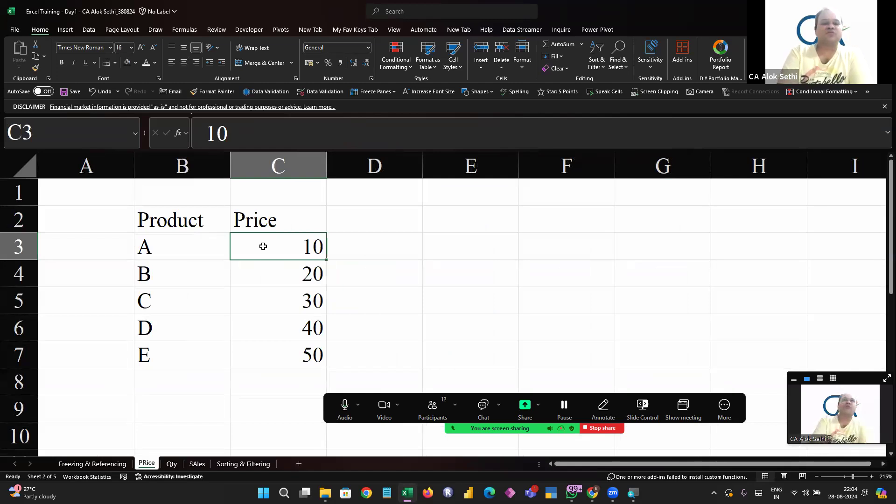
left_click(197, 464)
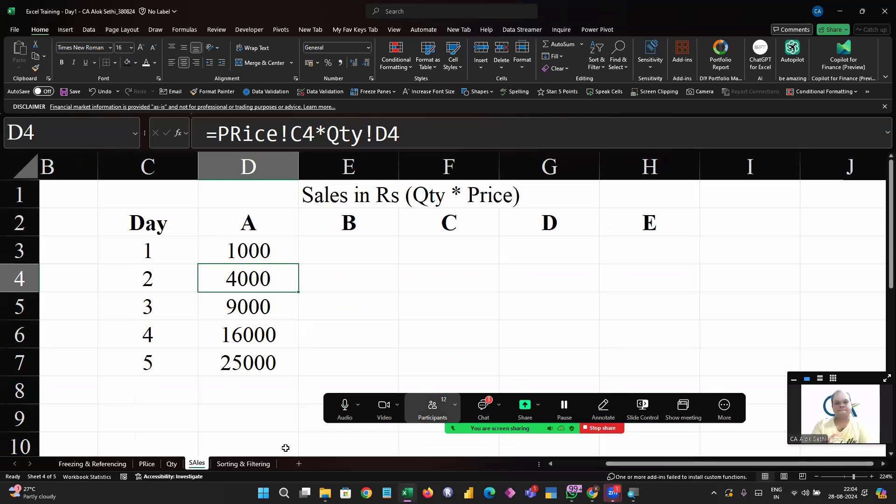
Read the latest question in the meeting chat and examine the references in the D3 formula again
left_click(483, 409)
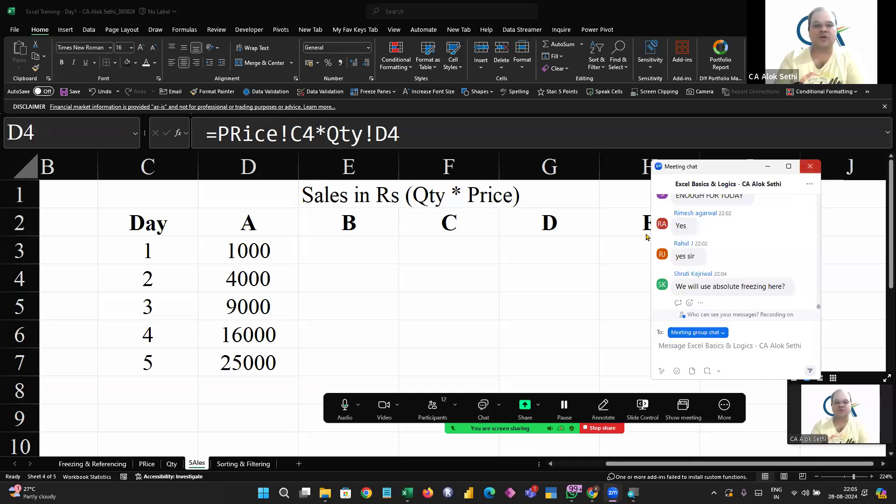
left_click(810, 166)
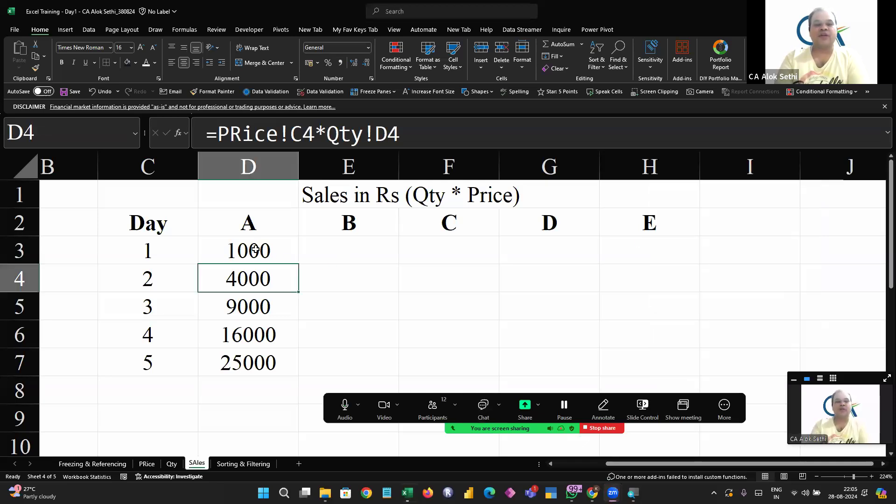
key("Up")
key("F2")
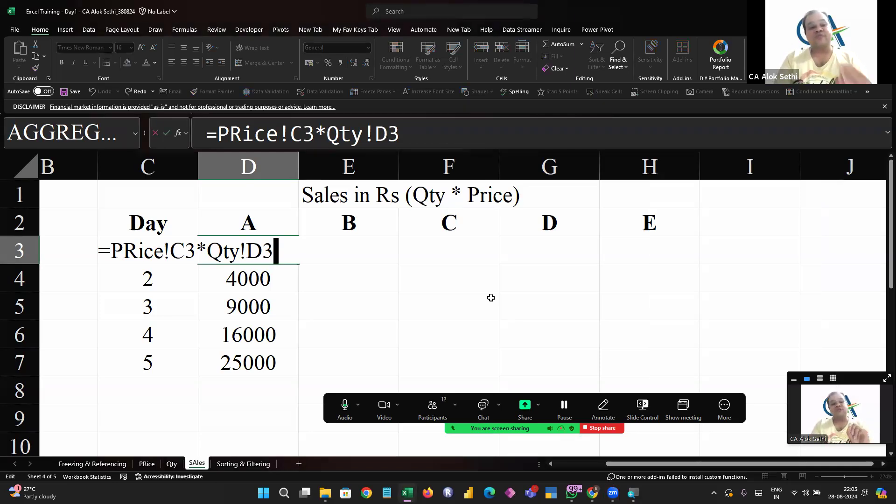
key("ctrl+Return")
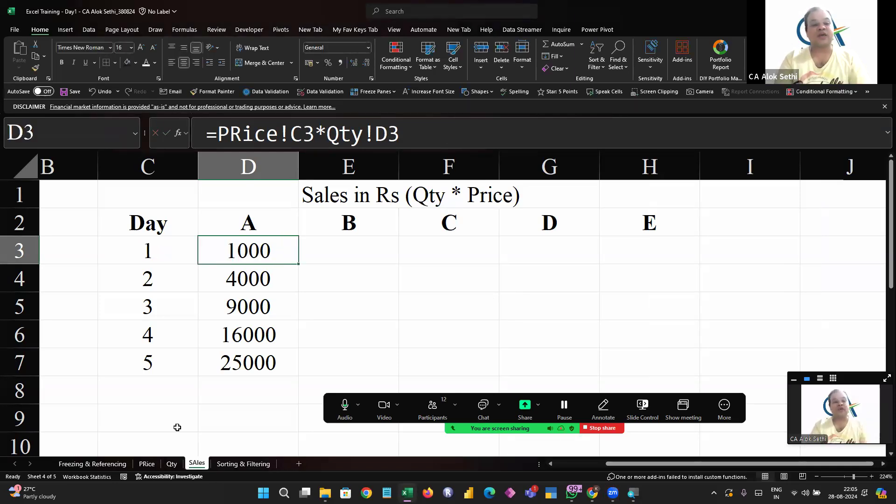
Rename the PRice sheet to Price
left_click(147, 465)
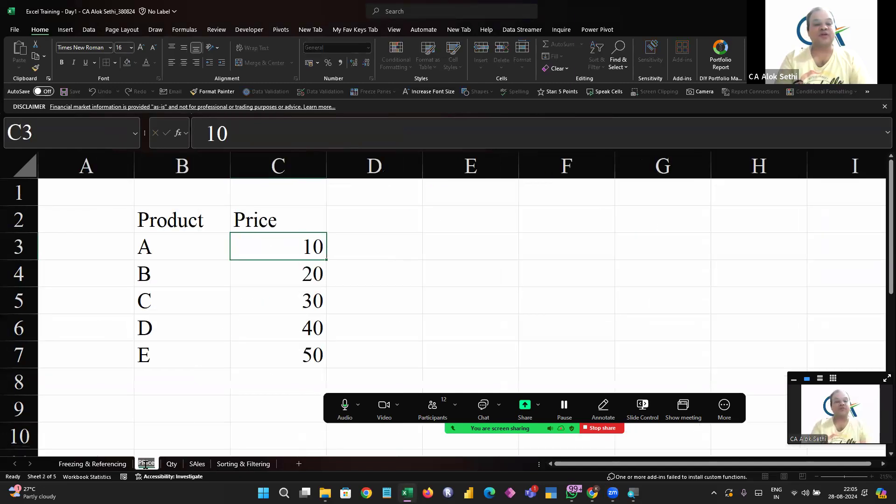
key("BackSpace")
type("r")
key("Return")
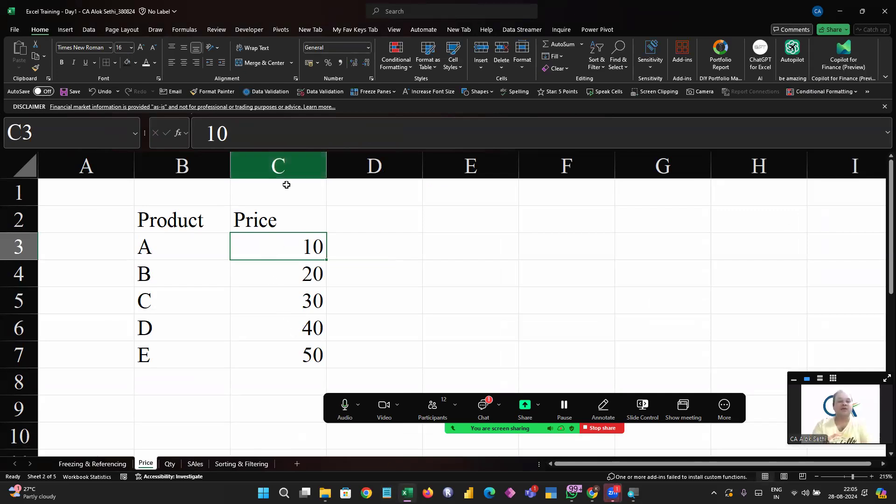
Make the price reference in the SAles sheet's D3 formula absolute, so it reads =Price!$C$3*Qty!D3
left_click(195, 464)
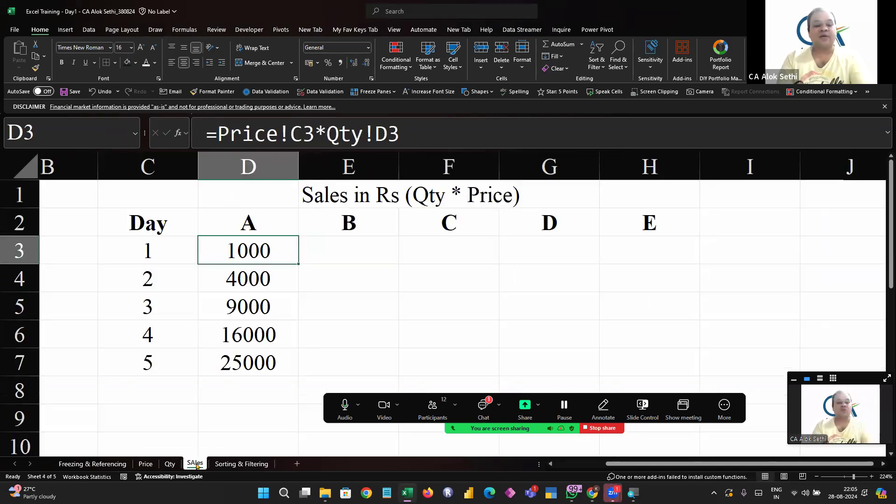
key("F2")
key("Left")
key("Left")
key("Left")
key("Left")
key("Left")
key("Left")
key("Left")
key("Left")
key("Left")
key("shift+Right")
key("shift+Right")
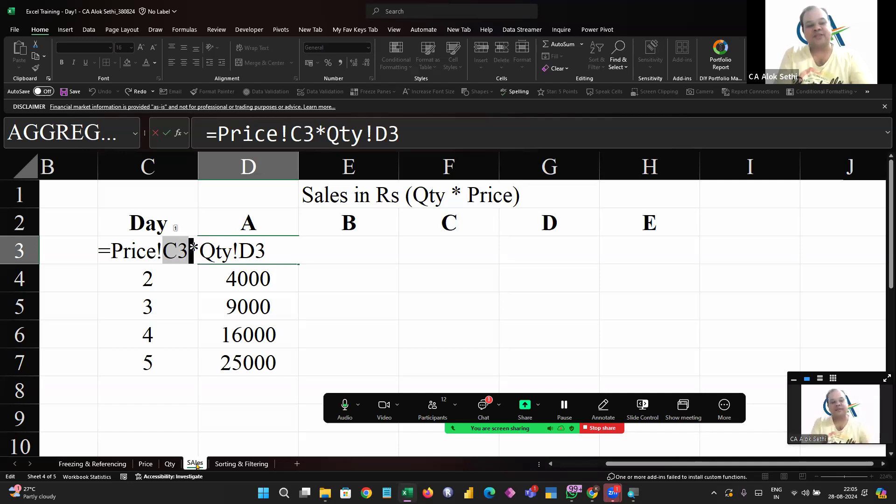
key("F4")
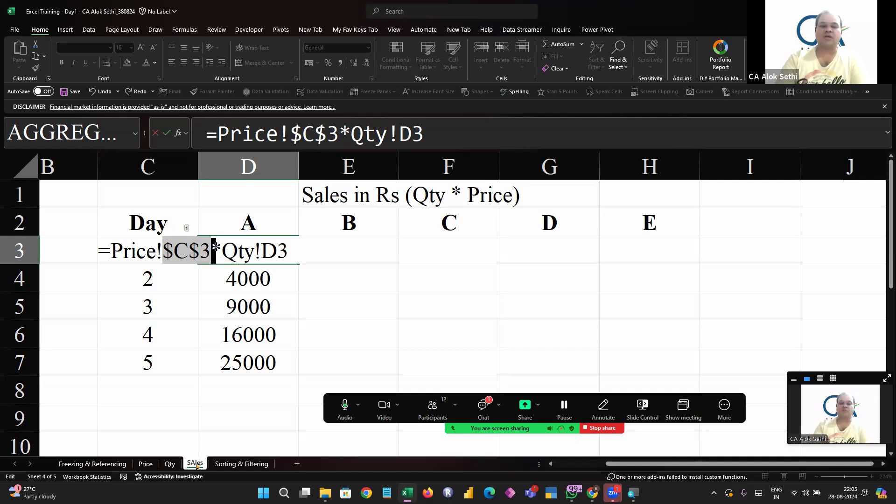
key("Return")
Confirm the D3 formula on the SAles sheet and fill it down through D7
key("Up")
key("shift+Down")
key("shift+Down")
key("shift+Down")
key("shift+Down")
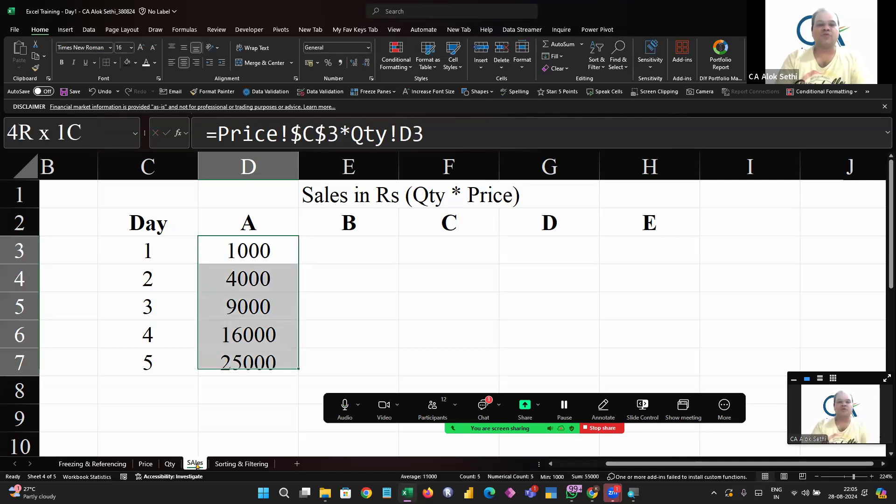
key("ctrl+d")
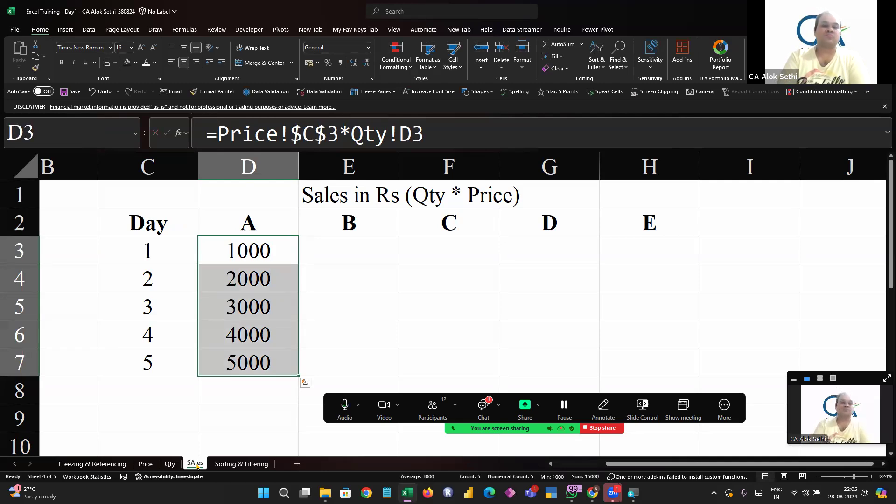
Check the copied formula in D7 and read the latest message in the meeting chat
key("Down")
key("Down")
key("Down")
key("Down")
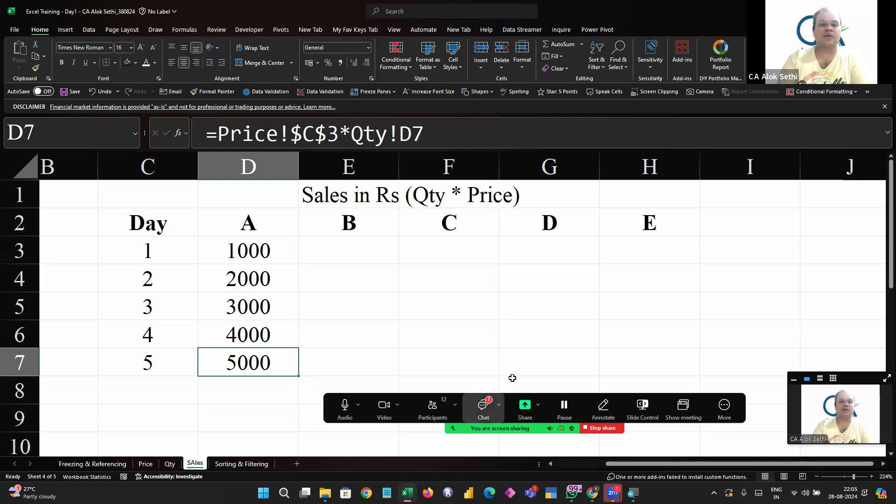
left_click(483, 406)
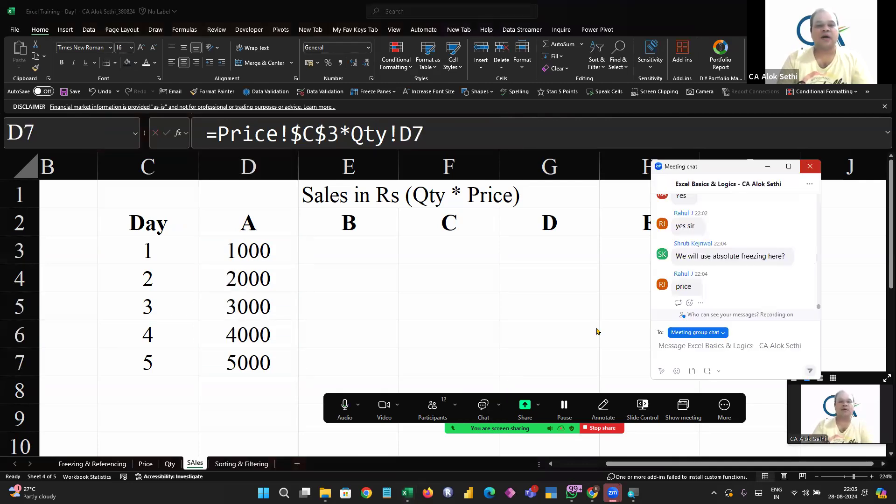
left_click(810, 167)
left_click(231, 361)
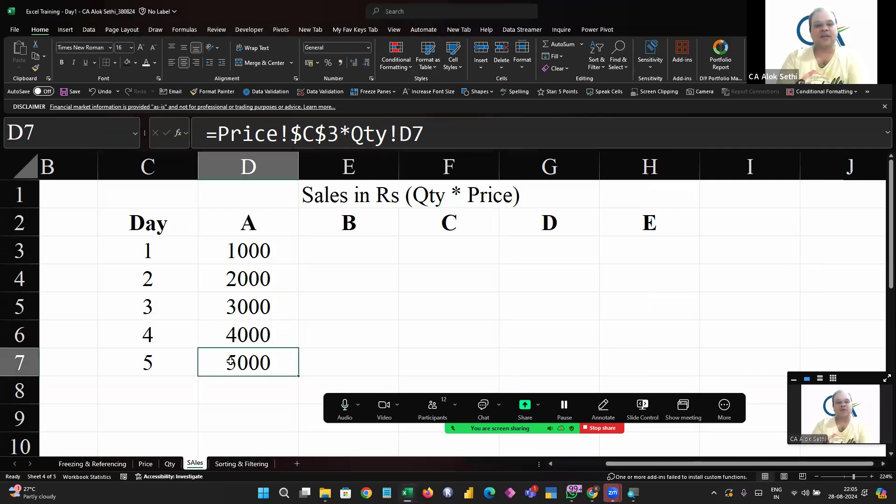
Compare the D7 formula with product A's quantities on the Qty sheet and its price on the Price sheet
double_click(231, 362)
key("Escape")
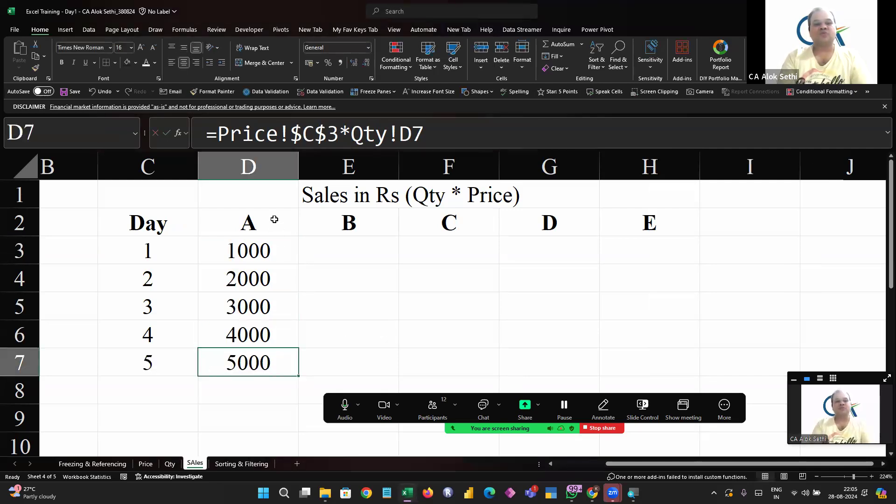
left_click(170, 464)
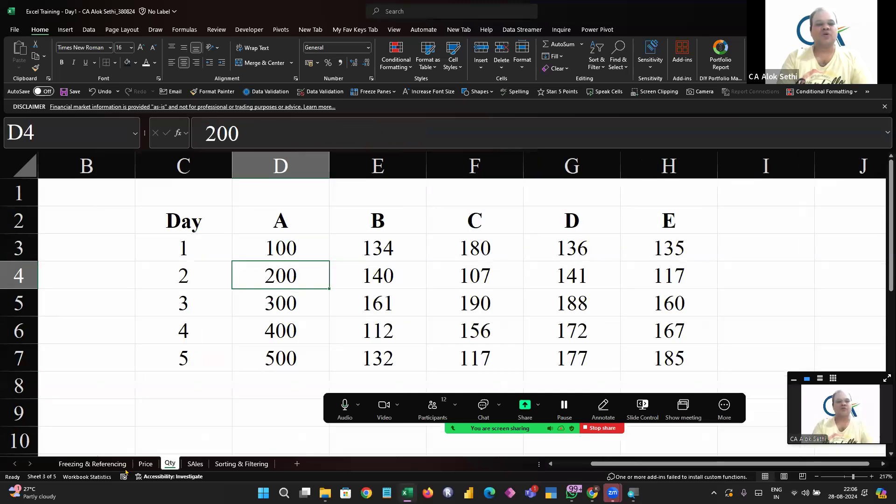
left_click(145, 463)
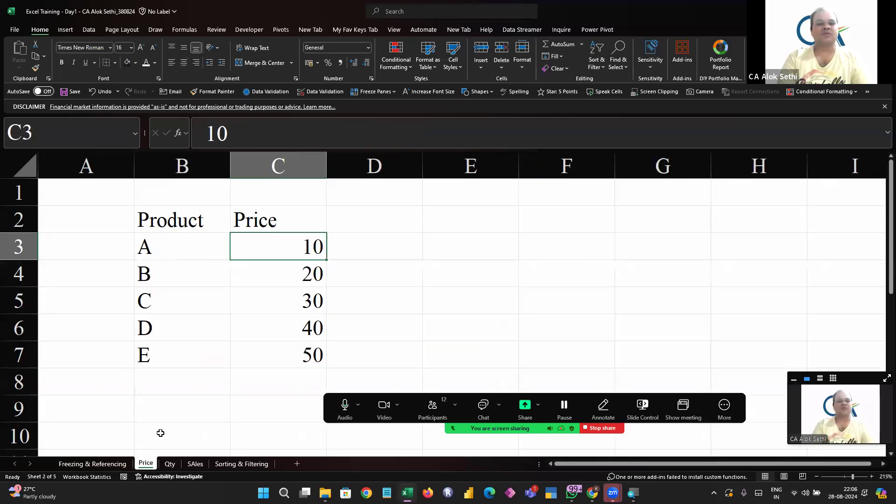
left_click(195, 463)
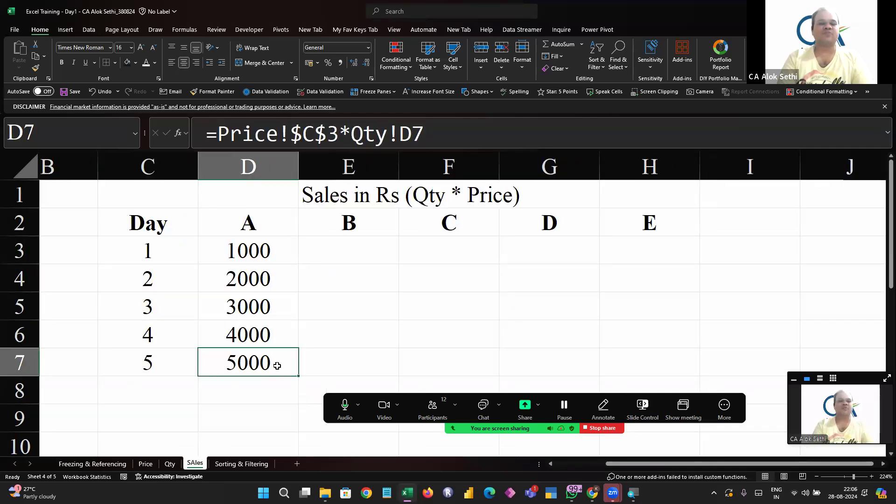
Fill the D3 sales formula across to H3, then down to row 7 for products A to E
left_click(257, 246)
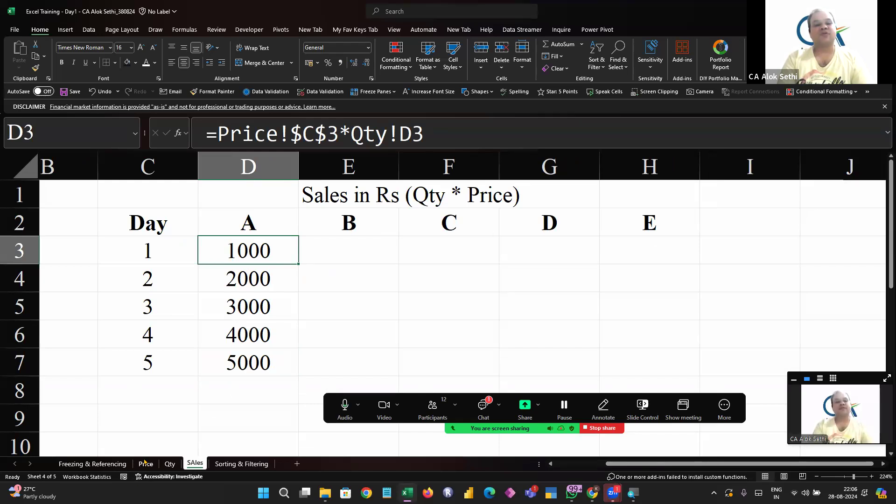
left_click(167, 464)
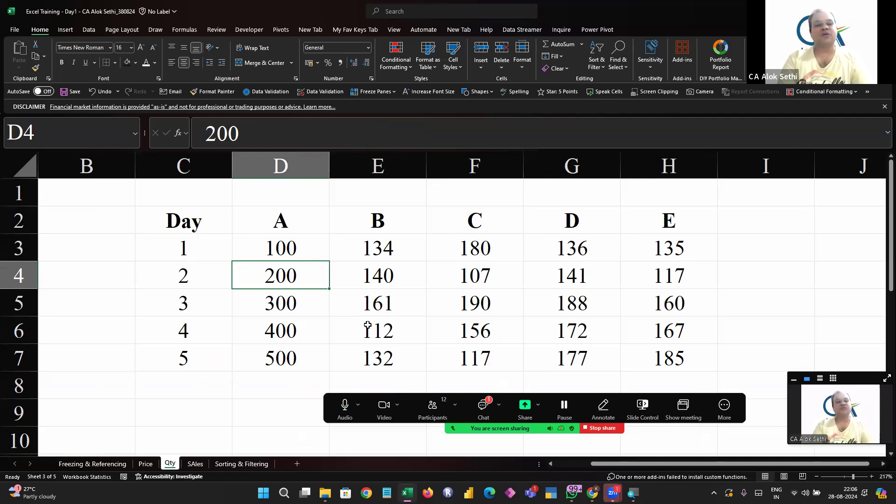
left_click(192, 465)
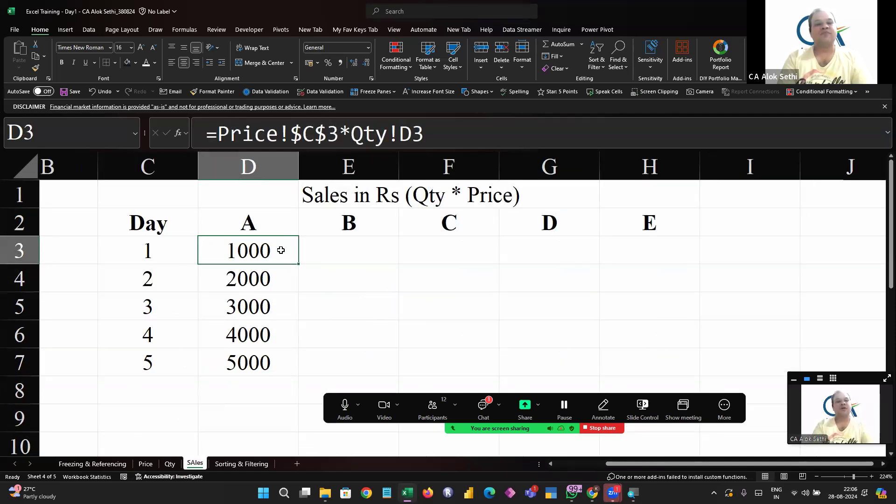
left_click_drag(299, 264, 659, 255)
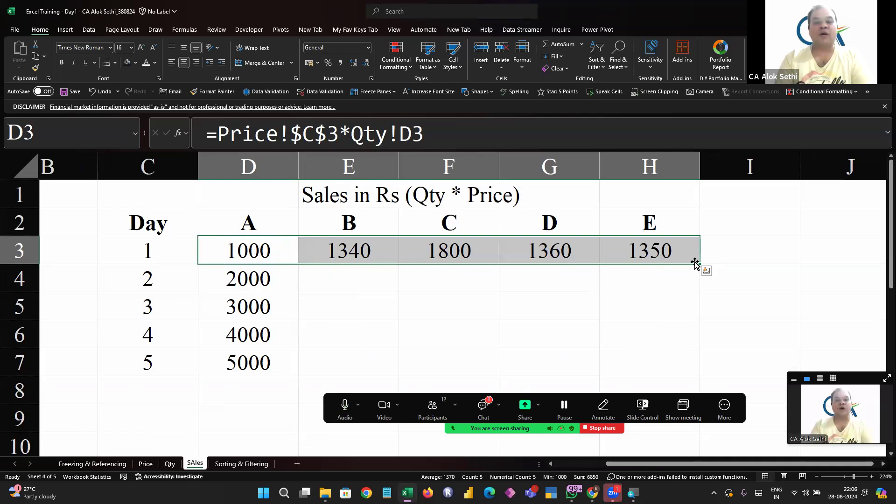
left_click_drag(700, 263, 707, 366)
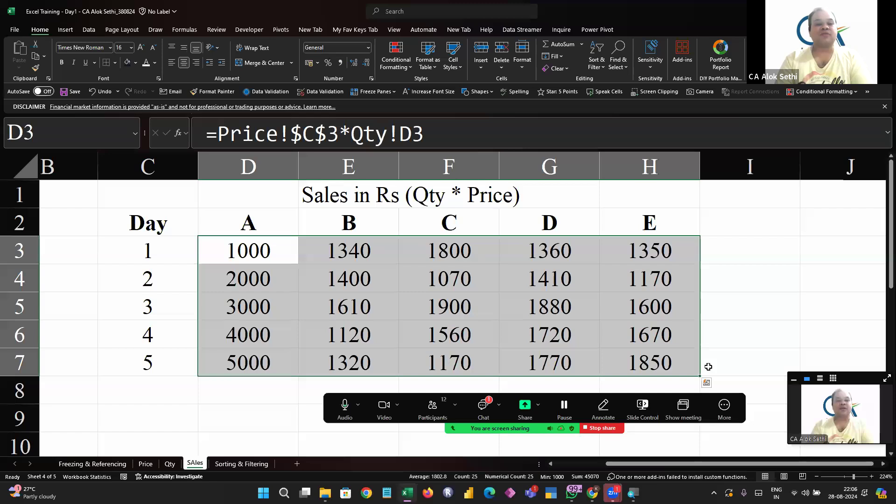
Compare the E4 sales formula with product B's day 2 quantity on the Qty sheet and its price on the Price sheet
key("Down")
key("Right")
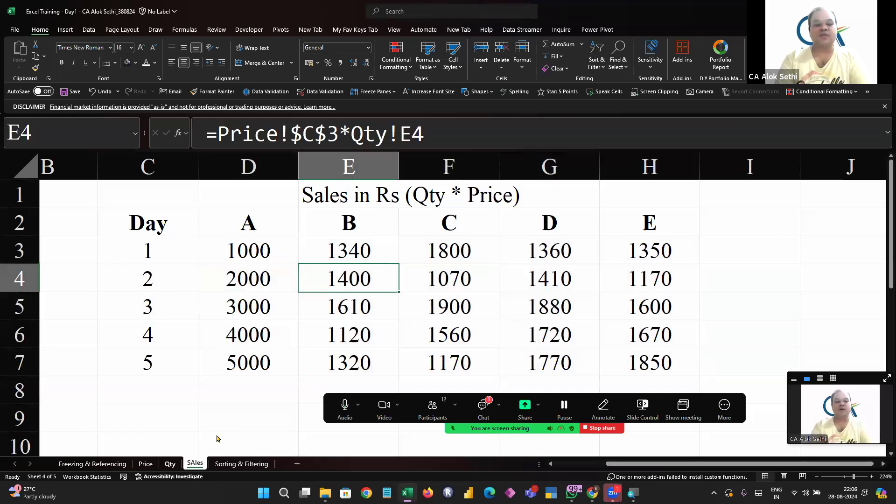
left_click(169, 464)
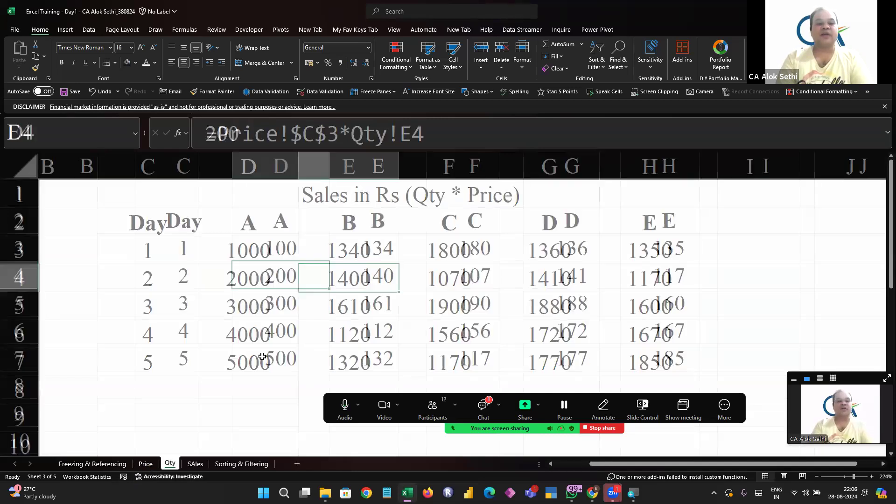
key("Right")
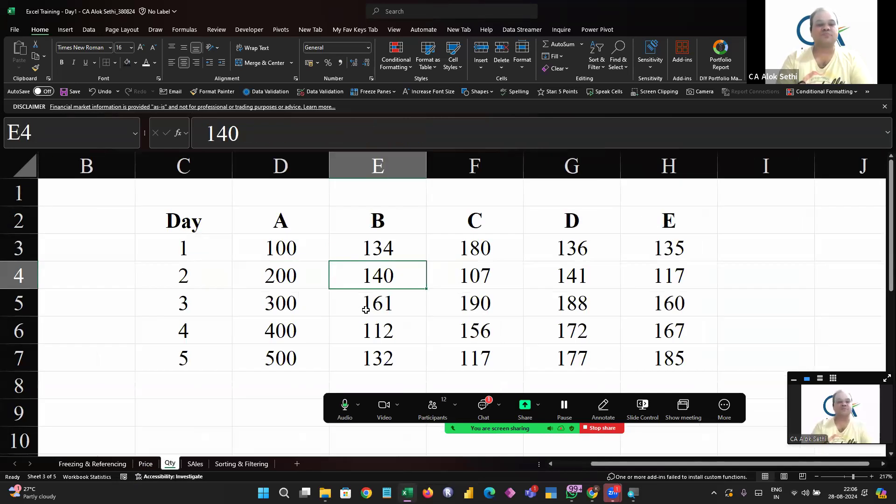
left_click(146, 464)
left_click(254, 279)
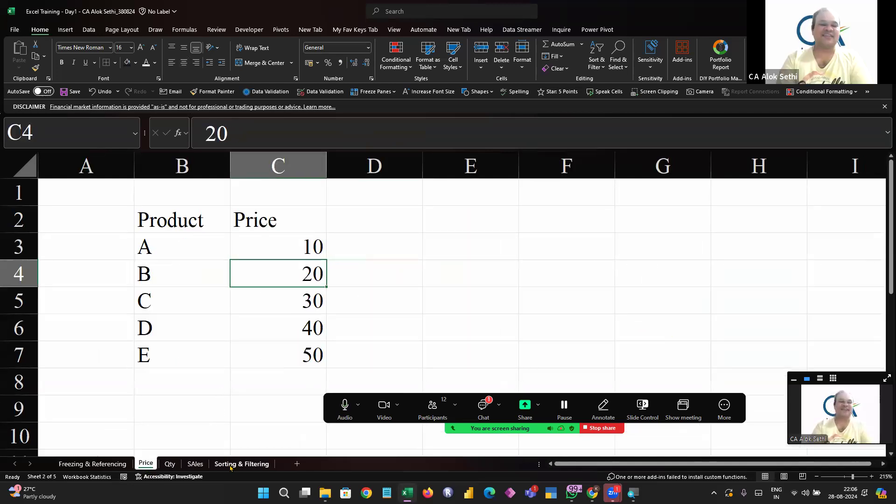
Examine the absolute price reference in the D3 formula on the SAles sheet, leaving the formula as it is
left_click(195, 464)
key("Up")
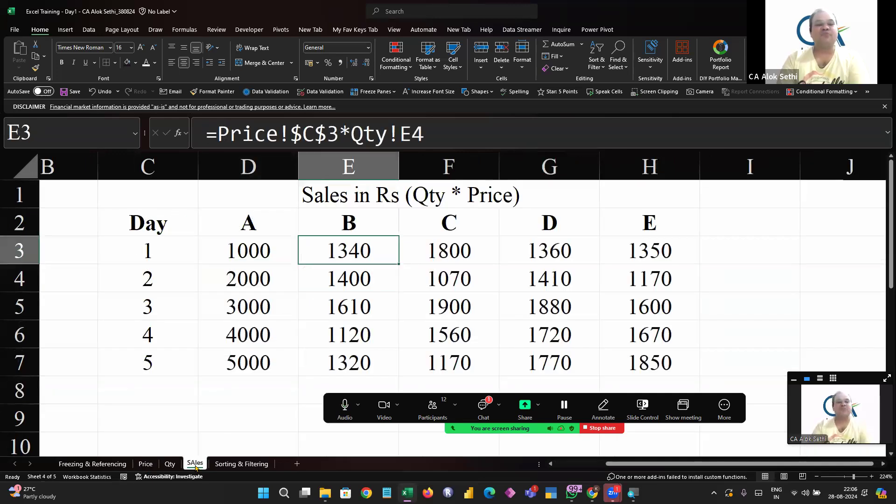
key("Left")
key("F2")
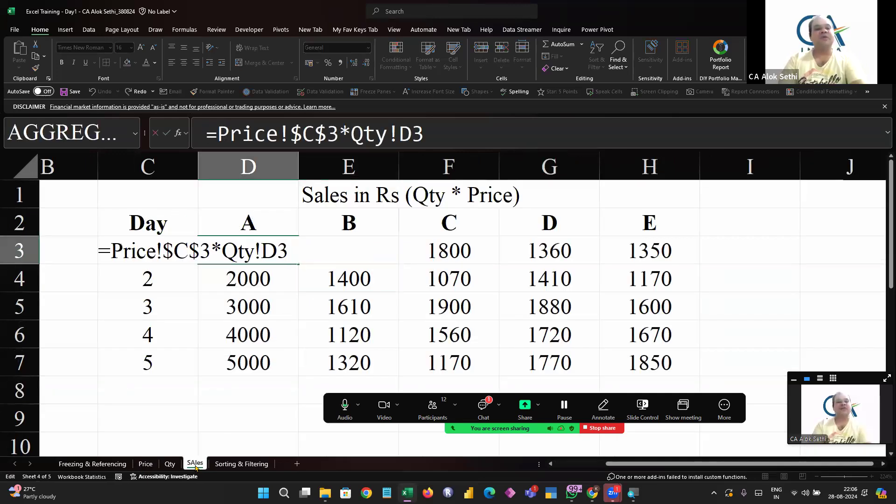
key("Left")
key("Left")
key("Left")
key("Left")
key("Left")
key("Left")
key("Left")
key("Left")
key("Left")
key("Left")
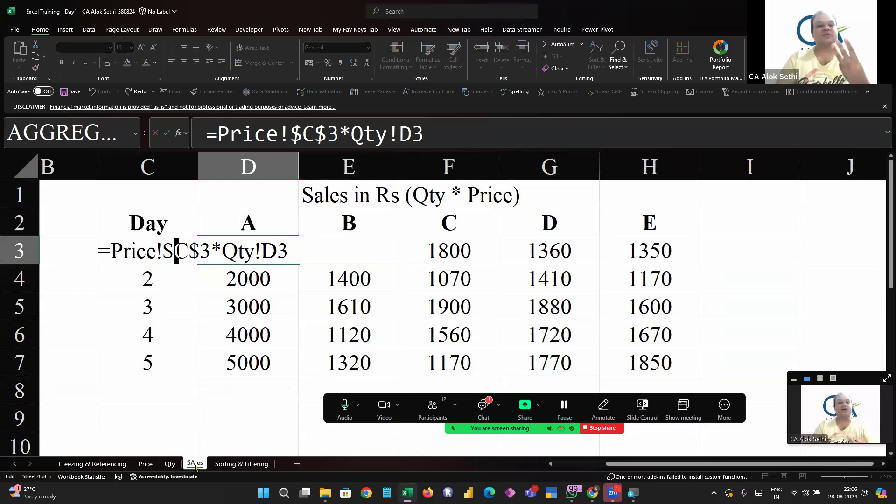
key("Escape")
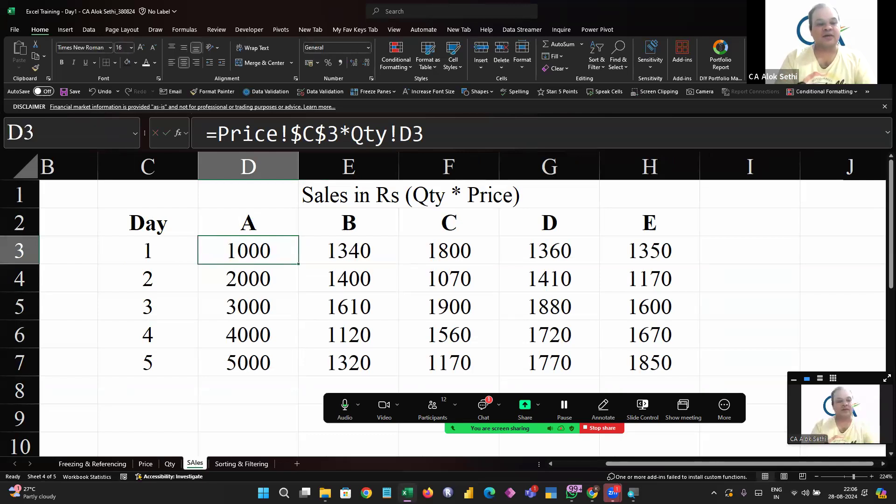
Step up and down through the product prices in C3:C7 on the Price sheet to show how they are laid out
left_click(140, 464)
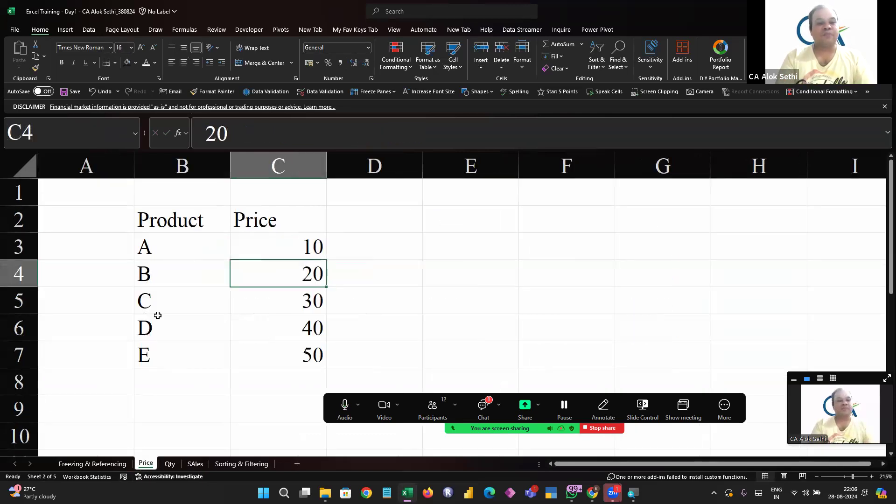
left_click(289, 252)
key("Down")
key("ctrl+Down")
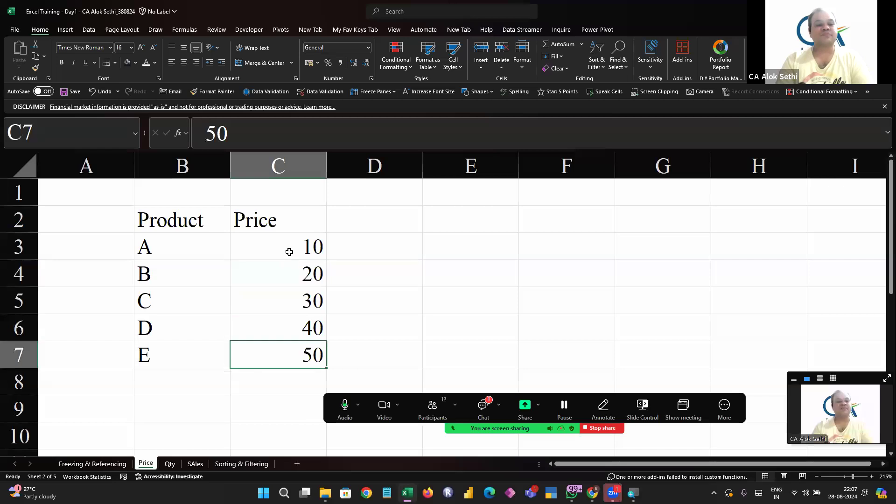
key("Up")
key("Up")
key("Up")
key("Up")
key("Down")
key("Down")
key("Down")
key("Down")
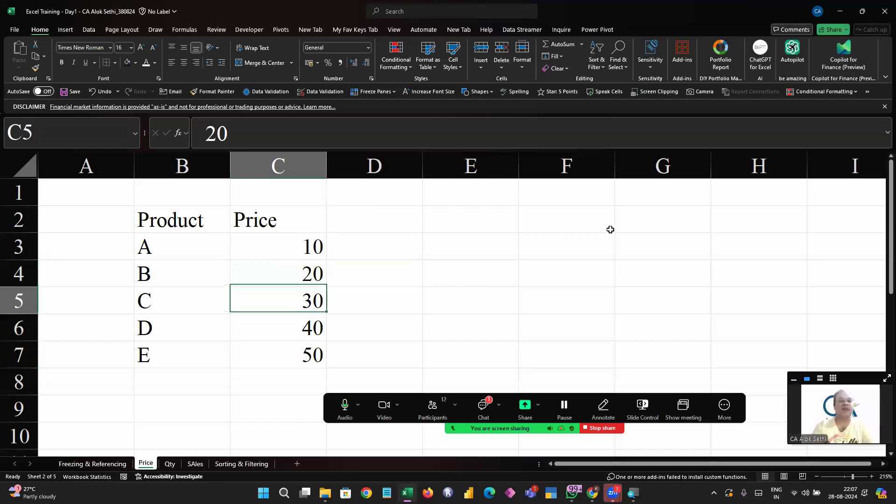
key("Down")
key("Up")
key("Up")
key("Up")
key("Up")
key("Up")
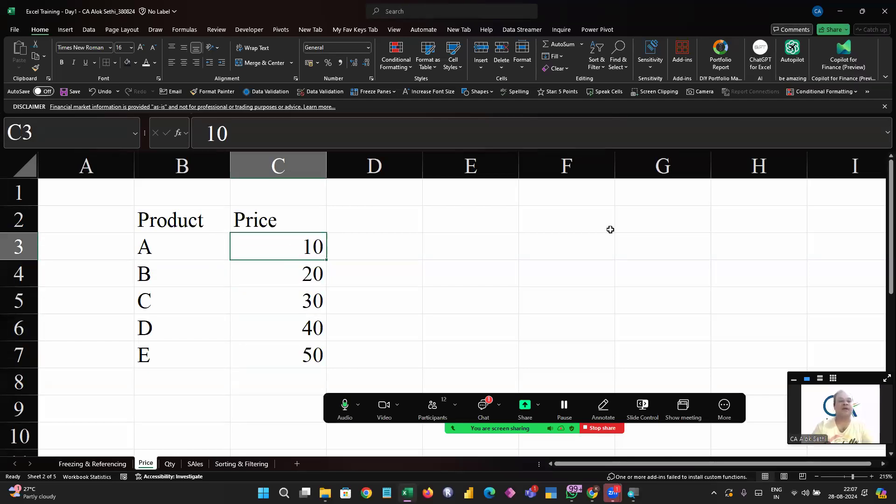
key("Down")
key("Down")
key("Down")
key("Down")
key("Down")
key("Up")
key("Up")
key("Up")
key("Up")
key("Up")
key("Down")
key("Down")
key("Down")
key("Down")
key("Up")
key("Up")
key("Up")
key("Up")
key("Down")
key("Down")
key("Down")
key("Down")
key("Up")
key("Up")
key("Up")
key("Up")
key("Up")
key("Down")
key("Down")
key("Up")
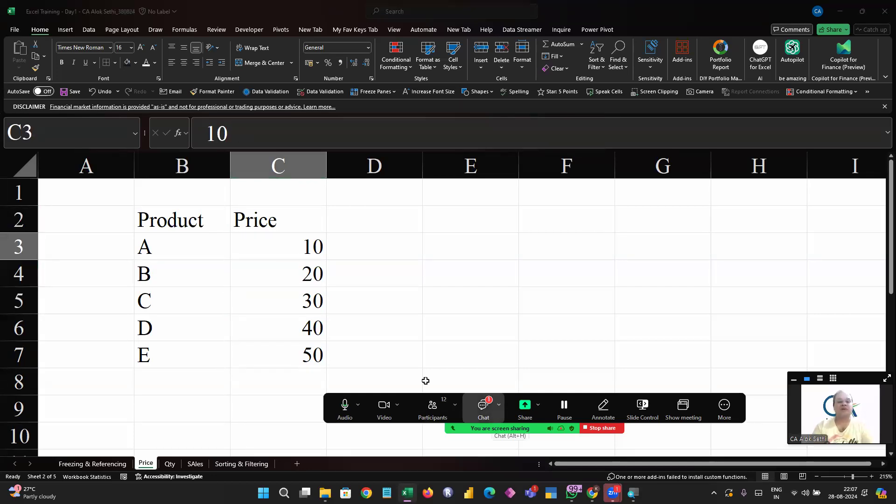
Read the newest meeting chat reply and go over the vertical price list for products A to E again
key("alt+h")
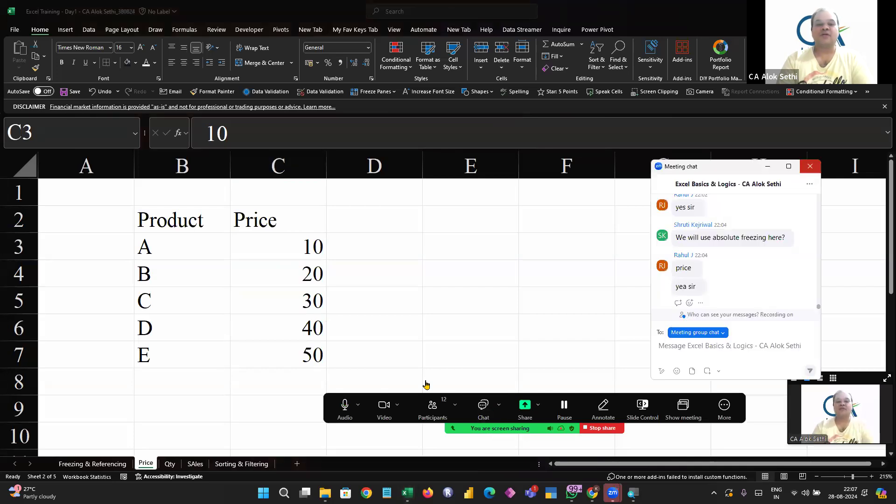
key("alt+h")
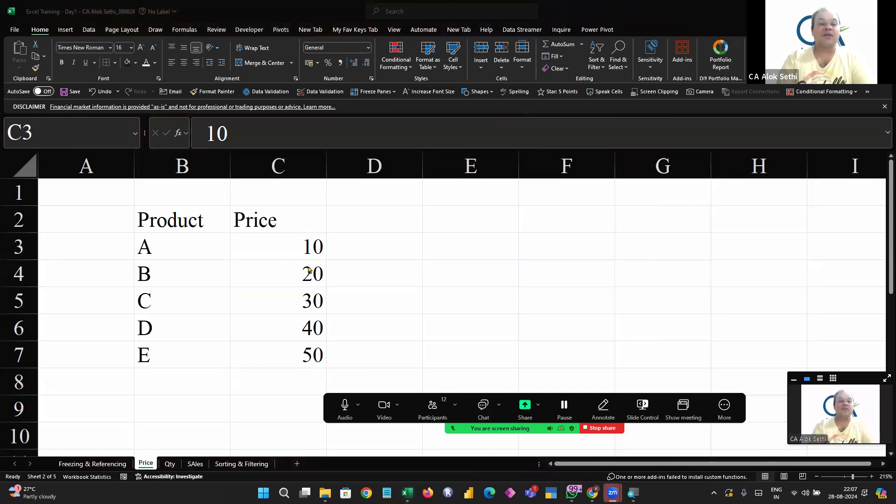
key("Down")
key("Down")
key("Down")
key("Down")
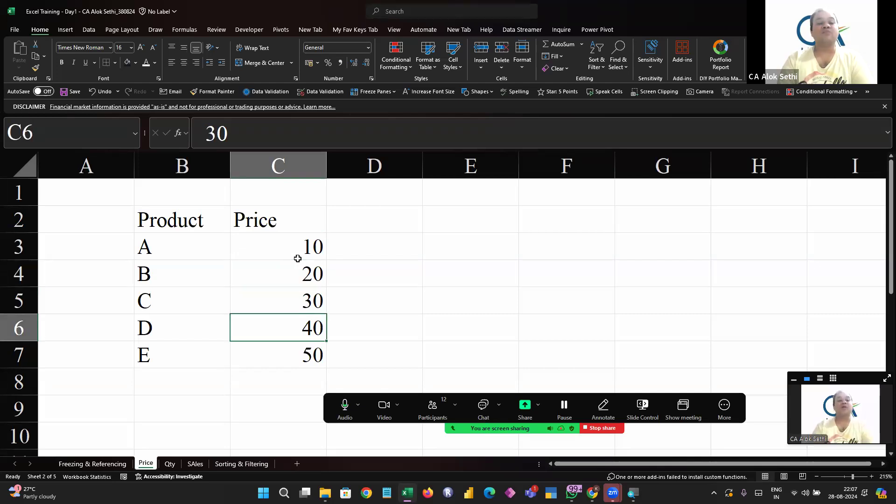
key("Up")
key("Up")
key("Up")
key("Up")
key("Down")
key("Down")
key("Down")
key("Down")
key("Down")
key("Up")
key("Up")
key("Up")
key("Up")
key("Up")
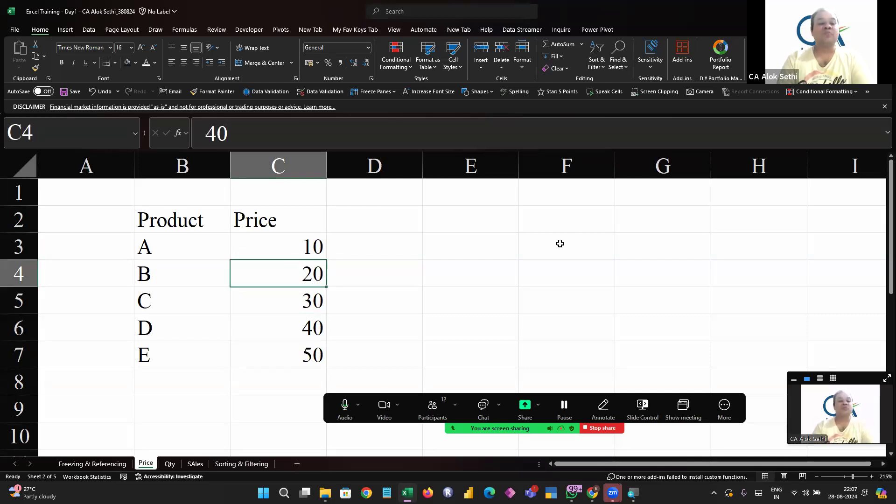
key("Down")
key("Down")
key("Down")
key("Down")
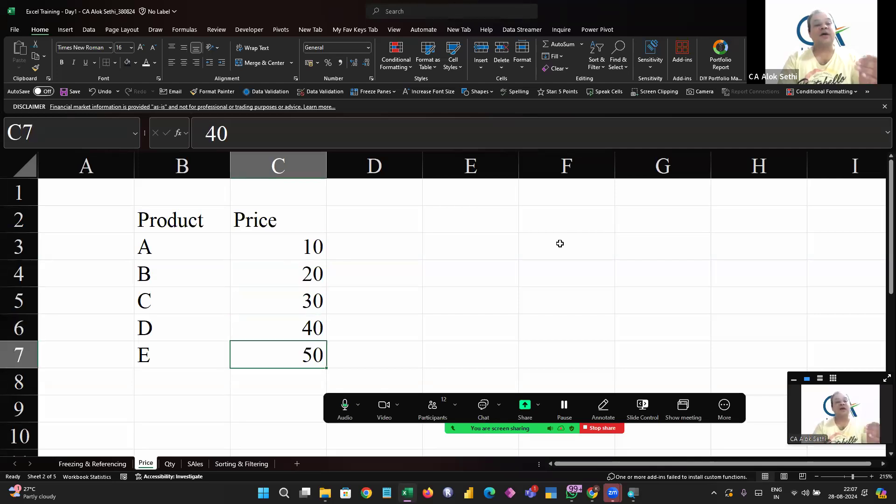
key("Down")
key("Up")
key("Up")
key("Up")
key("Up")
key("Up")
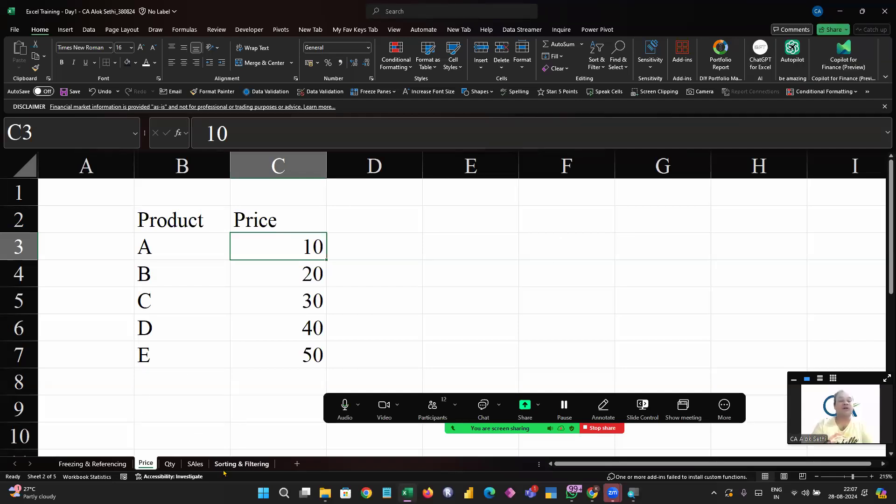
On the SAles sheet, remove the row lock from the price reference so D3 reads =Price!$C3*Qty!D3
left_click(194, 464)
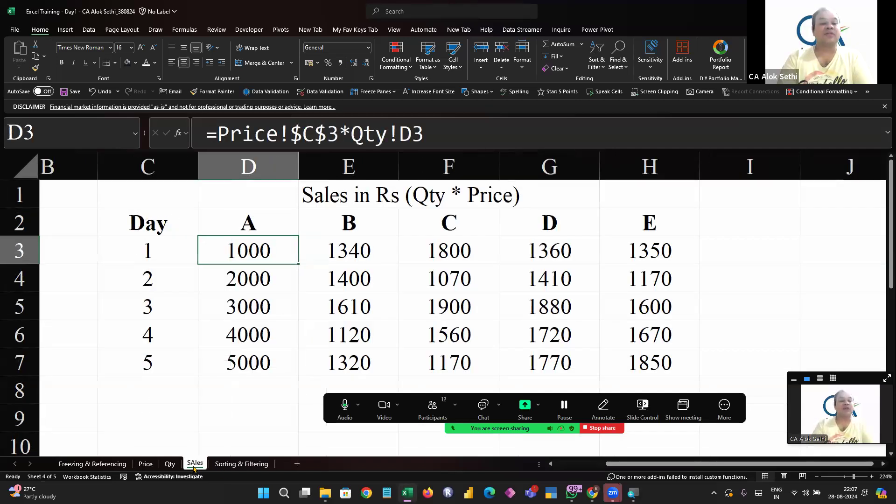
key("F2")
key("Left")
key("Left")
key("Left")
key("Left")
key("Left")
key("Left")
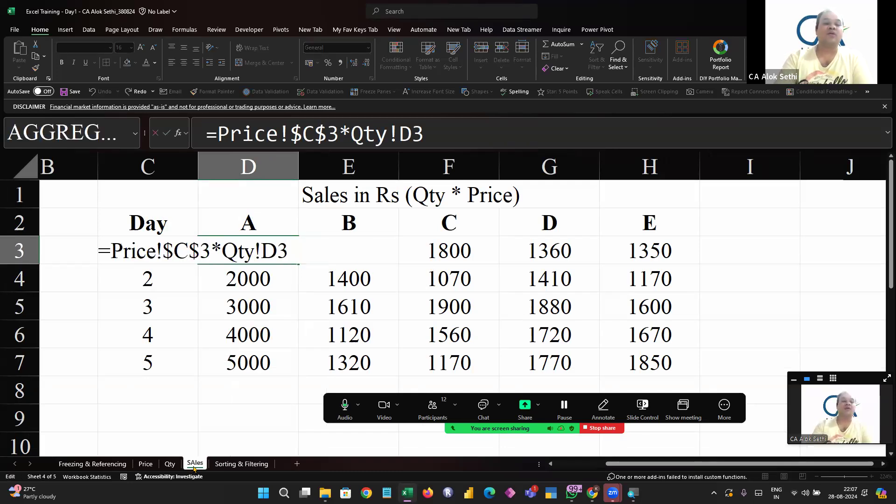
key("BackSpace")
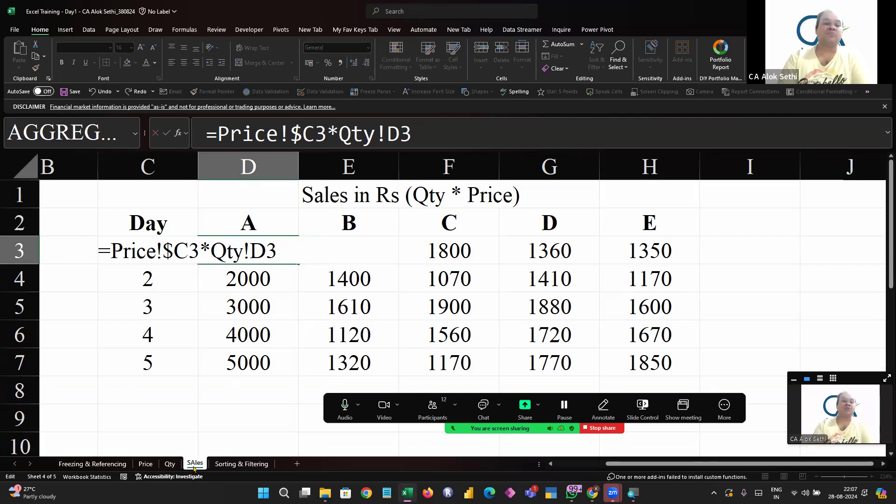
key("Return")
Fill the D3 sales formula across and down the whole grid D3:H7
key("Up")
key("shift+Down")
key("shift+Down")
key("shift+Down")
key("shift+Down")
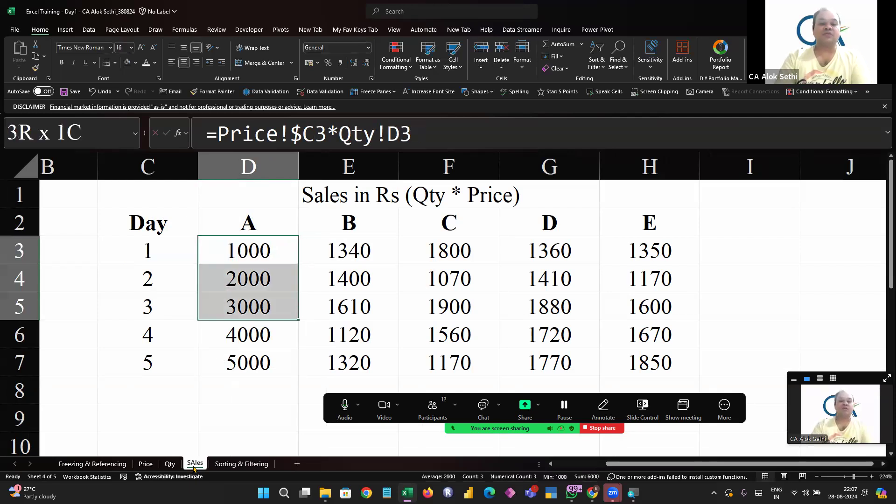
key("shift+Right")
key("shift+Right")
key("shift+Right")
key("shift+Right")
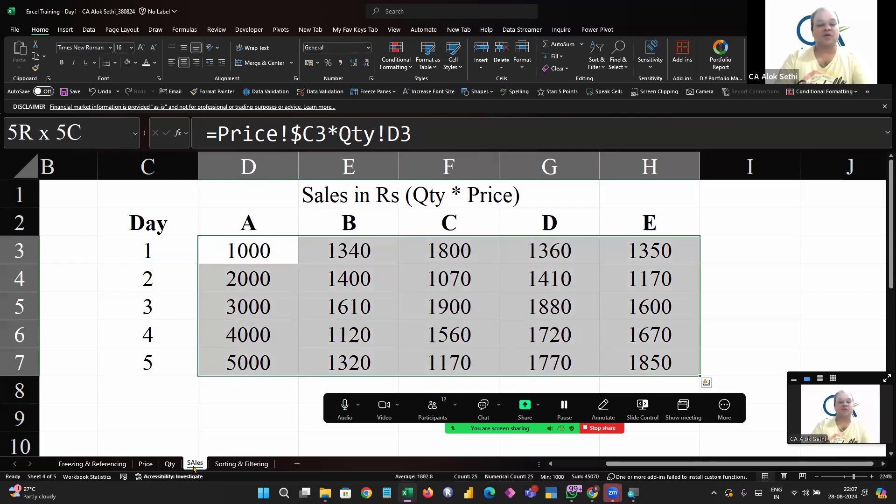
key("ctrl+d")
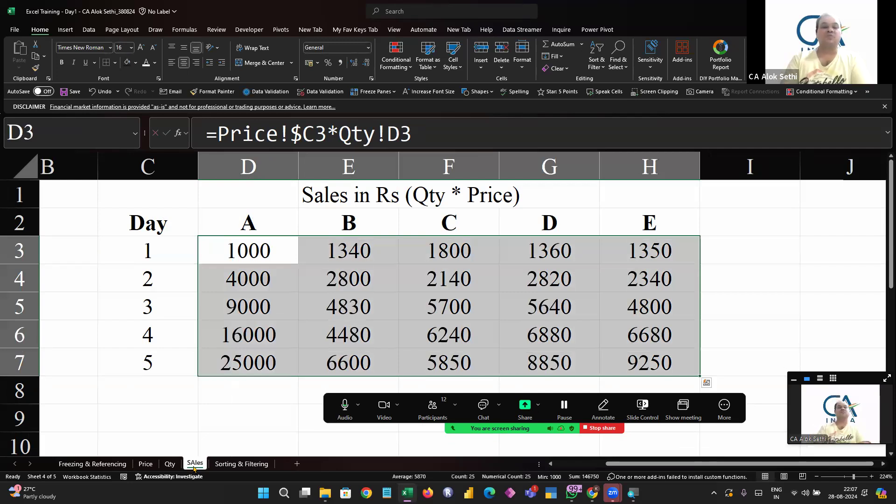
Inspect the copied price and quantity references in D4 for product A on day 2, leaving the formula as it is
key("Down")
key("Right")
key("Left")
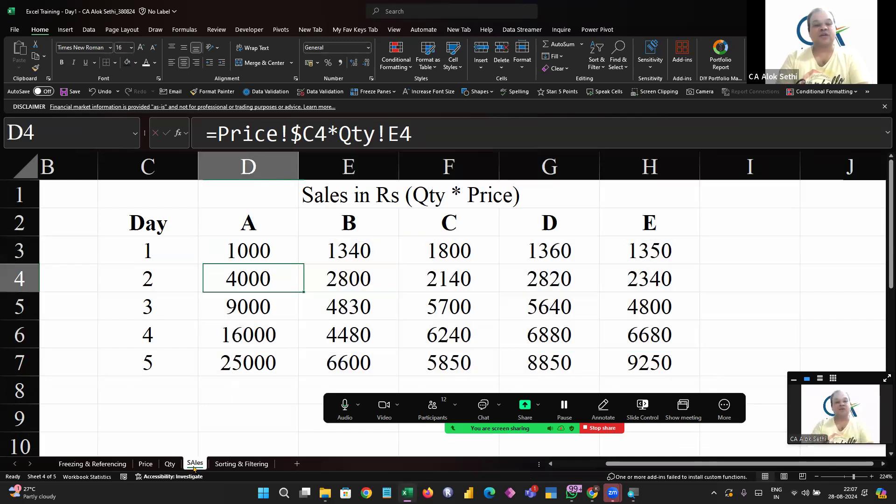
key("F2")
key("Escape")
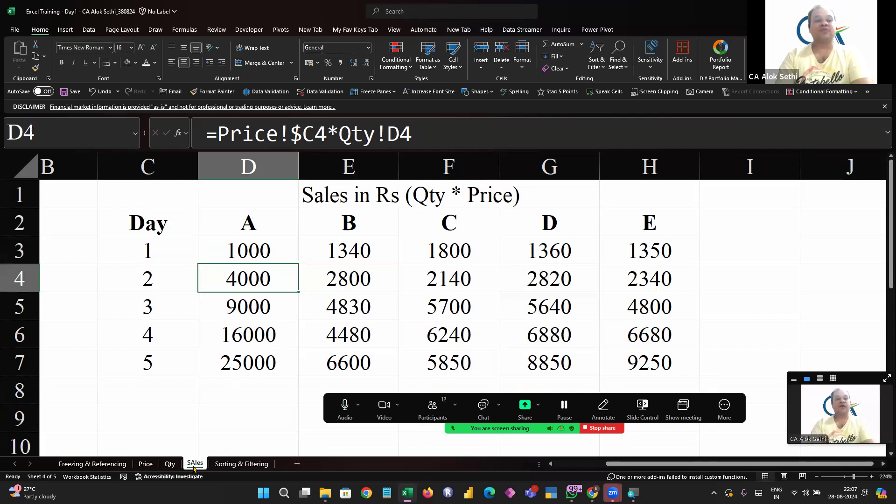
Compare the E4 sales formula with the price list and the day 2 quantities of products A and B on the Qty sheet
left_click(349, 287)
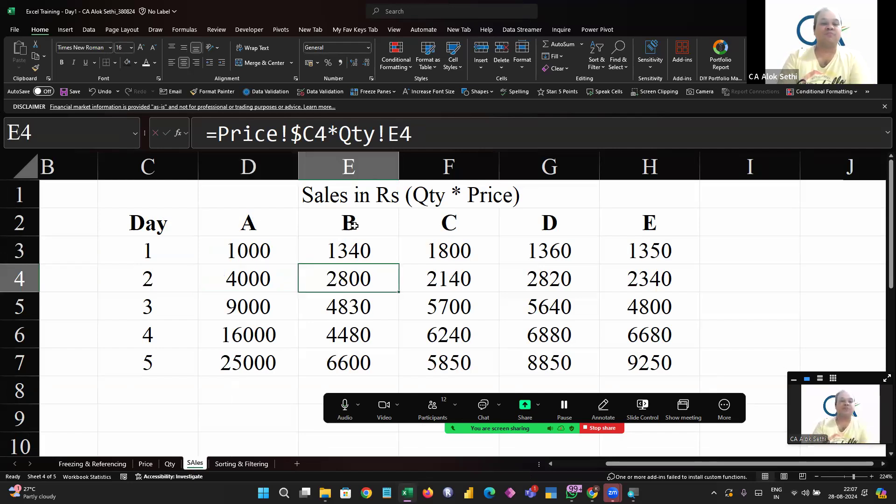
left_click(143, 467)
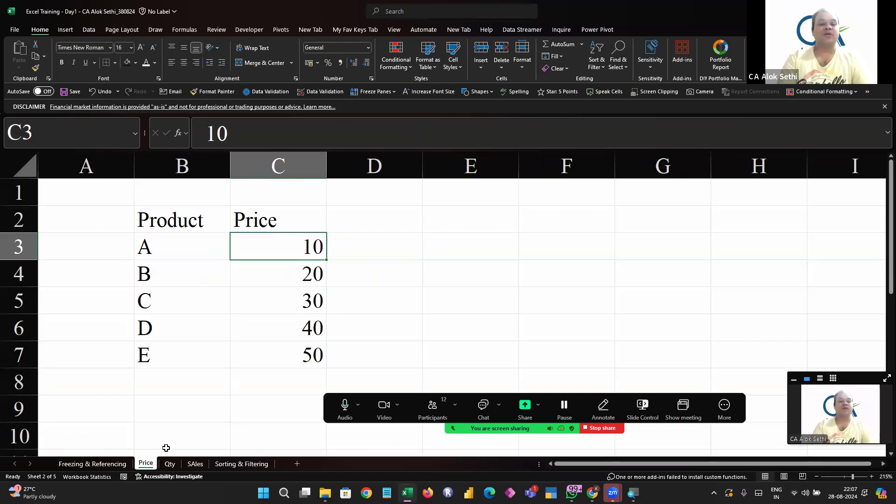
left_click(169, 464)
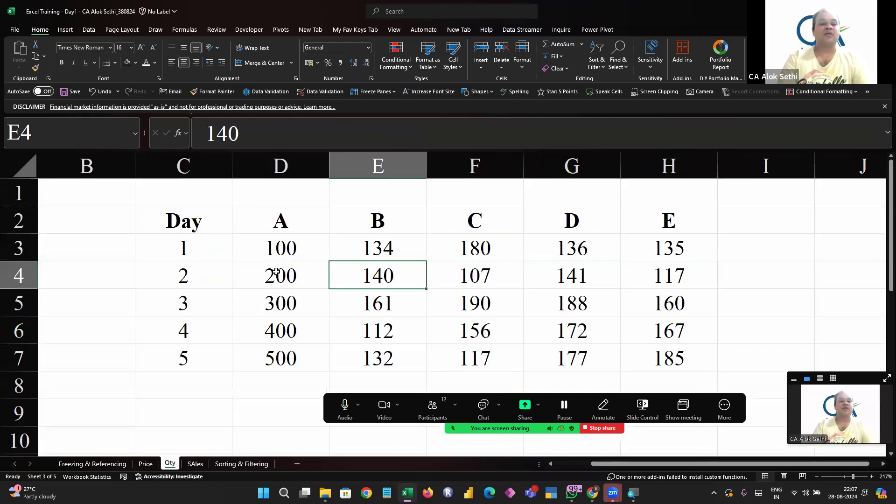
left_click(275, 273)
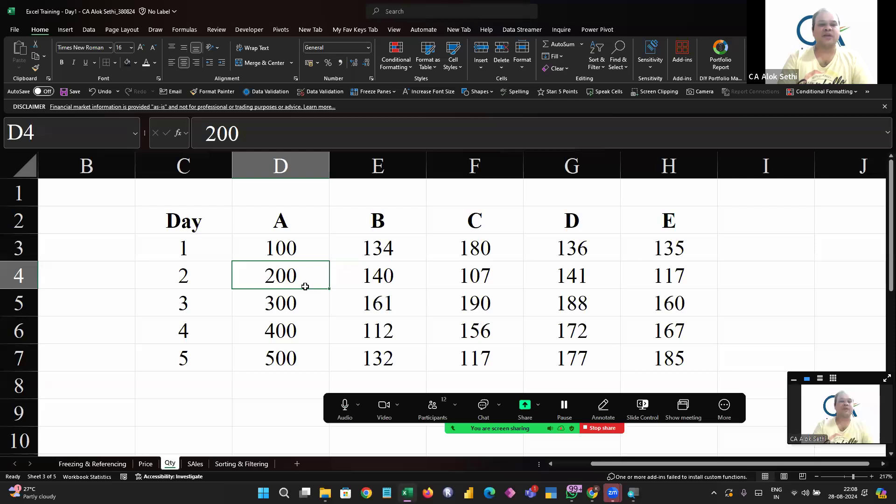
left_click(382, 275)
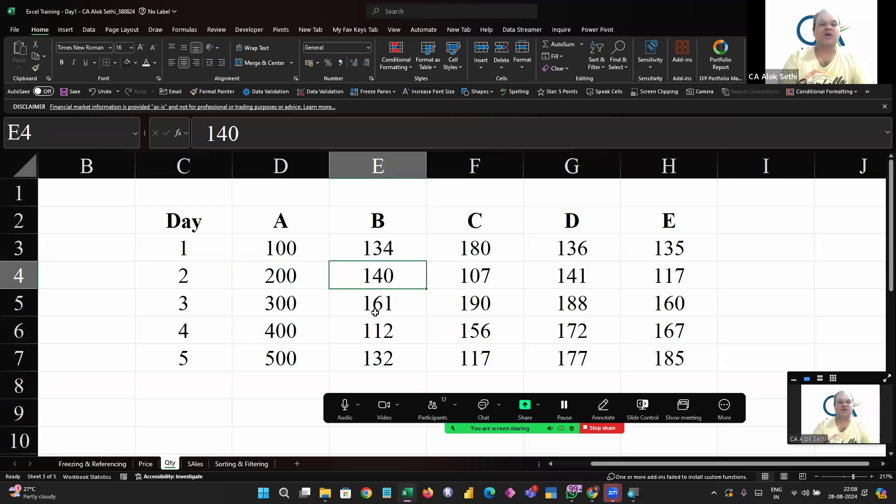
left_click(195, 463)
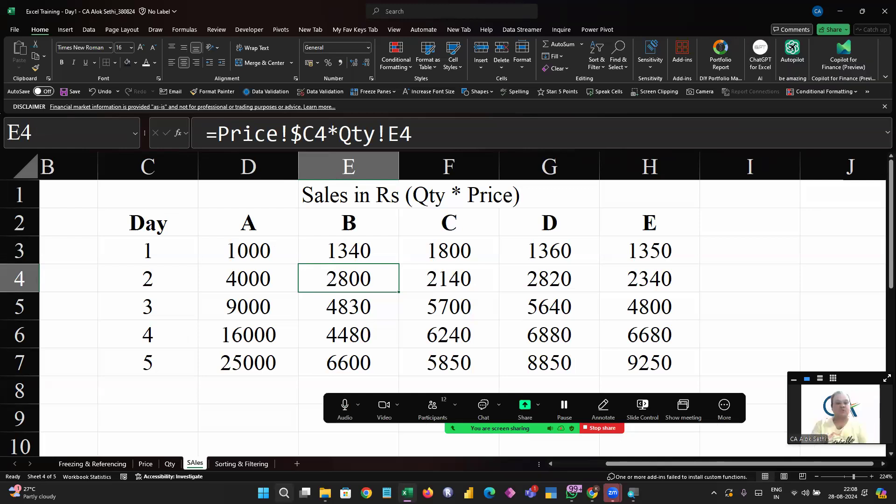
Recheck the price reference in D4 on the SAles sheet against product A's price on the Price sheet
key("Left")
key("F2")
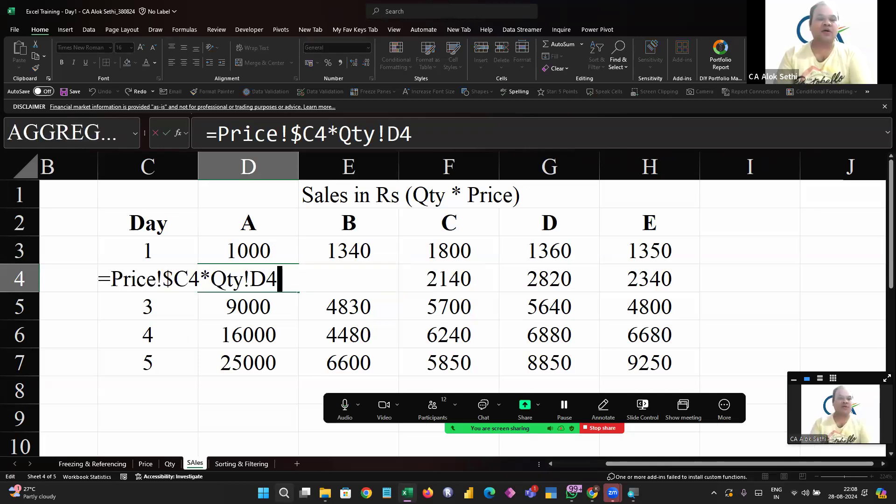
key("Escape")
key("Up")
key("Down")
key("F2")
key("Escape")
key("F2")
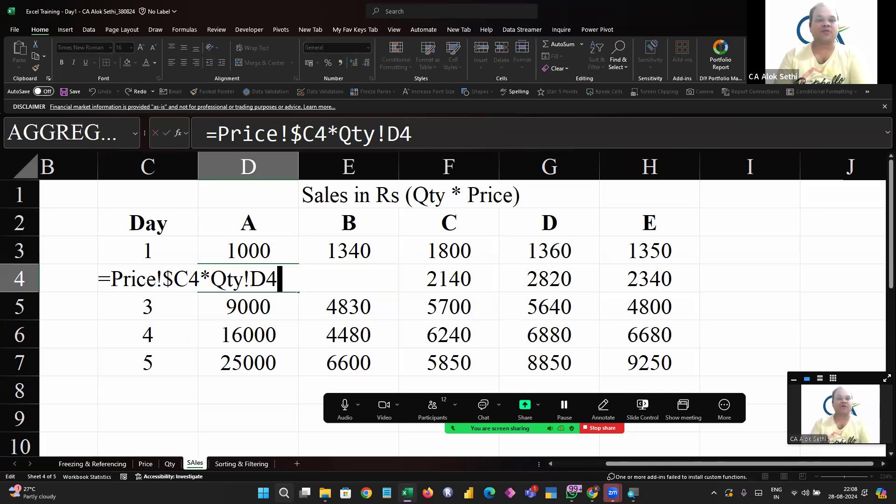
key("Escape")
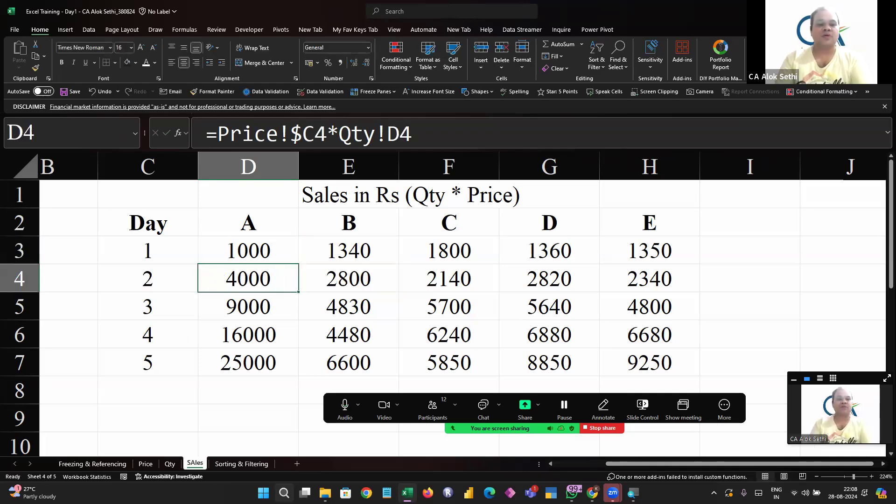
left_click(147, 463)
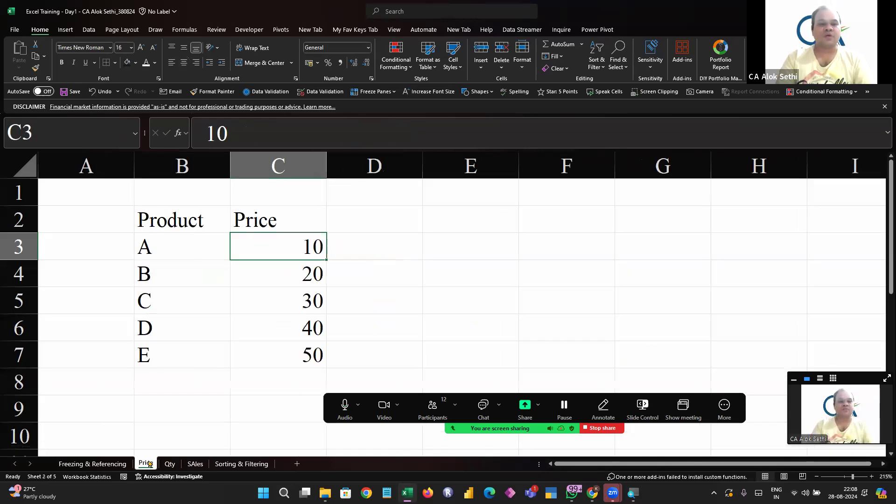
Examine the column-locked price reference in the D3 formula on the SAles sheet without changing it
left_click(195, 463)
key("Up")
key("F2")
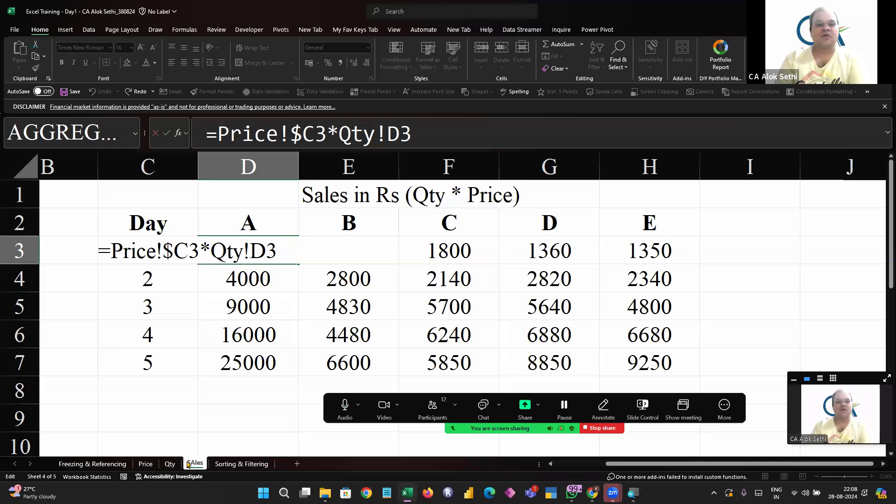
key("Left")
key("Left")
key("Left")
key("Left")
key("Left")
key("Left")
key("Left")
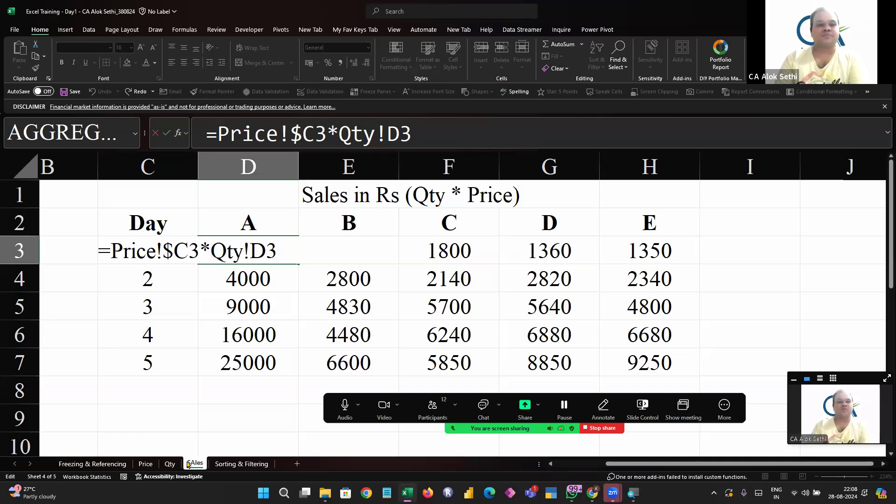
key("Escape")
Step down column D and across to E3 to compare how the copied price reference shifts from D3
key("Down")
key("Down")
key("Down")
key("Down")
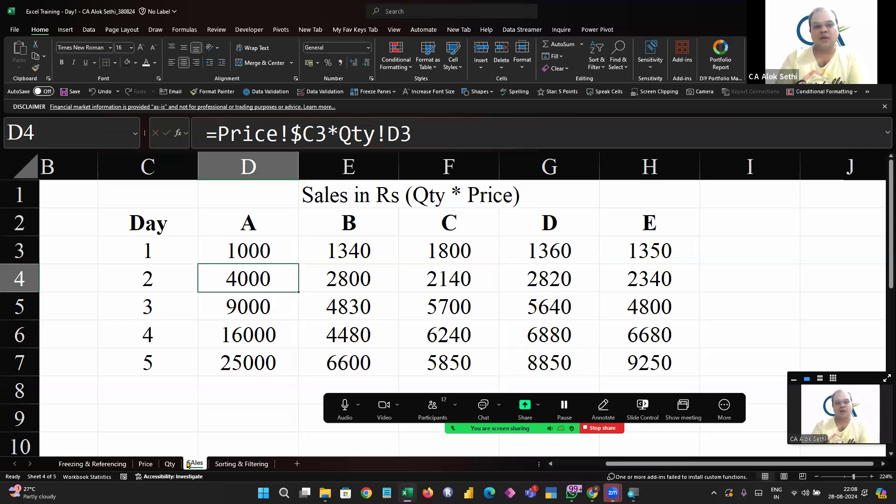
key("Up")
key("Up")
key("Up")
key("Up")
key("Right")
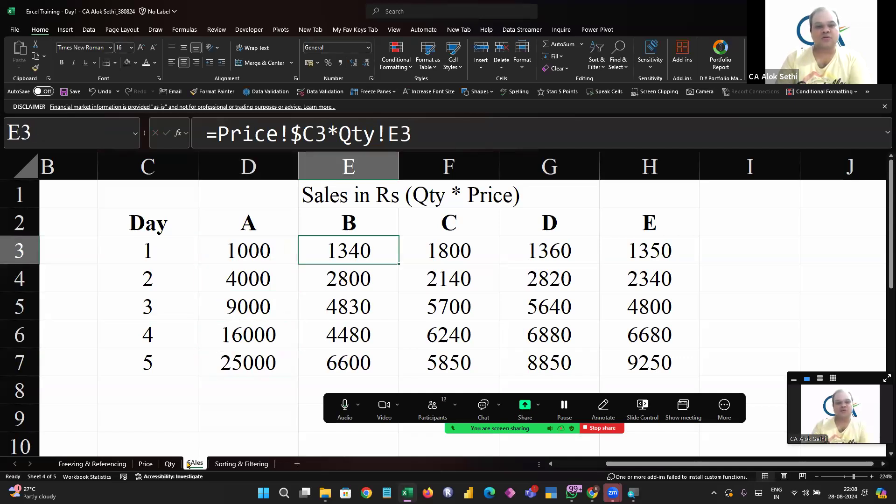
key("Left")
key("F2")
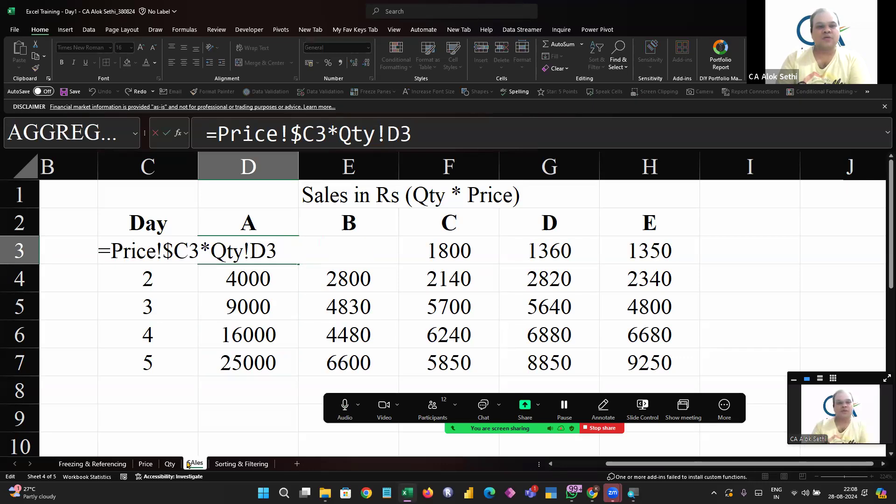
key("Escape")
Look at the vertical price list on the Price sheet and compare it with the formulas in D3:D5 on the SAles sheet
left_click(146, 463)
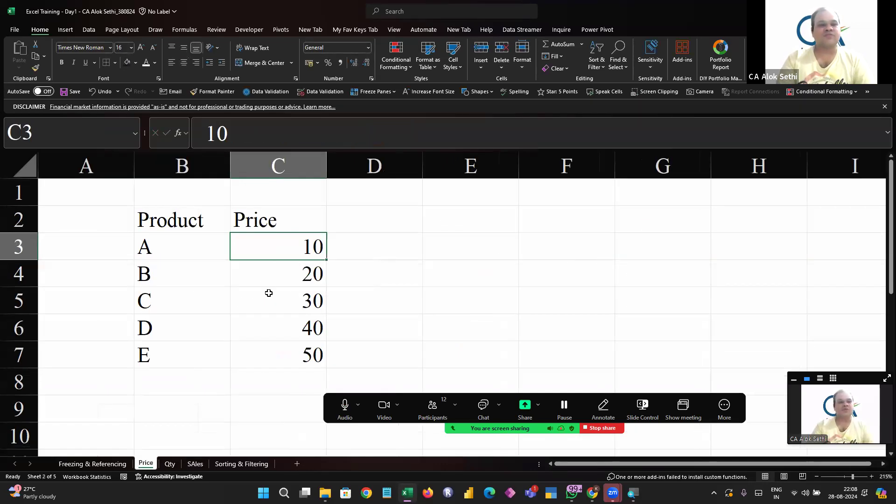
left_click(192, 464)
key("F2")
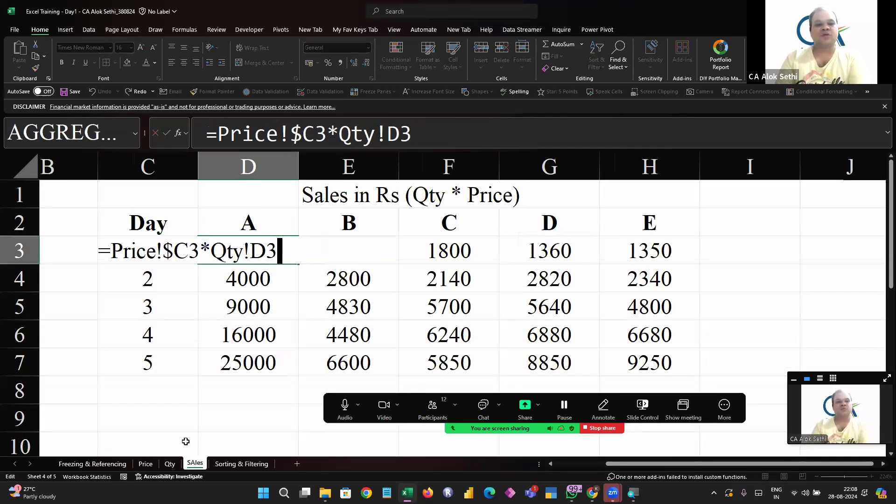
key("Return")
key("F2")
key("Escape")
key("Down")
key("F2")
key("Escape")
Lock the row of the price reference in D3 so the formula reads =Price!$C$3*Qty!D3
key("Up")
key("Up")
key("Up")
key("Down")
key("F2")
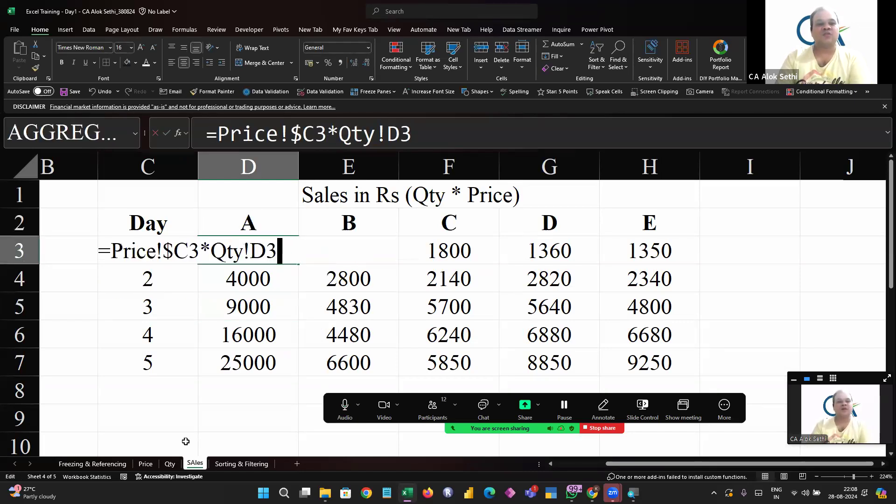
key("Left")
key("Left")
key("Left")
key("Left")
key("Left")
key("Left")
key("Left")
key("Left")
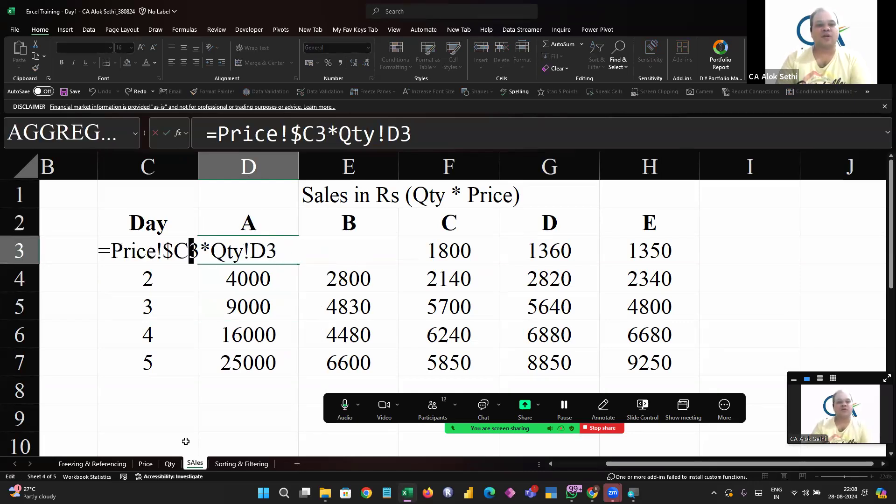
type("$")
key("Return")
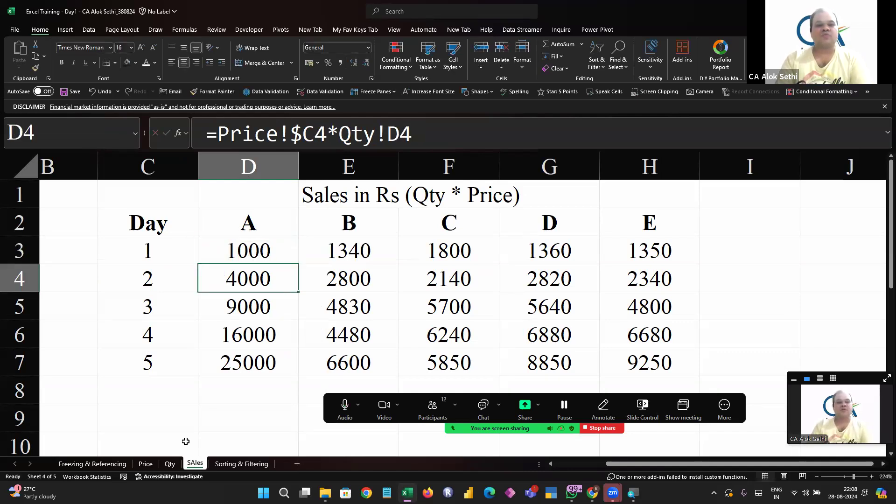
Fill the D3 formula down through D7 to calculate product A's sales for days 1 to 5
key("Up")
key("shift+Down")
key("shift+Down")
key("shift+Down")
key("shift+Down")
key("ctrl+d")
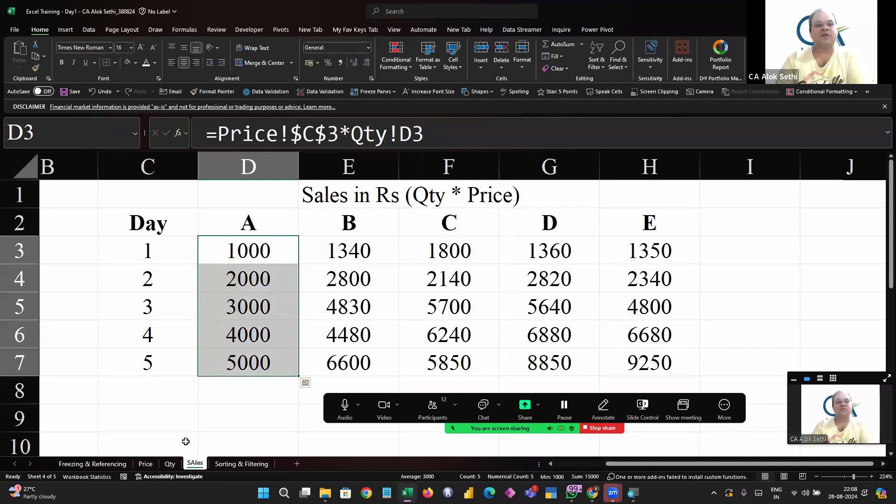
Inspect the price reference in E5 for product B on day 3, leaving the formula unchanged
key("Down")
key("Up")
key("Right")
key("Down")
key("Down")
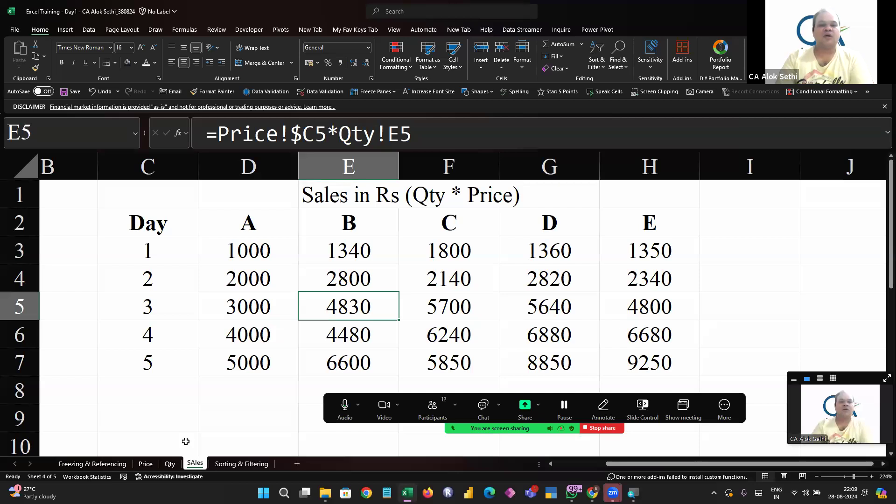
key("F2")
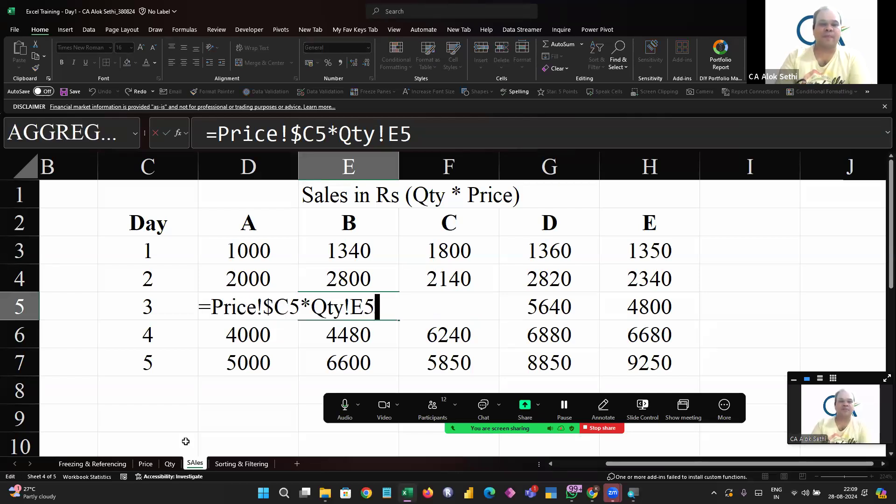
key("Escape")
Return to D3 and examine its fully locked price reference without editing it
key("Up")
key("Up")
key("Up")
key("Left")
key("Down")
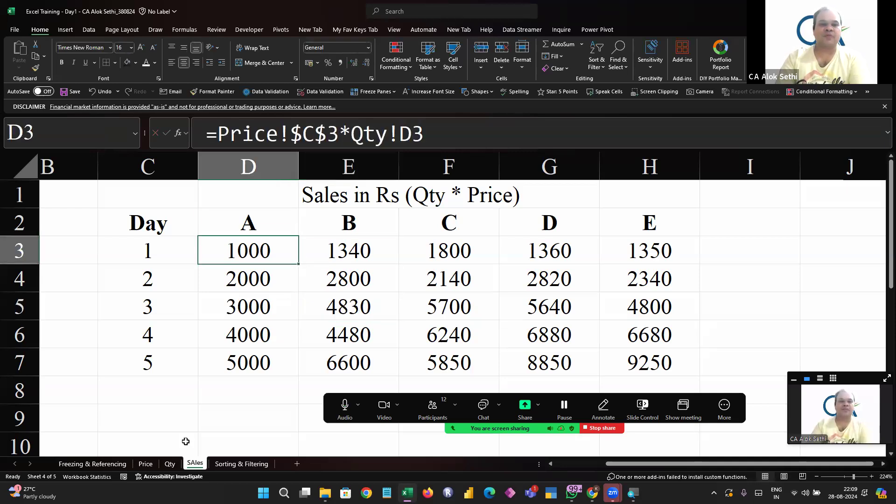
key("F2")
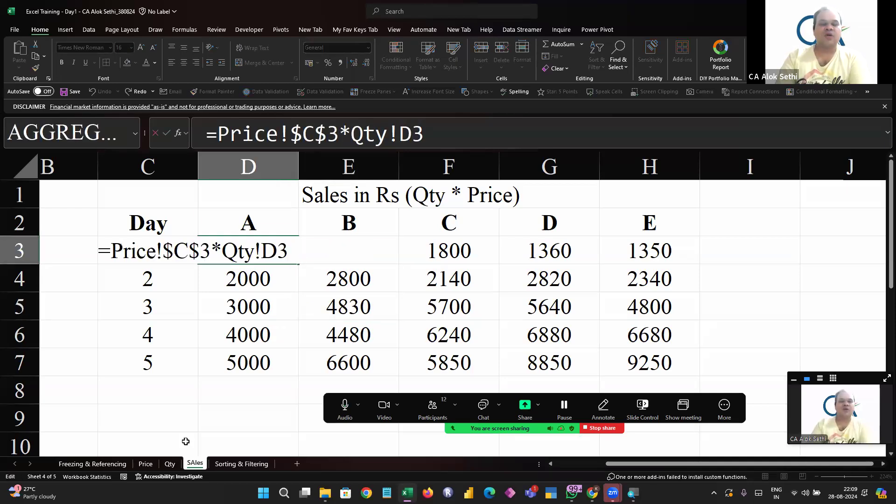
key("Escape")
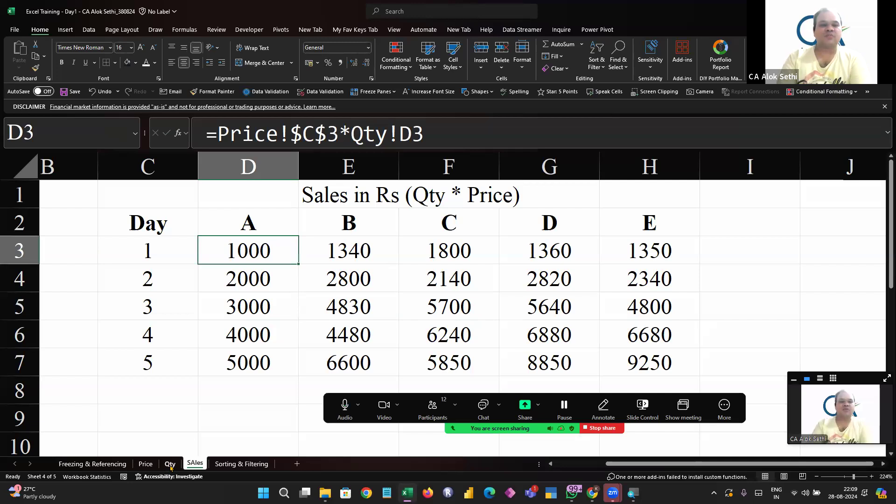
Step across the day 1 sales formulas in row 3 to compare the price references of the other products
key("Right")
key("Right")
key("Right")
key("Left")
key("Left")
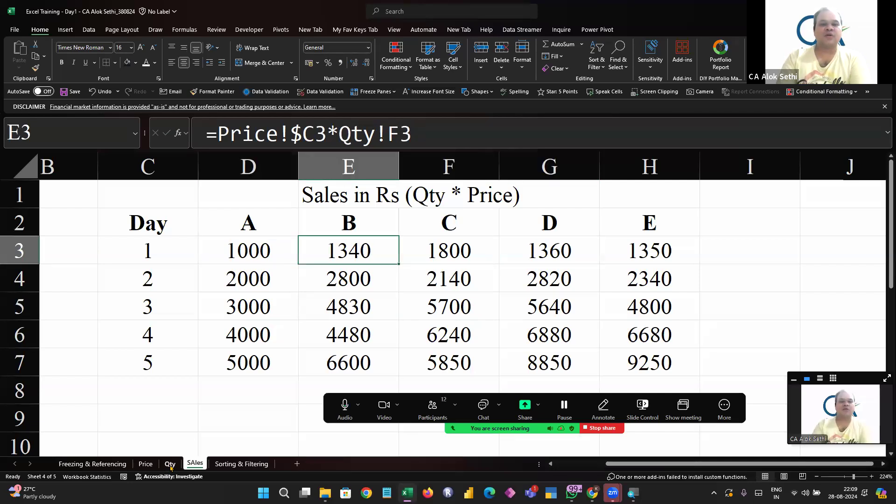
Inspect product B's day 2 and day 1 sales formulas in E4 and E3 without editing them
key("Down")
key("F2")
key("Escape")
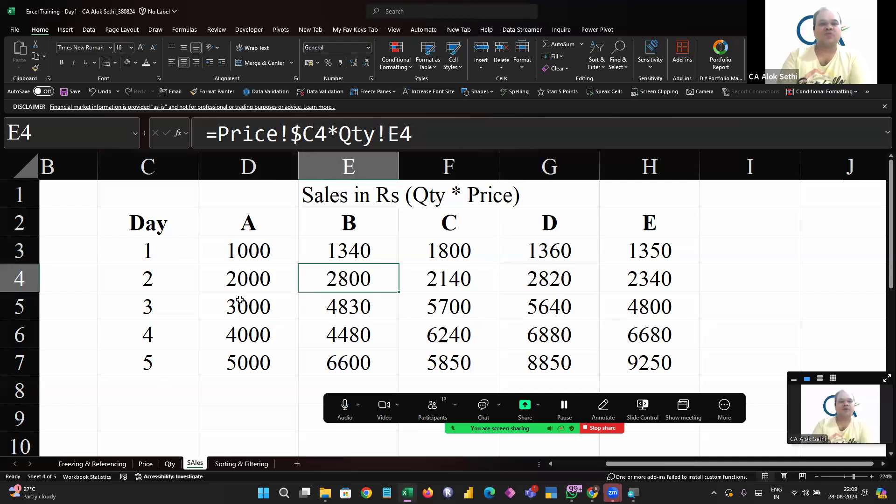
key("Up")
key("F2")
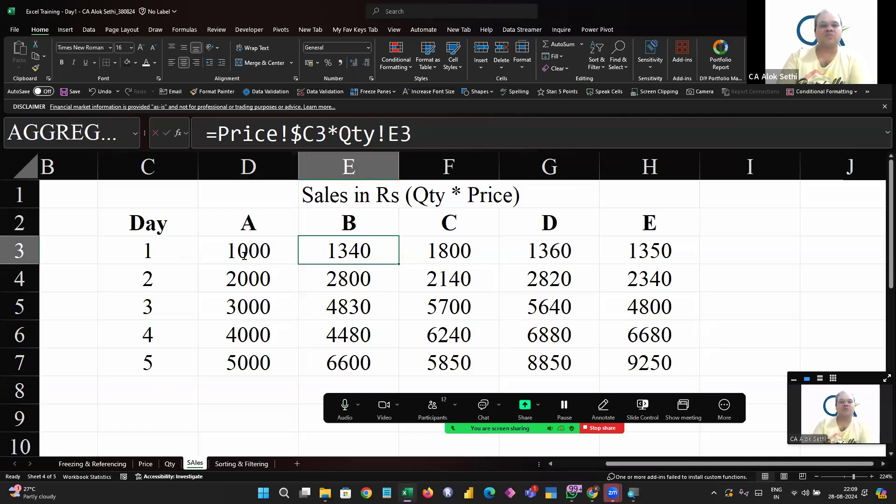
key("Escape")
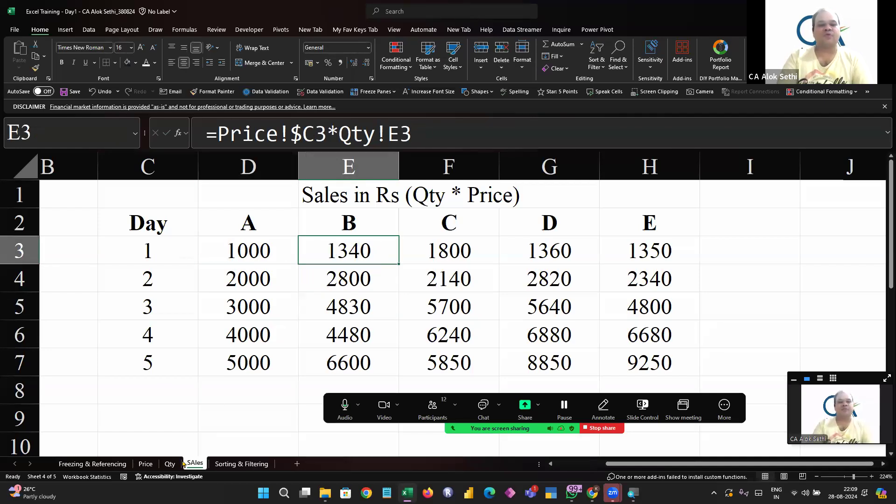
Check the Price sheet against the price reference in cell E3 of the SAles sheet, leaving the formula as is
left_click(145, 463)
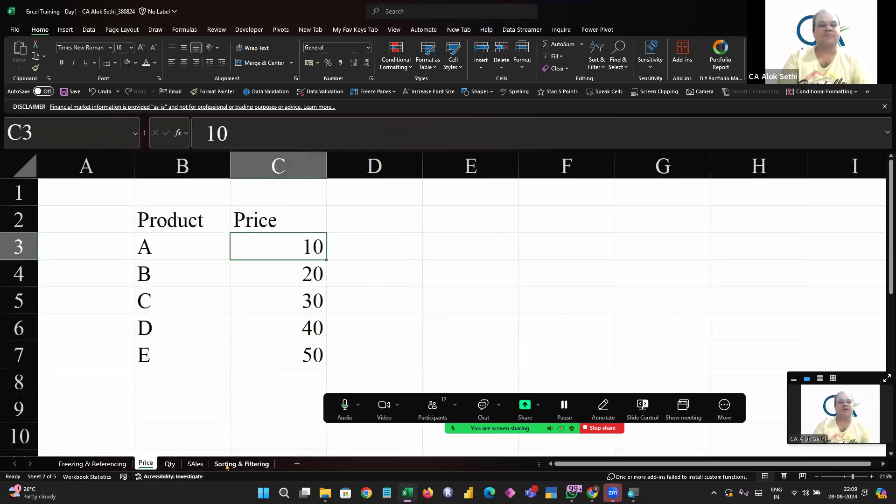
left_click(198, 463)
key("F2")
key("Left")
key("Left")
key("Escape")
Fill the D3 formula, with its fully locked price reference, across row 3 to H3
key("Left")
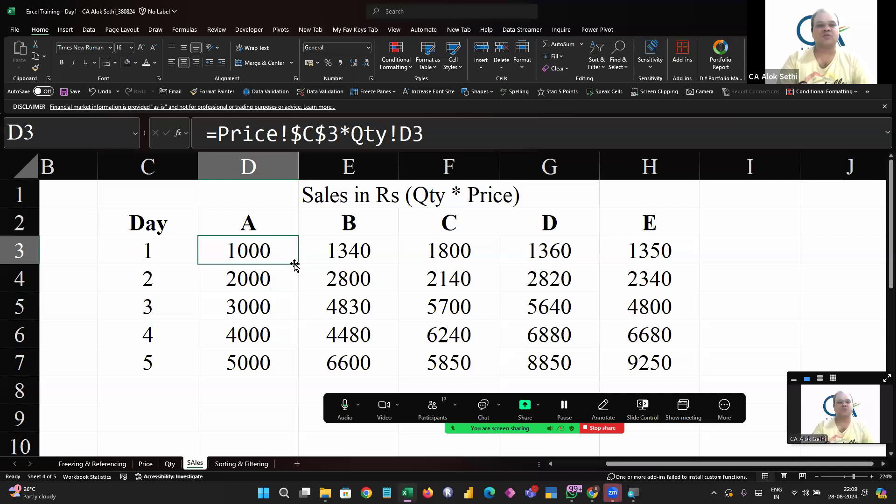
left_click_drag(296, 263, 669, 235)
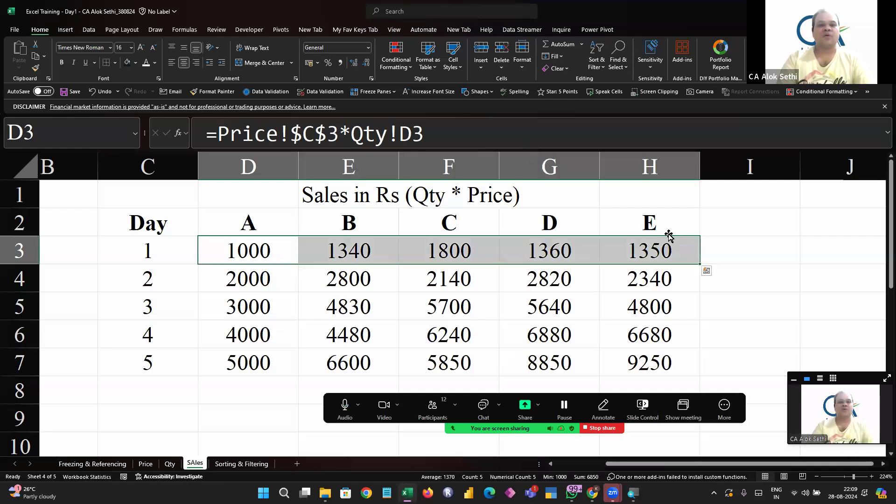
key("Right")
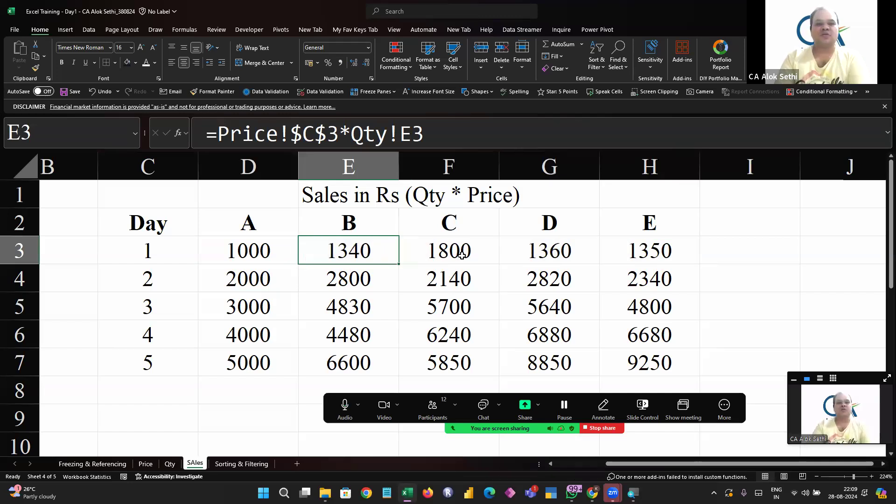
Unlock the row of the price reference in D3 so it reads =Price!$C3*Qty!D3, and fill it across to H3
key("Left")
key("F2")
key("Left")
key("Left")
key("Left")
key("BackSpace")
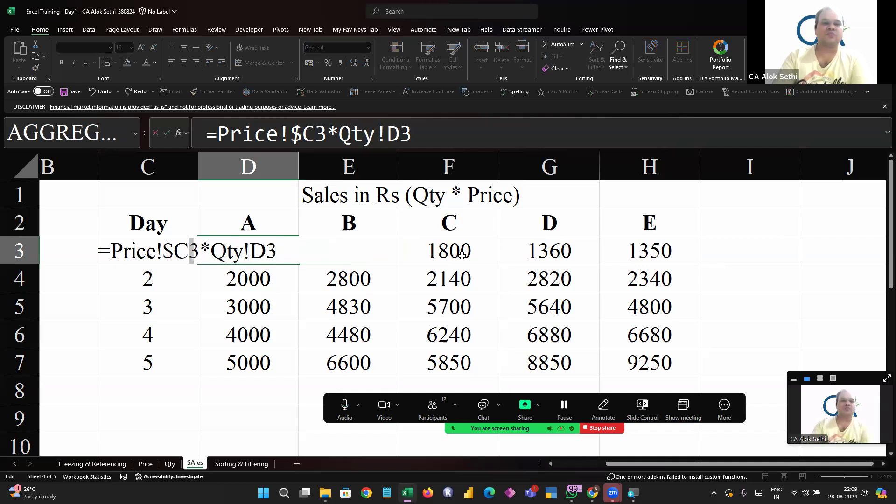
key("Return")
key("Up")
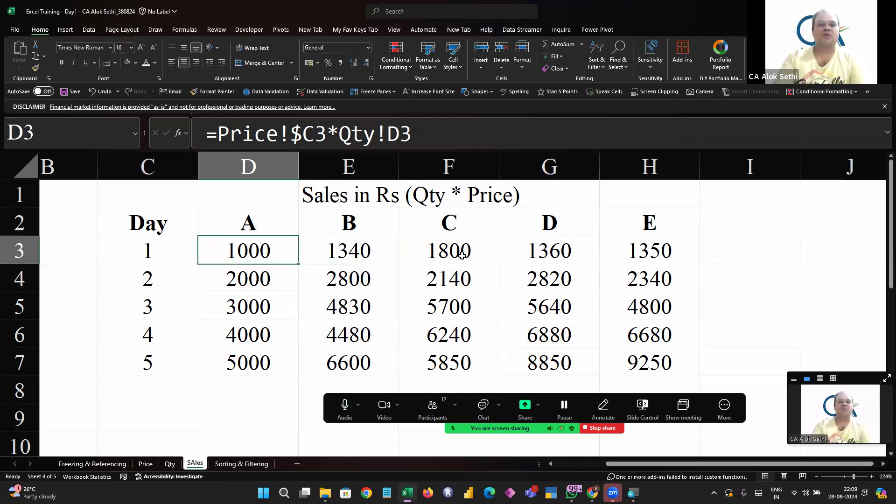
key("shift+Right")
key("shift+Right")
key("shift+Right")
key("shift+Right")
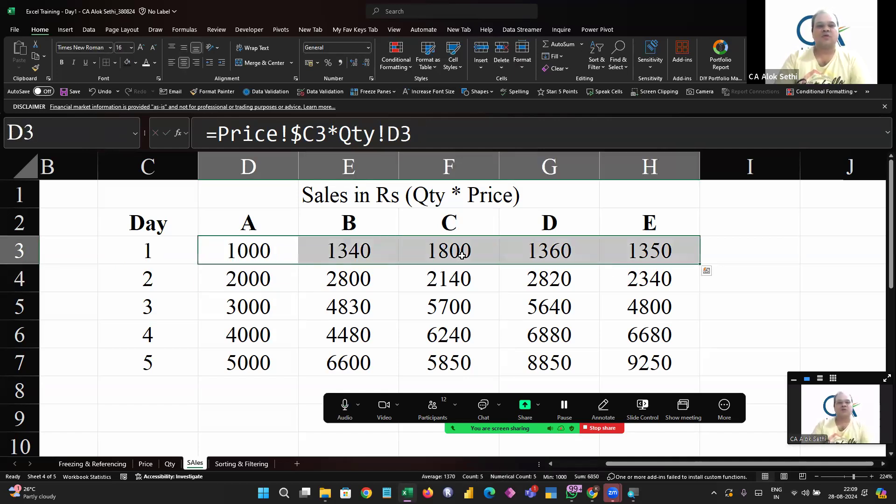
Inspect the copied formula in E3 to see which price and quantity cells it uses
key("Right")
key("F2")
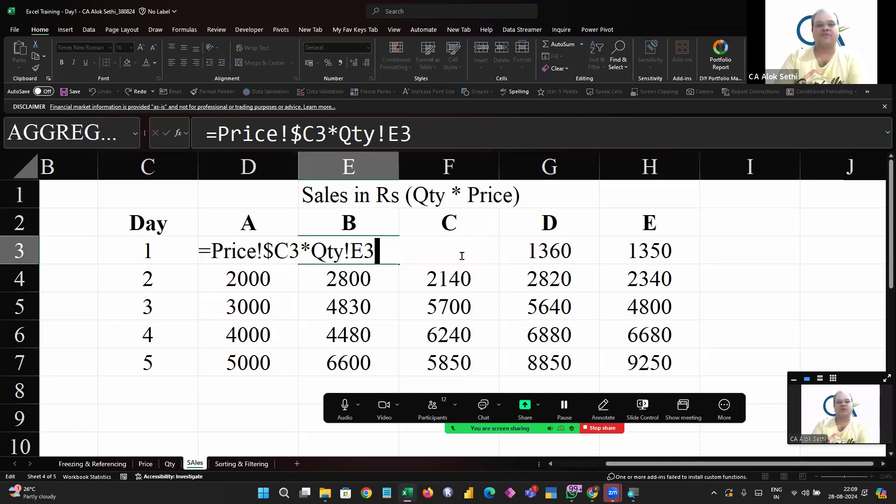
key("Left")
key("Left")
key("Left")
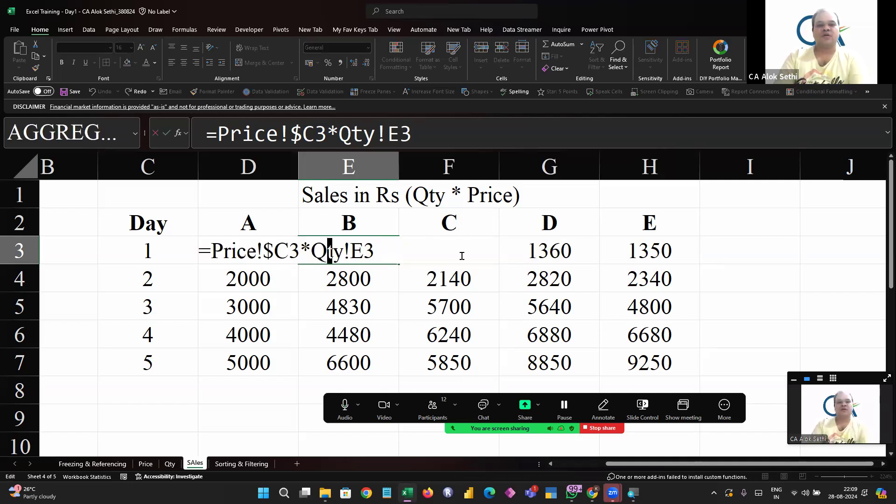
key("Escape")
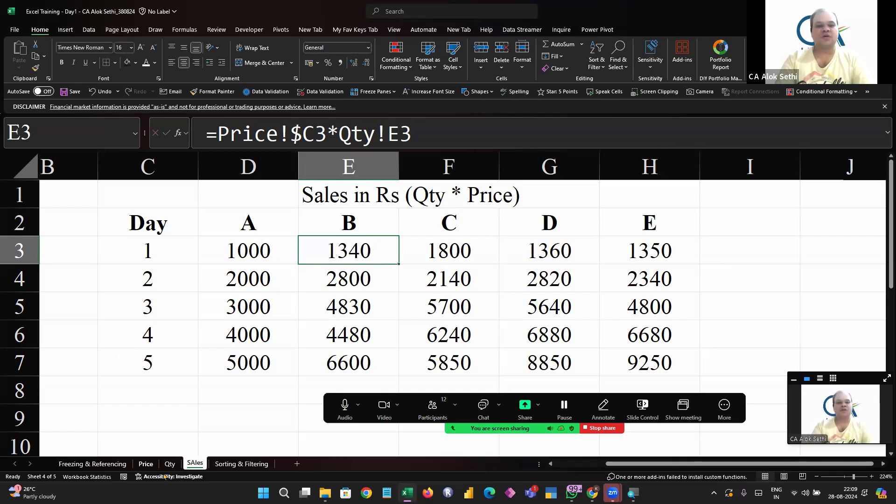
Compare product B's day 1 quantity and its price on the Qty and Price sheets with the formulas in D3 and E3
left_click(171, 466)
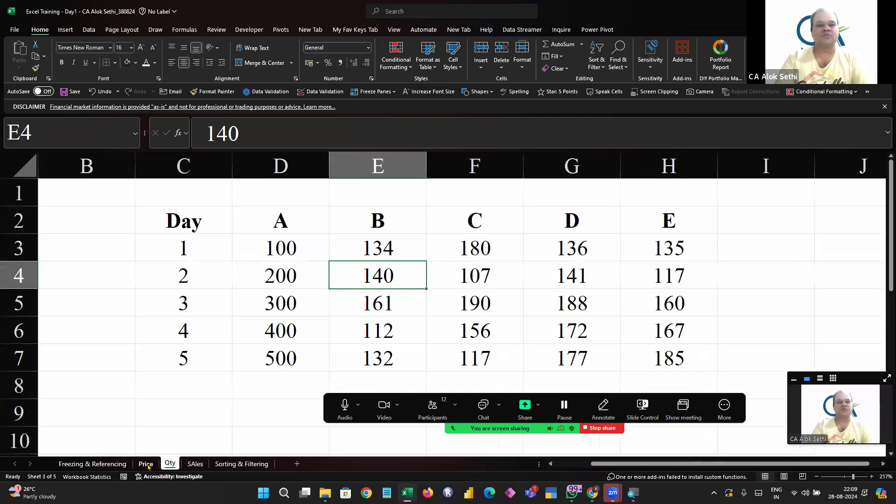
left_click(147, 464)
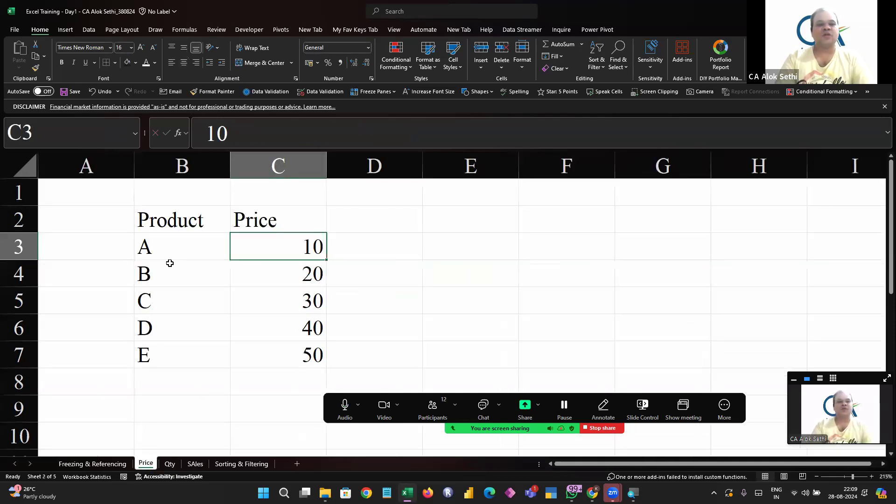
left_click(171, 465)
left_click(376, 251)
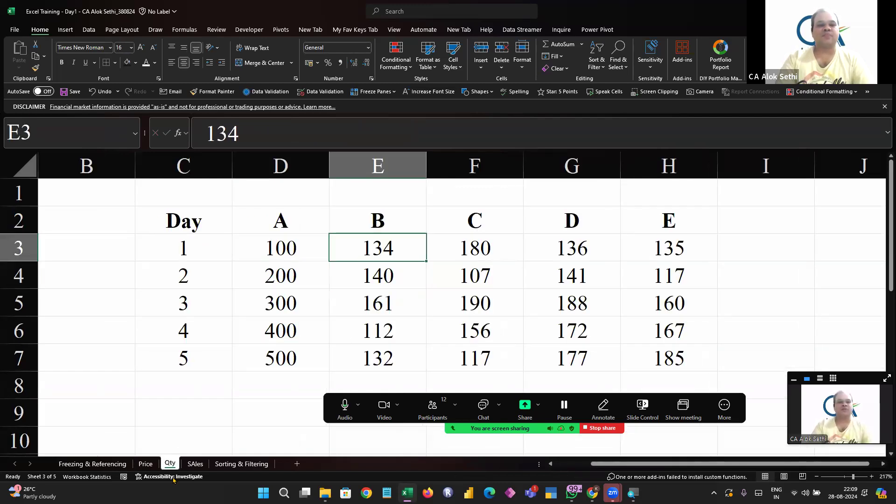
left_click(193, 463)
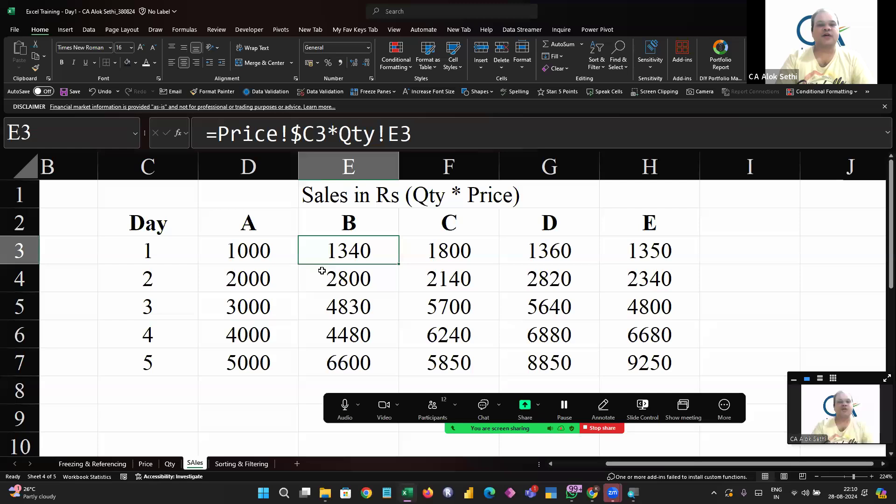
key("Left")
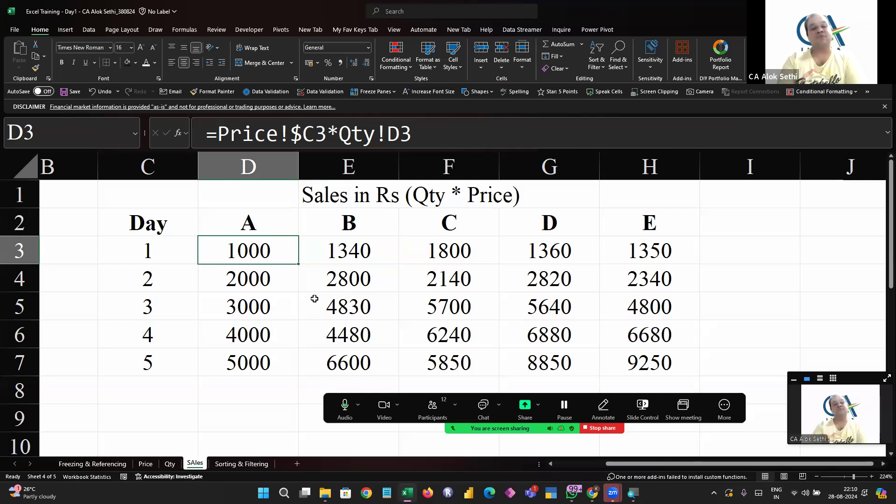
key("Right")
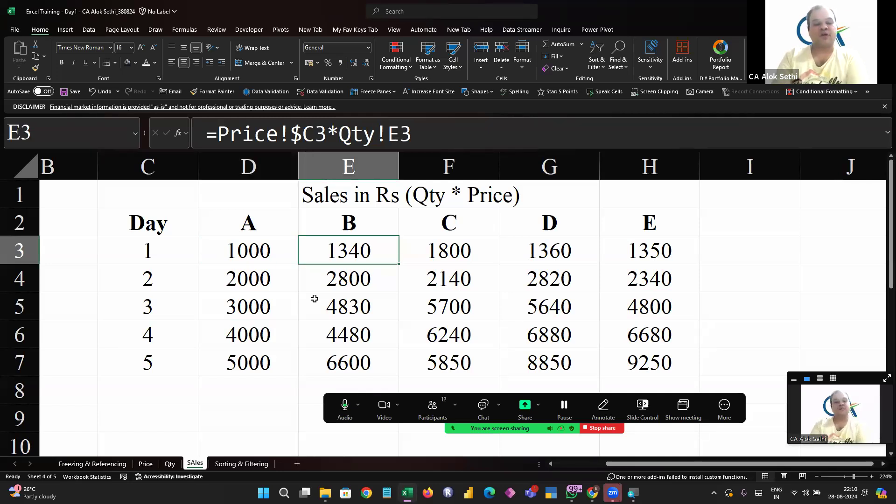
Replace the price reference in E3 with product B's price so the formula reads =Price!C4*Qty!E3
key("F2")
key("Left")
key("Left")
key("Left")
key("Left")
key("Left")
key("Left")
key("Left")
key("Left")
key("Right")
key("BackSpace")
key("BackSpace")
key("BackSpace")
key("BackSpace")
key("BackSpace")
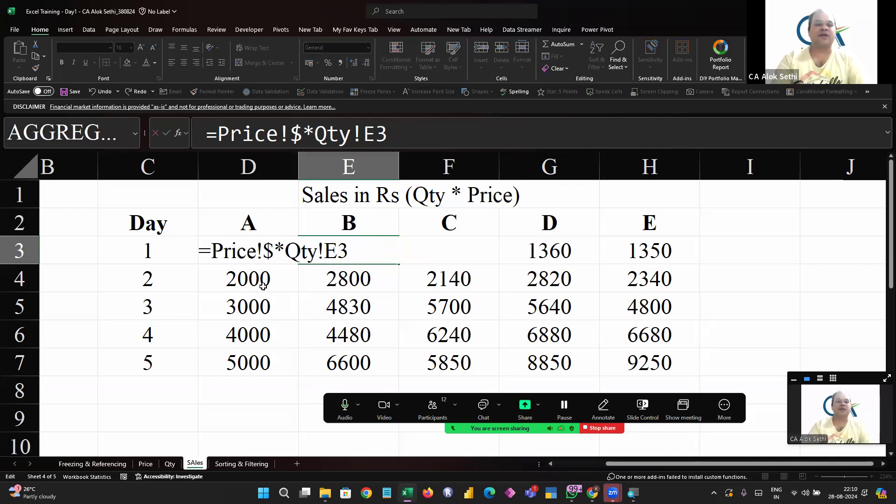
key("BackSpace")
key("BackSpace")
key("BackSpace")
key("BackSpace")
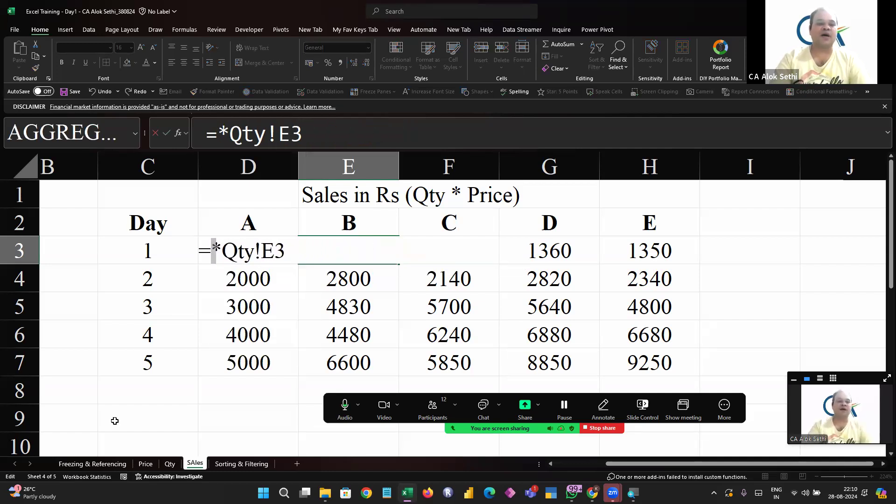
left_click(146, 463)
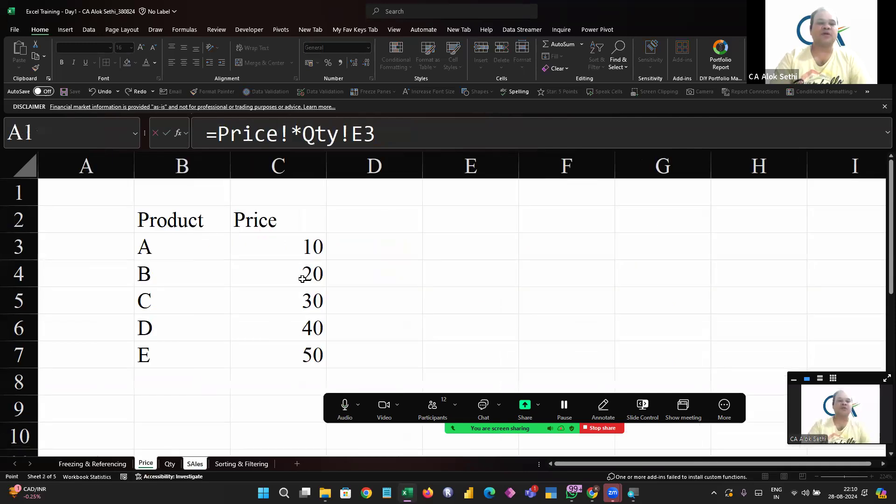
left_click(304, 278)
key("Return")
key("Up")
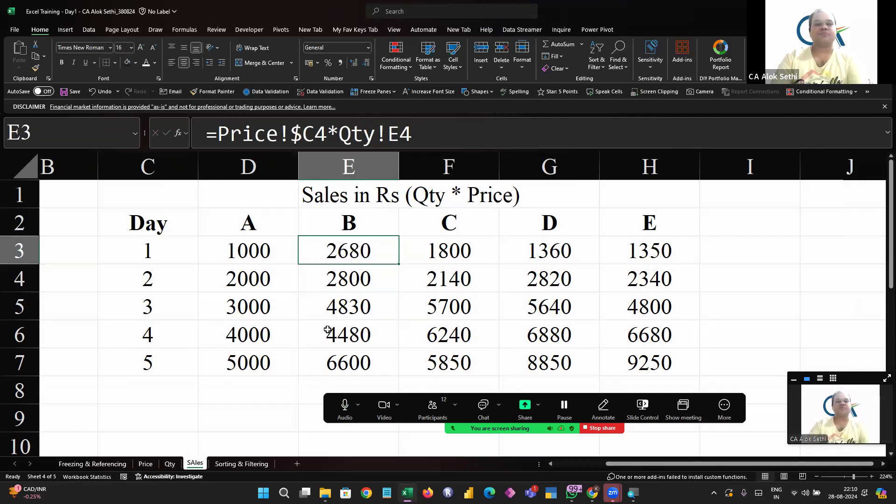
Try filling the E3 formula with its relative price reference down through E7, and undo the fill
key("F2")
key("Escape")
key("shift+Down")
key("shift+Down")
key("shift+Down")
key("shift+Down")
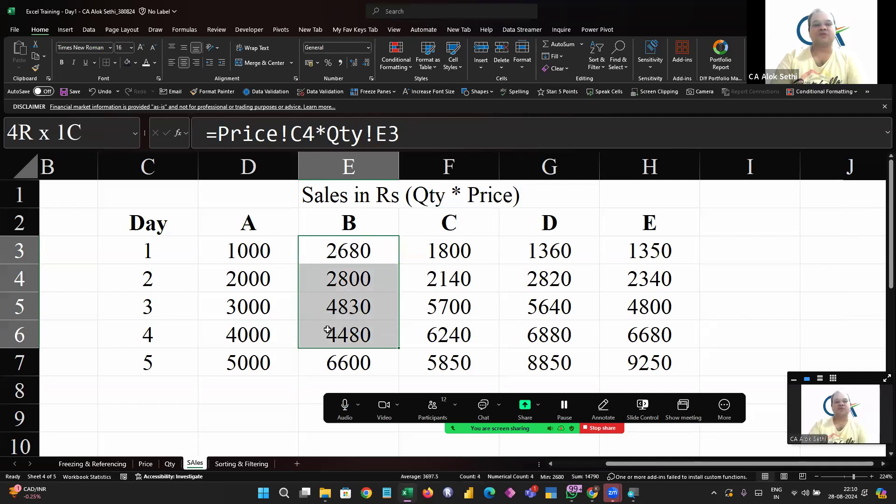
key("ctrl+d")
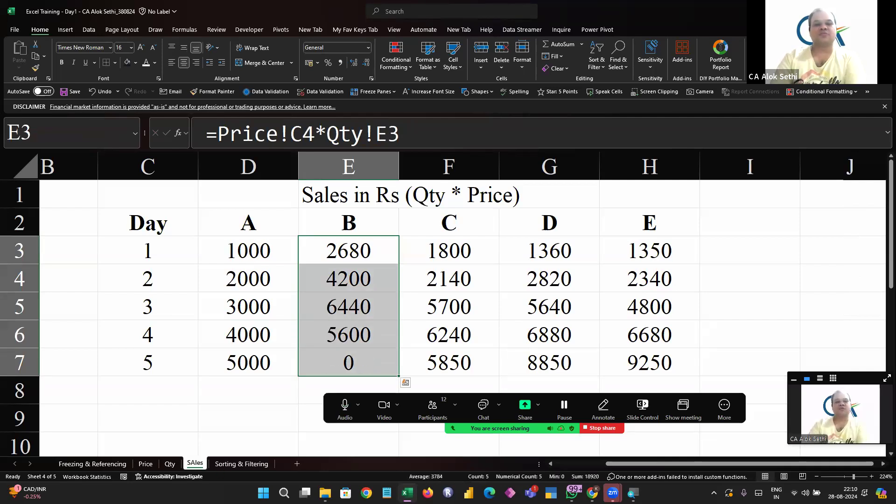
key("ctrl+z")
Lock the row of the price reference in E3 so the formula reads =Price!C$4*Qty!E3
key("Up")
key("Down")
key("F2")
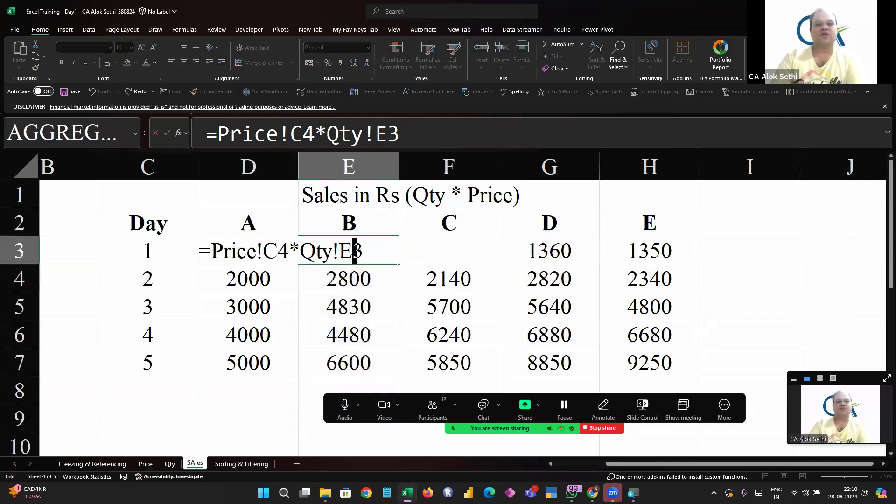
key("Left")
key("Left")
key("Left")
key("Left")
key("Left")
key("Left")
key("Left")
key("Left")
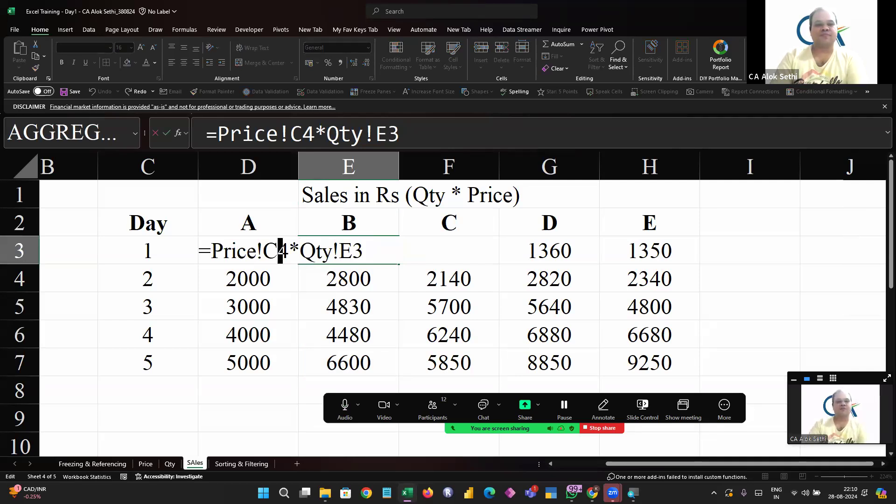
type("$")
key("Return")
key("Up")
Fill the row-locked E3 formula down through E7 for product B's sales on days 1 to 5
key("shift+Down")
key("shift+Down")
key("shift+Down")
key("shift+Down")
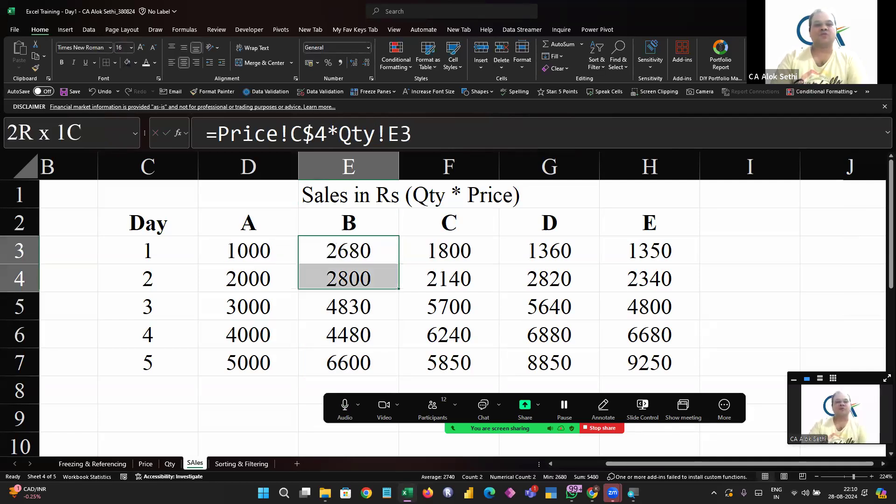
key("shift+Down")
key("shift+Up")
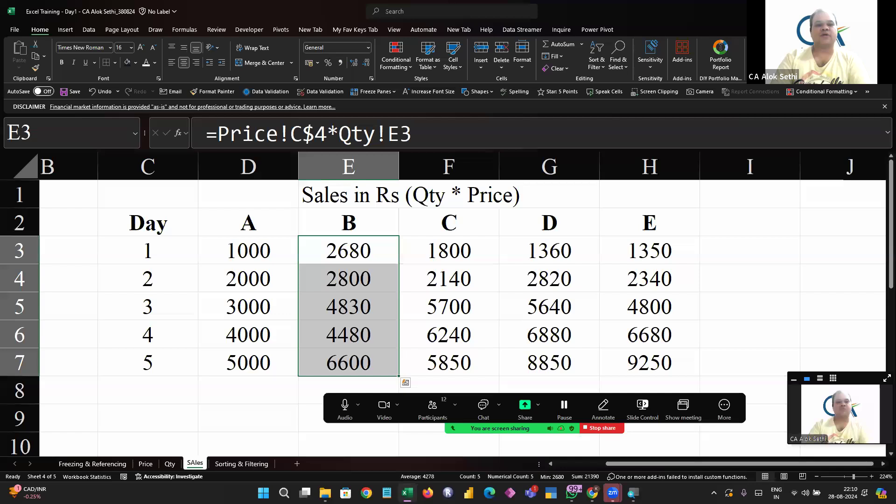
key("ctrl+d")
Examine the price references in the day 1 formulas of products B and C, continuing across row 3 to product E
key("Right")
key("Left")
key("F2")
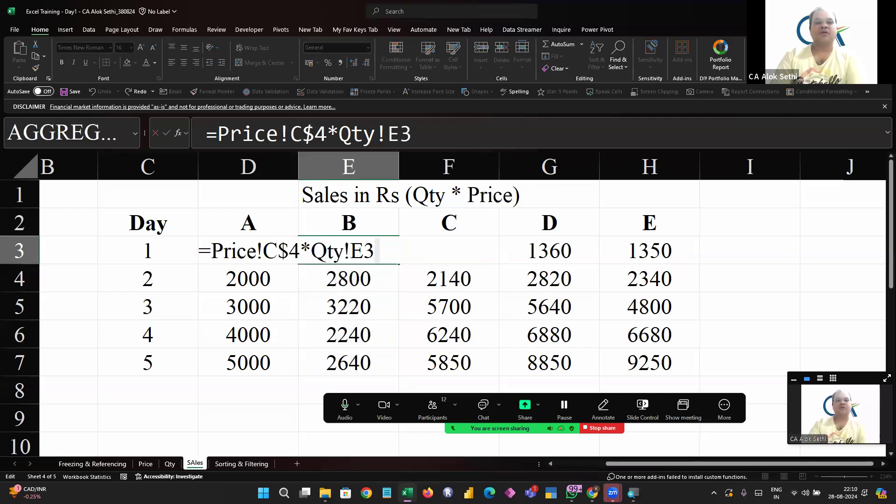
key("Tab")
key("F2")
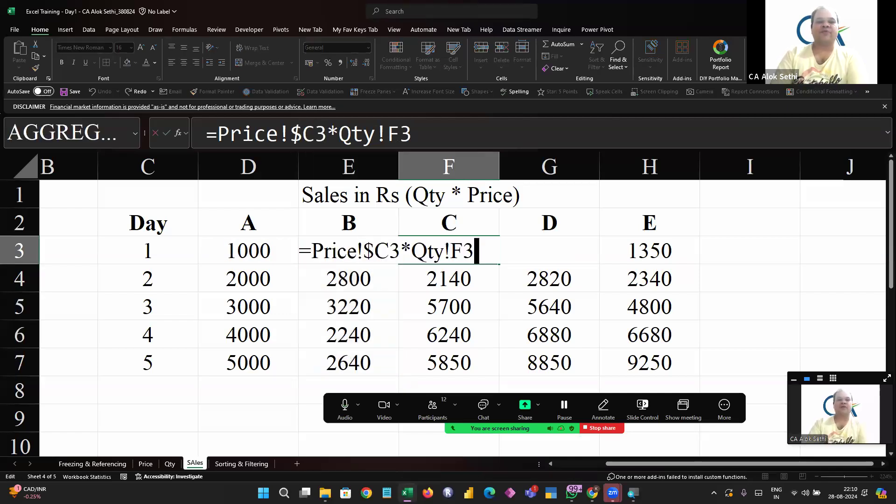
key("Tab")
key("Tab")
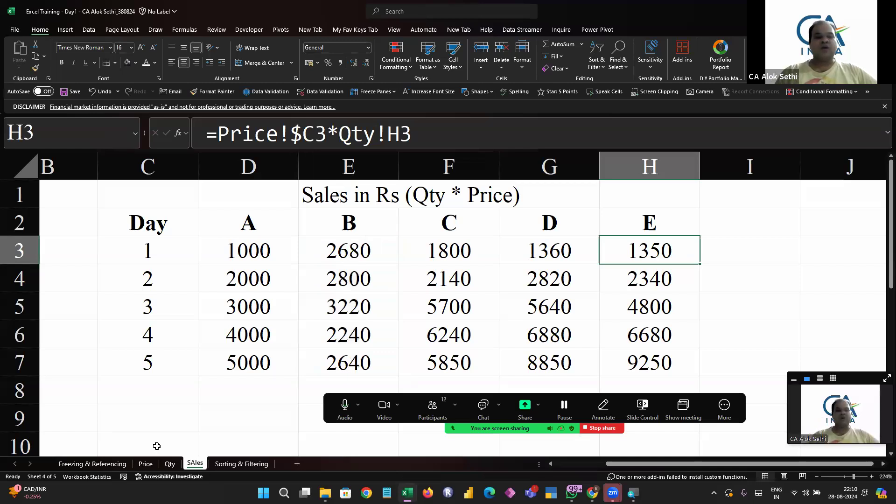
Review how products are laid out on the Qty and Price sheets, and return to the SAles sheet
left_click(169, 464)
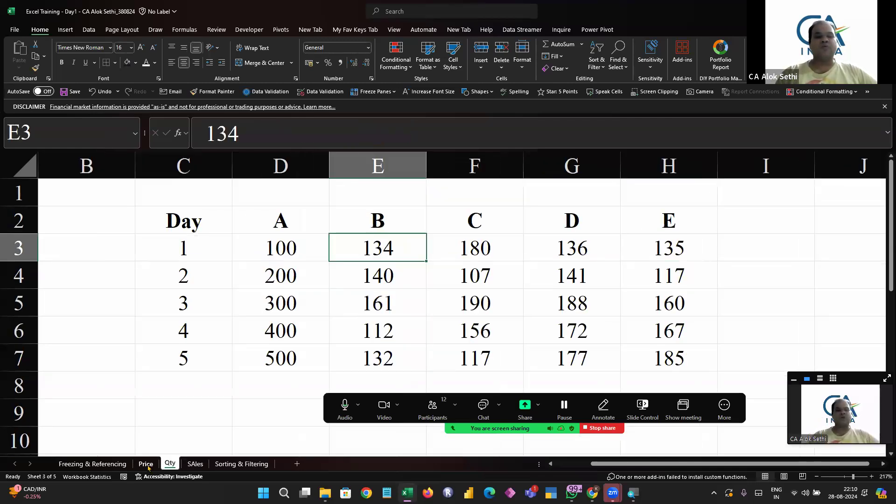
left_click(147, 465)
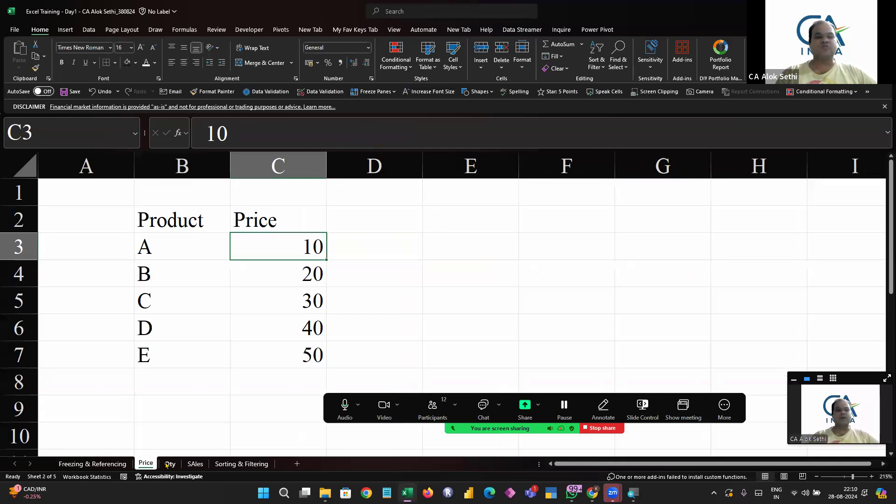
left_click_drag(155, 382, 196, 469)
left_click(196, 466)
Clear all sales formulas for products A to E on days 1 to 5 and save the workbook
left_click(256, 249)
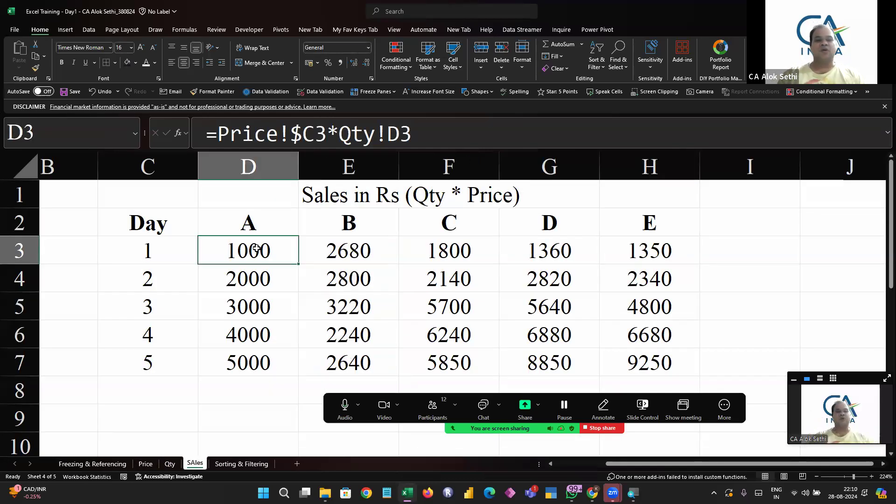
key("shift+Down")
key("shift+Down")
key("shift+Down")
key("shift+Down")
key("shift+Down")
key("shift+Down")
key("shift+Right")
key("shift+Right")
key("shift+Right")
key("shift+Right")
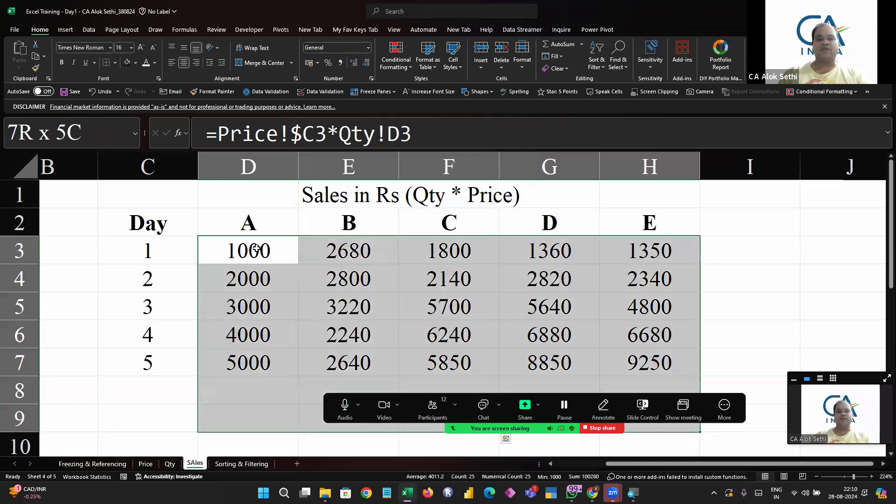
key("Delete")
left_click(257, 249)
key("ctrl+s")
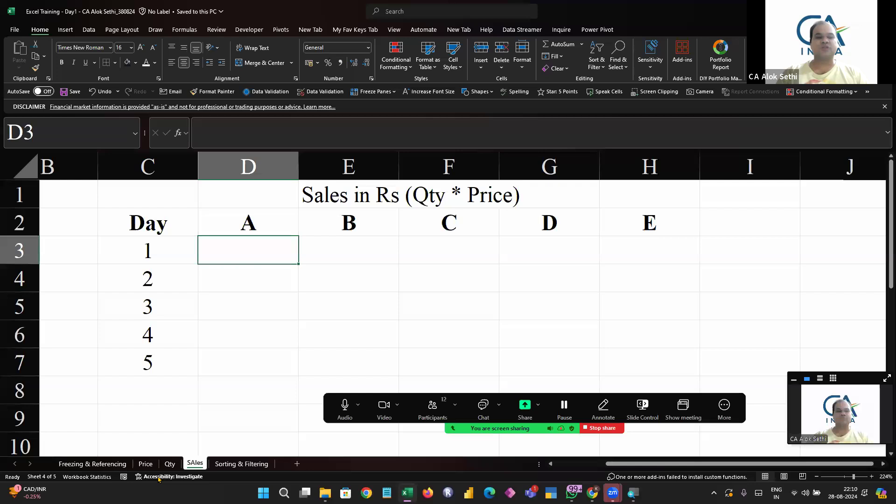
Open the Freezing & Referencing sheet
left_click(130, 463)
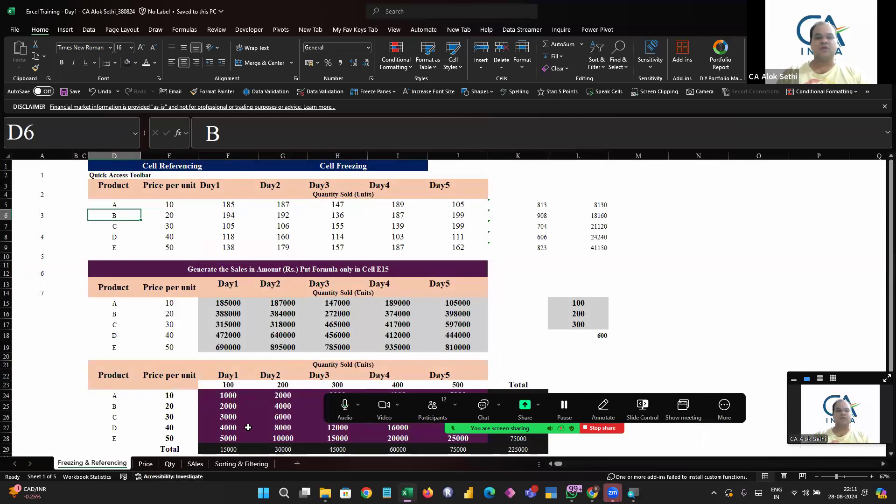